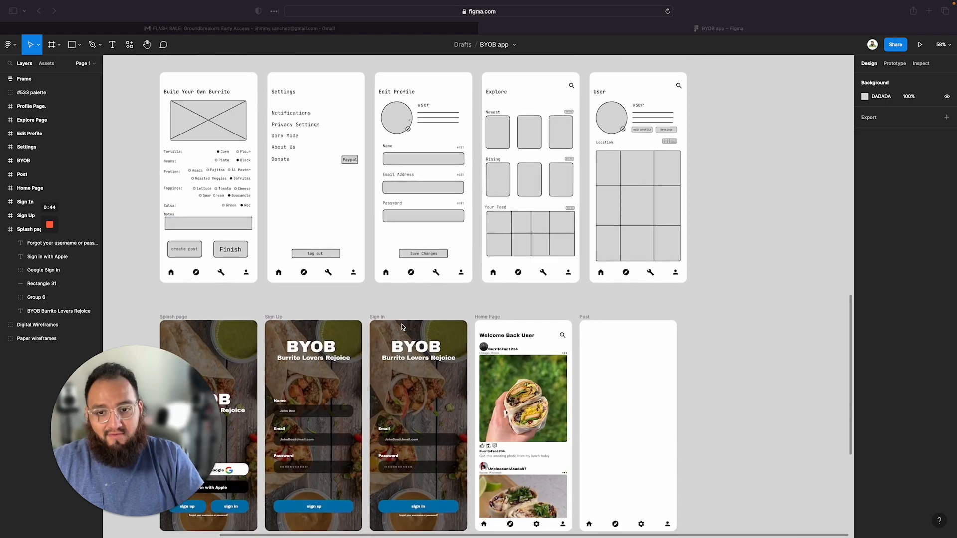
# Survey the BYOB app wireframe frames laid out on the canvas
pyautogui.scroll(7, 403, 328)
pyautogui.scroll(-1, 402, 327)
pyautogui.hscroll(-1, 402, 328)
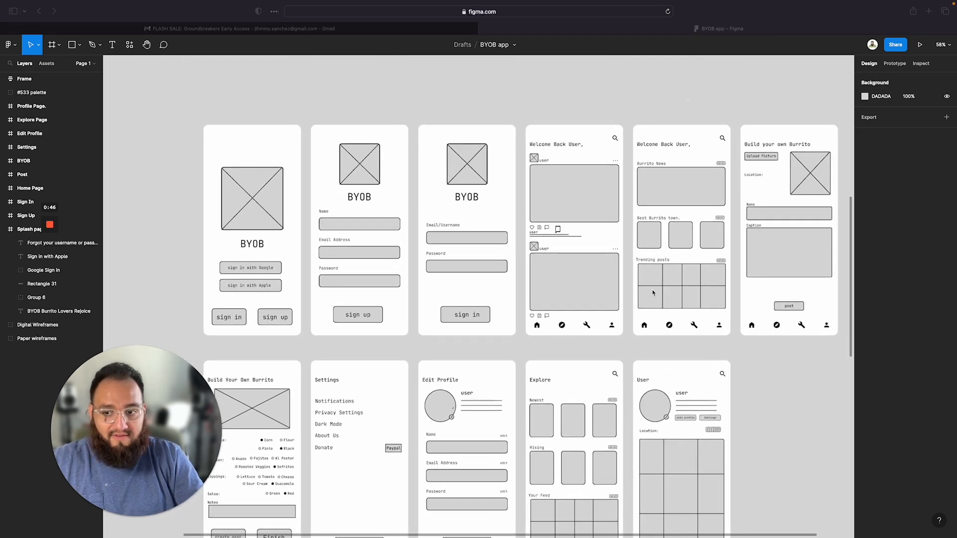
pyautogui.scroll(-5, 371, 326)
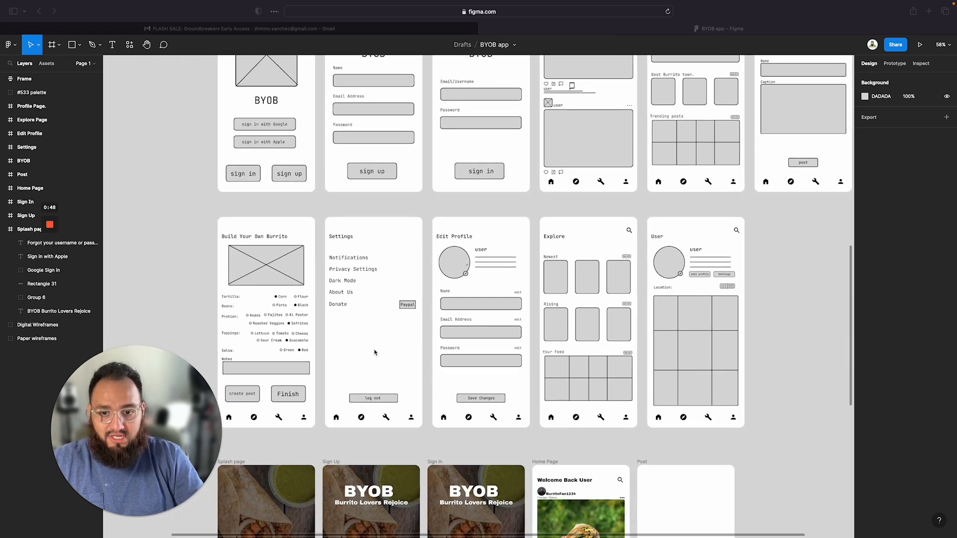
pyautogui.scroll(-5, 374, 352)
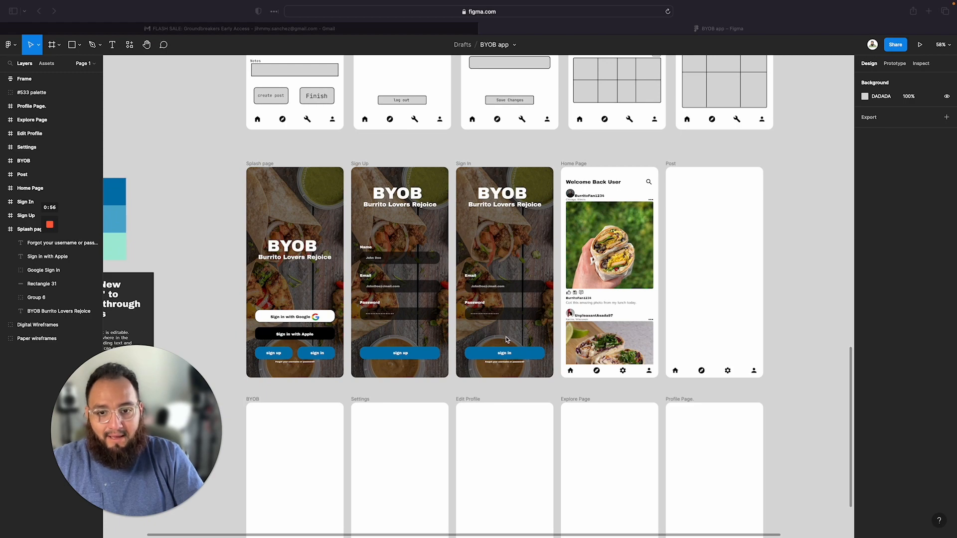
# Examine the high-fidelity Splash page, Sign Up, Sign In, Home Page and Post frames up close
pyautogui.click(816, 253)
pyautogui.scroll(5, 511, 328)
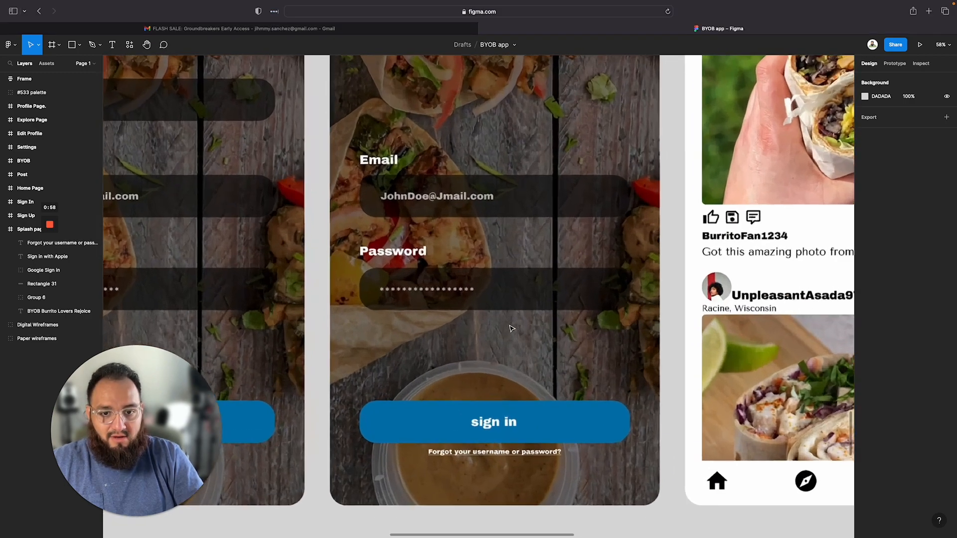
pyautogui.scroll(-5, 511, 329)
pyautogui.scroll(2, 511, 328)
pyautogui.scroll(5, 511, 328)
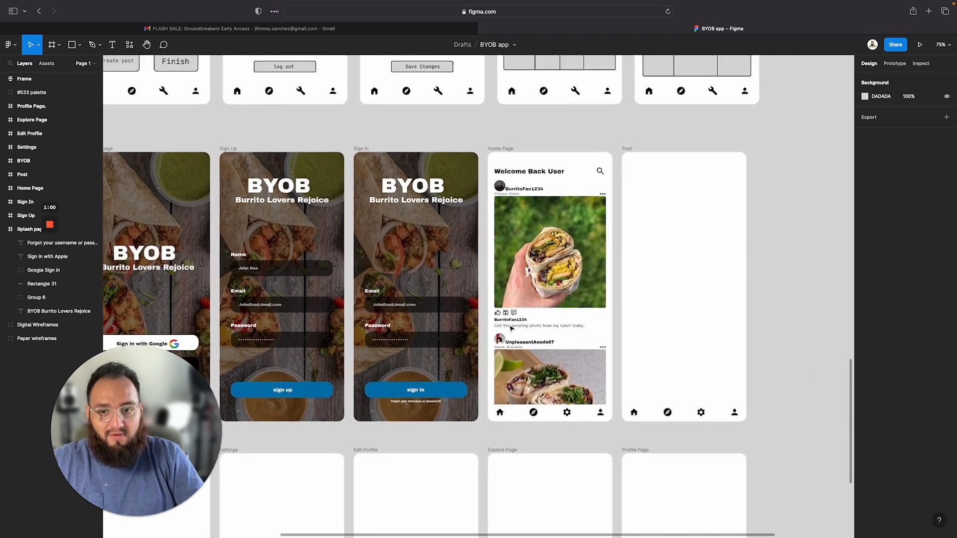
pyautogui.scroll(-5, 519, 232)
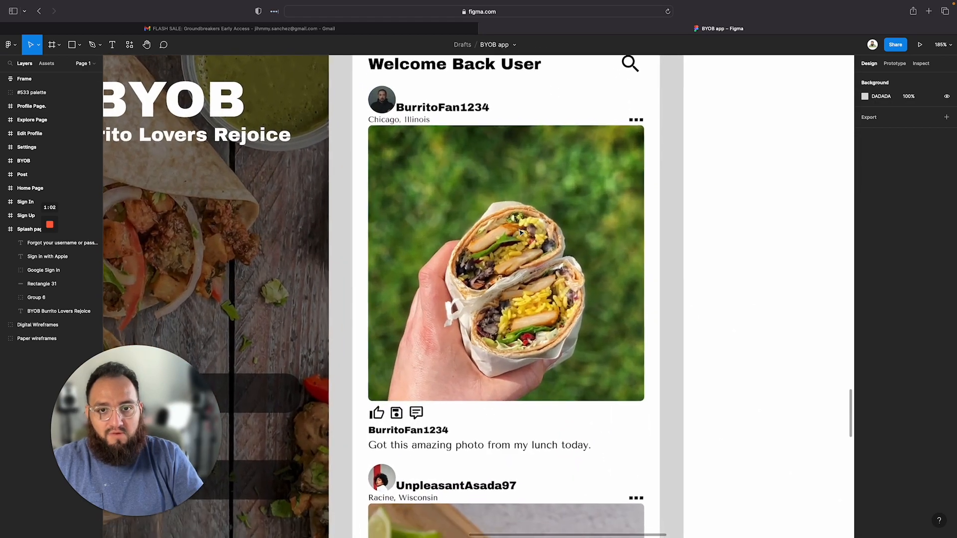
pyautogui.scroll(5, 516, 371)
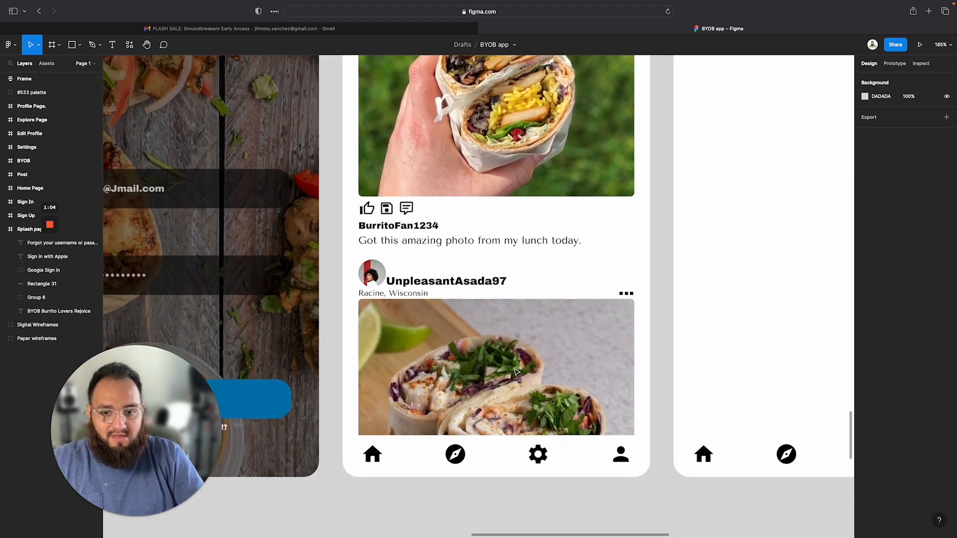
pyautogui.scroll(-2, 516, 371)
pyautogui.scroll(-3, 516, 371)
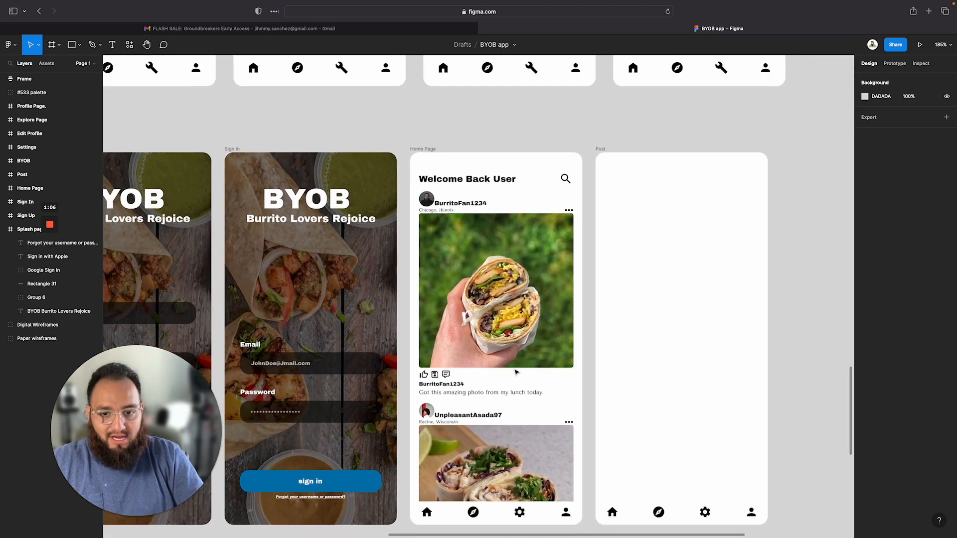
pyautogui.scroll(-5, 516, 371)
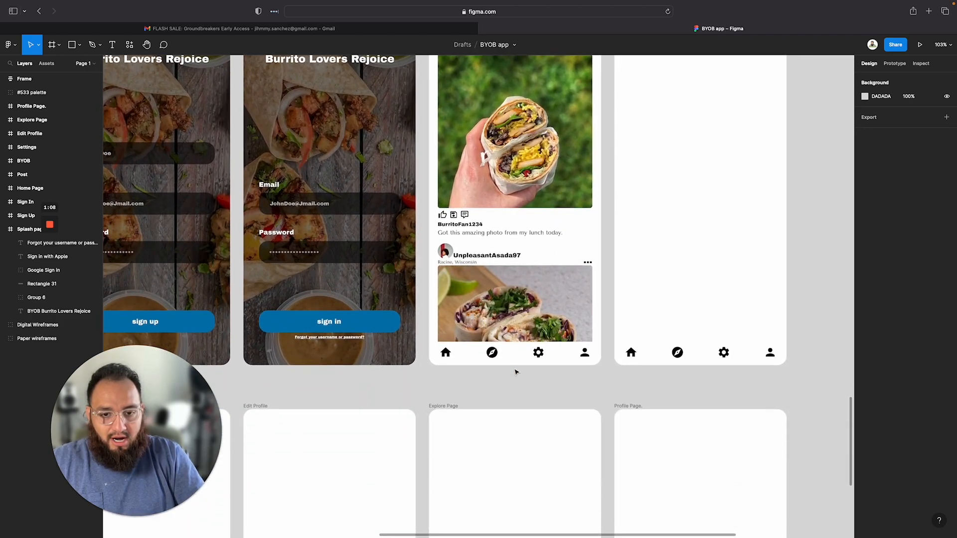
pyautogui.scroll(-10, 505, 338)
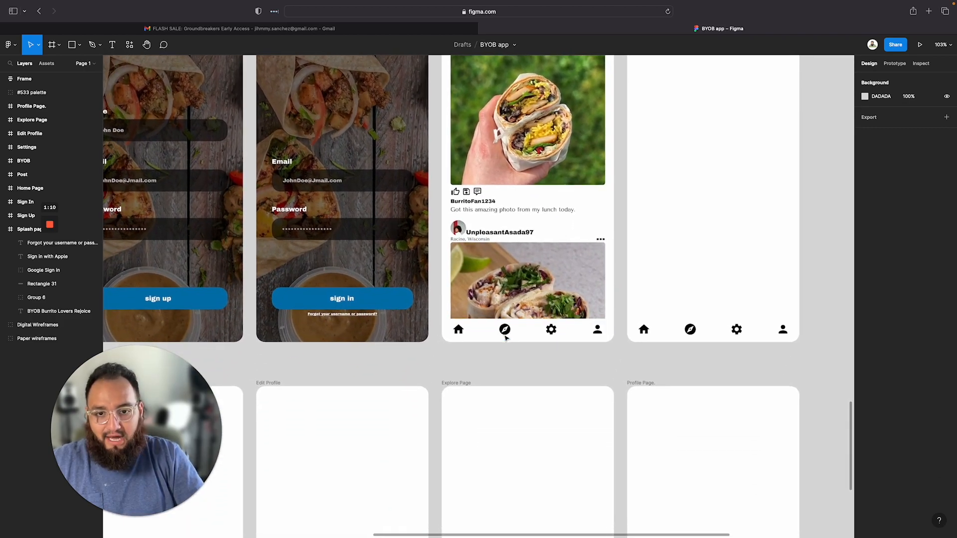
pyautogui.scroll(-3, 505, 338)
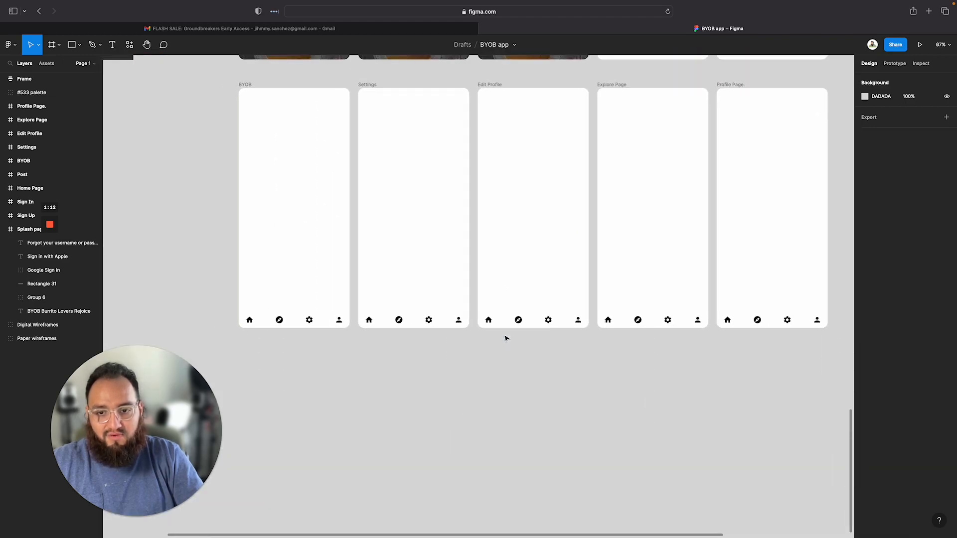
pyautogui.scroll(6, 506, 336)
pyautogui.scroll(8, 565, 397)
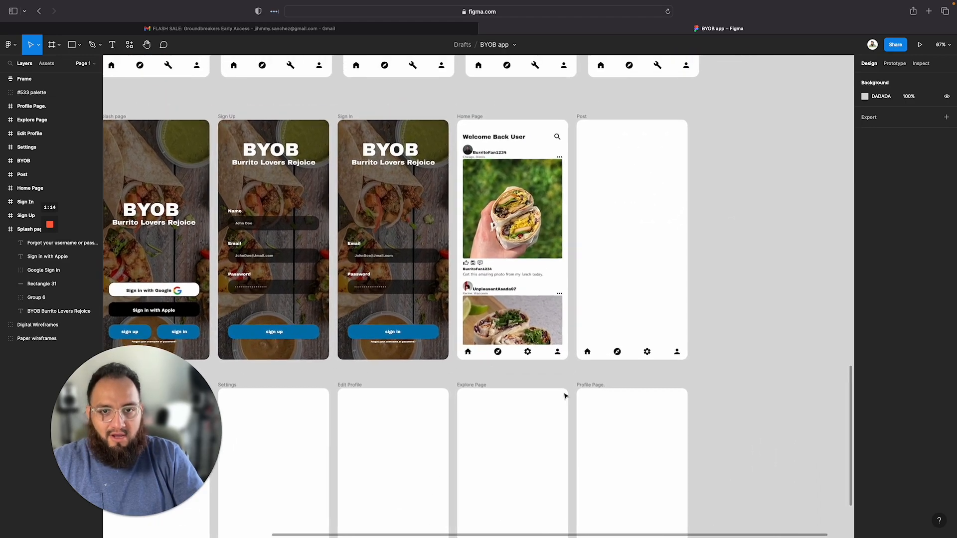
pyautogui.scroll(2, 433, 278)
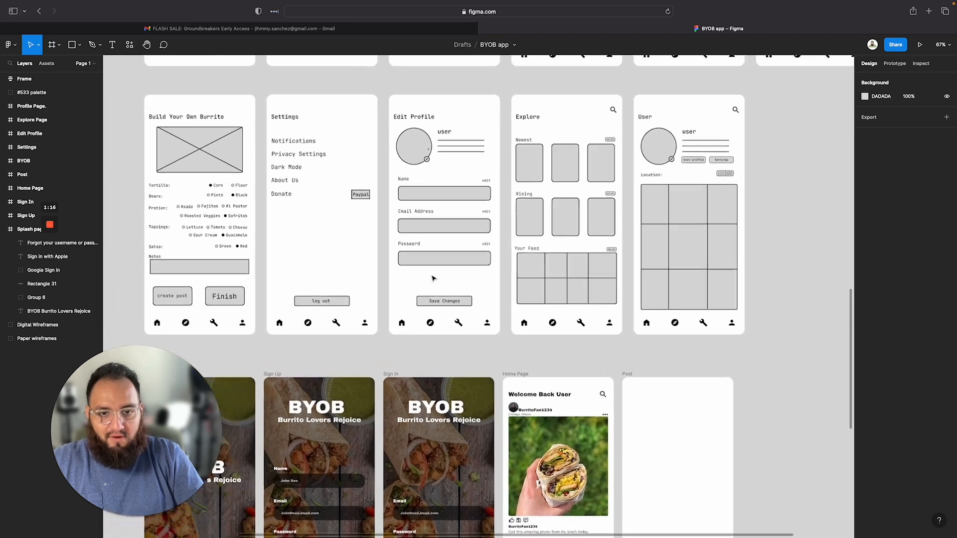
pyautogui.scroll(-6, 459, 339)
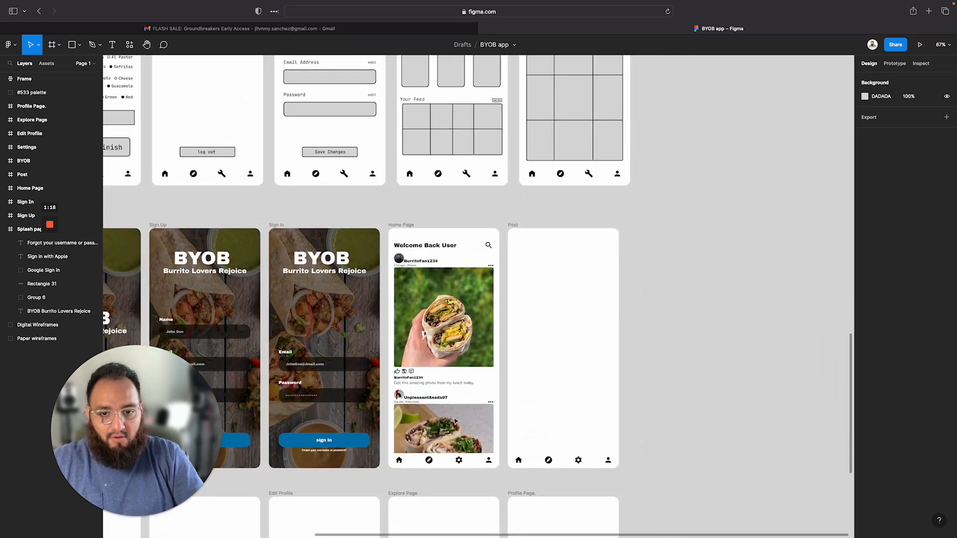
pyautogui.scroll(1, 430, 336)
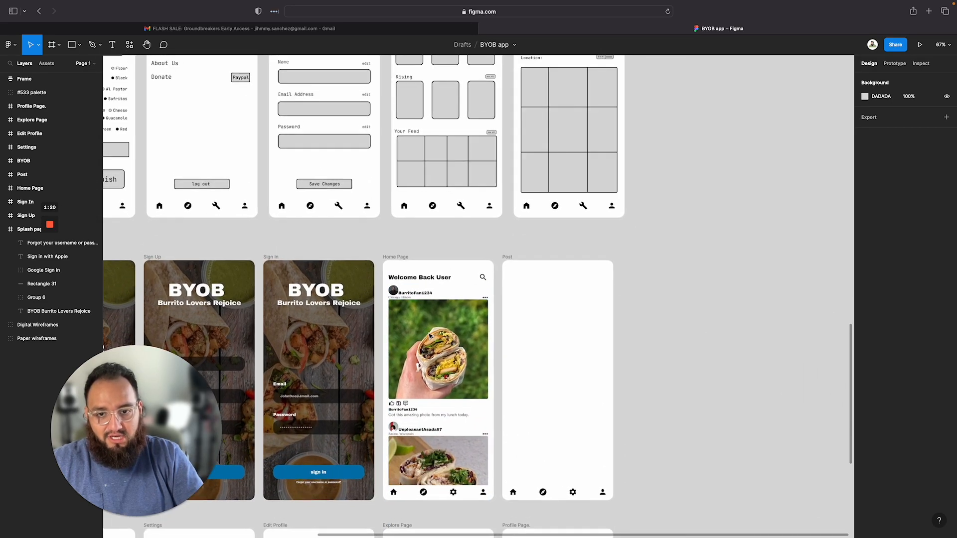
pyautogui.scroll(1, 430, 336)
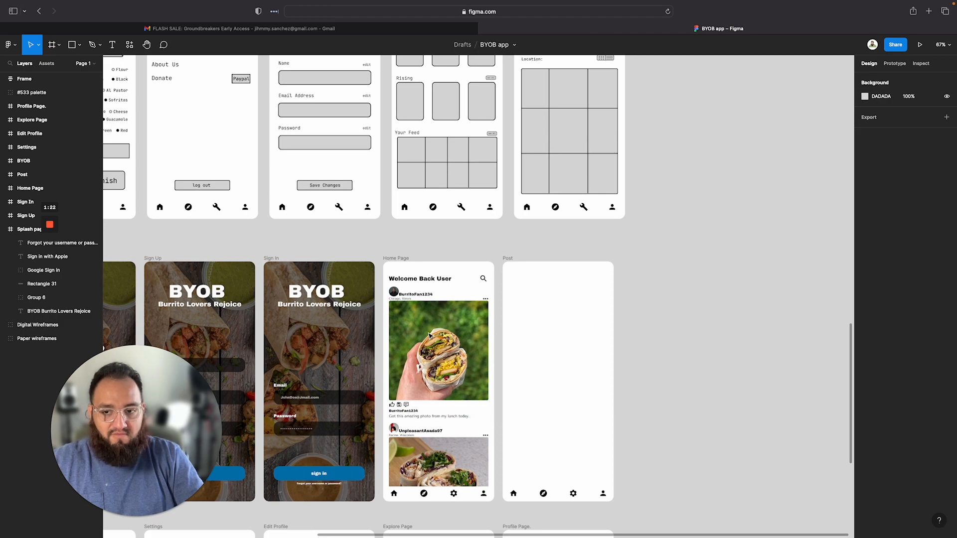
pyautogui.hscroll(-5, 430, 336)
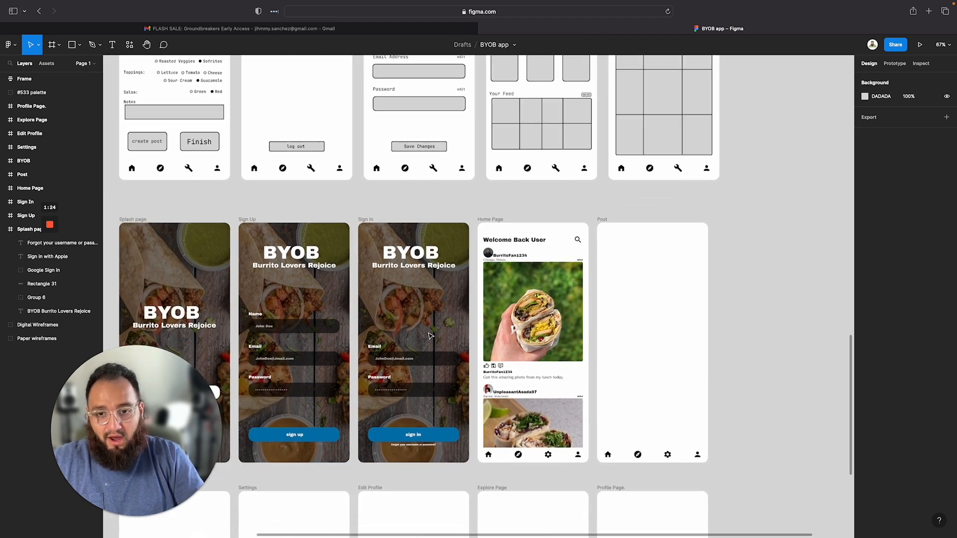
pyautogui.scroll(-2, 374, 309)
# Compare the sign-in and home page mockups with their matching wireframes
pyautogui.scroll(8, 321, 287)
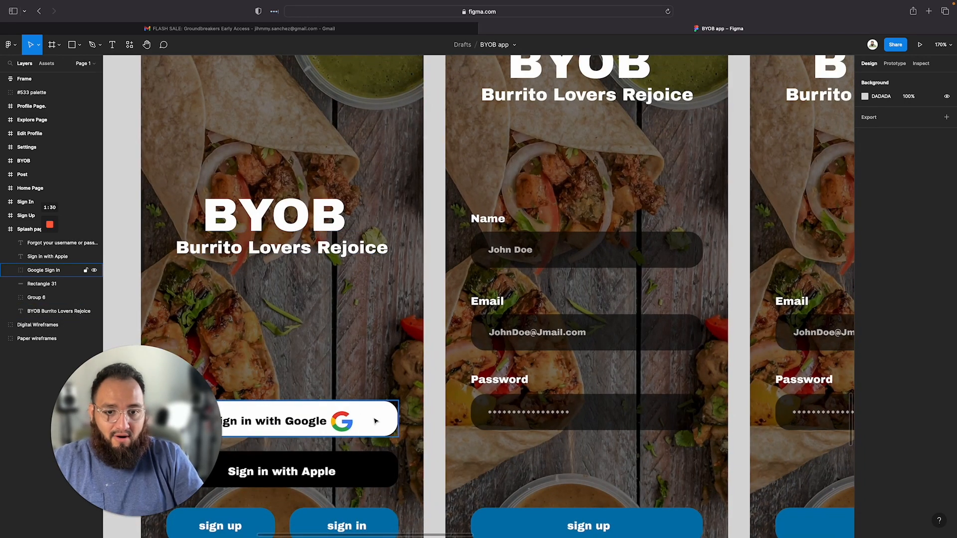
pyautogui.scroll(-3, 547, 354)
pyautogui.hscroll(8, 547, 354)
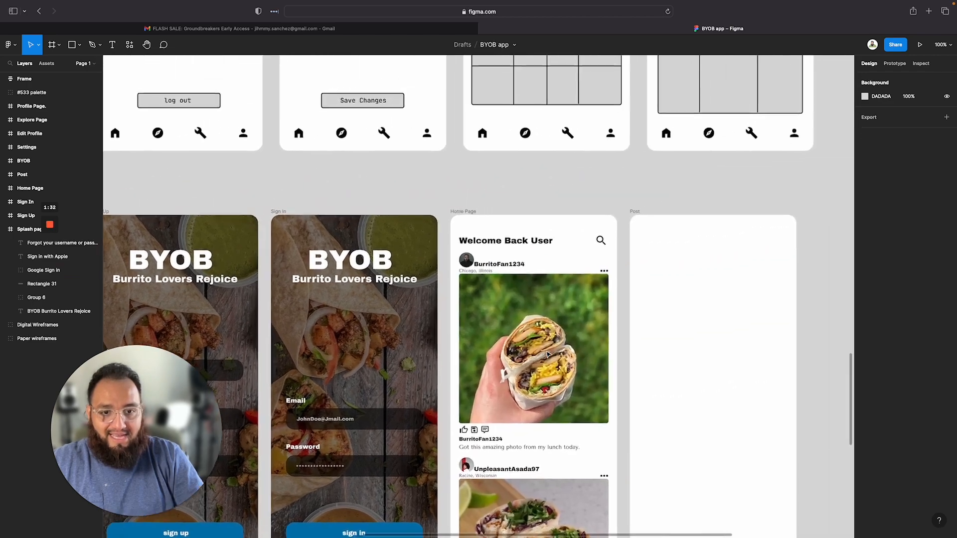
pyautogui.scroll(5, 547, 355)
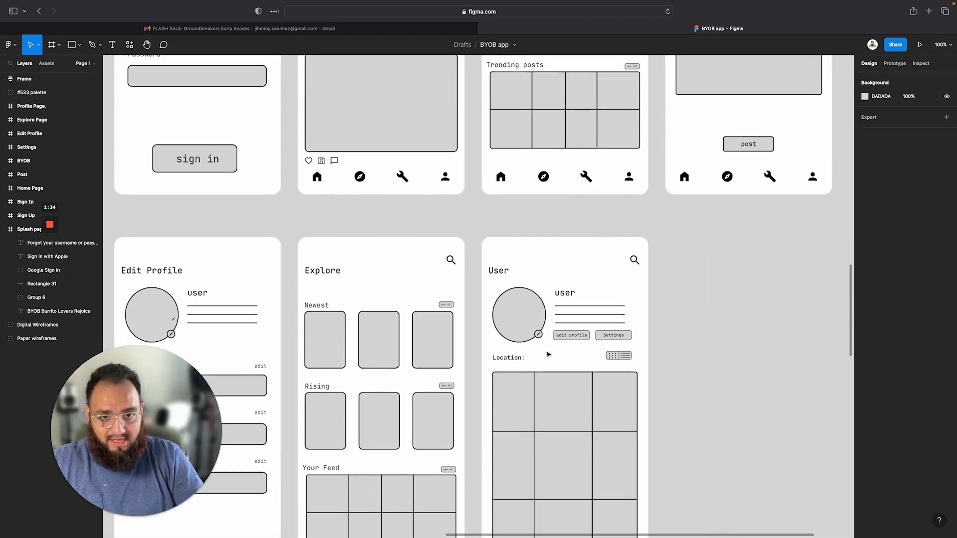
pyautogui.scroll(6, 547, 355)
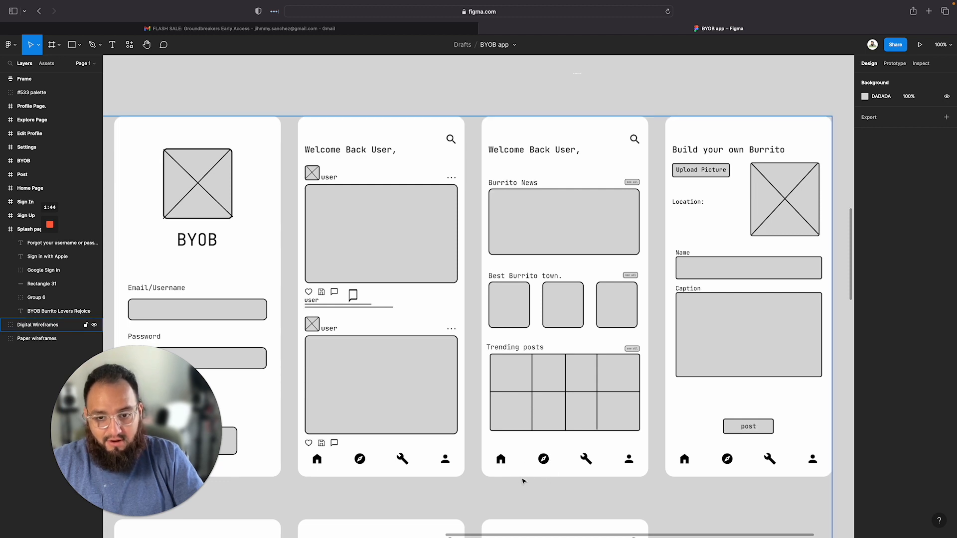
pyautogui.scroll(-1, 543, 458)
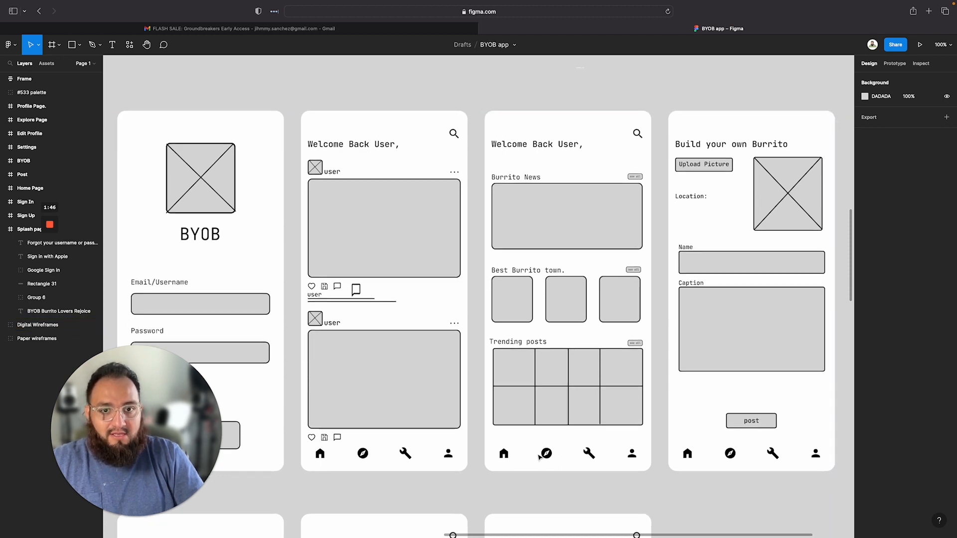
pyautogui.scroll(-15, 562, 370)
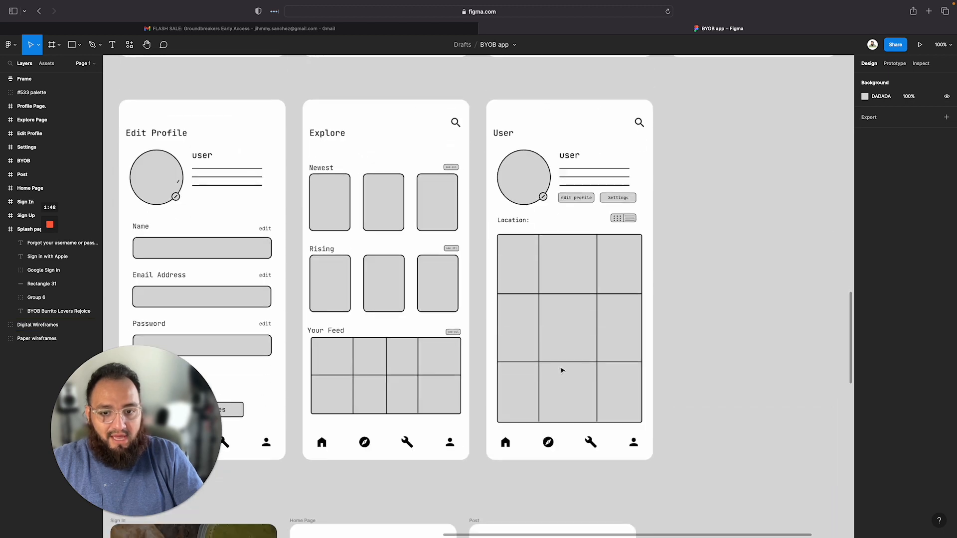
pyautogui.scroll(2, 562, 371)
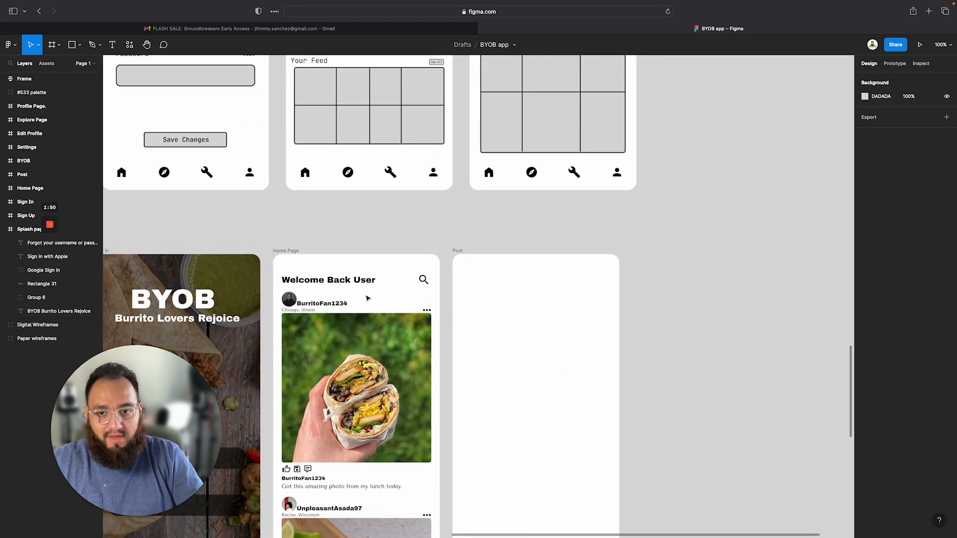
# Paste the Welcome Back User heading into the Post frame, then undo the paste
pyautogui.click(351, 280)
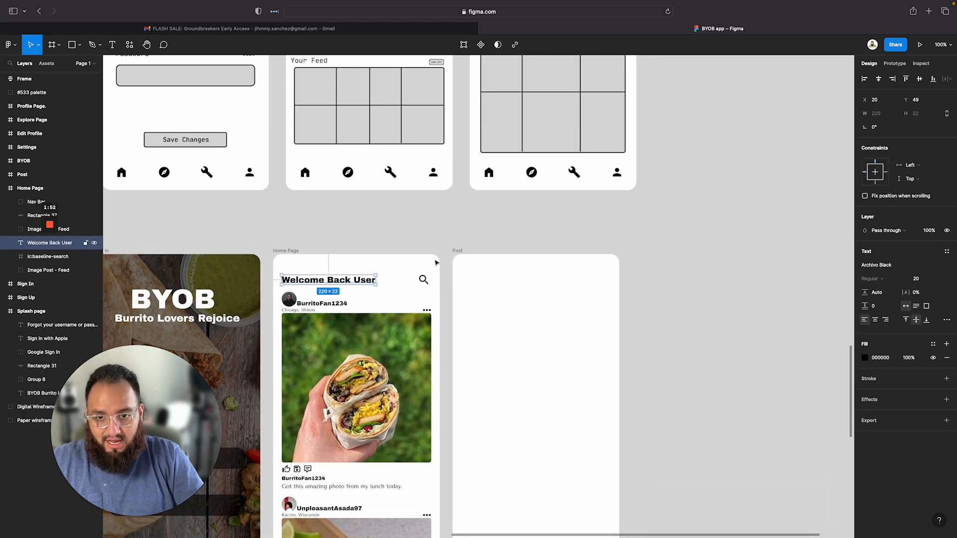
pyautogui.click(455, 258)
pyautogui.press('super+v')
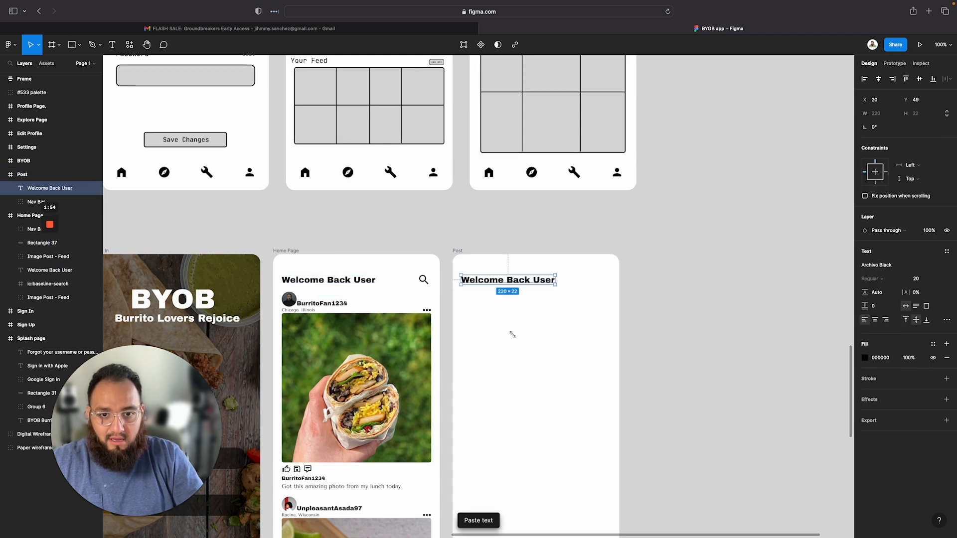
pyautogui.press('super+z')
# Review the empty Post frame alongside the Build your own Burrito wireframe it should follow
pyautogui.hscroll(-8, 471, 288)
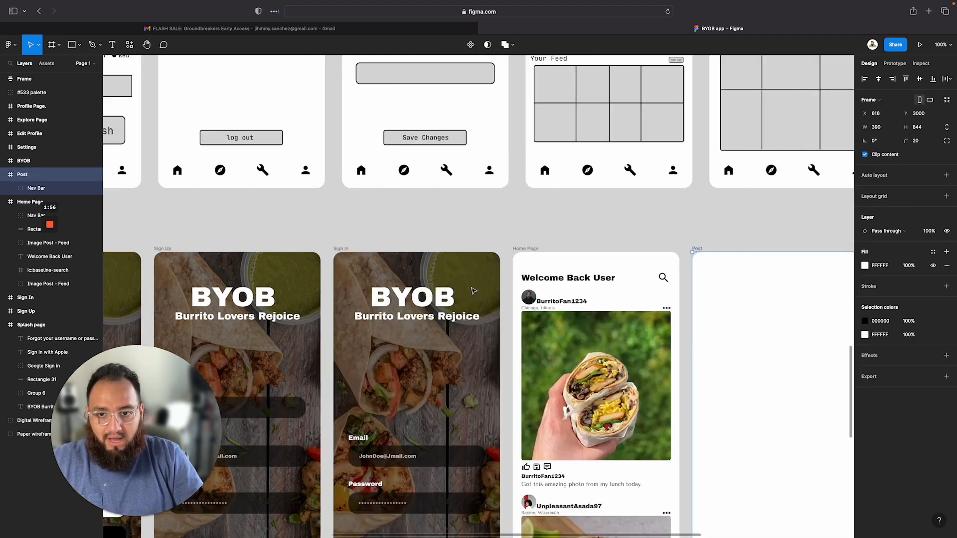
pyautogui.scroll(-8, 472, 288)
pyautogui.scroll(8, 472, 291)
pyautogui.hscroll(6, 472, 291)
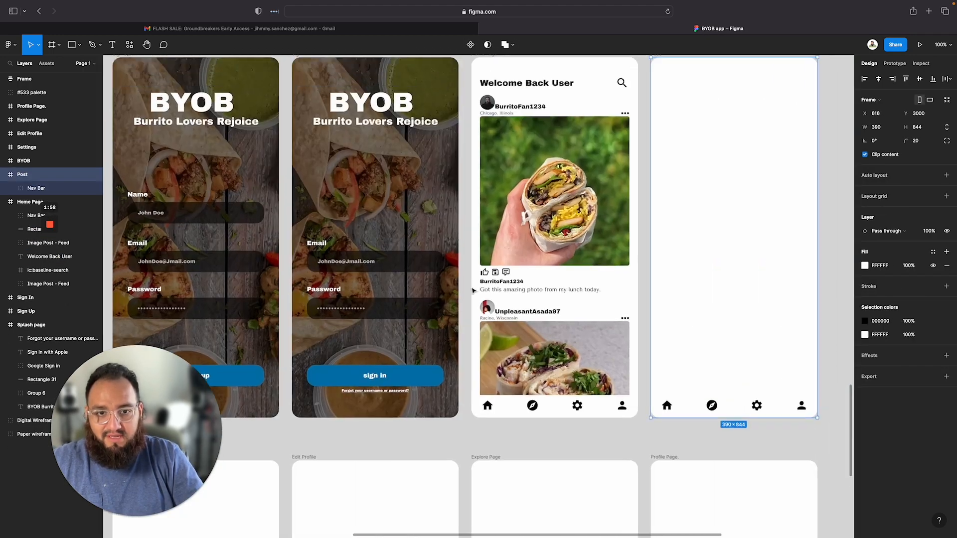
pyautogui.scroll(5, 546, 214)
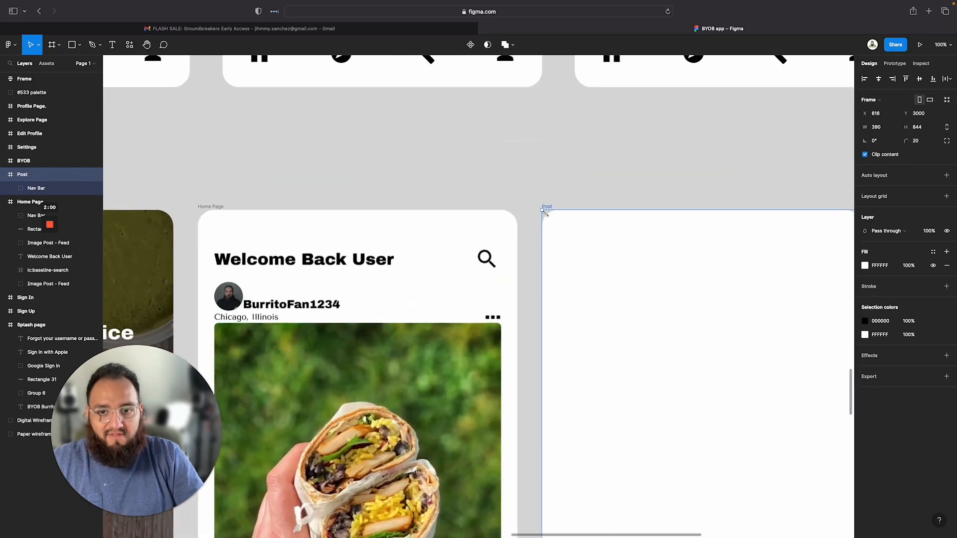
pyautogui.scroll(-5, 547, 216)
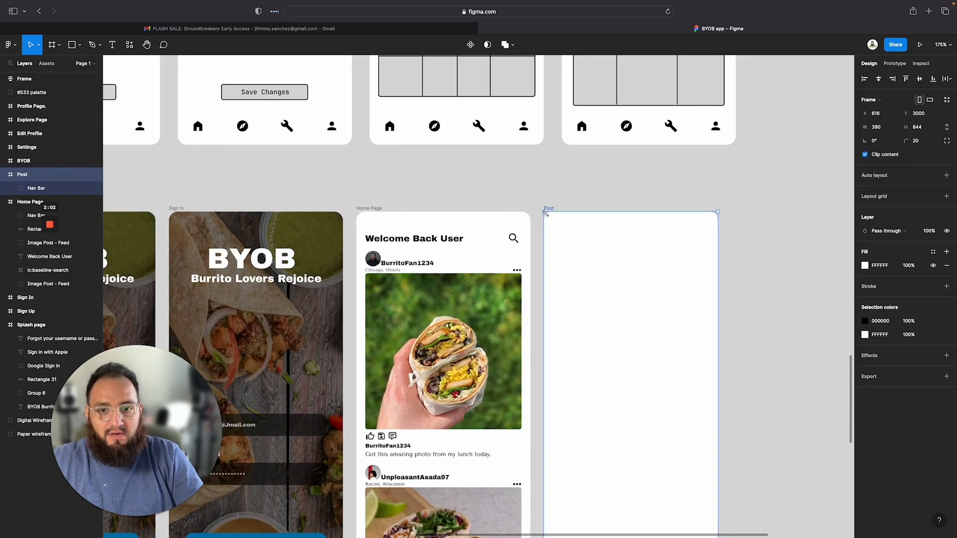
pyautogui.scroll(-5, 547, 217)
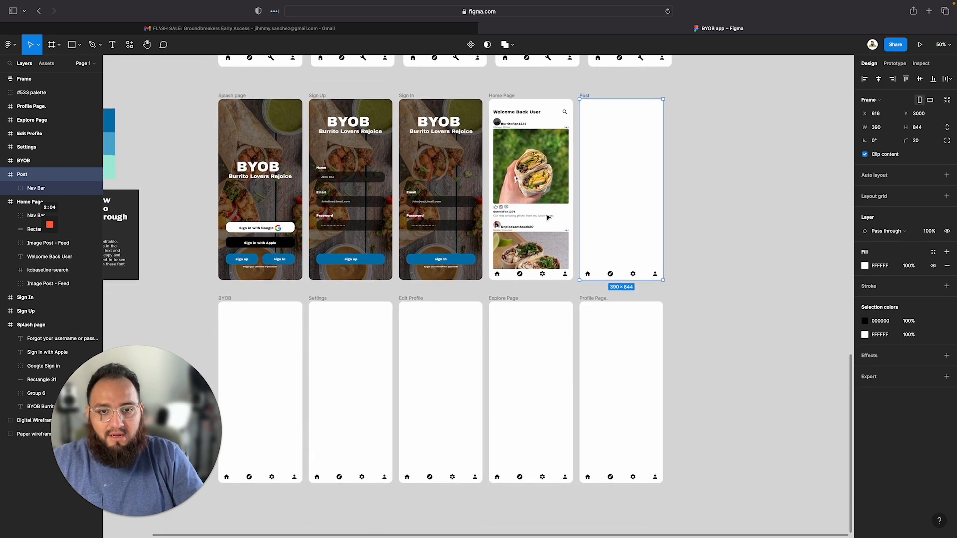
pyautogui.scroll(10, 546, 217)
pyautogui.scroll(2, 574, 204)
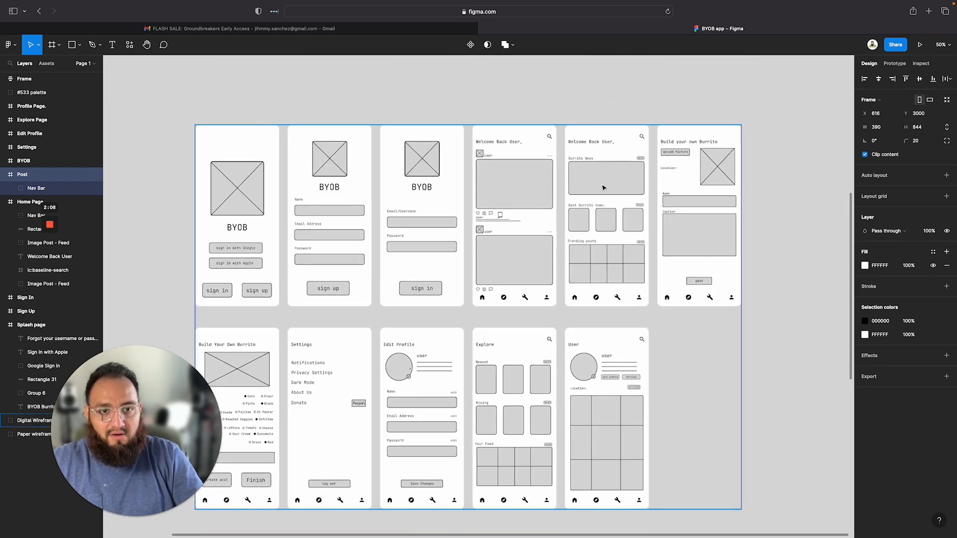
pyautogui.hscroll(4, 603, 188)
pyautogui.scroll(2, 603, 188)
pyautogui.scroll(8, 571, 234)
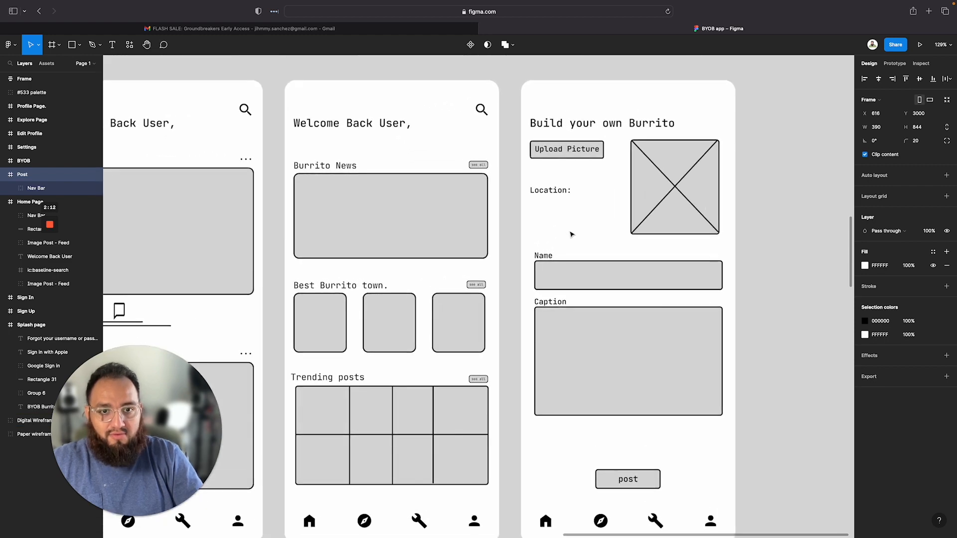
pyautogui.scroll(-5, 571, 235)
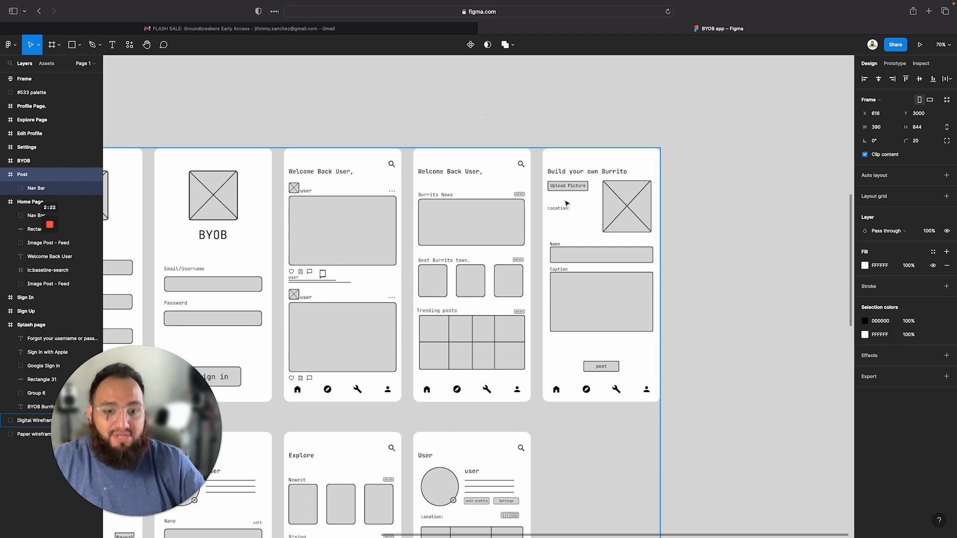
pyautogui.hscroll(-2, 493, 335)
pyautogui.scroll(-10, 493, 335)
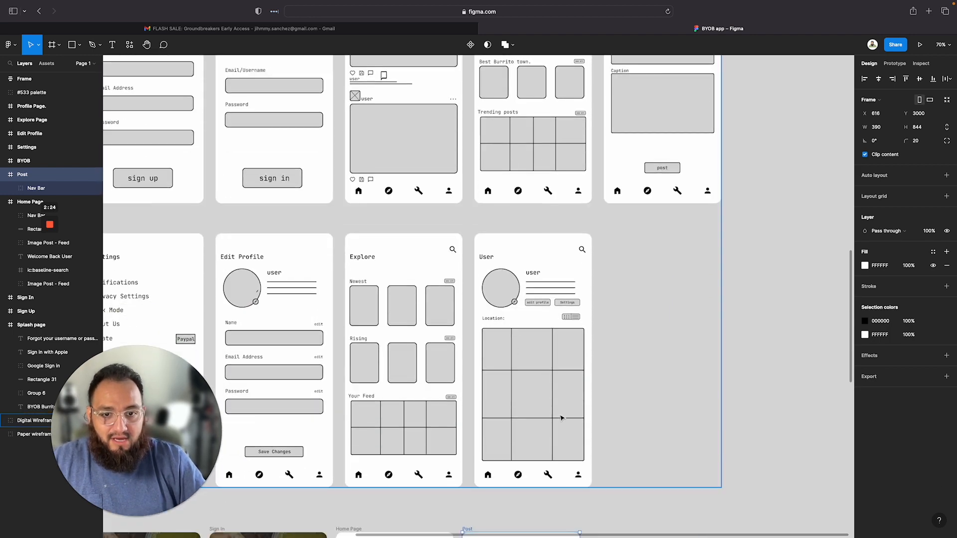
# Paste the Welcome Back User heading into the Post frame and change its text to Build Your Own Burrito
pyautogui.scroll(8, 562, 417)
pyautogui.hscroll(1, 562, 418)
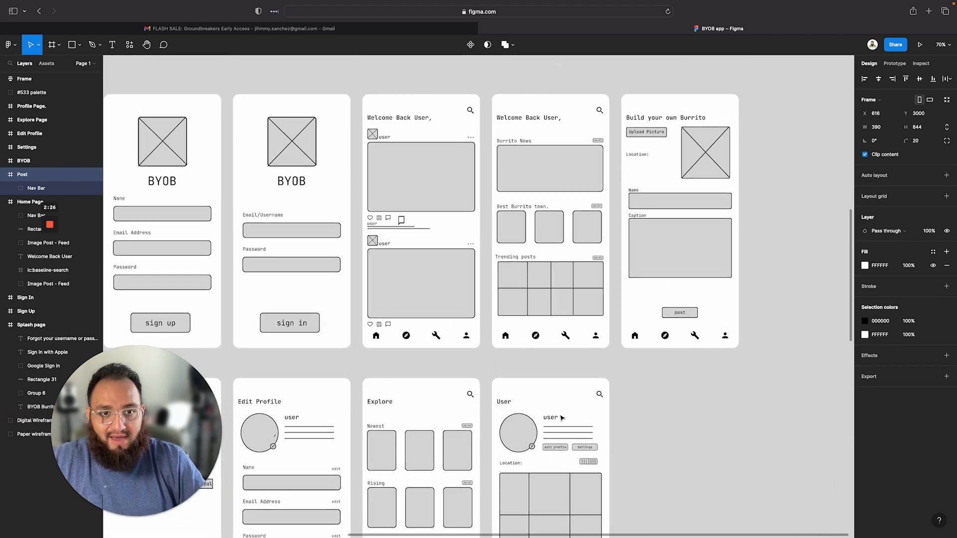
pyautogui.scroll(-7, 562, 418)
pyautogui.hscroll(-1, 562, 417)
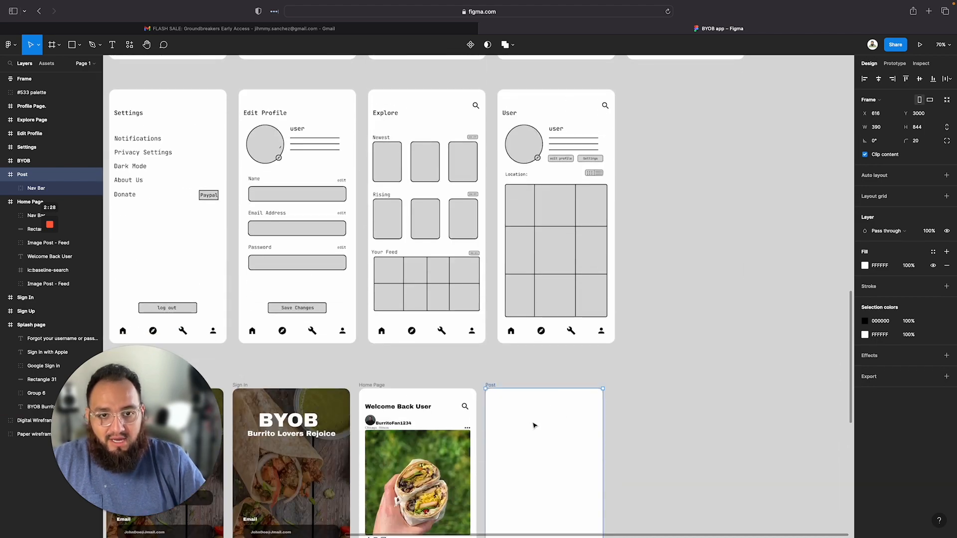
pyautogui.scroll(7, 534, 425)
pyautogui.hscroll(1, 534, 425)
pyautogui.scroll(-10, 534, 298)
pyautogui.hscroll(-2, 534, 298)
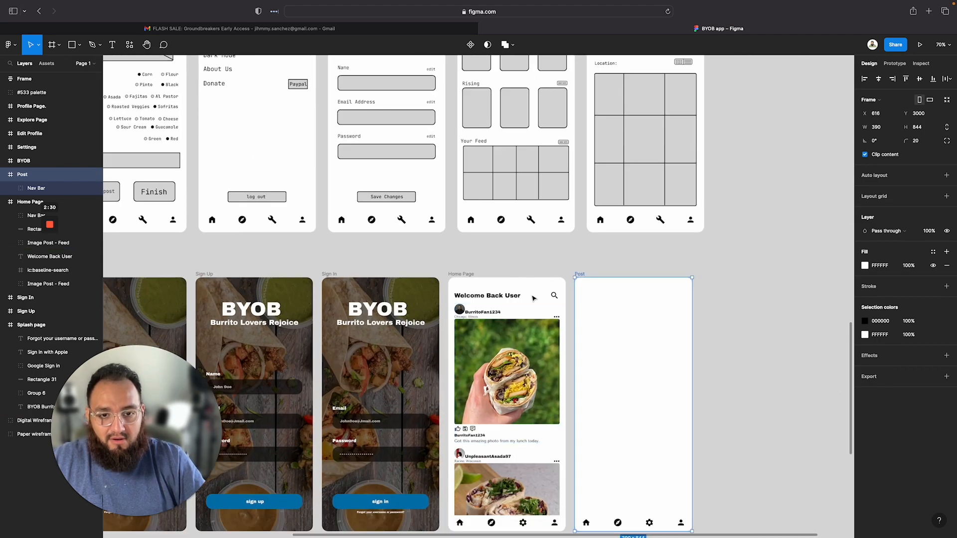
pyautogui.click(504, 298)
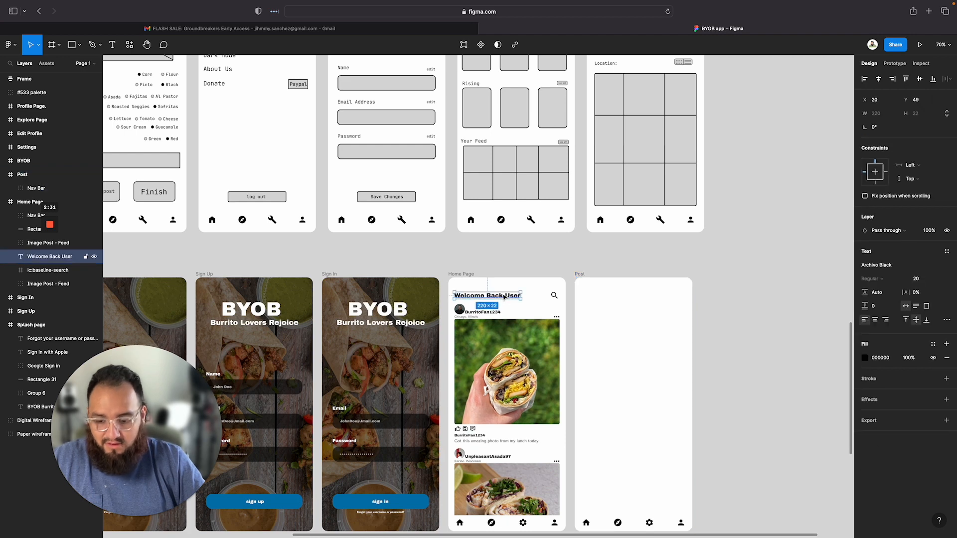
pyautogui.click(580, 275)
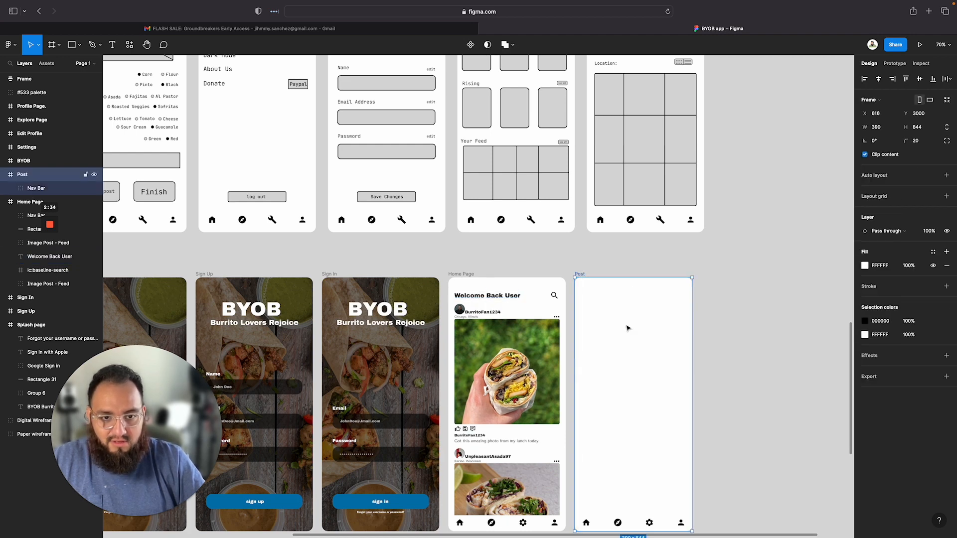
pyautogui.hotkey('ctrl', 'v')
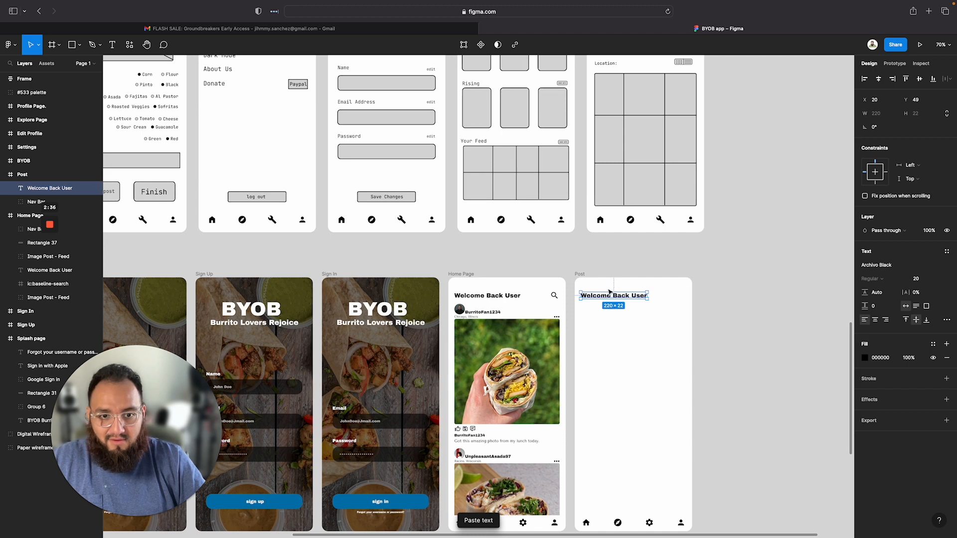
pyautogui.doubleClick(608, 295)
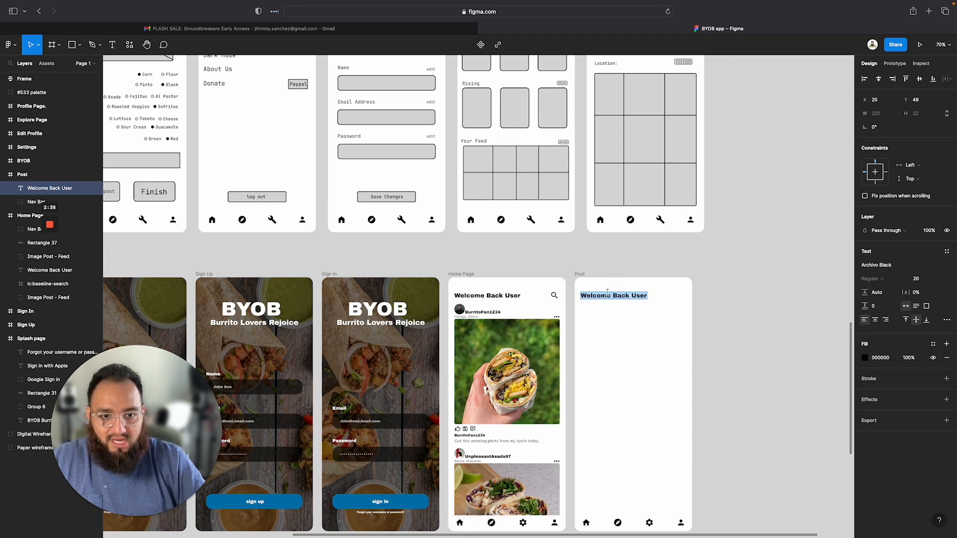
pyautogui.write('Build Your Own Burrito')
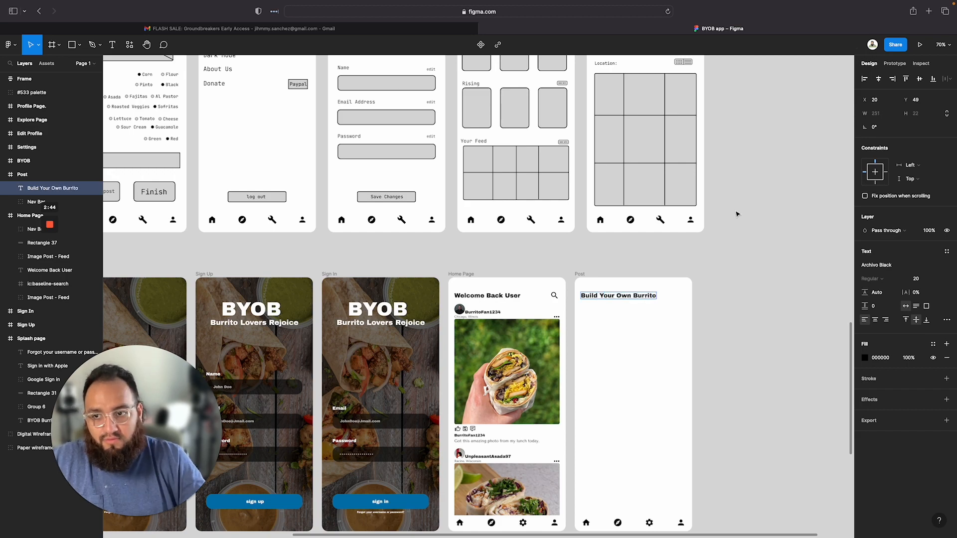
pyautogui.press('Escape')
pyautogui.click(718, 283)
# Examine the Build your own Burrito wireframe's Upload Picture, Location, Name and Caption layout up close
pyautogui.scroll(5, 708, 309)
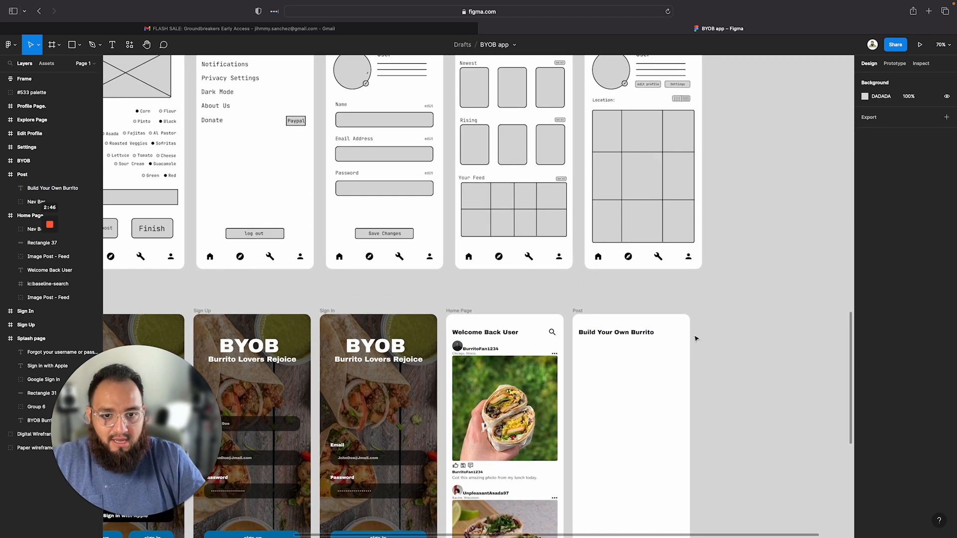
pyautogui.scroll(10, 697, 339)
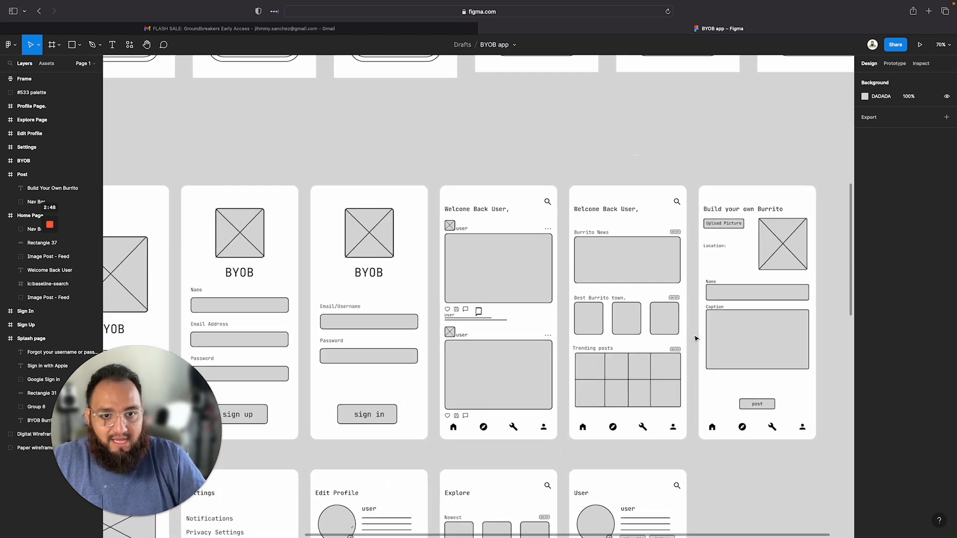
pyautogui.hscroll(5, 663, 305)
pyautogui.hscroll(-1, 502, 247)
pyautogui.hscroll(2, 502, 247)
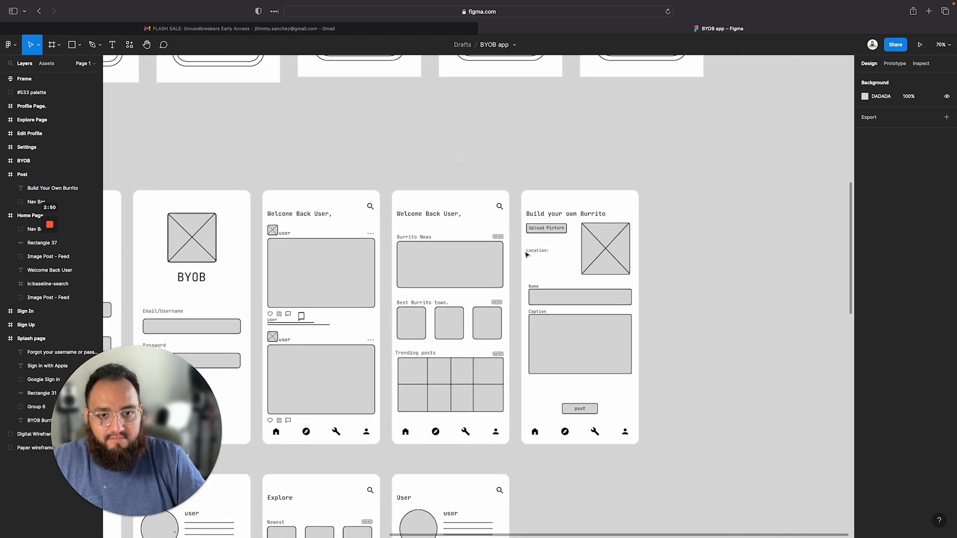
pyautogui.scroll(5, 527, 254)
pyautogui.scroll(2, 527, 254)
pyautogui.hscroll(3, 636, 274)
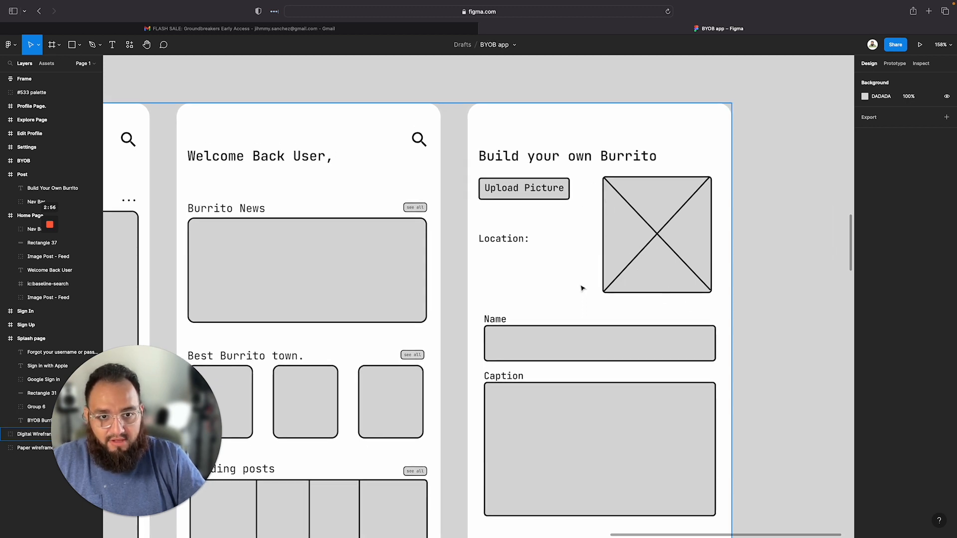
pyautogui.scroll(-8, 510, 208)
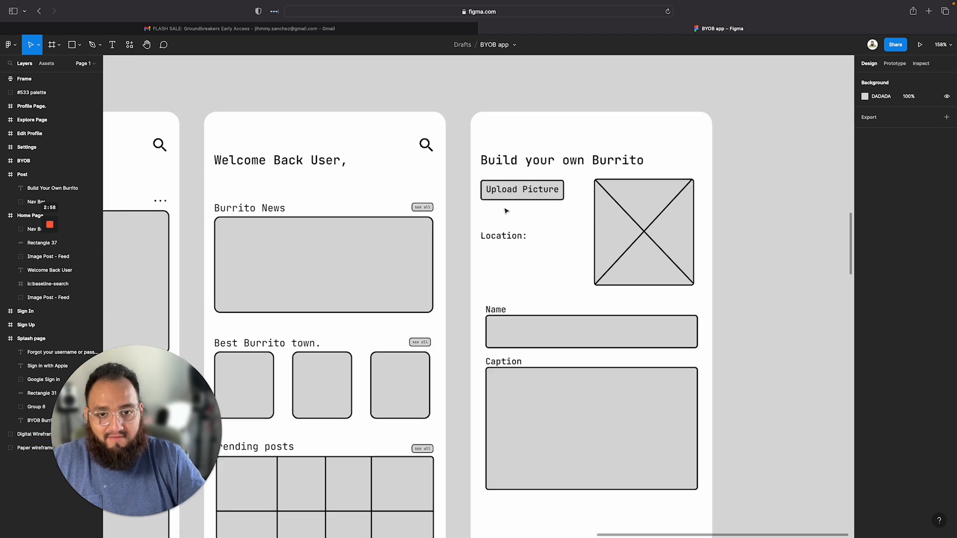
pyautogui.scroll(-1, 506, 211)
pyautogui.scroll(-10, 506, 210)
pyautogui.hscroll(-4, 506, 211)
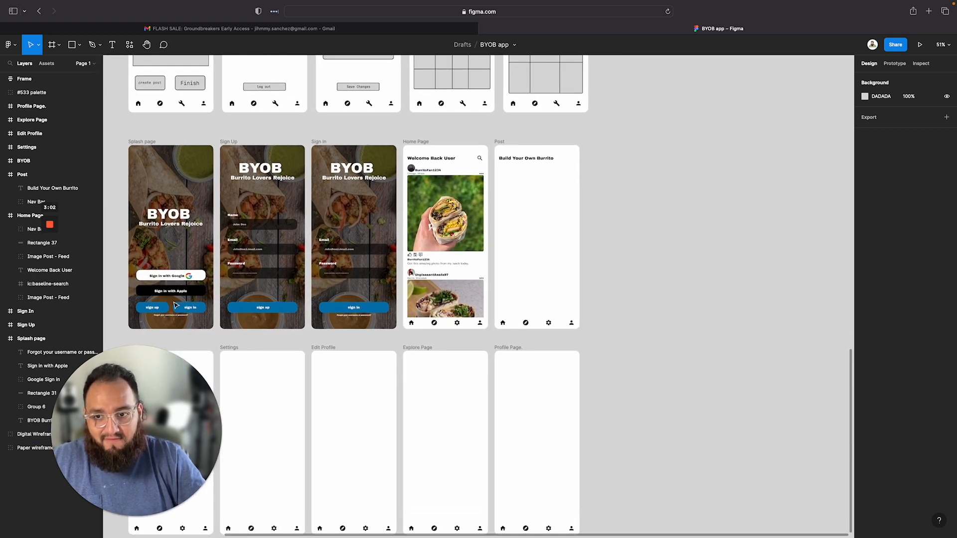
# Copy the splash page's sign-up button into the Post frame and place it below the heading
pyautogui.doubleClick(179, 312)
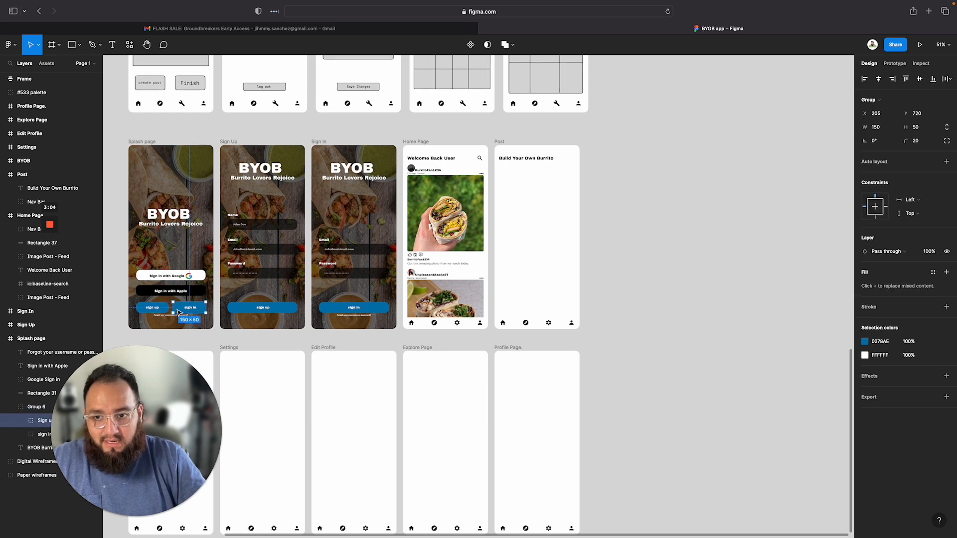
pyautogui.click(524, 199)
pyautogui.press('super+v')
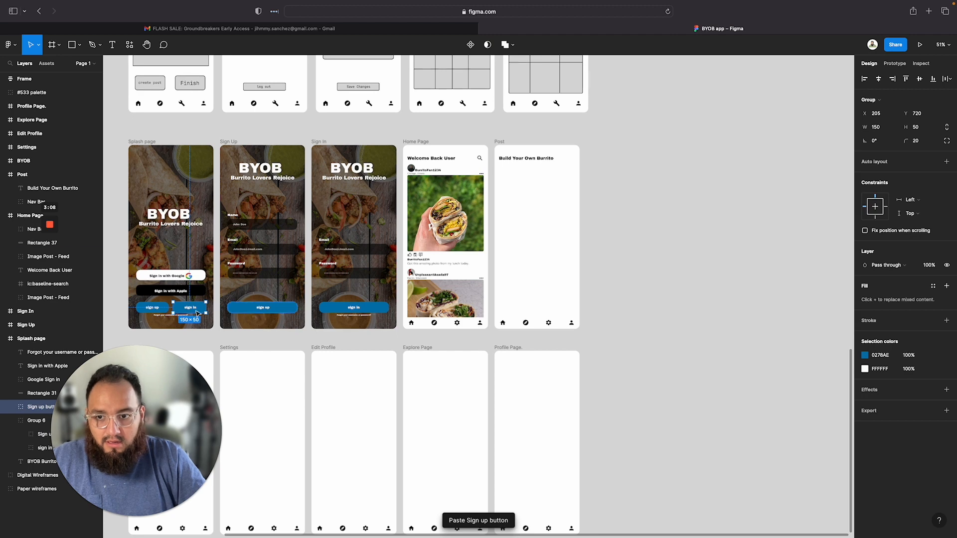
pyautogui.moveTo(188, 310); pyautogui.dragTo(513, 178)
pyautogui.scroll(10, 514, 178)
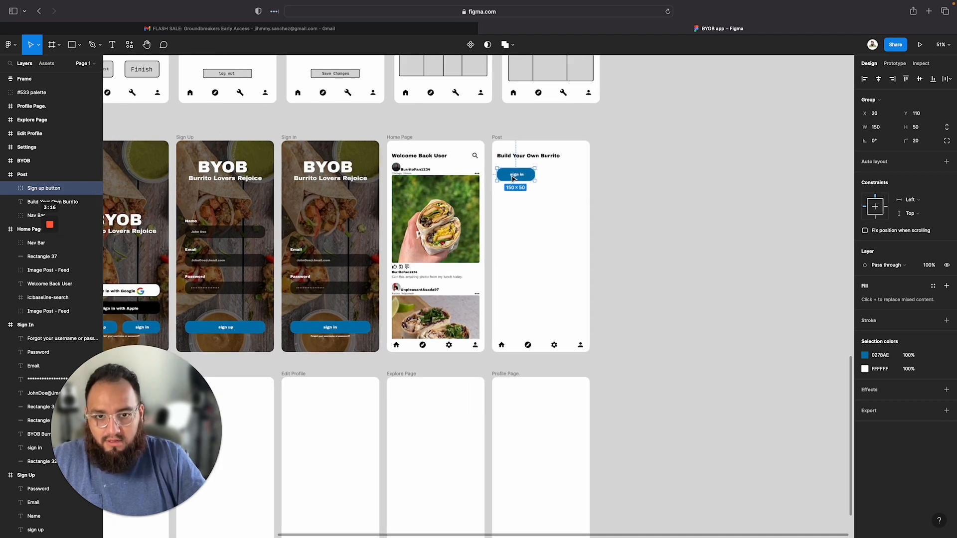
# Relabel the pasted button as upload picture and shift the label left inside the button
pyautogui.doubleClick(534, 176)
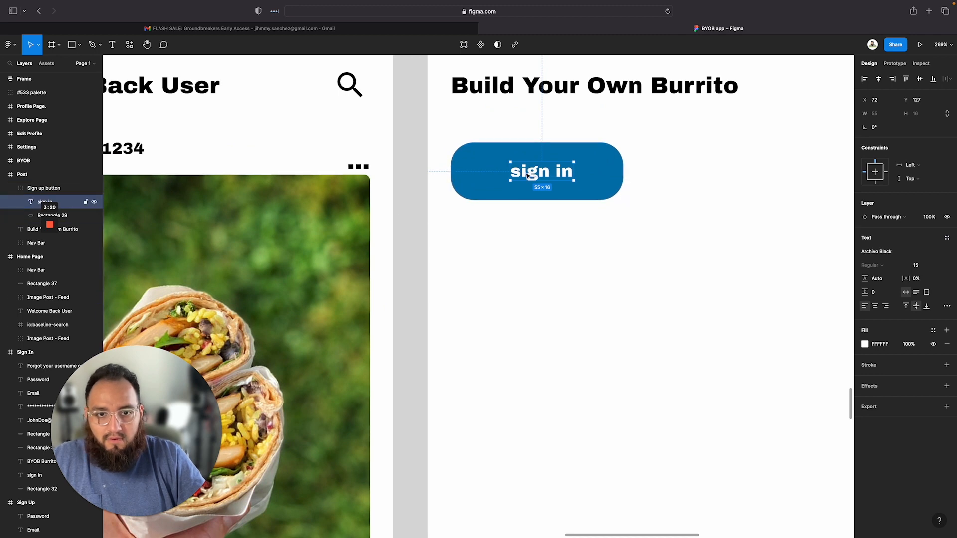
pyautogui.press('Return')
pyautogui.write('uplo')
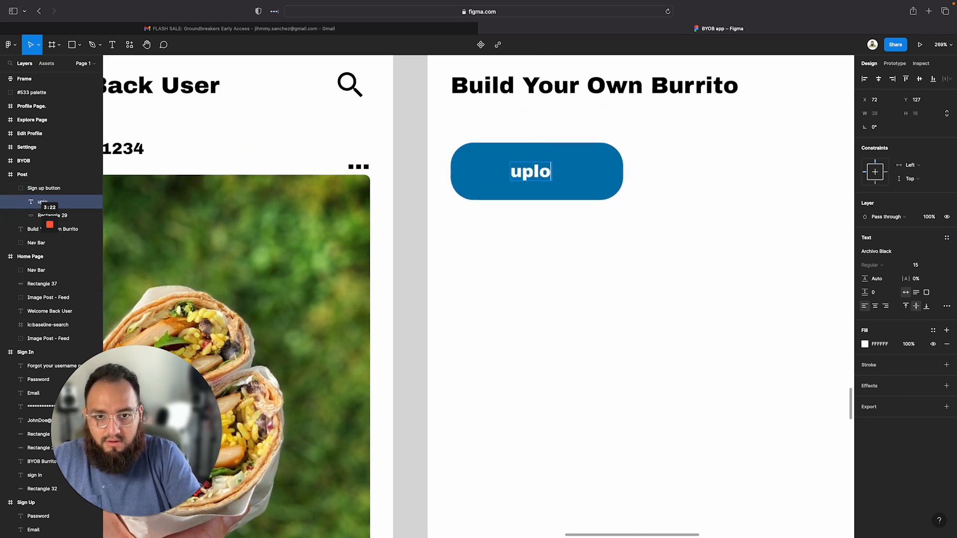
pyautogui.write('ad picture')
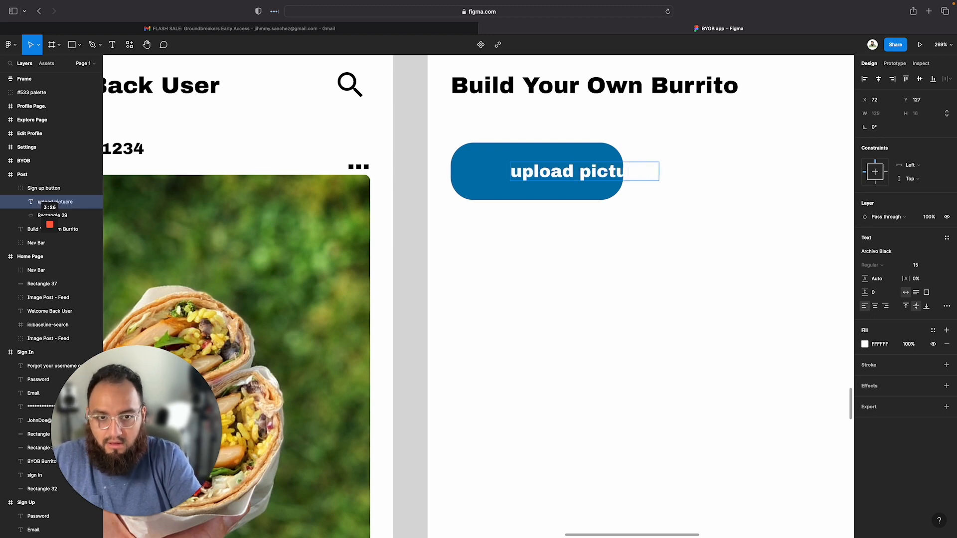
pyautogui.click(534, 224)
pyautogui.moveTo(558, 171); pyautogui.dragTo(508, 173)
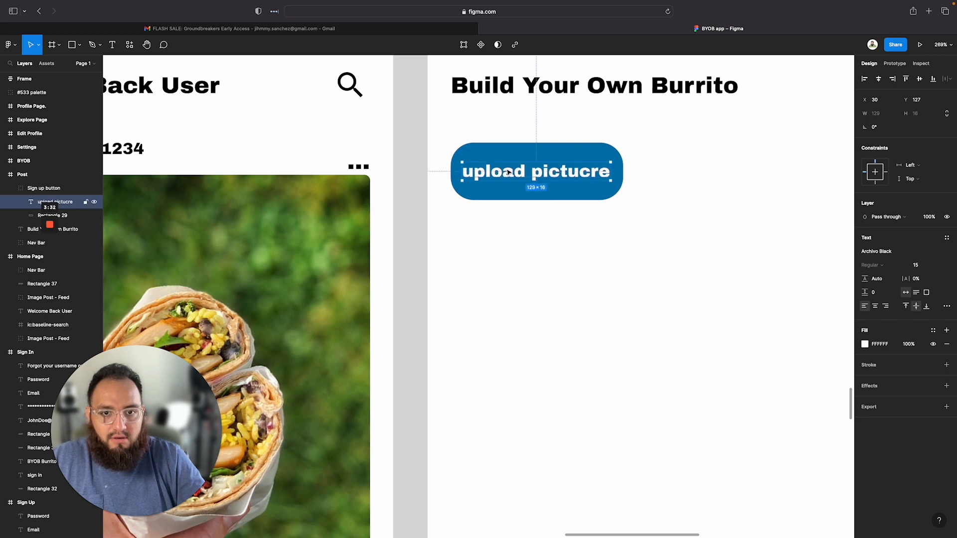
# Fix the typo in the button label so it reads upload picture, then re-center it in the button
pyautogui.doubleClick(580, 171)
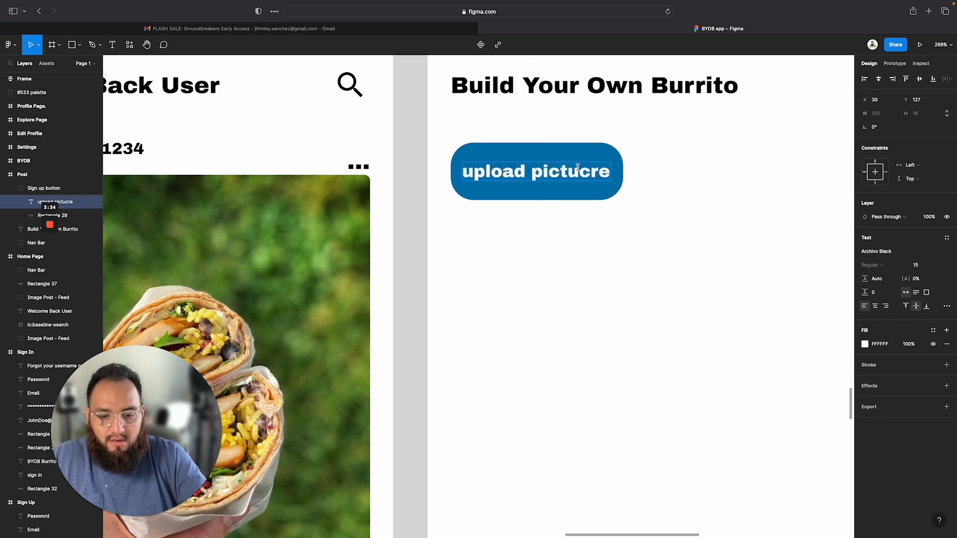
pyautogui.click(578, 171)
pyautogui.press('BackSpace')
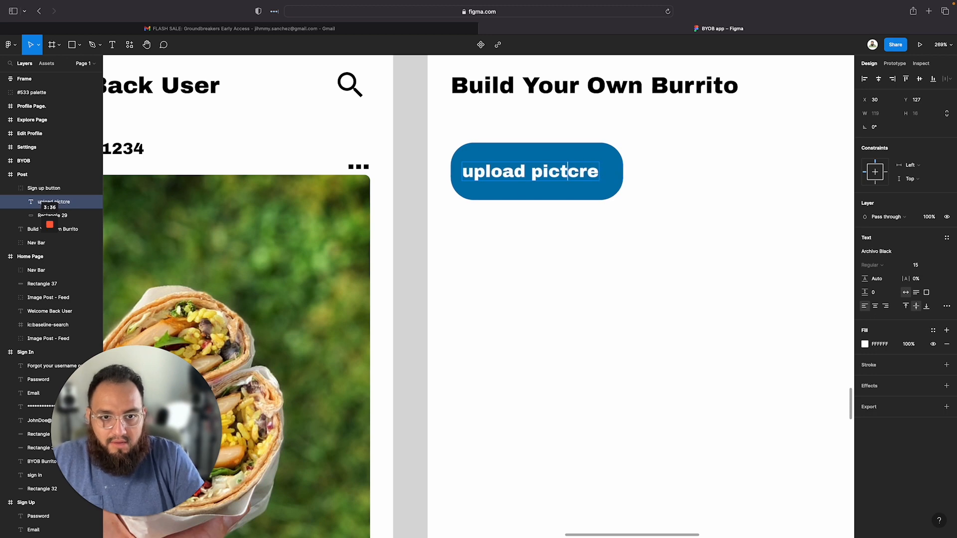
pyautogui.press('BackSpace')
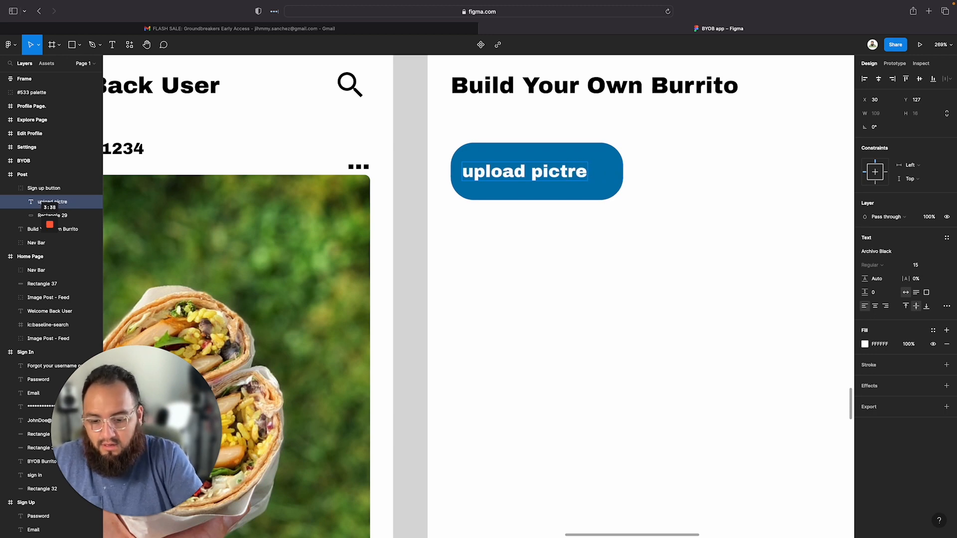
pyautogui.write('u')
pyautogui.press('Escape')
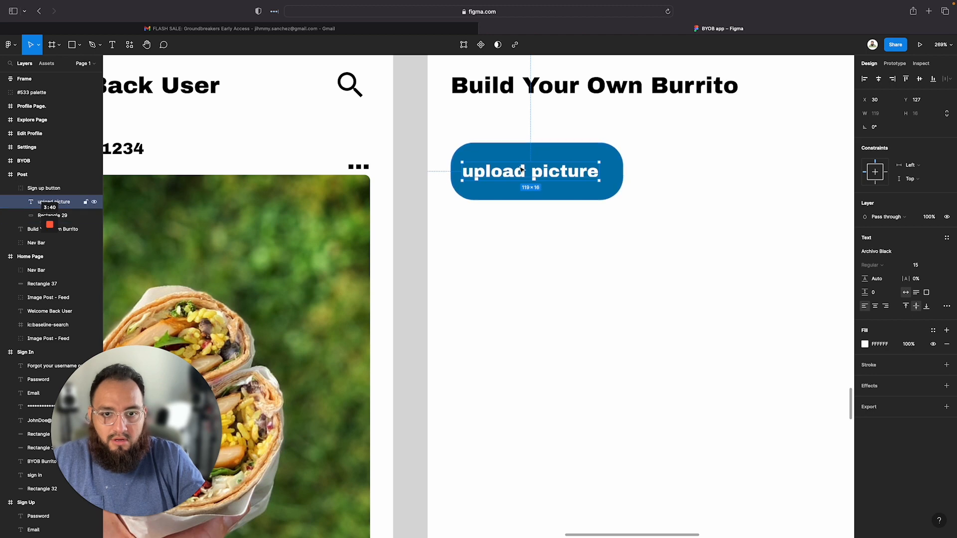
pyautogui.moveTo(523, 169); pyautogui.dragTo(529, 169)
# Rename the button's group layer as upload picture
pyautogui.click(586, 259)
pyautogui.click(451, 171)
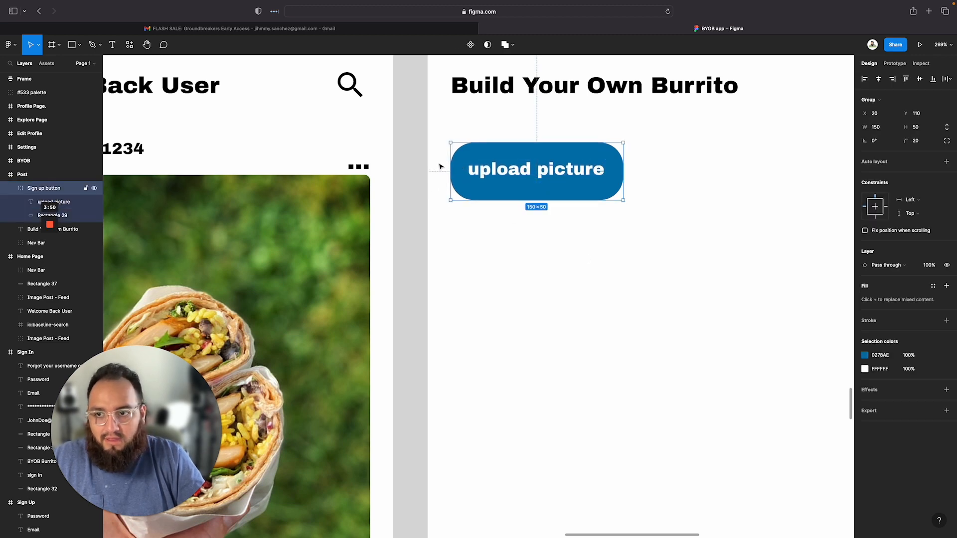
pyautogui.doubleClick(45, 189)
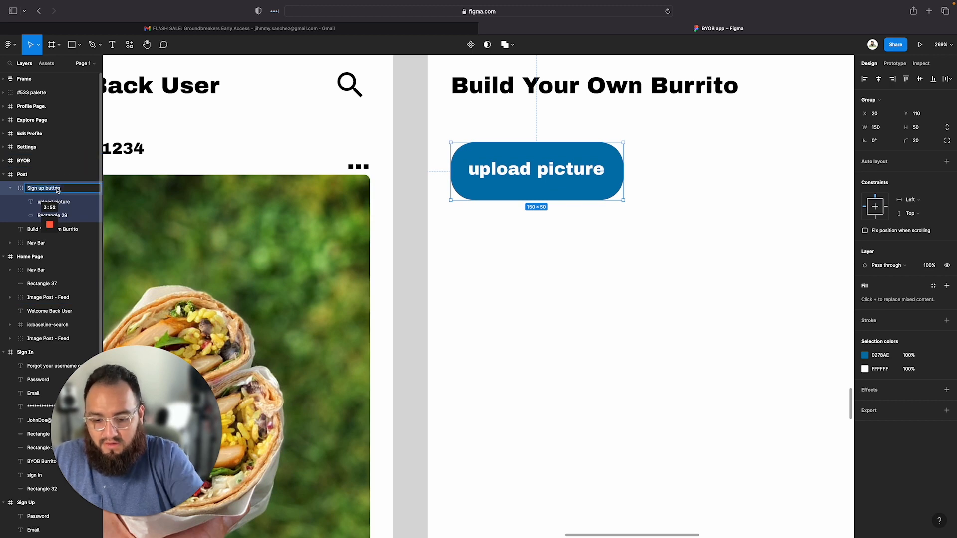
pyautogui.write('upload picture')
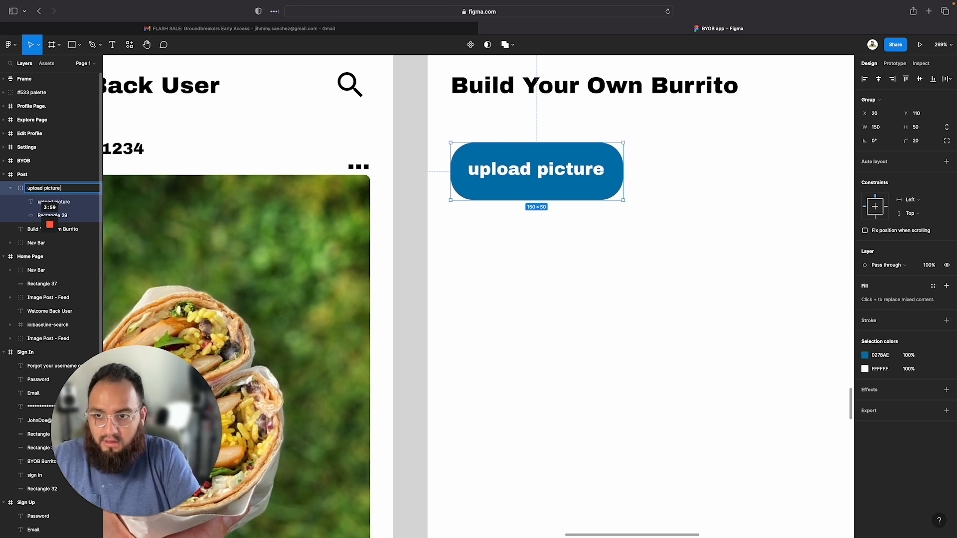
pyautogui.press('Return')
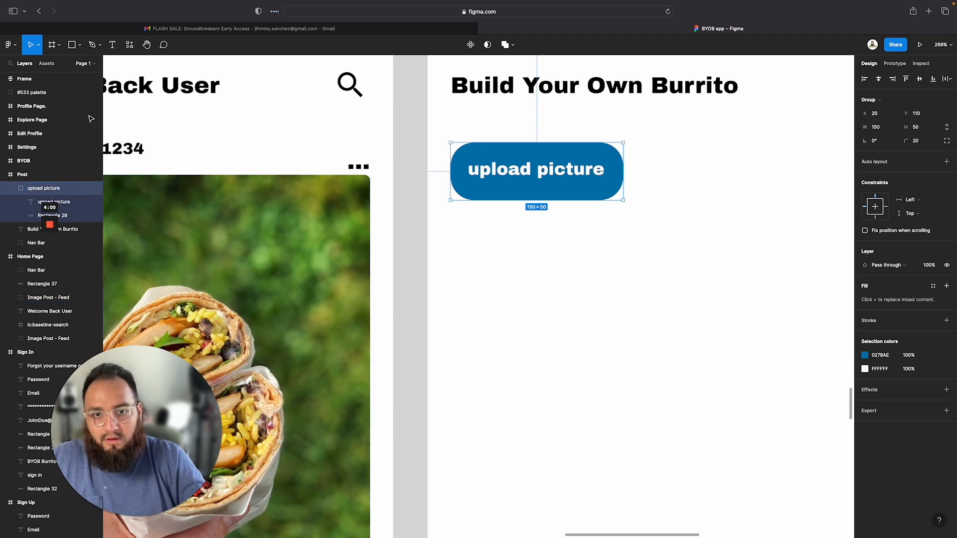
# Wrap the upload picture button in a new group
pyautogui.click(119, 517)
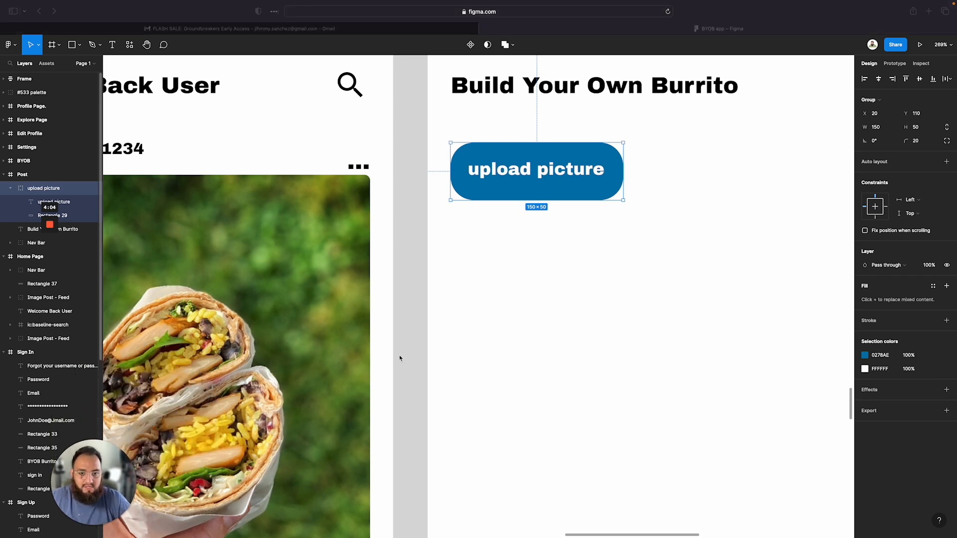
pyautogui.click(572, 355)
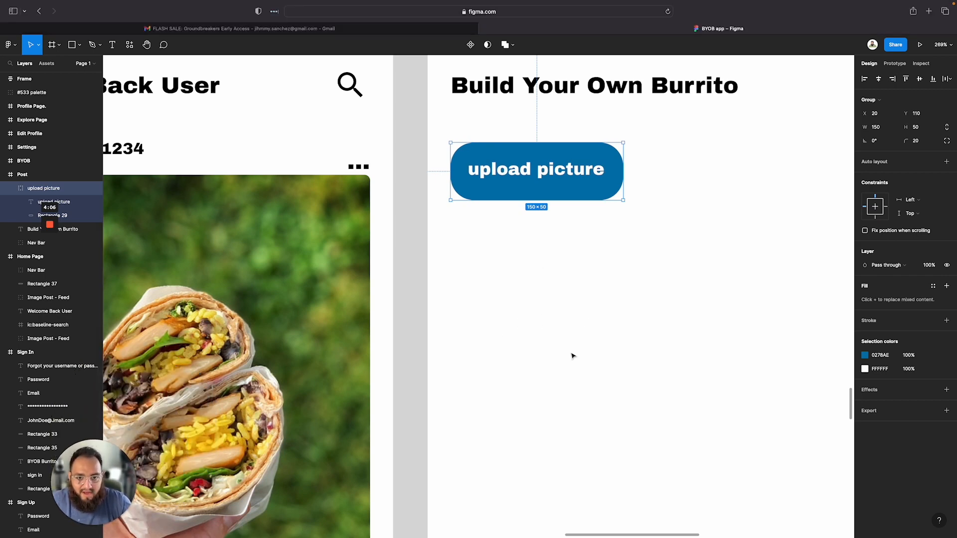
pyautogui.scroll(-3, 572, 356)
pyautogui.click(572, 355)
pyautogui.scroll(-5, 573, 357)
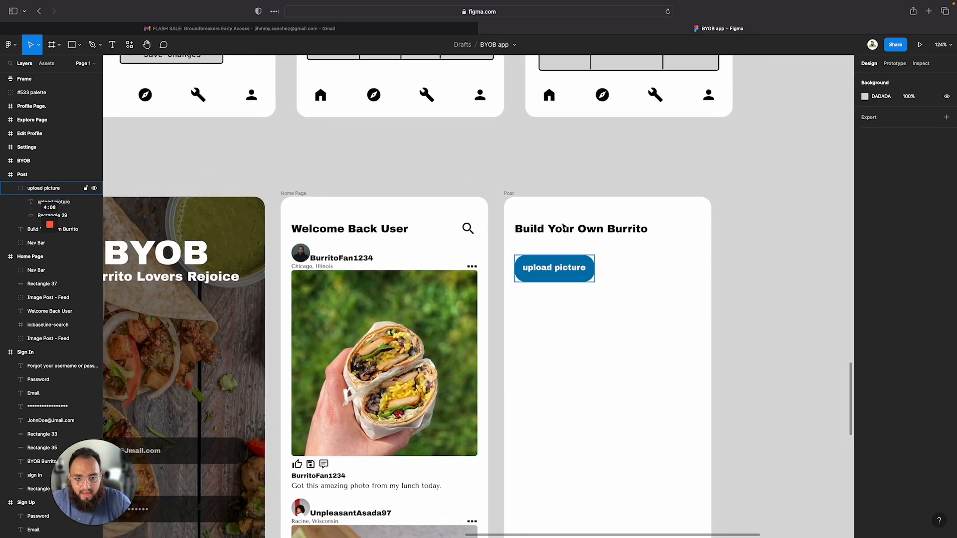
pyautogui.click(561, 275)
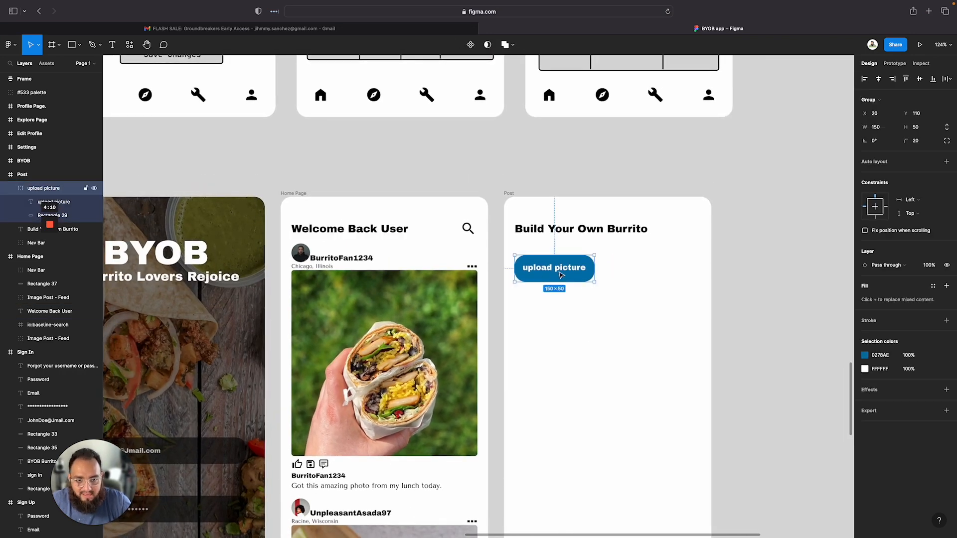
pyautogui.click(563, 284)
pyautogui.click(546, 264)
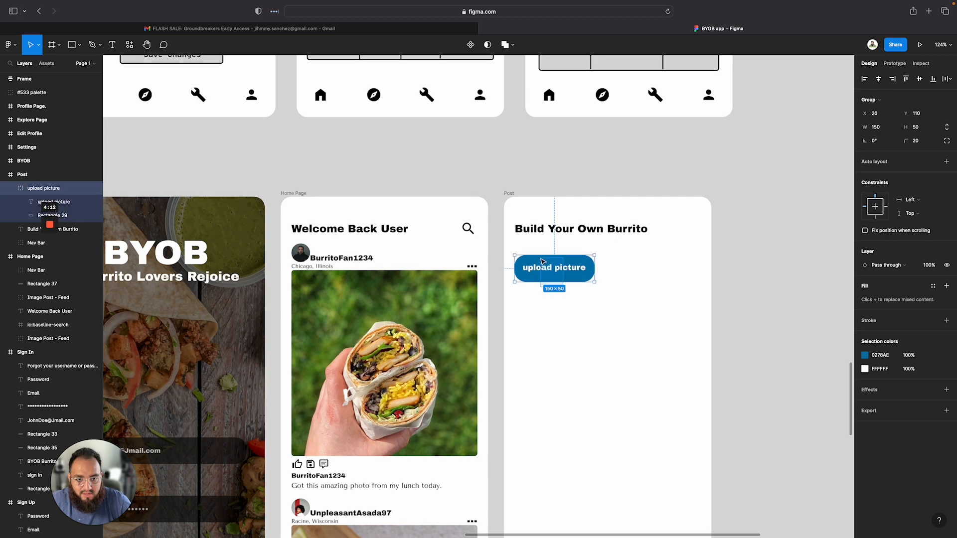
pyautogui.rightClick(547, 279)
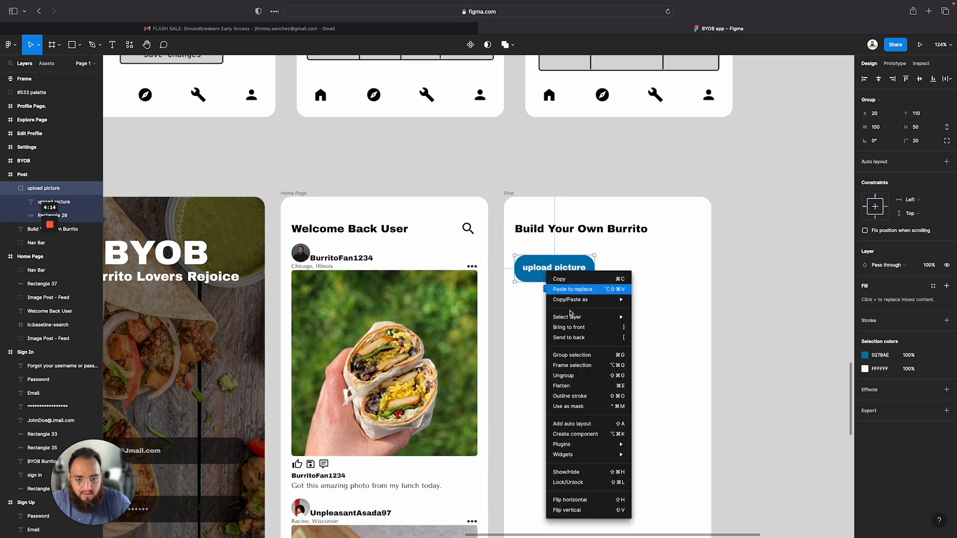
pyautogui.click(576, 354)
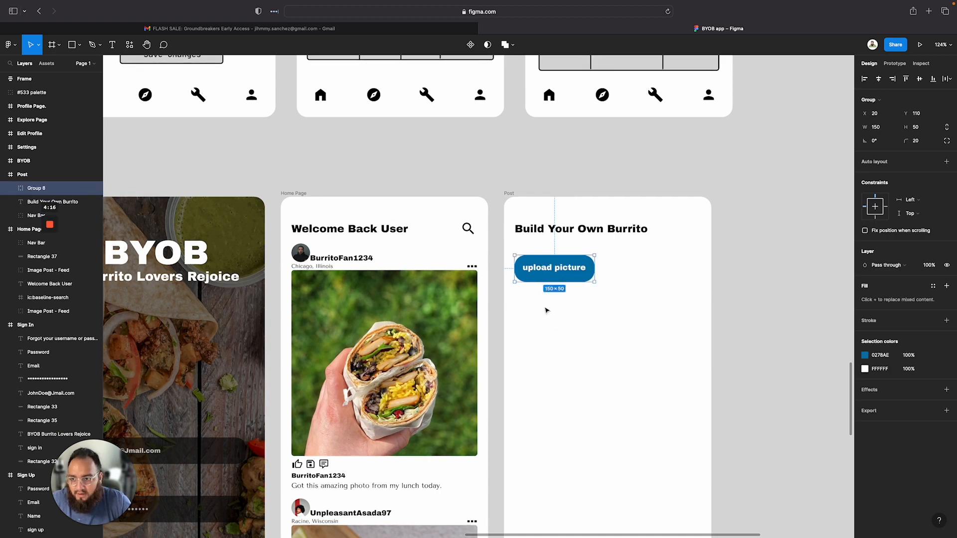
# Rename the new group layer as Upload Picture button
pyautogui.rightClick(38, 189)
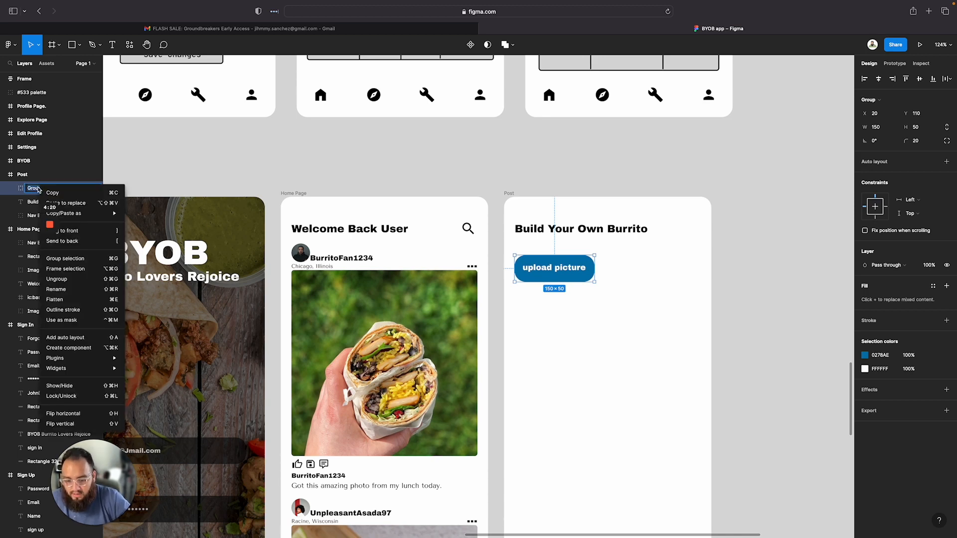
pyautogui.press('Escape')
pyautogui.rightClick(39, 190)
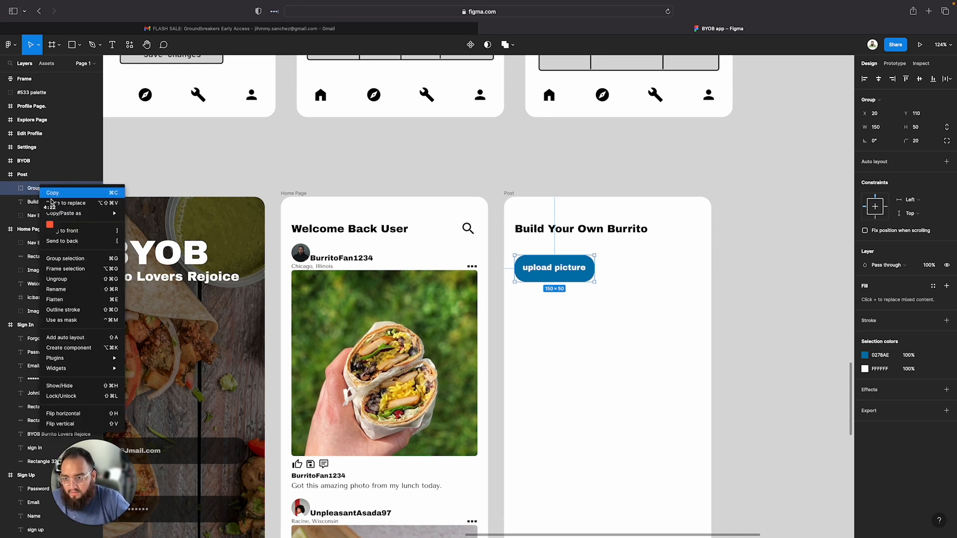
pyautogui.click(69, 293)
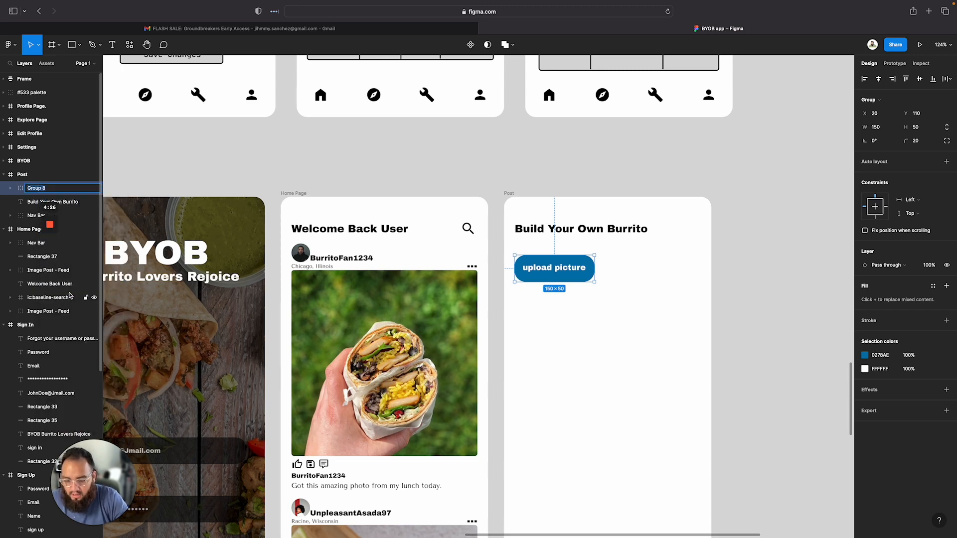
pyautogui.write('Up')
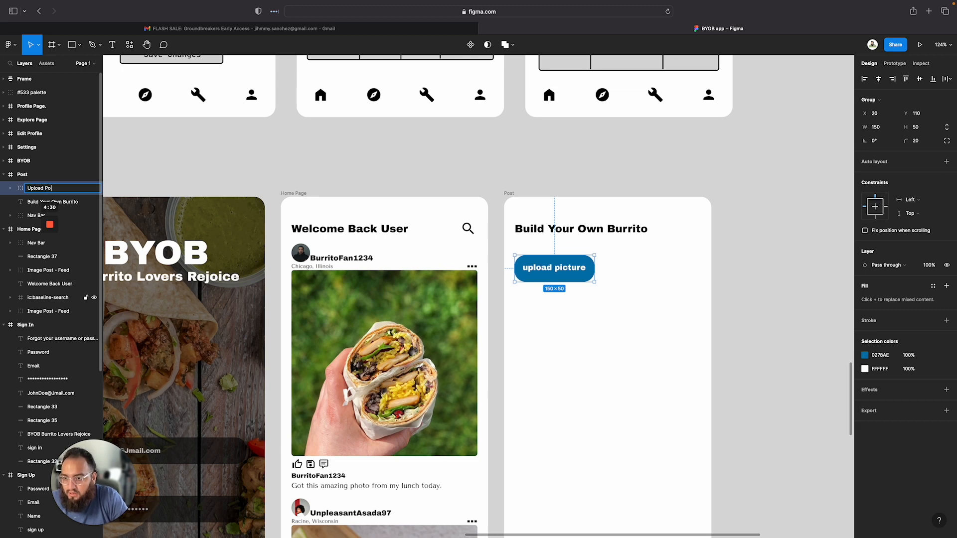
pyautogui.write('load Picture butt')
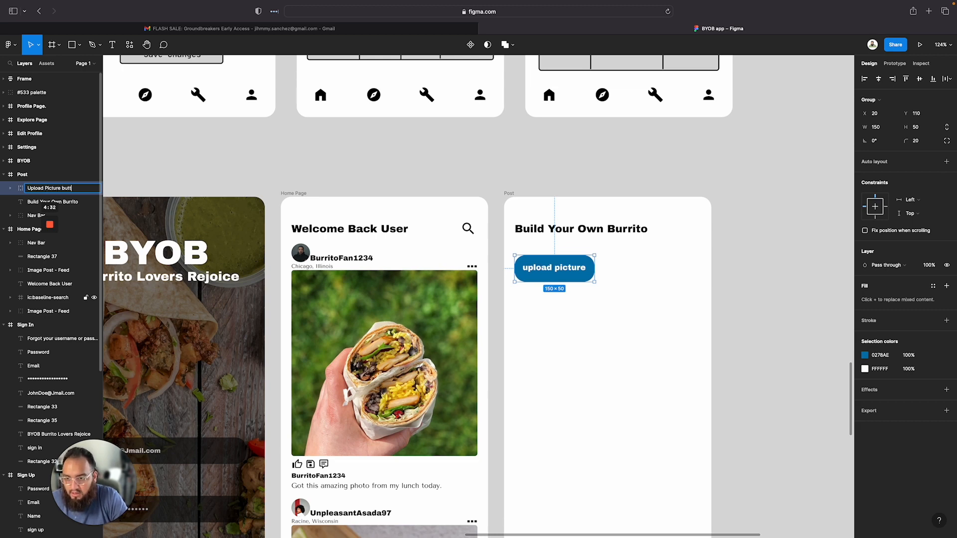
pyautogui.write('on')
pyautogui.press('Return')
pyautogui.click(696, 286)
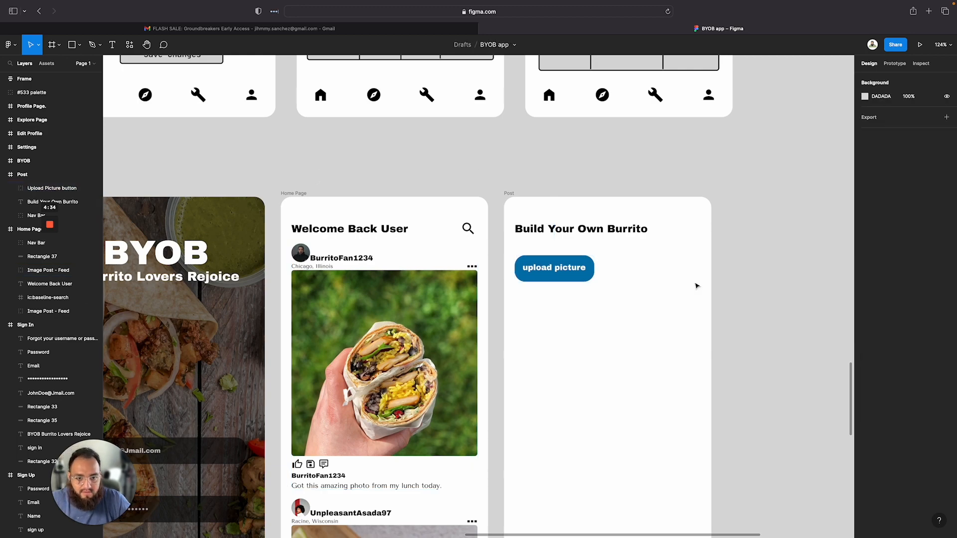
# Compare against the Post wireframe, then copy the burrito photo from the Home Page feed into the Post frame
pyautogui.scroll(-1, 697, 286)
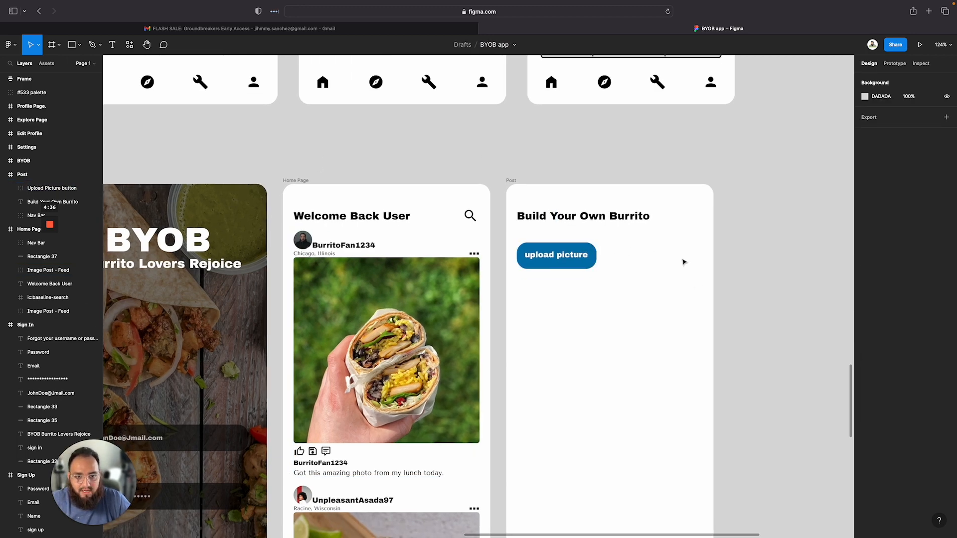
pyautogui.scroll(-3, 683, 262)
pyautogui.scroll(15, 683, 263)
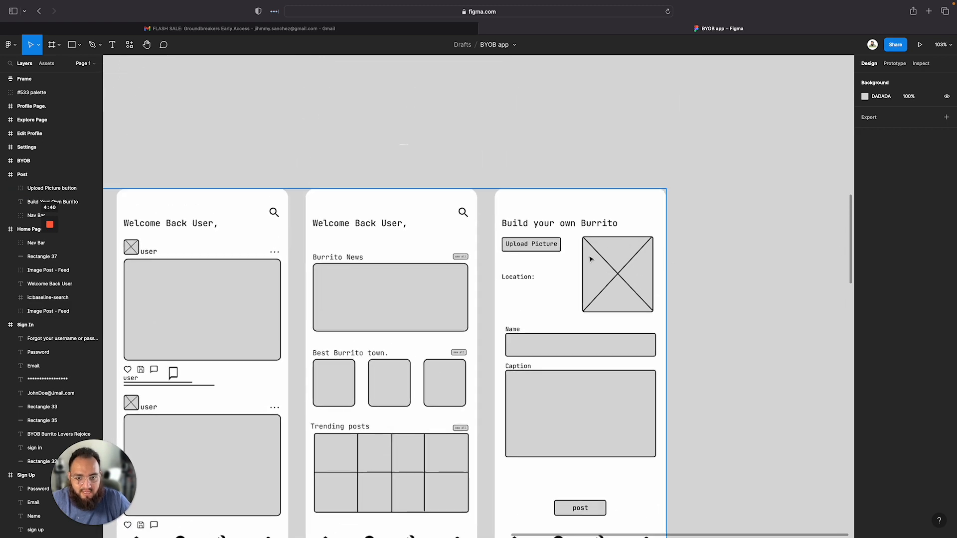
pyautogui.scroll(-15, 590, 259)
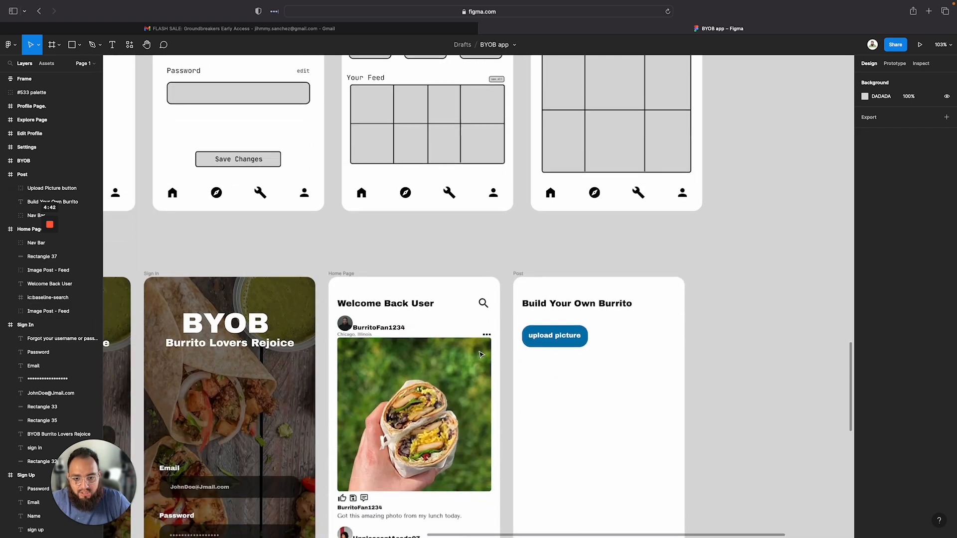
pyautogui.scroll(-4, 480, 354)
pyautogui.hscroll(2, 480, 355)
pyautogui.click(364, 295)
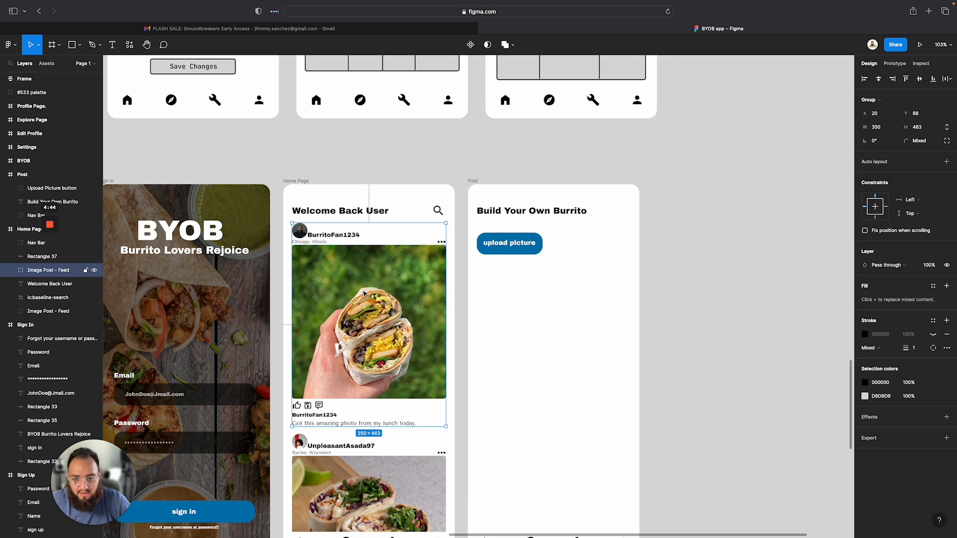
pyautogui.doubleClick(340, 275)
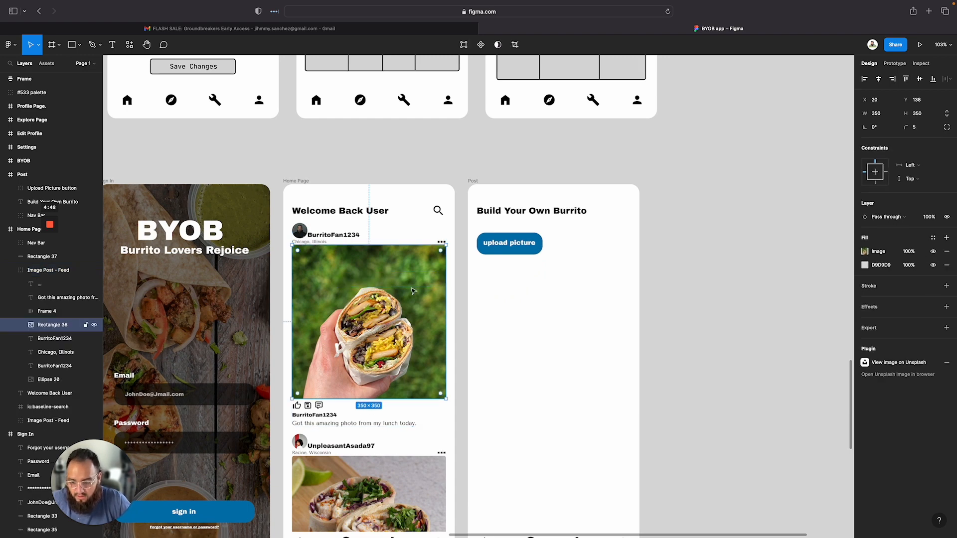
pyautogui.moveTo(377, 281); pyautogui.dragTo(569, 294)
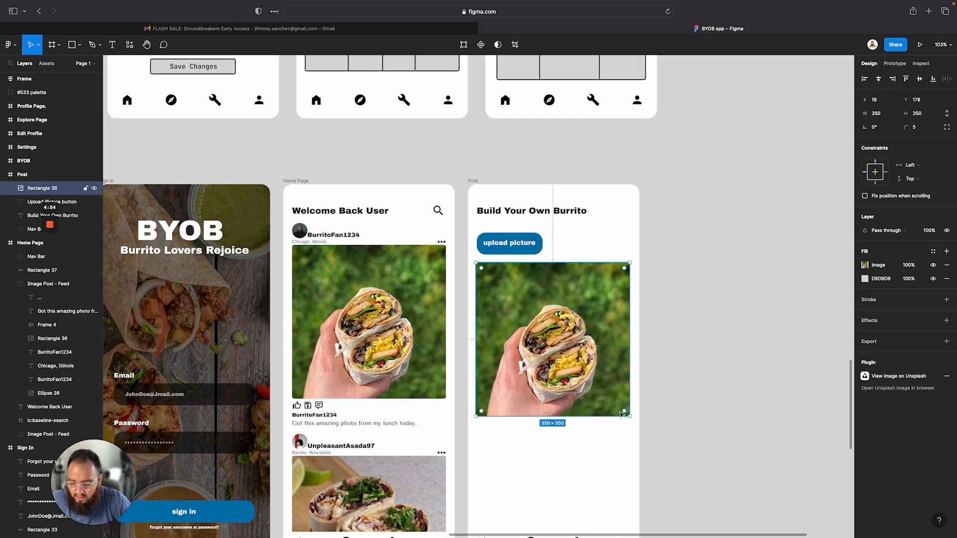
# Resize the copied photo to about 156 × 156 and place it beside the upload picture button
pyautogui.moveTo(622, 413); pyautogui.dragTo(533, 332)
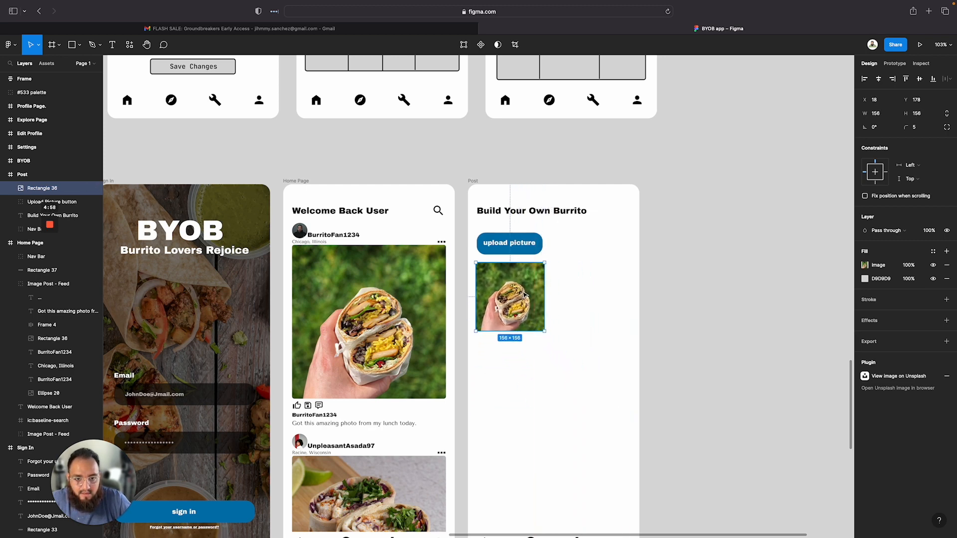
pyautogui.moveTo(524, 295); pyautogui.dragTo(607, 264)
pyautogui.scroll(-3, 606, 264)
pyautogui.moveTo(601, 211); pyautogui.dragTo(603, 212)
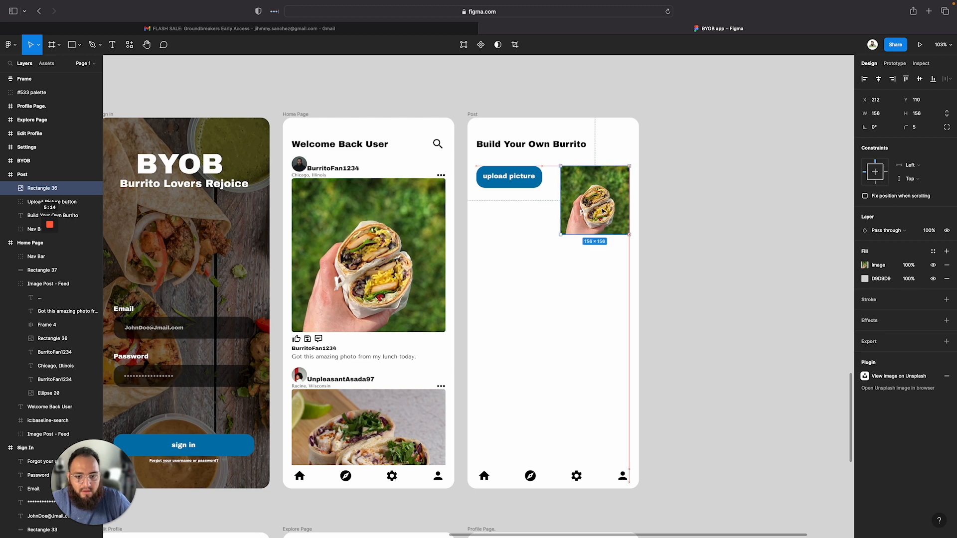
# Add a layout grid to the Post frame set to 5 columns with a 16 margin
pyautogui.click(389, 264)
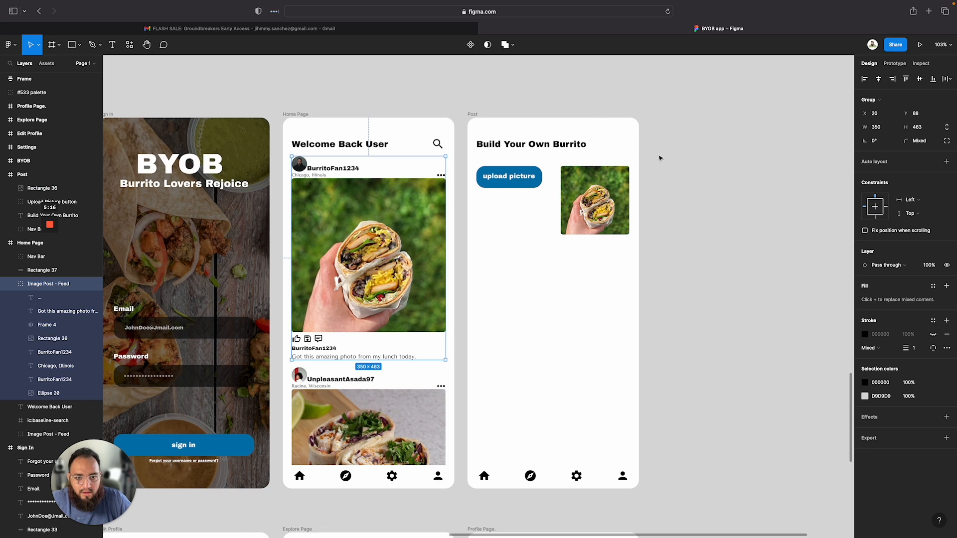
pyautogui.click(626, 182)
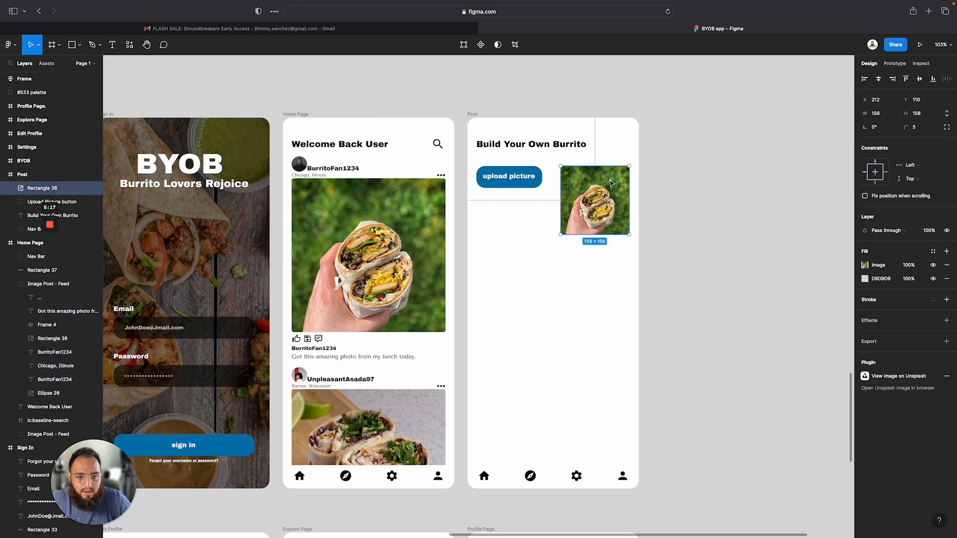
pyautogui.click(518, 176)
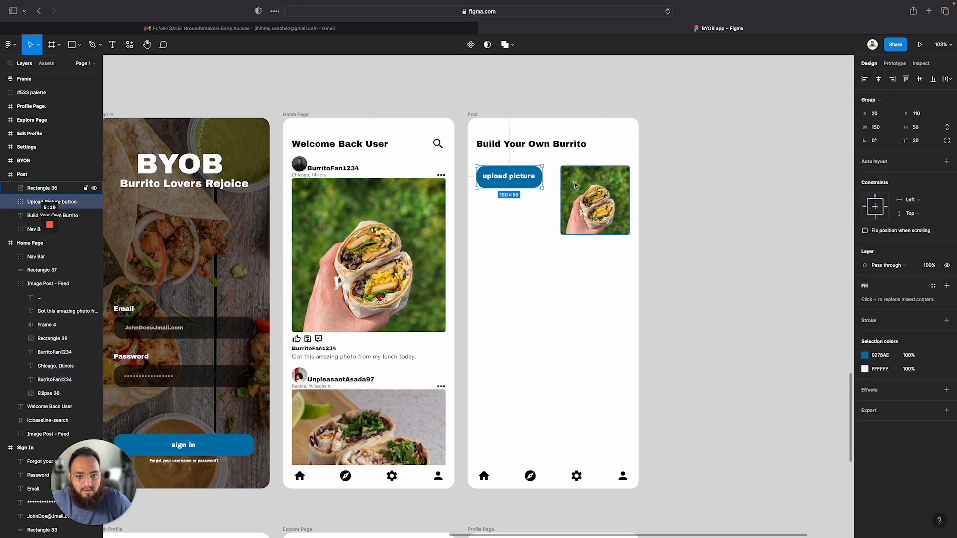
pyautogui.click(472, 114)
pyautogui.click(946, 196)
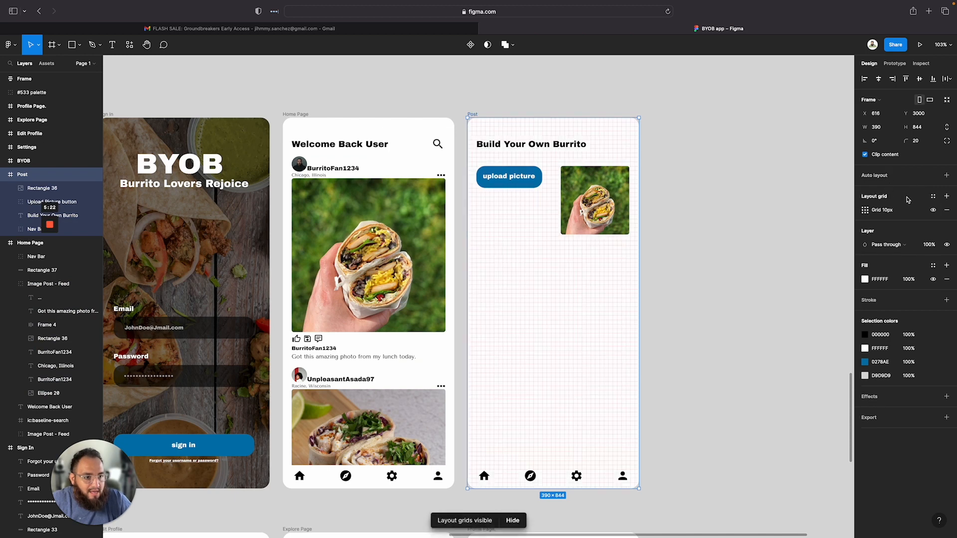
pyautogui.click(866, 210)
pyautogui.click(775, 242)
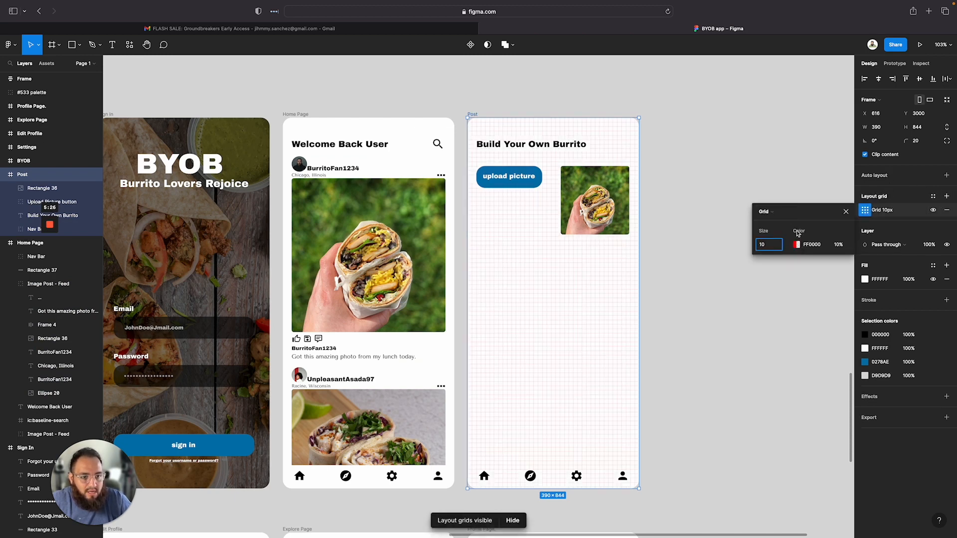
pyautogui.click(772, 213)
pyautogui.click(776, 222)
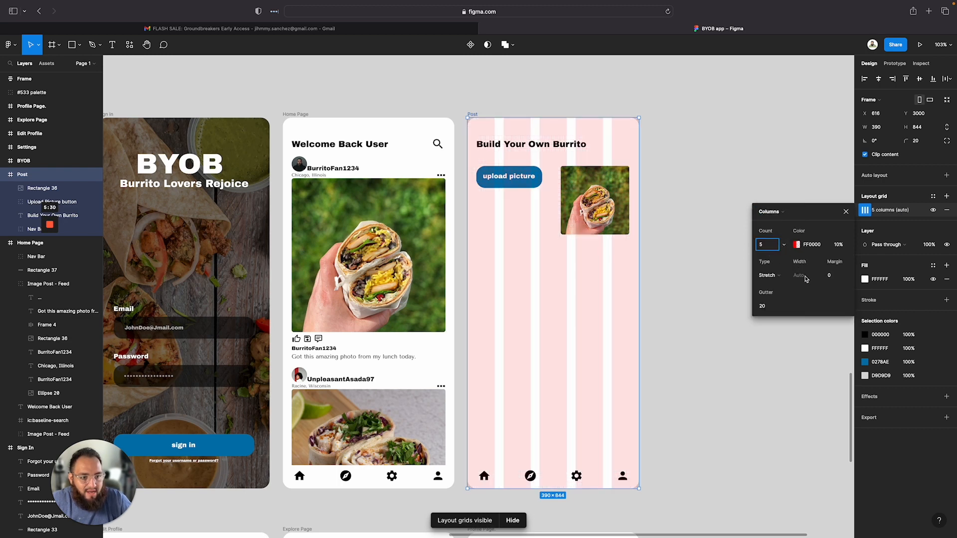
pyautogui.click(831, 276)
pyautogui.write('16')
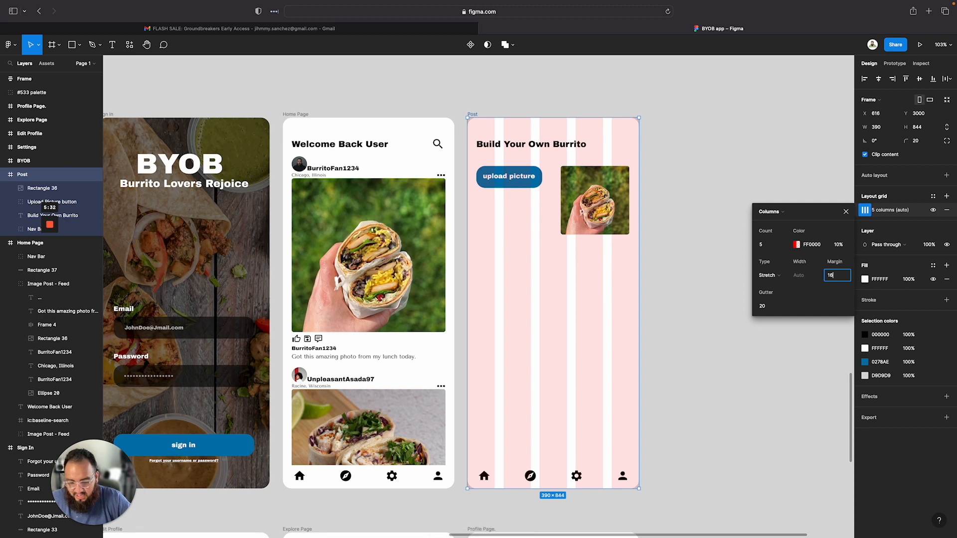
pyautogui.press('Return')
# Nudge the photo and the upload picture button so they line up with the column grid edges
pyautogui.moveTo(579, 197); pyautogui.dragTo(583, 196)
pyautogui.doubleClick(593, 192)
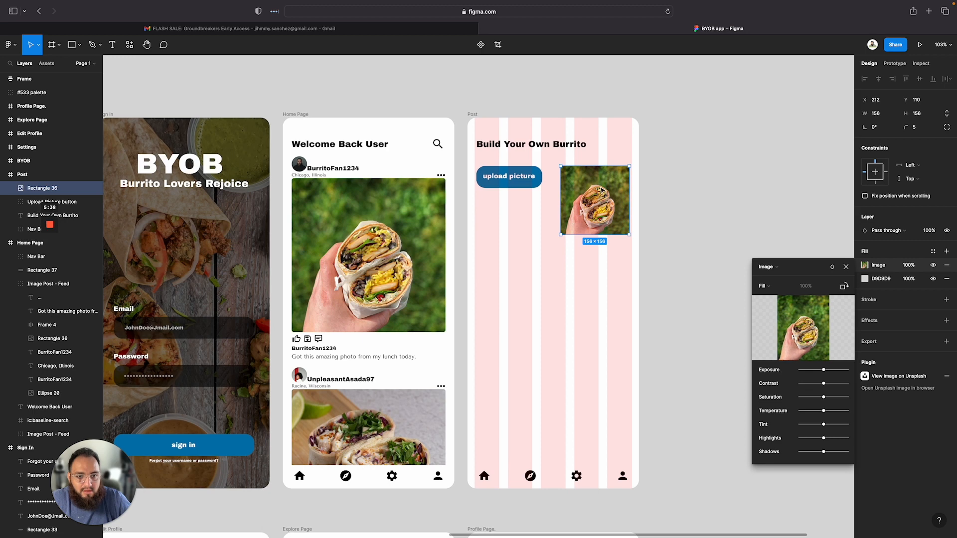
pyautogui.moveTo(611, 190); pyautogui.dragTo(614, 190)
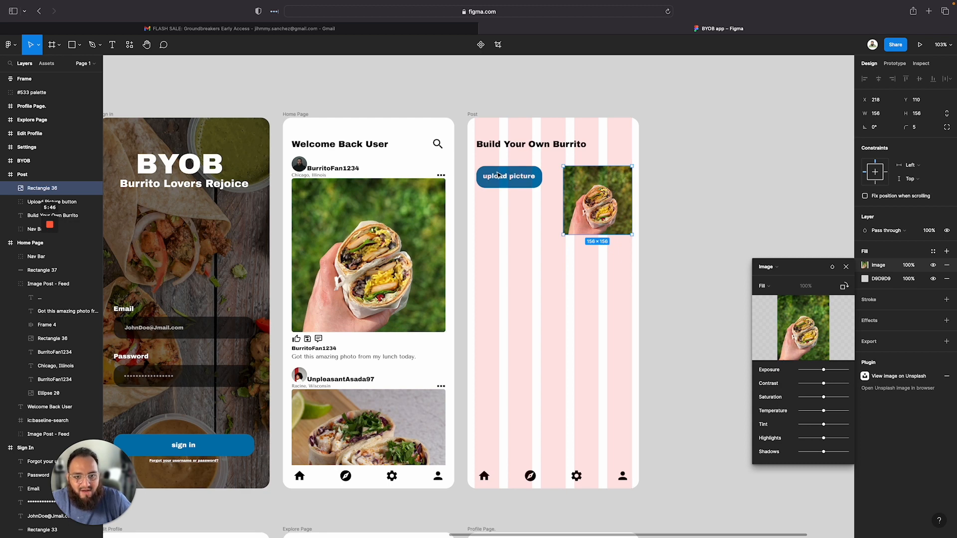
pyautogui.click(497, 174)
pyautogui.click(497, 175)
pyautogui.moveTo(498, 175); pyautogui.dragTo(496, 174)
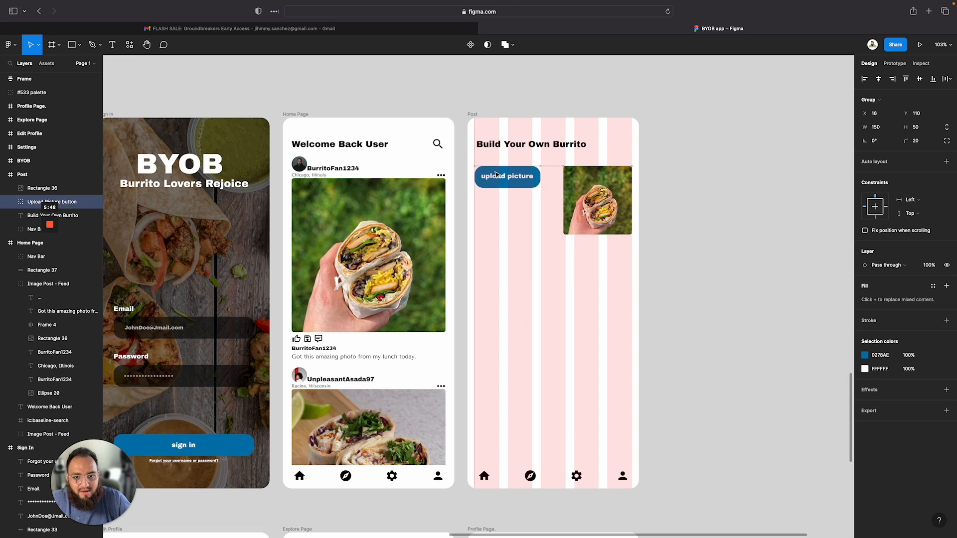
pyautogui.click(671, 306)
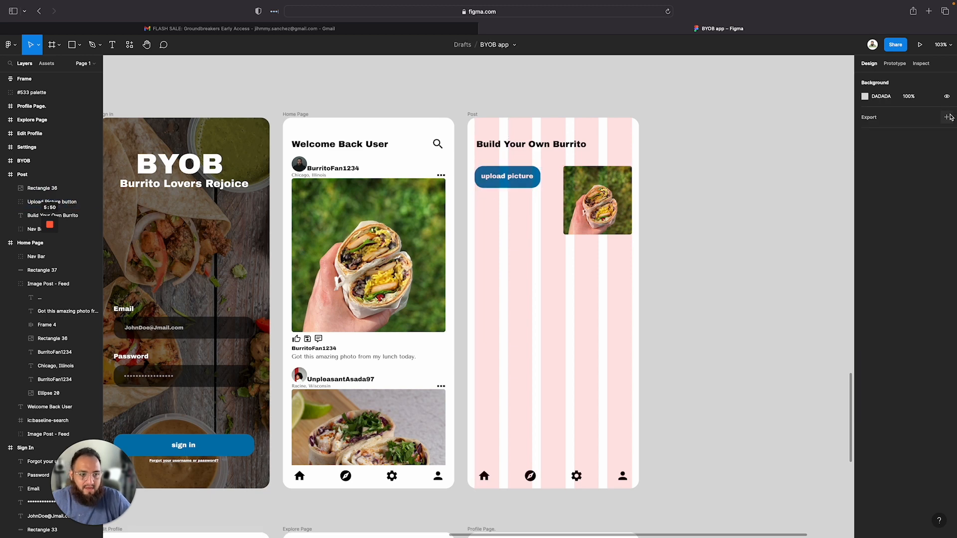
# Hide the Post frame's layout grid
pyautogui.click(467, 119)
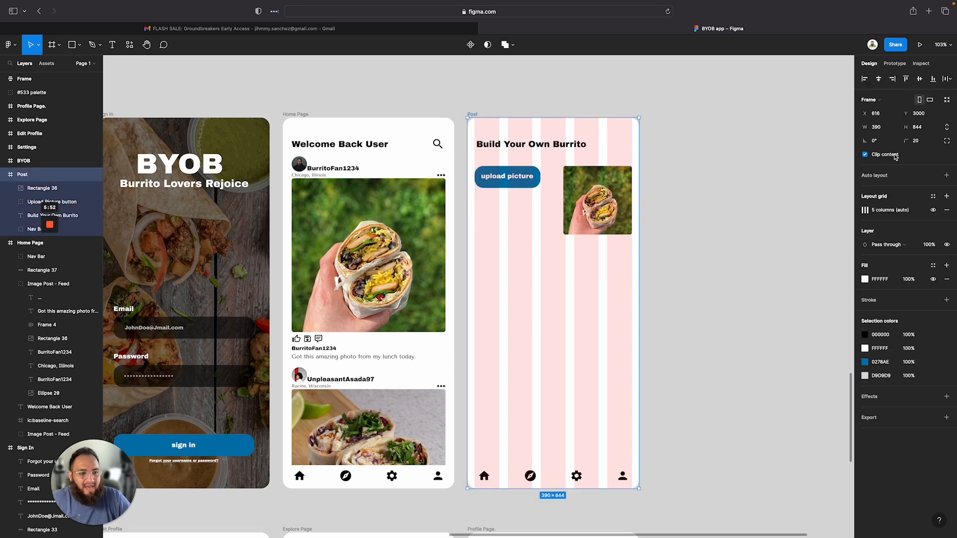
pyautogui.click(933, 209)
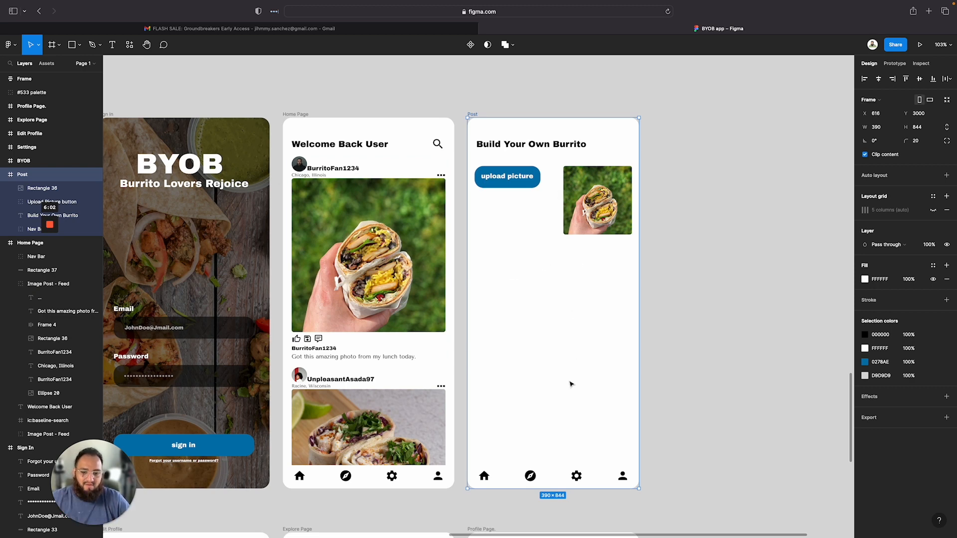
pyautogui.scroll(-1, 571, 384)
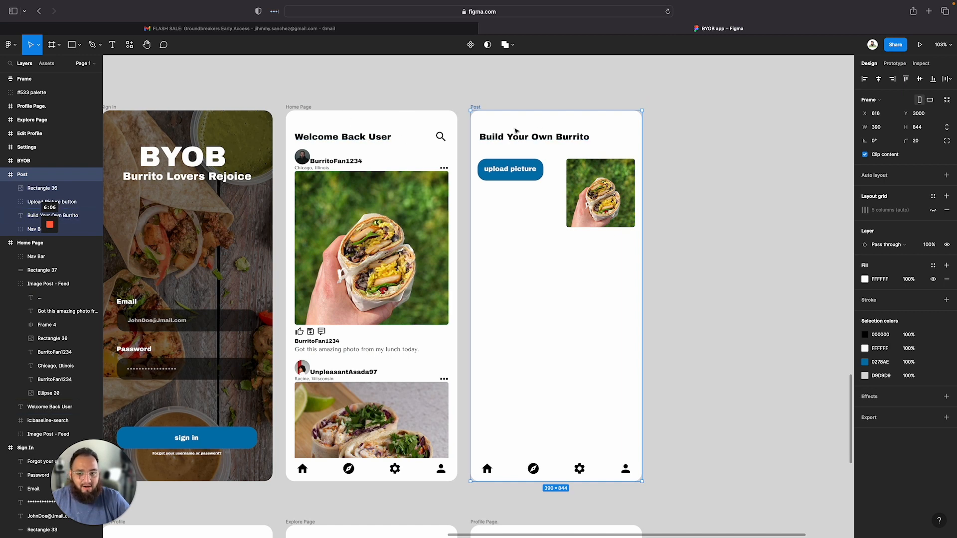
pyautogui.hscroll(-8, 518, 172)
pyautogui.scroll(2, 518, 172)
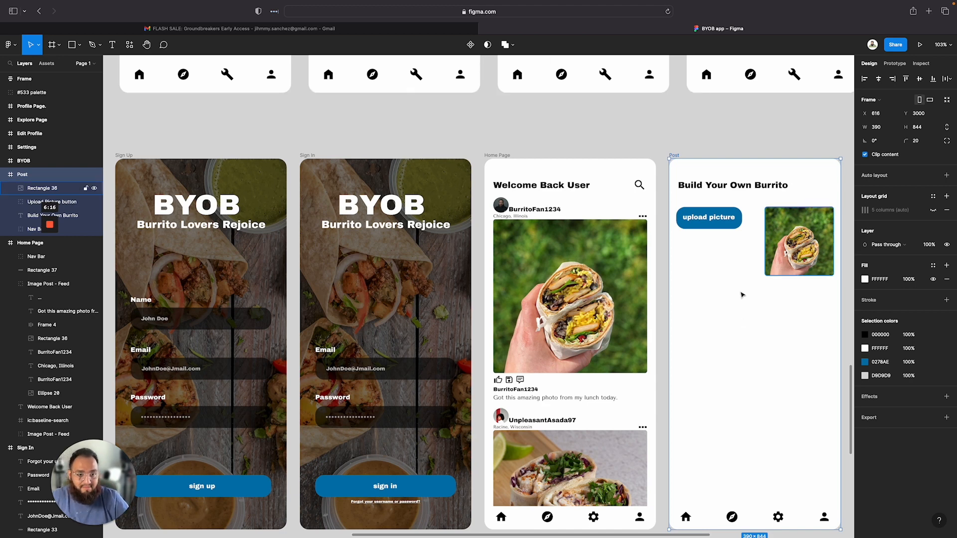
pyautogui.moveTo(735, 313); pyautogui.dragTo(724, 293)
pyautogui.press('super+z')
# Examine the Post page wireframe to see which elements the high-fidelity Post screen still needs
pyautogui.scroll(-5, 670, 253)
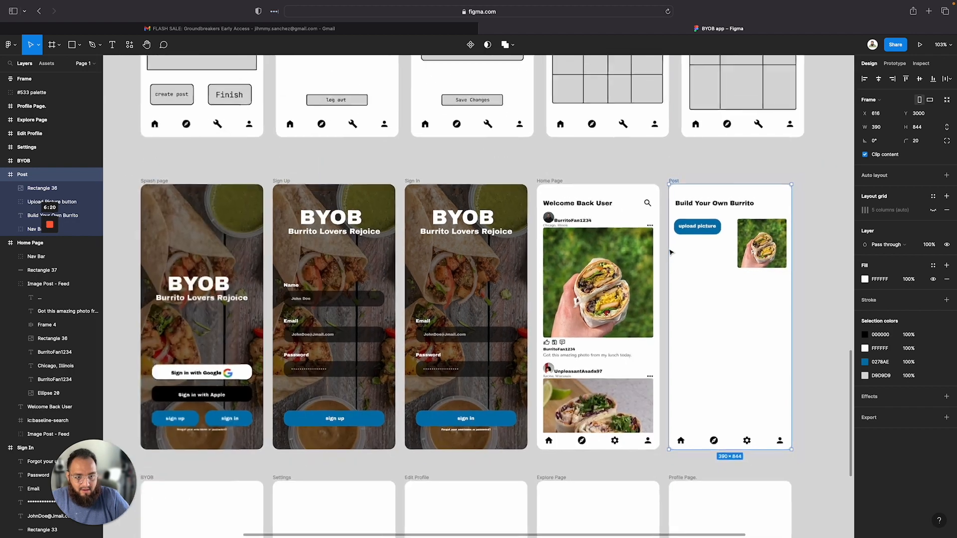
pyautogui.scroll(3, 742, 257)
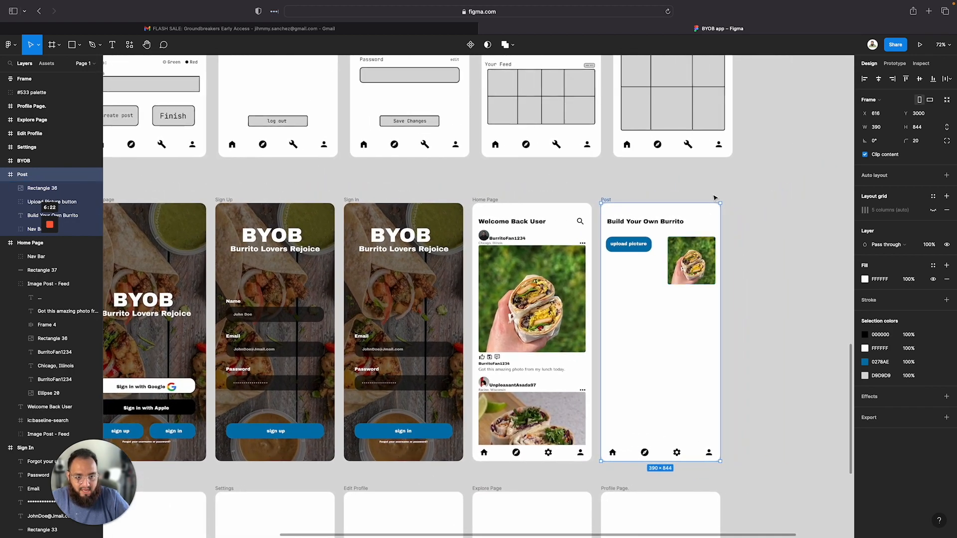
pyautogui.scroll(6, 714, 198)
pyautogui.hscroll(2, 714, 198)
pyautogui.scroll(5, 714, 198)
pyautogui.hscroll(2, 714, 198)
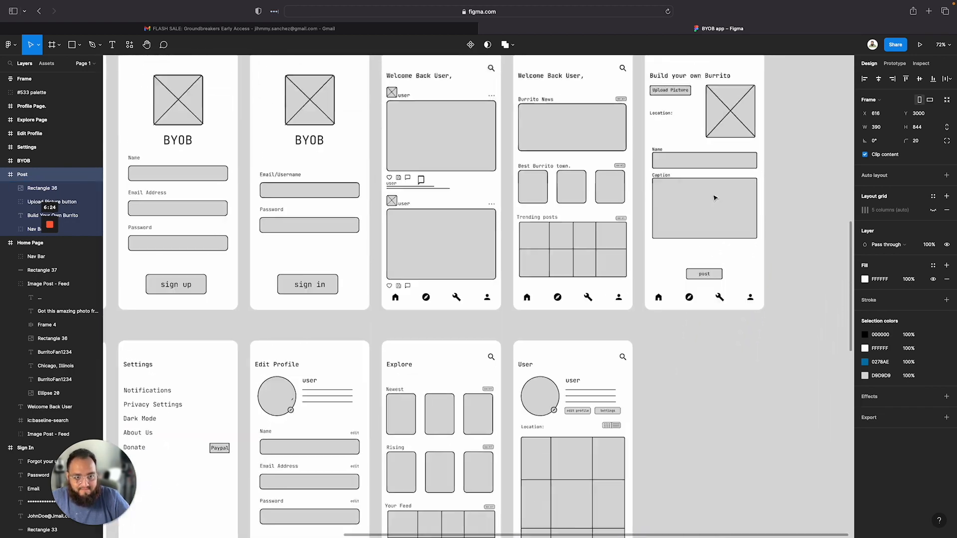
pyautogui.scroll(3, 651, 186)
pyautogui.hscroll(2, 650, 186)
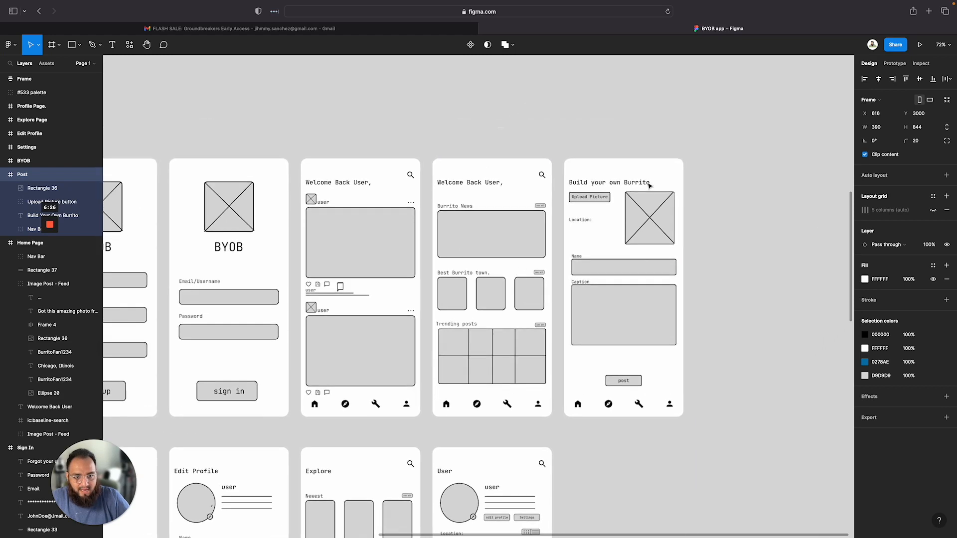
pyautogui.scroll(5, 601, 246)
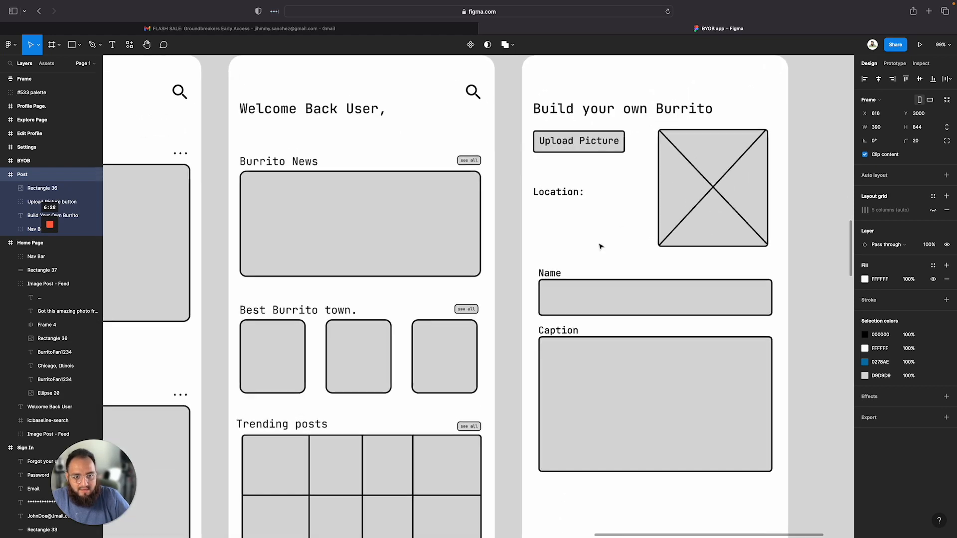
pyautogui.scroll(-1, 600, 246)
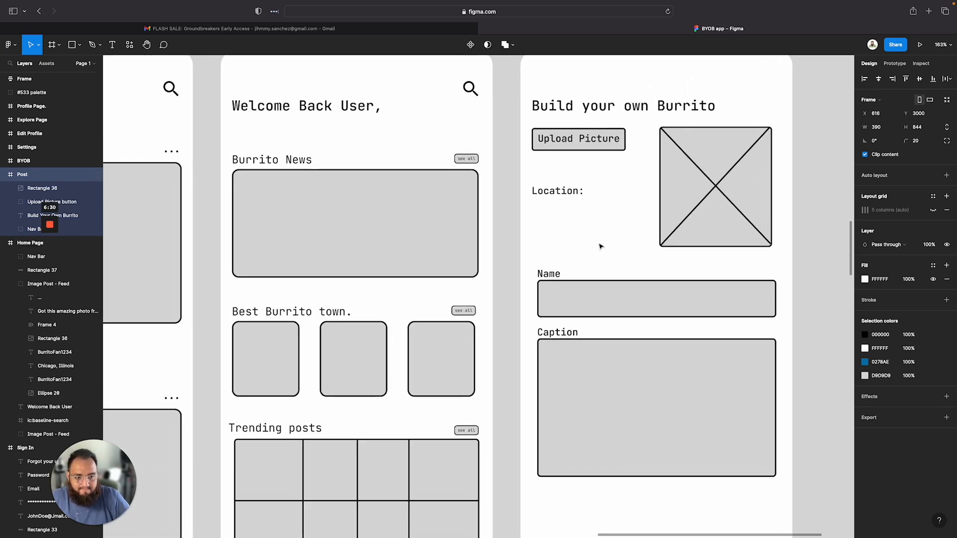
pyautogui.scroll(-3, 600, 246)
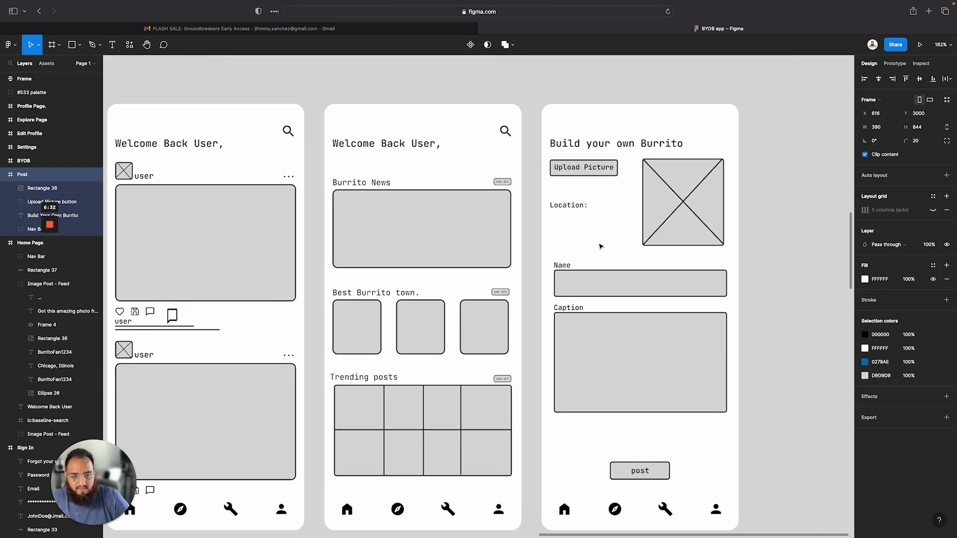
pyautogui.scroll(-4, 601, 246)
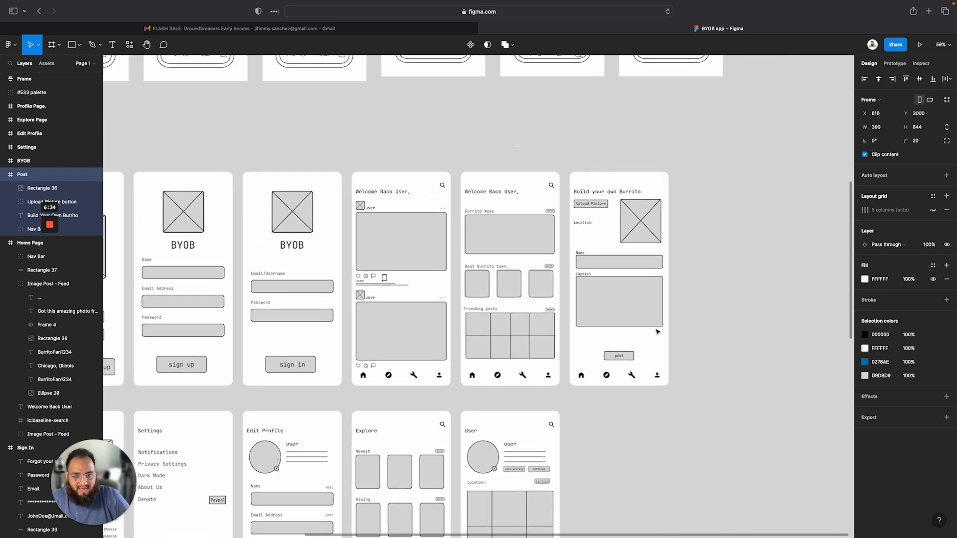
pyautogui.scroll(-5, 656, 332)
pyautogui.scroll(-5, 656, 331)
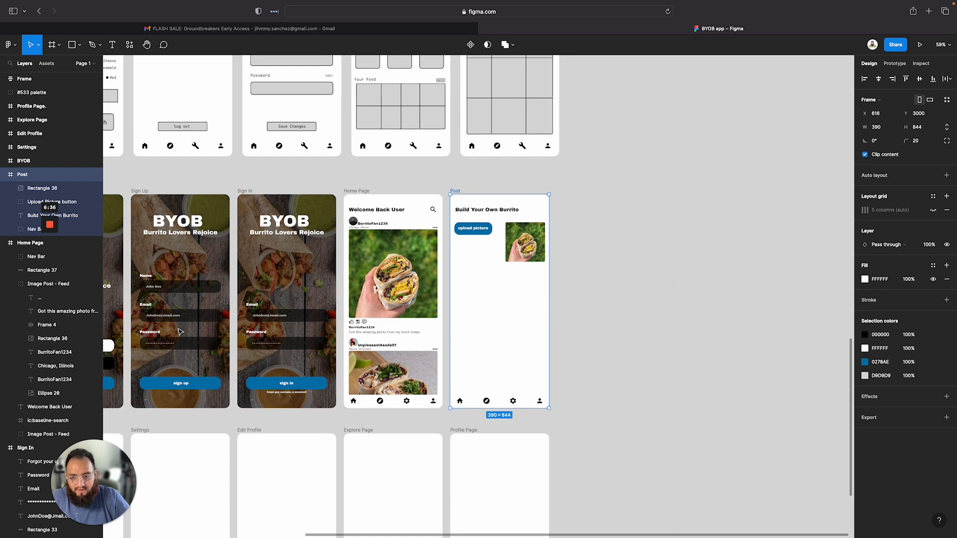
pyautogui.scroll(-10, 660, 214)
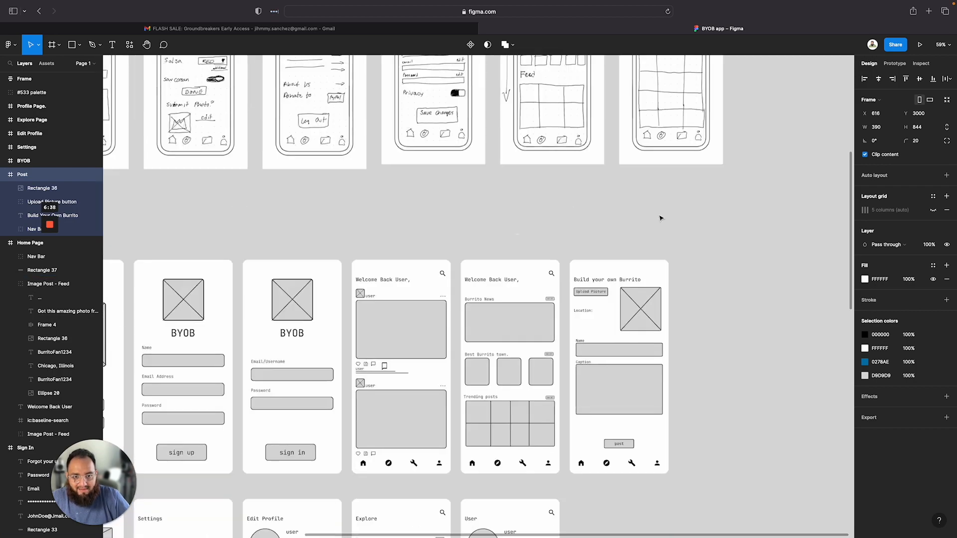
pyautogui.scroll(-12, 660, 218)
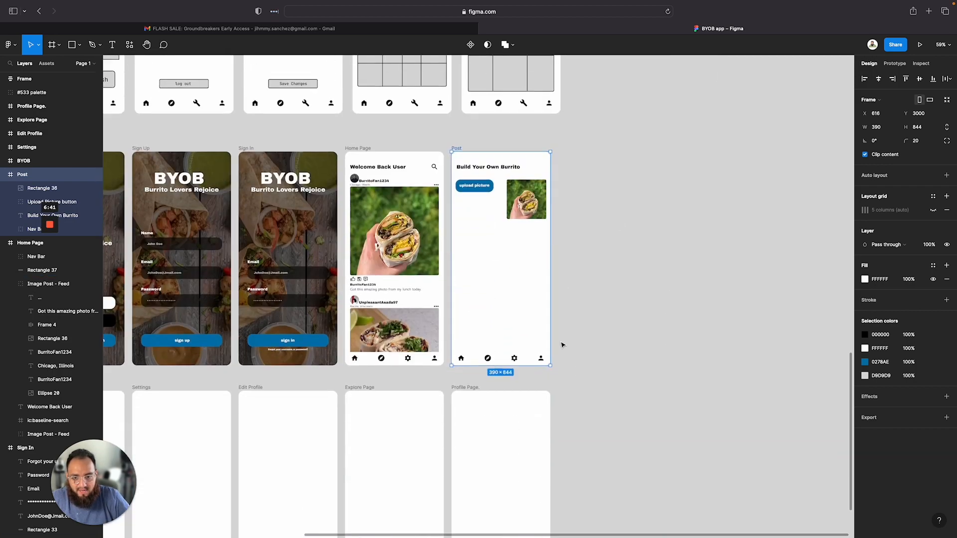
pyautogui.hscroll(-2, 562, 345)
# Copy the Sign In page's blue button rectangle into the bottom of the Post frame
pyautogui.click(273, 342)
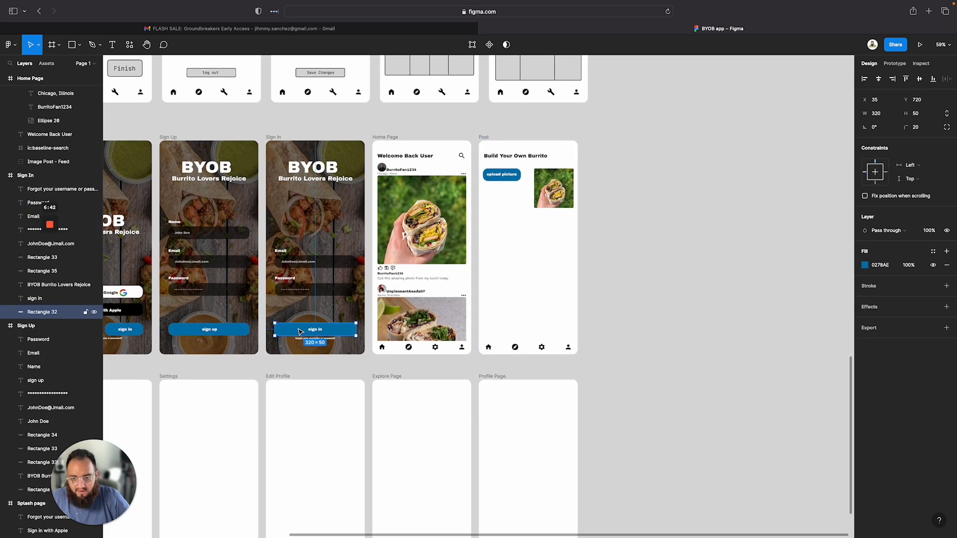
pyautogui.click(485, 137)
pyautogui.press('super+v')
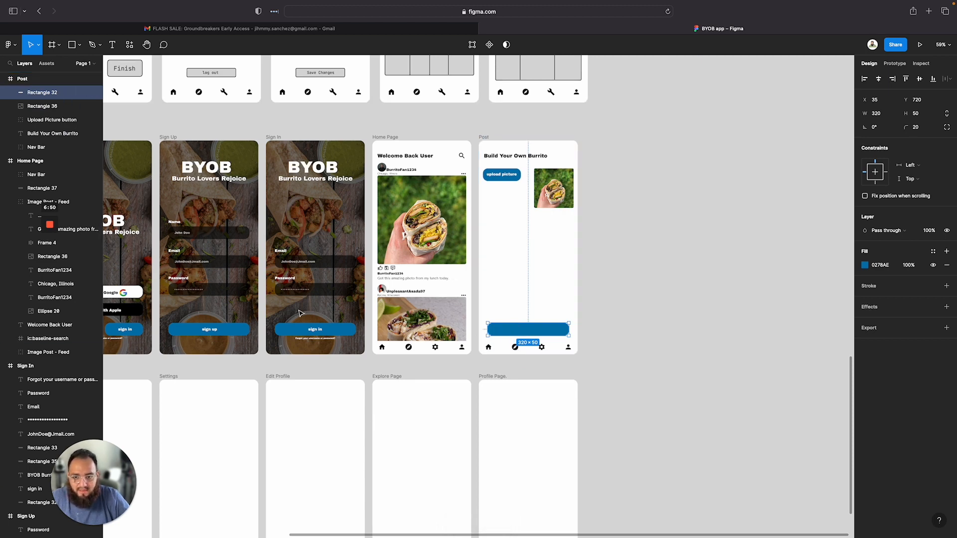
# Copy the sign in button label into the Post frame on top of the new button rectangle
pyautogui.click(313, 330)
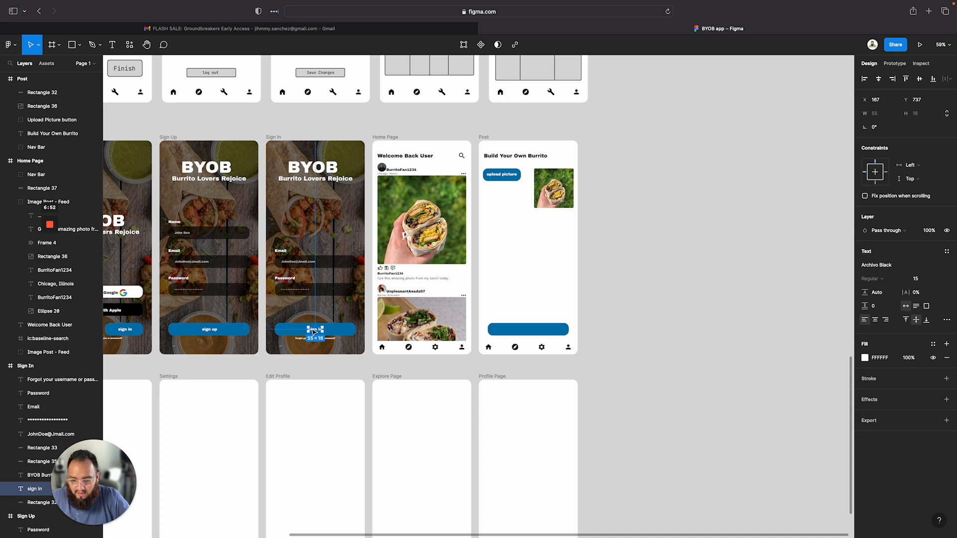
pyautogui.press('super+c')
pyautogui.click(484, 138)
pyautogui.press('super+v')
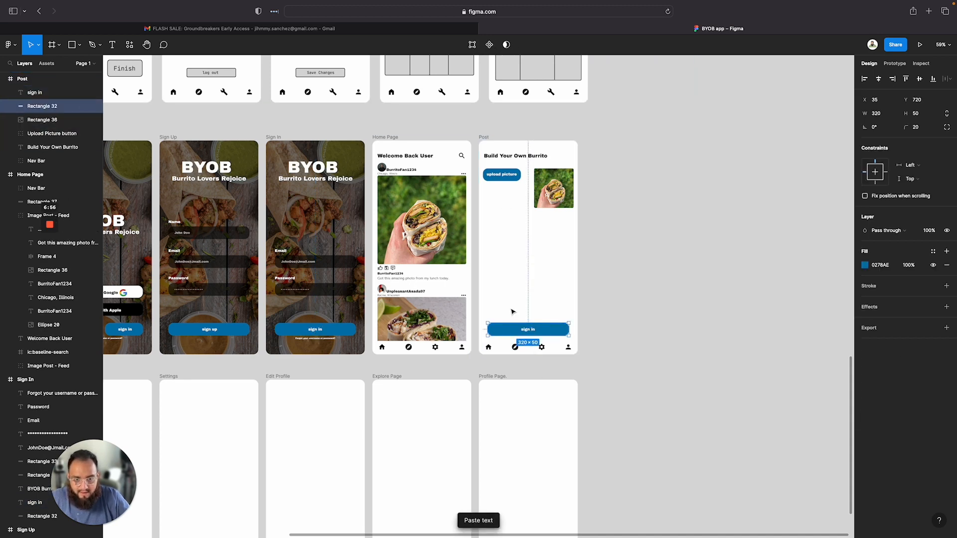
# Change the pasted label's text to Post Burrito and center it on the button
pyautogui.doubleClick(527, 331)
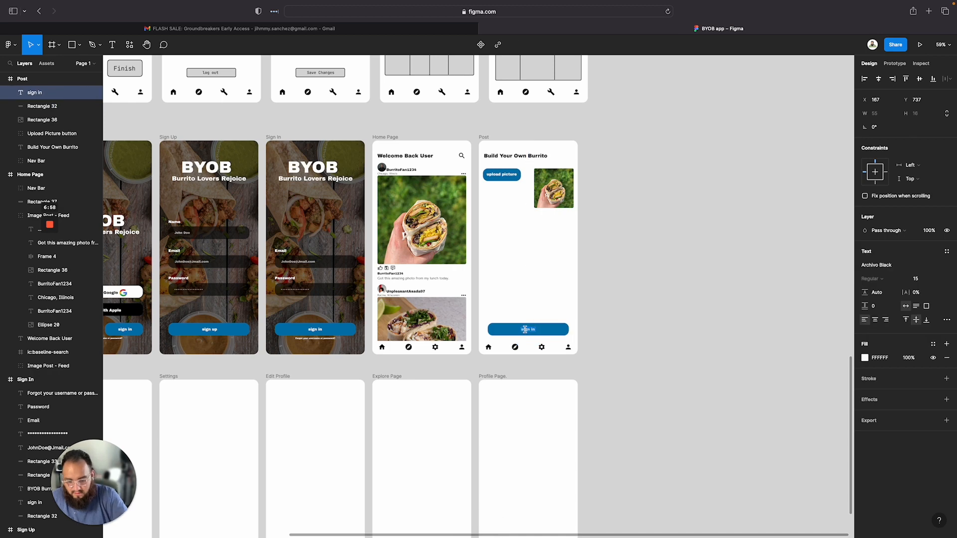
pyautogui.write('POs')
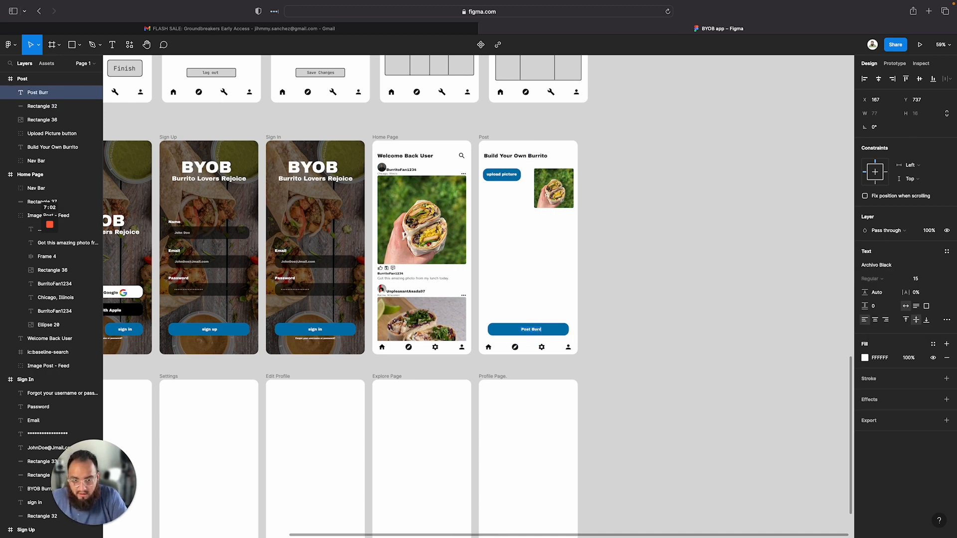
pyautogui.scroll(5, 605, 342)
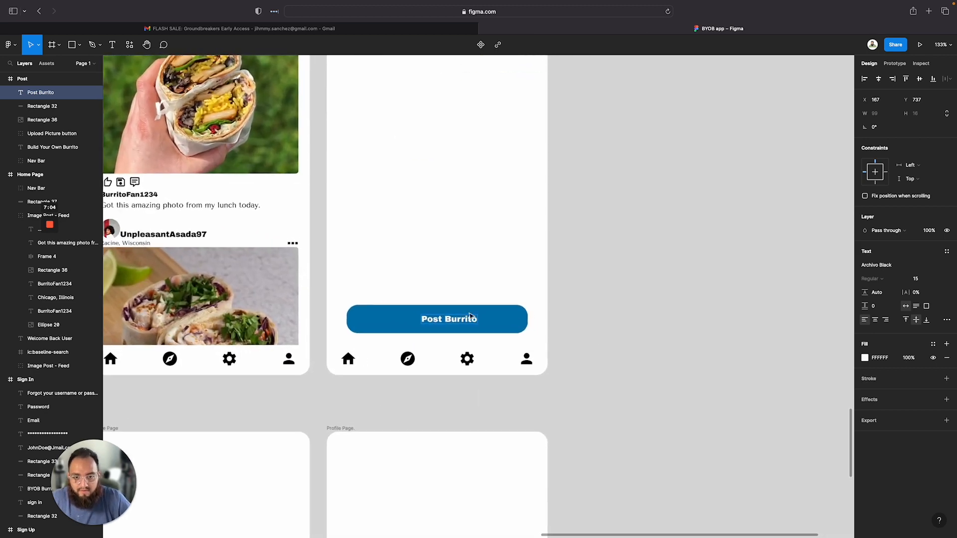
pyautogui.moveTo(439, 325)
pyautogui.mouseDown()
pyautogui.moveTo(405, 325)
pyautogui.moveTo(428, 323)
pyautogui.mouseUp()
pyautogui.click(428, 281)
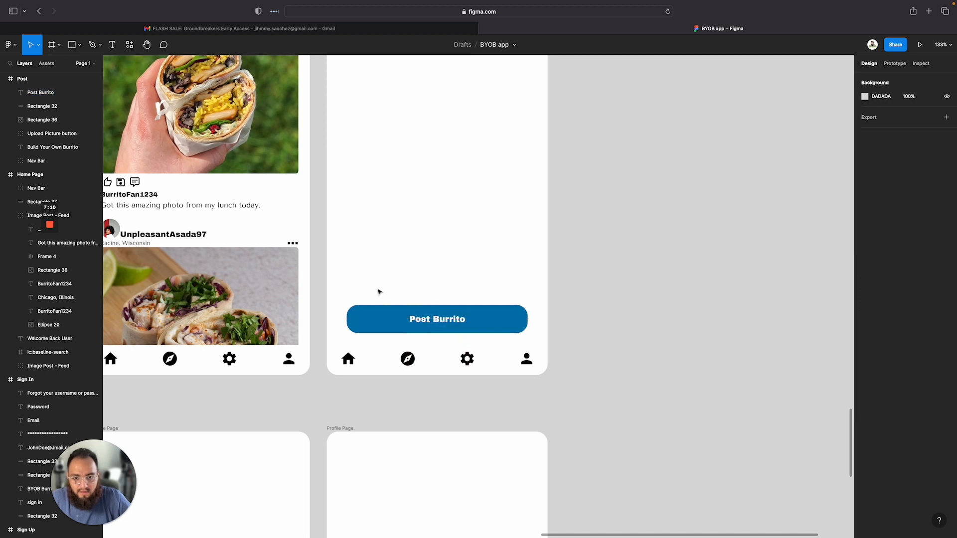
# Group the Post Burrito label with its button rectangle and name the group Post Burrito Button
pyautogui.moveTo(377, 289); pyautogui.dragTo(421, 325)
pyautogui.rightClick(392, 324)
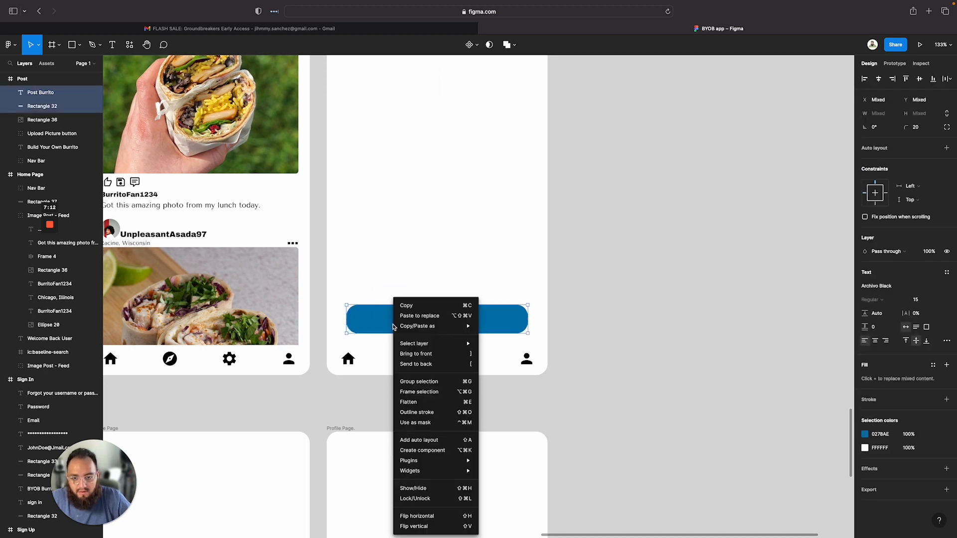
pyautogui.click(418, 382)
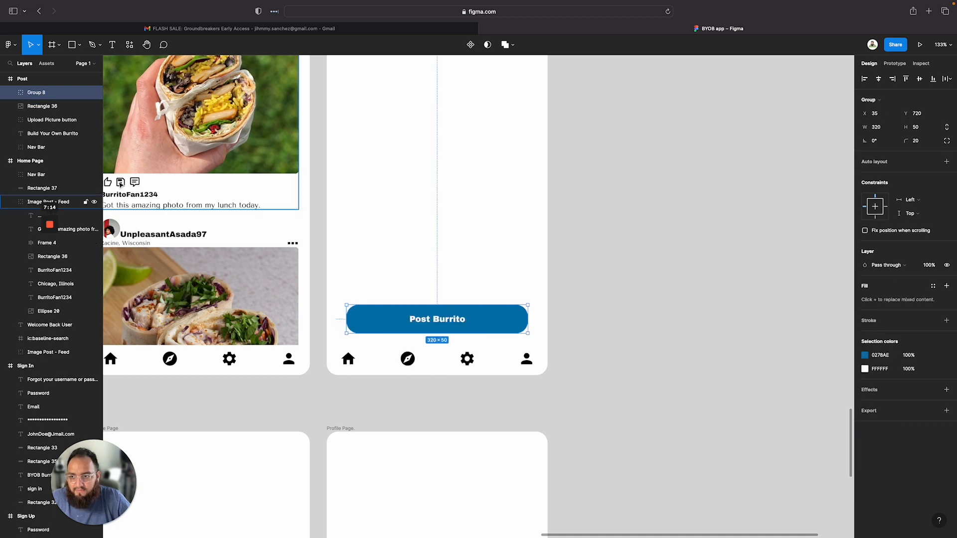
pyautogui.doubleClick(36, 93)
pyautogui.write('Post Burrito Button')
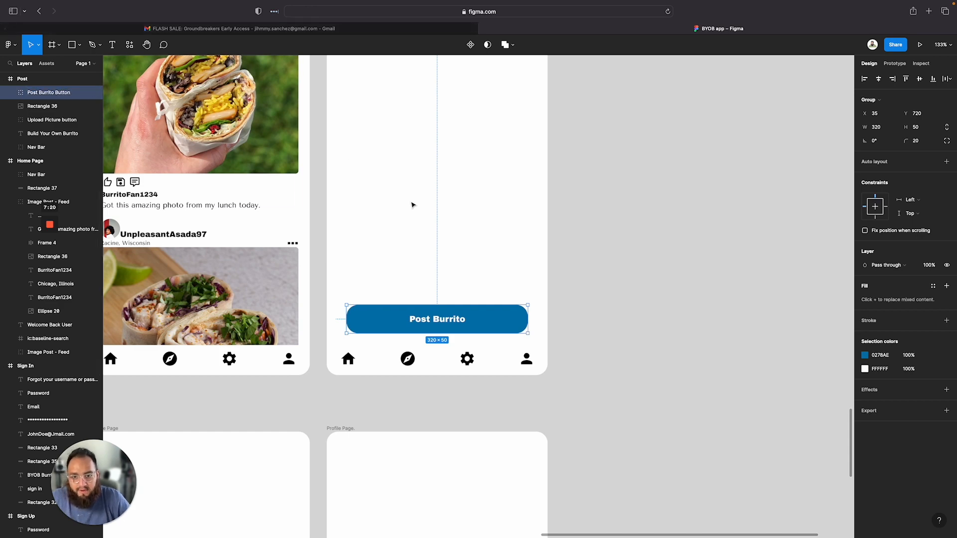
pyautogui.click(437, 235)
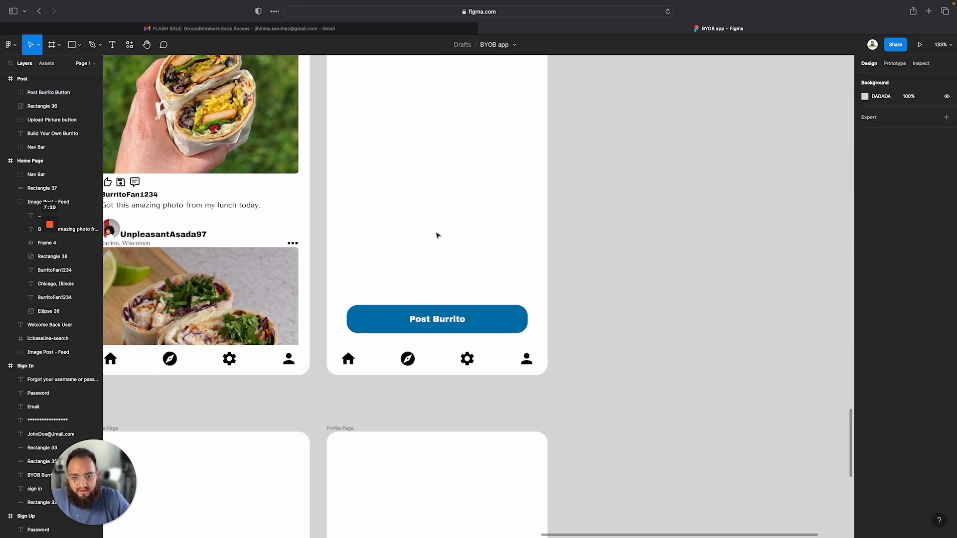
# Edit the button label to lowercase so it reads post burrito
pyautogui.scroll(-5, 679, 259)
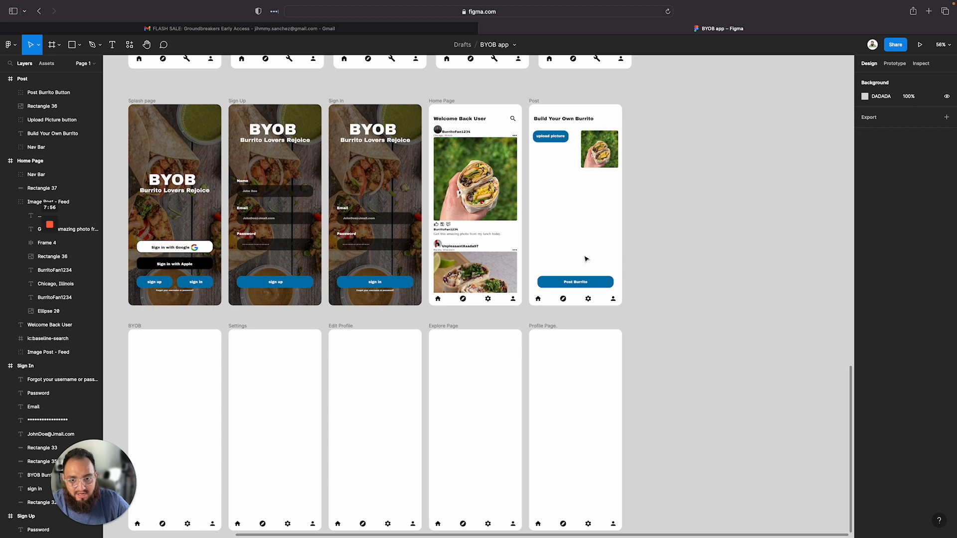
pyautogui.scroll(10, 603, 267)
pyautogui.doubleClick(551, 331)
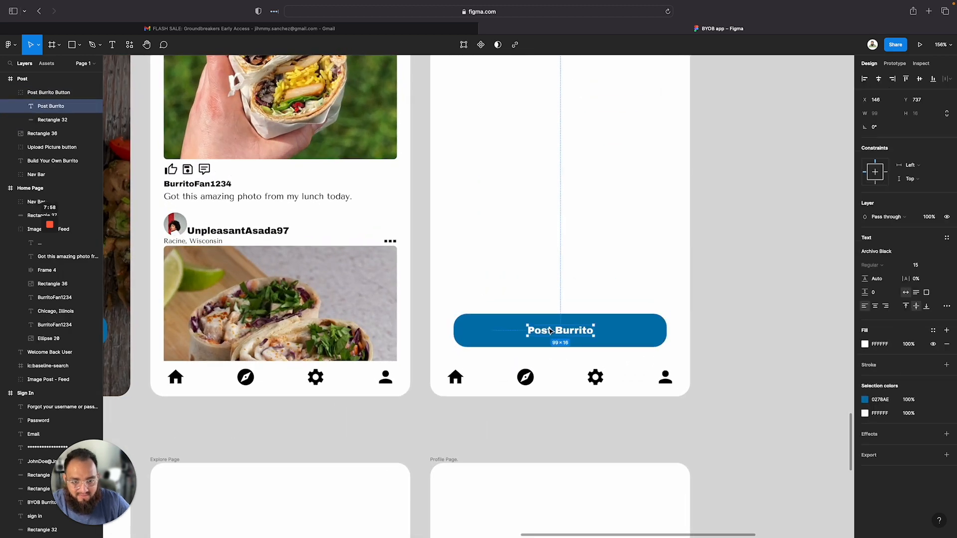
pyautogui.doubleClick(561, 331)
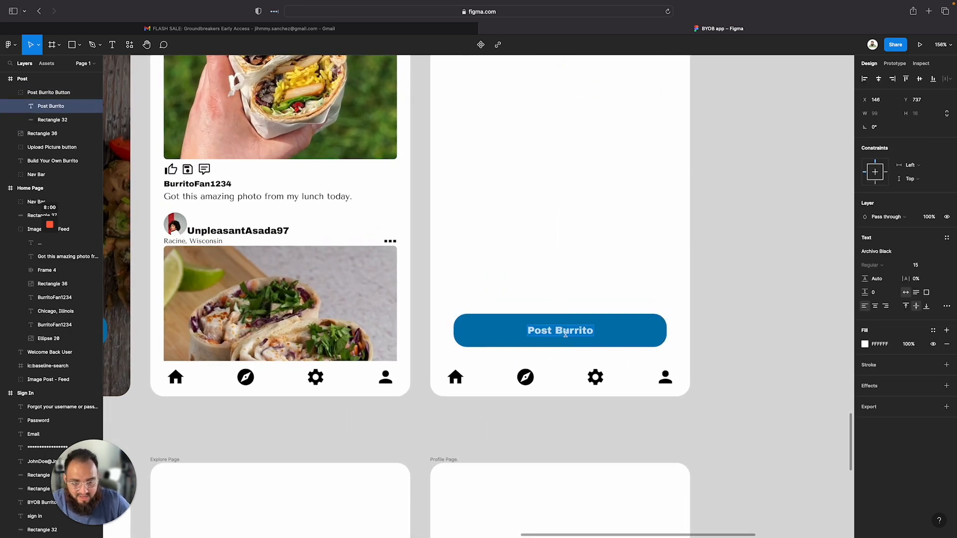
pyautogui.press('BackSpace')
pyautogui.write('b')
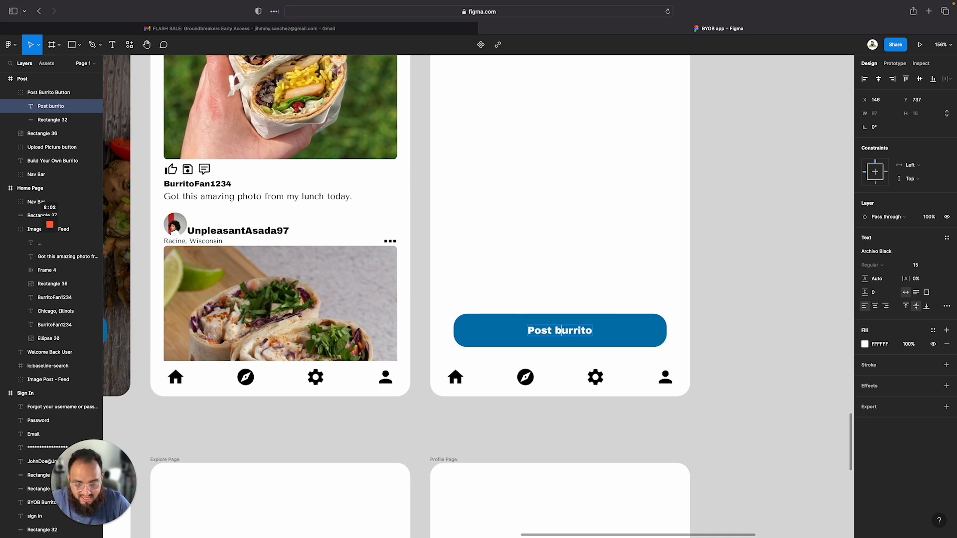
pyautogui.press('Left')
pyautogui.press('Left')
pyautogui.press('Left')
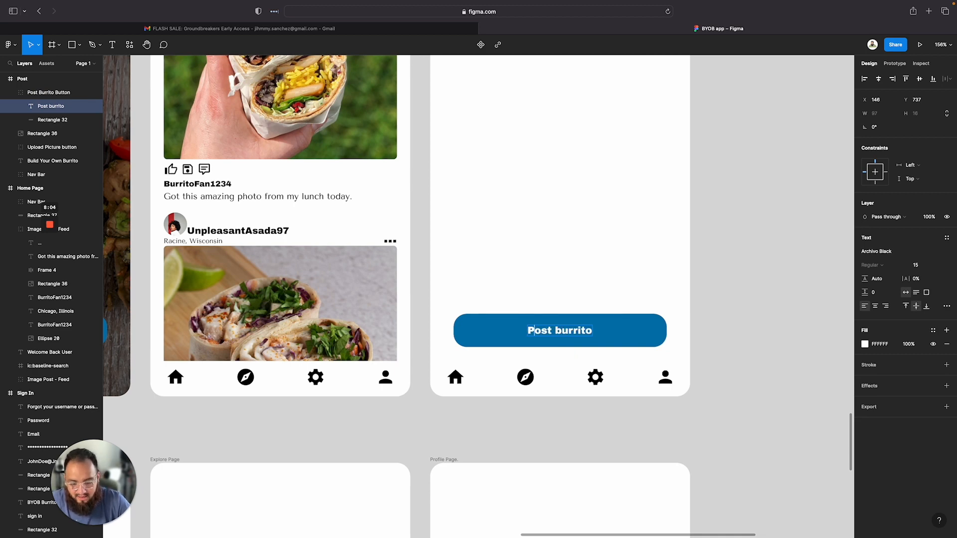
pyautogui.press('BackSpace')
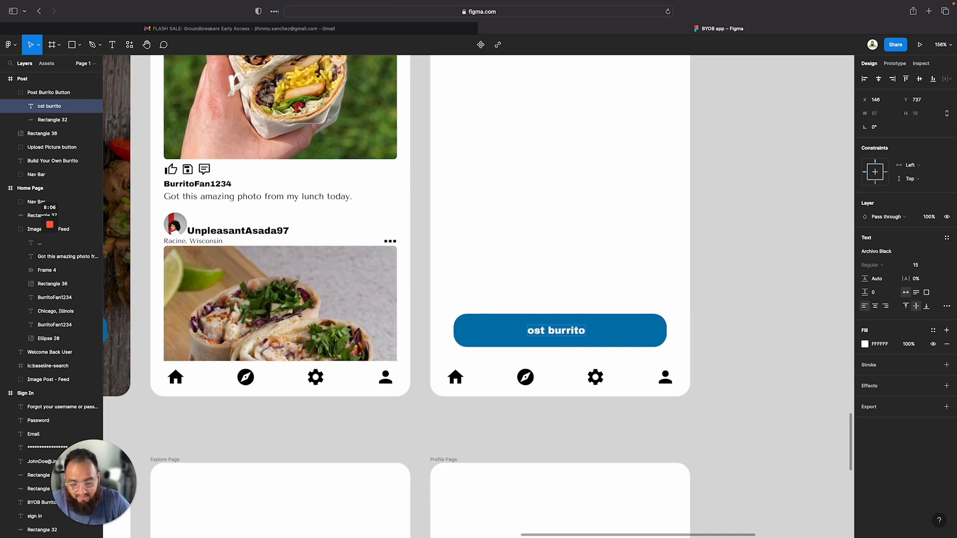
pyautogui.write('p')
pyautogui.press('Escape')
pyautogui.click(613, 267)
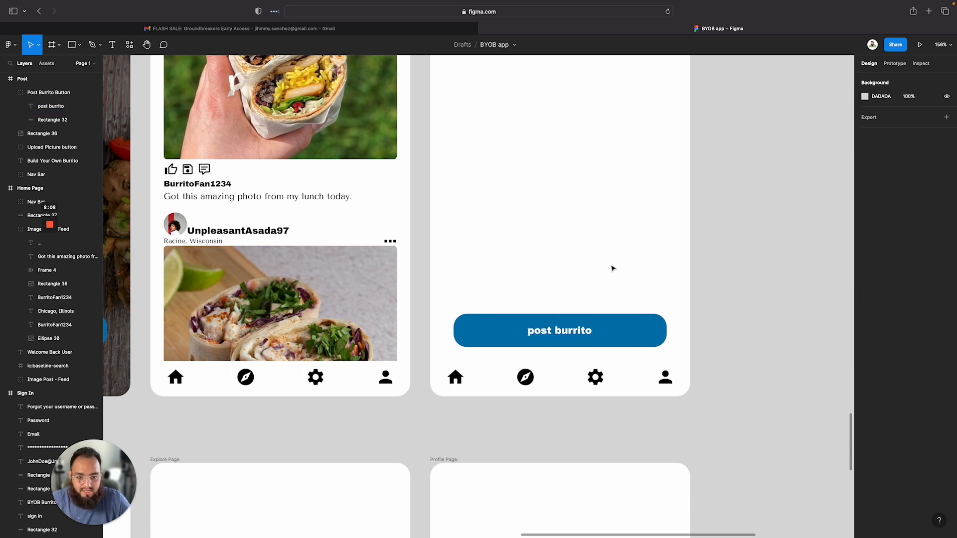
pyautogui.scroll(-3, 613, 268)
pyautogui.hscroll(-10, 307, 274)
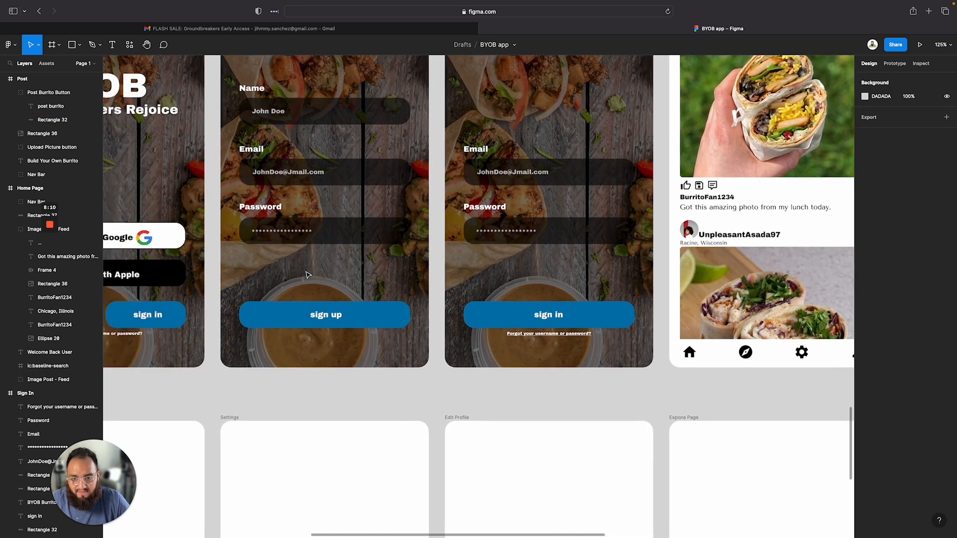
pyautogui.hscroll(10, 308, 274)
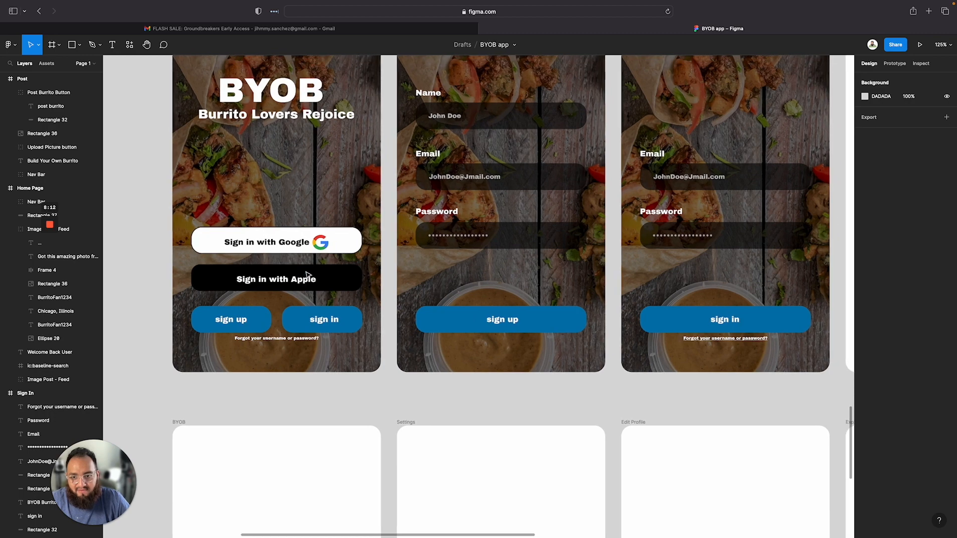
pyautogui.hscroll(10, 308, 274)
pyautogui.scroll(-4, 301, 279)
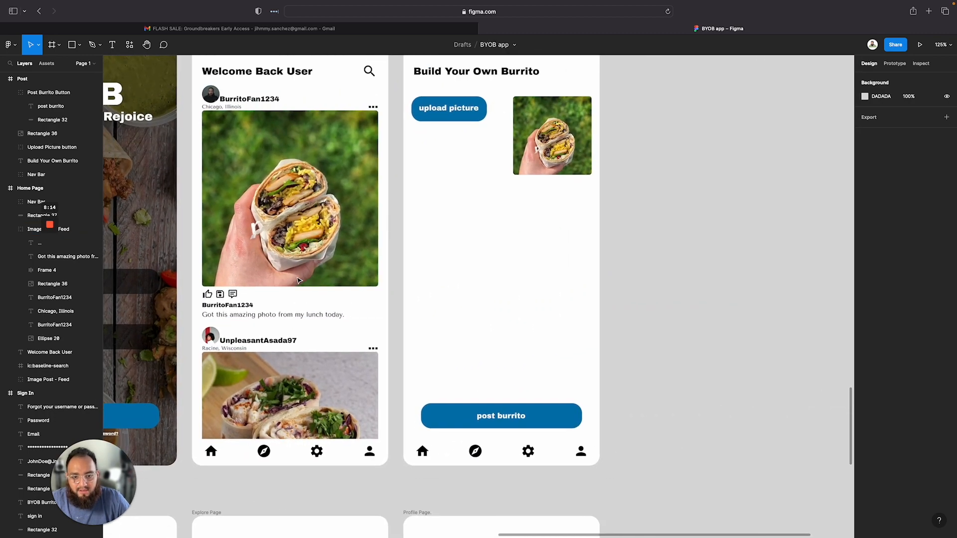
pyautogui.scroll(-3, 299, 281)
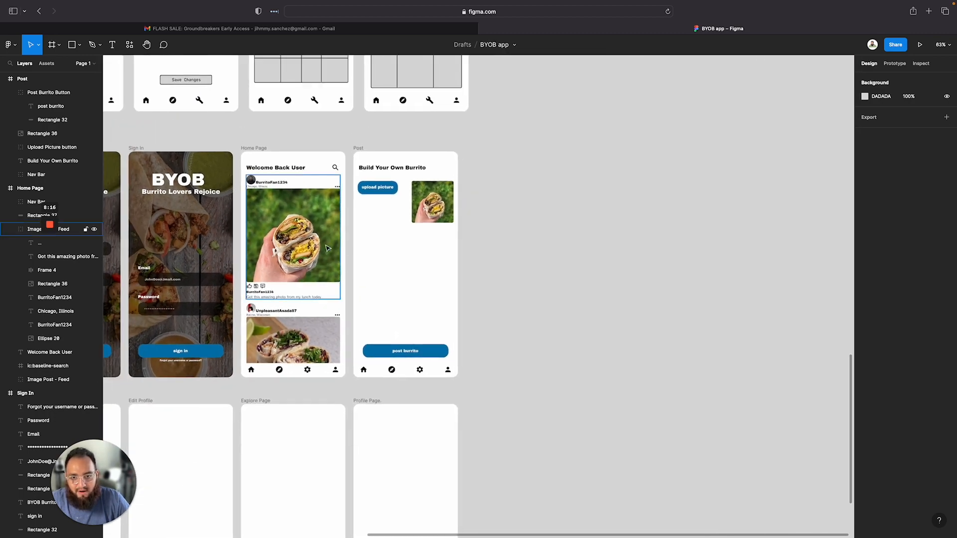
# Paste a copy of the BurritoFan1234 username text from the Home Page into the Post frame
pyautogui.scroll(-2, 372, 220)
pyautogui.scroll(10, 373, 219)
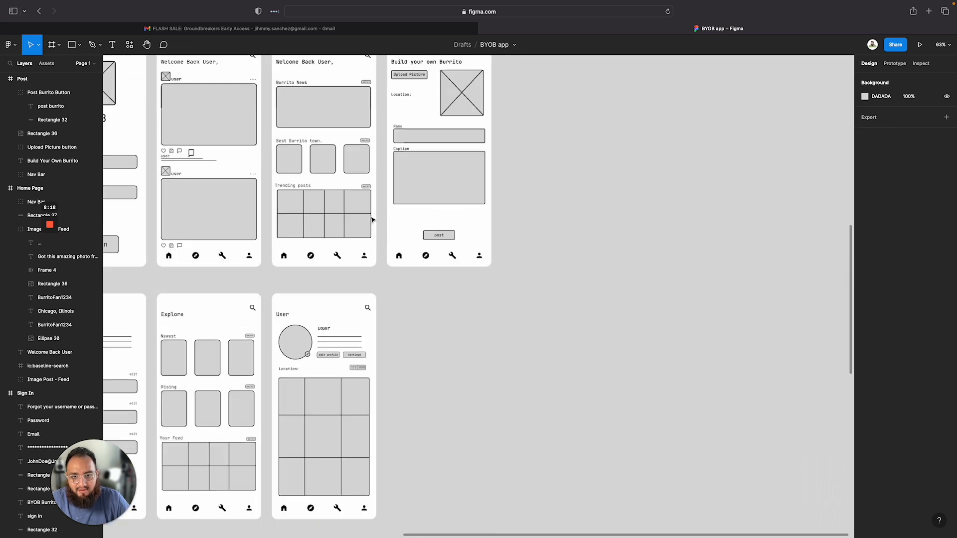
pyautogui.scroll(-3, 373, 220)
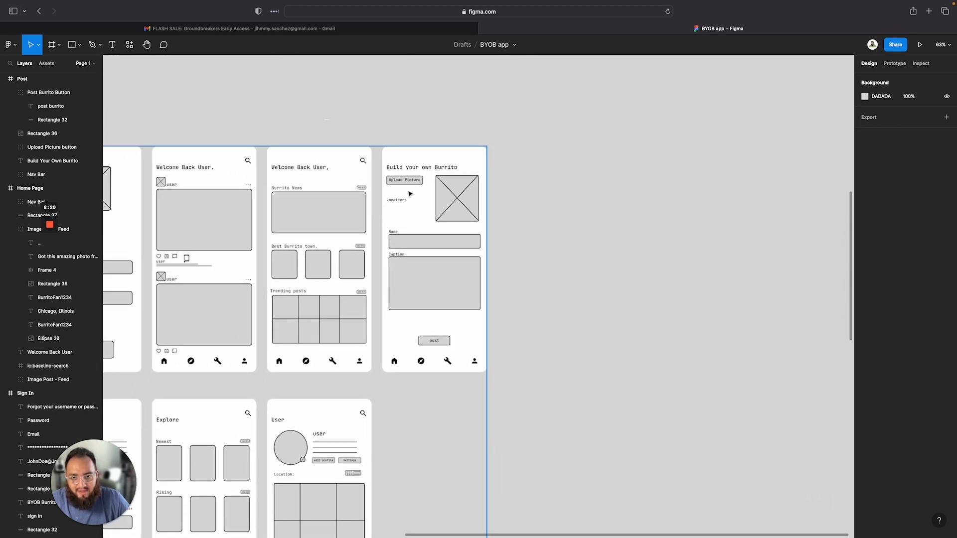
pyautogui.scroll(-2, 406, 257)
pyautogui.scroll(-10, 405, 257)
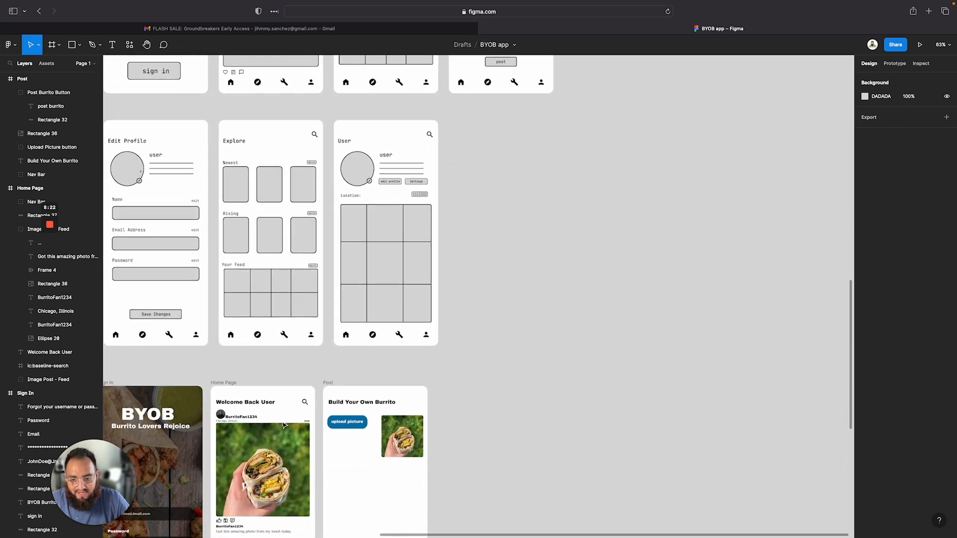
pyautogui.scroll(5, 412, 294)
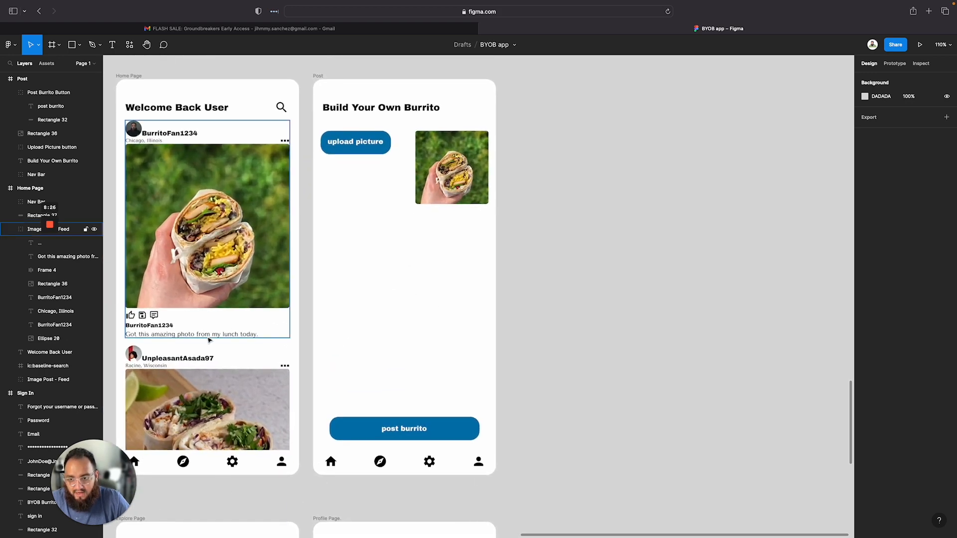
pyautogui.doubleClick(170, 327)
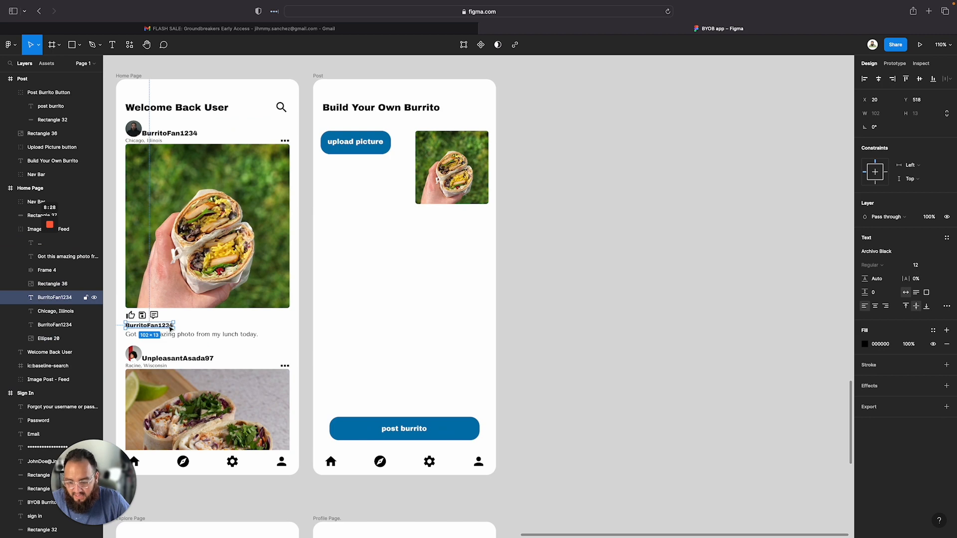
pyautogui.click(320, 77)
pyautogui.press('super+v')
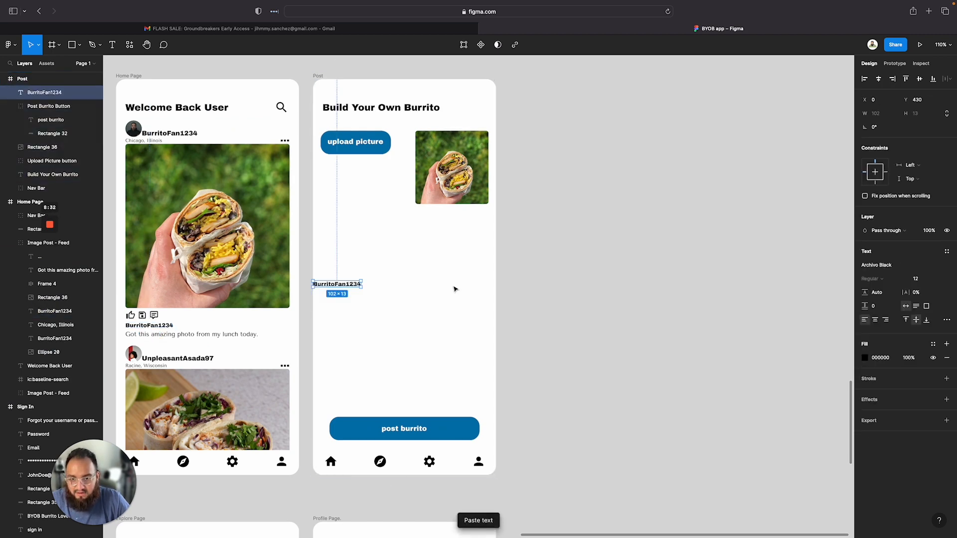
# Move the pasted text below the upload picture button and change it to Add Location:
pyautogui.click(343, 259)
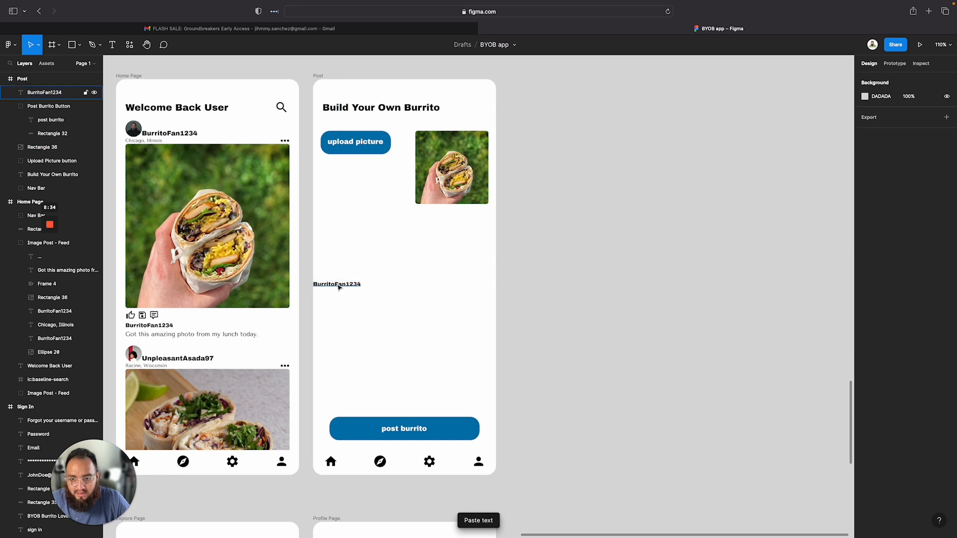
pyautogui.moveTo(339, 286); pyautogui.dragTo(348, 171)
pyautogui.doubleClick(346, 170)
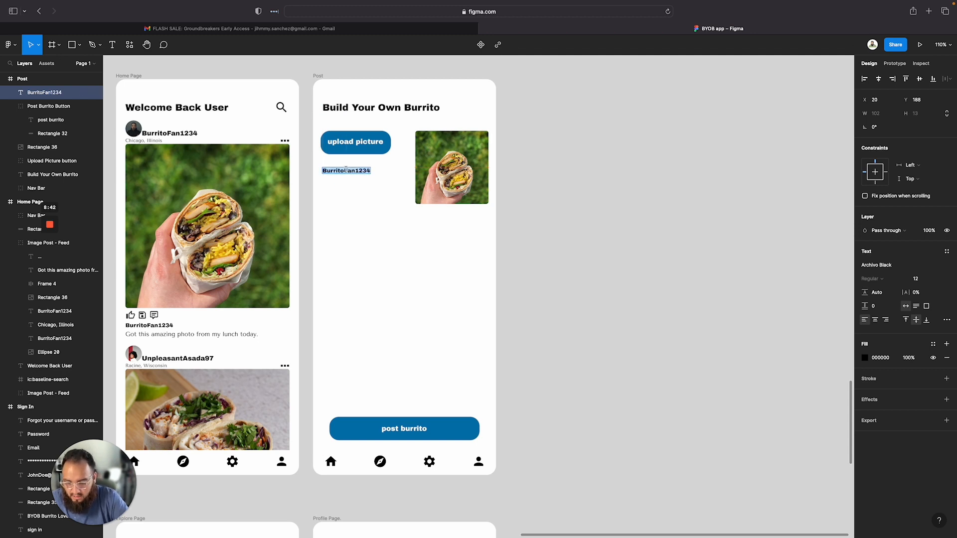
pyautogui.write('Add Locatio')
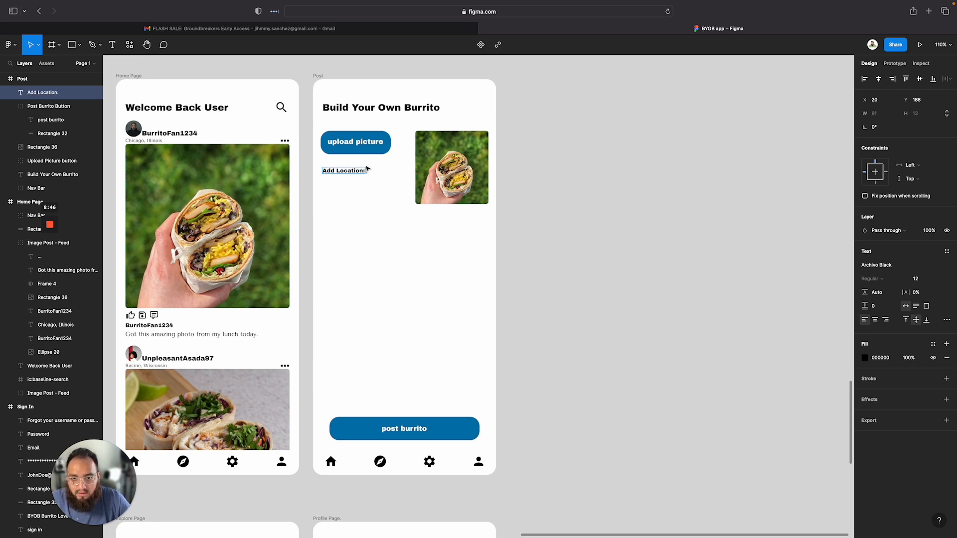
pyautogui.write('n:')
pyautogui.press('Escape')
# Draw a rectangle about 188 × 26 beneath the Add Location: label
pyautogui.scroll(5, 301, 222)
pyautogui.click(410, 184)
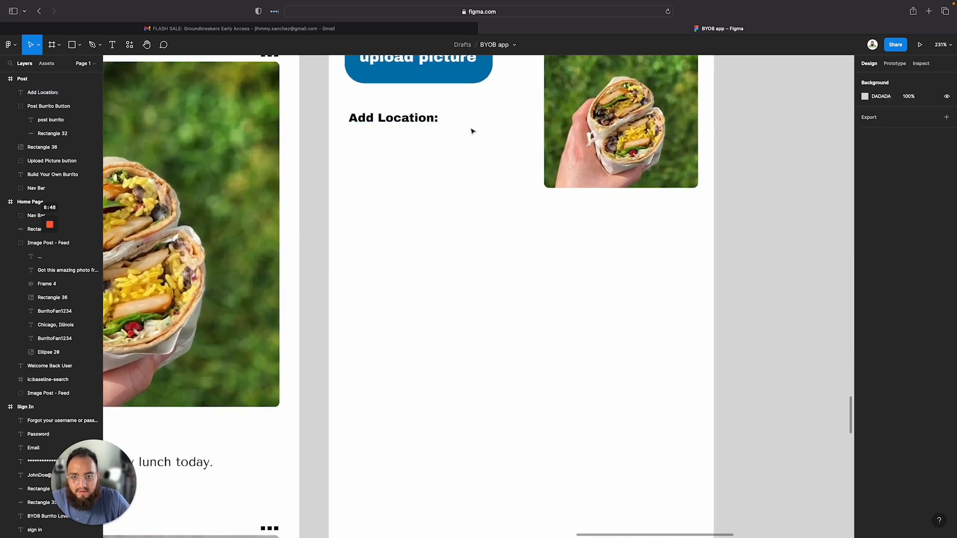
pyautogui.scroll(5, 472, 131)
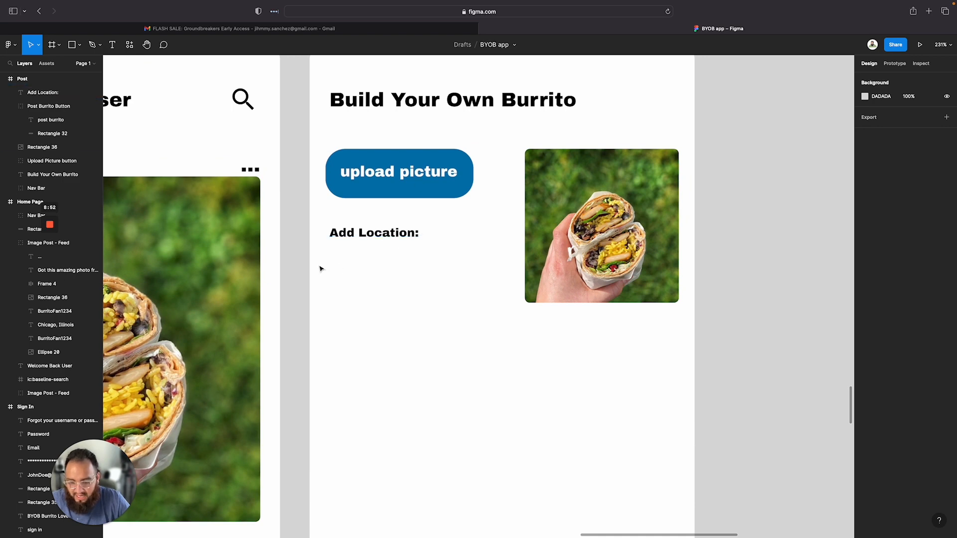
pyautogui.press('r')
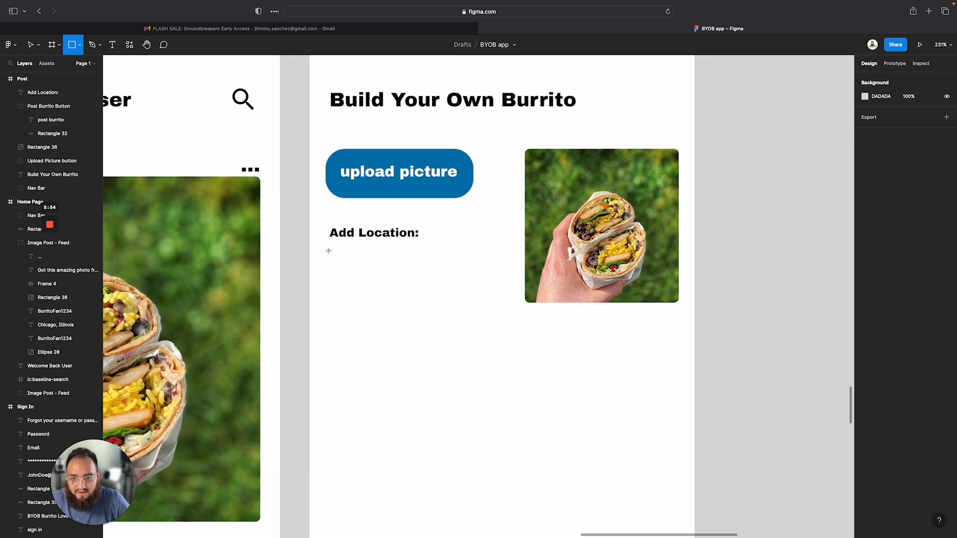
pyautogui.moveTo(328, 249)
pyautogui.mouseDown()
pyautogui.moveTo(459, 276)
pyautogui.moveTo(516, 276)
pyautogui.mouseUp()
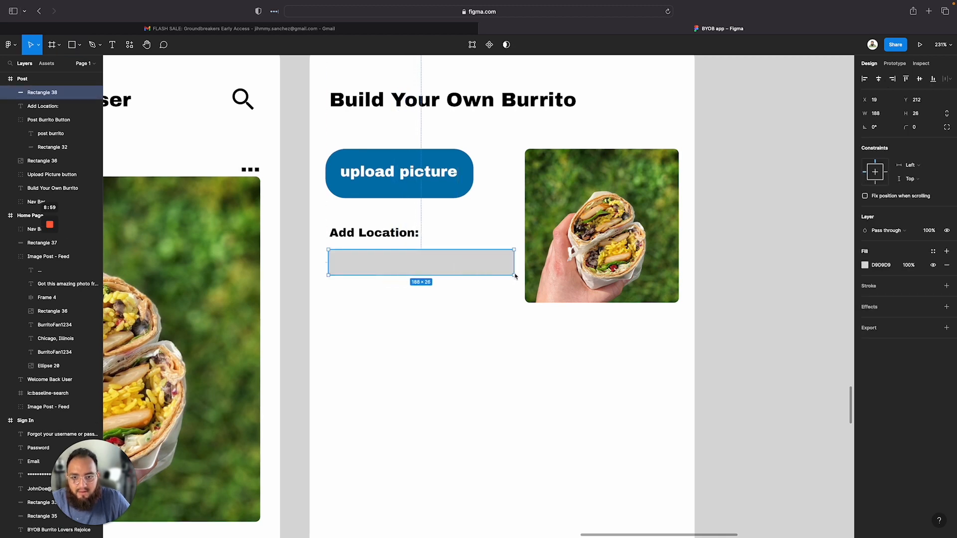
# Round the rectangle's corners to 8 and add a stroke to it
pyautogui.click(916, 128)
pyautogui.write('8')
pyautogui.press('Return')
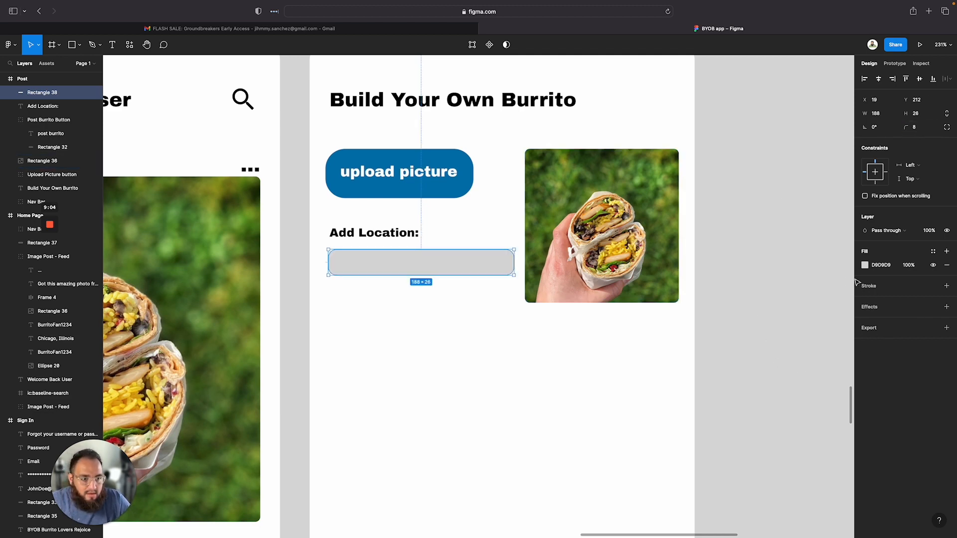
pyautogui.click(869, 286)
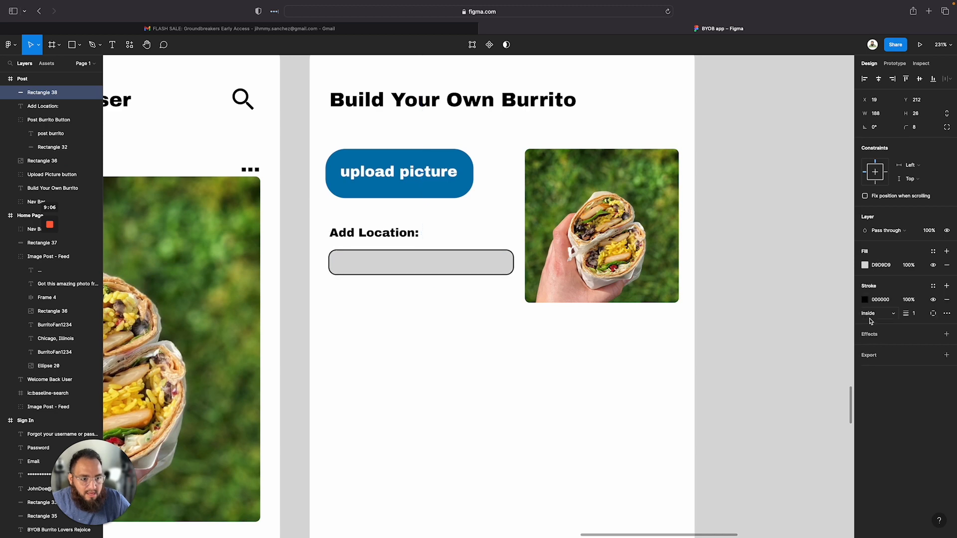
pyautogui.click(512, 344)
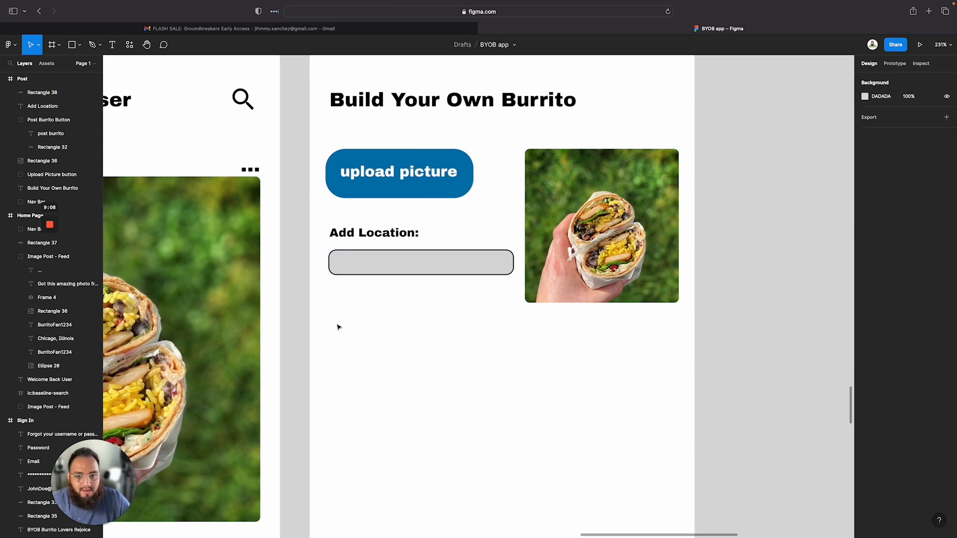
pyautogui.click(406, 265)
pyautogui.doubleClick(406, 267)
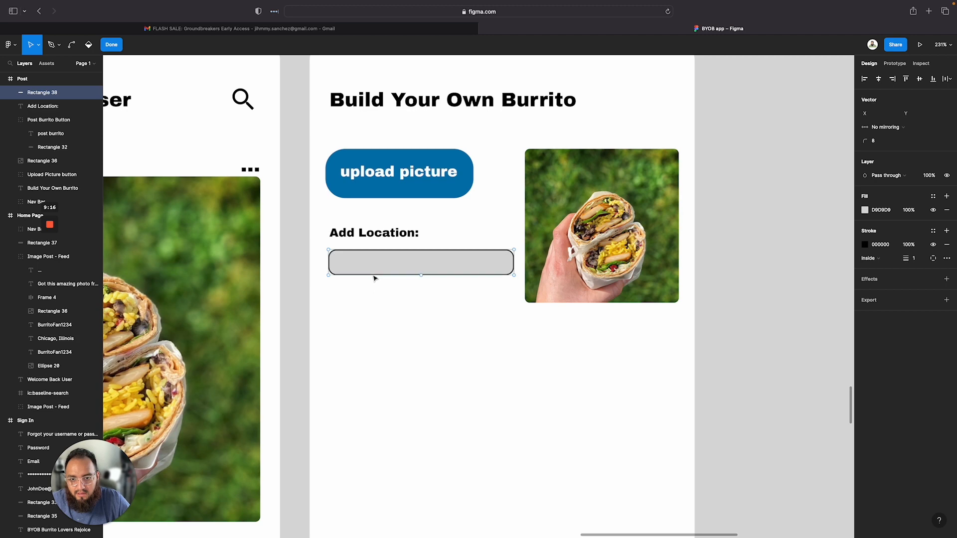
pyautogui.press('Escape')
pyautogui.press('Escape')
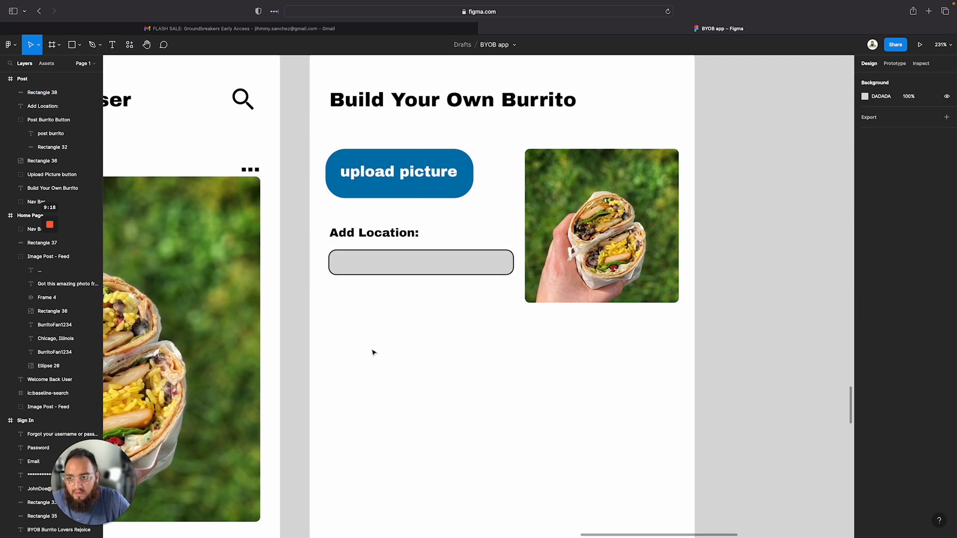
# Add a text Reno,NV inside the location rectangle
pyautogui.click(113, 46)
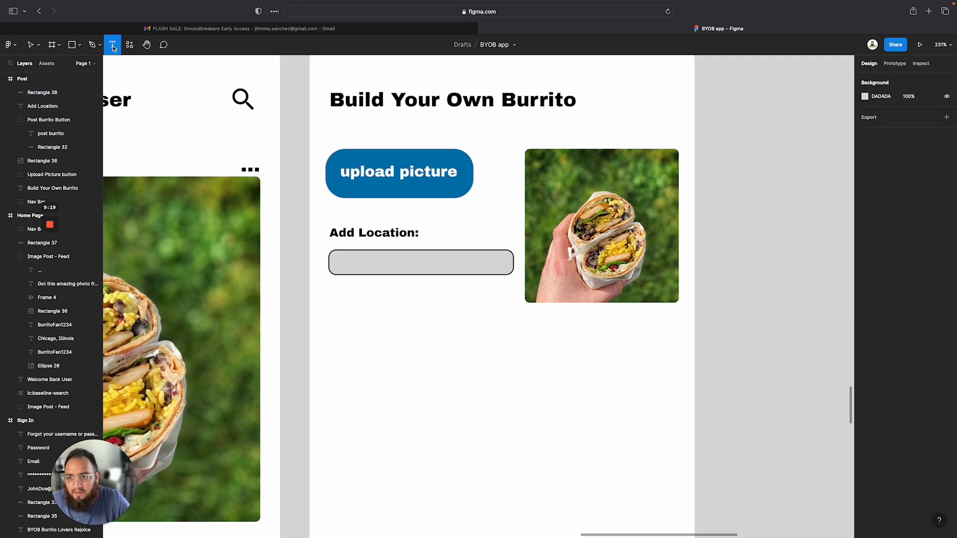
pyautogui.click(383, 268)
pyautogui.write('t')
pyautogui.press('Escape')
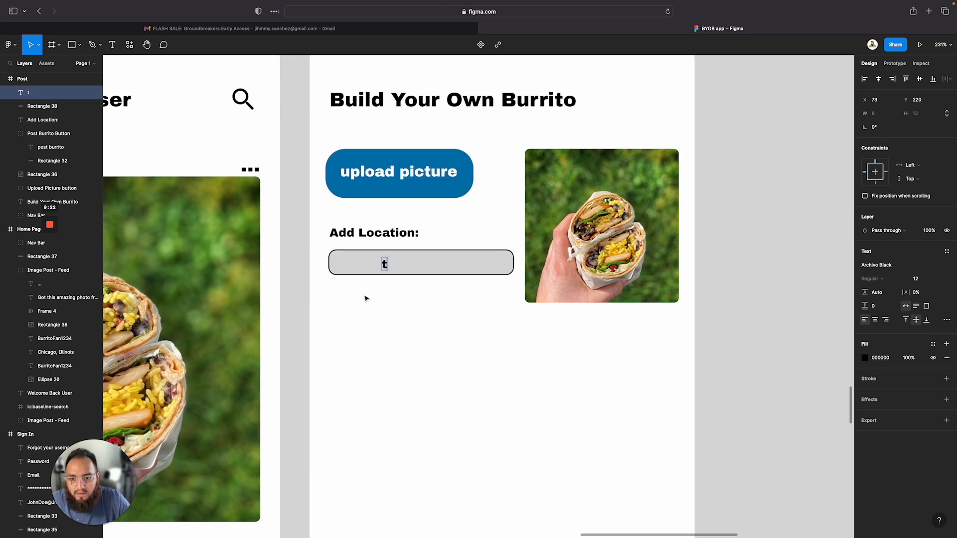
pyautogui.press('BackSpace')
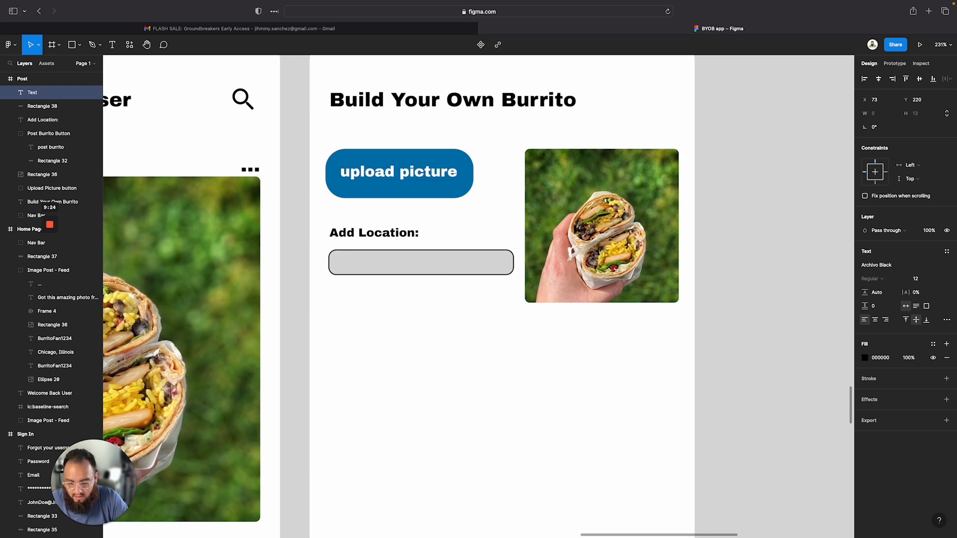
pyautogui.write('Reno')
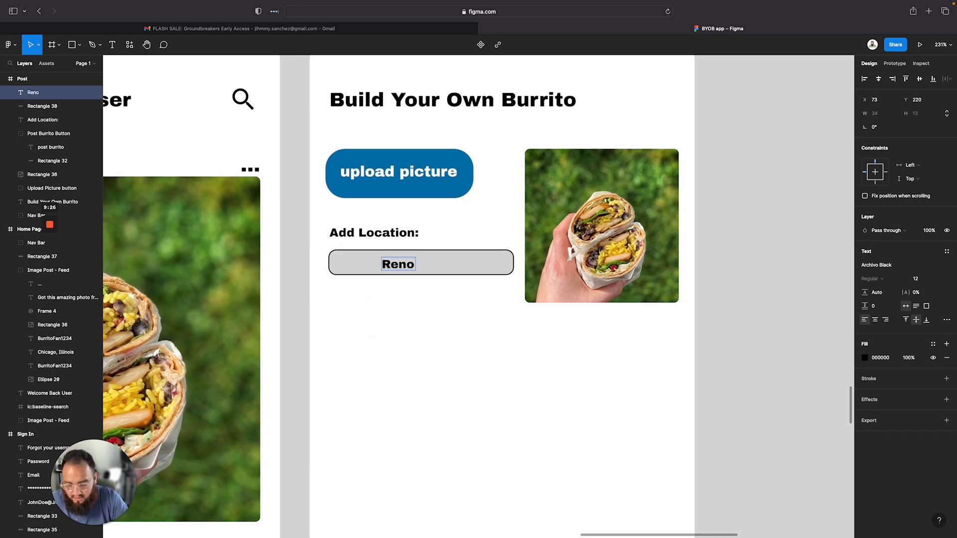
pyautogui.write(',NV')
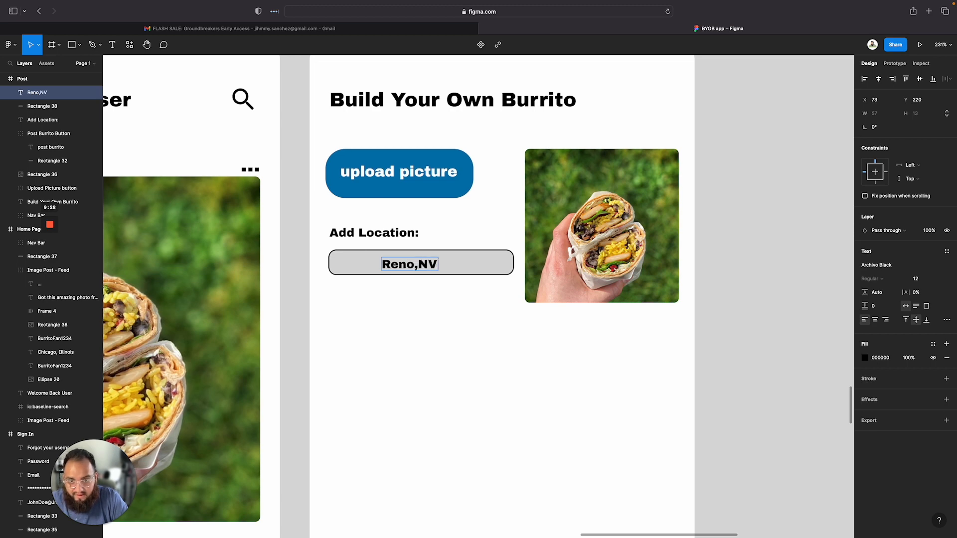
pyautogui.press('Escape')
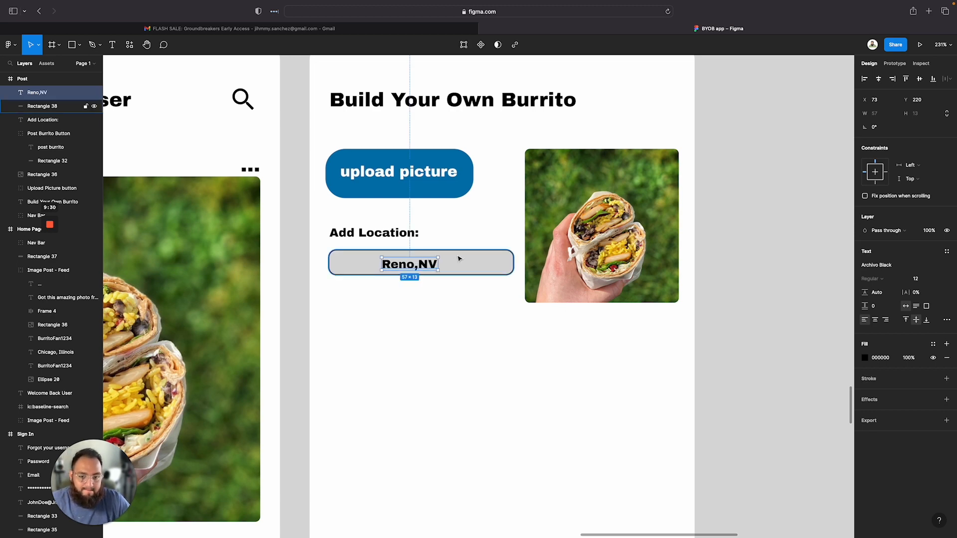
# Set the Reno,NV text's fill opacity to 50%
pyautogui.doubleClick(425, 263)
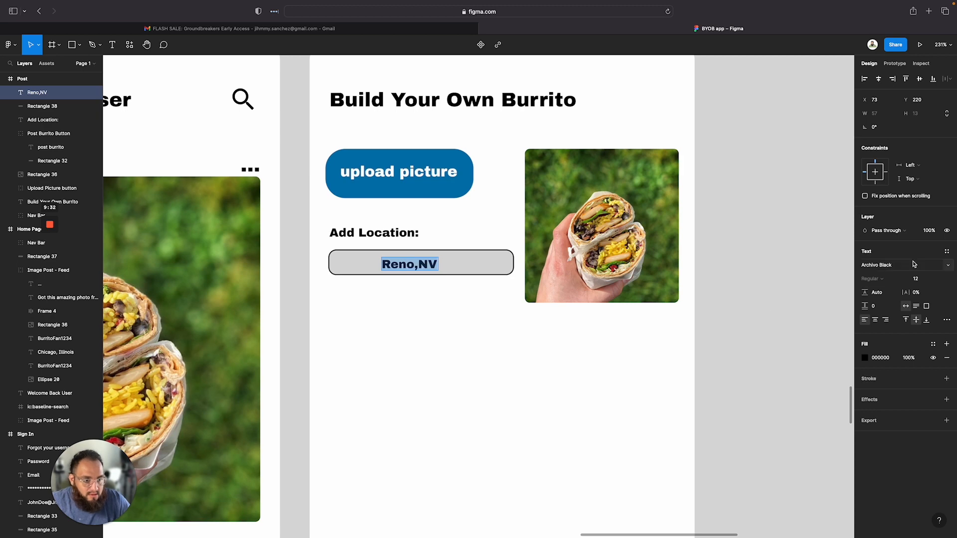
pyautogui.click(912, 362)
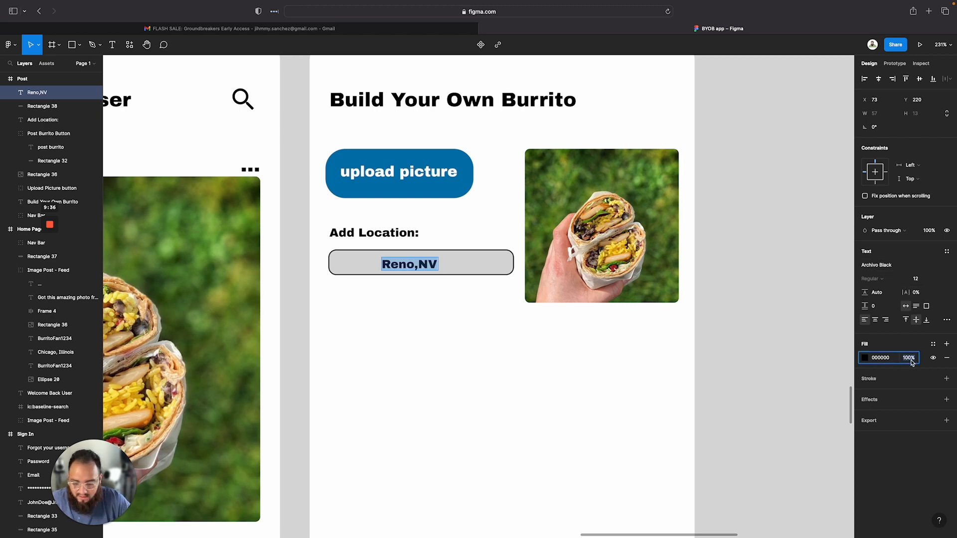
pyautogui.write('50')
pyautogui.press('Return')
pyautogui.press('Escape')
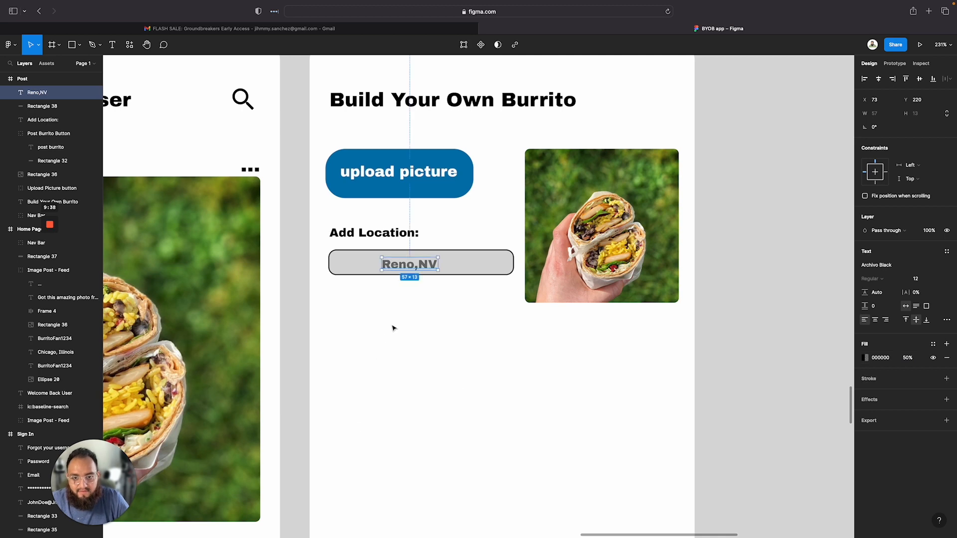
# Shift the Reno,NV text to the left side of the location field
pyautogui.moveTo(410, 264); pyautogui.dragTo(372, 264)
pyautogui.click(364, 317)
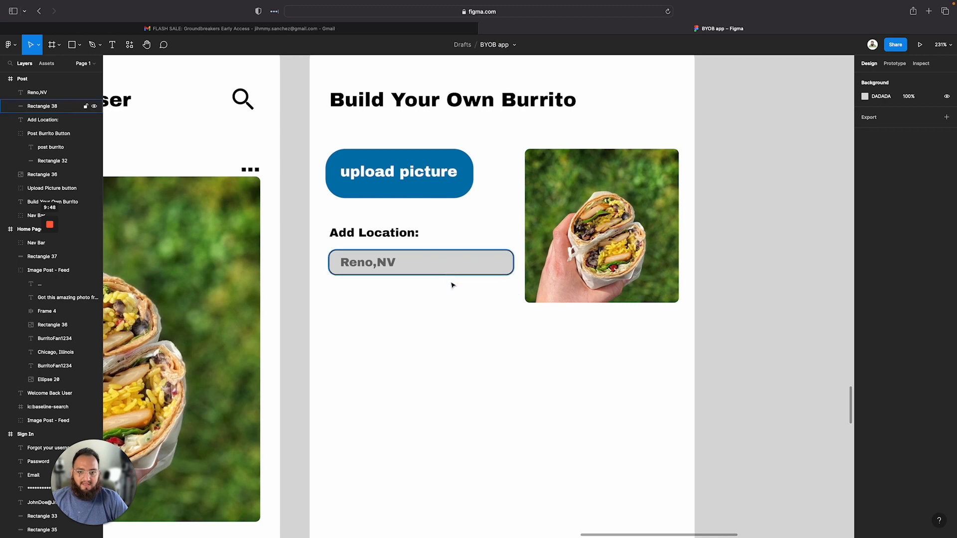
pyautogui.scroll(-5, 475, 334)
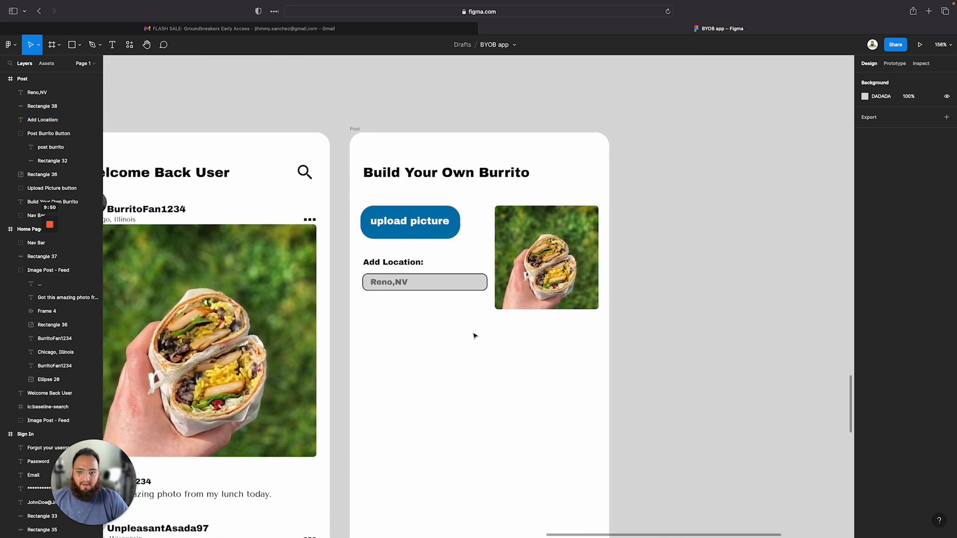
pyautogui.scroll(-2, 475, 336)
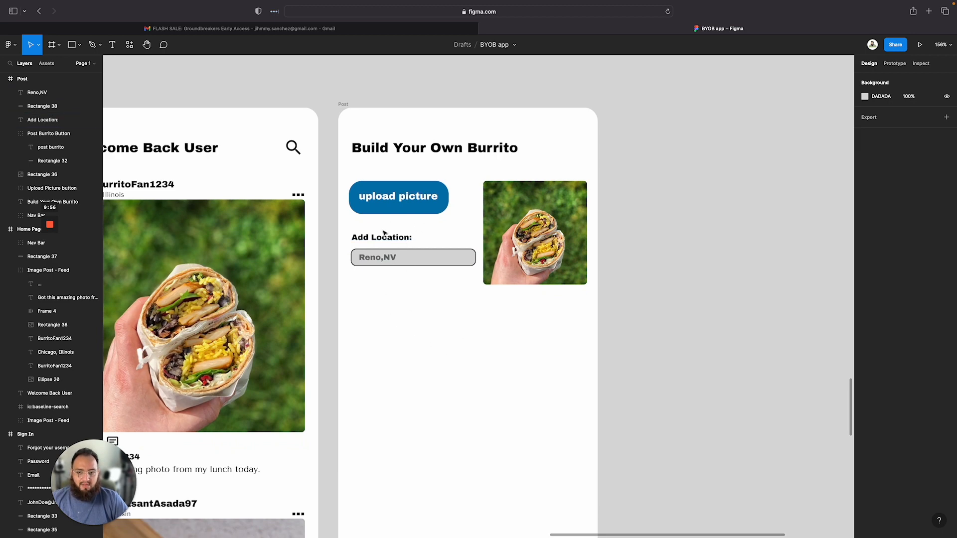
pyautogui.click(409, 255)
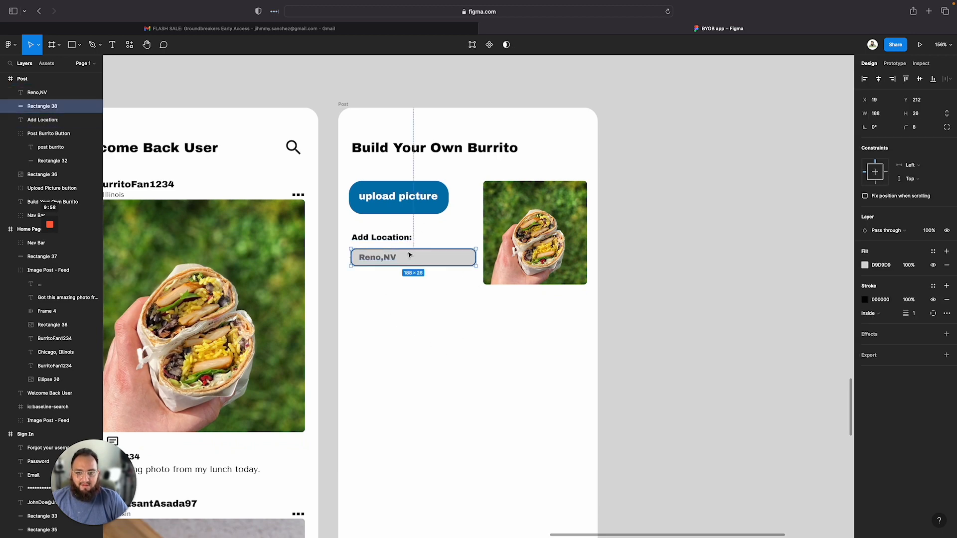
pyautogui.moveTo(410, 256); pyautogui.dragTo(410, 256)
pyautogui.press('Escape')
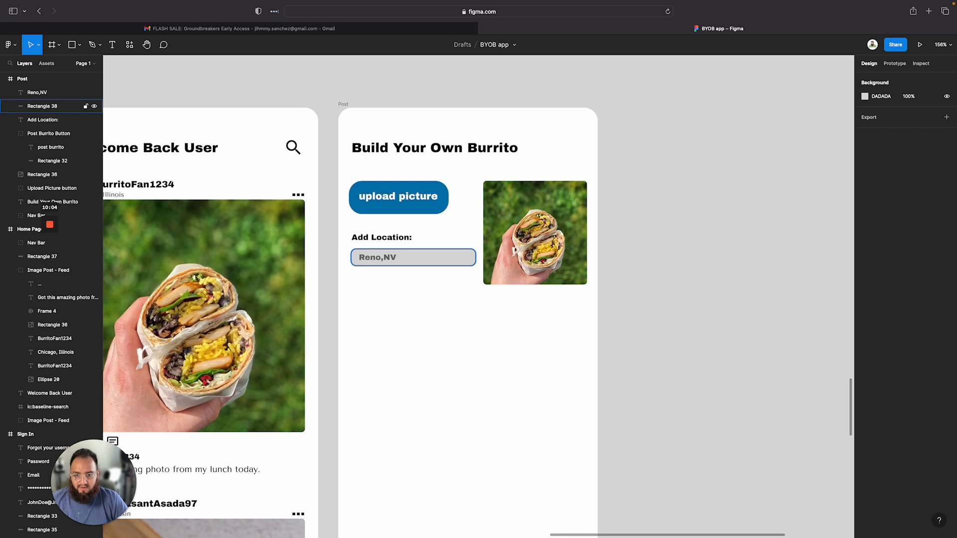
# Group the Reno,NV text with the location field rectangle
pyautogui.click(378, 257)
pyautogui.click(417, 312)
pyautogui.moveTo(428, 280); pyautogui.dragTo(361, 248)
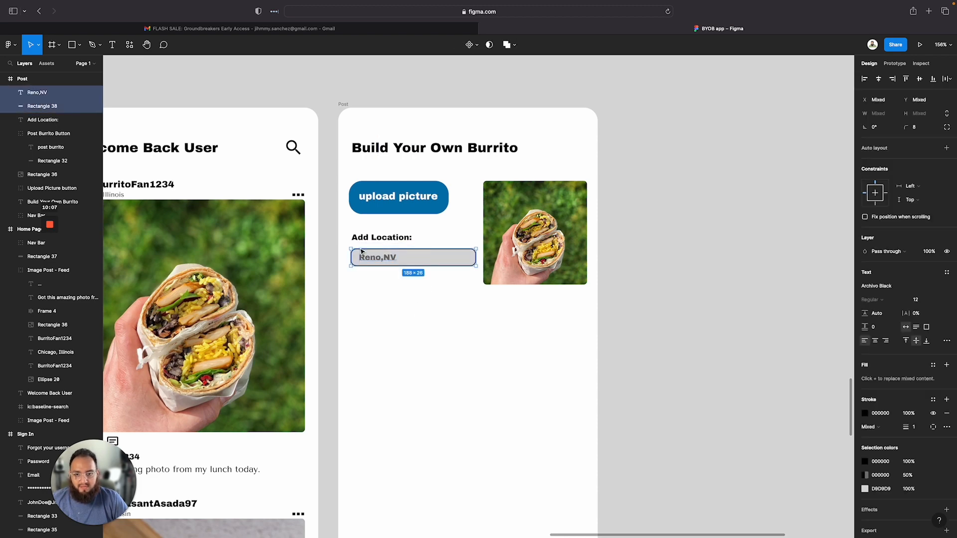
pyautogui.click(438, 262)
pyautogui.rightClick(444, 262)
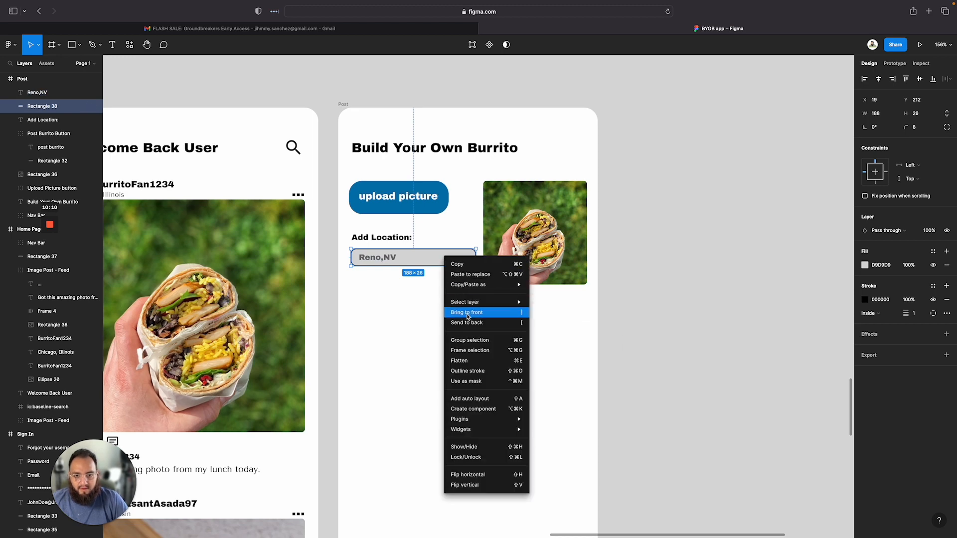
pyautogui.click(471, 341)
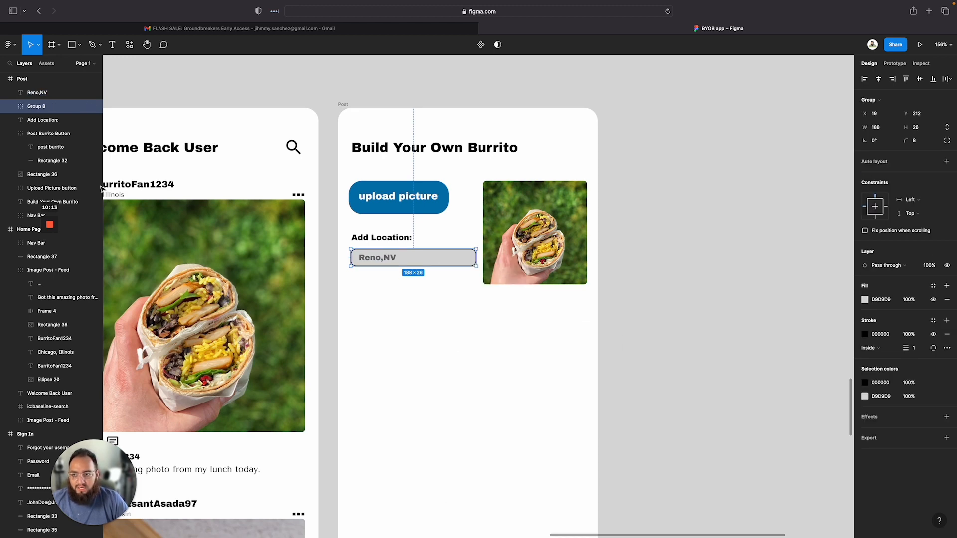
# Rename the group as Location Status Bar
pyautogui.doubleClick(45, 107)
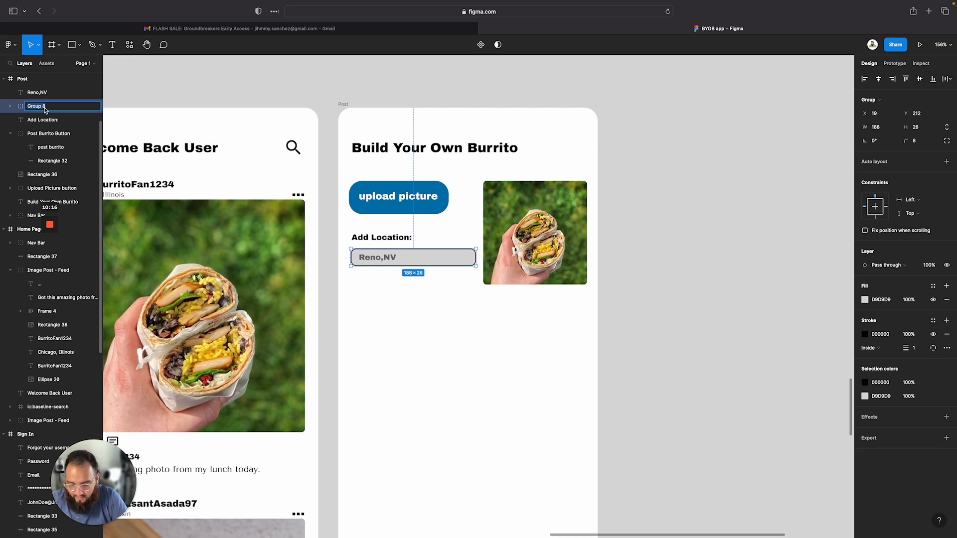
pyautogui.write('Location St')
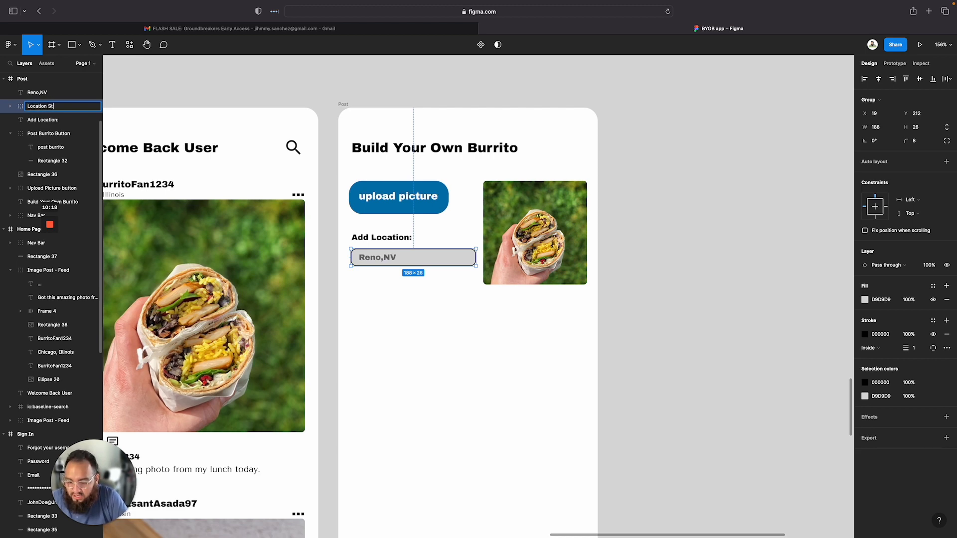
pyautogui.write('atus Bar')
pyautogui.press('Return')
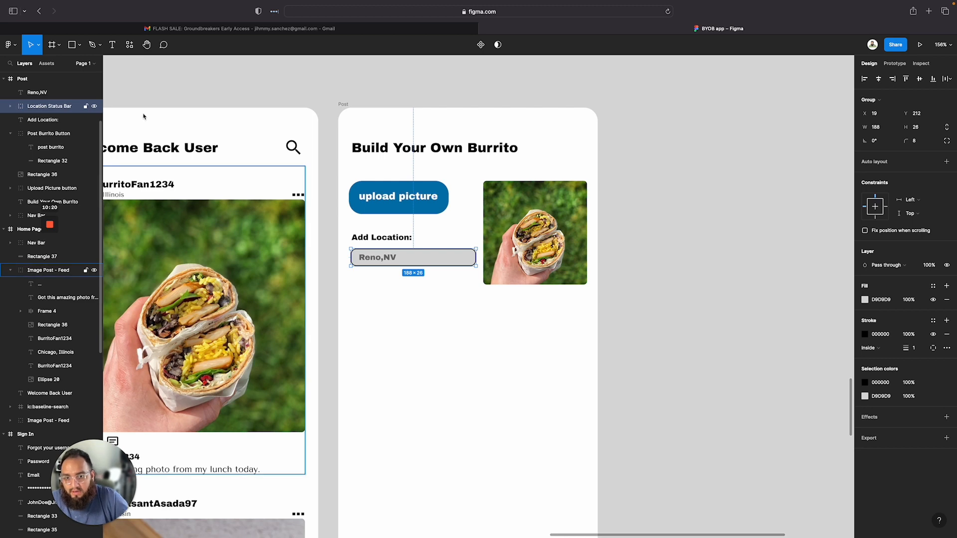
pyautogui.click(407, 307)
pyautogui.moveTo(408, 265); pyautogui.dragTo(408, 265)
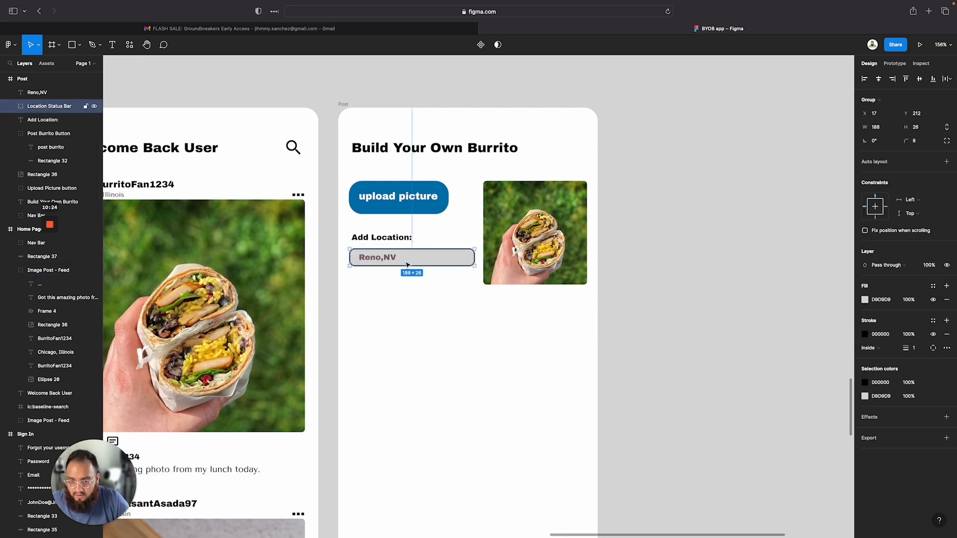
pyautogui.click(384, 281)
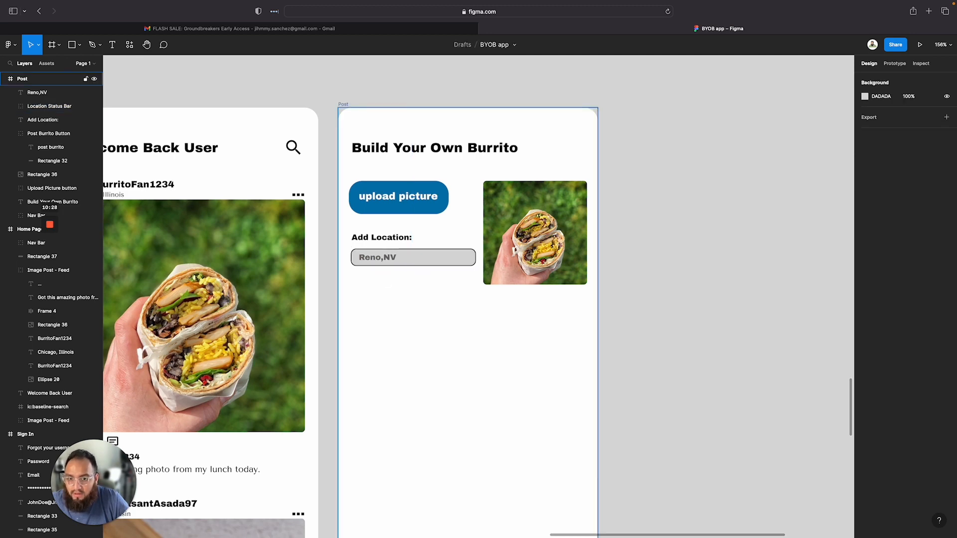
# Select the Reno,NV text and bring it to the front of the location field
pyautogui.click(407, 259)
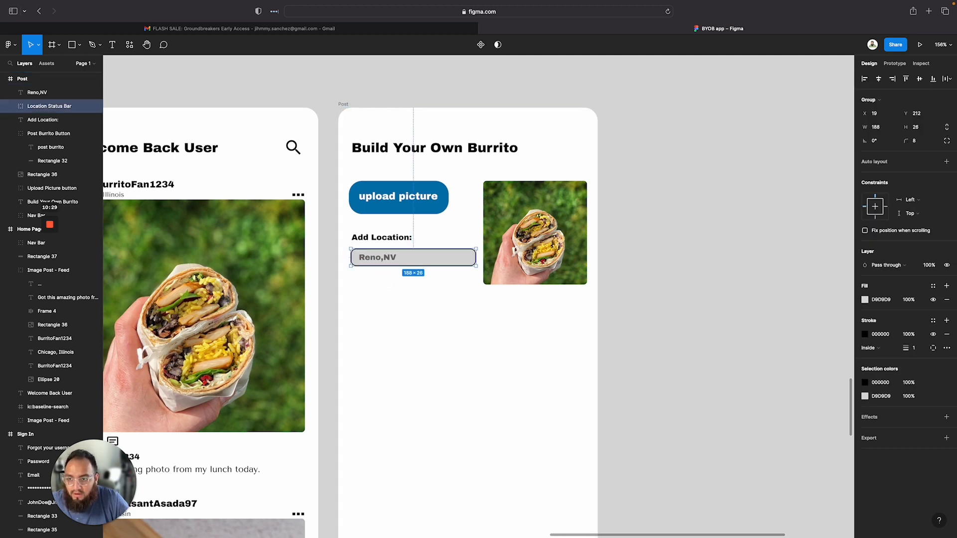
pyautogui.click(392, 287)
pyautogui.click(381, 256)
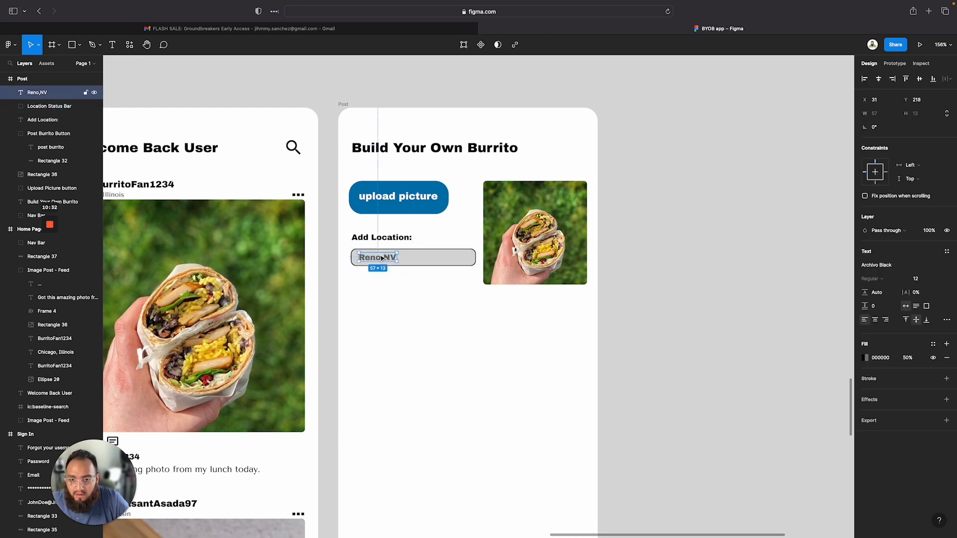
pyautogui.rightClick(381, 258)
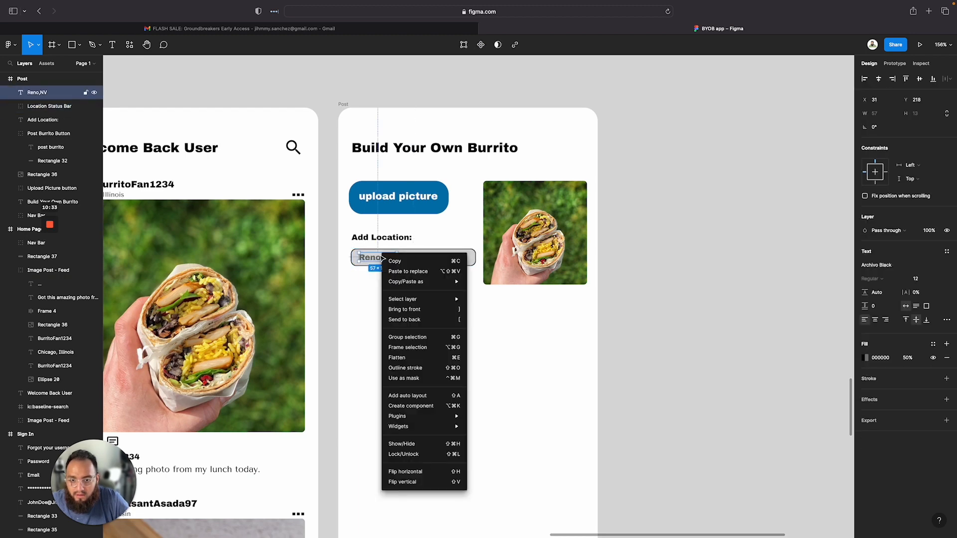
pyautogui.click(416, 312)
# Group the Reno,NV text together with the Location Status Bar group
pyautogui.click(407, 289)
pyautogui.moveTo(402, 272); pyautogui.dragTo(371, 248)
pyautogui.rightClick(379, 258)
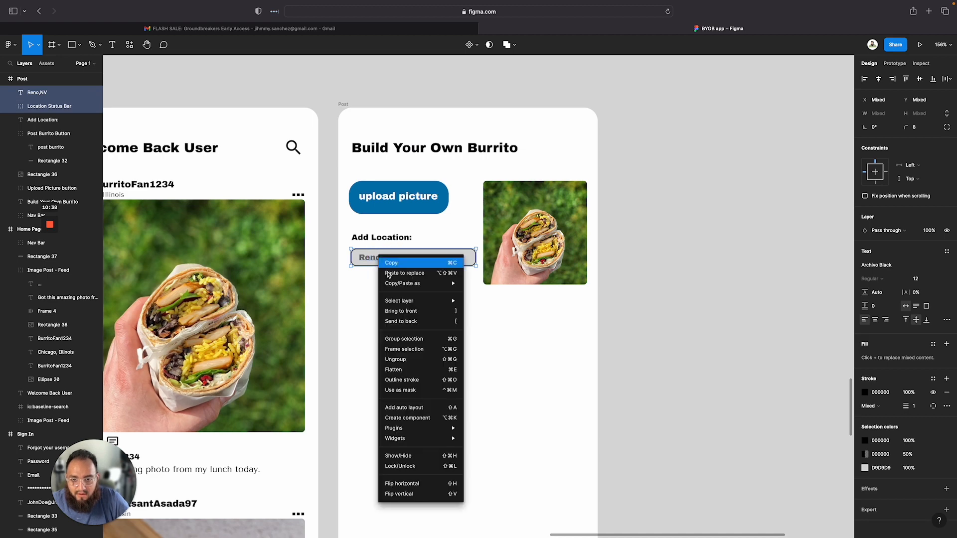
pyautogui.click(406, 337)
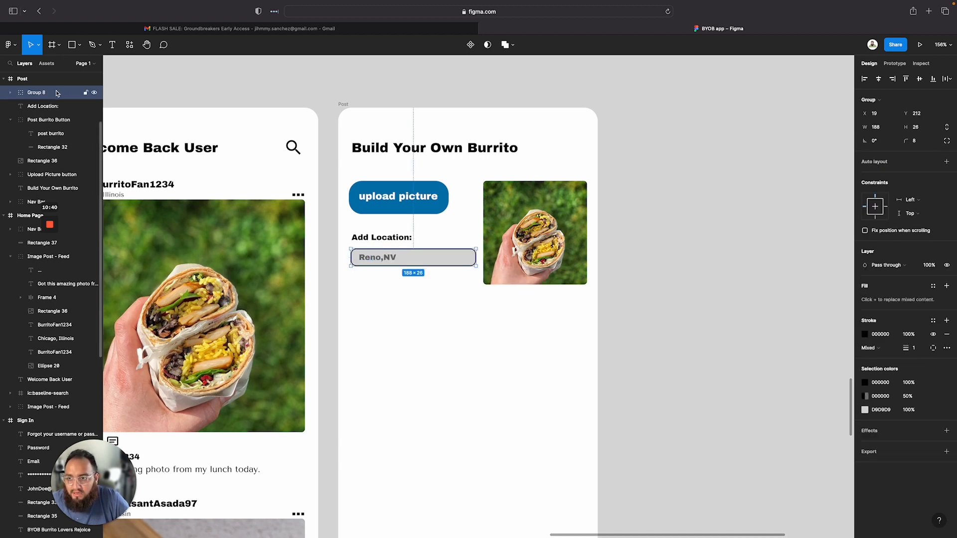
pyautogui.click(11, 93)
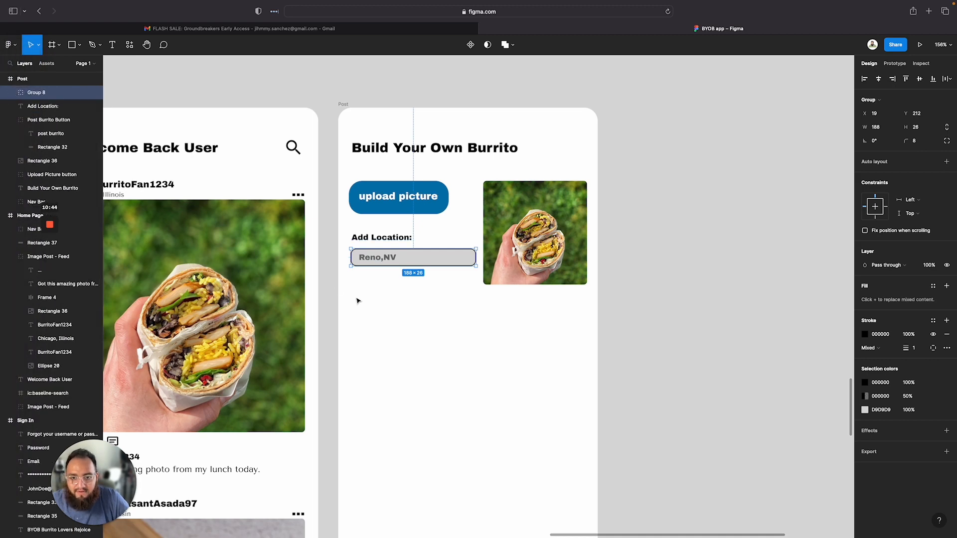
# Rename the new group as Location Status Bar
pyautogui.rightClick(38, 95)
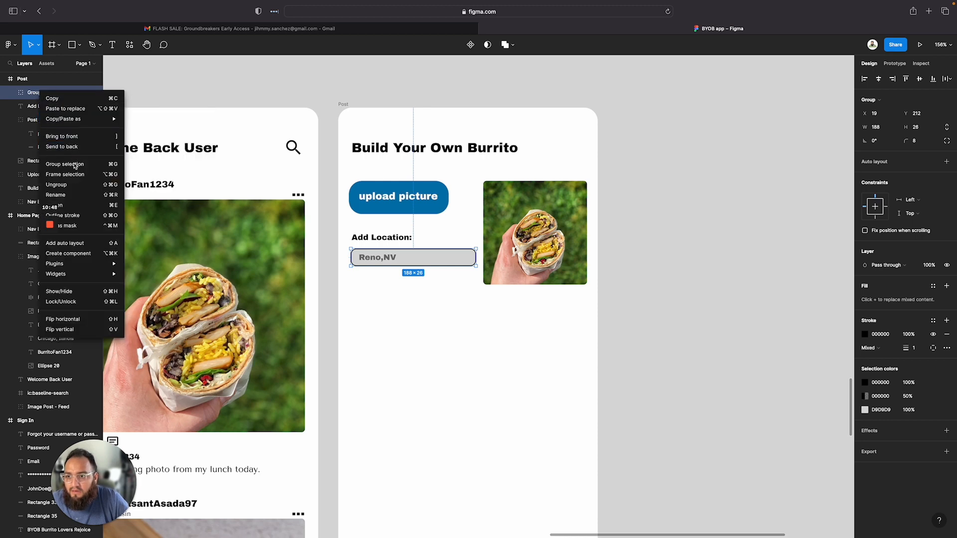
pyautogui.click(55, 195)
pyautogui.write('Loc')
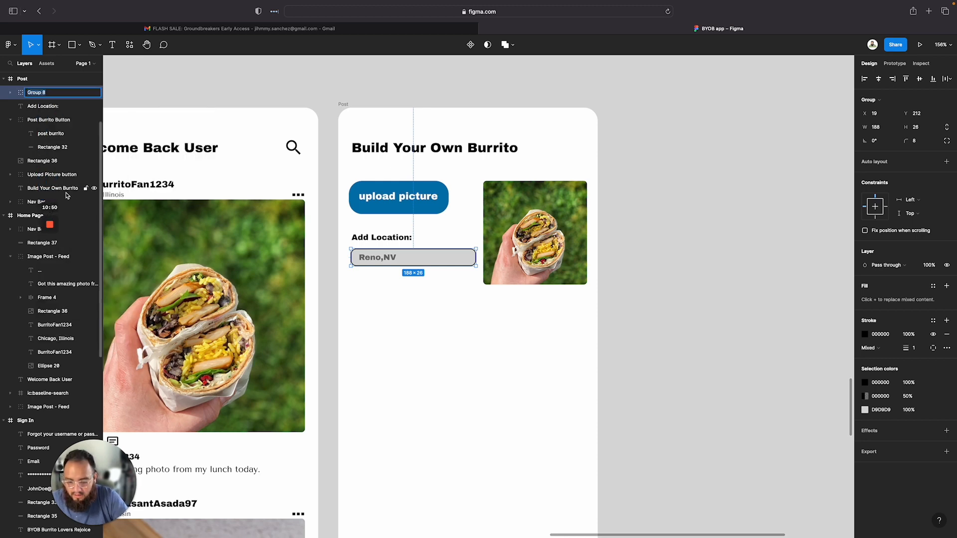
pyautogui.write('ation St')
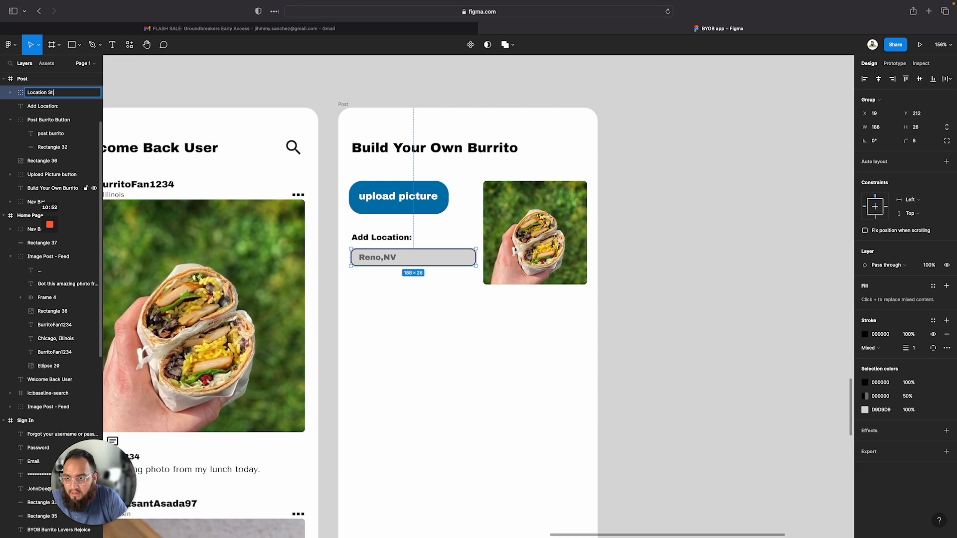
pyautogui.write('atus Bar')
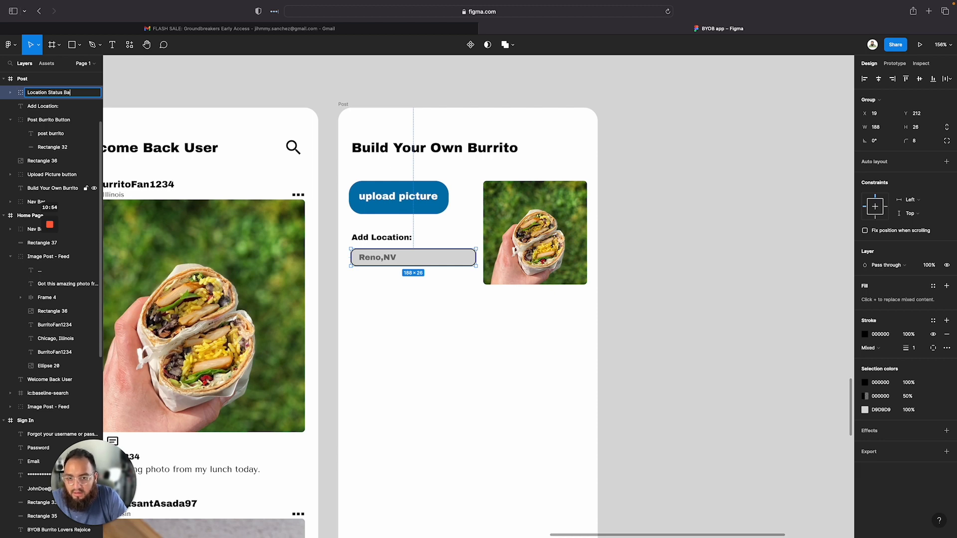
pyautogui.press('Return')
pyautogui.click(501, 329)
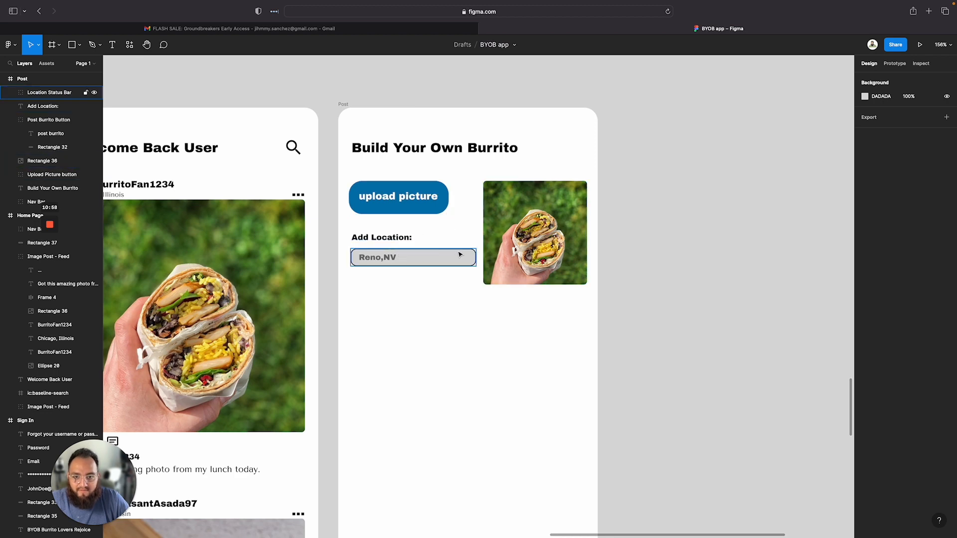
# Nudge the location field group slightly upward beneath the Add Location label
pyautogui.click(438, 259)
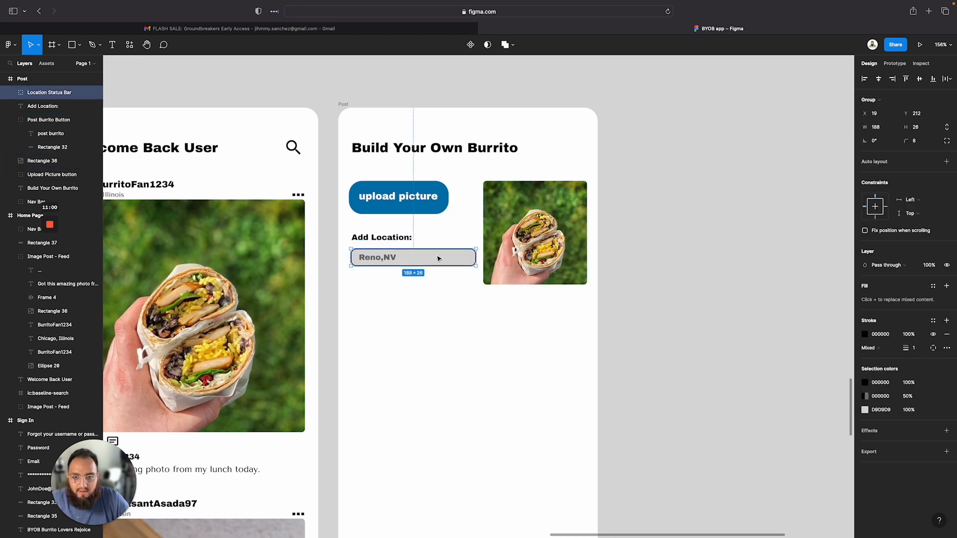
pyautogui.moveTo(435, 258); pyautogui.dragTo(436, 258)
pyautogui.click(374, 237)
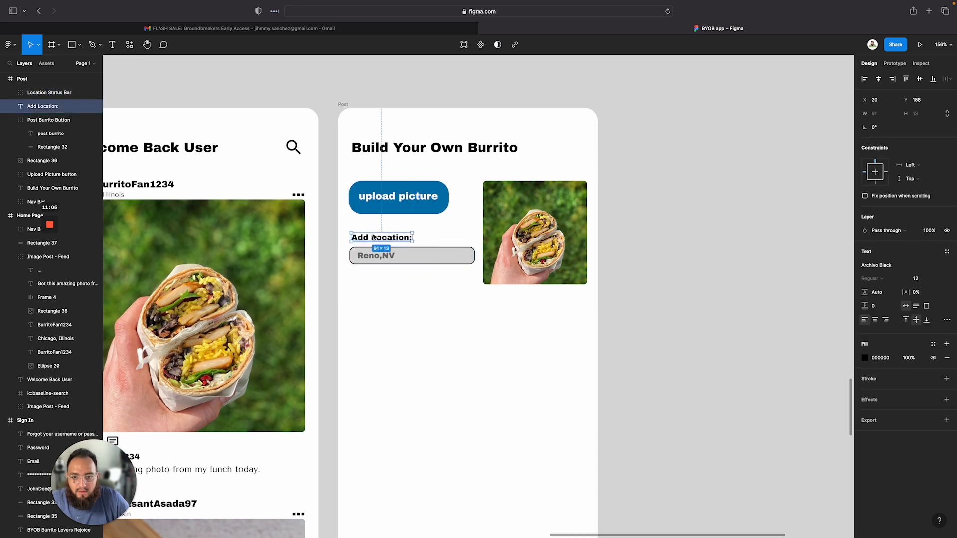
pyautogui.moveTo(374, 237); pyautogui.dragTo(404, 260)
pyautogui.click(406, 262)
# Select the Add Location label and location field together to check their alignment
pyautogui.hscroll(-10, 374, 294)
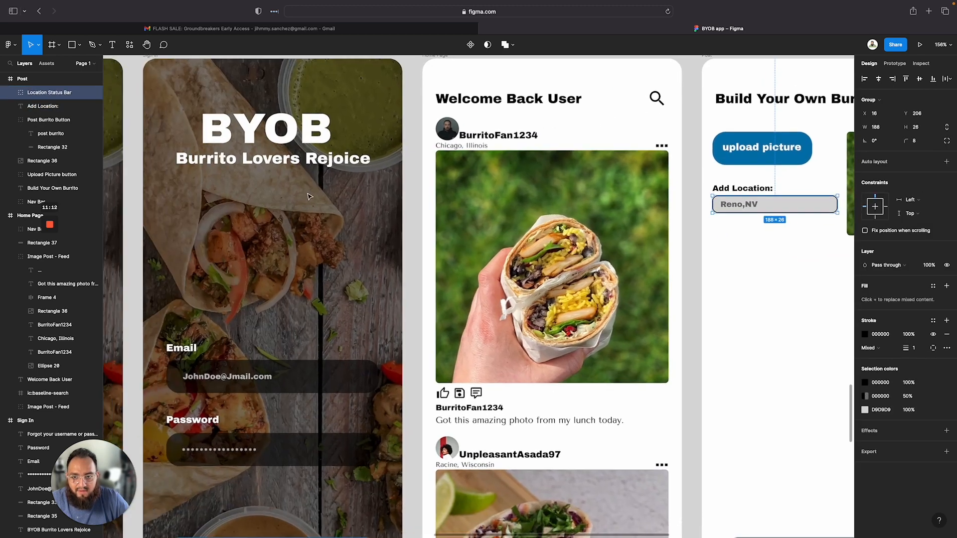
pyautogui.scroll(-2, 433, 376)
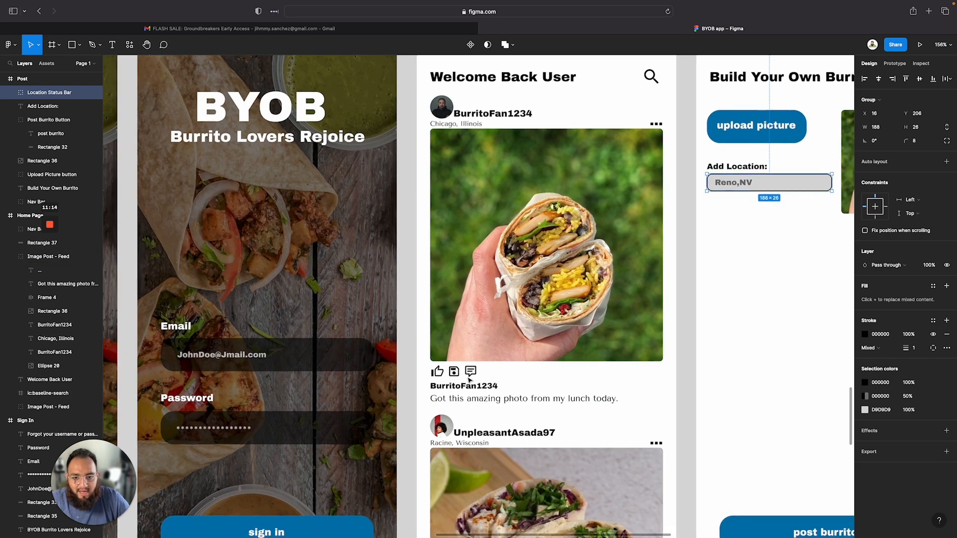
pyautogui.scroll(3, 754, 231)
pyautogui.click(747, 311)
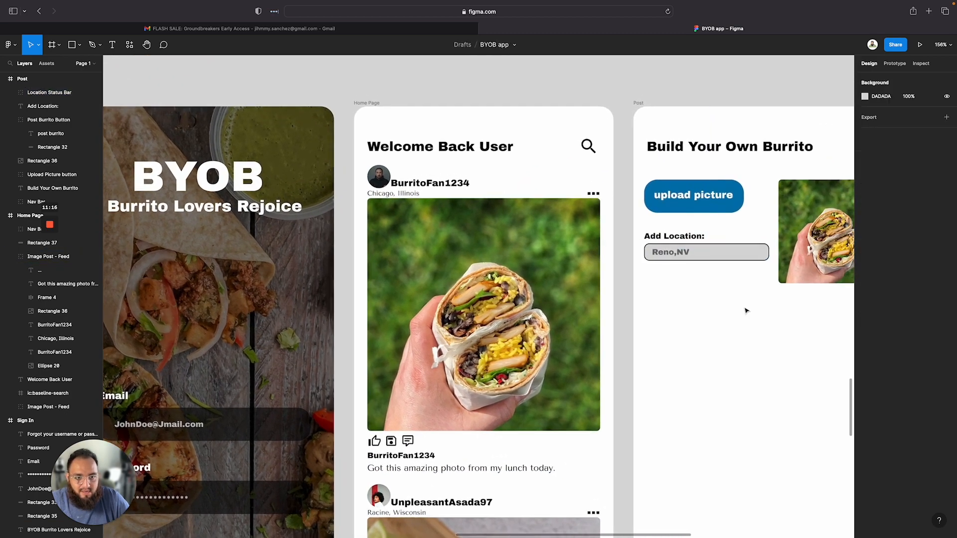
pyautogui.moveTo(644, 226); pyautogui.dragTo(771, 264)
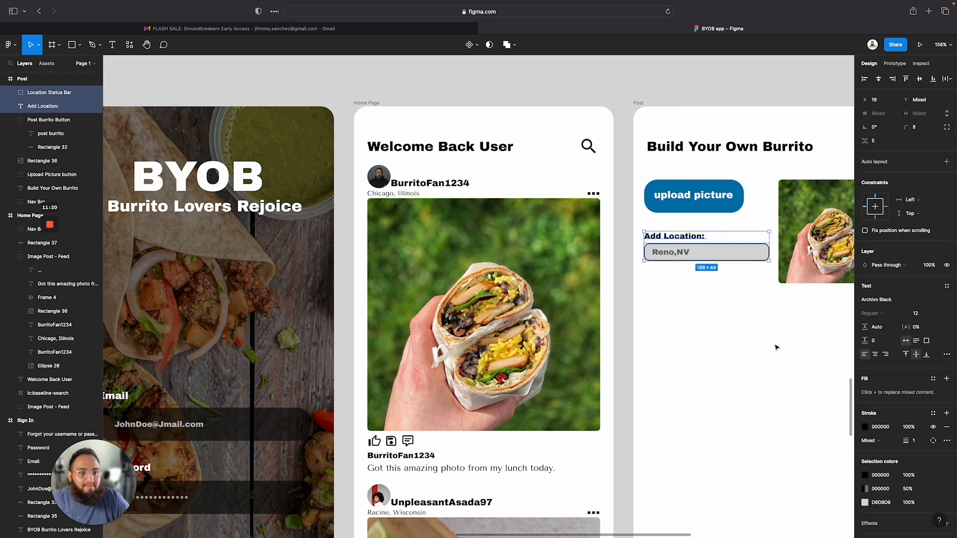
pyautogui.click(738, 367)
# Zoom in to inspect the Reno,NV text inside the location field group
pyautogui.hscroll(4, 728, 366)
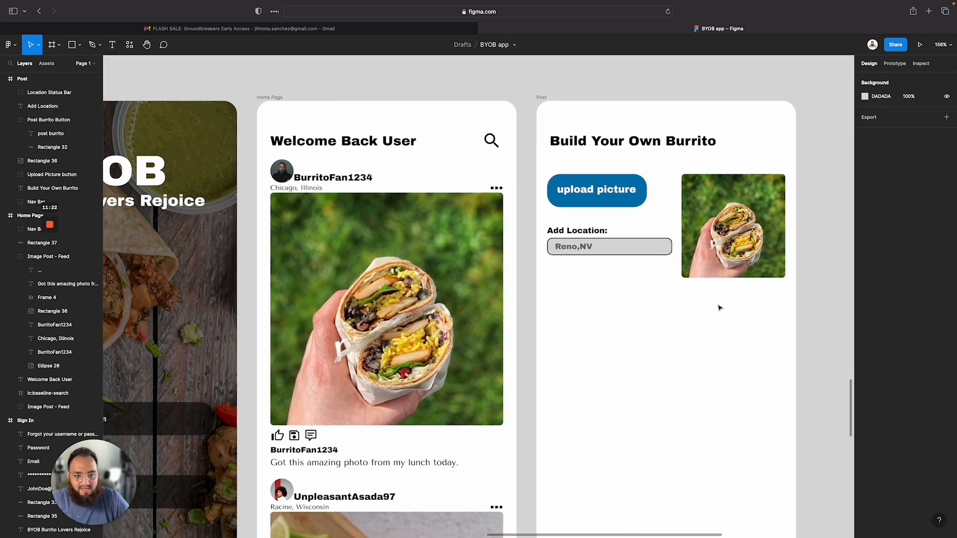
pyautogui.scroll(-3, 719, 307)
pyautogui.hscroll(3, 746, 349)
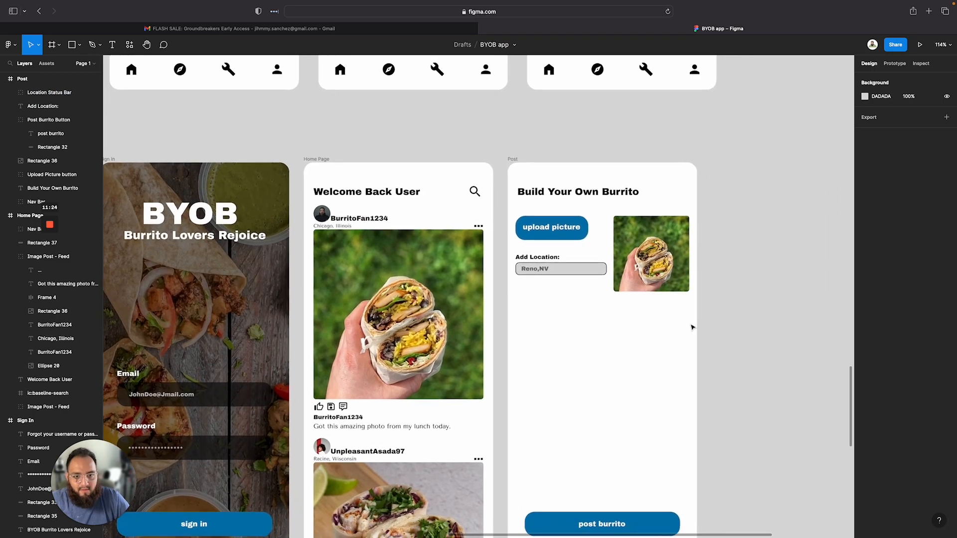
pyautogui.scroll(5, 571, 285)
pyautogui.scroll(10, 571, 286)
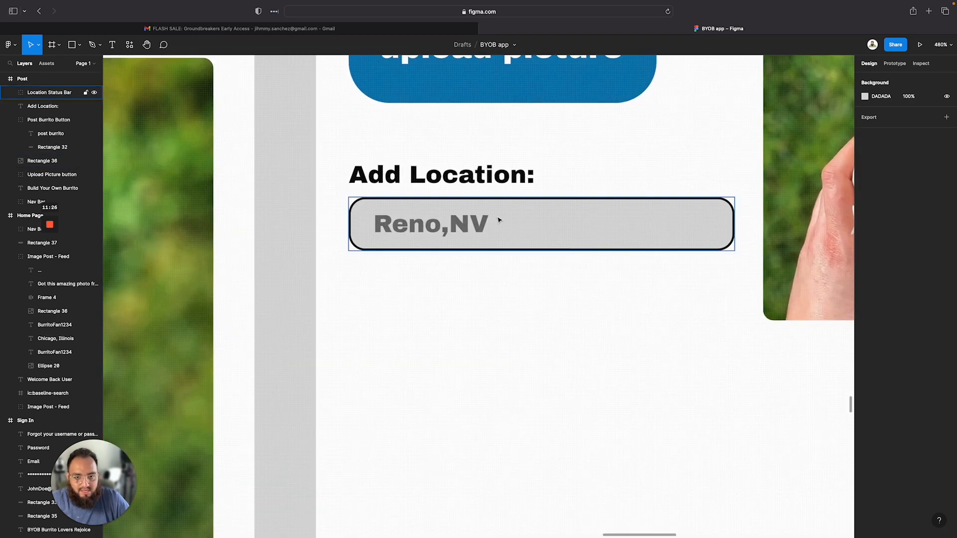
pyautogui.click(500, 222)
pyautogui.doubleClick(483, 228)
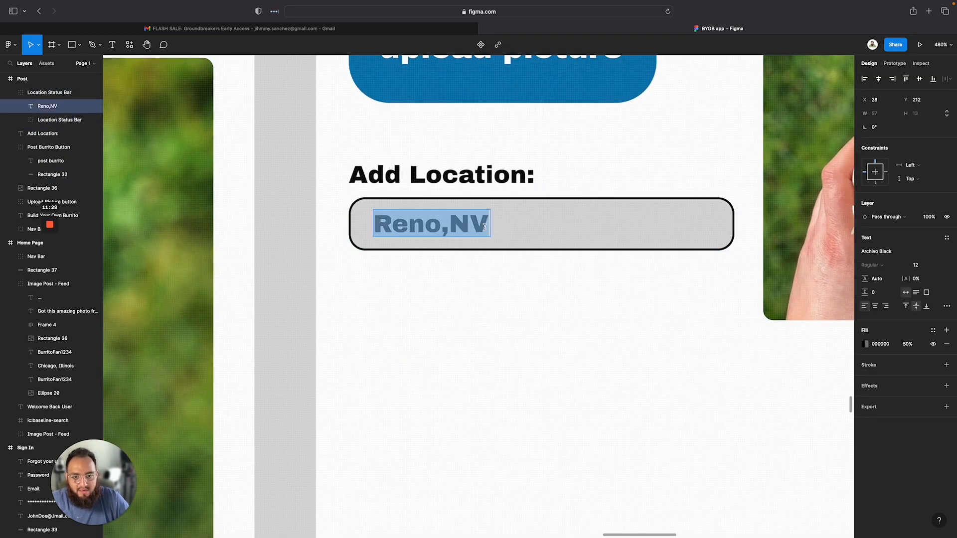
pyautogui.click(484, 227)
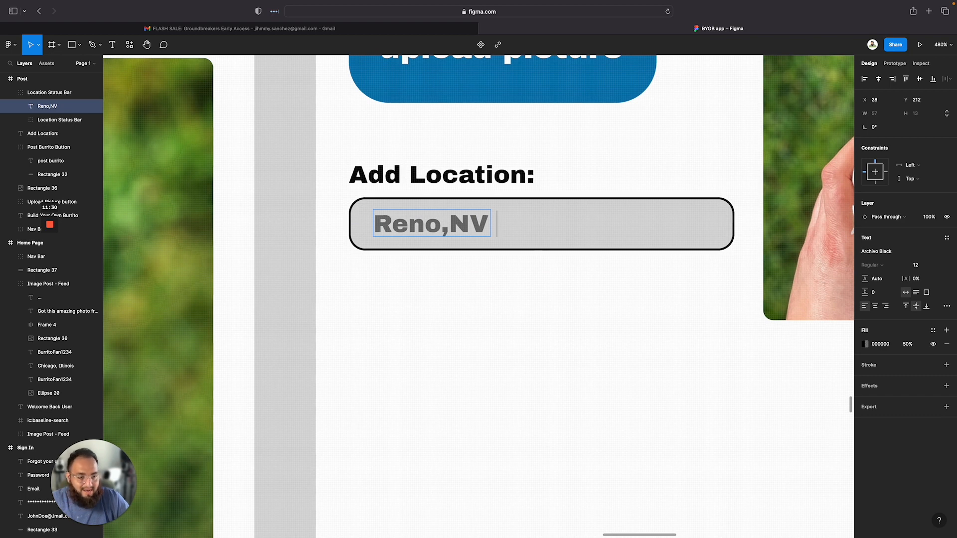
# Open the Iconify plugin and search its icons for location
pyautogui.rightClick(552, 339)
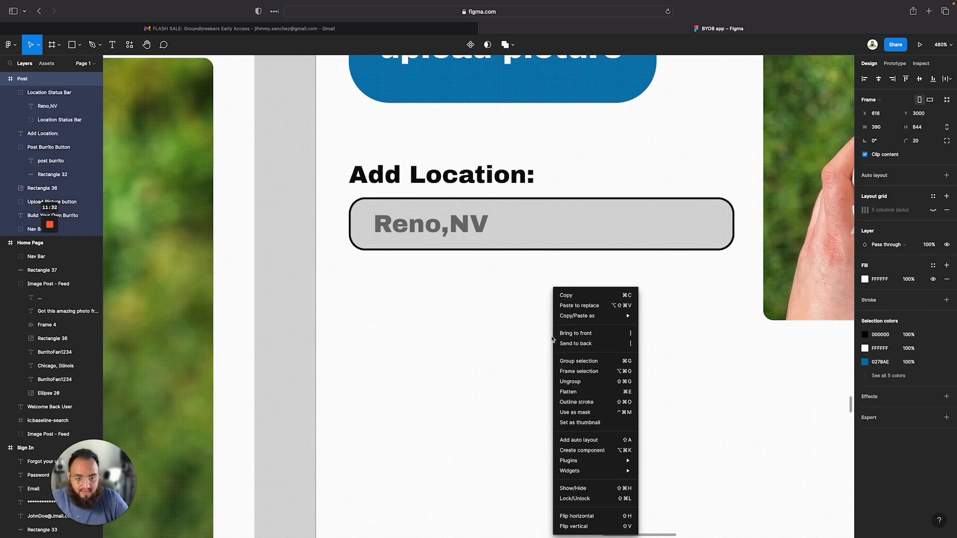
pyautogui.moveTo(602, 460)
pyautogui.moveTo(650, 459)
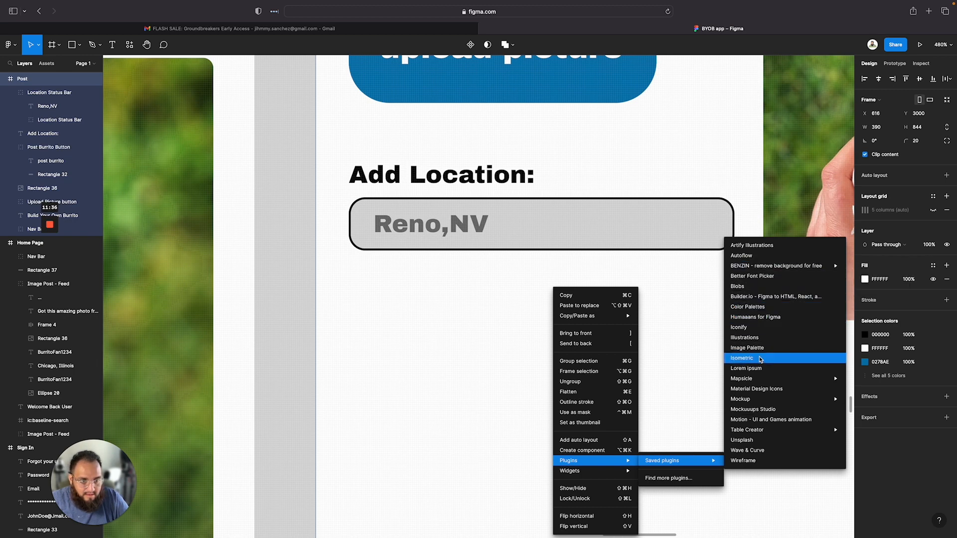
pyautogui.click(758, 328)
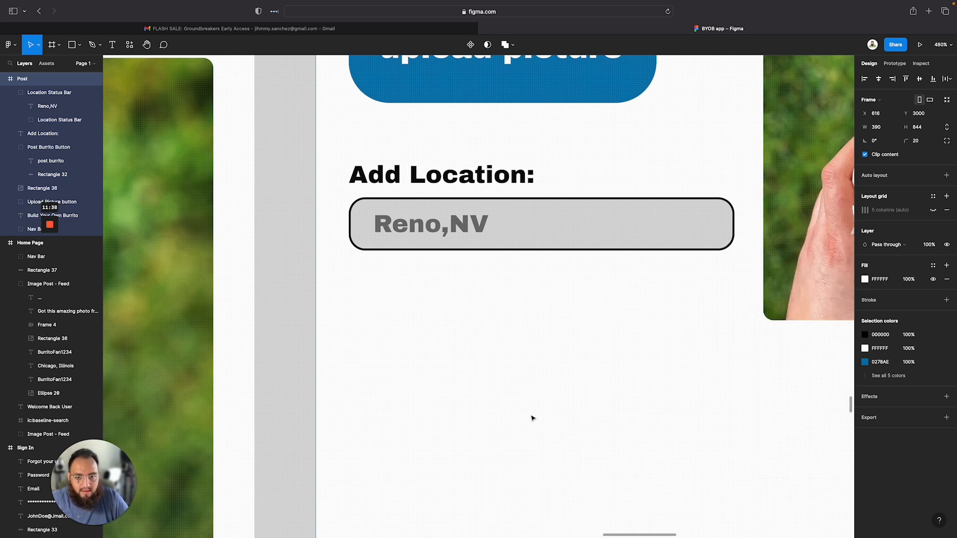
pyautogui.scroll(-3, 558, 339)
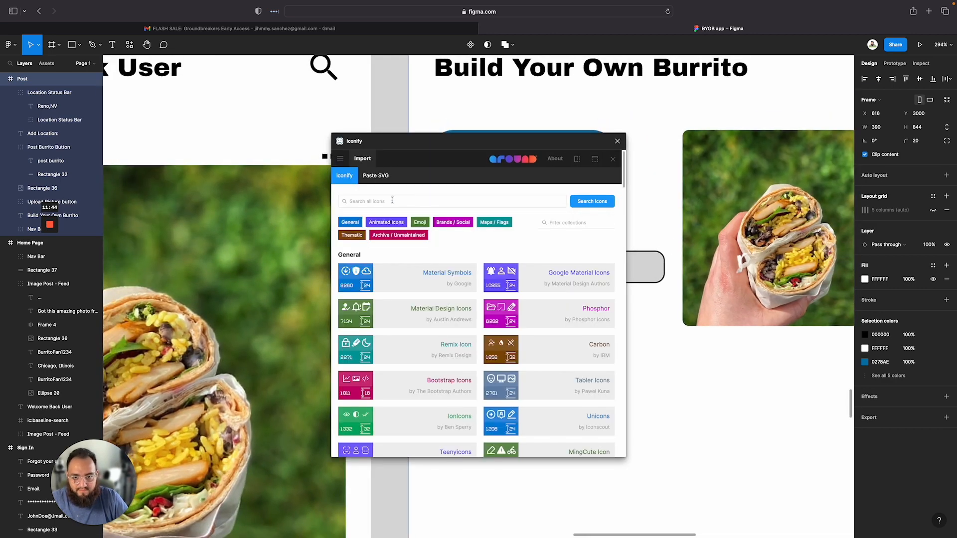
pyautogui.click(392, 200)
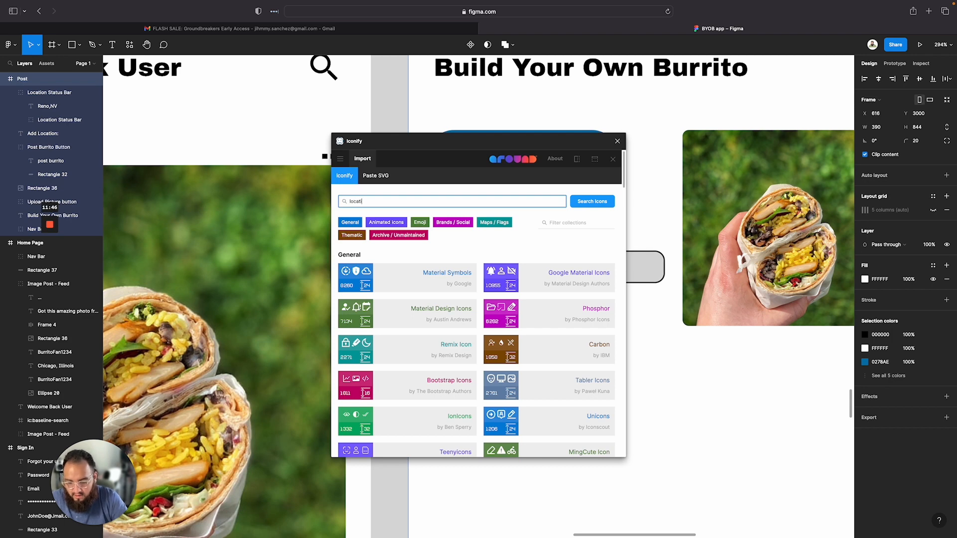
pyautogui.write('location')
pyautogui.press('Return')
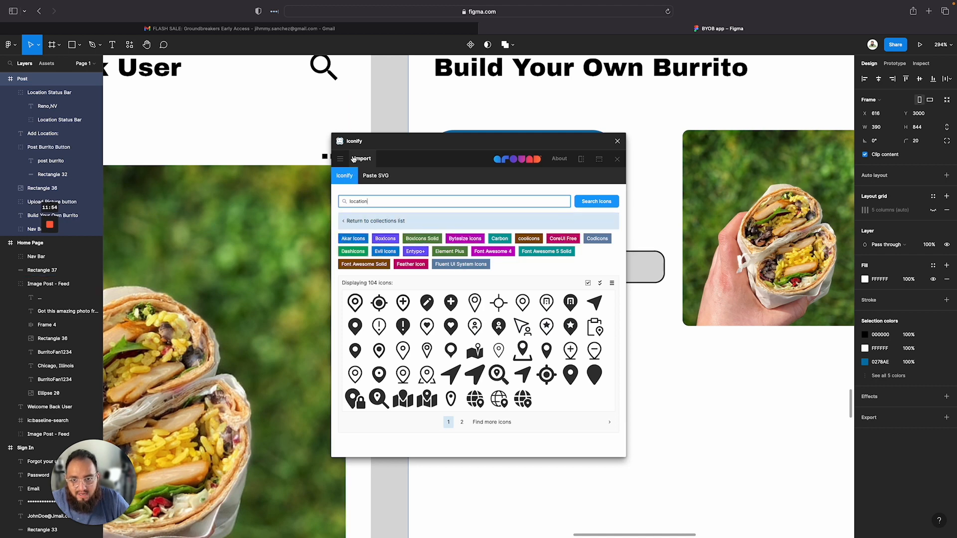
pyautogui.click(617, 141)
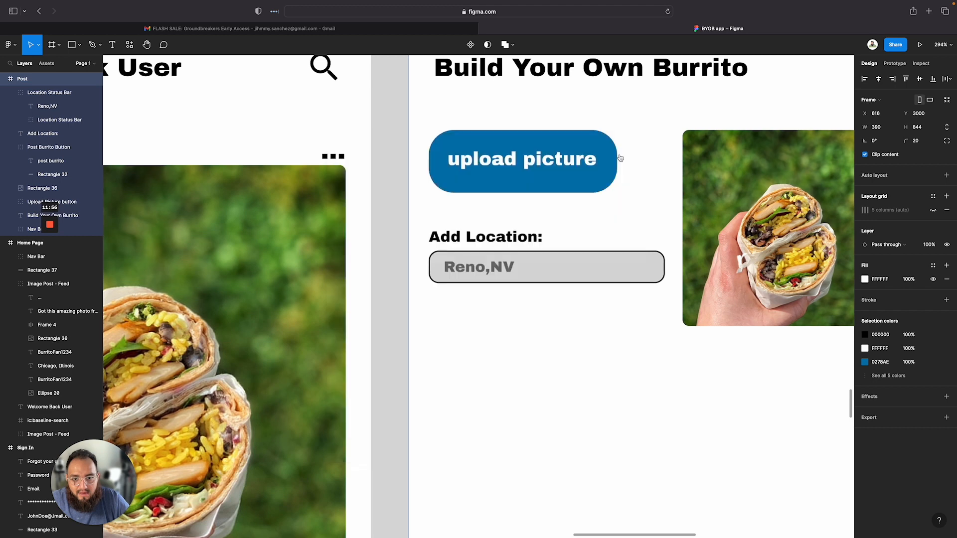
# Open the Iconify plugin, switch to the Material Symbols collection and search it for location icons
pyautogui.rightClick(515, 381)
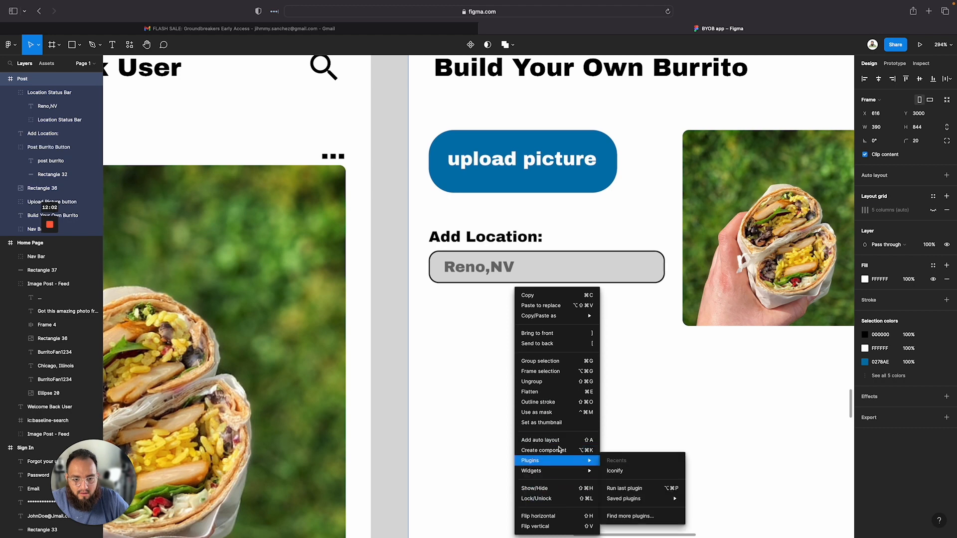
pyautogui.moveTo(567, 463)
pyautogui.click(615, 471)
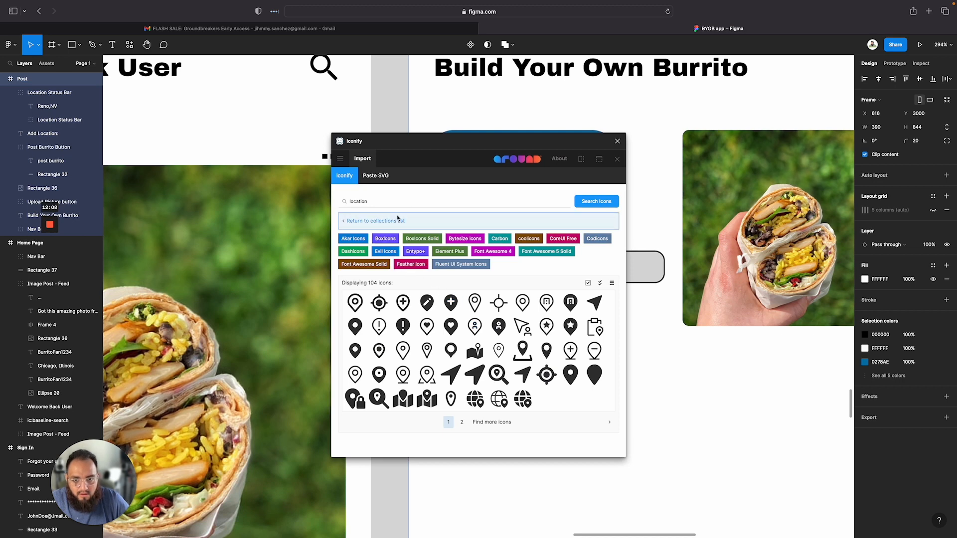
pyautogui.click(351, 221)
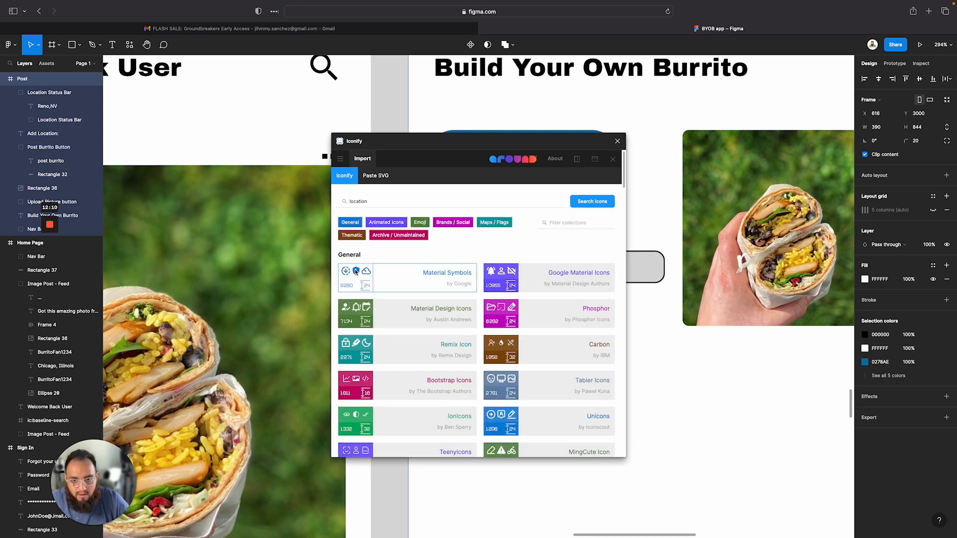
pyautogui.click(437, 274)
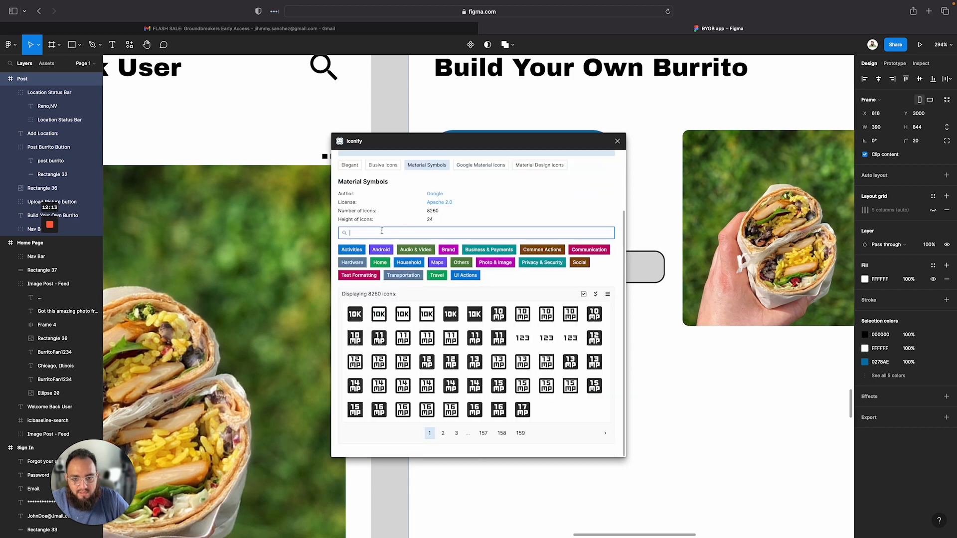
pyautogui.click(409, 230)
pyautogui.write('location')
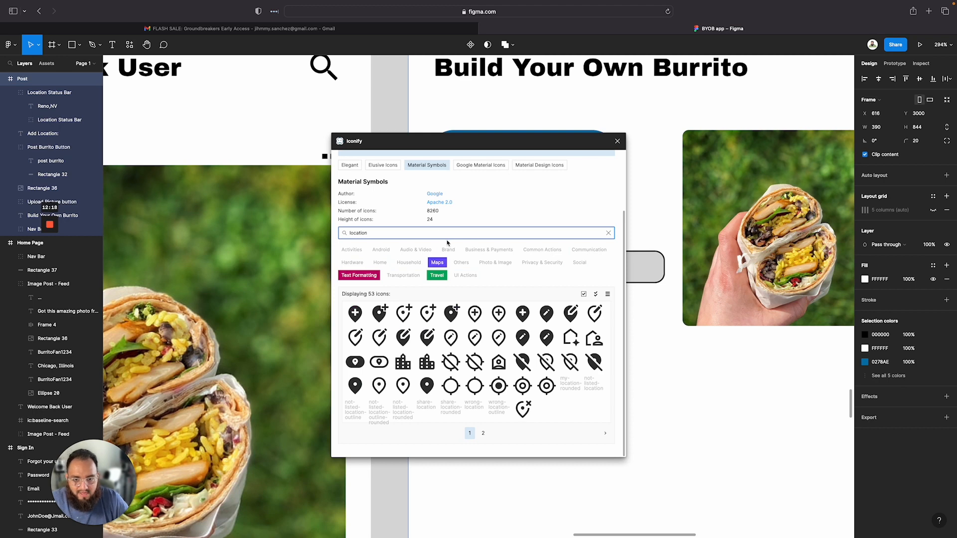
pyautogui.click(483, 433)
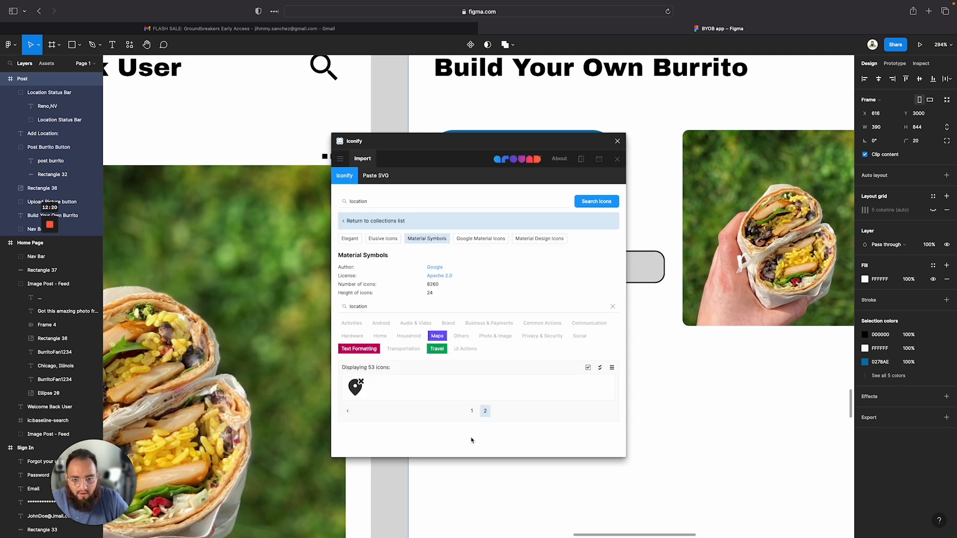
pyautogui.click(475, 410)
pyautogui.scroll(-3, 499, 373)
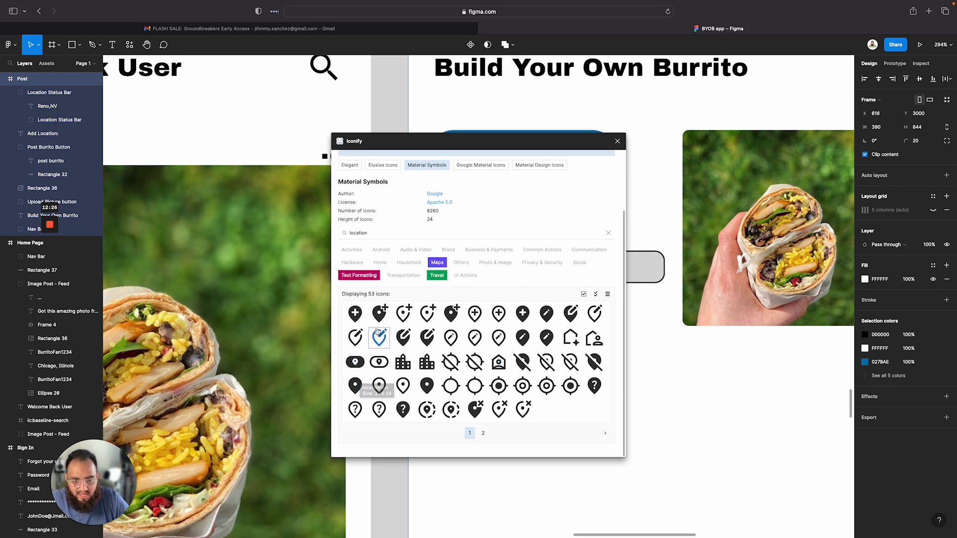
# Import the location-on-outline icon into the Post frame and close the plugin
pyautogui.click(379, 387)
pyautogui.click(463, 356)
pyautogui.click(403, 340)
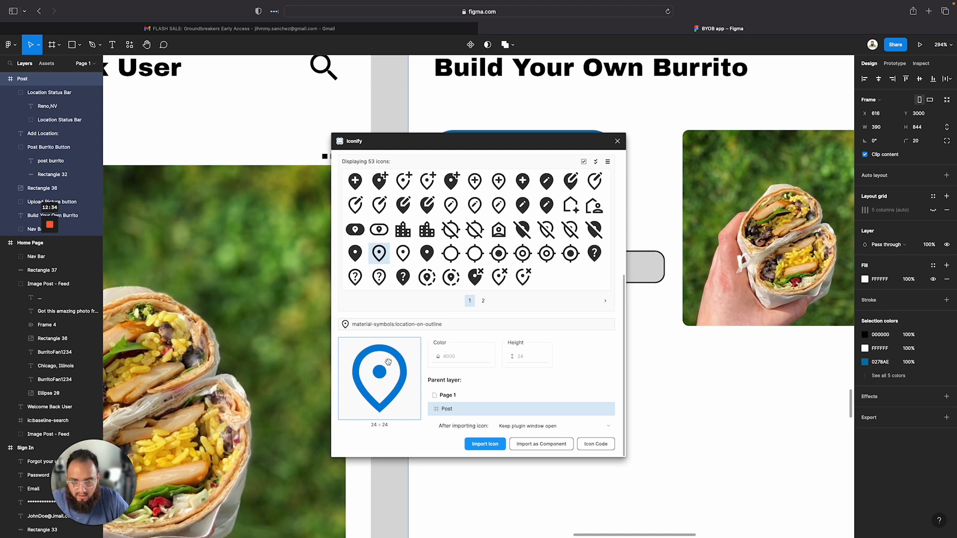
pyautogui.moveTo(388, 364); pyautogui.dragTo(667, 369)
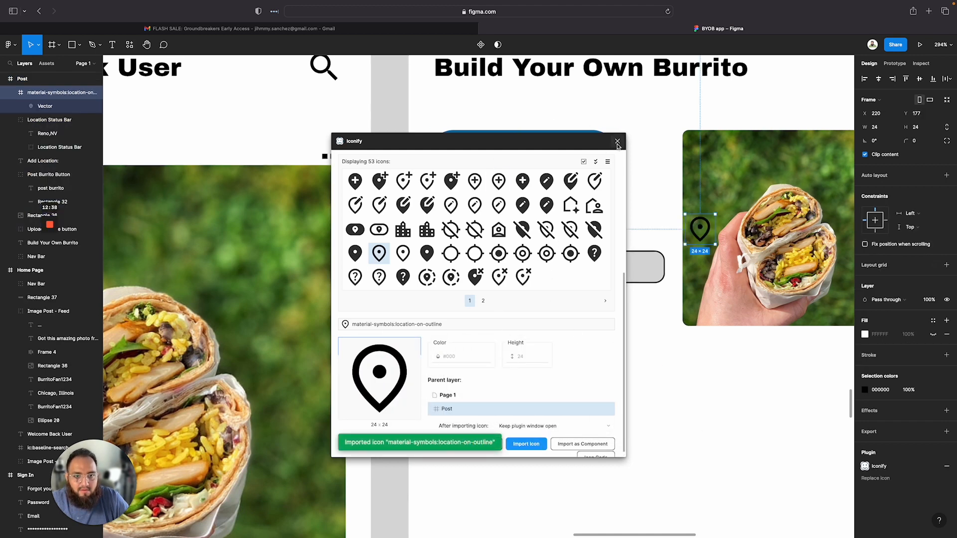
pyautogui.click(617, 142)
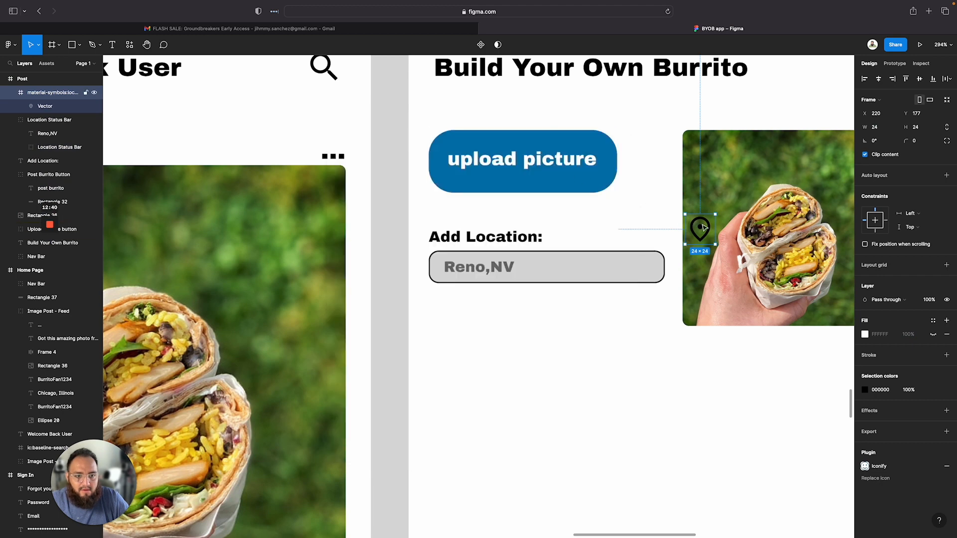
# Move the location icon into the location field and resize it to 20 × 20
pyautogui.moveTo(703, 228); pyautogui.dragTo(532, 266)
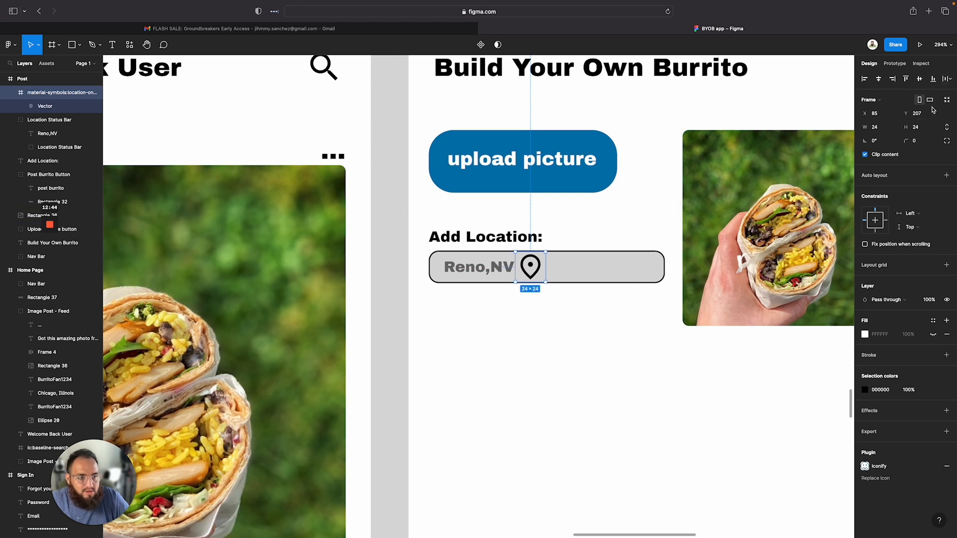
pyautogui.click(883, 130)
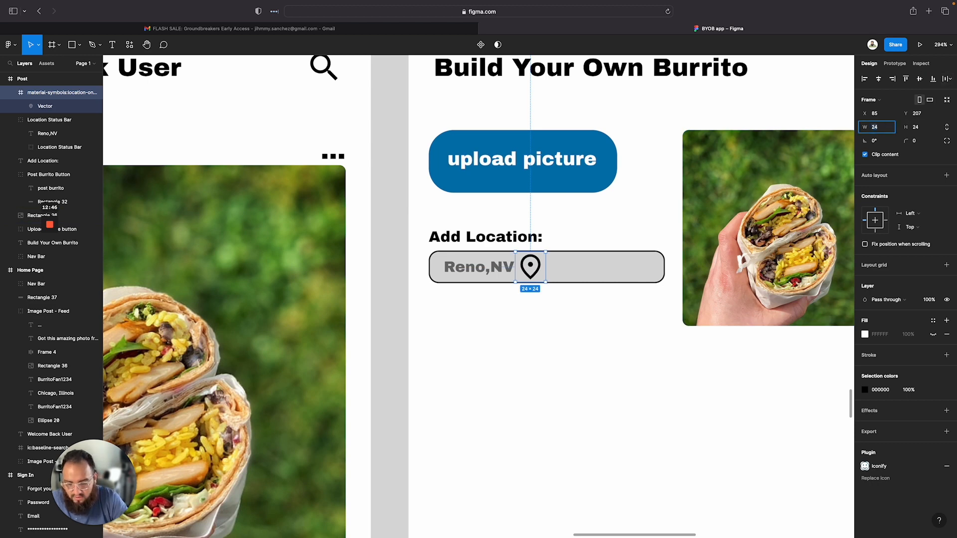
pyautogui.write('20')
pyautogui.press('Tab')
pyautogui.press('Return')
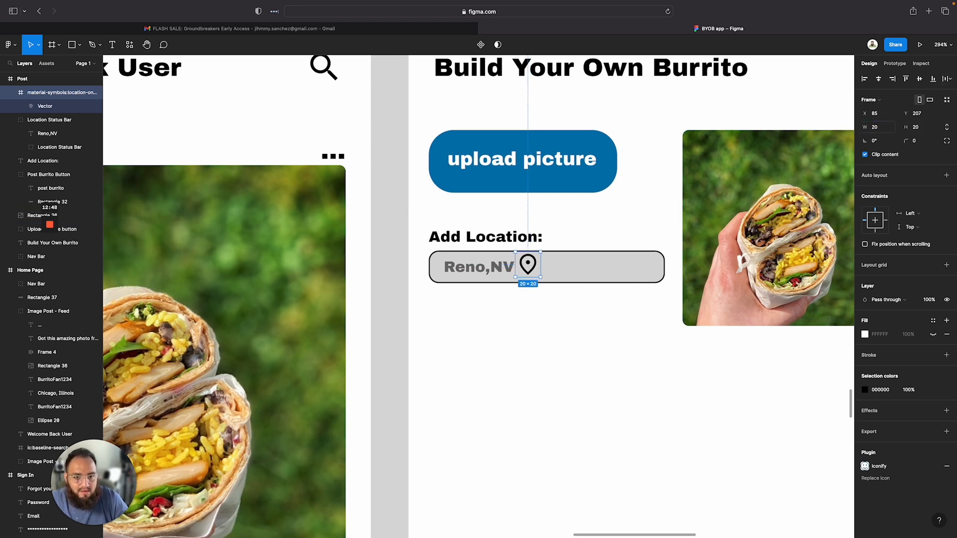
# Set the location icon vector's fill opacity to 50%
pyautogui.click(883, 122)
pyautogui.click(481, 368)
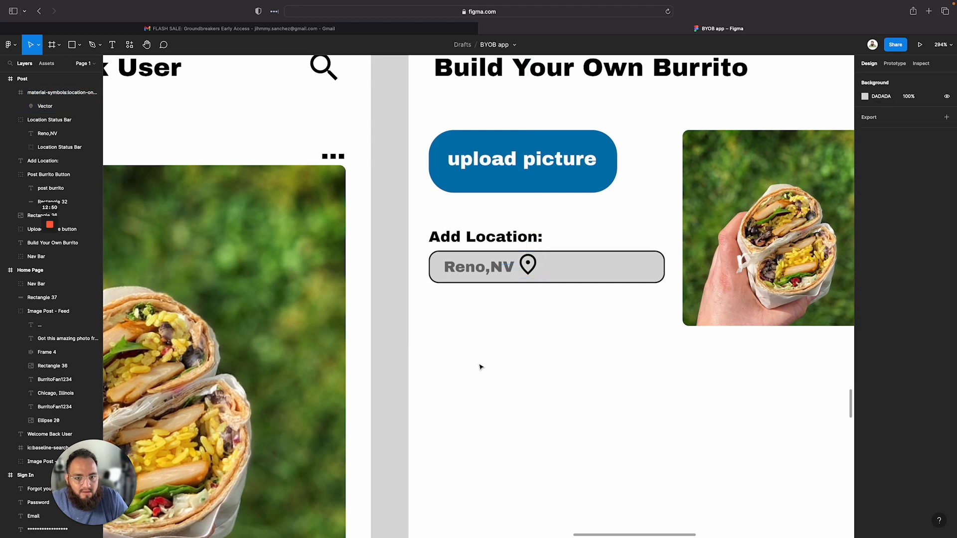
pyautogui.click(528, 267)
pyautogui.doubleClick(529, 269)
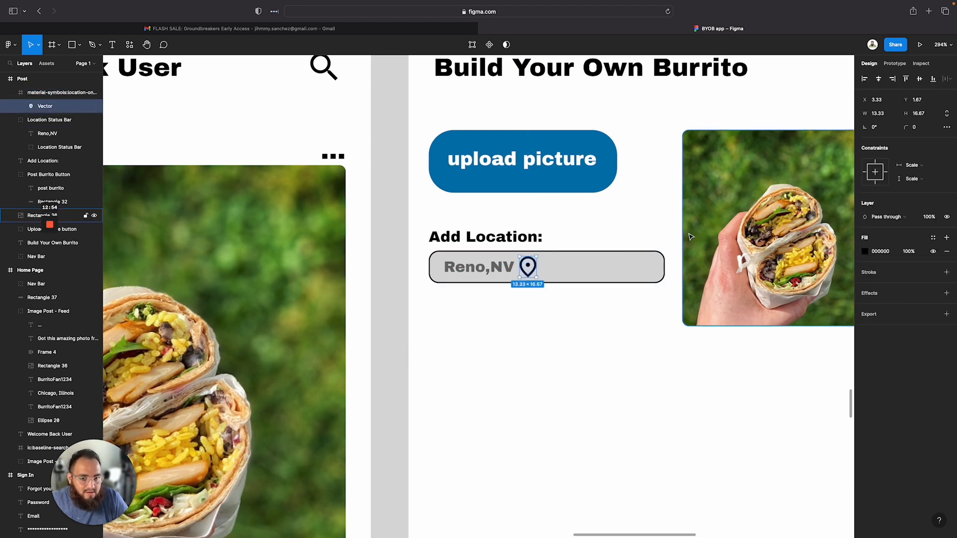
pyautogui.click(910, 252)
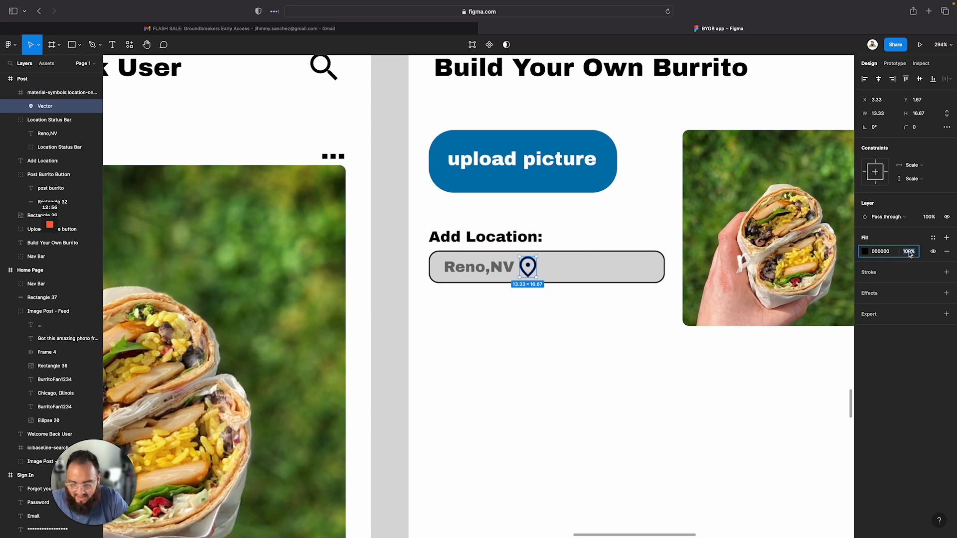
pyautogui.write('5')
pyautogui.press('Return')
pyautogui.click(663, 361)
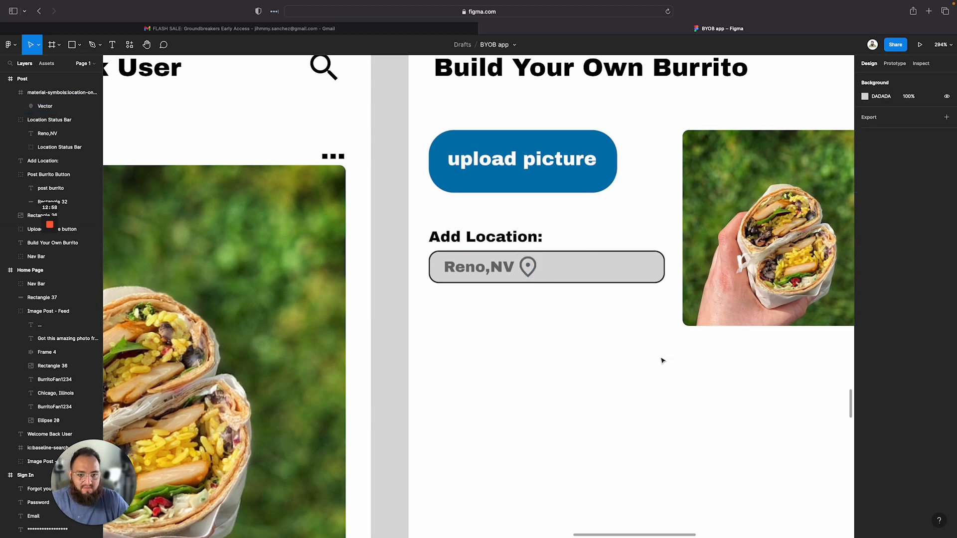
# Place the location icon at the left end of the field and shift the Reno,NV text beside it
pyautogui.click(521, 267)
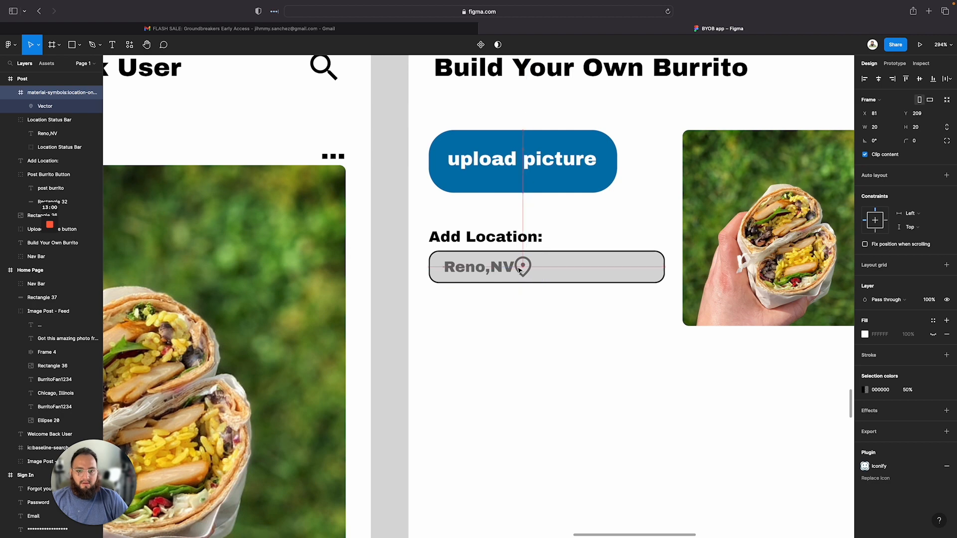
pyautogui.moveTo(521, 269); pyautogui.dragTo(523, 268)
pyautogui.click(505, 337)
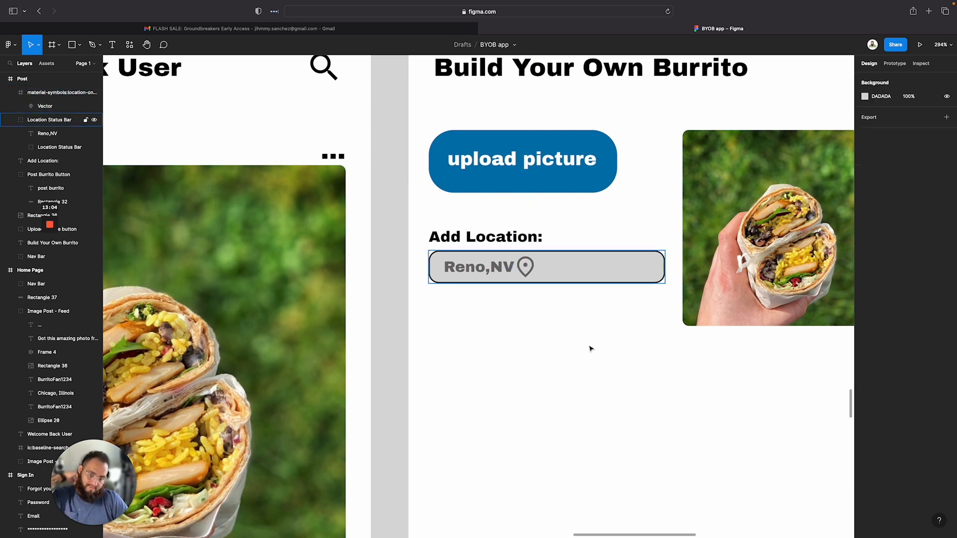
pyautogui.doubleClick(477, 271)
pyautogui.moveTo(477, 271); pyautogui.dragTo(446, 268)
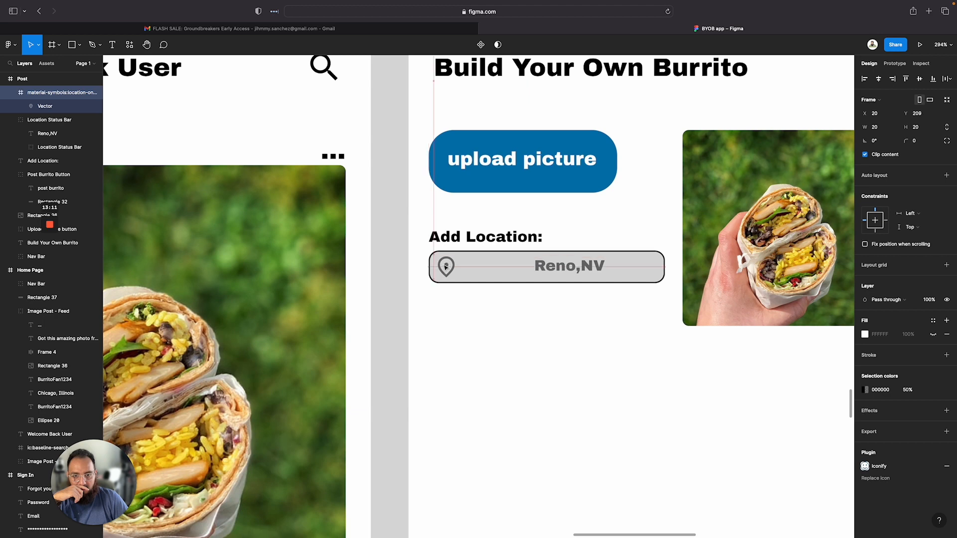
pyautogui.doubleClick(572, 266)
pyautogui.moveTo(572, 265); pyautogui.dragTo(500, 268)
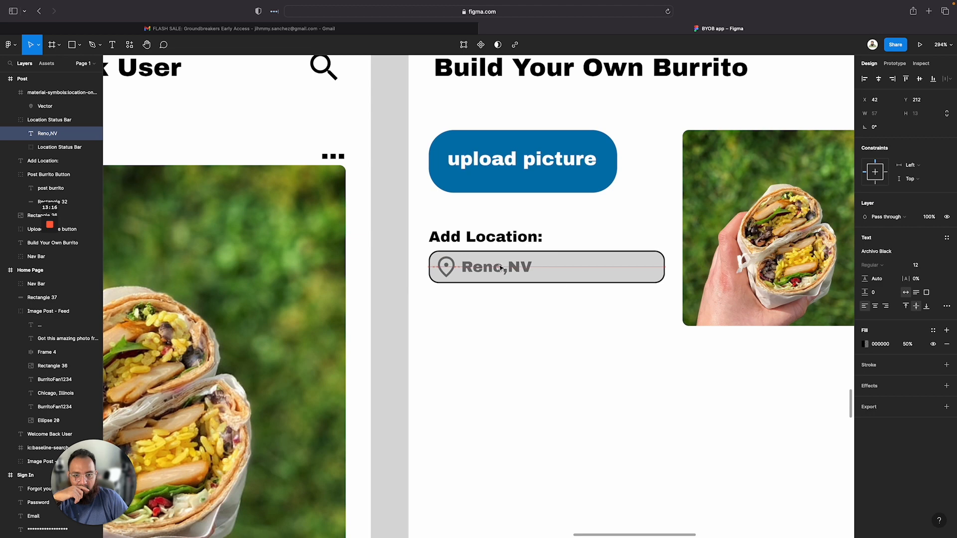
pyautogui.click(560, 363)
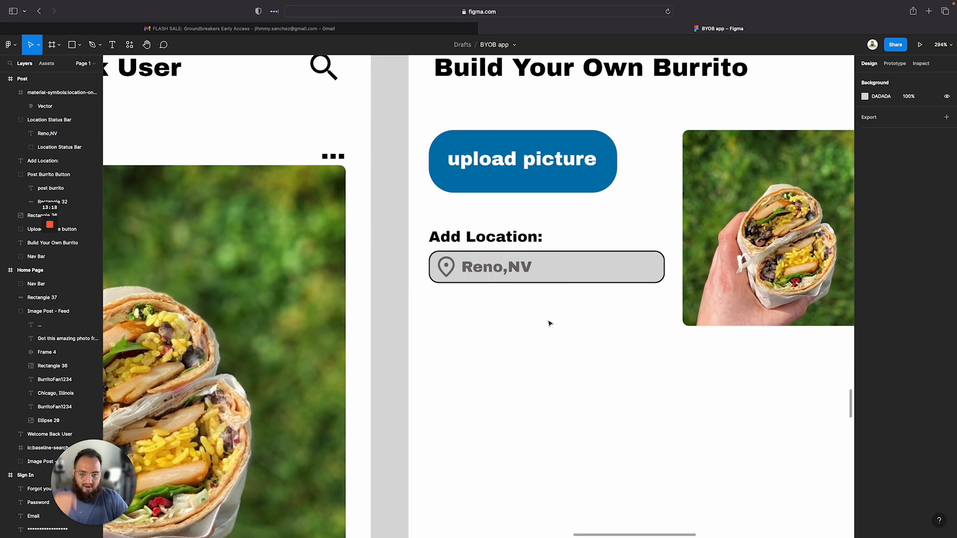
# Group the Add Location label, field and icon, and name the group Add Location
pyautogui.moveTo(547, 319); pyautogui.dragTo(433, 226)
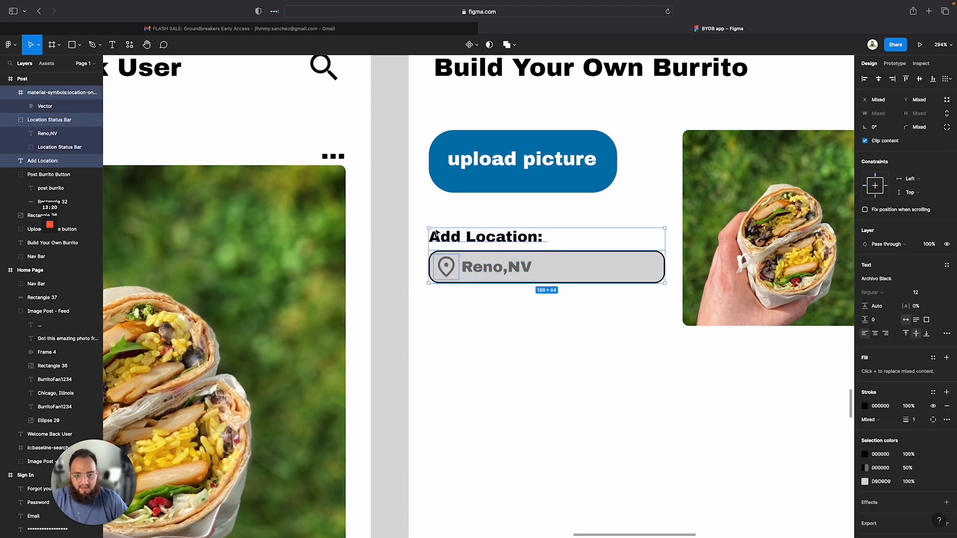
pyautogui.rightClick(449, 240)
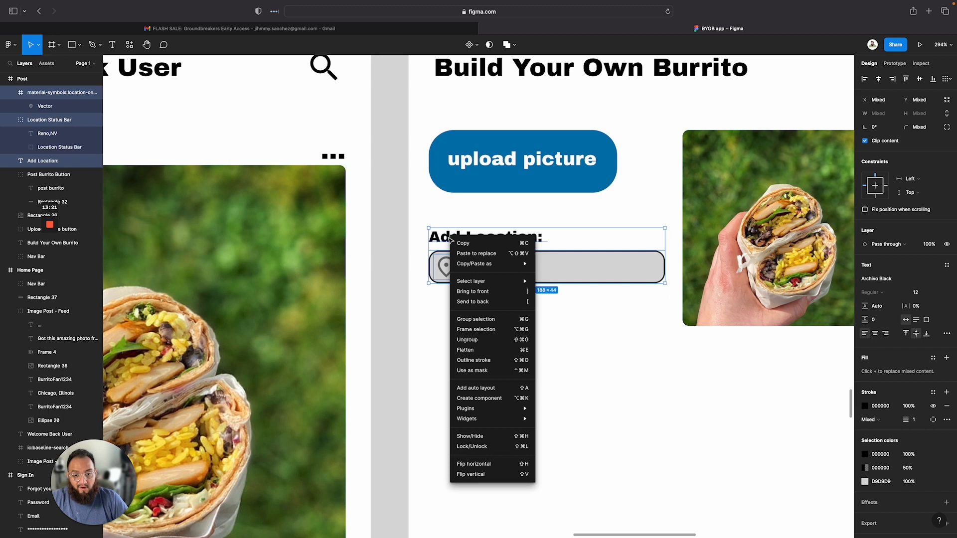
pyautogui.click(496, 326)
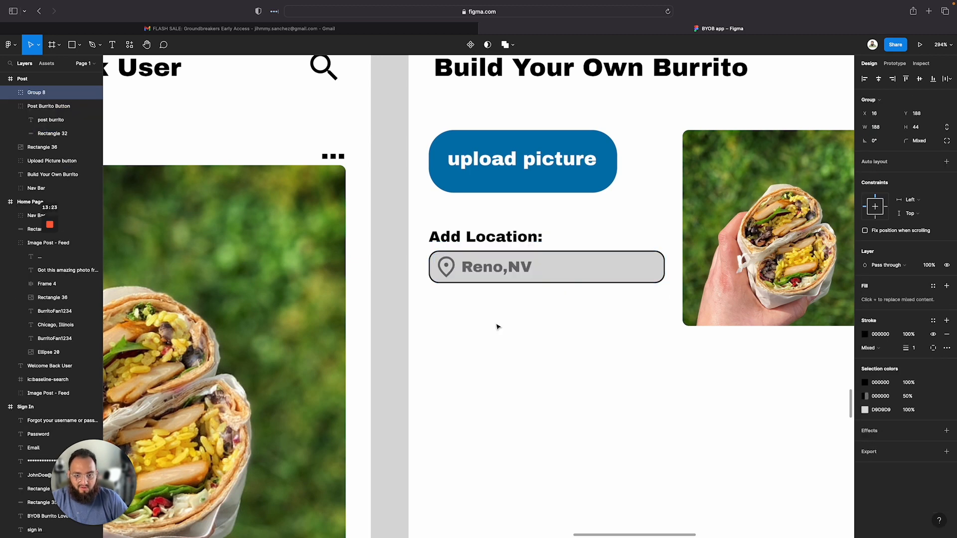
pyautogui.doubleClick(39, 92)
pyautogui.write('Add Location')
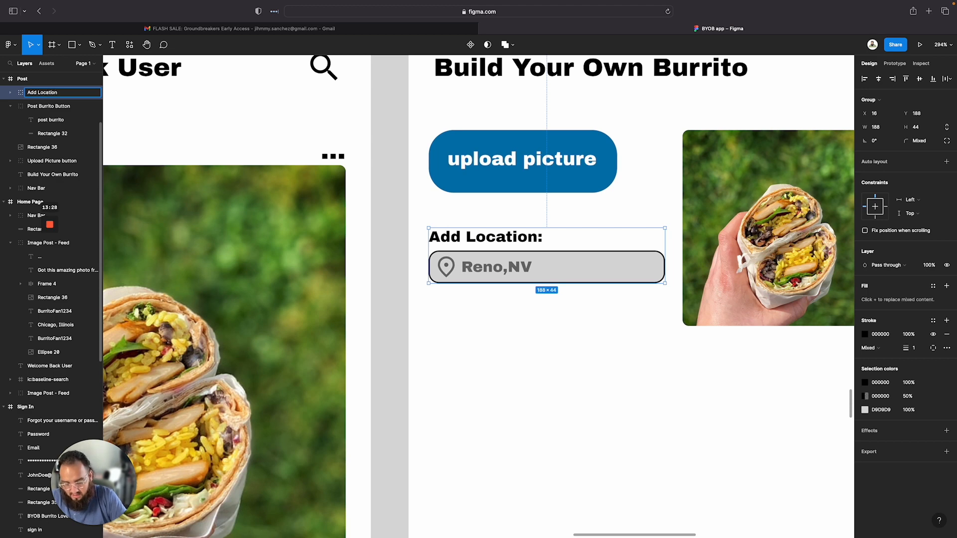
# Zoom out to review the whole Post page next to the Home Page
pyautogui.click(510, 111)
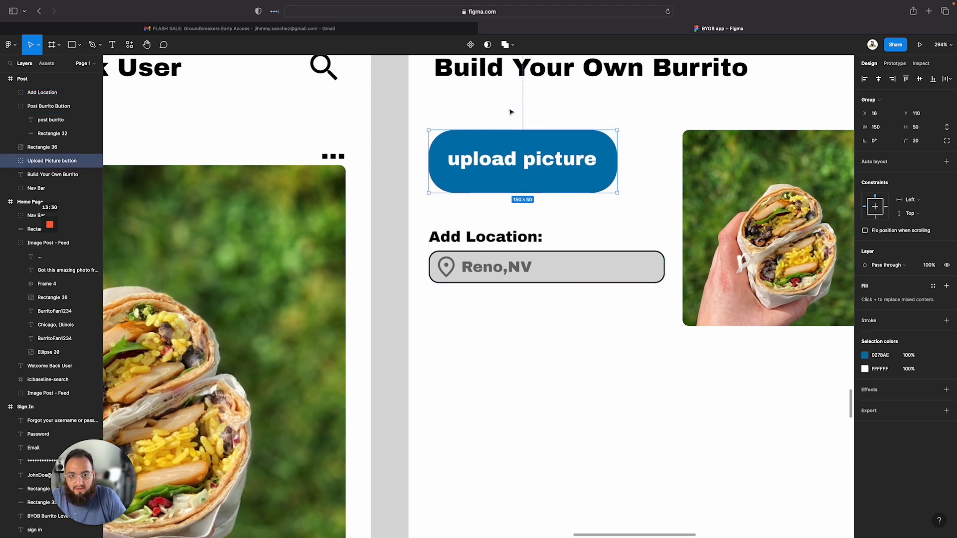
pyautogui.scroll(-10, 728, 375)
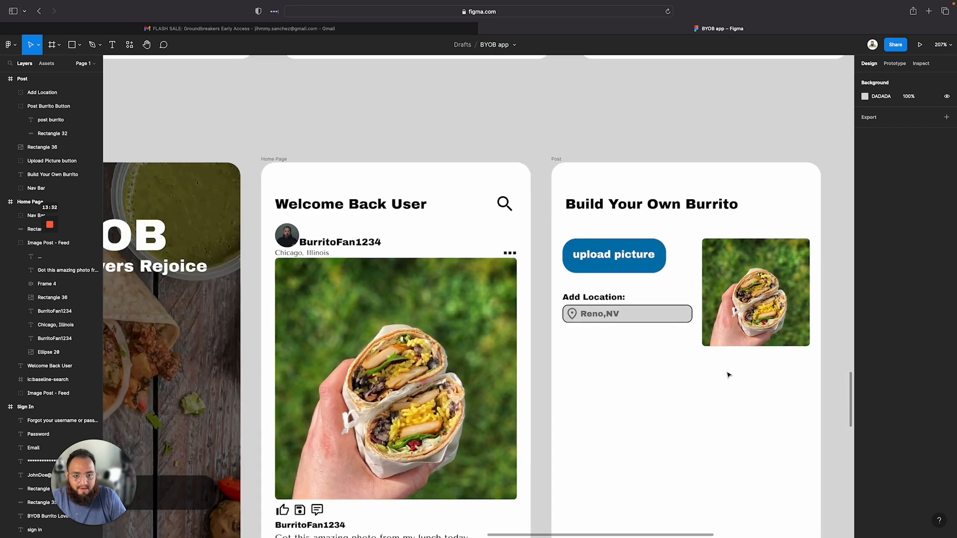
pyautogui.scroll(-5, 728, 375)
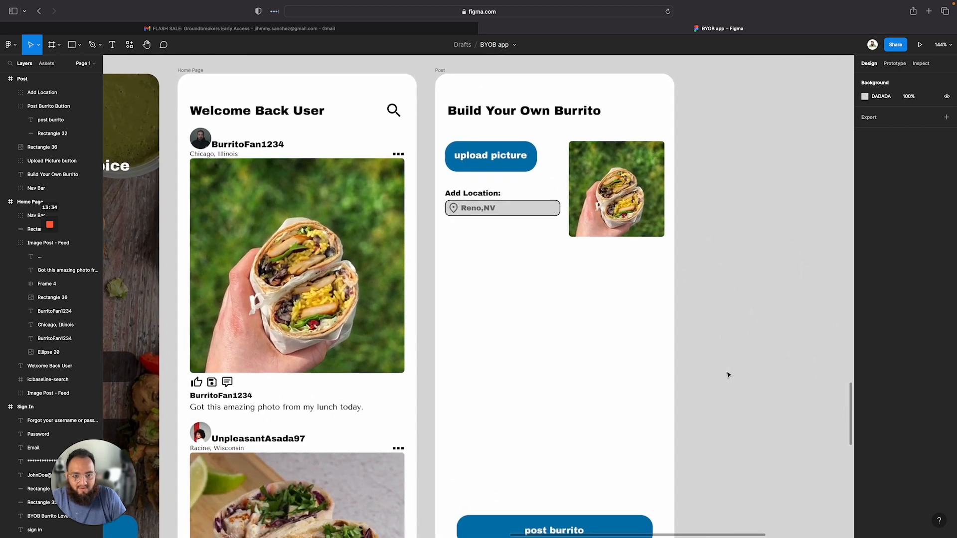
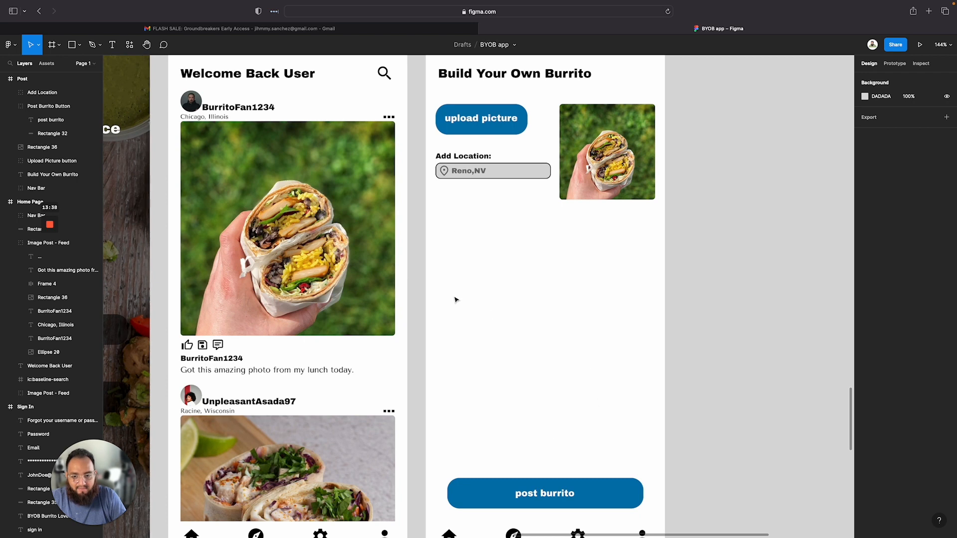
pyautogui.click(454, 156)
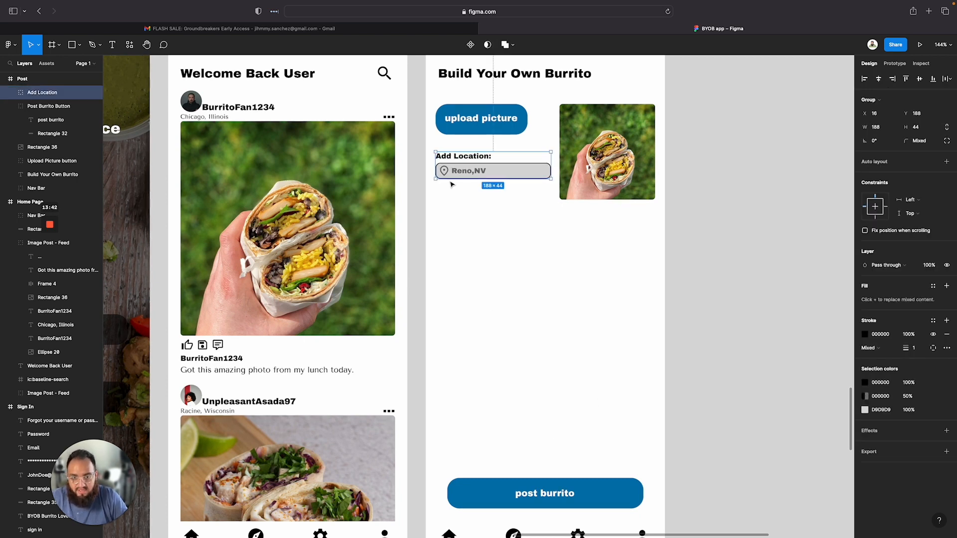
pyautogui.moveTo(451, 183); pyautogui.dragTo(452, 219)
pyautogui.press('super+z')
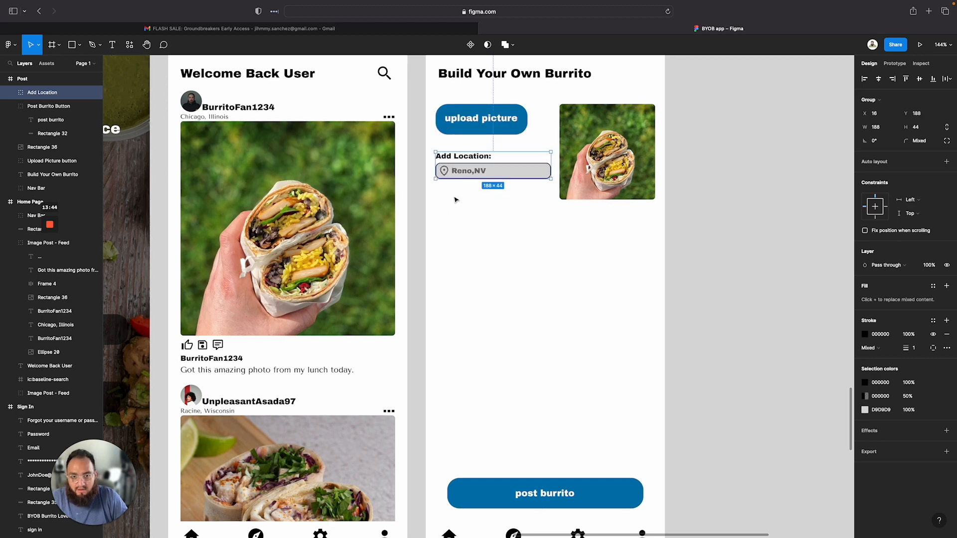
# Duplicate the Add Location label, move the copy below the location field, and change its text to Name:
pyautogui.click(471, 203)
pyautogui.doubleClick(470, 157)
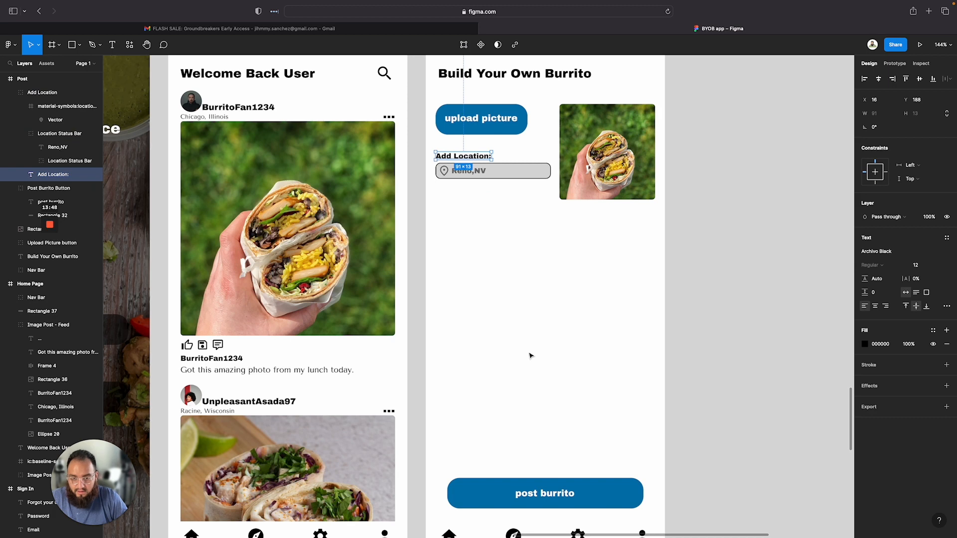
pyautogui.hotkey('ctrl', 'v')
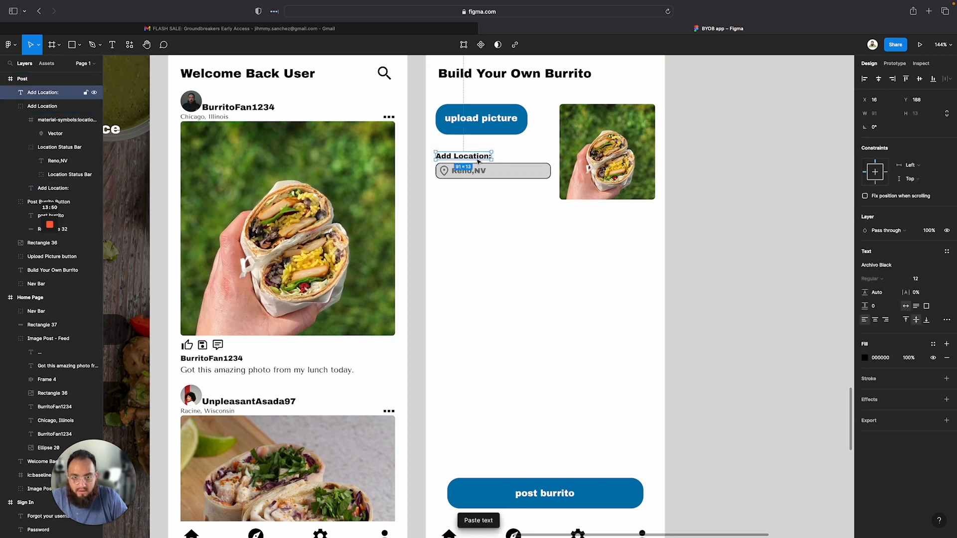
pyautogui.moveTo(478, 158); pyautogui.dragTo(479, 218)
pyautogui.doubleClick(479, 218)
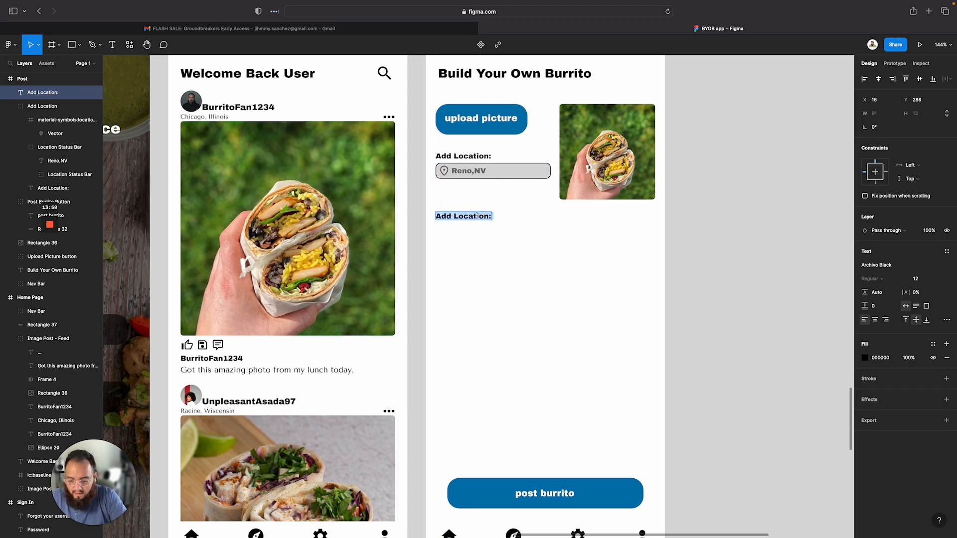
pyautogui.write('Name')
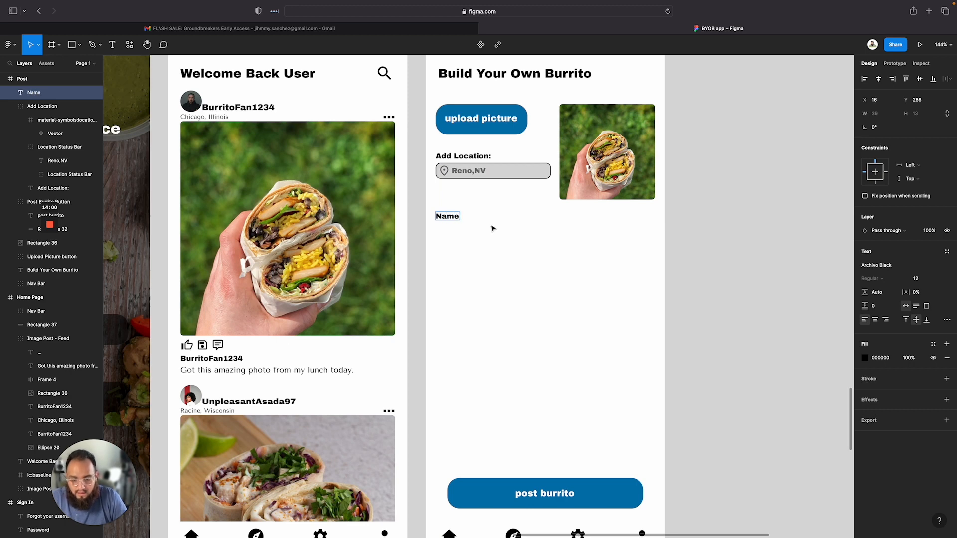
pyautogui.write(':')
pyautogui.press('Escape')
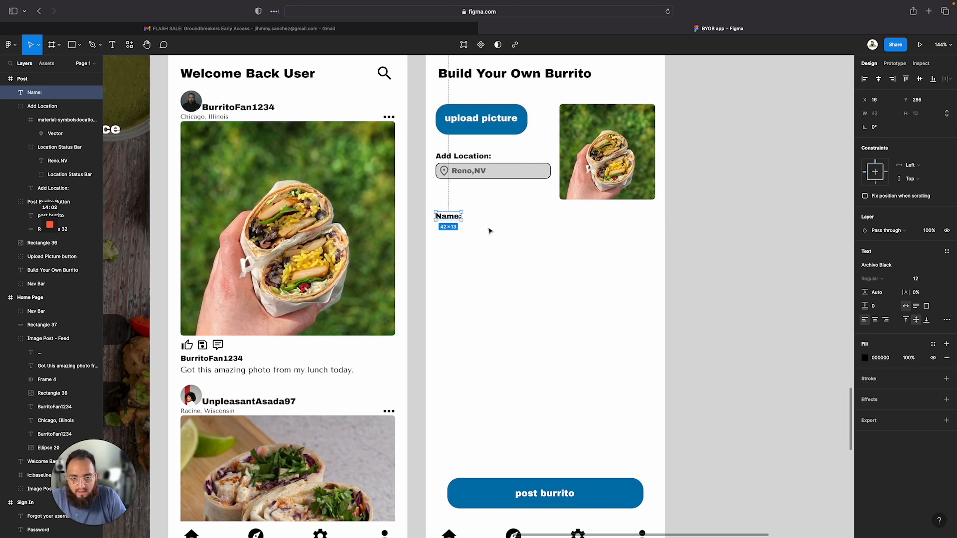
# Try moving the location status bar below the Name label, then undo the moves
pyautogui.click(504, 172)
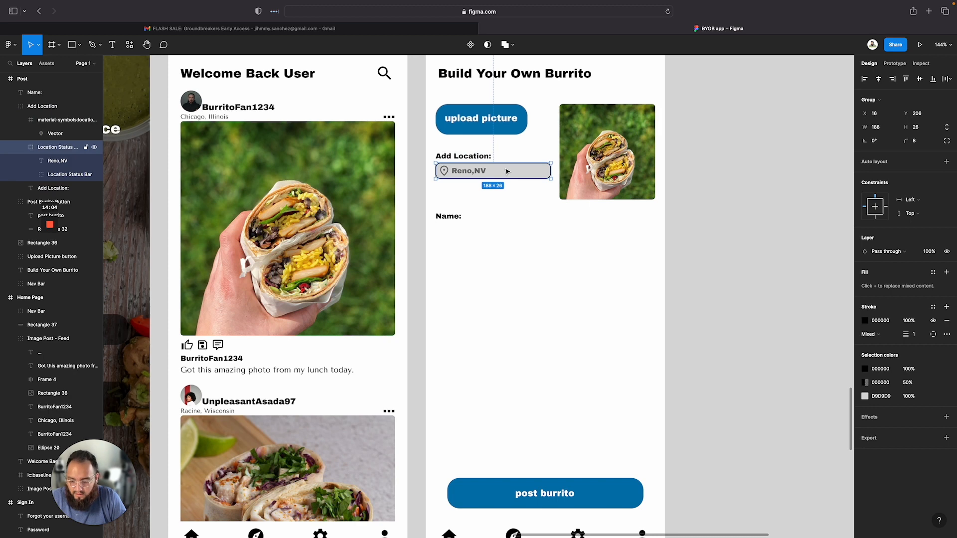
pyautogui.moveTo(507, 171); pyautogui.dragTo(507, 233)
pyautogui.click(494, 252)
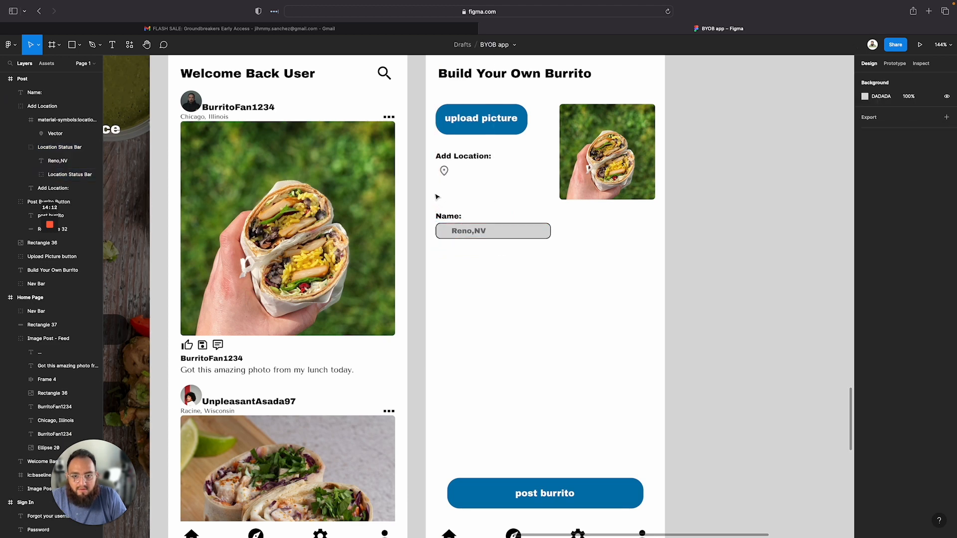
pyautogui.moveTo(438, 197); pyautogui.dragTo(460, 241)
pyautogui.click(473, 307)
pyautogui.press('super+z')
pyautogui.press('super+z')
pyautogui.press('super+z')
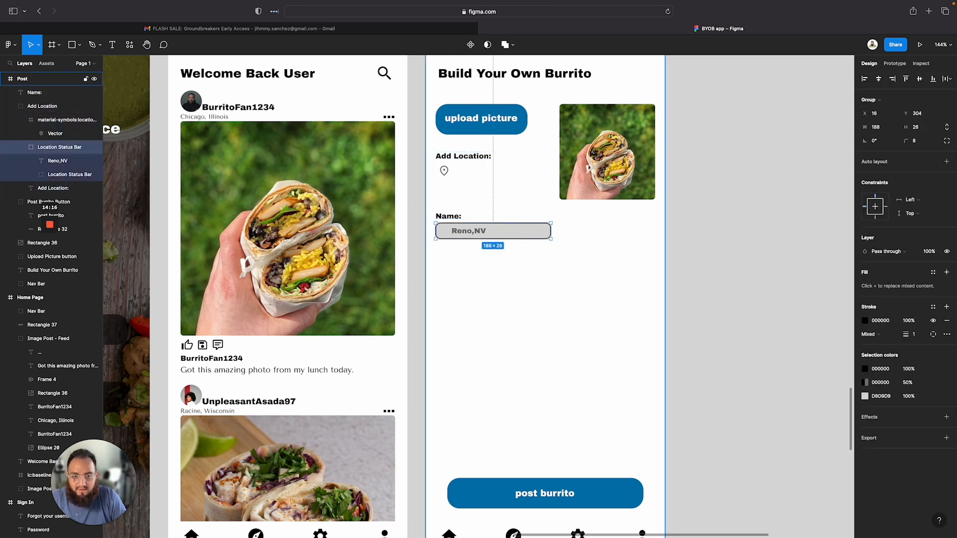
pyautogui.press('super+z')
pyautogui.click(481, 221)
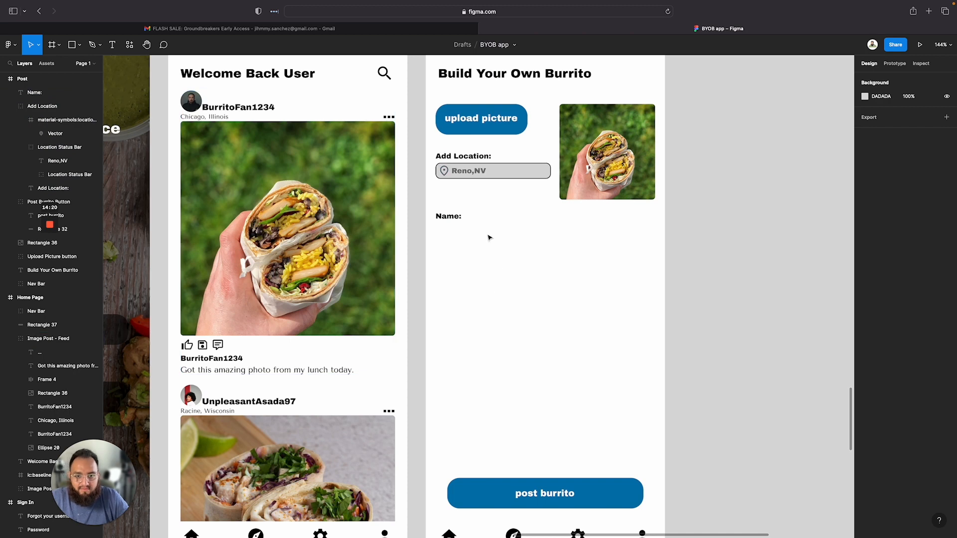
# Delete the duplicated Name: label below the location field
pyautogui.click(451, 217)
pyautogui.press('Delete')
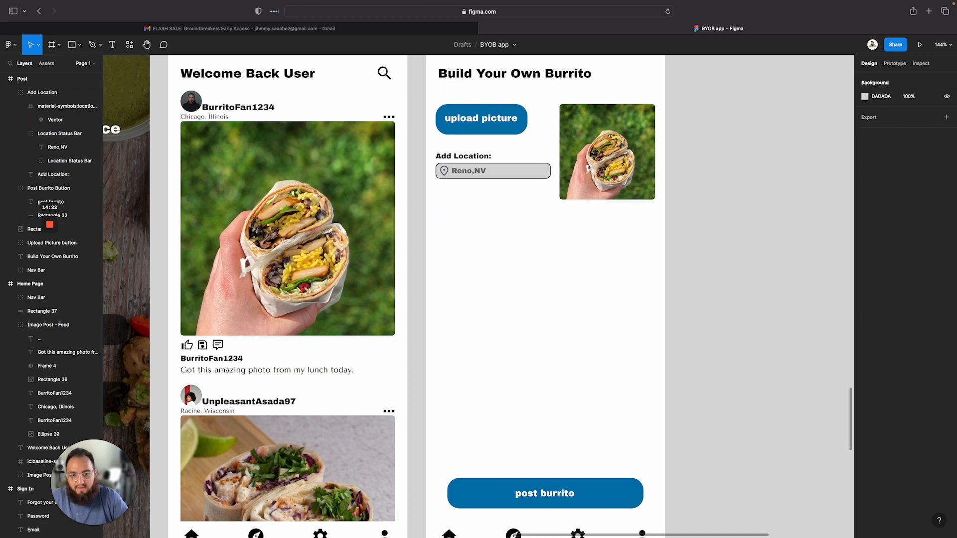
pyautogui.click(441, 159)
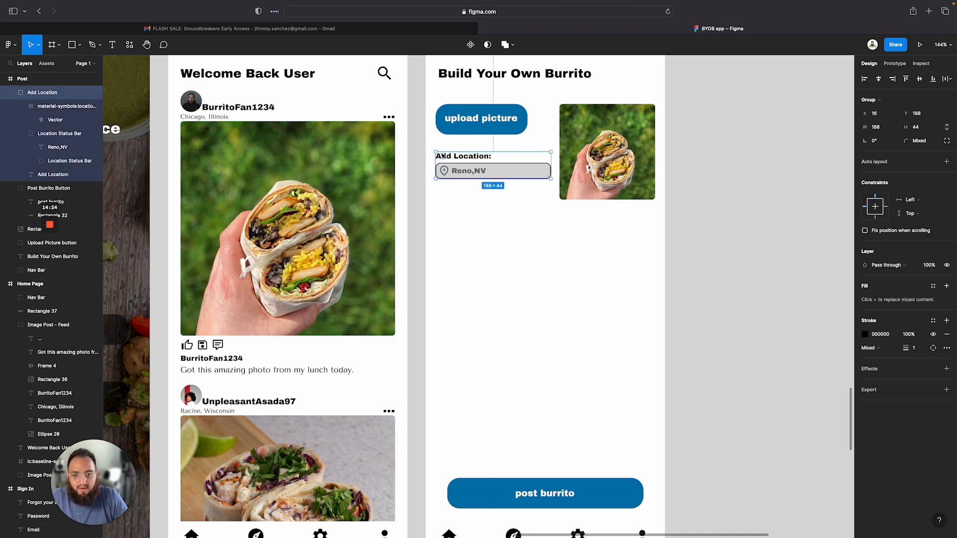
pyautogui.doubleClick(447, 159)
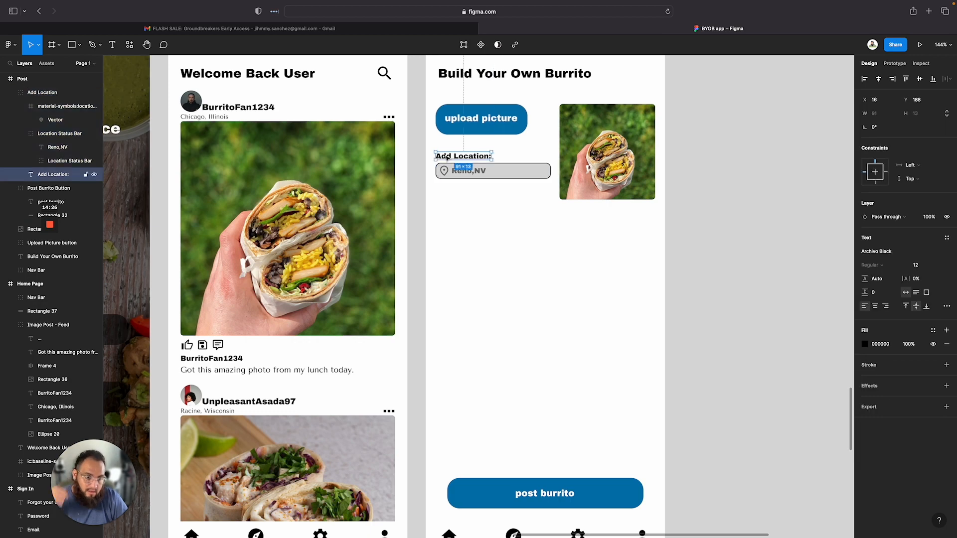
pyautogui.hscroll(-15, 469, 284)
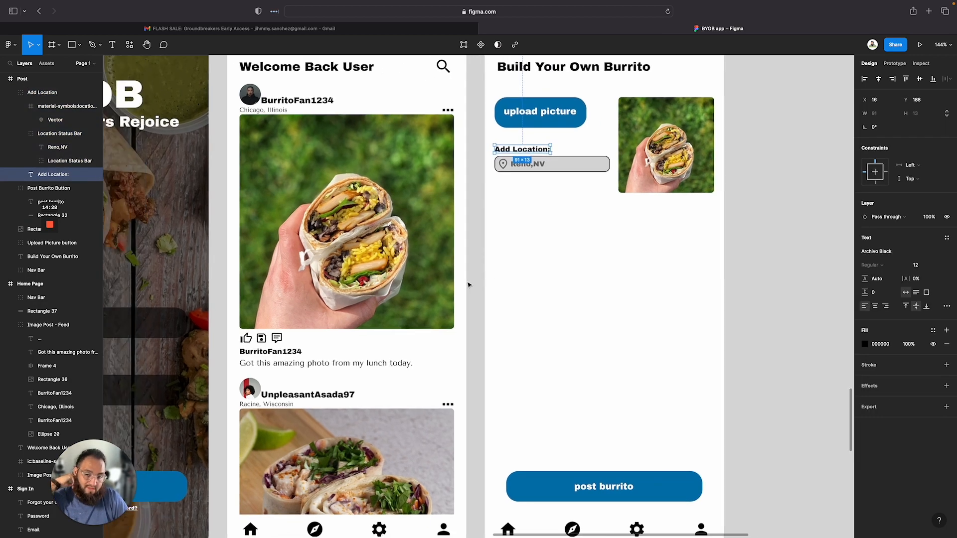
pyautogui.hscroll(-5, 467, 285)
pyautogui.scroll(-4, 468, 284)
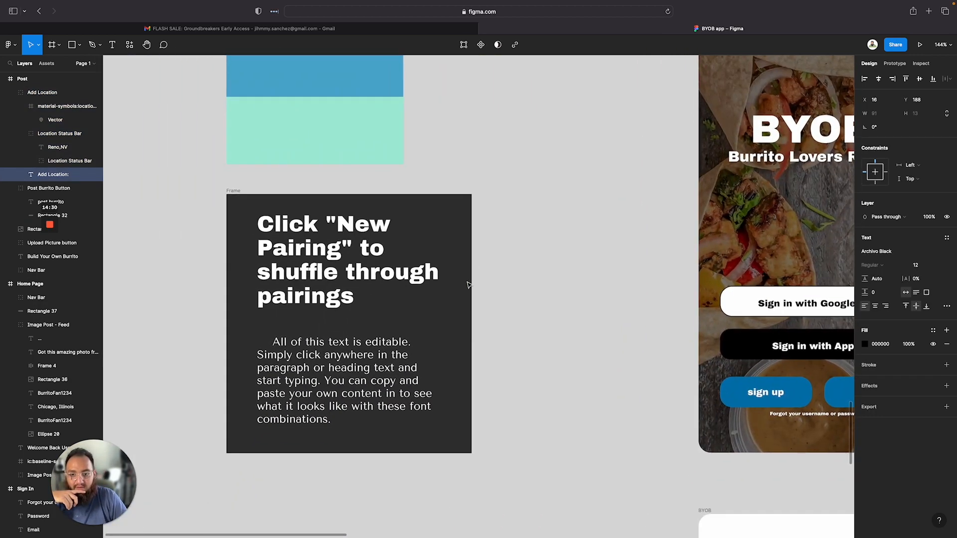
pyautogui.click(293, 263)
pyautogui.hscroll(20, 474, 327)
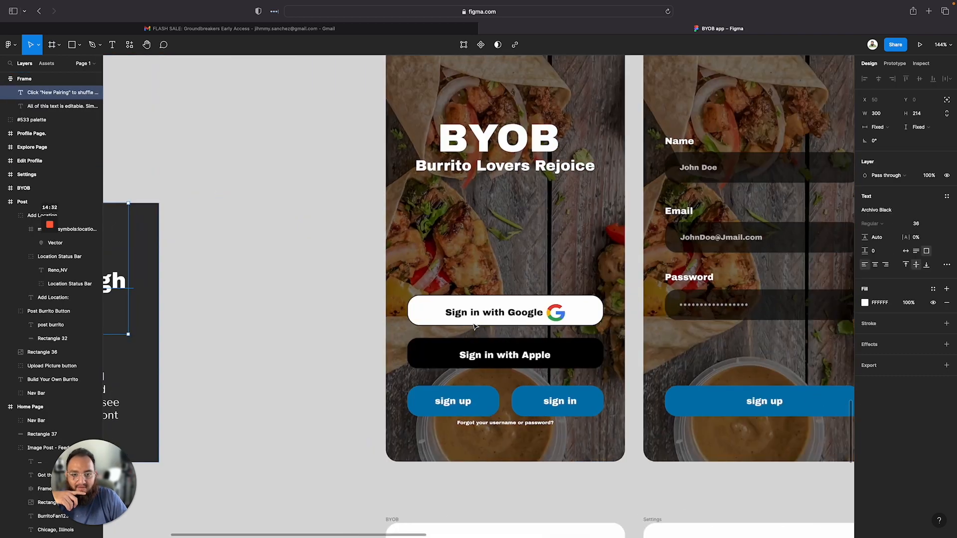
pyautogui.hscroll(-5, 474, 327)
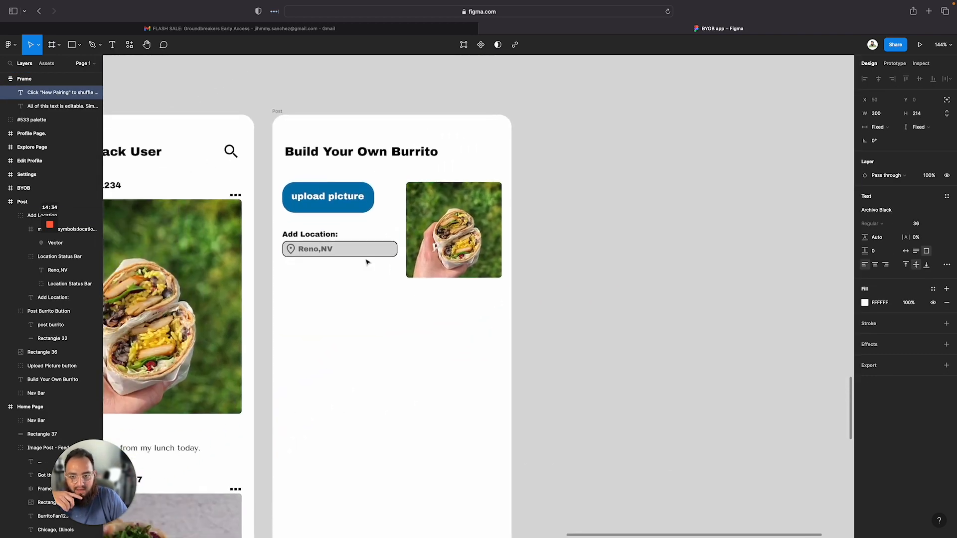
pyautogui.click(327, 236)
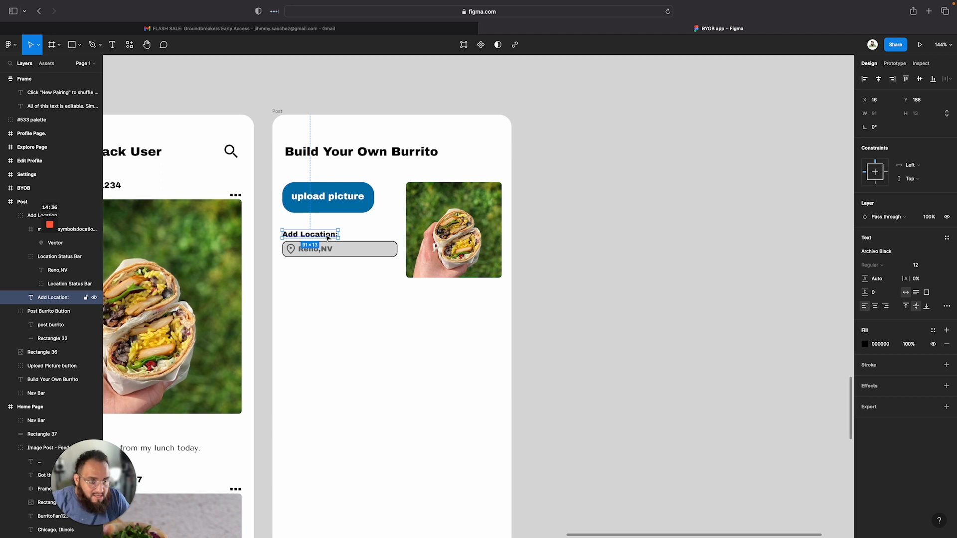
pyautogui.scroll(-2, 352, 399)
pyautogui.click(343, 374)
# Add a Name: text label and position it below the Add Location field
pyautogui.press('t')
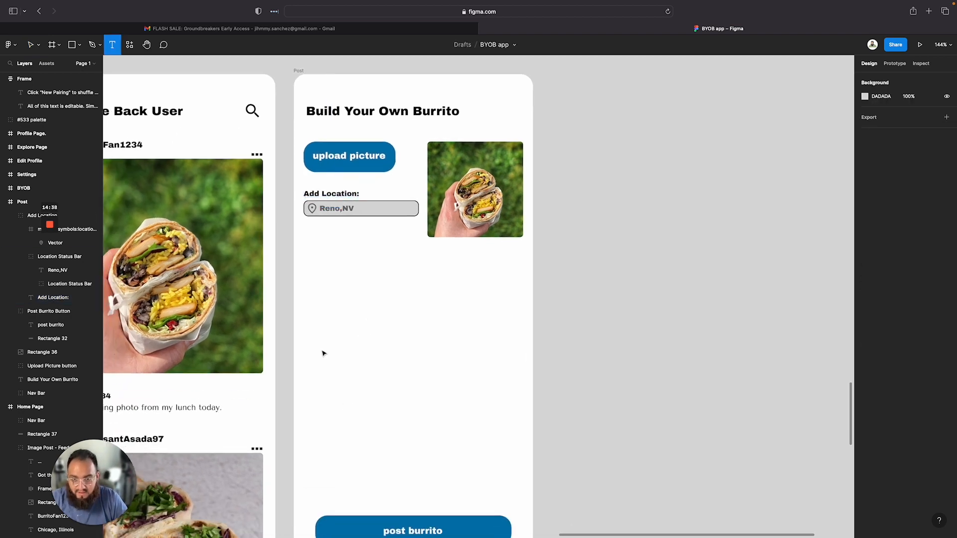
pyautogui.click(311, 330)
pyautogui.write('Name:')
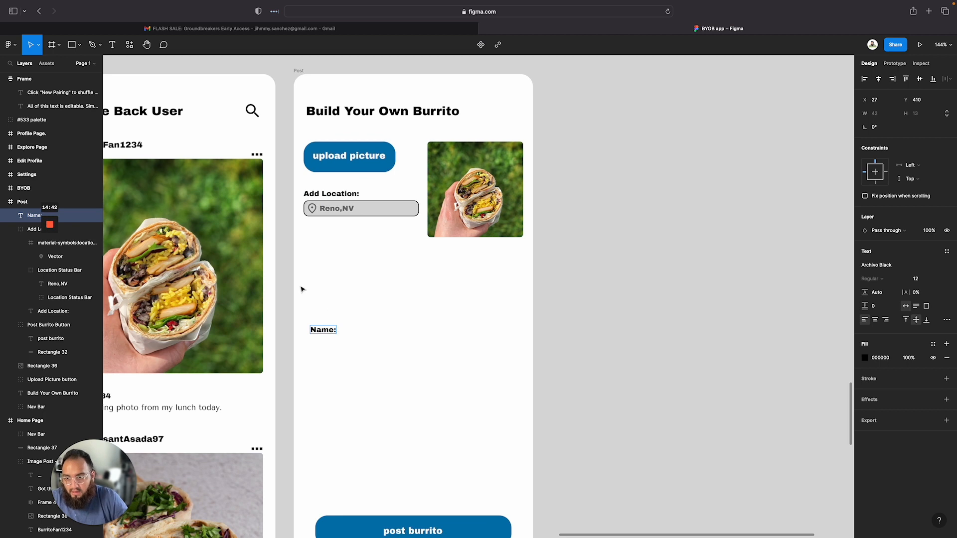
pyautogui.press('Escape')
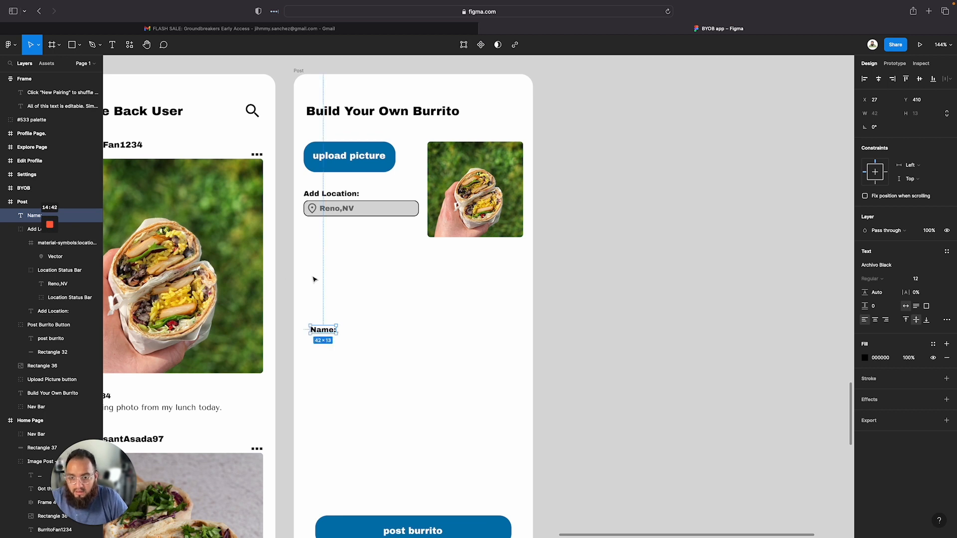
pyautogui.moveTo(330, 333); pyautogui.dragTo(323, 258)
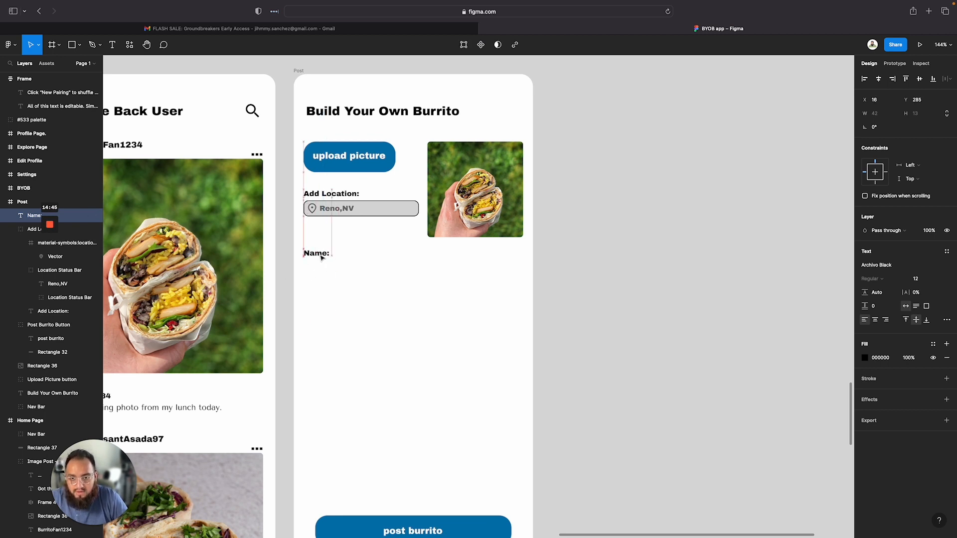
# Draw a grey input rectangle about 348 × 46 under the Name label with corner radius 8
pyautogui.click(336, 281)
pyautogui.press('r')
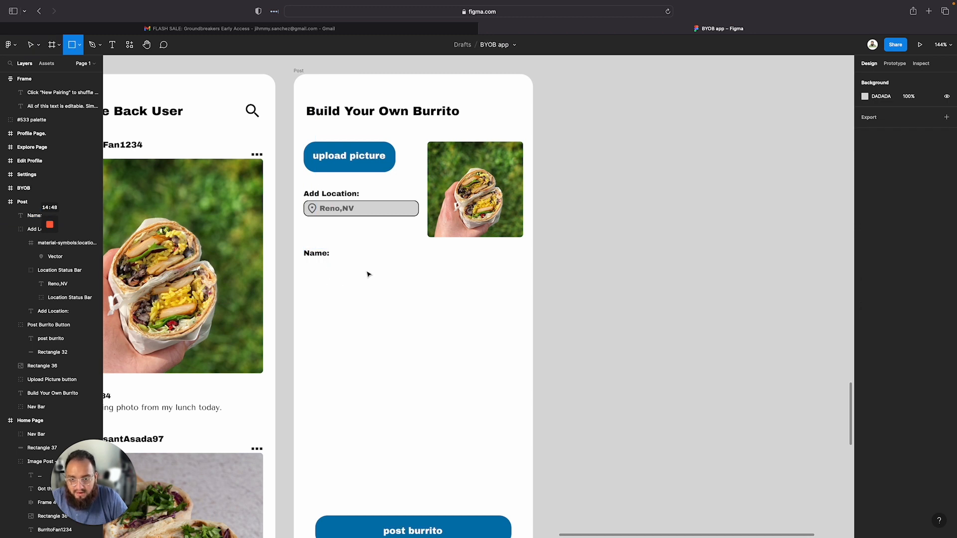
pyautogui.moveTo(304, 264)
pyautogui.mouseDown()
pyautogui.moveTo(456, 300)
pyautogui.moveTo(518, 293)
pyautogui.mouseUp()
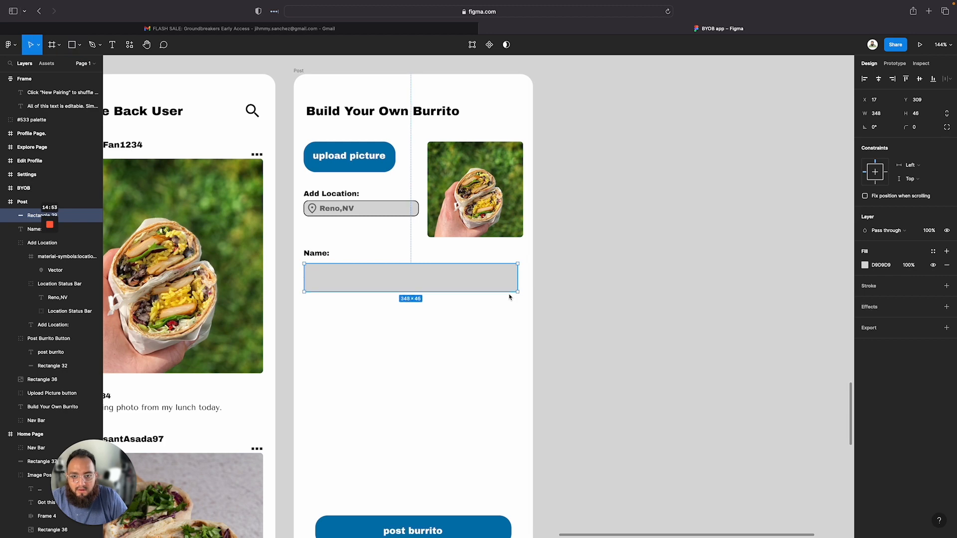
pyautogui.click(921, 131)
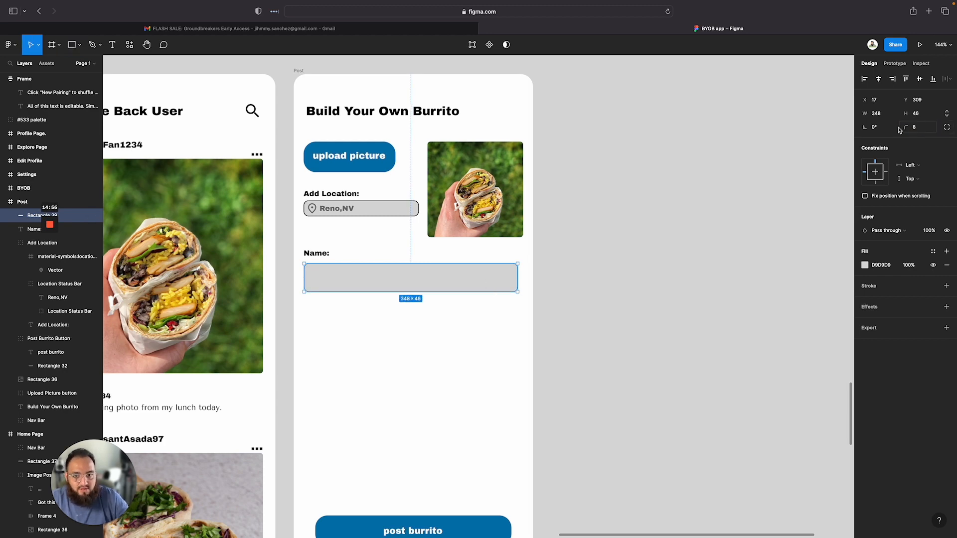
# Set the location status bar's height to 30
pyautogui.click(402, 209)
pyautogui.doubleClick(402, 208)
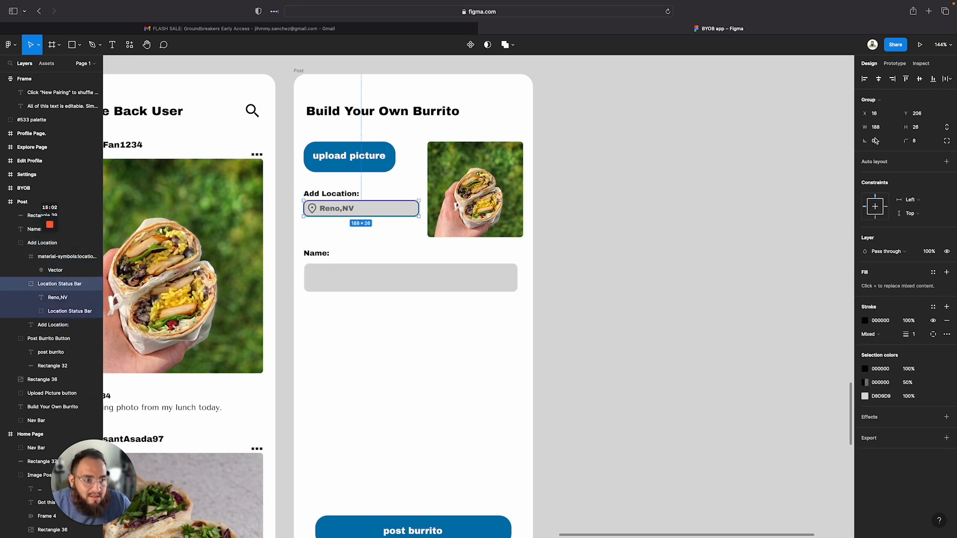
pyautogui.click(922, 129)
pyautogui.write('30')
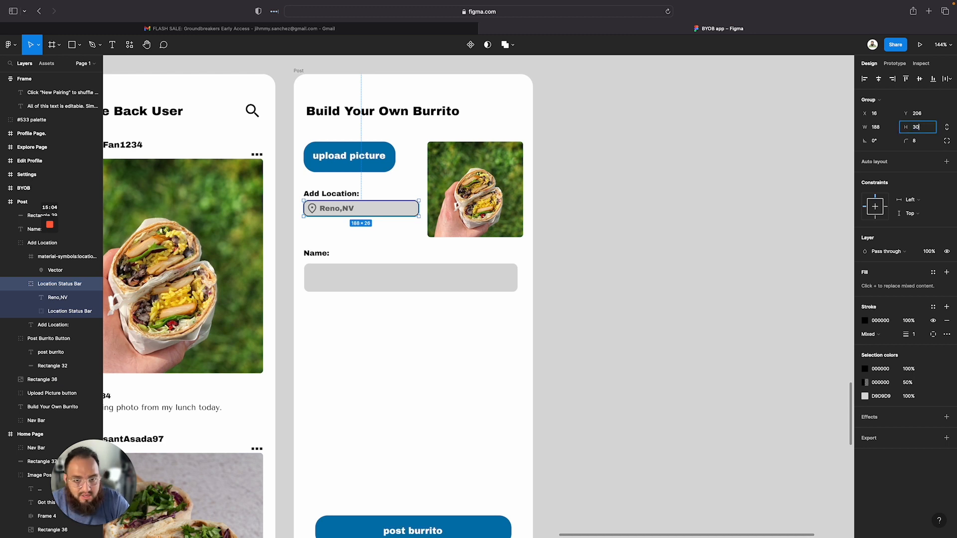
pyautogui.press('Return')
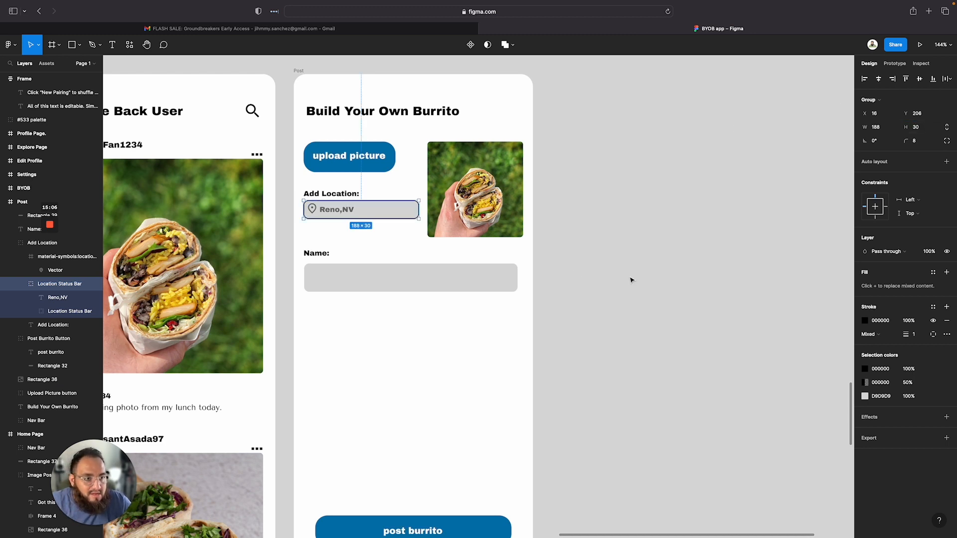
# Set the location status bar's width to 200
pyautogui.click(878, 128)
pyautogui.write('190')
pyautogui.press('Return')
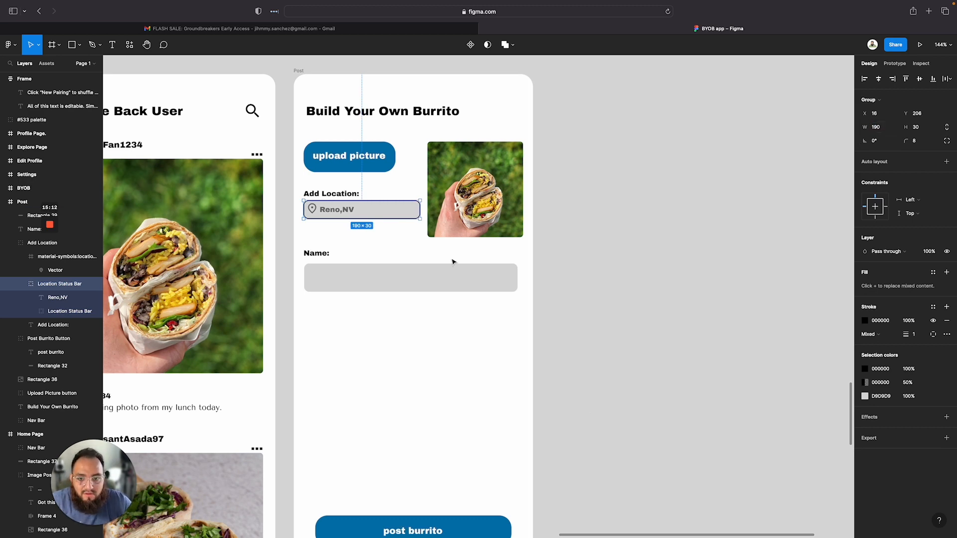
pyautogui.click(882, 129)
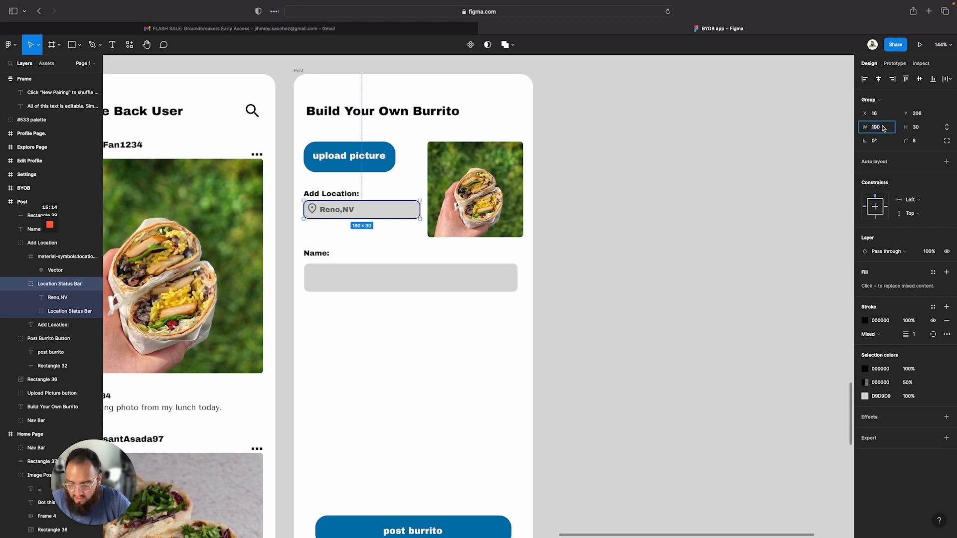
pyautogui.write('200')
pyautogui.press('Return')
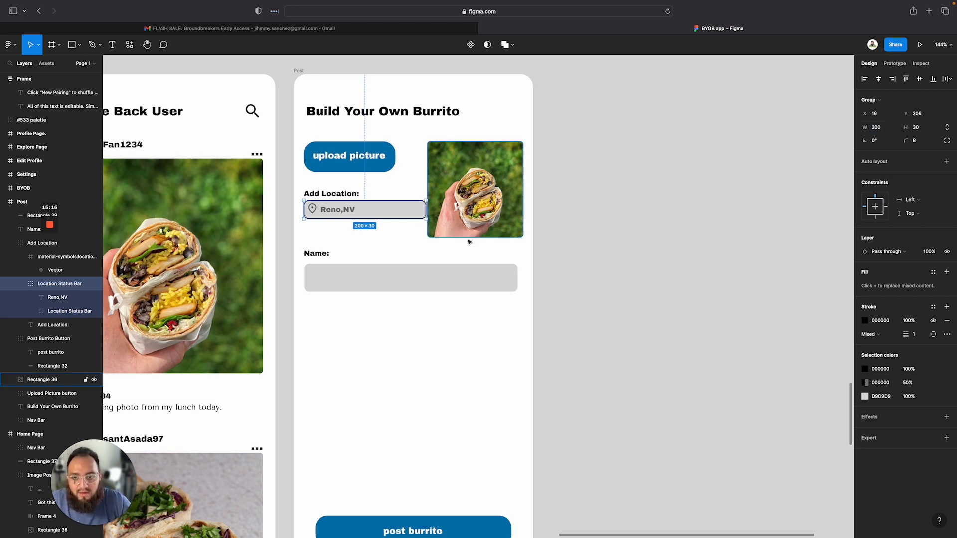
# Set the Add Location group's width to 190
pyautogui.click(379, 210)
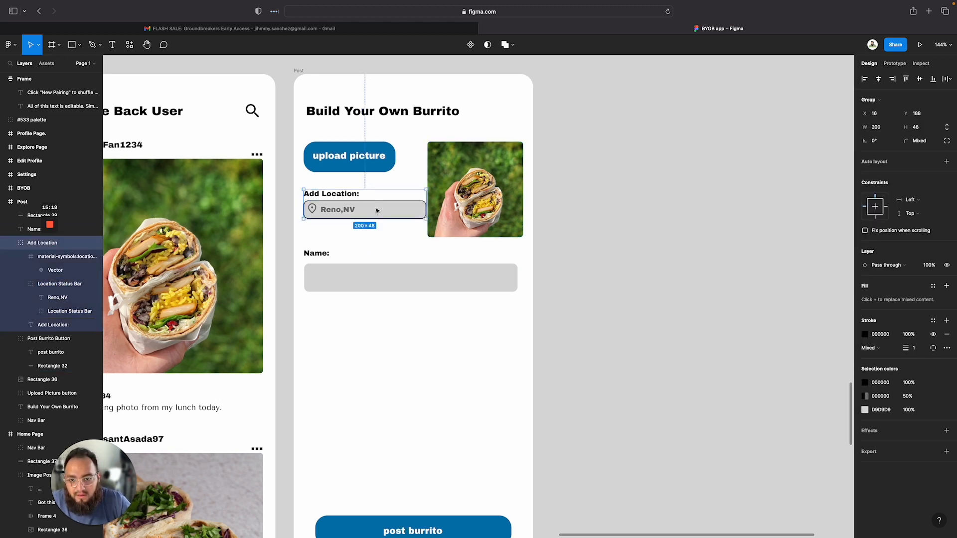
pyautogui.moveTo(379, 211); pyautogui.dragTo(378, 211)
pyautogui.click(876, 127)
pyautogui.write('190')
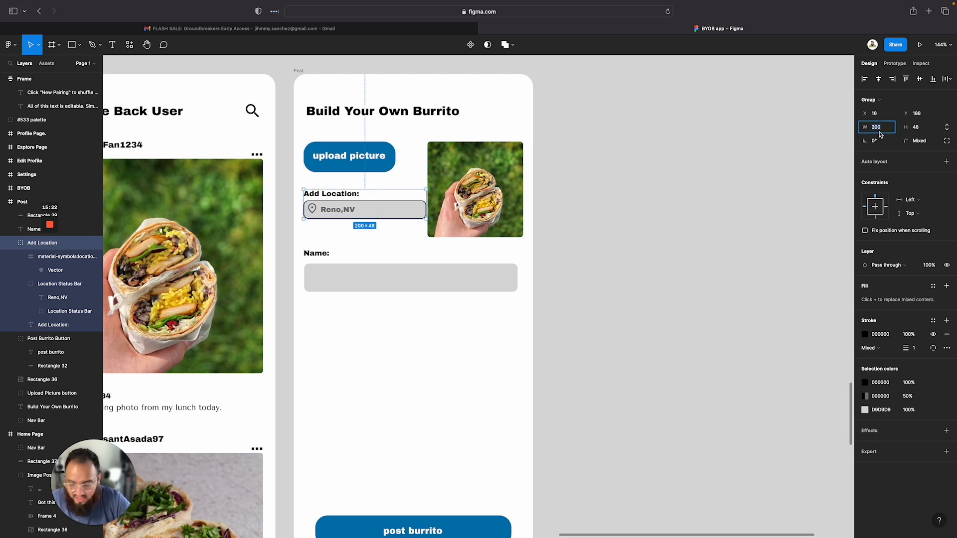
pyautogui.press('Return')
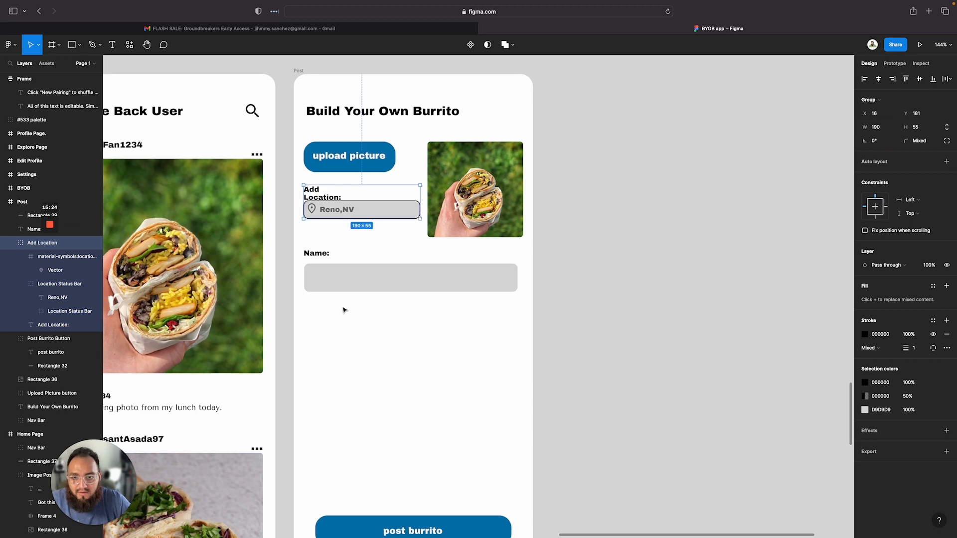
# Widen the "Add Location:" text box so the label fits on a single line
pyautogui.click(337, 230)
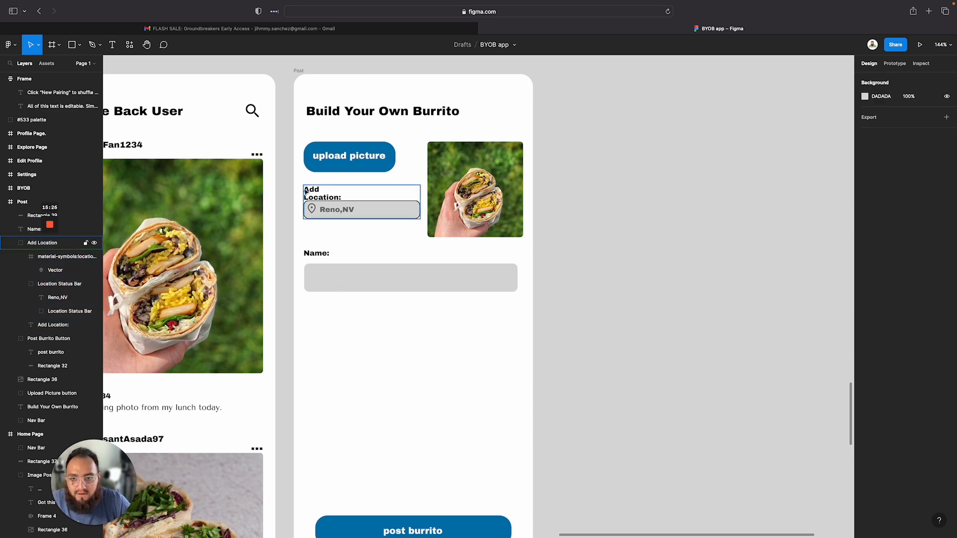
pyautogui.click(307, 191)
pyautogui.doubleClick(310, 192)
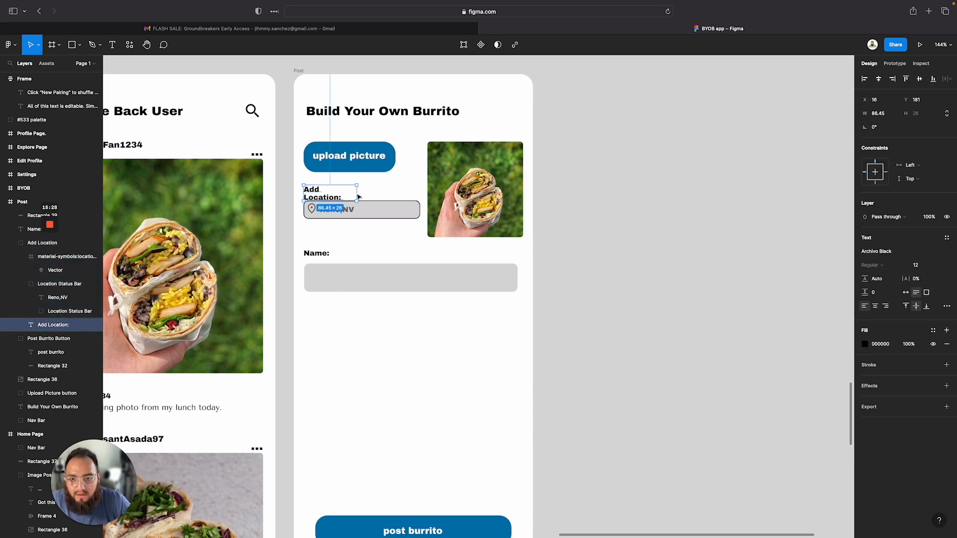
pyautogui.moveTo(357, 196); pyautogui.dragTo(367, 198)
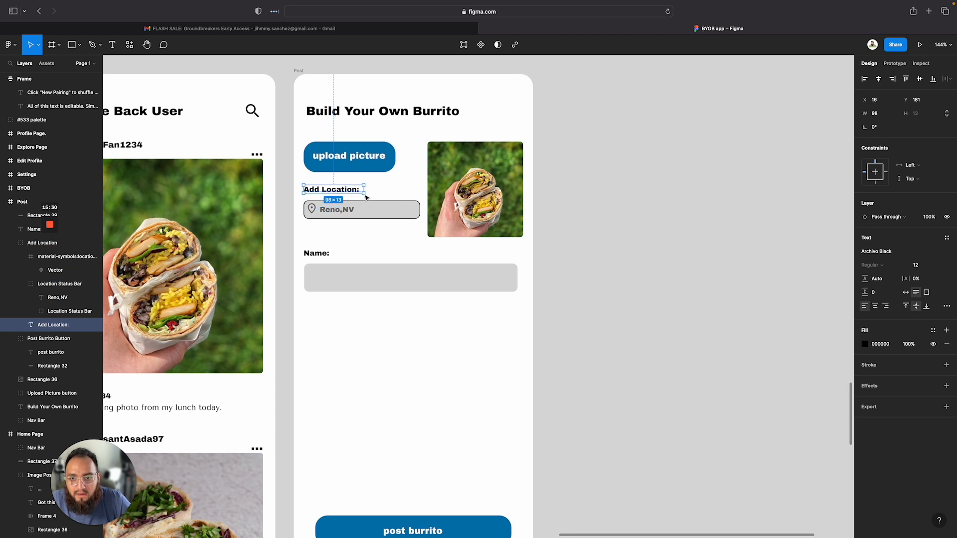
pyautogui.click(344, 250)
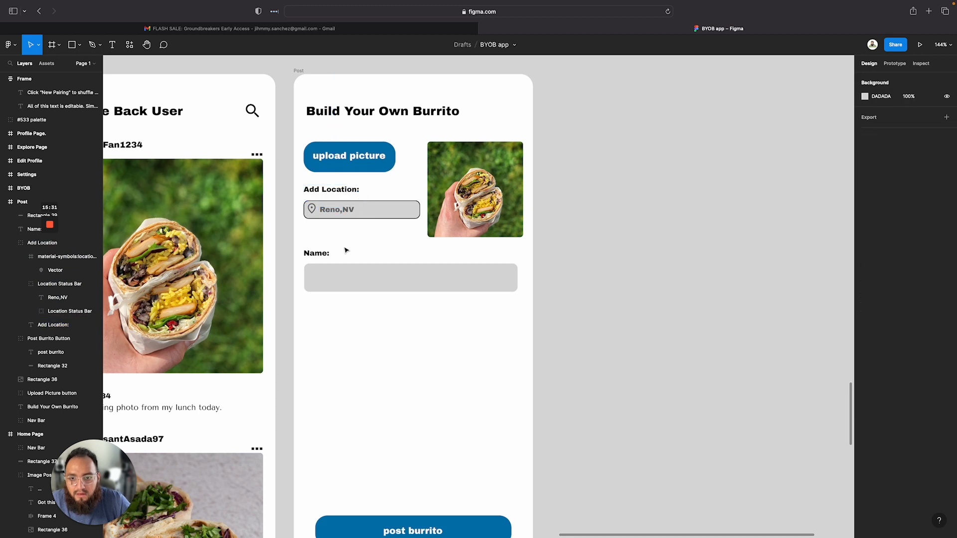
# Move the Add Location group down about 30 px, below the upload picture button
pyautogui.click(306, 190)
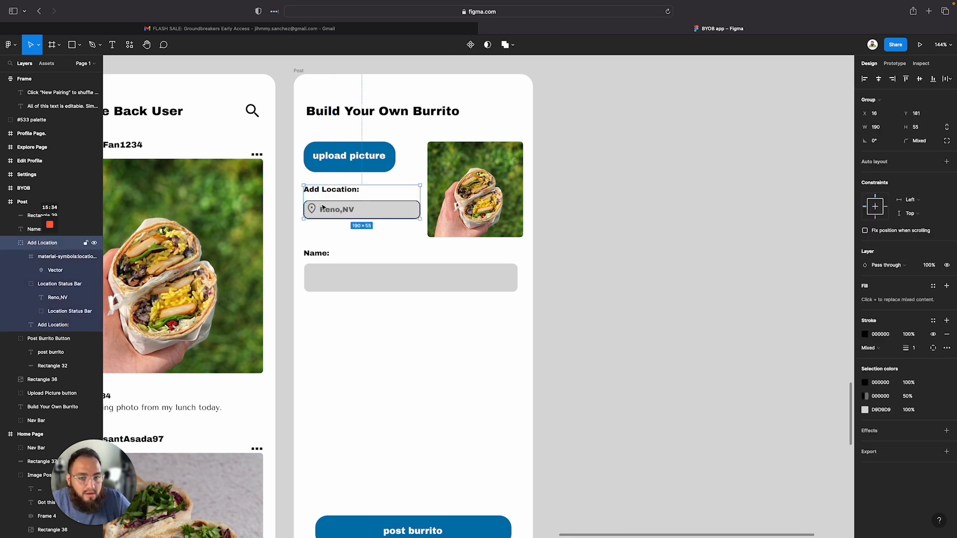
pyautogui.click(361, 262)
pyautogui.click(359, 208)
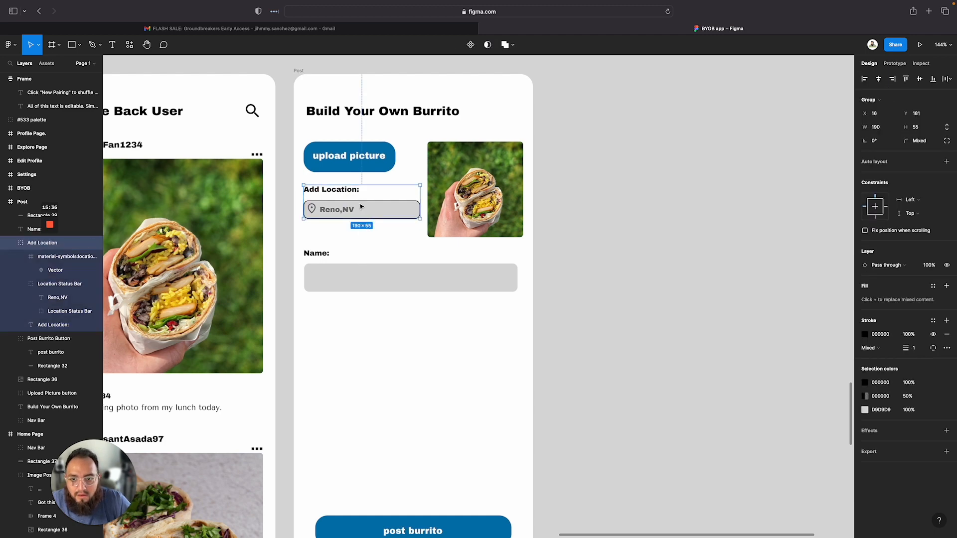
pyautogui.moveTo(361, 207); pyautogui.dragTo(364, 227)
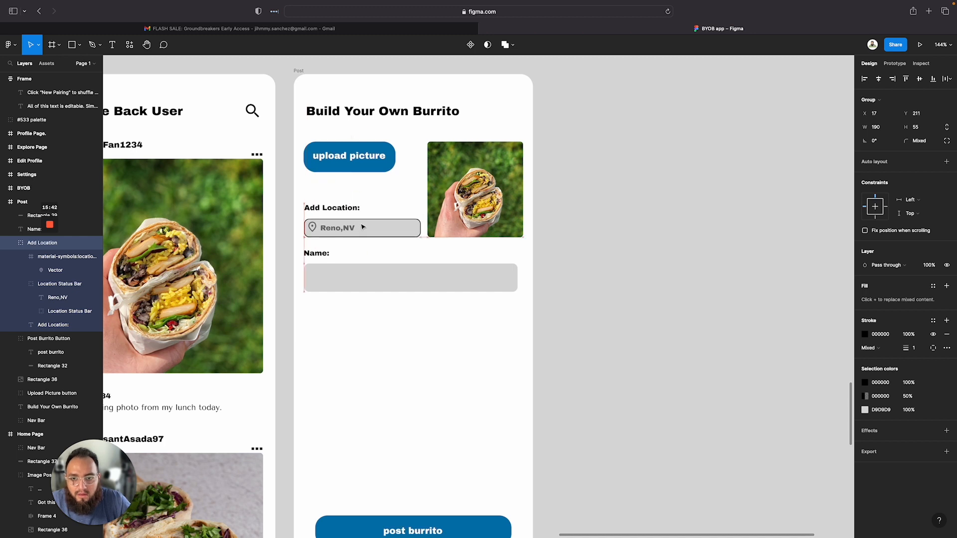
# Nudge the upload picture button slightly to the left
pyautogui.moveTo(362, 155); pyautogui.dragTo(359, 154)
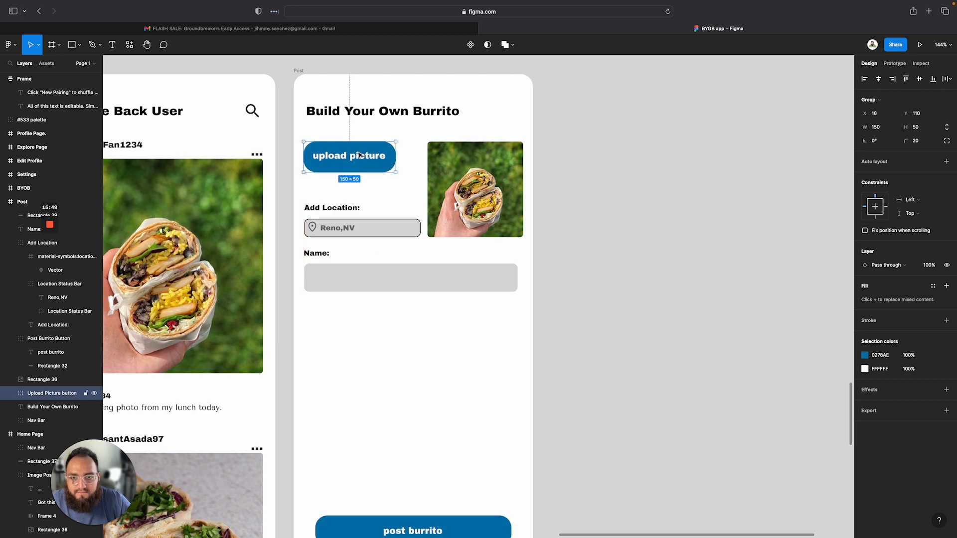
pyautogui.click(586, 334)
# Set the vertical spacing between the Name label and its input field to 10
pyautogui.scroll(-2, 356, 267)
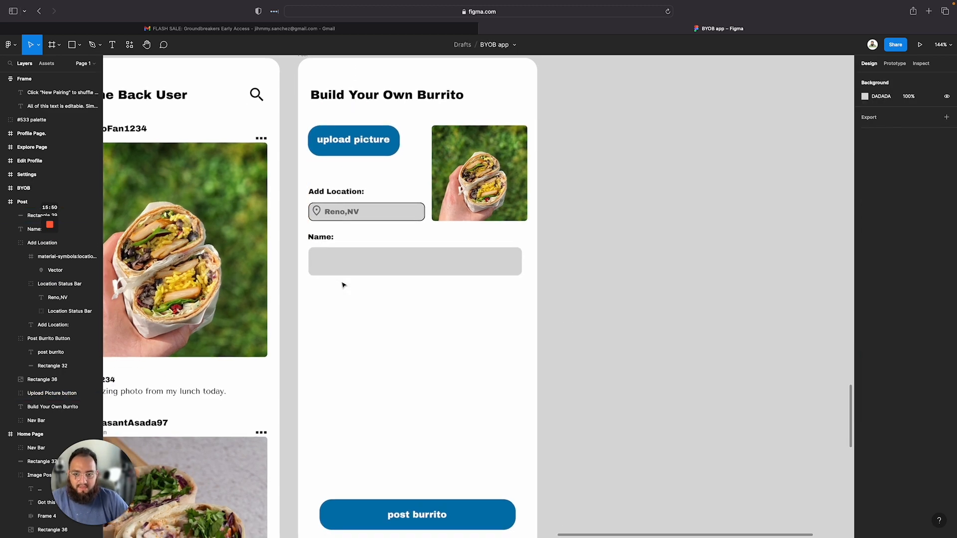
pyautogui.moveTo(308, 231); pyautogui.dragTo(325, 254)
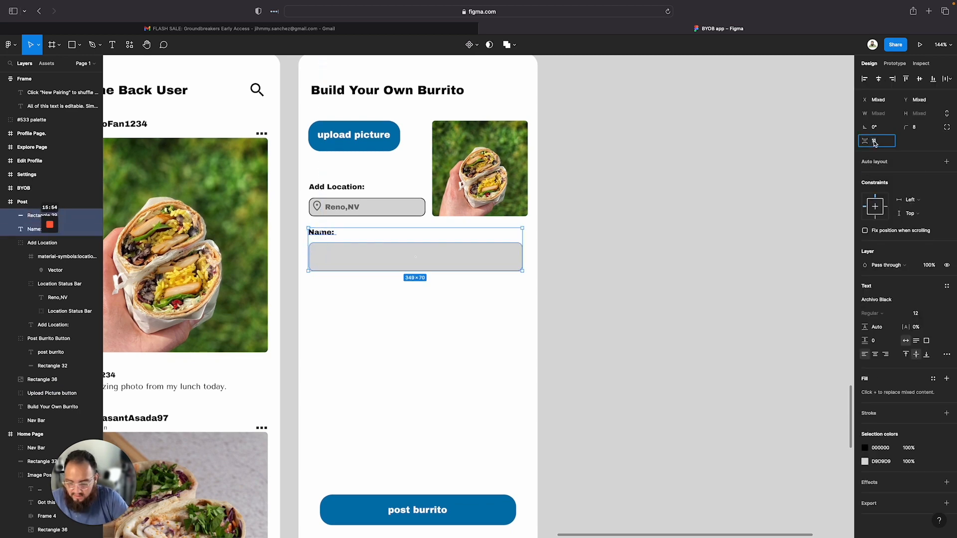
pyautogui.write('10')
pyautogui.press('Return')
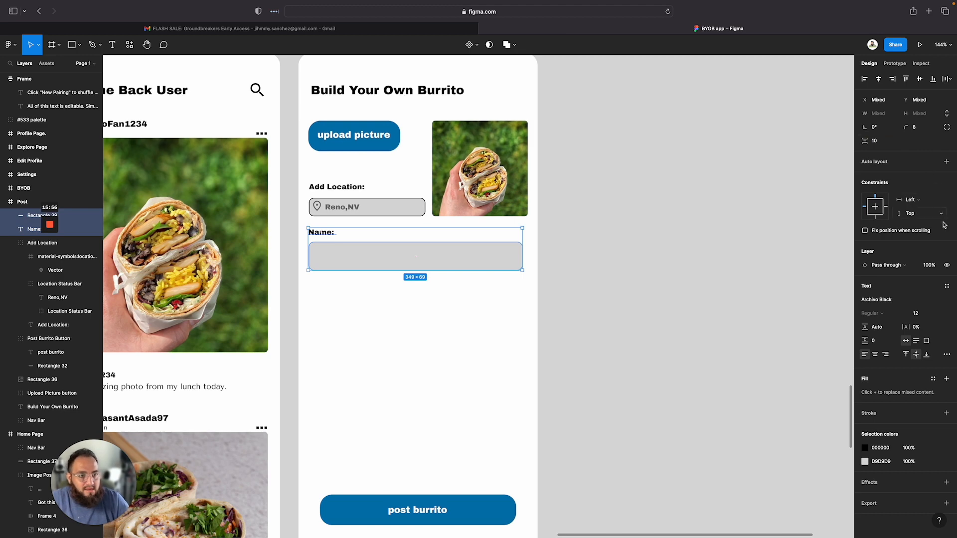
pyautogui.click(347, 425)
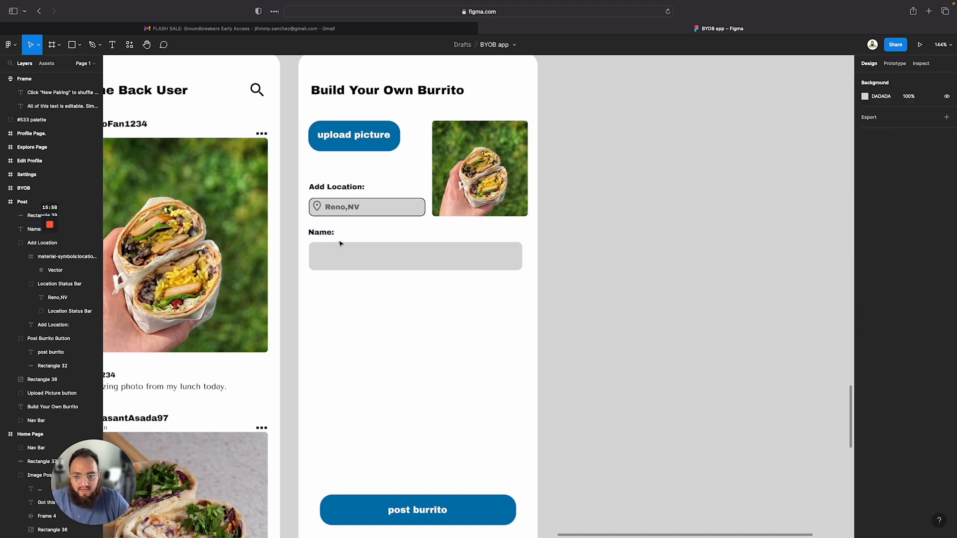
# Add a black stroke to the Name input rectangle
pyautogui.click(342, 260)
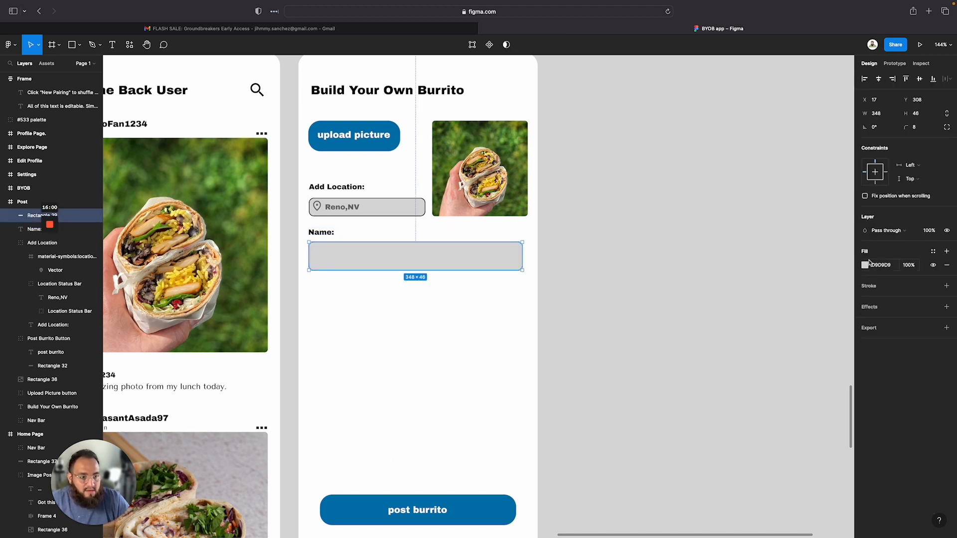
pyautogui.click(870, 288)
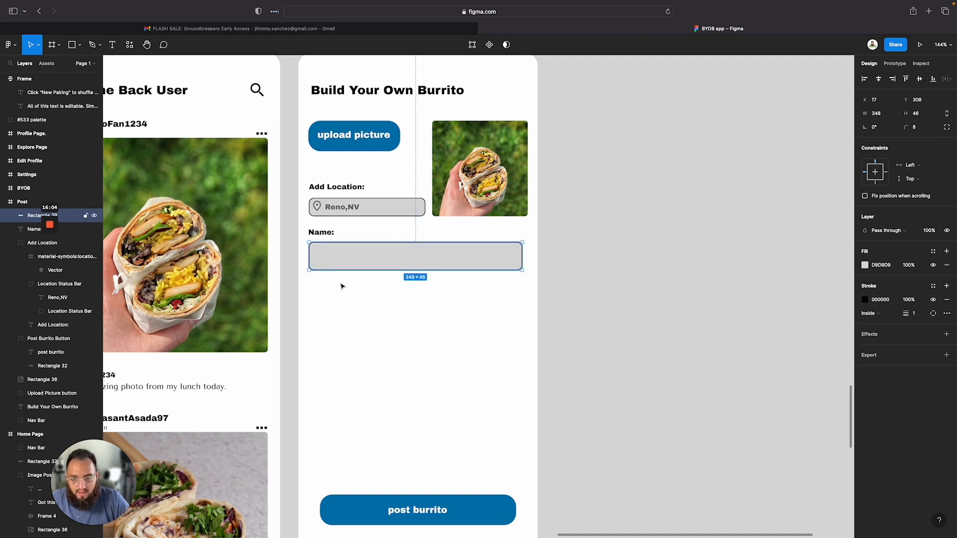
pyautogui.click(353, 325)
pyautogui.click(343, 257)
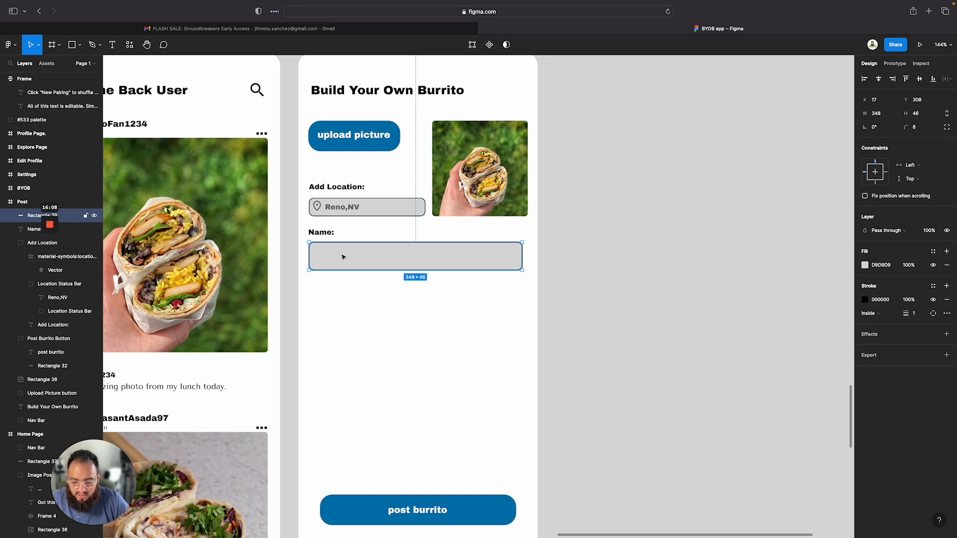
# Add placeholder text "Super Fabulous Asada Burrito" inside the Name input field
pyautogui.press('t')
pyautogui.click(341, 254)
pyautogui.write('asdasd')
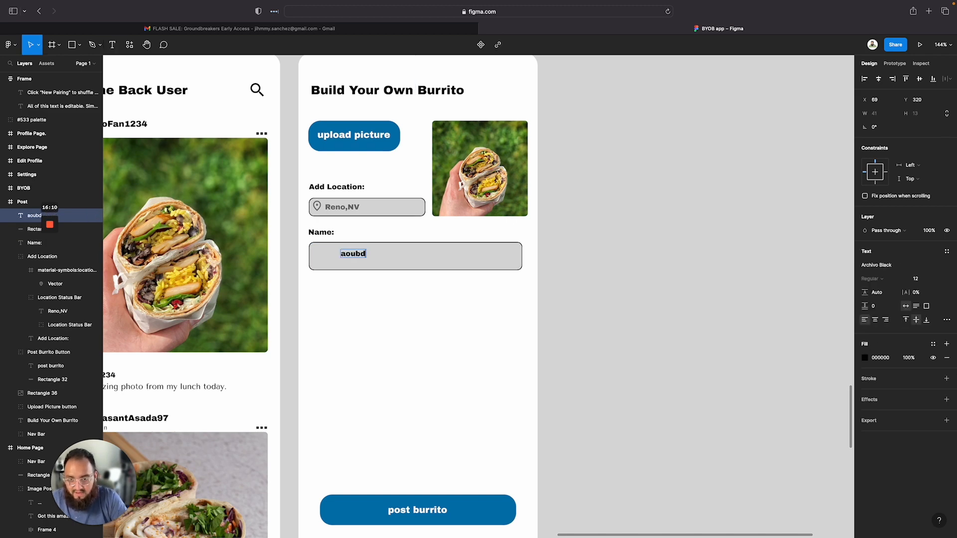
pyautogui.press('BackSpace')
pyautogui.press('BackSpace')
pyautogui.press('BackSpace')
pyautogui.press('BackSpace')
pyautogui.press('BackSpace')
pyautogui.press('BackSpace')
pyautogui.write('Supe')
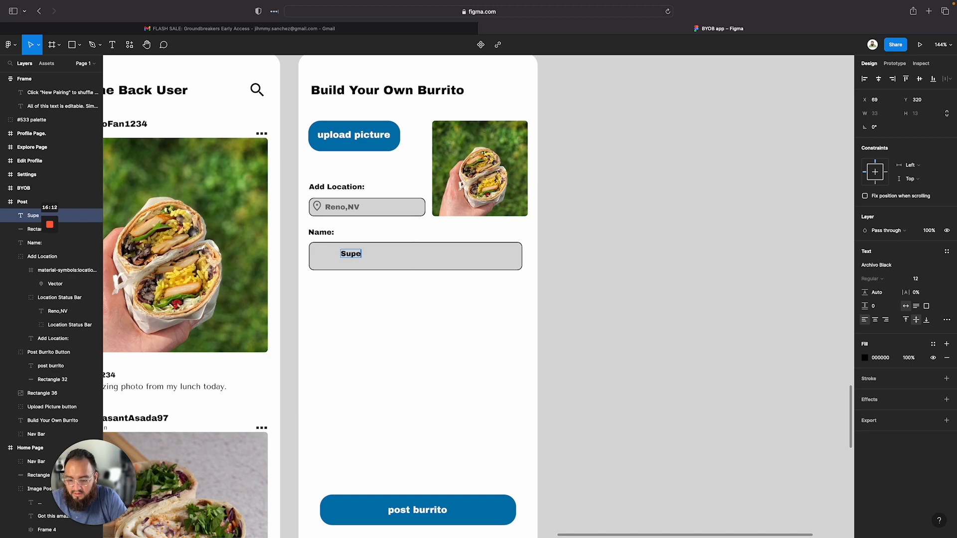
pyautogui.write('r Fabulous')
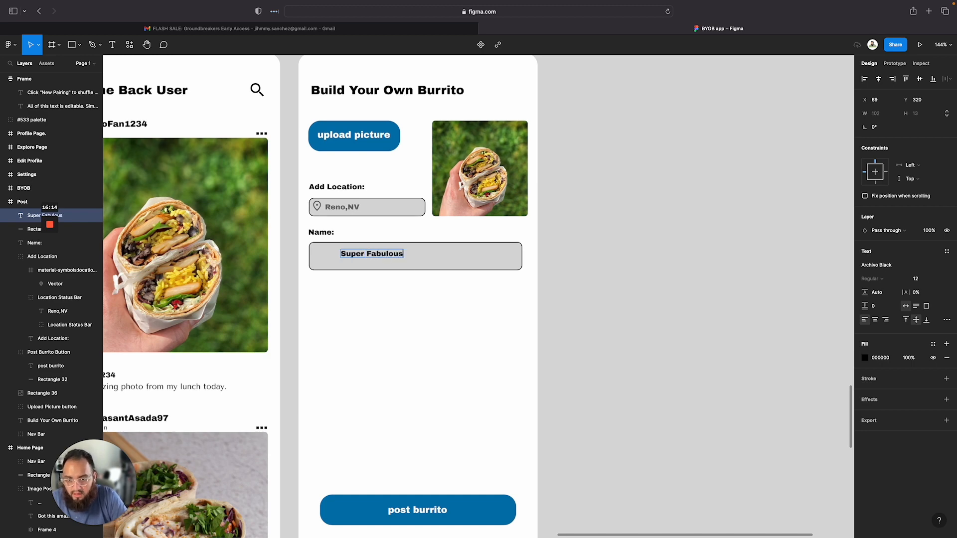
pyautogui.write(' Asada Burrito')
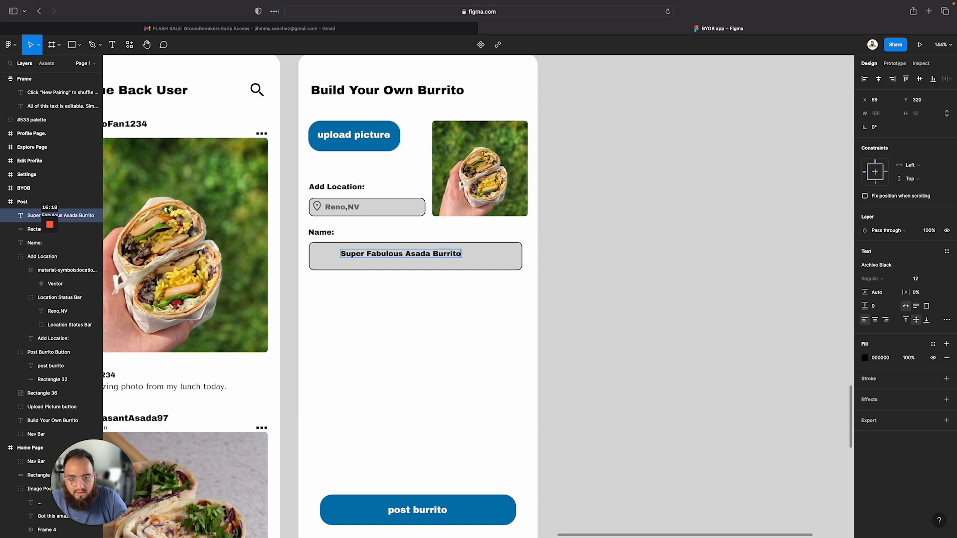
# Move the placeholder text toward the left edge of the Name field
pyautogui.tripleClick(360, 254)
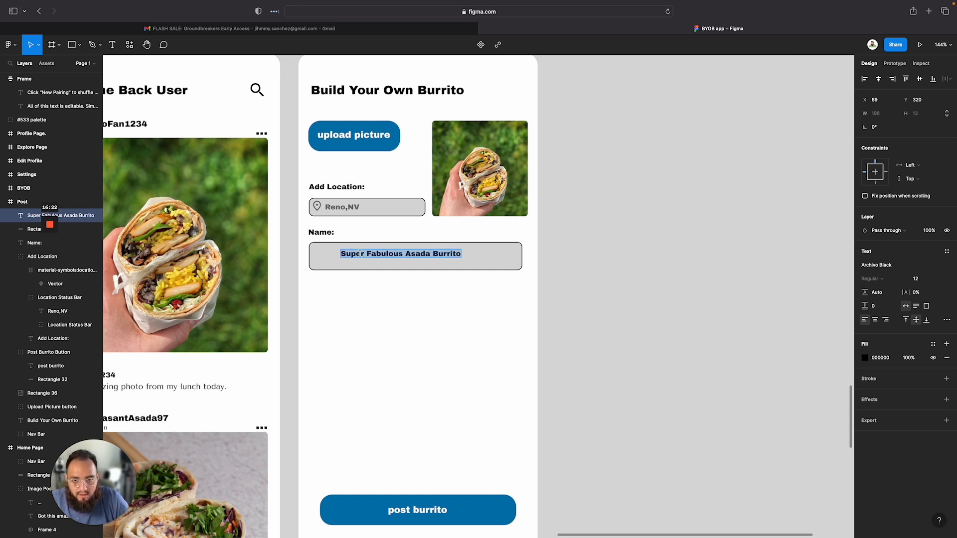
pyautogui.press('Escape')
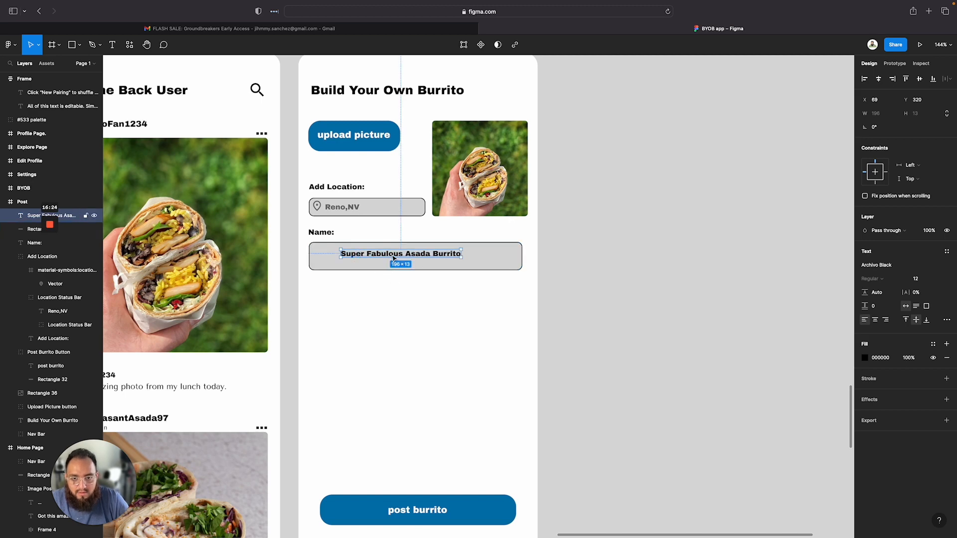
pyautogui.moveTo(397, 259); pyautogui.dragTo(372, 259)
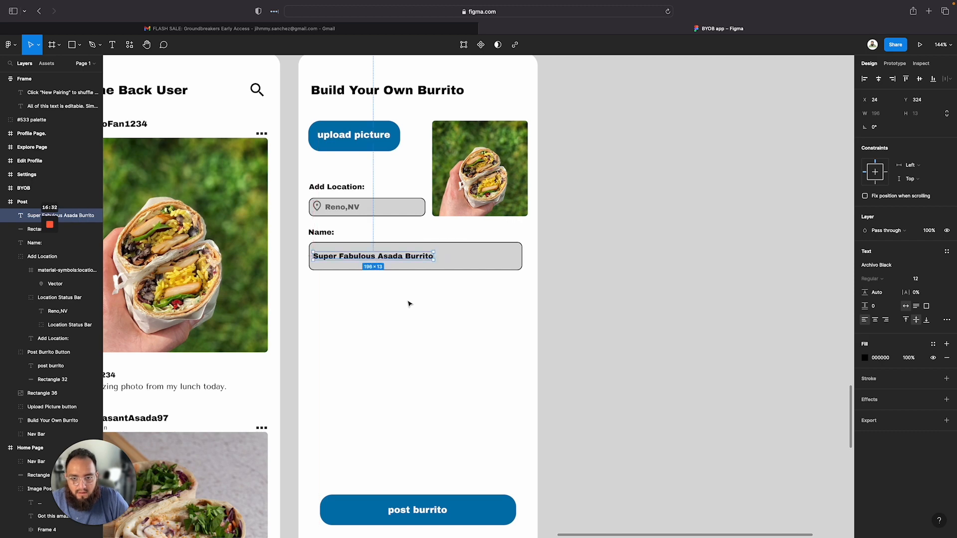
# Set the placeholder text's fill opacity to 50%
pyautogui.doubleClick(407, 256)
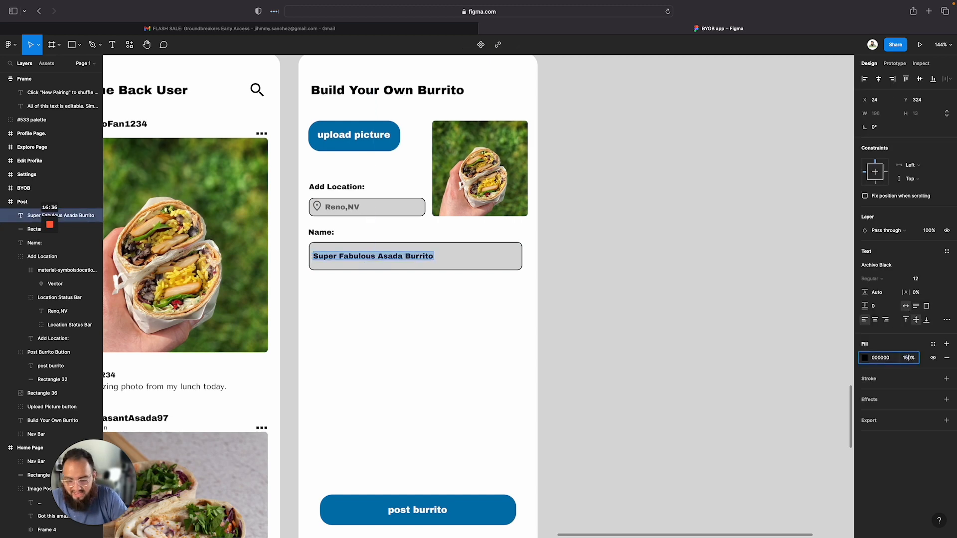
pyautogui.press('Escape')
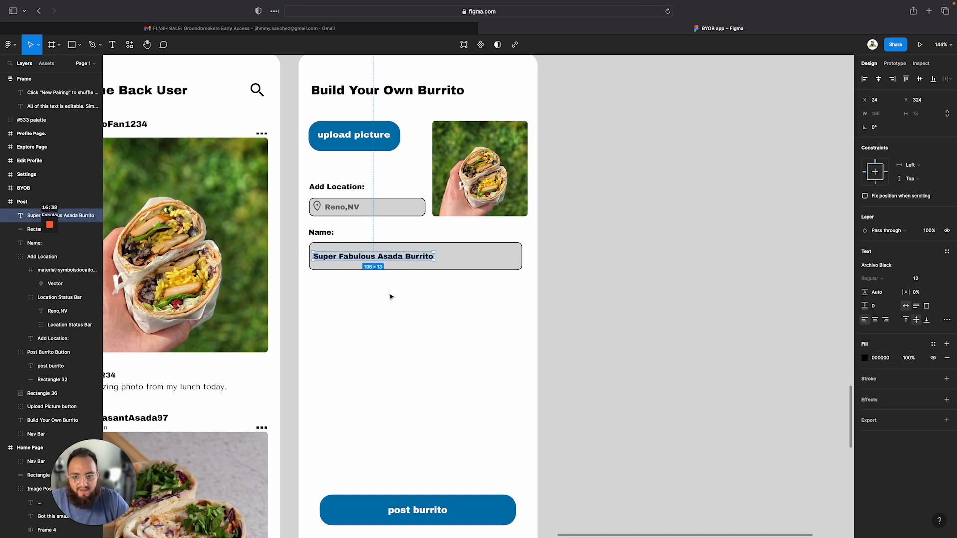
pyautogui.doubleClick(382, 255)
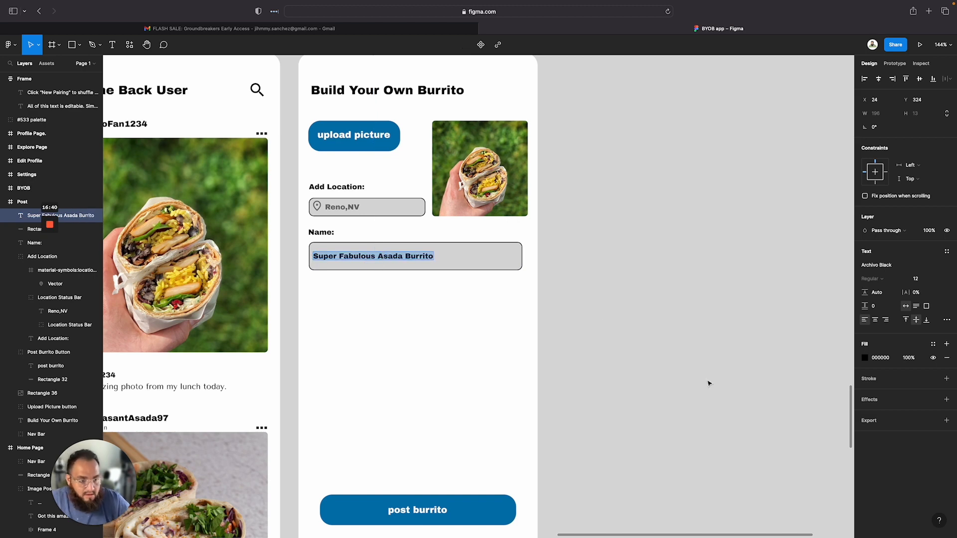
pyautogui.click(908, 358)
pyautogui.write('50')
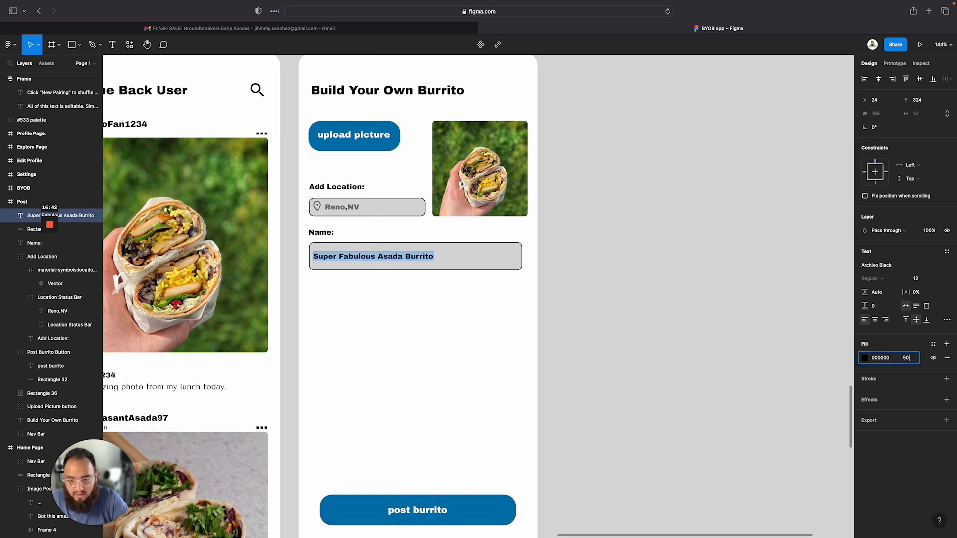
pyautogui.press('Return')
pyautogui.click(442, 213)
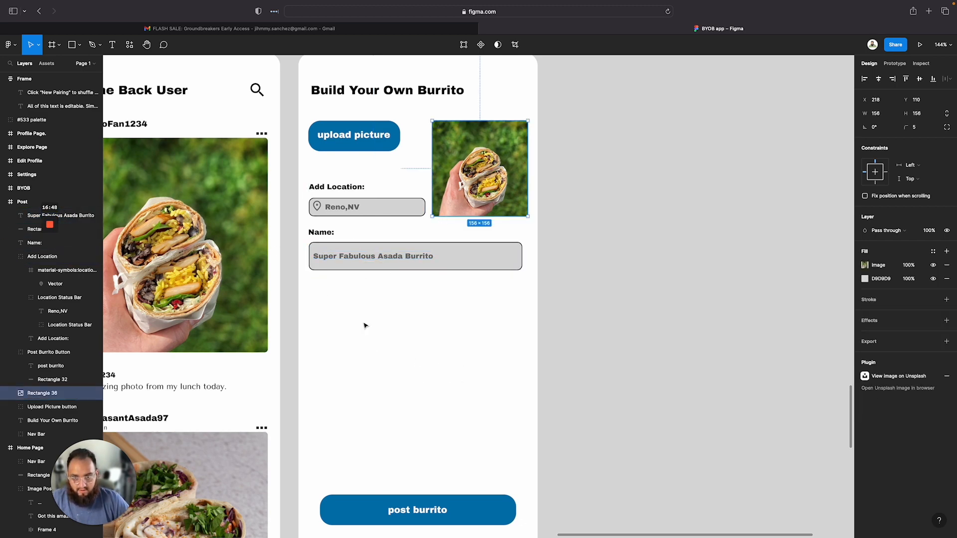
pyautogui.moveTo(402, 283); pyautogui.dragTo(307, 229)
pyautogui.rightClick(336, 237)
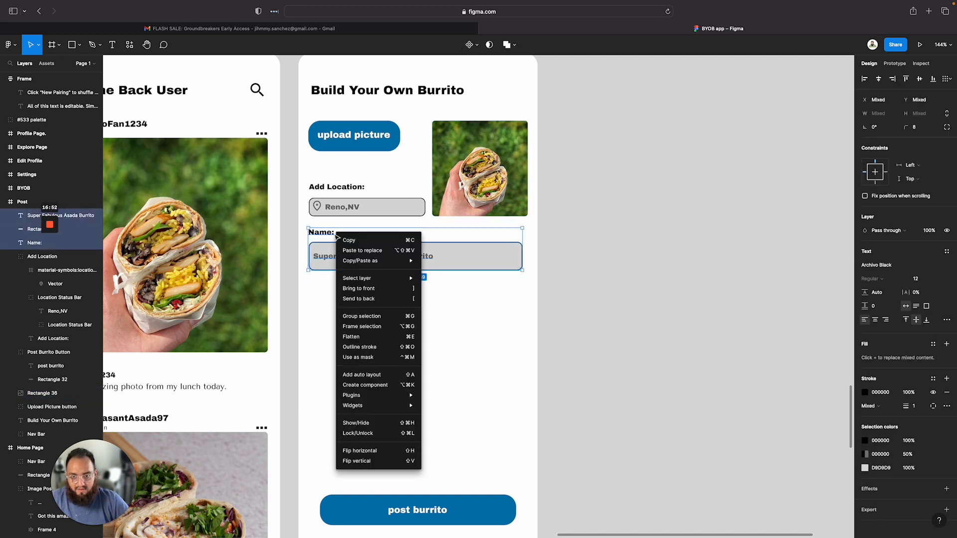
pyautogui.click(364, 326)
pyautogui.press('super+z')
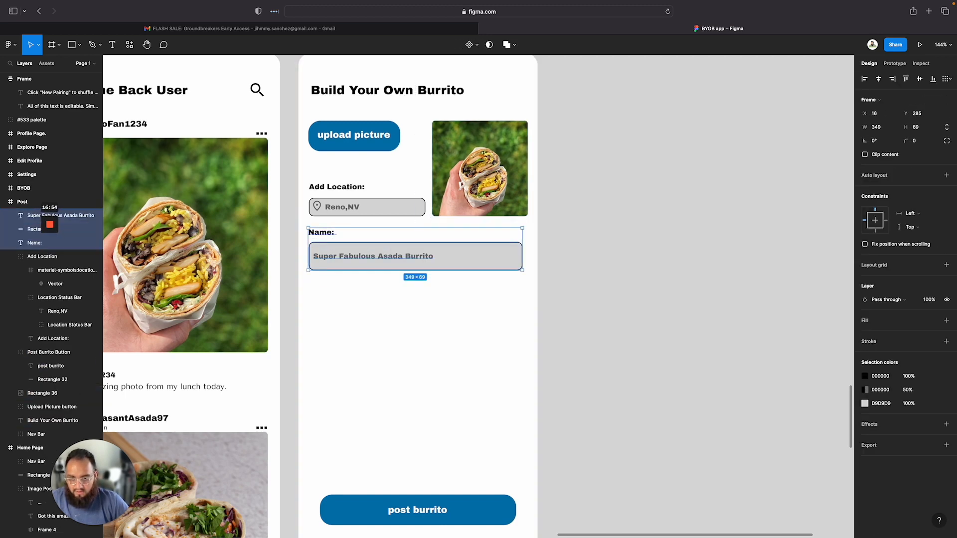
# Group the Name label, input rectangle and placeholder text, and rename the group "Name Your Burrito"
pyautogui.rightClick(393, 241)
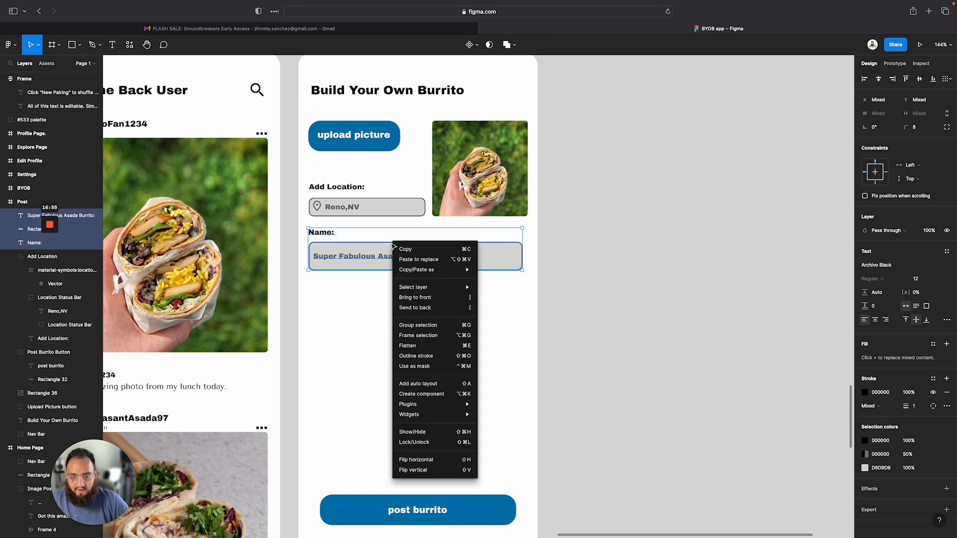
pyautogui.click(428, 326)
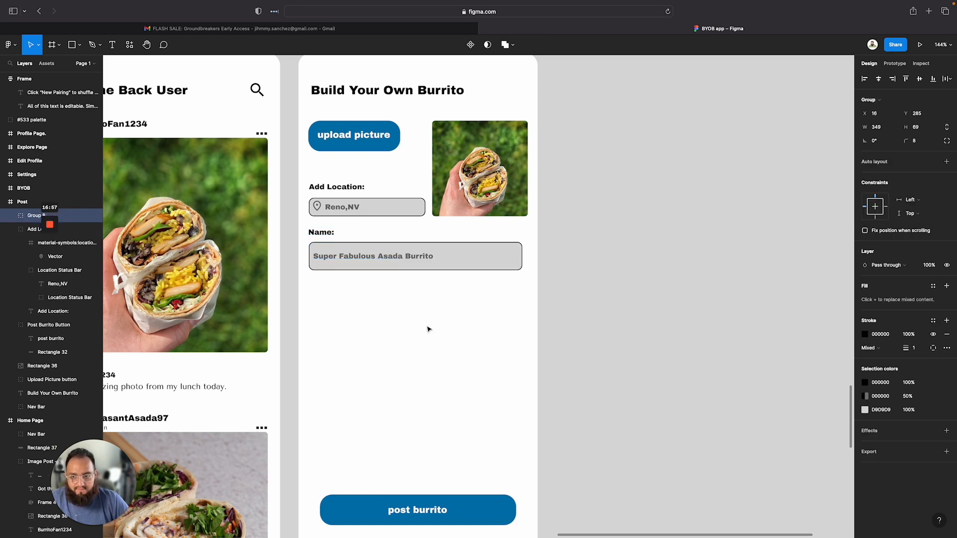
pyautogui.doubleClick(33, 216)
pyautogui.write('Name Your Burrito')
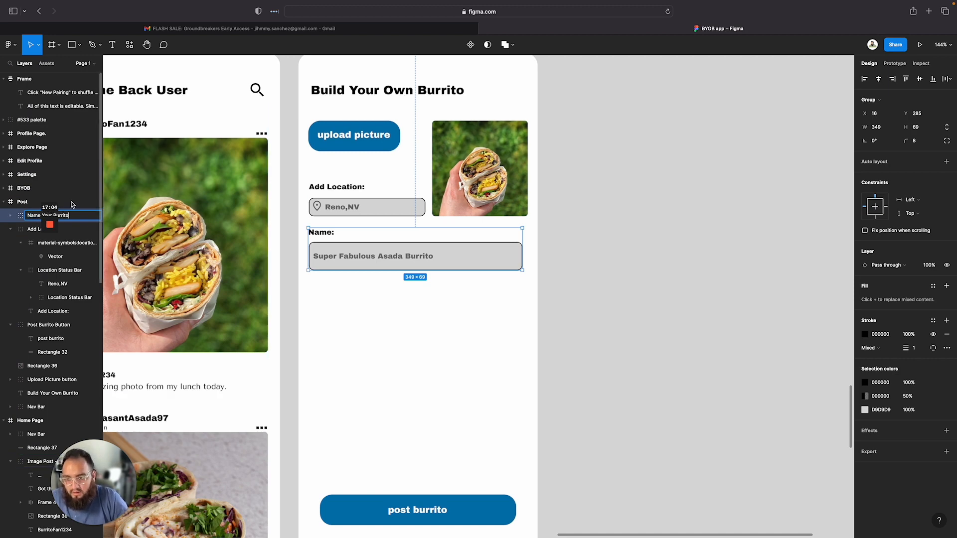
pyautogui.press('Escape')
pyautogui.click(432, 305)
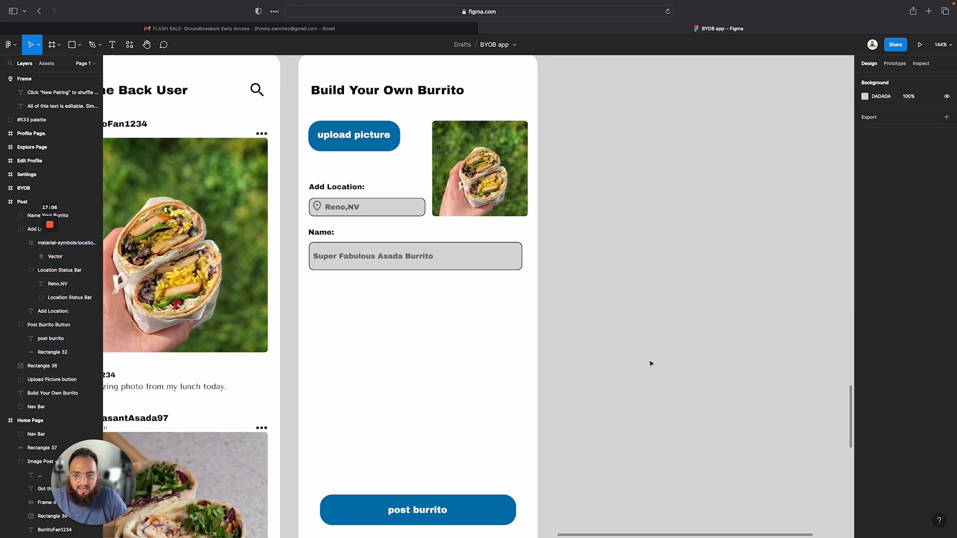
pyautogui.scroll(-6, 651, 363)
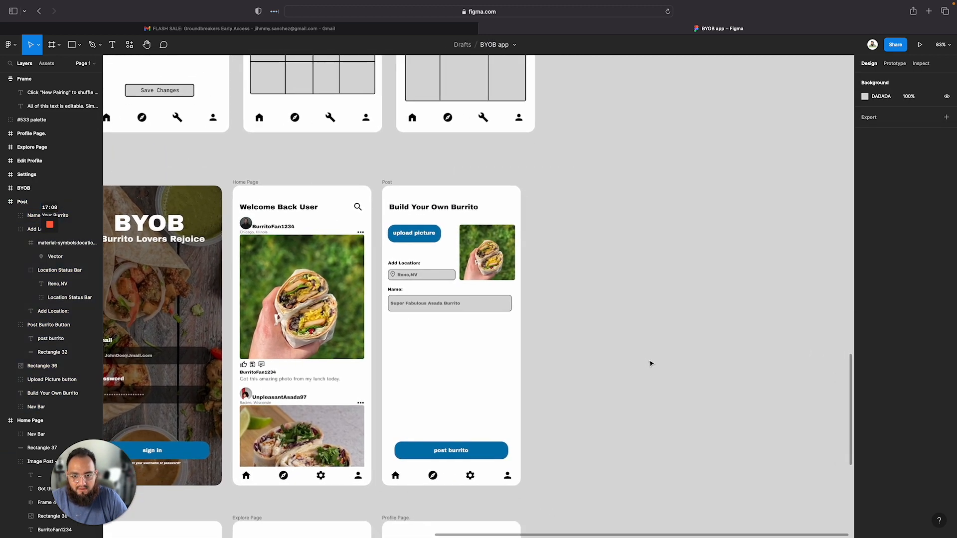
pyautogui.scroll(-3, 650, 364)
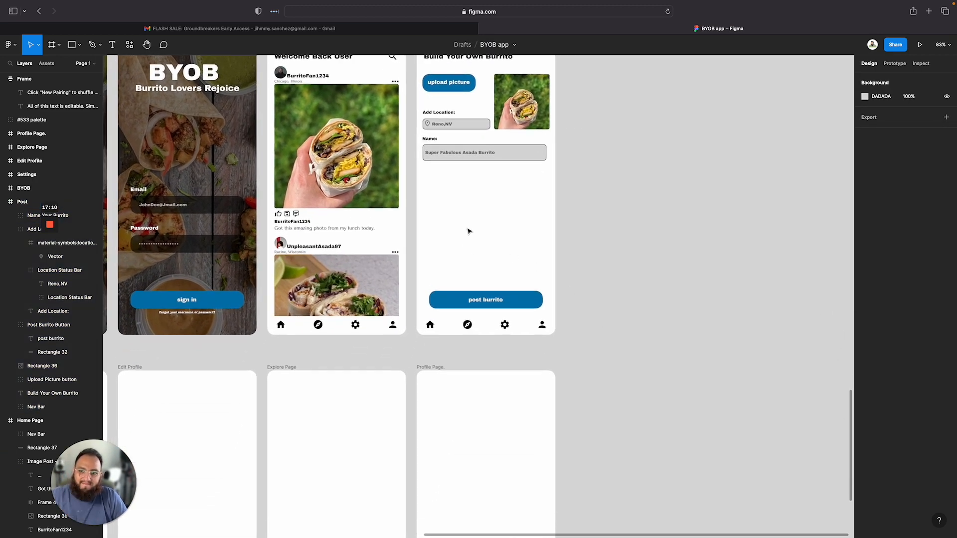
# Add a "Caption:" text label on the Post page below the Name field
pyautogui.scroll(5, 459, 206)
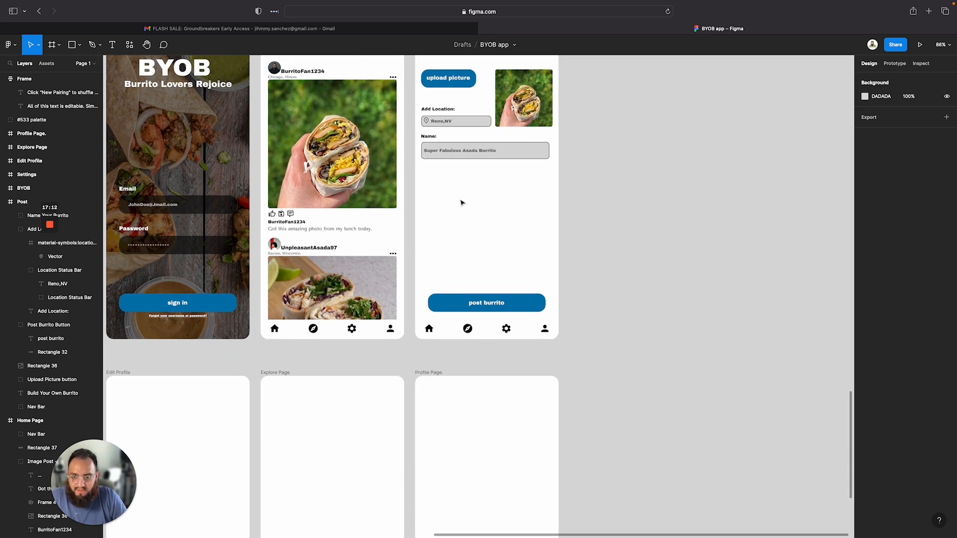
pyautogui.scroll(3, 477, 237)
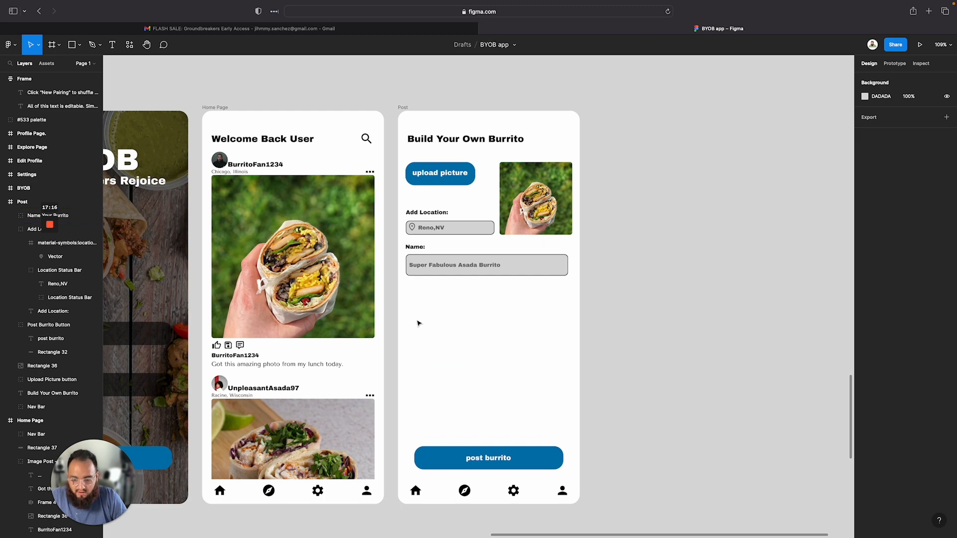
pyautogui.press('t')
pyautogui.click(411, 298)
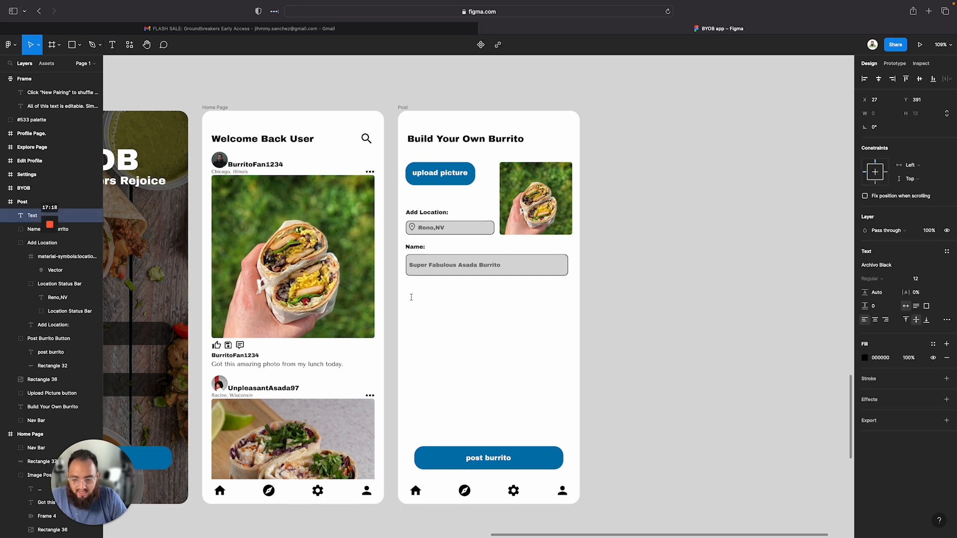
pyautogui.write('Caption:')
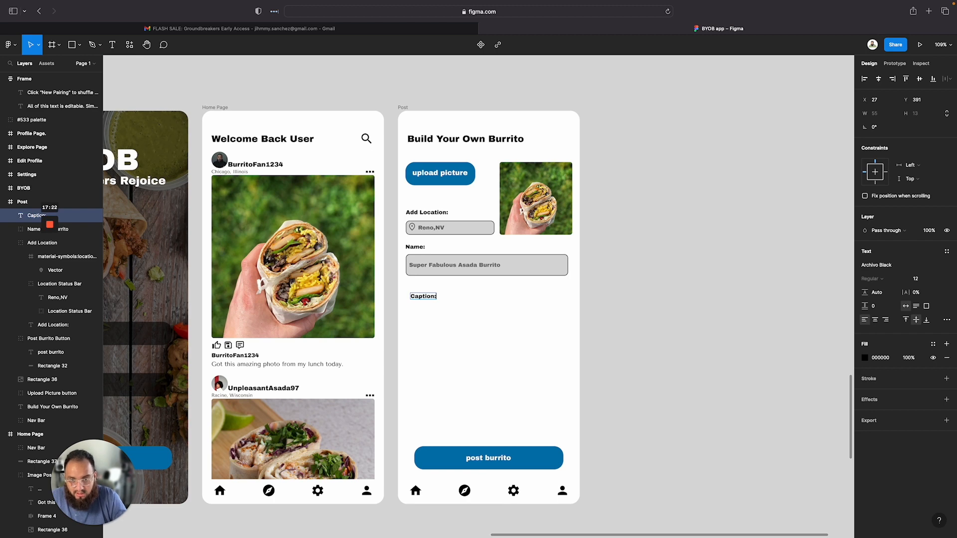
# Set the vertical spacing between the Name group and the Caption label to 25
pyautogui.press('Escape')
pyautogui.moveTo(421, 296); pyautogui.dragTo(405, 271)
pyautogui.click(436, 305)
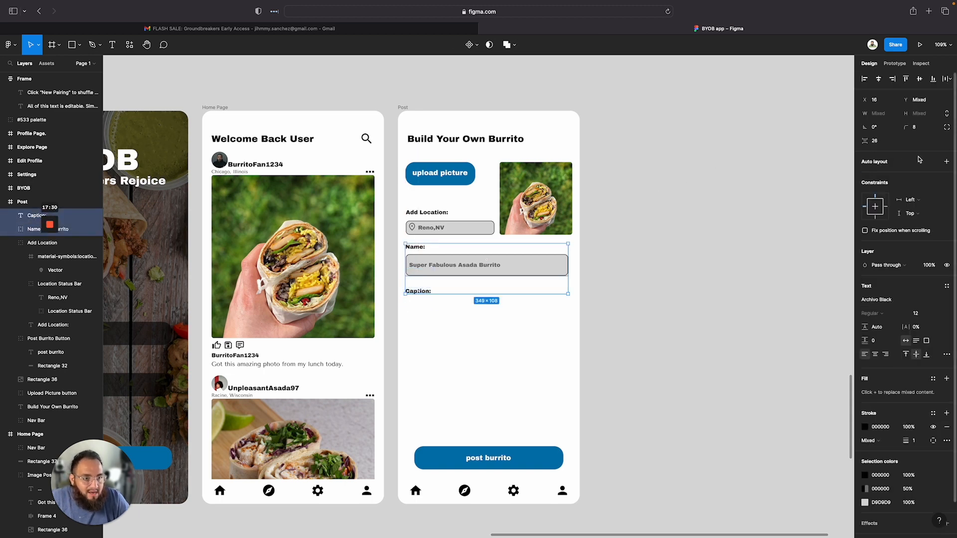
pyautogui.click(880, 141)
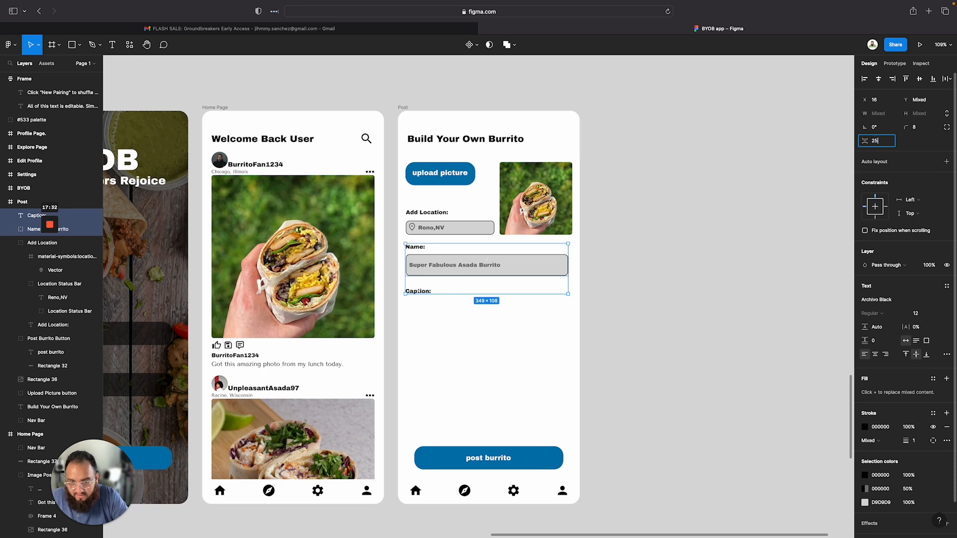
pyautogui.write('25')
pyautogui.press('Return')
pyautogui.click(475, 345)
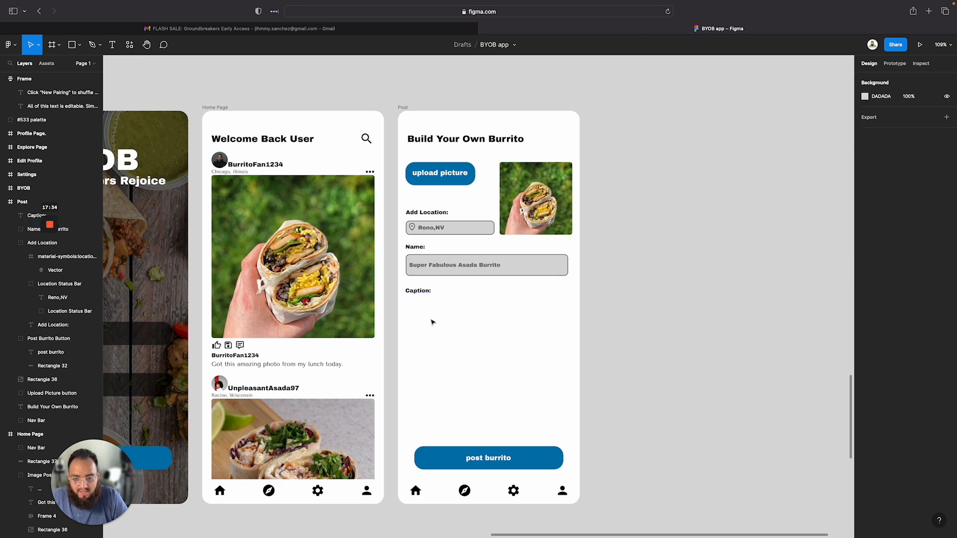
# Draw a rectangle about 331 x 26 below the Caption label for the caption input
pyautogui.press('r')
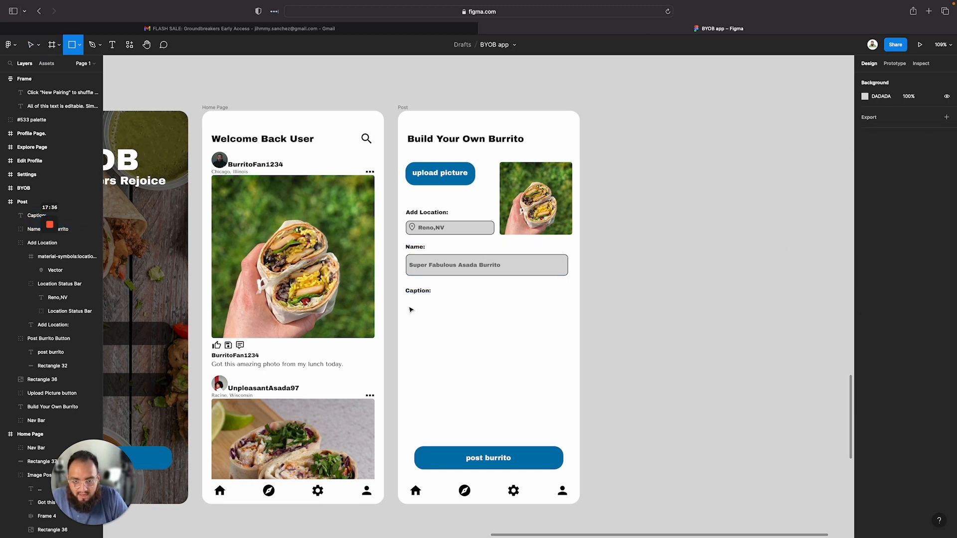
pyautogui.moveTo(408, 308); pyautogui.dragTo(567, 324)
# Set the Name group's width to 350 and center it horizontally in the Post frame
pyautogui.click(522, 270)
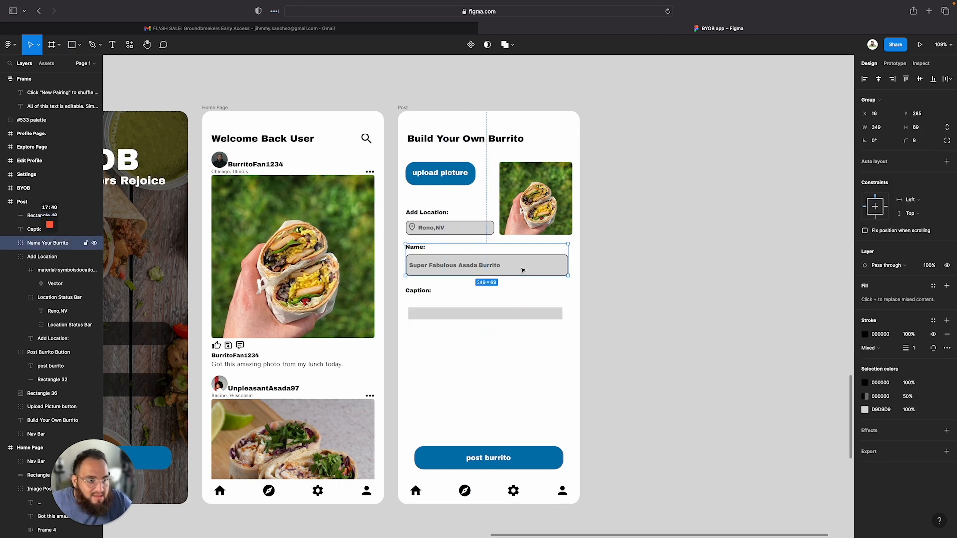
pyautogui.click(919, 128)
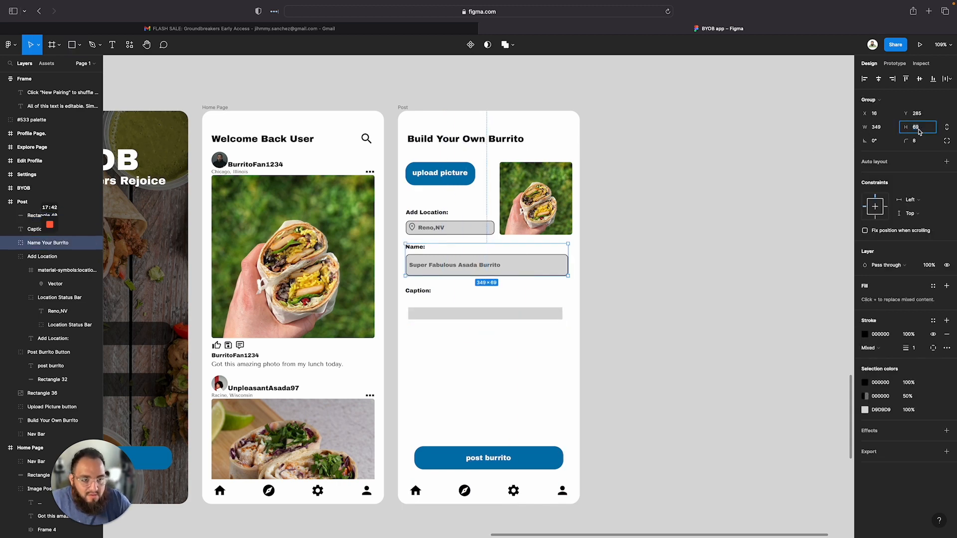
pyautogui.click(884, 132)
pyautogui.write('350')
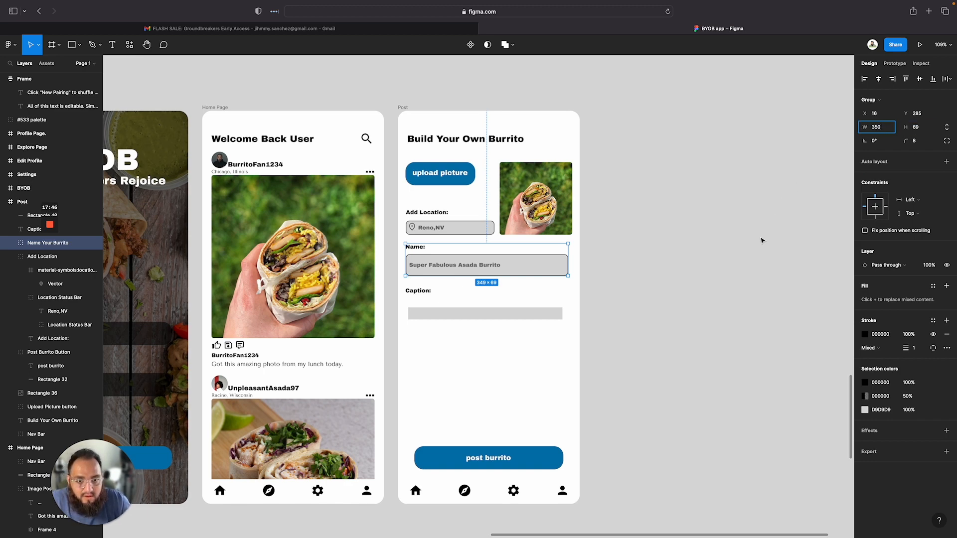
pyautogui.press('Return')
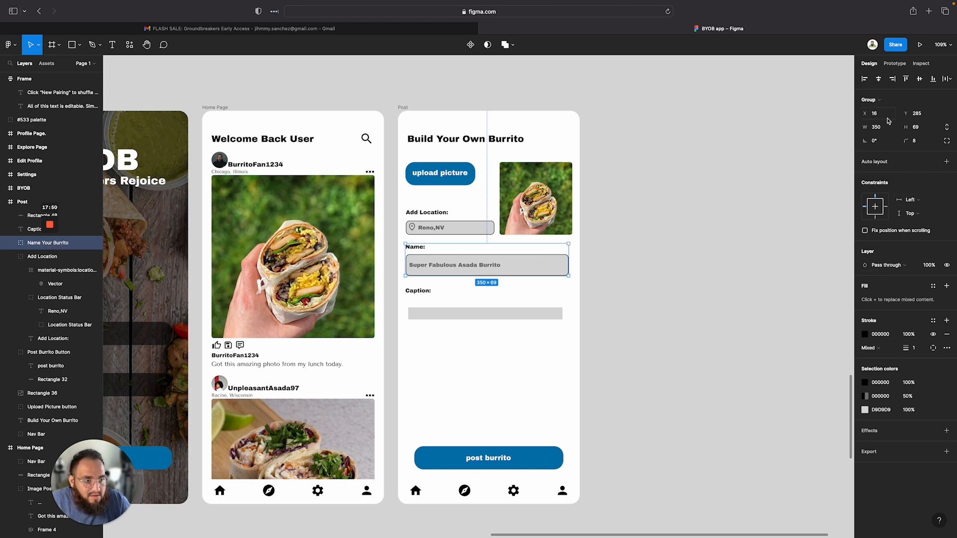
pyautogui.click(878, 79)
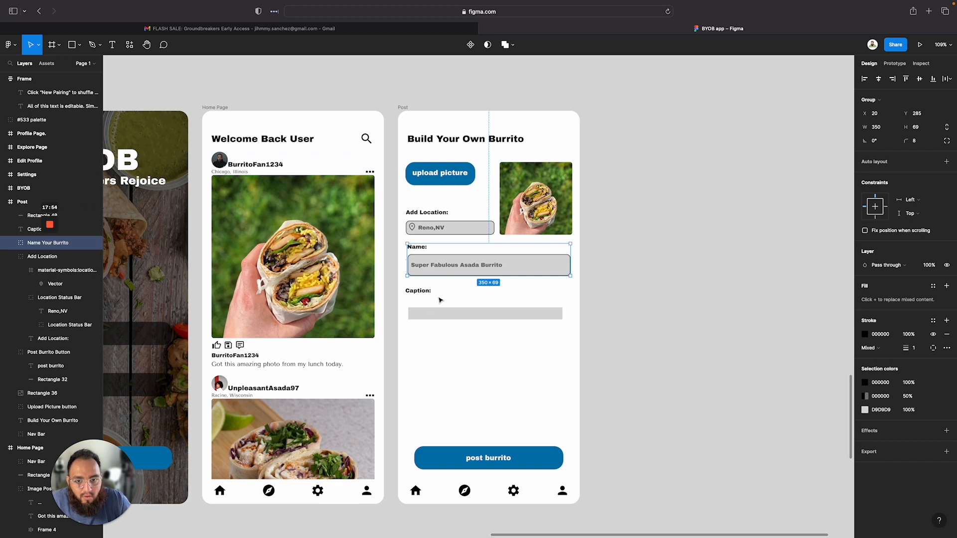
# Resize the Name group to 360 wide and 70 tall, centered horizontally in the Post frame
pyautogui.click(876, 128)
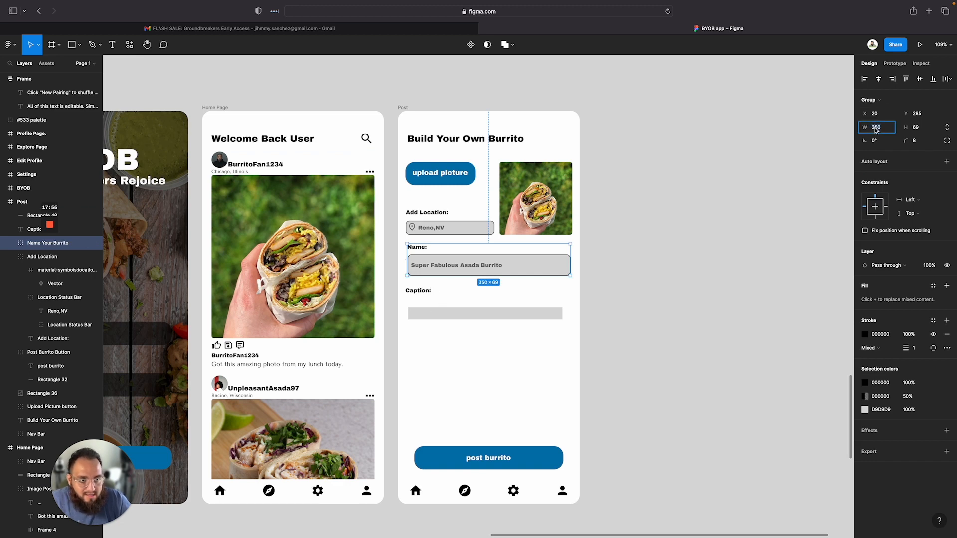
pyautogui.write('360')
pyautogui.press('Return')
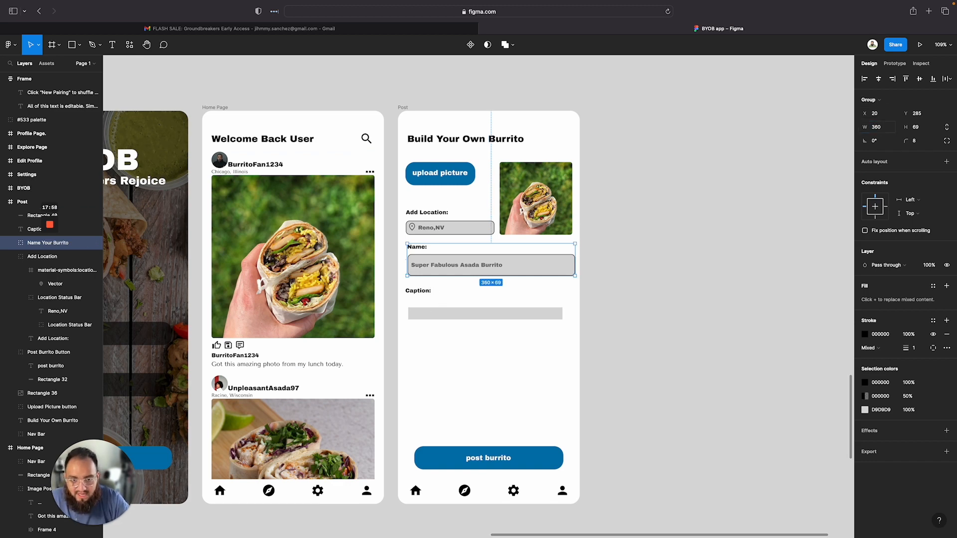
pyautogui.click(880, 79)
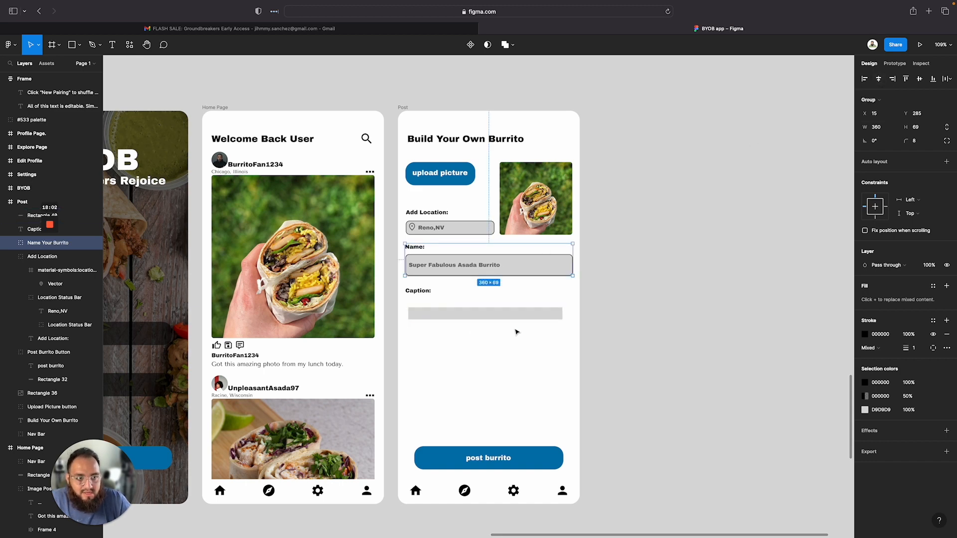
pyautogui.click(919, 130)
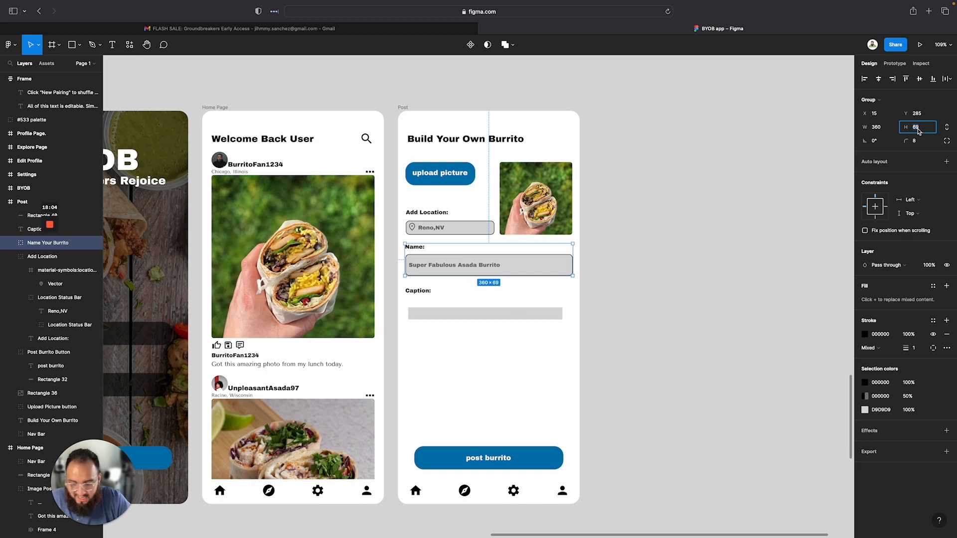
pyautogui.write('70')
pyautogui.press('Return')
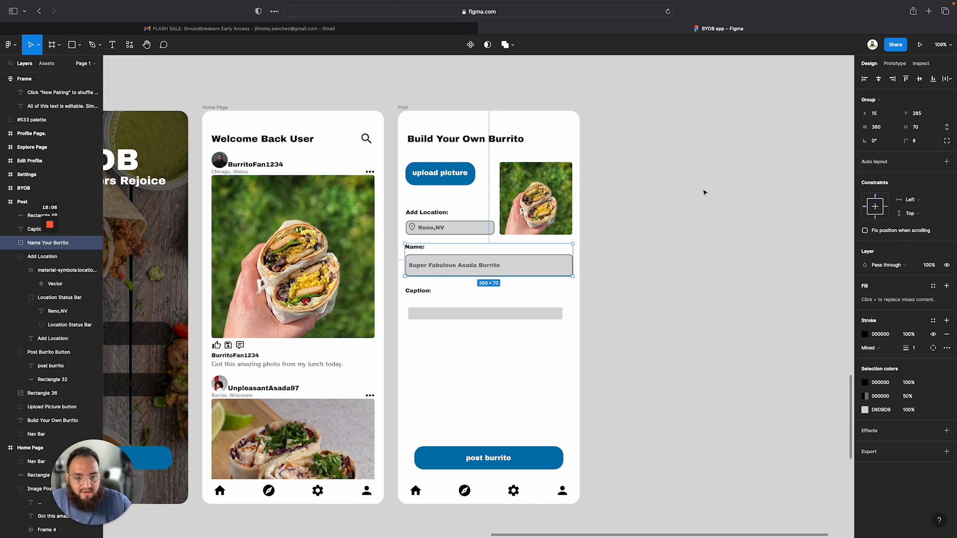
# Resize the caption rectangle to 360 x 100
pyautogui.click(517, 302)
pyautogui.click(487, 315)
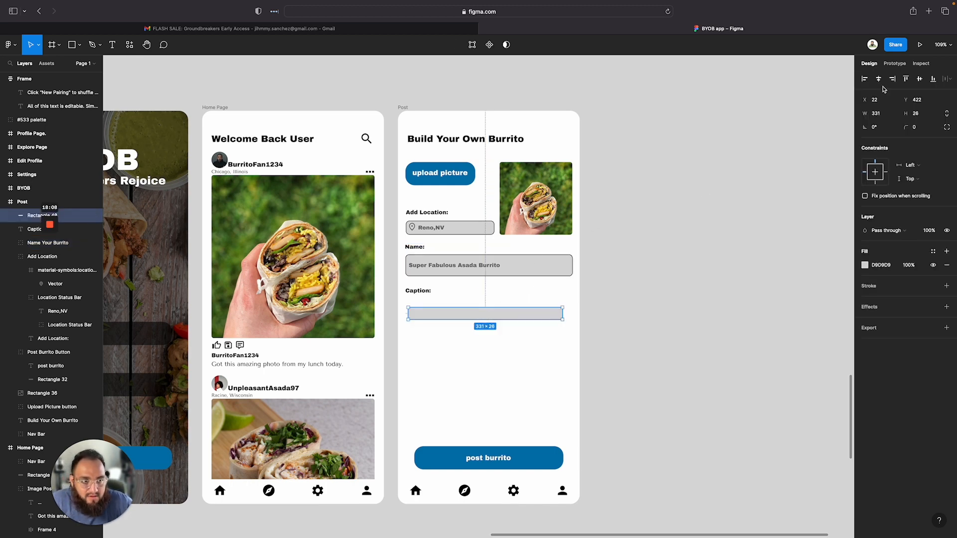
pyautogui.click(878, 115)
pyautogui.write('360')
pyautogui.press('Return')
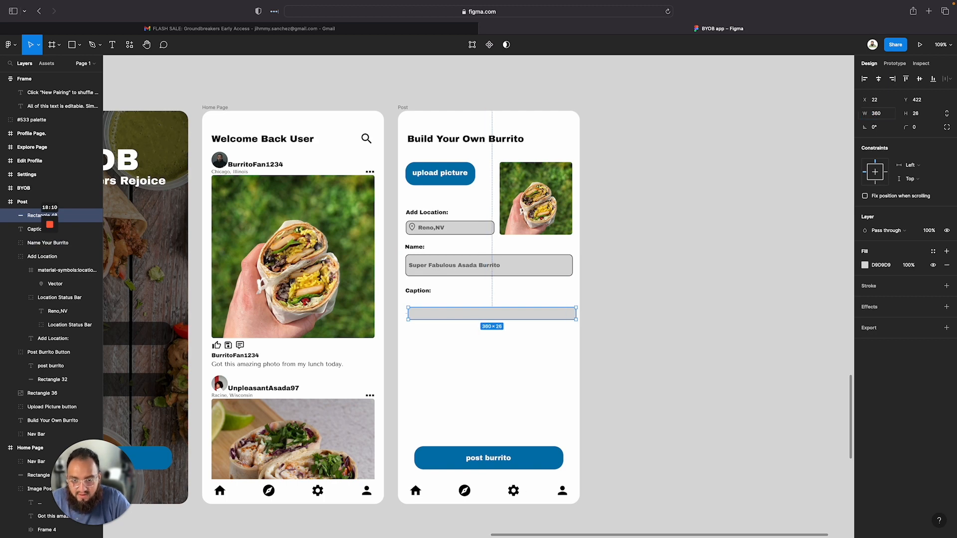
pyautogui.click(916, 115)
pyautogui.press('Return')
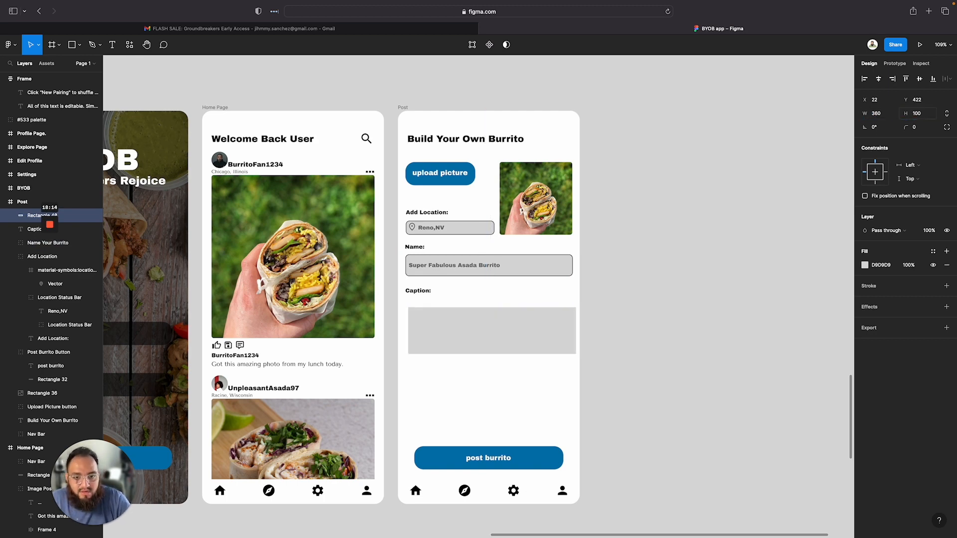
# Set the caption rectangle's corner radius to 80
pyautogui.click(917, 130)
pyautogui.write('80')
pyautogui.press('Return')
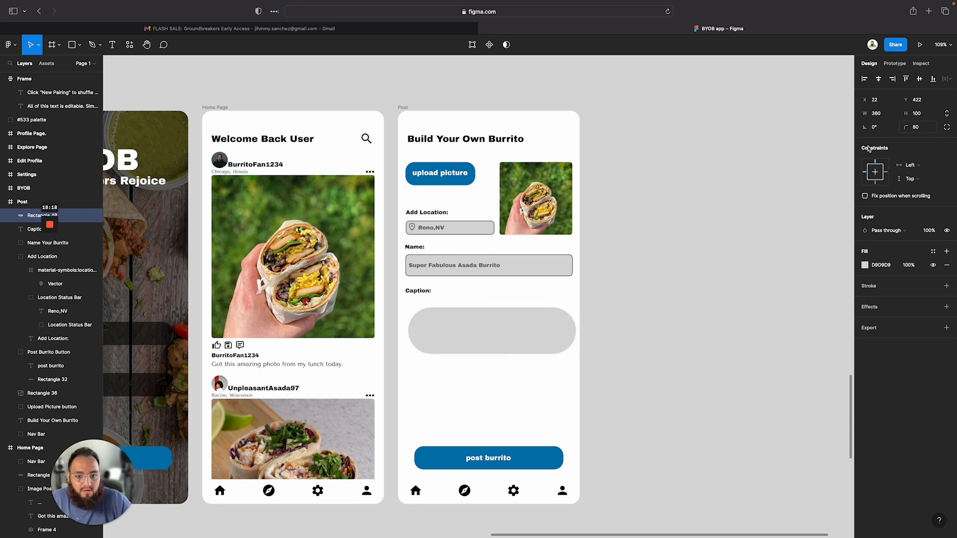
# Set the caption rectangle's corner radius to 8
pyautogui.click(917, 128)
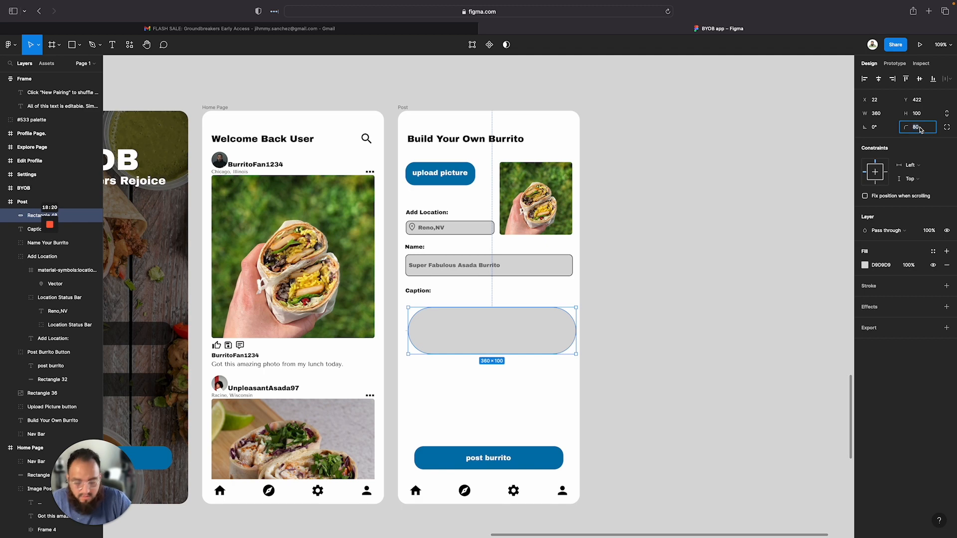
pyautogui.write('8')
pyautogui.press('Return')
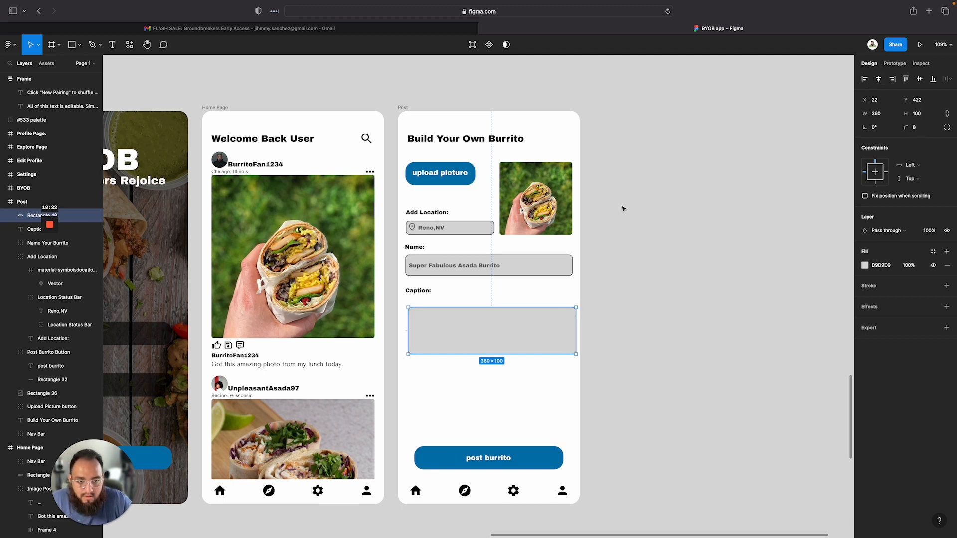
# Add a stroke to the caption rectangle and center it horizontally in the Post frame
pyautogui.click(868, 286)
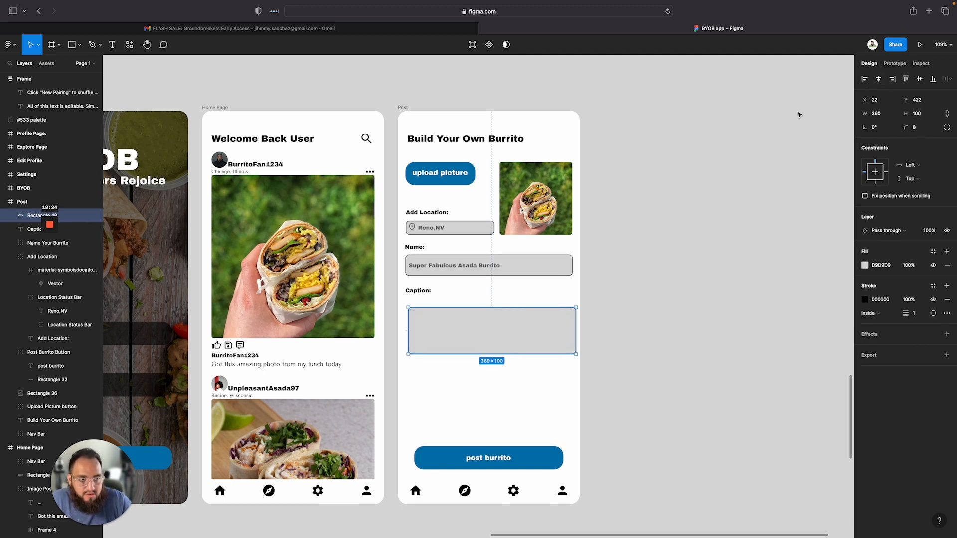
pyautogui.click(880, 79)
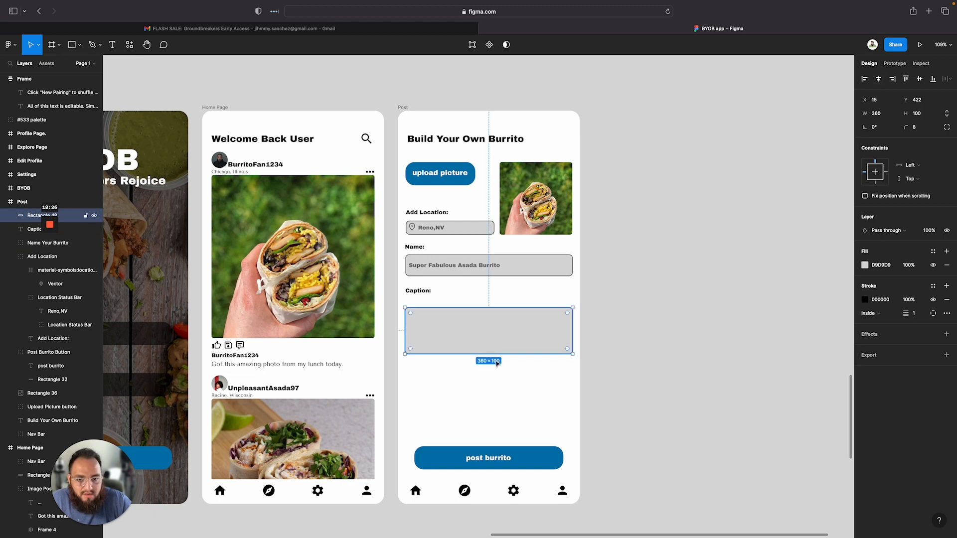
# Extend the caption rectangle to about 269 tall and move it up slightly under the Caption label
pyautogui.moveTo(508, 355); pyautogui.dragTo(508, 438)
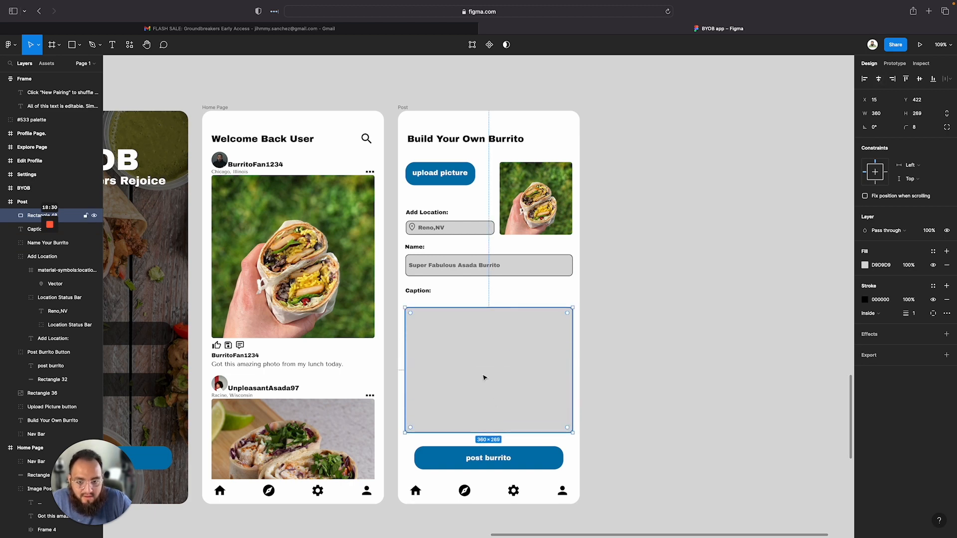
pyautogui.moveTo(480, 373); pyautogui.dragTo(480, 367)
# Inspect the spacing between the Caption label and caption box and review the Post page layout
pyautogui.click(413, 292)
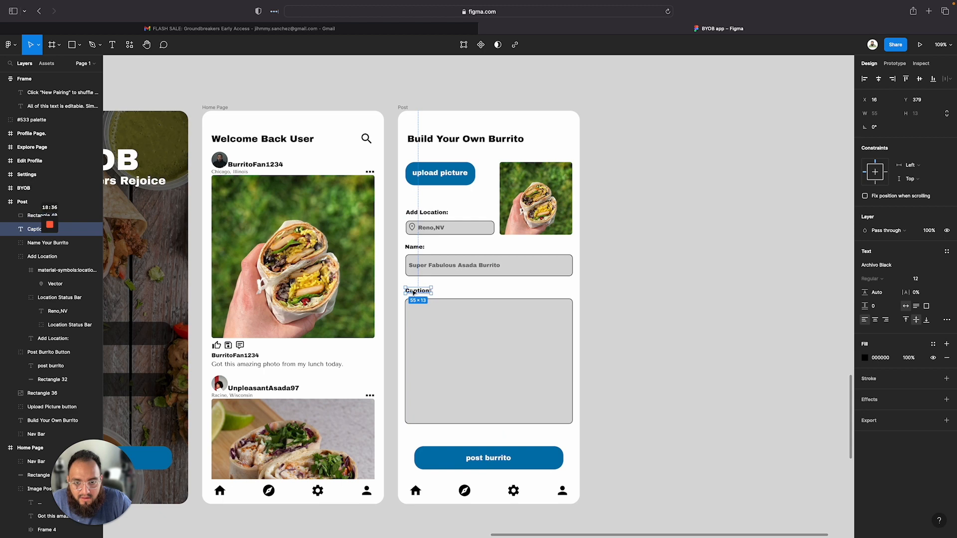
pyautogui.moveTo(411, 294); pyautogui.dragTo(423, 309)
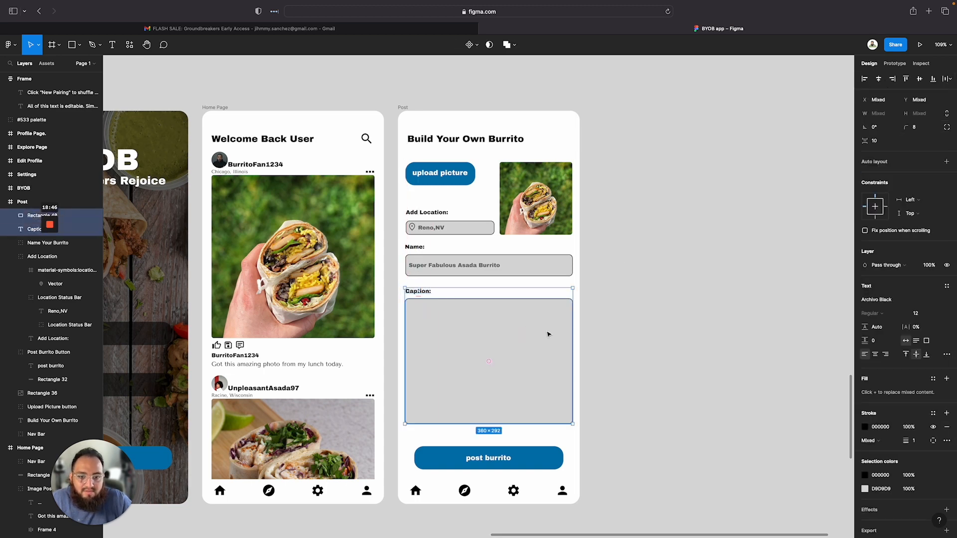
pyautogui.click(624, 355)
pyautogui.scroll(-3, 446, 403)
pyautogui.scroll(-1, 446, 403)
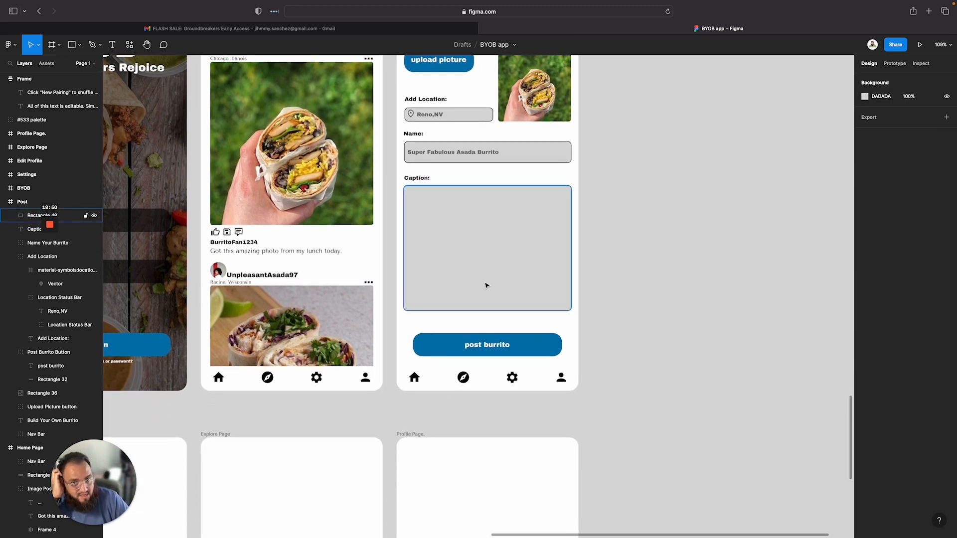
pyautogui.scroll(6, 486, 285)
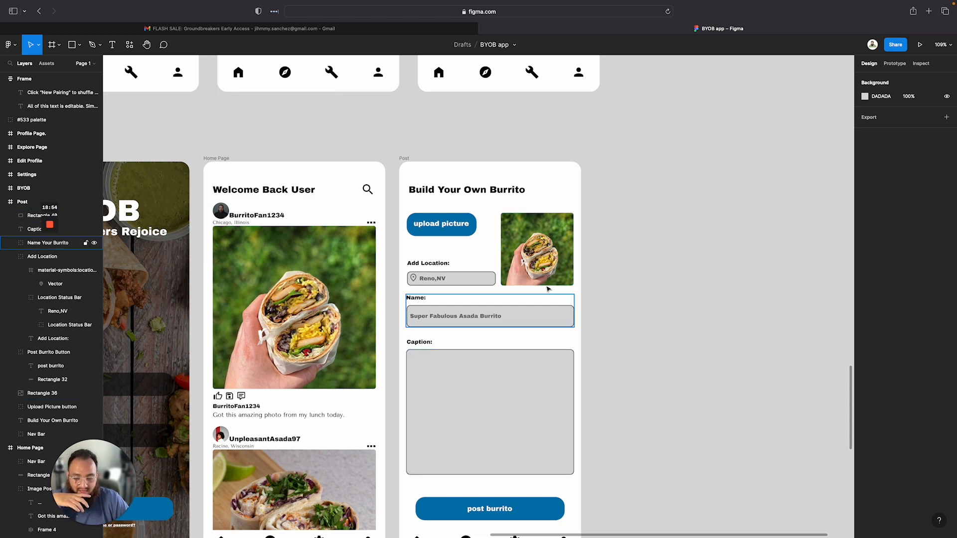
pyautogui.scroll(-1, 568, 342)
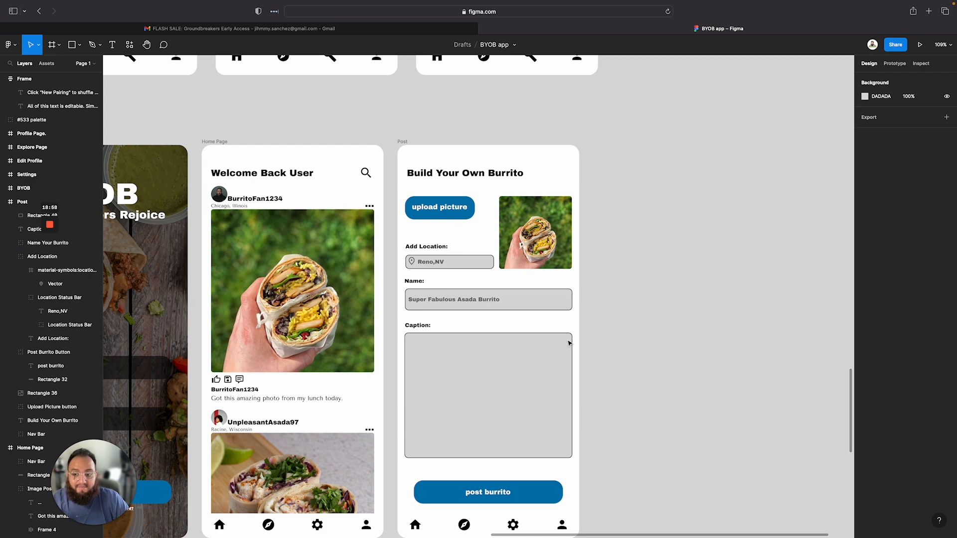
pyautogui.scroll(-1, 481, 365)
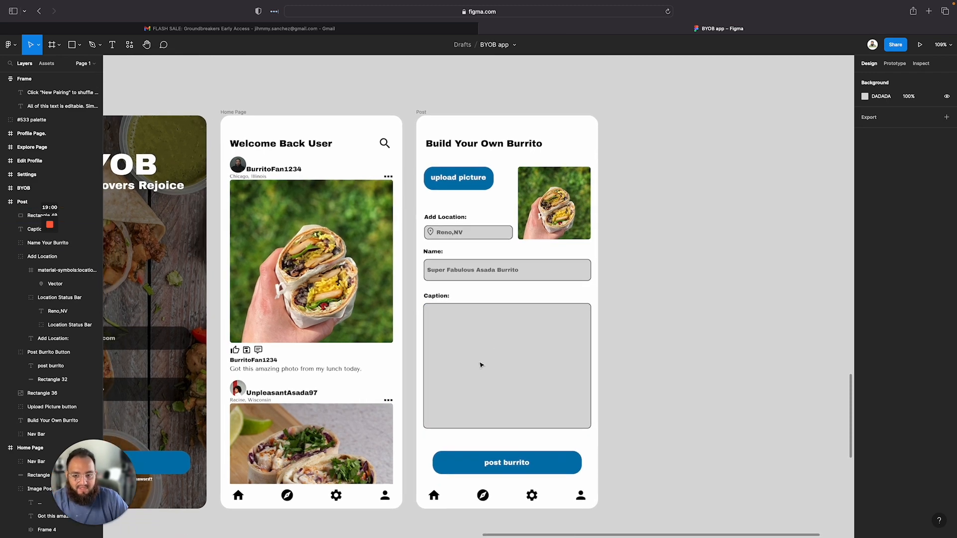
pyautogui.scroll(-3, 481, 365)
pyautogui.hscroll(-4, 481, 366)
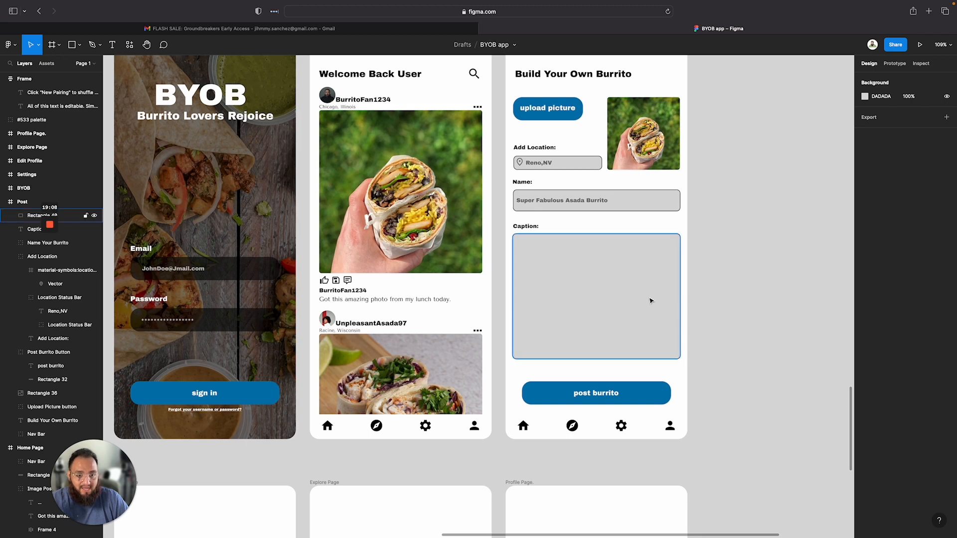
pyautogui.click(613, 254)
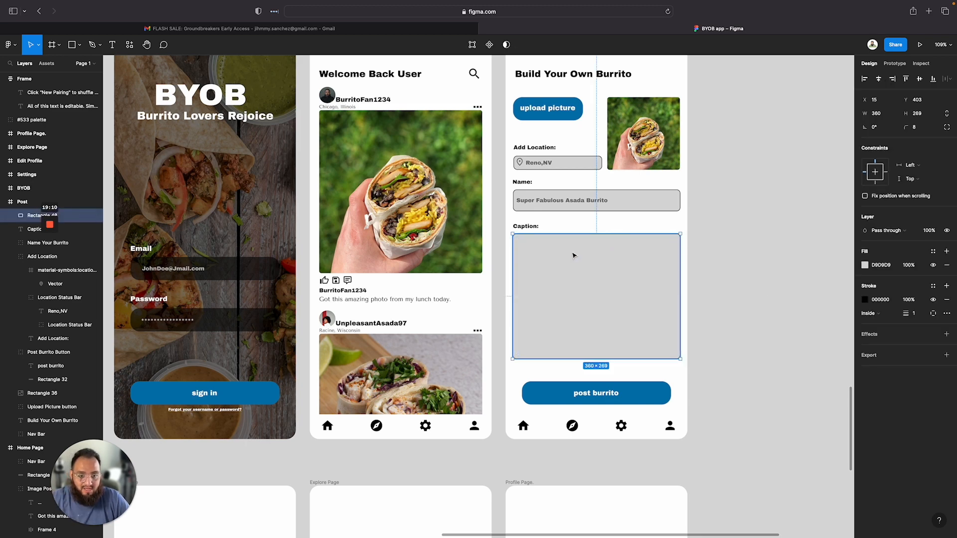
# Add a text layer inside the caption box with a sample caption beginning "Today's burrito was inspired by my walk around"
pyautogui.press('t')
pyautogui.click(551, 243)
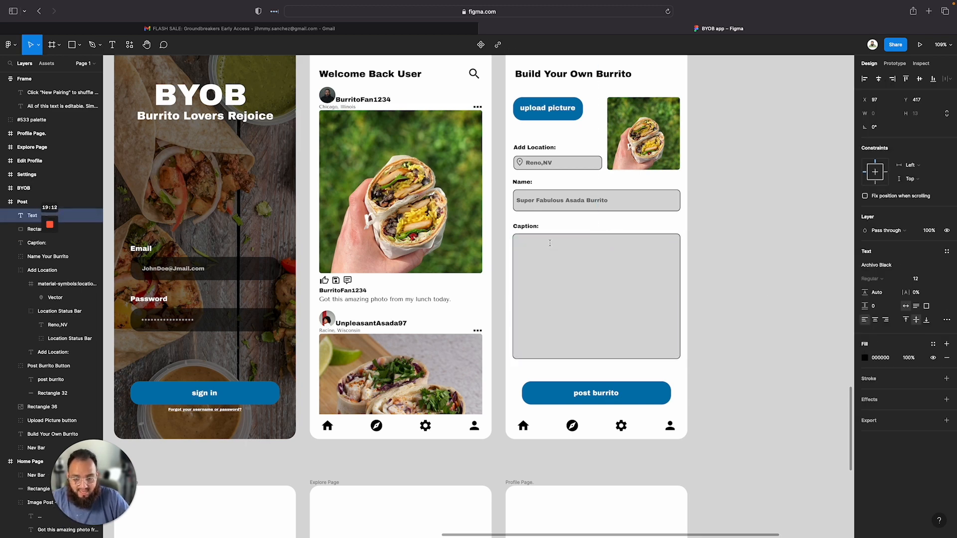
pyautogui.write("Today's")
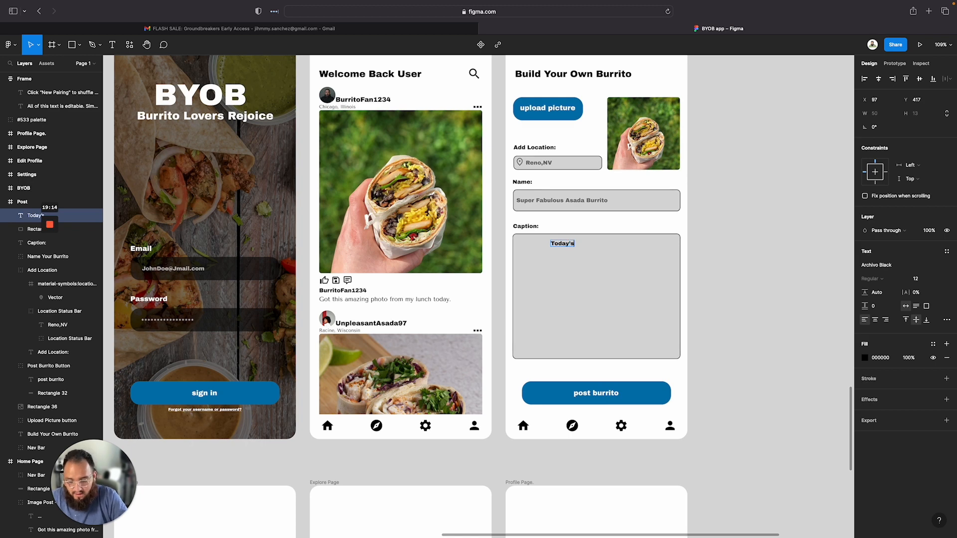
pyautogui.write(' burrito was')
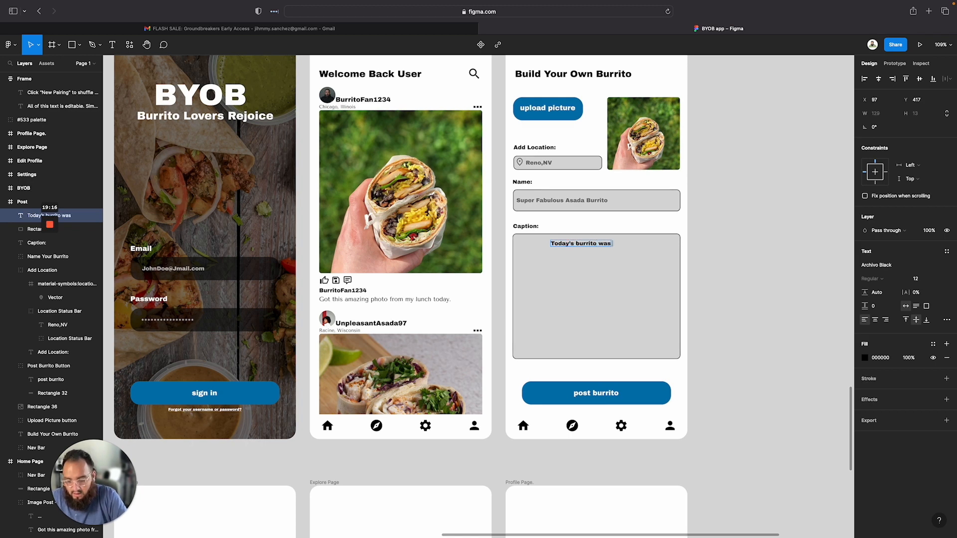
pyautogui.write(' inspired by my')
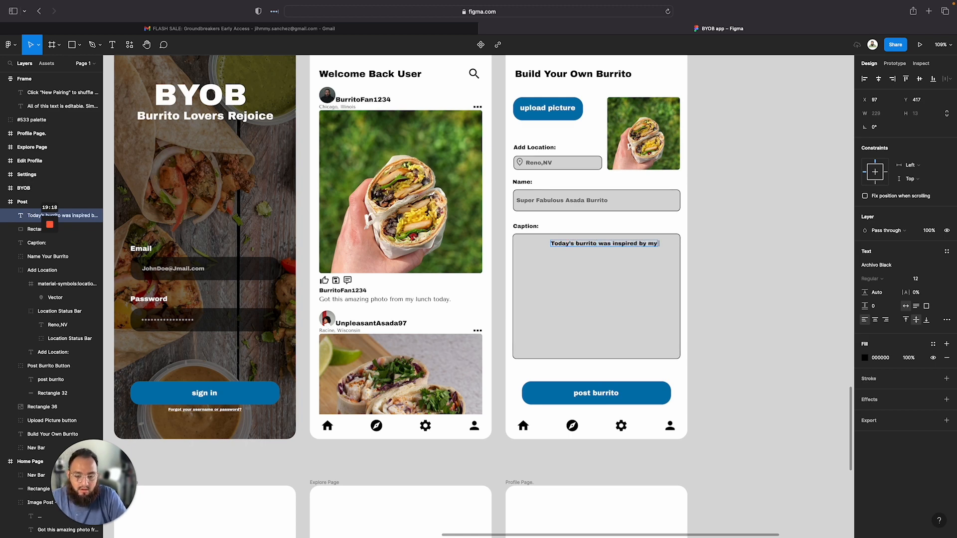
pyautogui.write(' walk')
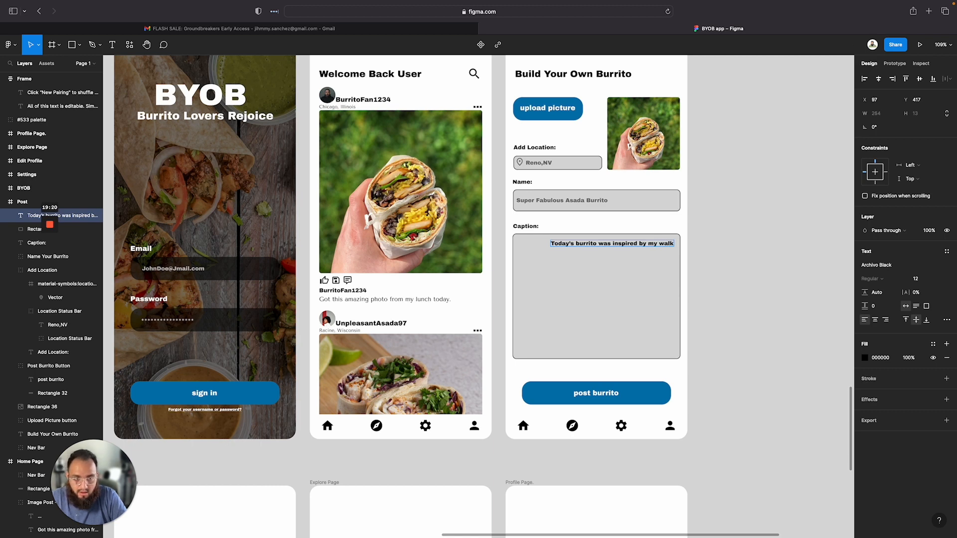
pyautogui.write(' arou')
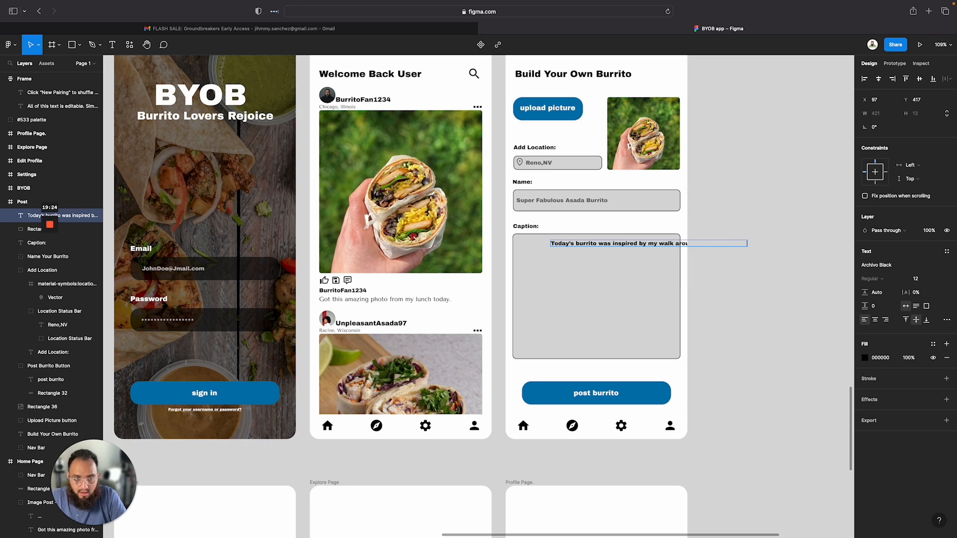
pyautogui.write('nd the city  and the')
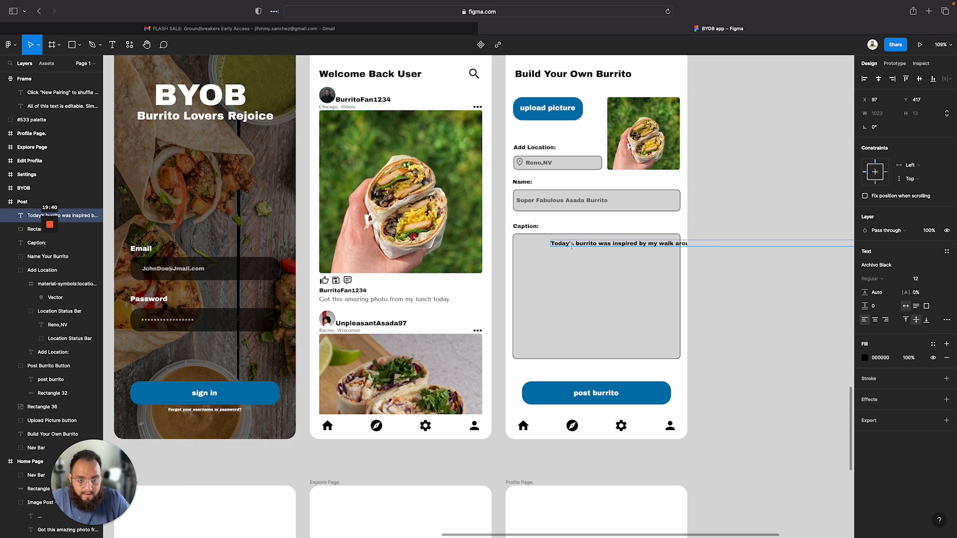
pyautogui.press('Escape')
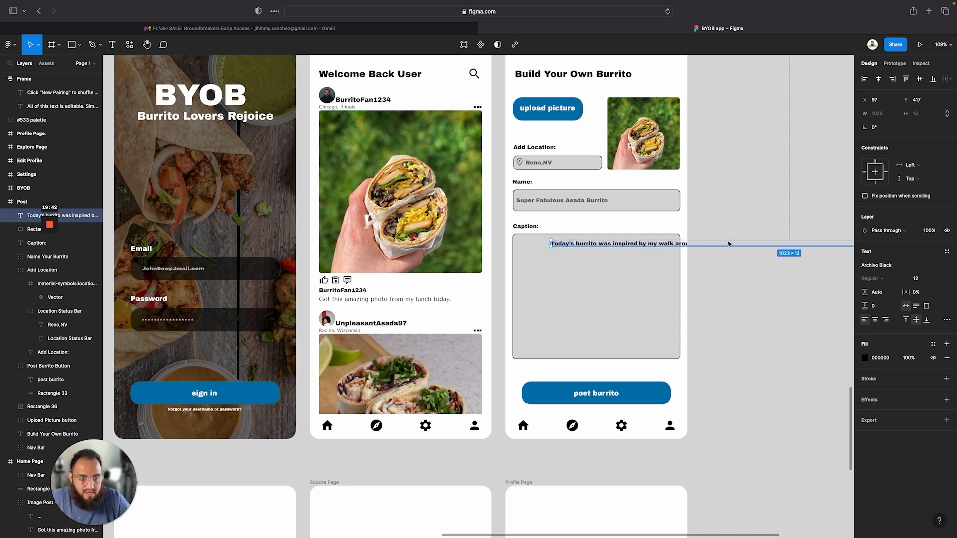
# Move the caption text so it starts just inside the caption box's left edge
pyautogui.moveTo(727, 248); pyautogui.dragTo(696, 250)
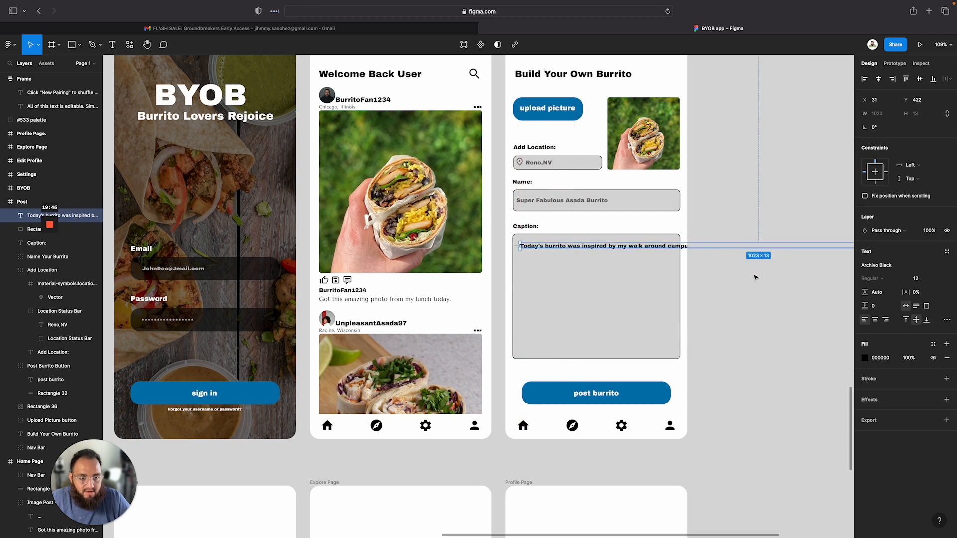
pyautogui.click(755, 314)
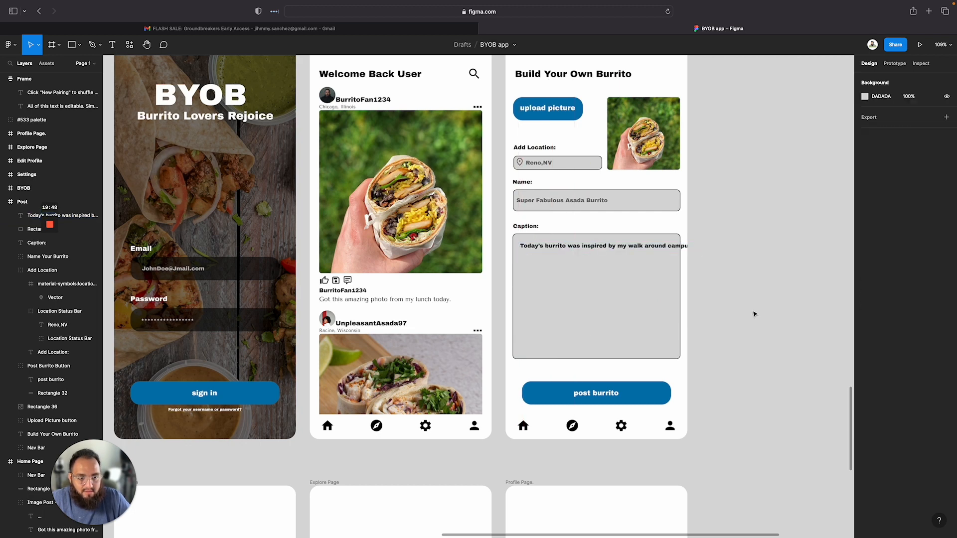
pyautogui.click(724, 249)
pyautogui.hscroll(10, 752, 326)
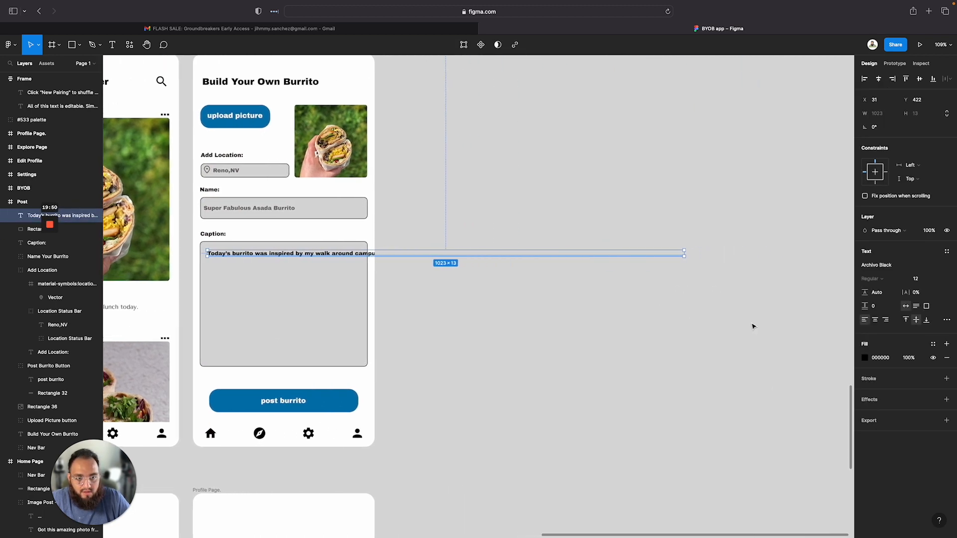
pyautogui.moveTo(682, 259)
pyautogui.mouseDown()
pyautogui.moveTo(546, 289)
pyautogui.moveTo(577, 269)
pyautogui.moveTo(630, 261)
pyautogui.moveTo(688, 269)
pyautogui.moveTo(683, 260)
pyautogui.mouseUp()
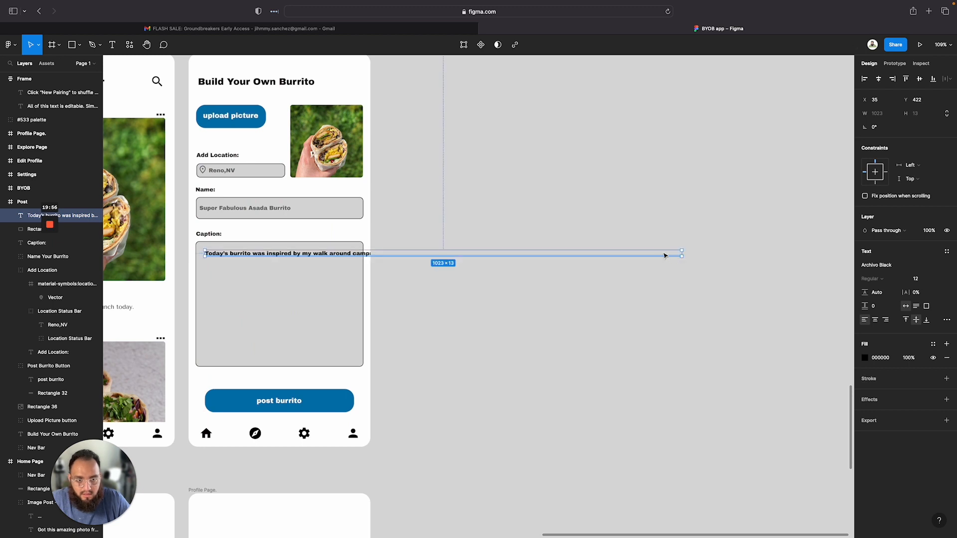
pyautogui.click(660, 254)
pyautogui.click(357, 259)
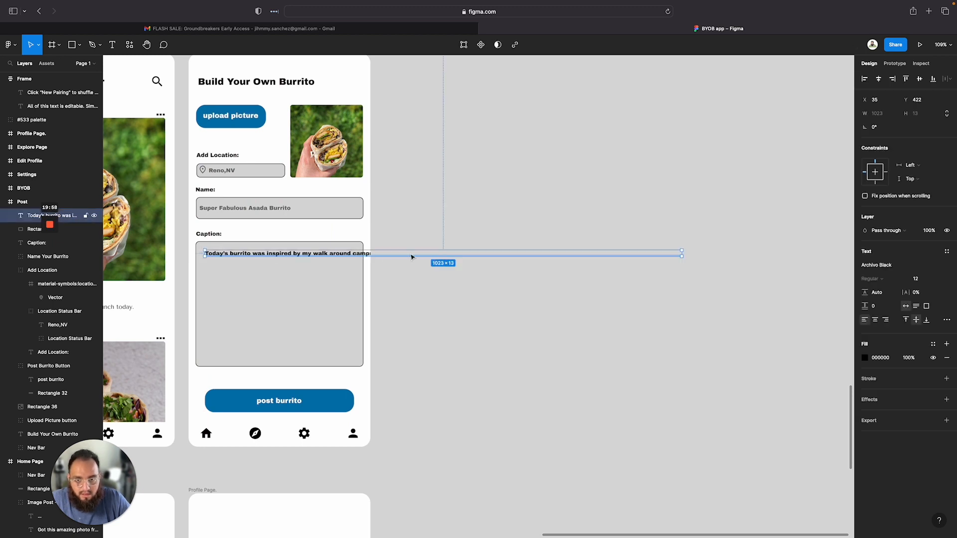
pyautogui.moveTo(534, 258)
pyautogui.mouseDown()
pyautogui.moveTo(532, 273)
pyautogui.moveTo(532, 261)
pyautogui.mouseUp()
pyautogui.click(653, 263)
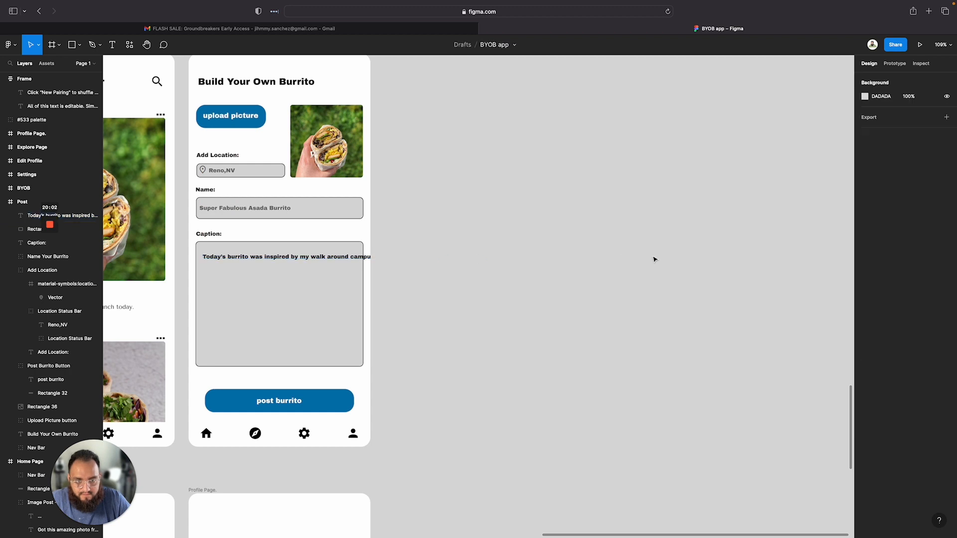
pyautogui.click(239, 260)
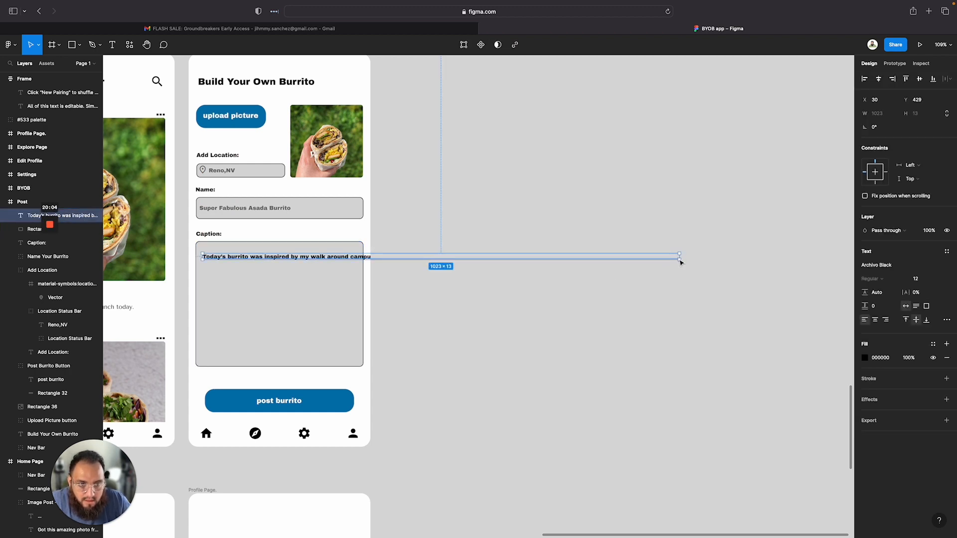
pyautogui.moveTo(681, 262)
pyautogui.mouseDown()
pyautogui.moveTo(656, 286)
pyautogui.moveTo(695, 269)
pyautogui.mouseUp()
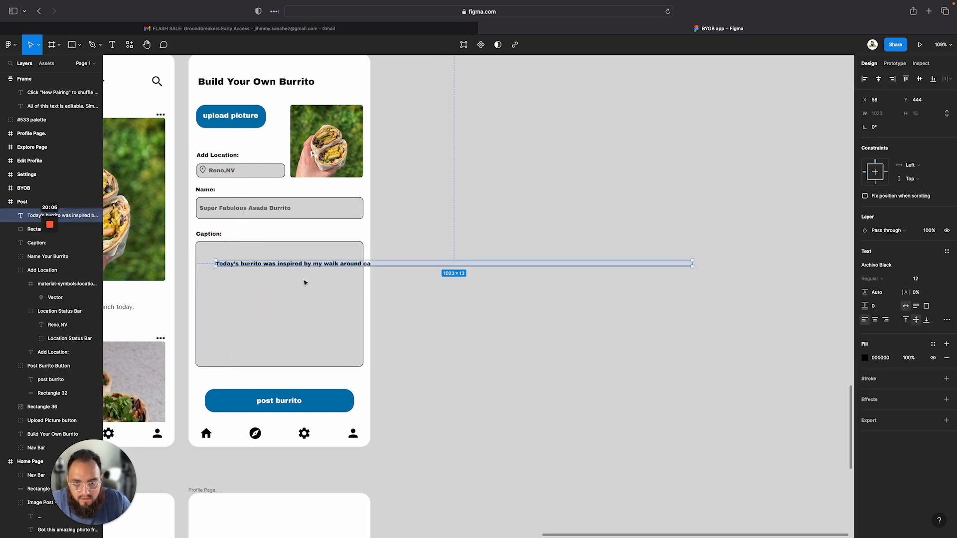
pyautogui.click(428, 267)
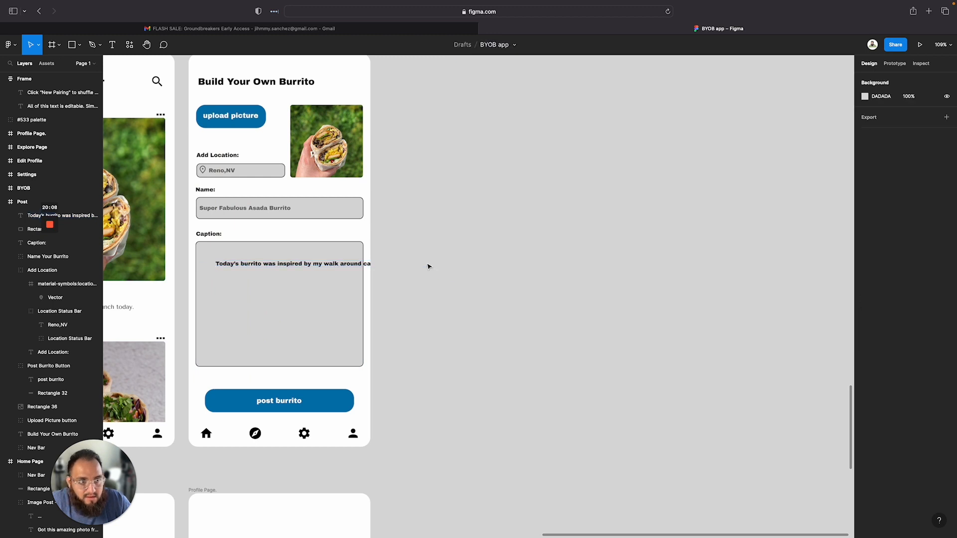
pyautogui.click(360, 261)
pyautogui.click(359, 264)
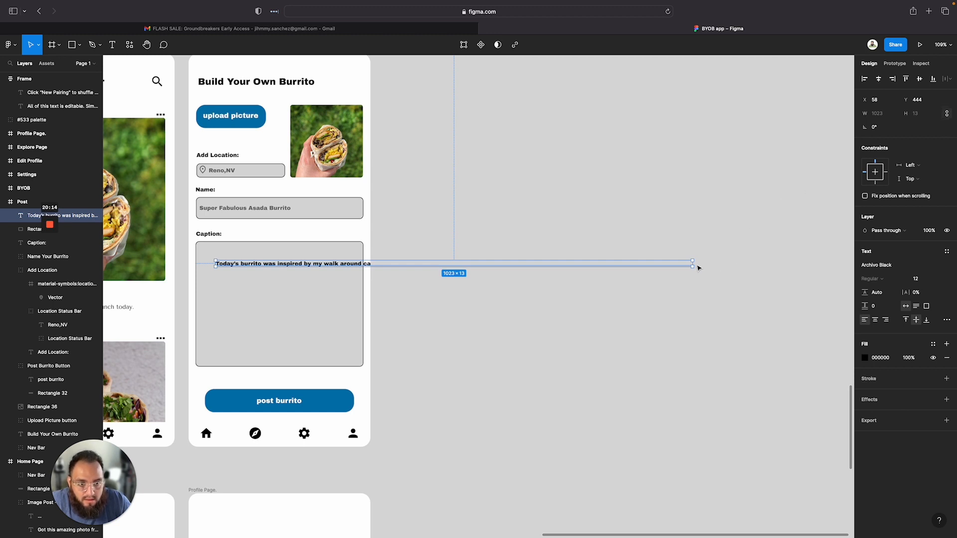
pyautogui.moveTo(693, 270); pyautogui.dragTo(687, 275)
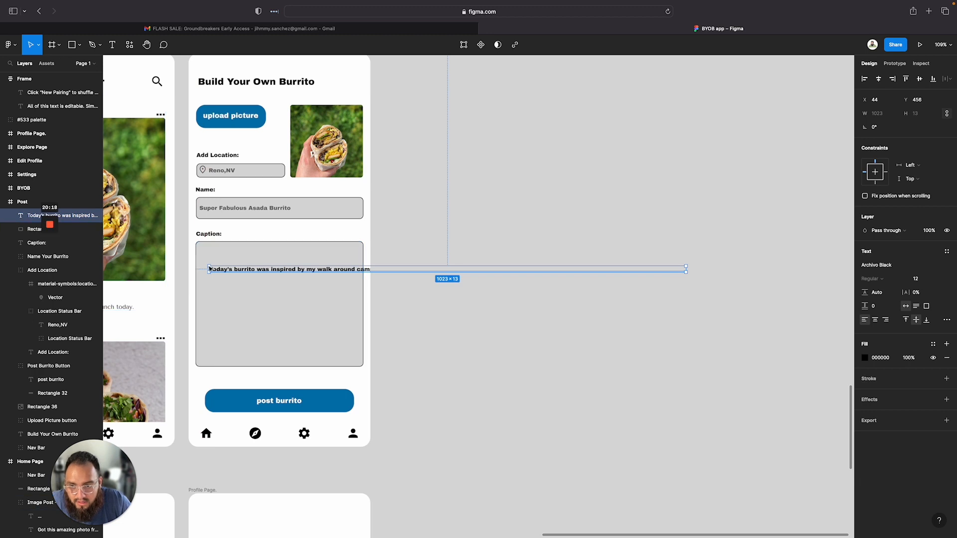
# Resize the caption text box to wrap inside the caption rectangle, about 342 × 147
pyautogui.moveTo(210, 269); pyautogui.dragTo(242, 345)
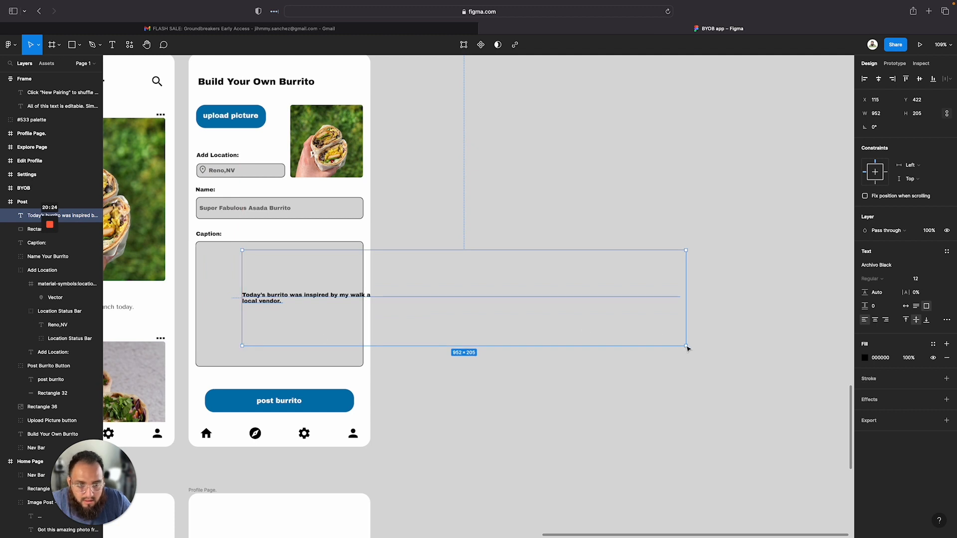
pyautogui.moveTo(686, 347); pyautogui.dragTo(363, 327)
pyautogui.moveTo(243, 323); pyautogui.dragTo(201, 316)
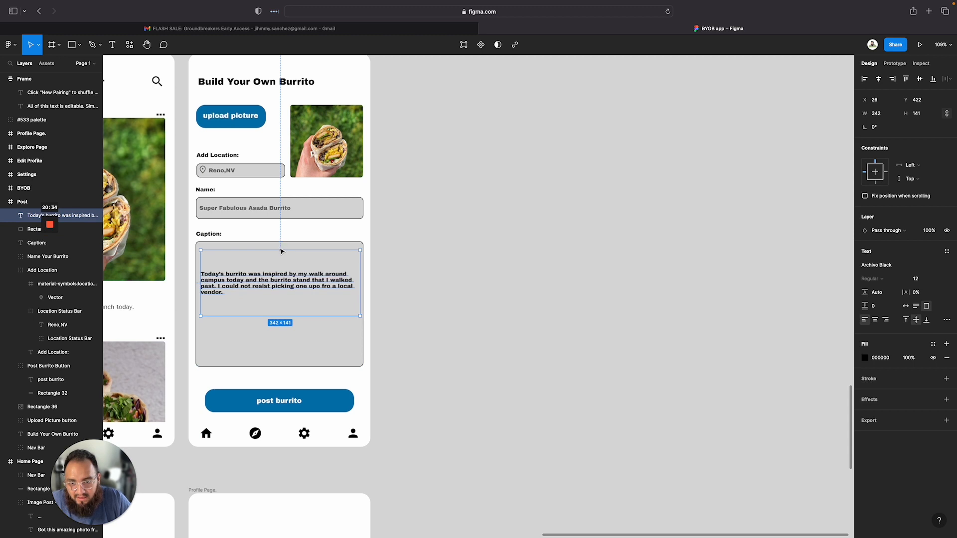
pyautogui.moveTo(282, 252); pyautogui.dragTo(278, 249)
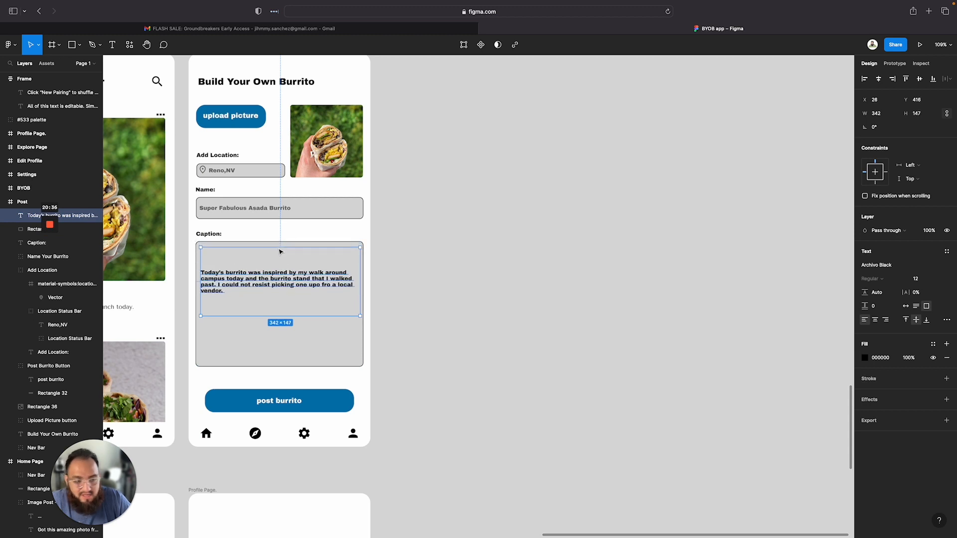
# Try setting the caption text's paragraph spacing to 13, then undo it
pyautogui.doubleClick(261, 282)
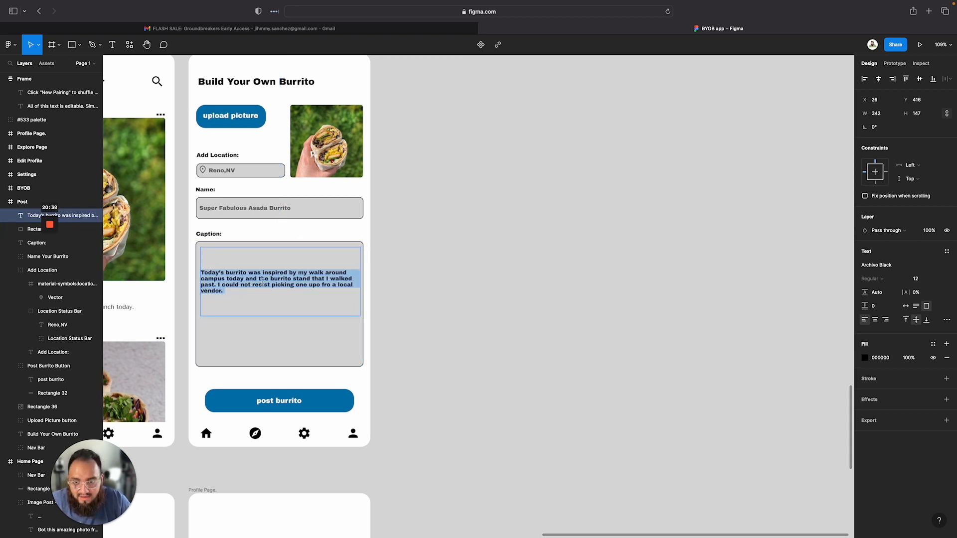
pyautogui.click(874, 306)
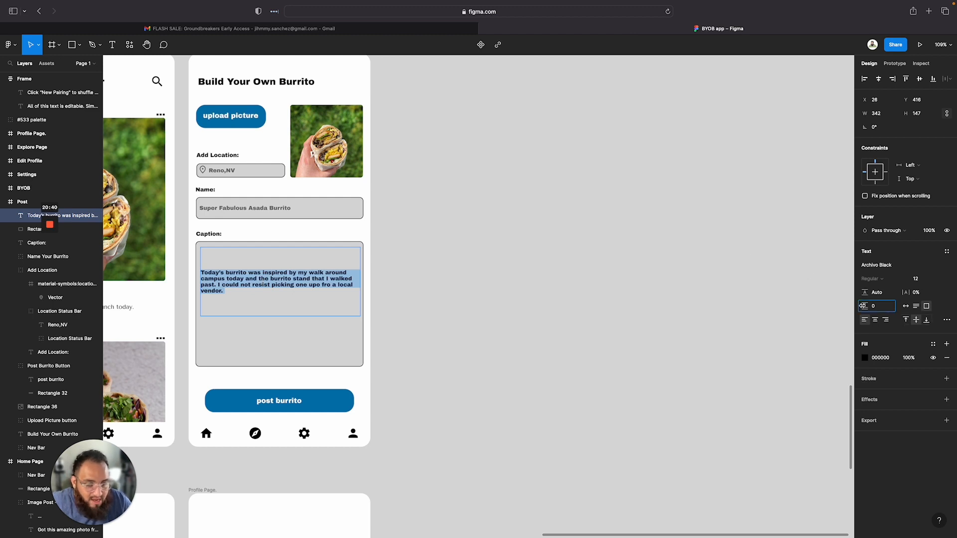
pyautogui.write('13')
pyautogui.moveTo(874, 307); pyautogui.dragTo(886, 305)
pyautogui.press('Return')
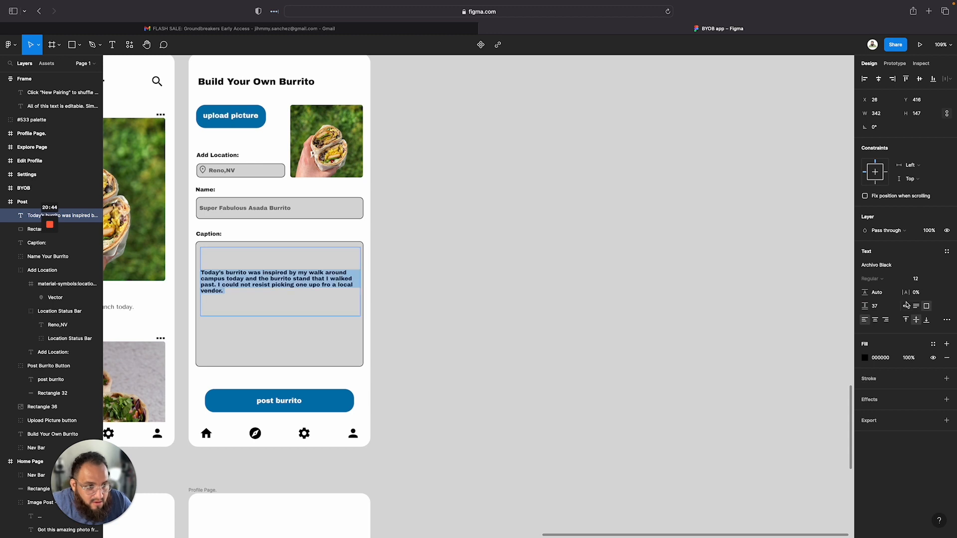
pyautogui.press('super+z')
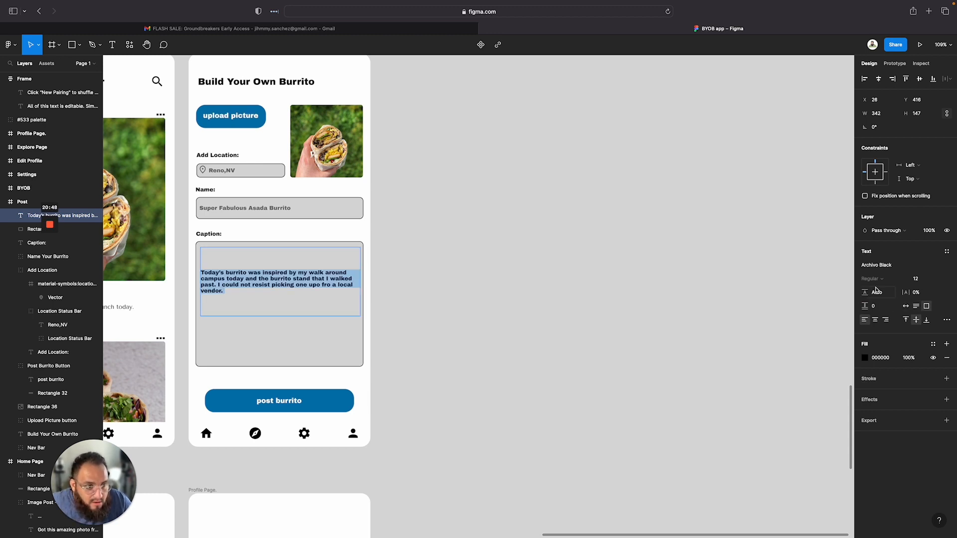
# Set the caption text's letter spacing to 0.5% and its line height to 133.3%
pyautogui.moveTo(907, 292); pyautogui.dragTo(886, 308)
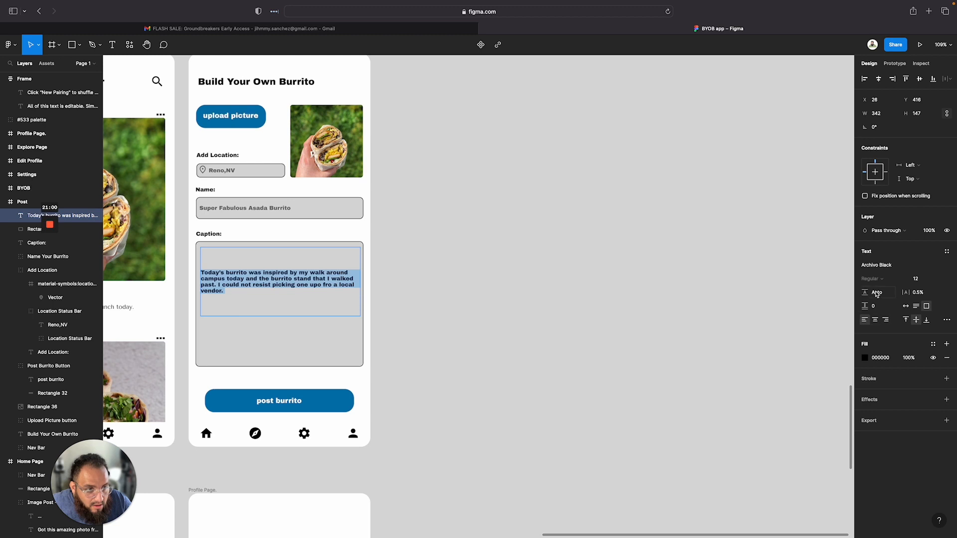
pyautogui.click(877, 294)
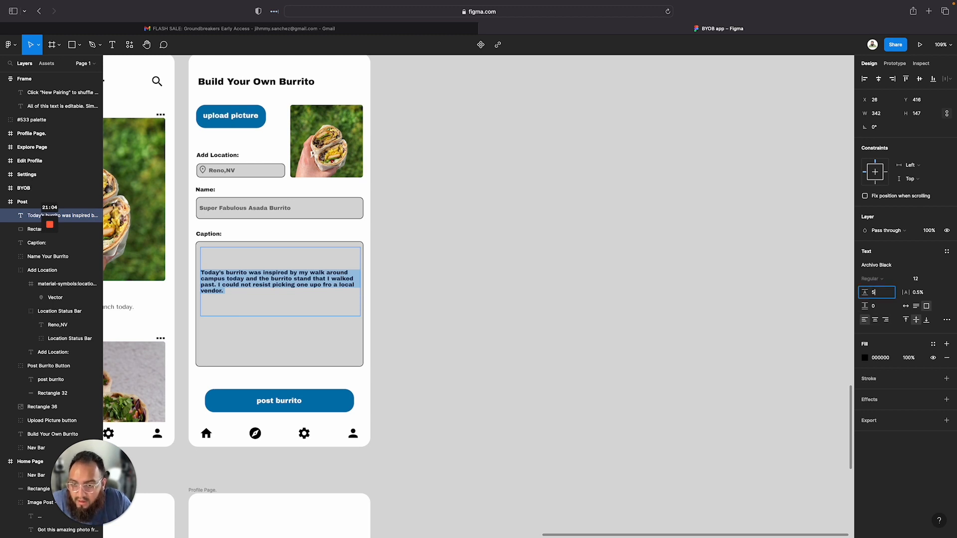
pyautogui.write('5')
pyautogui.press('Return')
pyautogui.press('super+z')
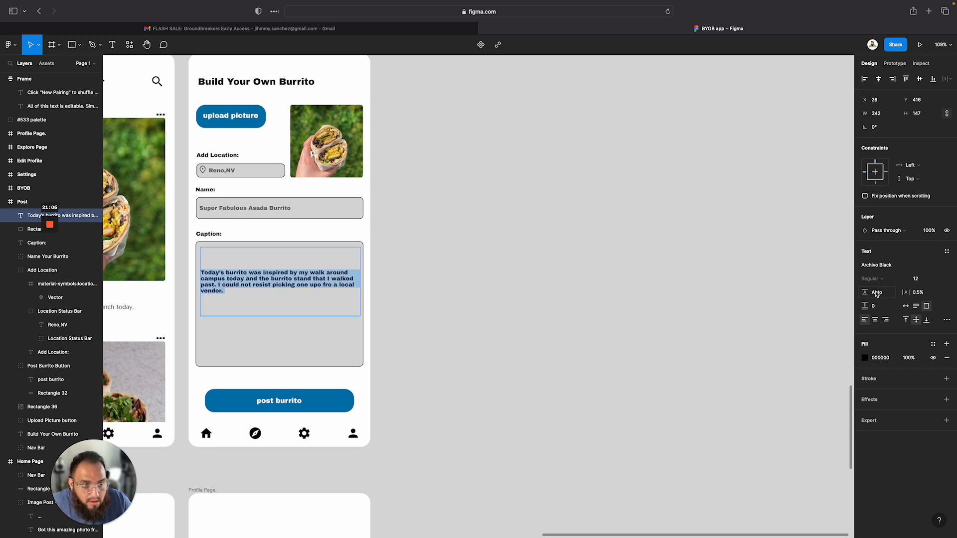
pyautogui.moveTo(863, 292); pyautogui.dragTo(881, 293)
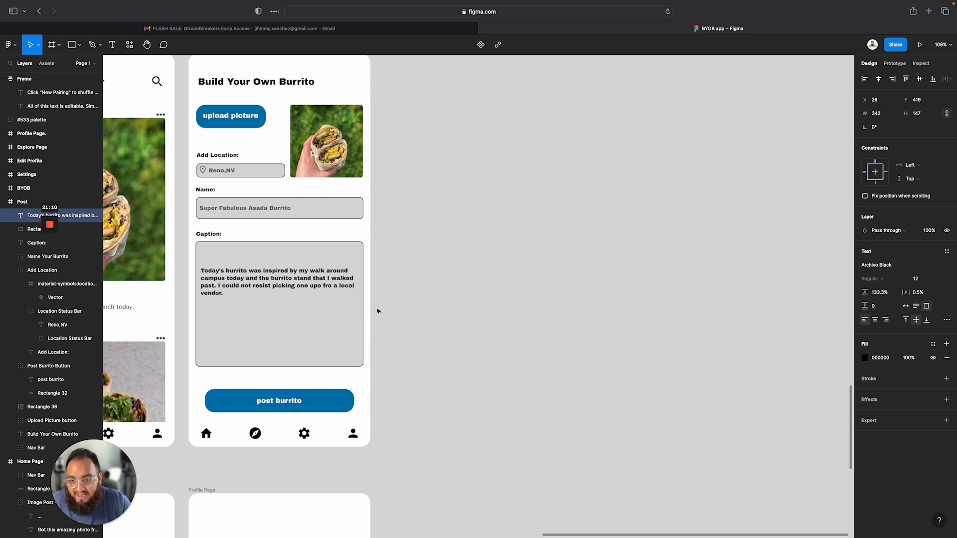
# Shrink the caption text box to about 329 × 77 near the top of the caption rectangle
pyautogui.click(238, 279)
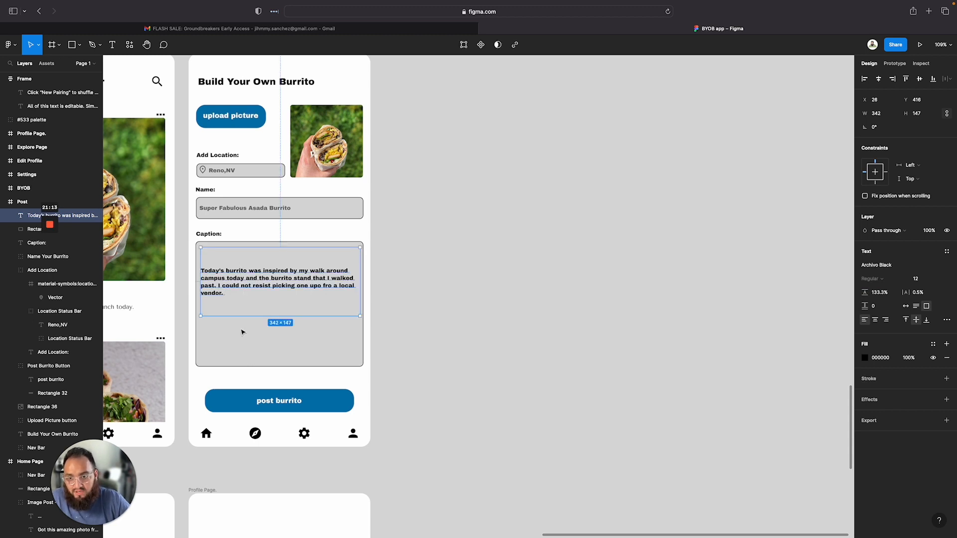
pyautogui.doubleClick(246, 277)
pyautogui.click(247, 275)
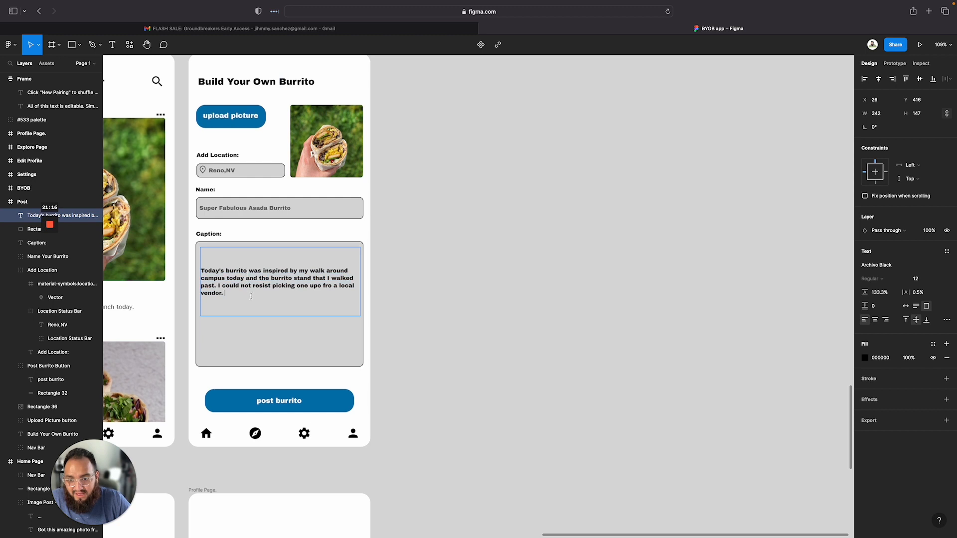
pyautogui.press('super+a')
pyautogui.press('Escape')
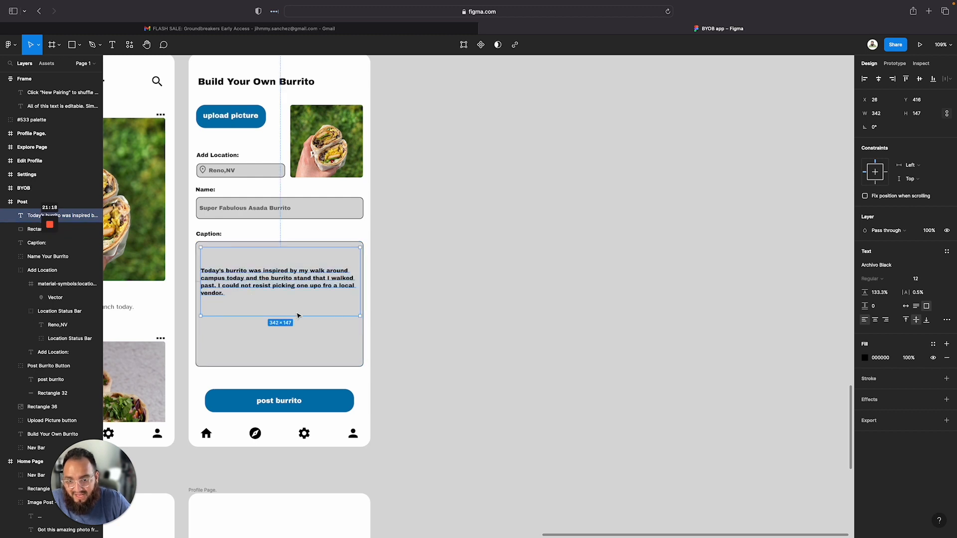
pyautogui.moveTo(361, 318); pyautogui.dragTo(357, 288)
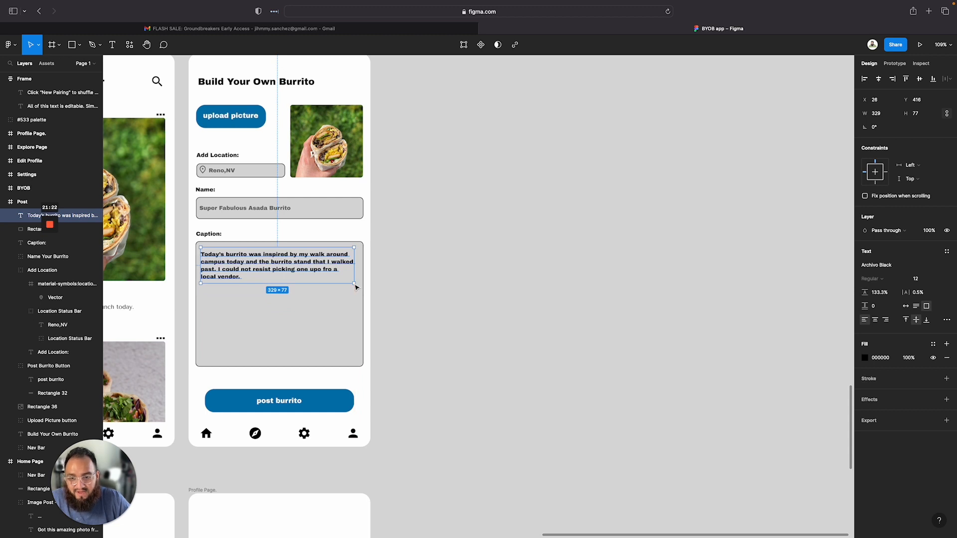
pyautogui.click(241, 324)
# Correct the caption's typo so it reads "picking one up from a local vendor."
pyautogui.doubleClick(322, 272)
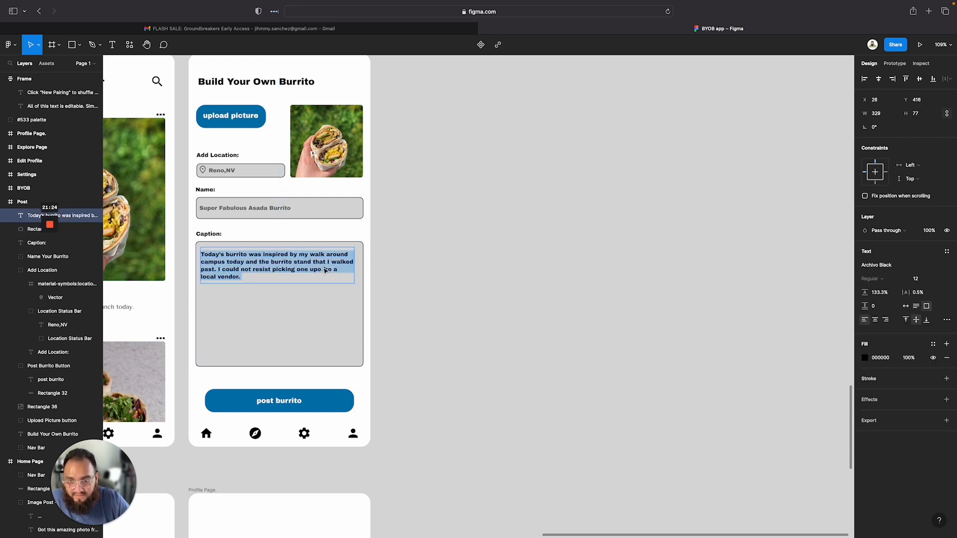
pyautogui.press('Escape')
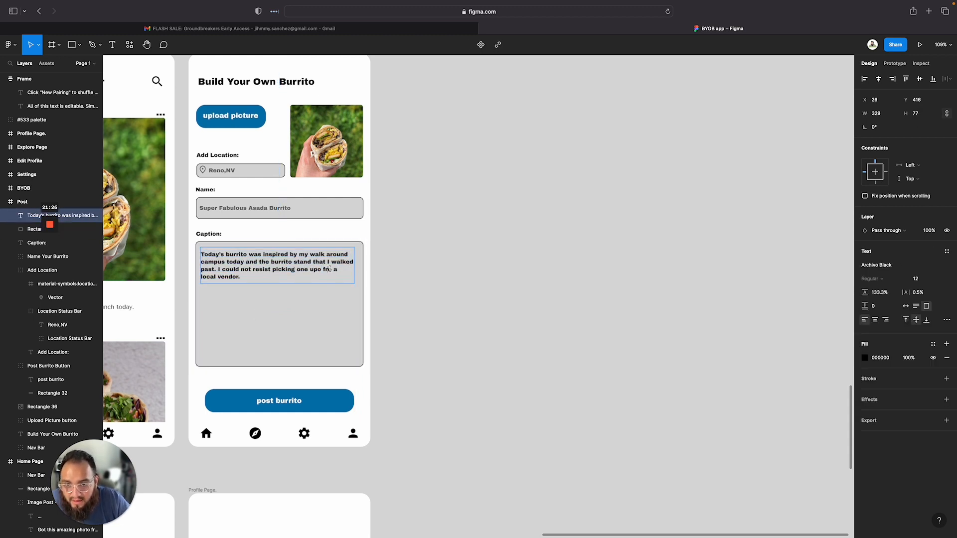
pyautogui.press('BackSpace')
pyautogui.press('BackSpace')
pyautogui.press('BackSpace')
pyautogui.press('BackSpace')
pyautogui.press('BackSpace')
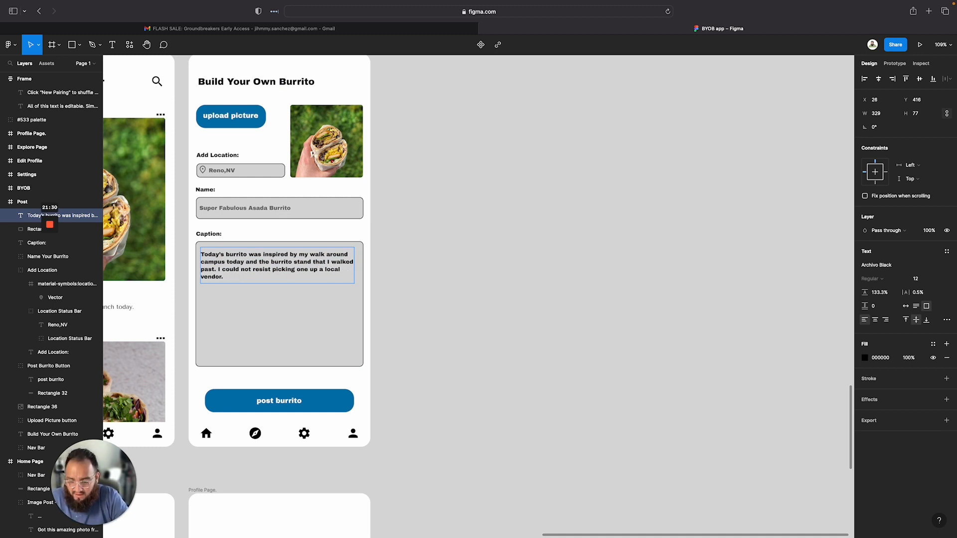
pyautogui.write('from')
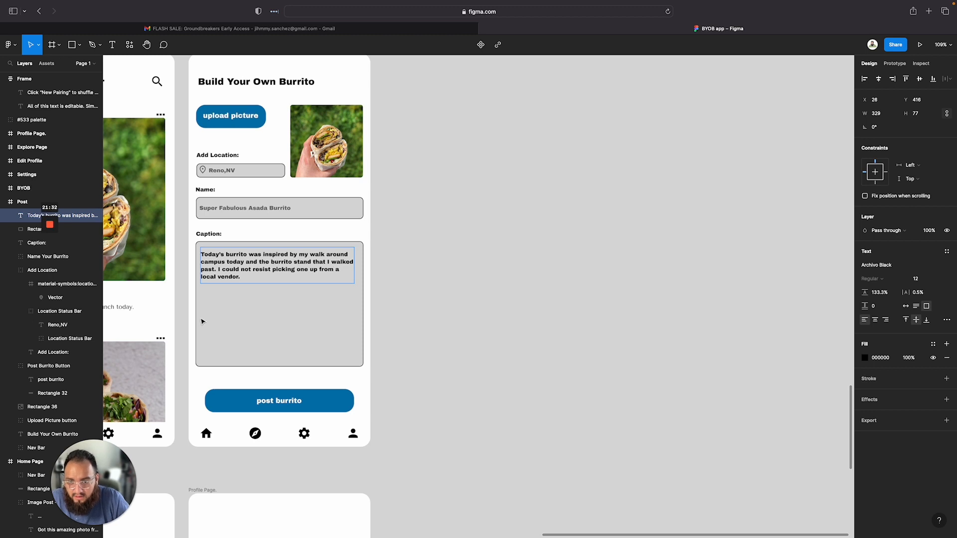
# Set the caption text's fill opacity to 50%
pyautogui.click(264, 312)
pyautogui.click(267, 306)
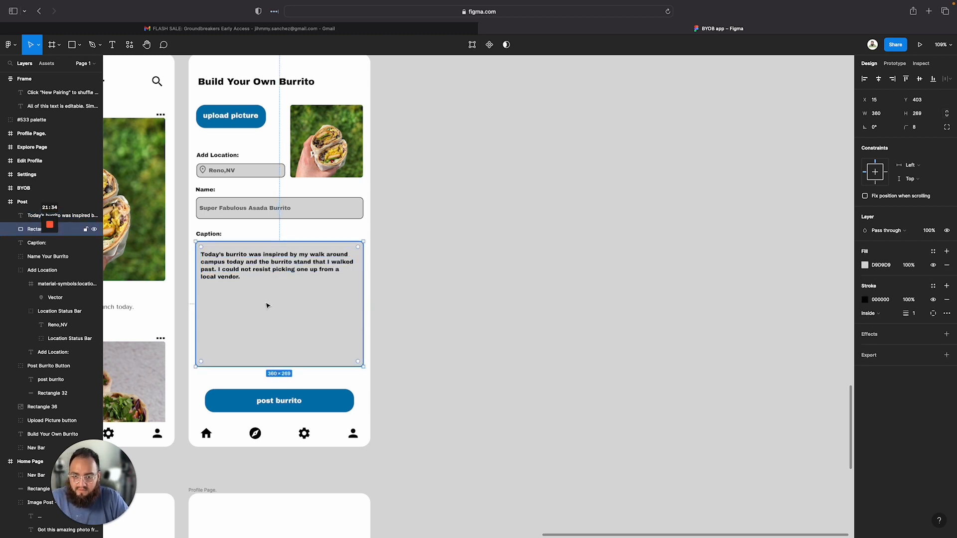
pyautogui.doubleClick(276, 260)
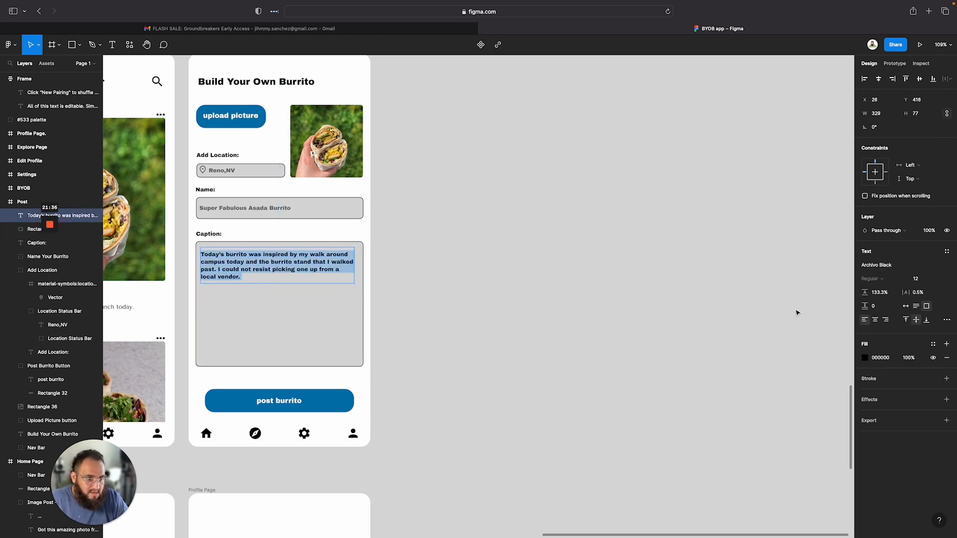
pyautogui.click(908, 358)
pyautogui.write('50')
pyautogui.press('Return')
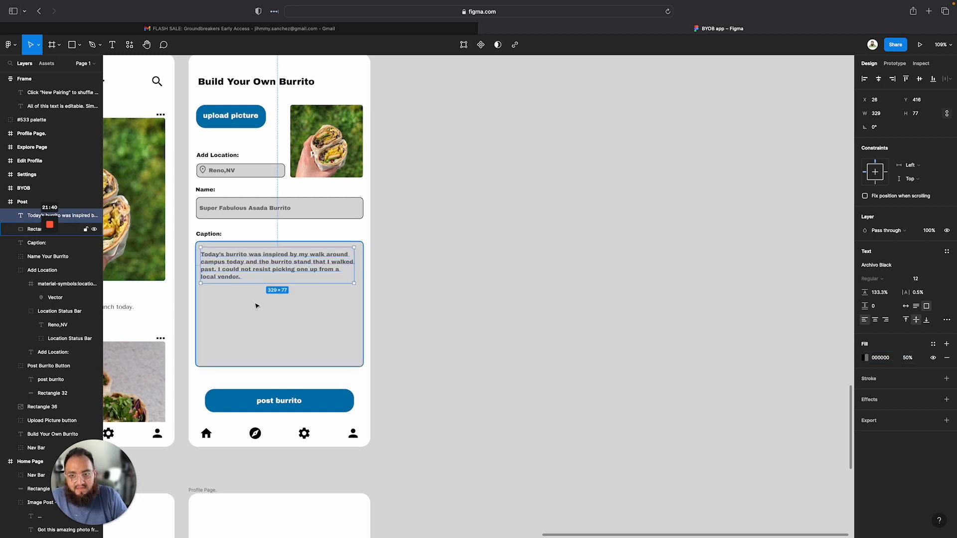
# Pan and zoom around the canvas to review the wireframes and high-fidelity screens
pyautogui.click(421, 356)
pyautogui.hscroll(2, 503, 343)
pyautogui.hscroll(-6, 503, 343)
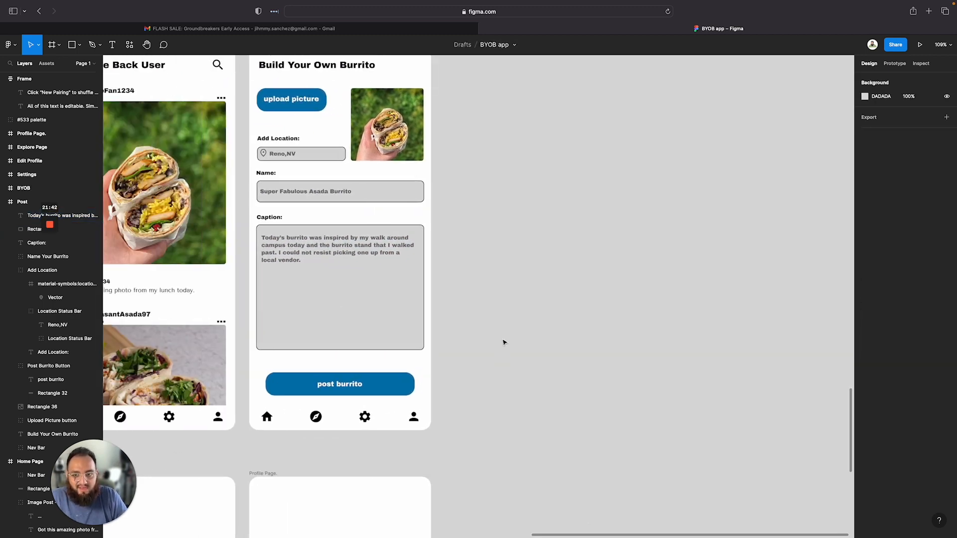
pyautogui.scroll(4, 504, 343)
pyautogui.scroll(-4, 504, 343)
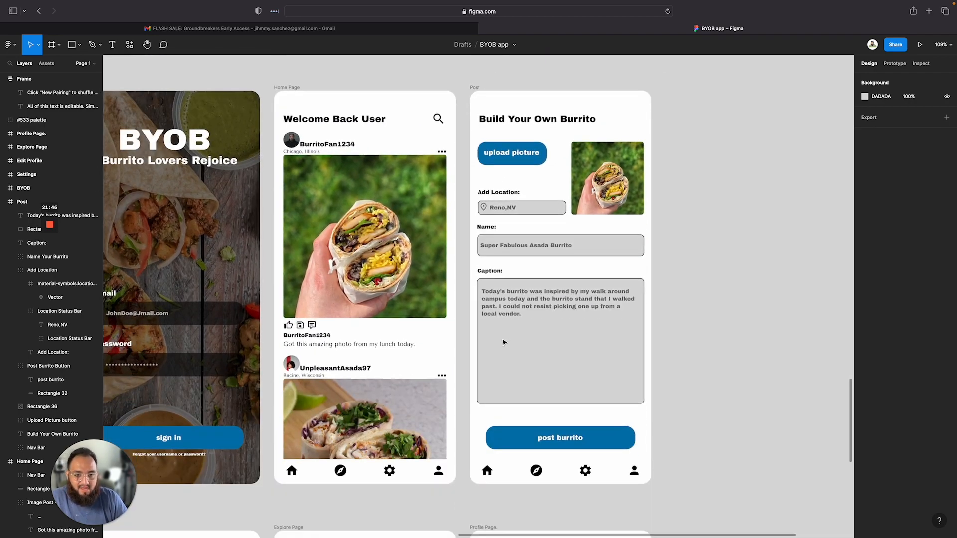
pyautogui.scroll(-2, 503, 343)
pyautogui.scroll(-5, 504, 343)
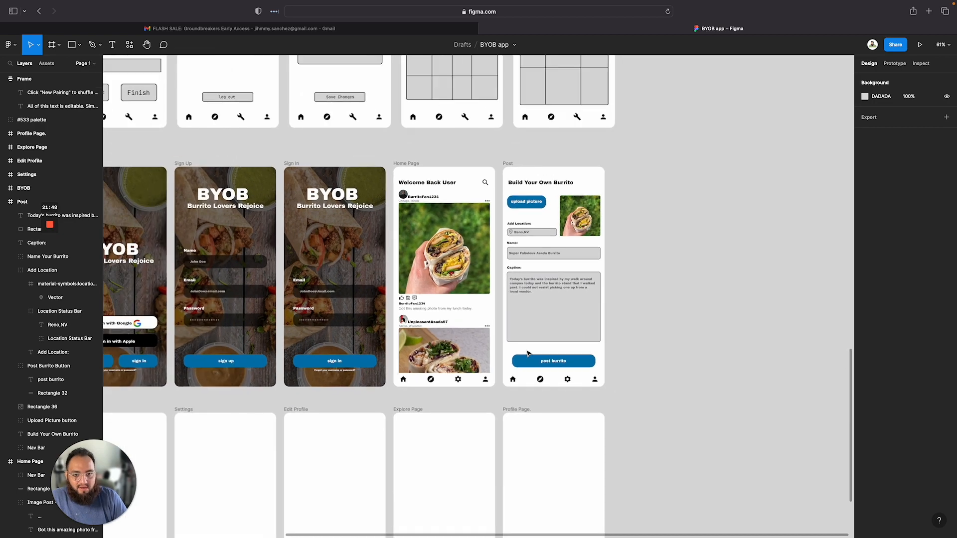
pyautogui.hscroll(-3, 529, 354)
pyautogui.scroll(-5, 528, 354)
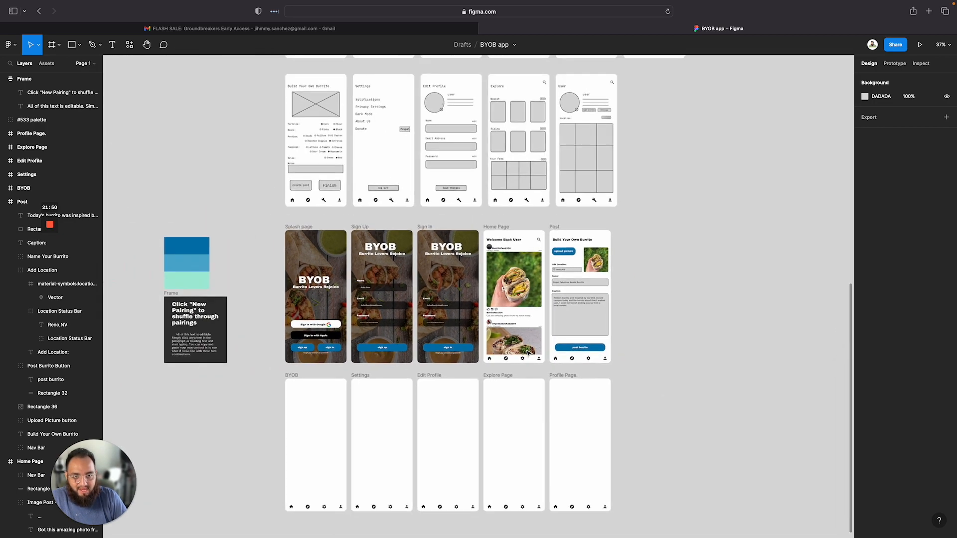
pyautogui.scroll(4, 529, 353)
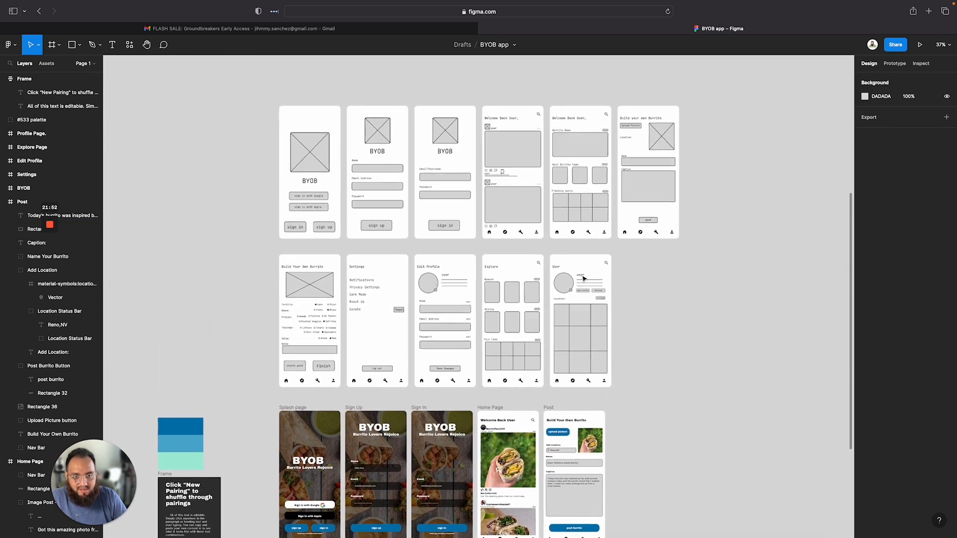
pyautogui.scroll(-8, 584, 278)
pyautogui.hscroll(-2, 584, 278)
pyautogui.scroll(1, 690, 179)
pyautogui.scroll(-4, 692, 181)
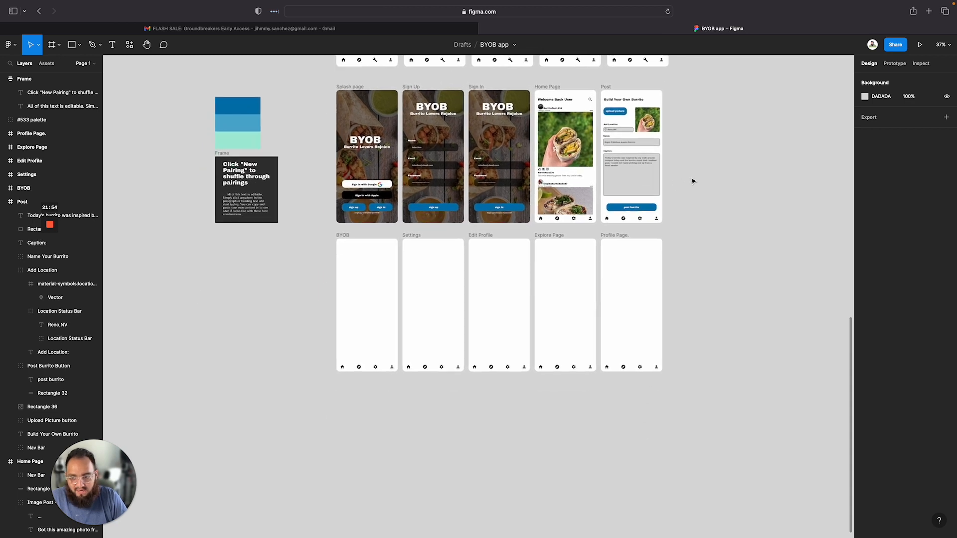
pyautogui.scroll(-1, 692, 181)
pyautogui.scroll(3, 628, 102)
pyautogui.hscroll(2, 628, 102)
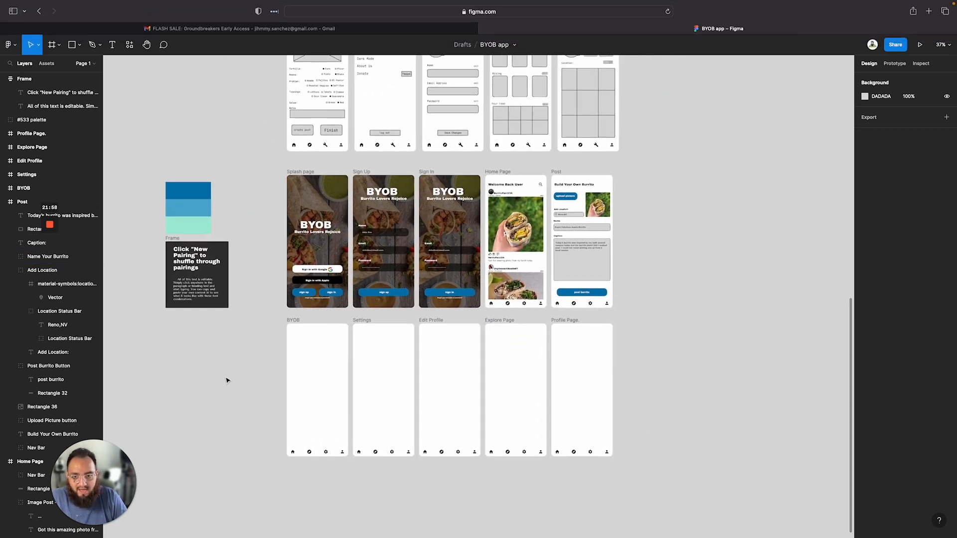
pyautogui.scroll(2, 299, 388)
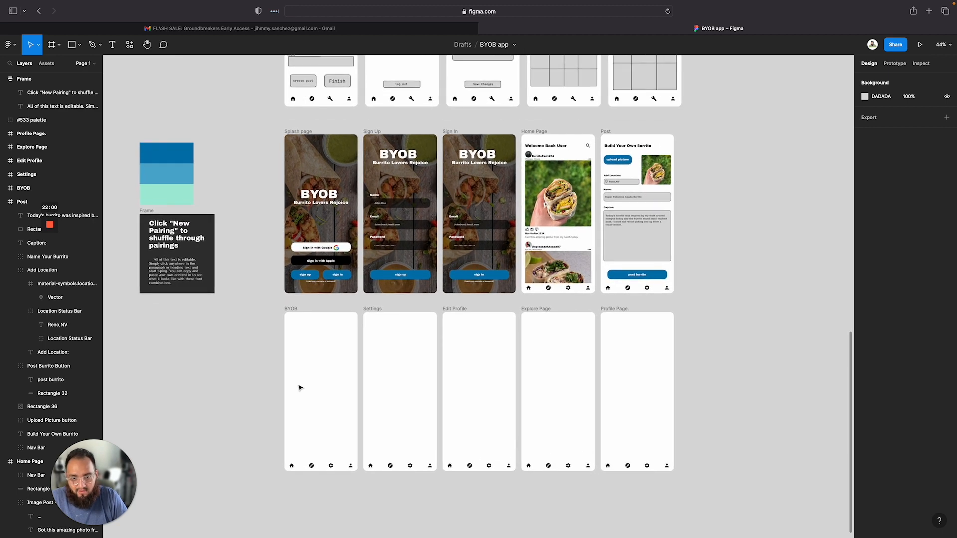
pyautogui.scroll(-1, 299, 387)
pyautogui.scroll(5, 299, 385)
pyautogui.hscroll(1, 299, 385)
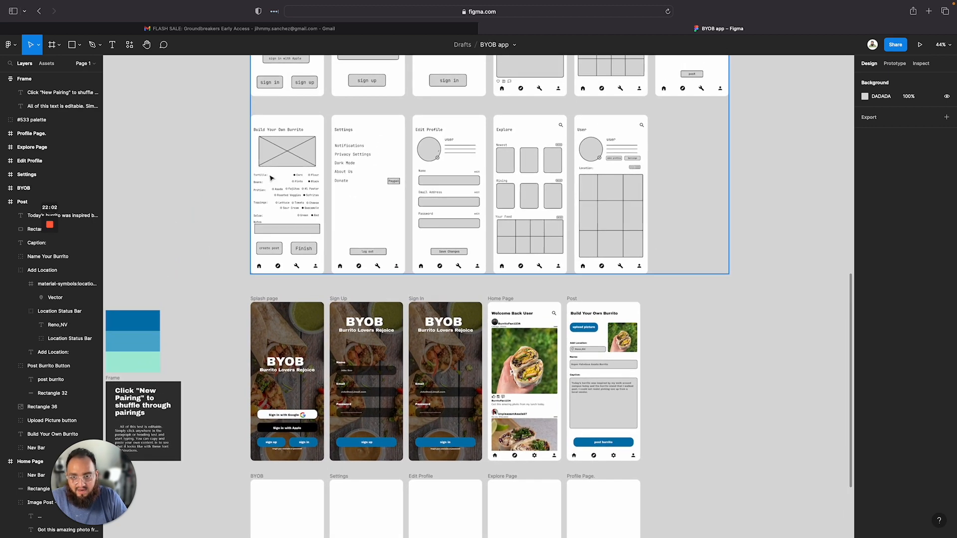
pyautogui.scroll(3, 271, 178)
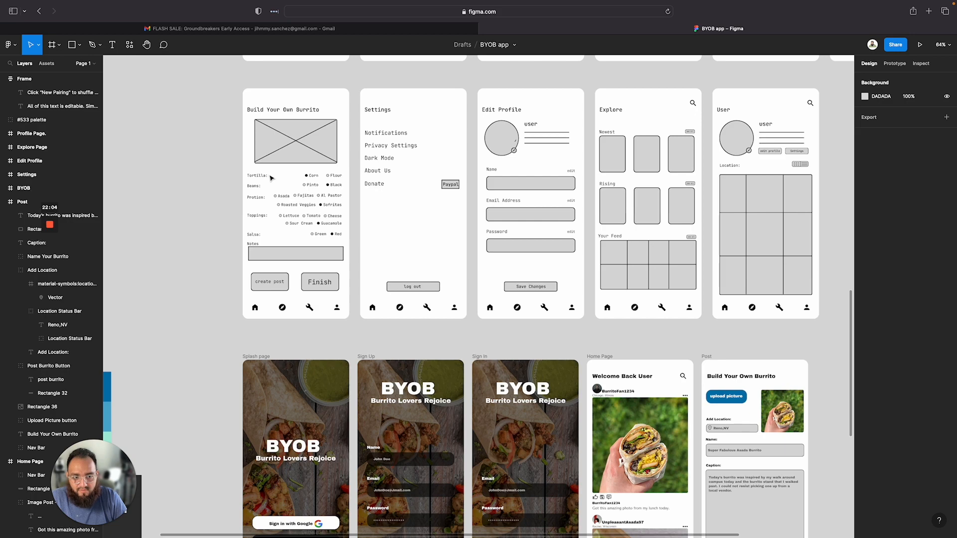
pyautogui.scroll(-3, 271, 178)
pyautogui.scroll(4, 644, 351)
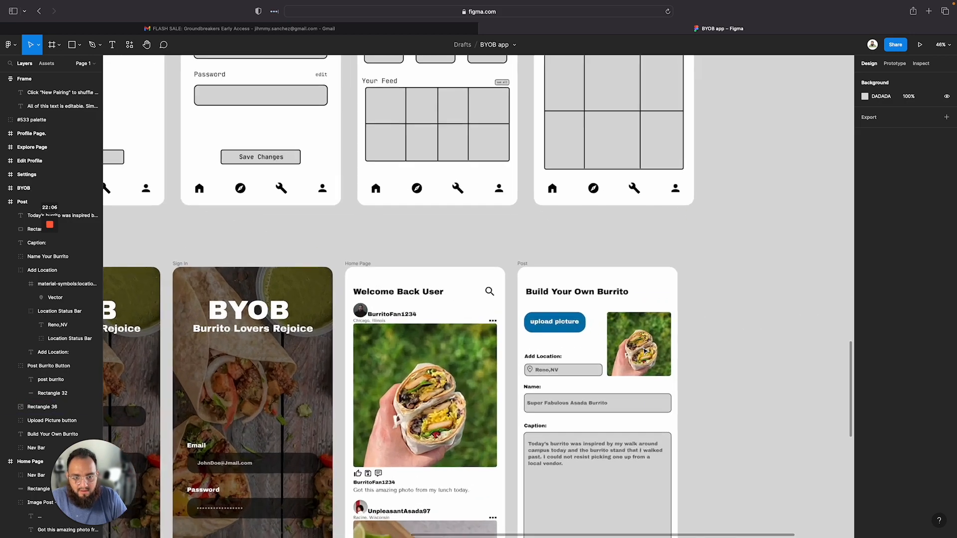
pyautogui.scroll(5, 645, 350)
# Rename the Post page title to "Upload Your Own Burrito"
pyautogui.doubleClick(537, 280)
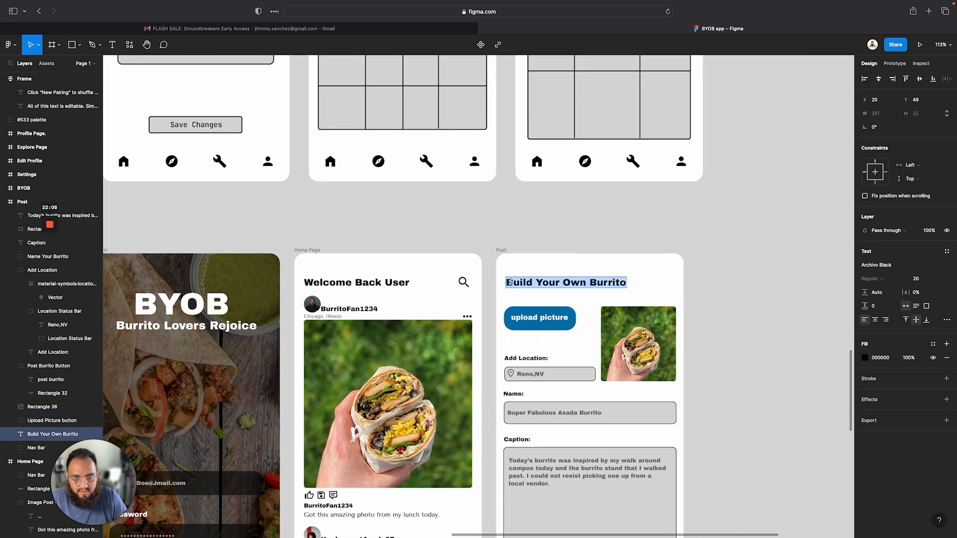
pyautogui.click(537, 280)
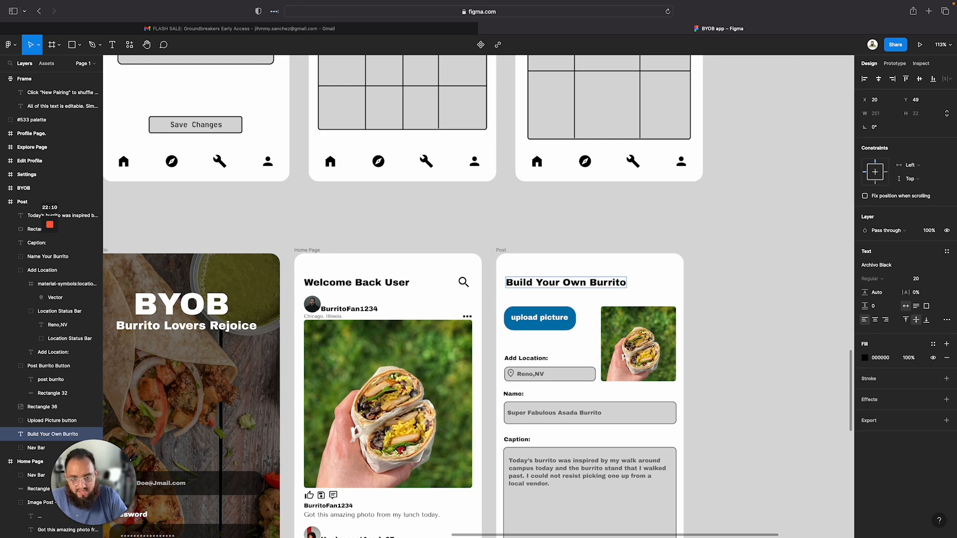
pyautogui.press('BackSpace')
pyautogui.press('BackSpace')
pyautogui.press('BackSpace')
pyautogui.press('BackSpace')
pyautogui.press('BackSpace')
pyautogui.write('Upl')
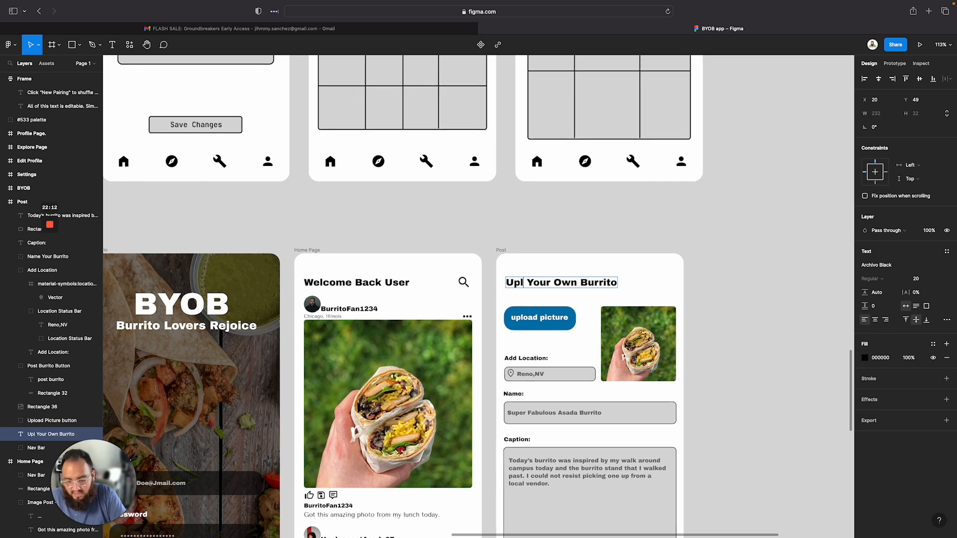
pyautogui.write('oad')
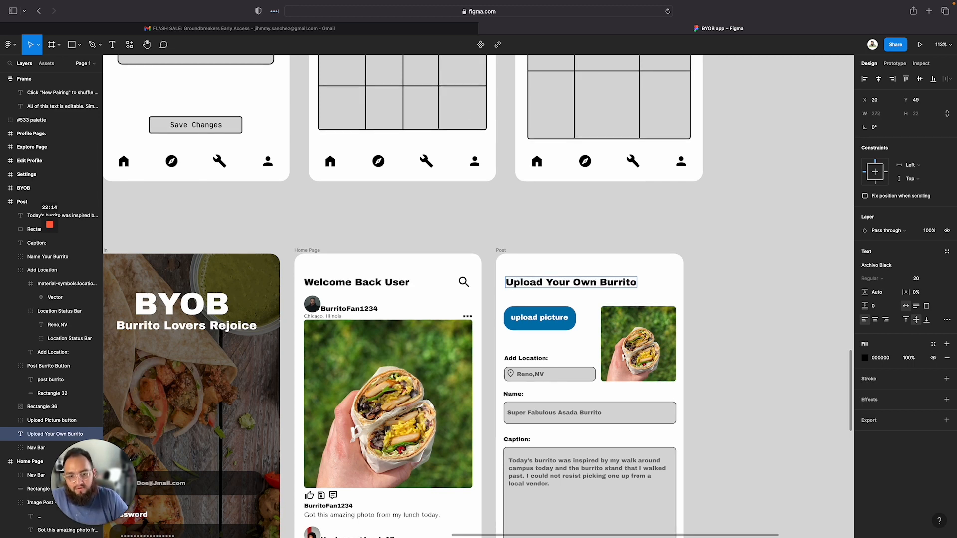
pyautogui.scroll(-5, 531, 280)
pyautogui.press('Escape')
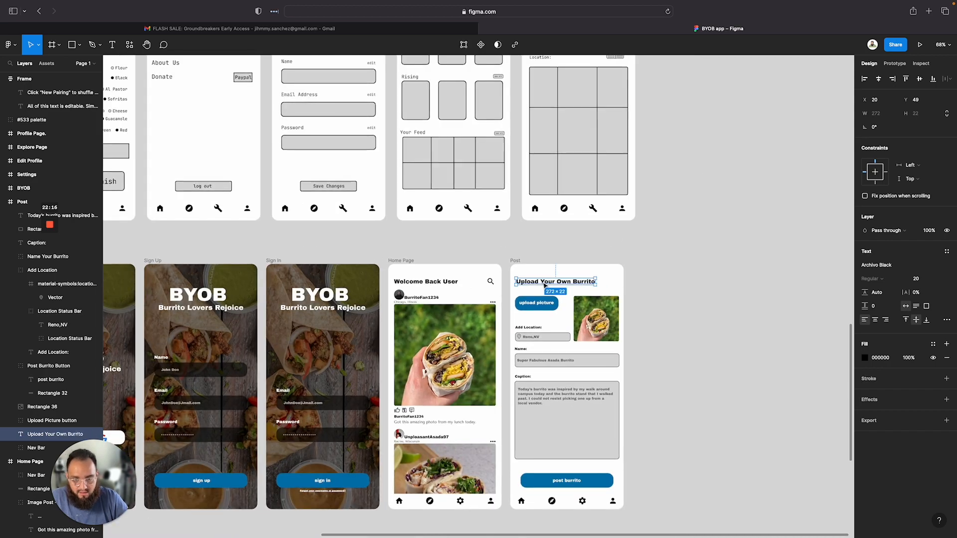
# Paste the copied title text into the empty BYOB frame
pyautogui.hscroll(-10, 349, 370)
pyautogui.scroll(-5, 349, 371)
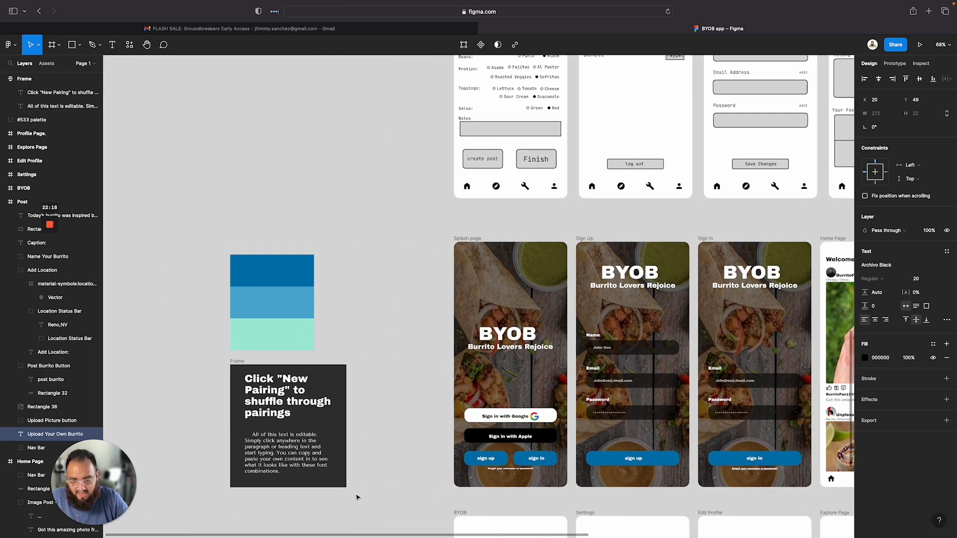
pyautogui.click(463, 392)
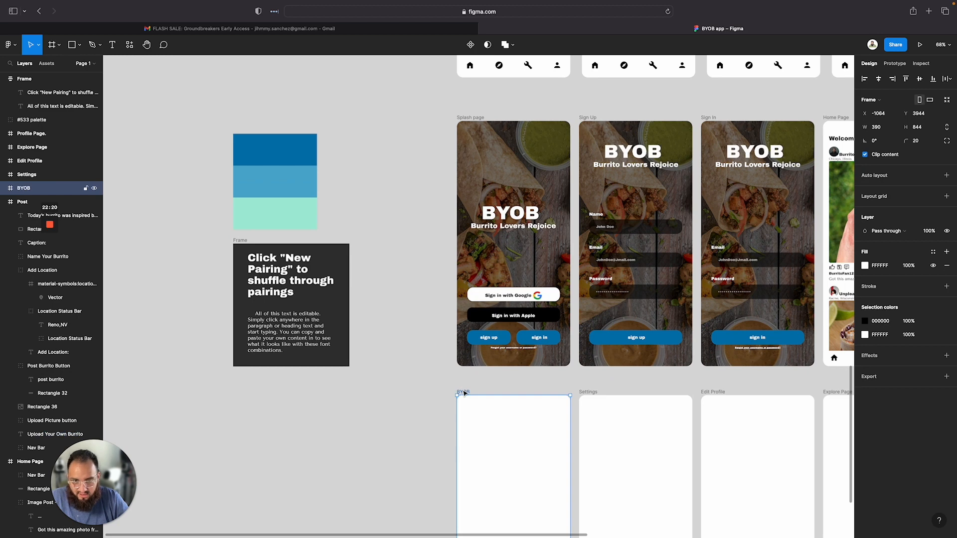
pyautogui.press('super+v')
# Change the pasted BYOB frame title to "Build Your Own Burrito"
pyautogui.doubleClick(481, 412)
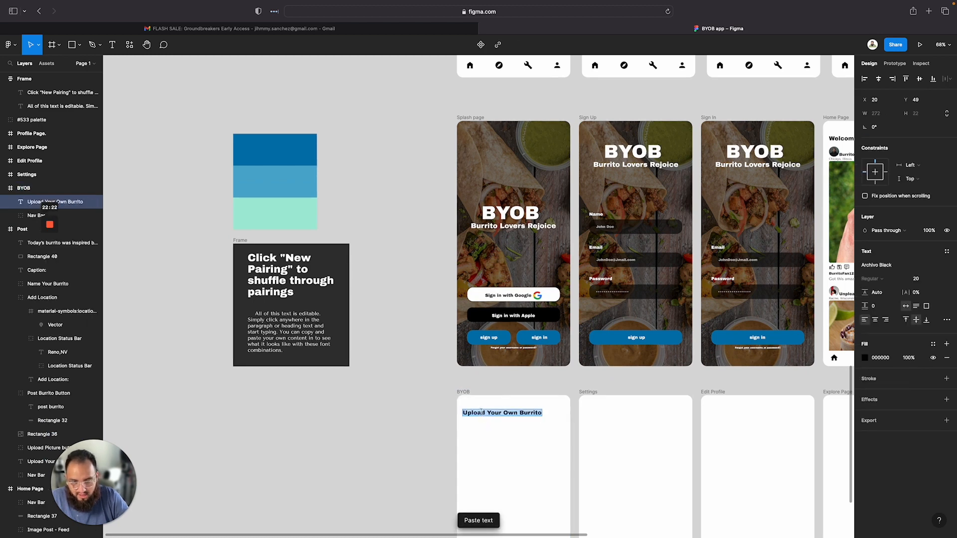
pyautogui.click(485, 413)
pyautogui.press('BackSpace')
pyautogui.press('BackSpace')
pyautogui.press('BackSpace')
pyautogui.press('BackSpace')
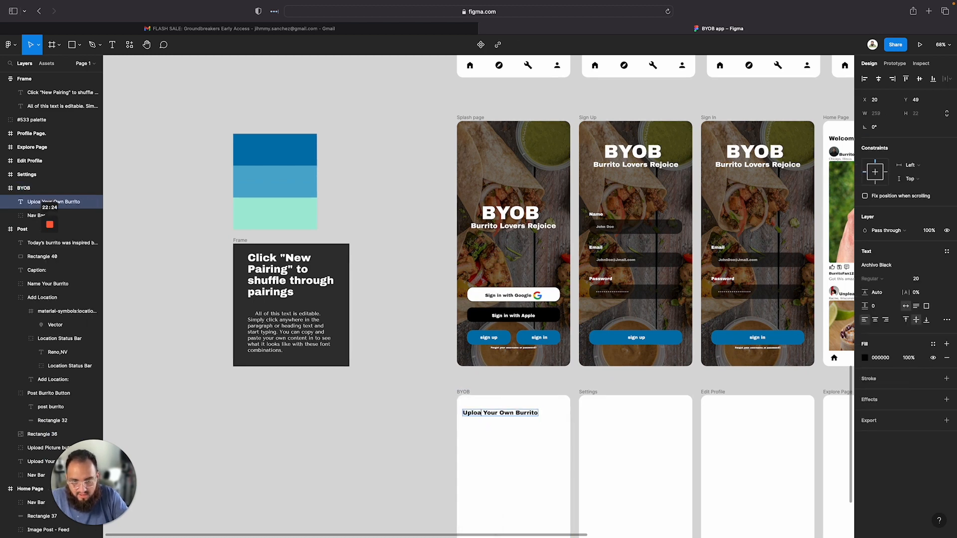
pyautogui.press('BackSpace')
pyautogui.press('BackSpace')
pyautogui.write('Build')
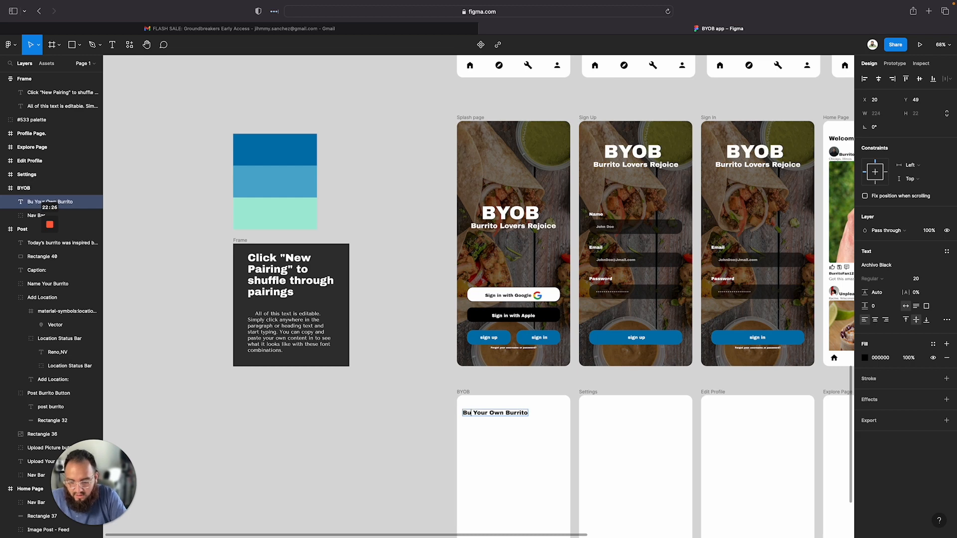
pyautogui.press('Escape')
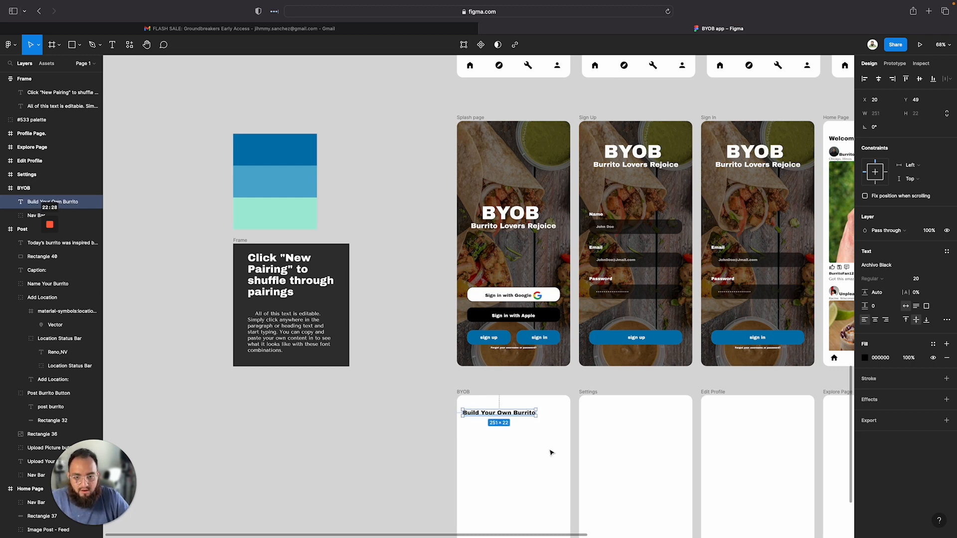
# Pan around the canvas to compare the Post and BYOB frames with the wireframes
pyautogui.click(400, 450)
pyautogui.scroll(-1, 480, 468)
pyautogui.hscroll(1, 480, 468)
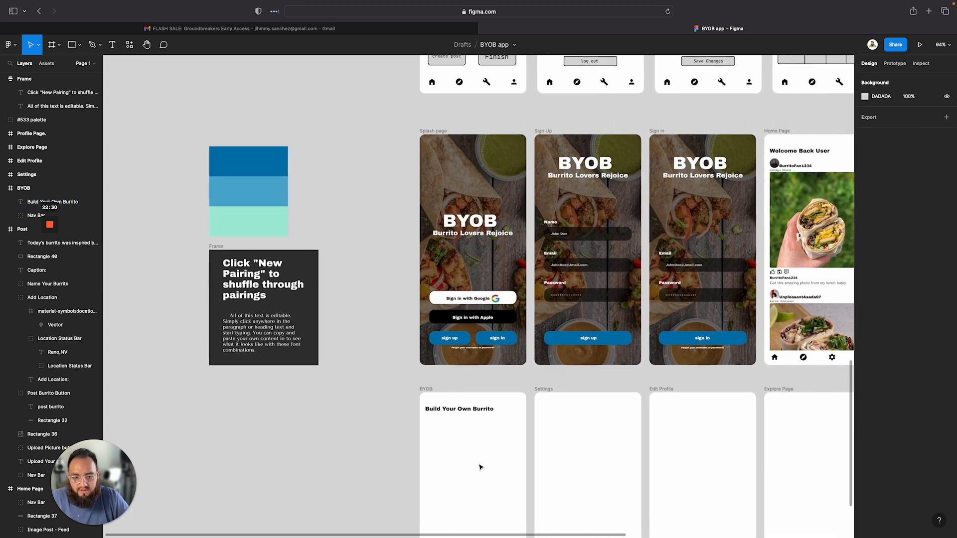
pyautogui.scroll(-3, 480, 468)
pyautogui.hscroll(1, 480, 467)
pyautogui.scroll(5, 480, 468)
pyautogui.hscroll(4, 480, 468)
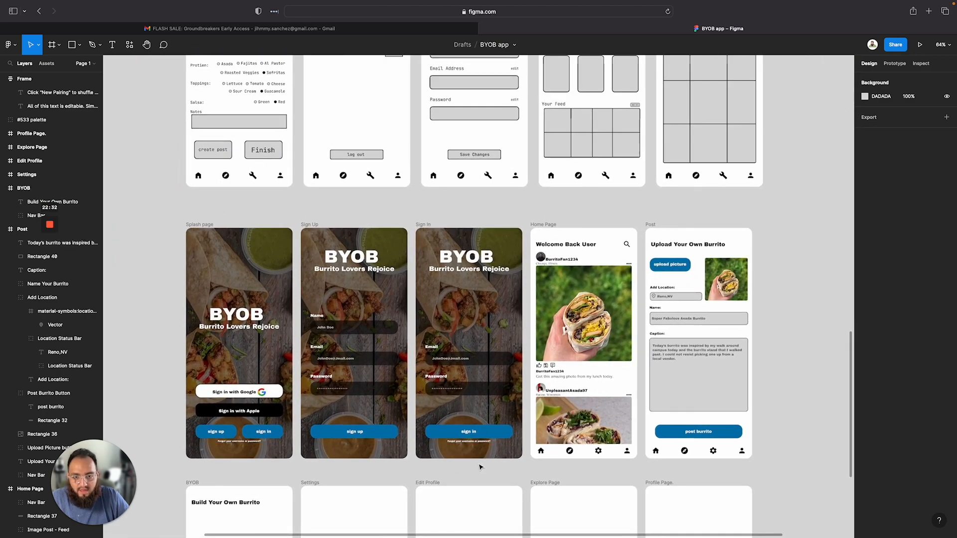
pyautogui.scroll(4, 469, 341)
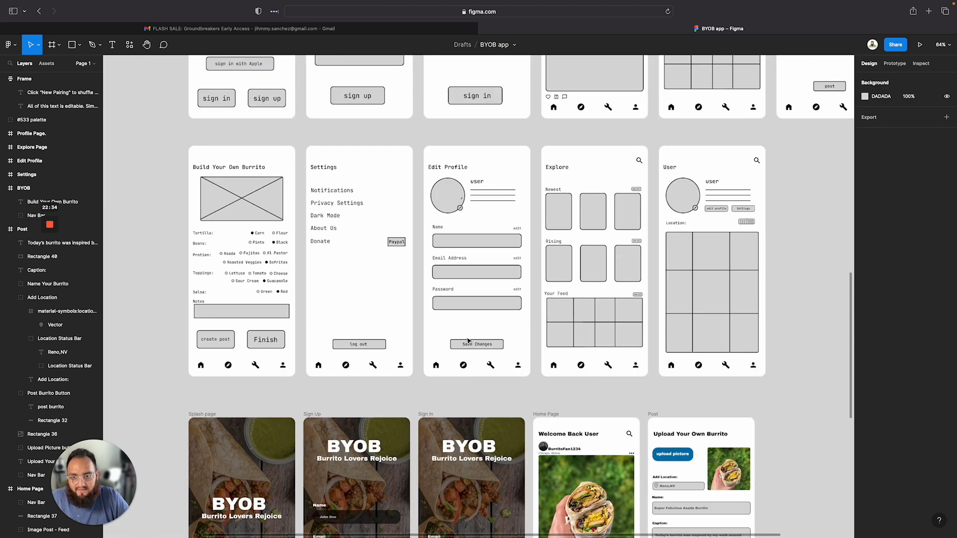
pyautogui.scroll(-5, 469, 341)
pyautogui.hscroll(-1, 469, 341)
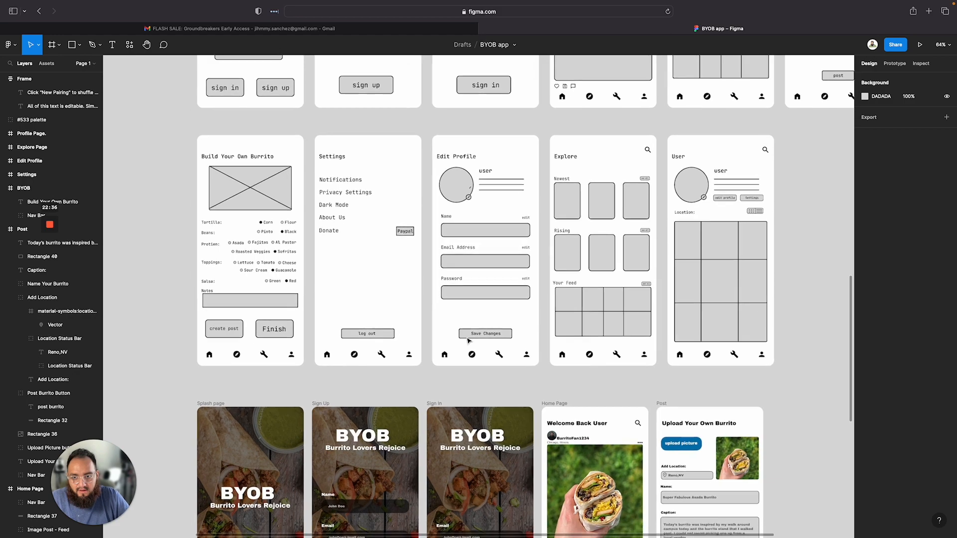
pyautogui.scroll(-2, 469, 341)
pyautogui.hscroll(2, 469, 341)
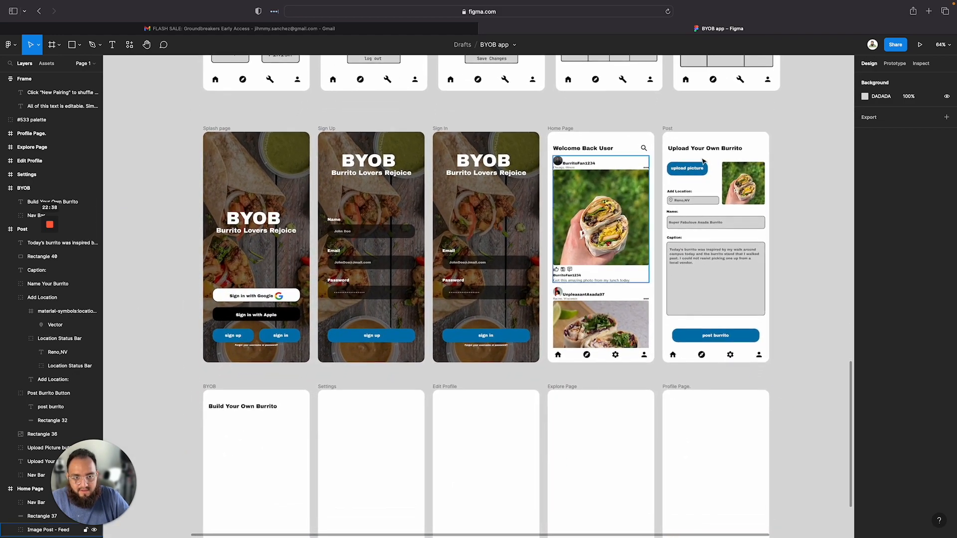
pyautogui.scroll(-4, 297, 406)
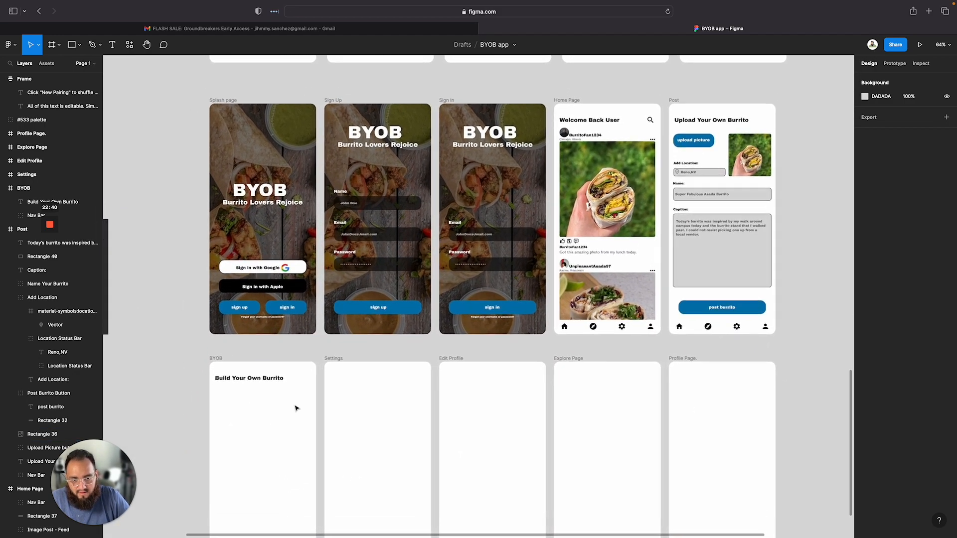
pyautogui.scroll(8, 270, 298)
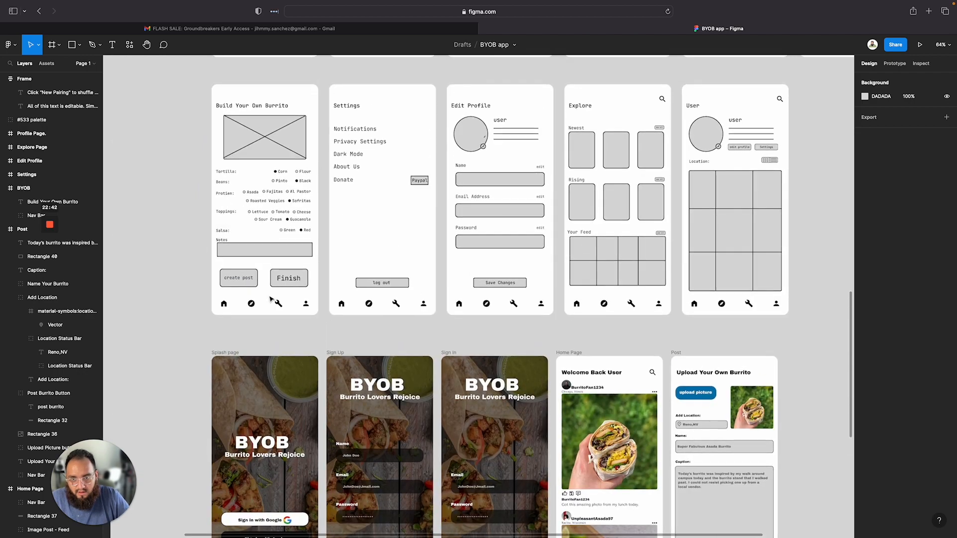
pyautogui.scroll(-5, 269, 299)
pyautogui.hscroll(-1, 270, 299)
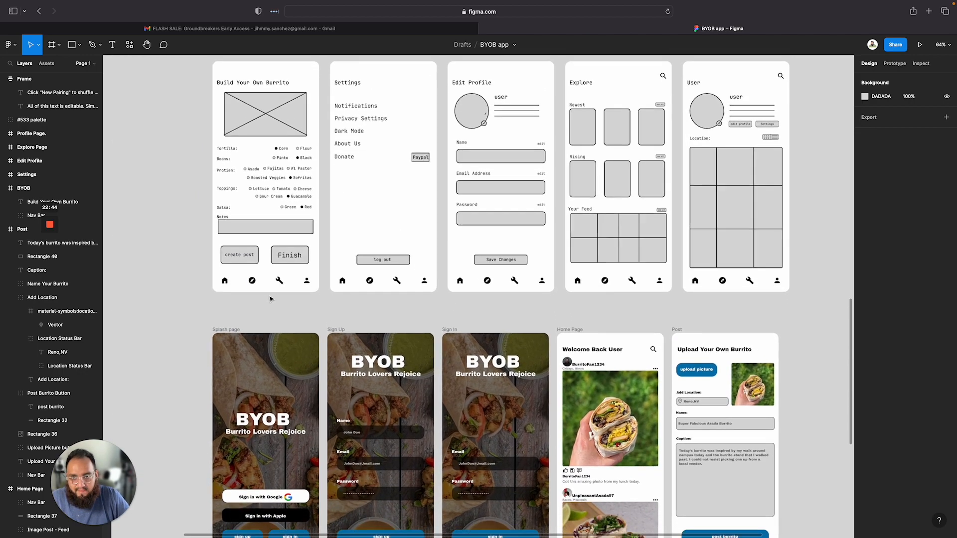
pyautogui.scroll(-3, 269, 298)
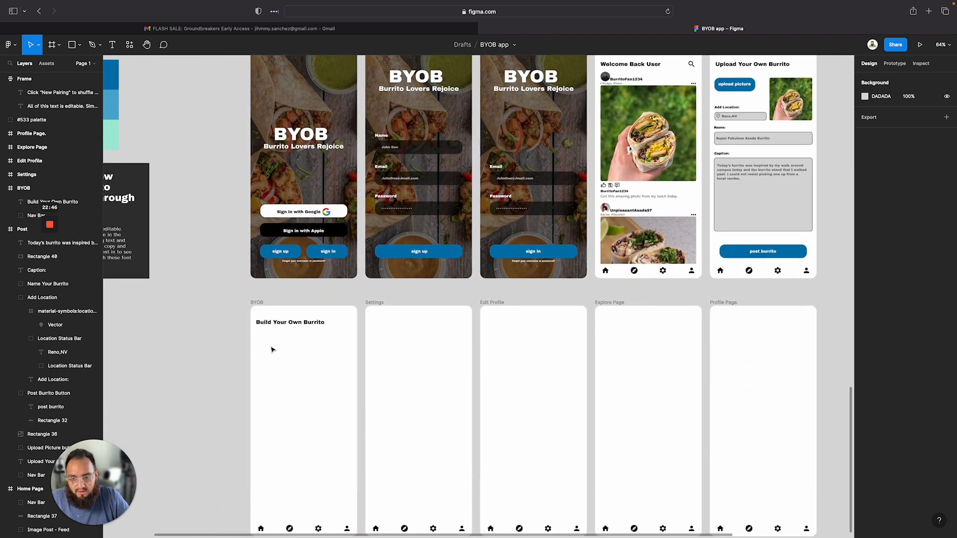
pyautogui.press('t')
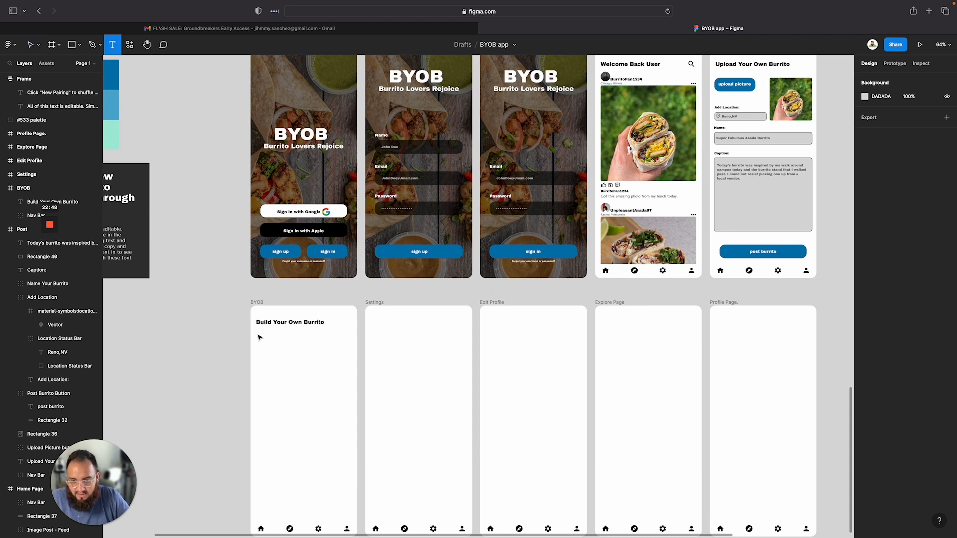
pyautogui.moveTo(259, 337); pyautogui.dragTo(351, 379)
# Zoom in on the Build Your Own Burrito wireframe to study its image placeholder and ingredient options layout
pyautogui.scroll(5, 281, 311)
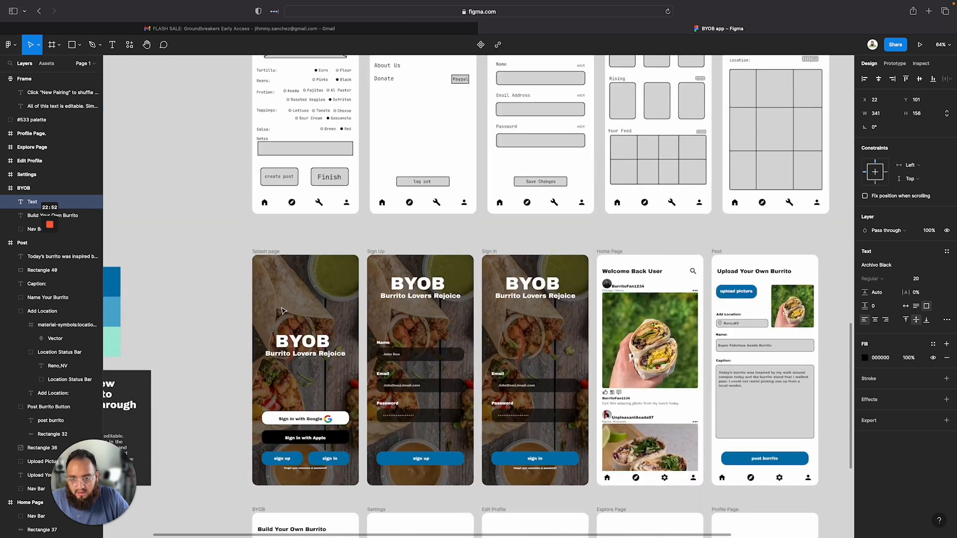
pyautogui.scroll(5, 282, 310)
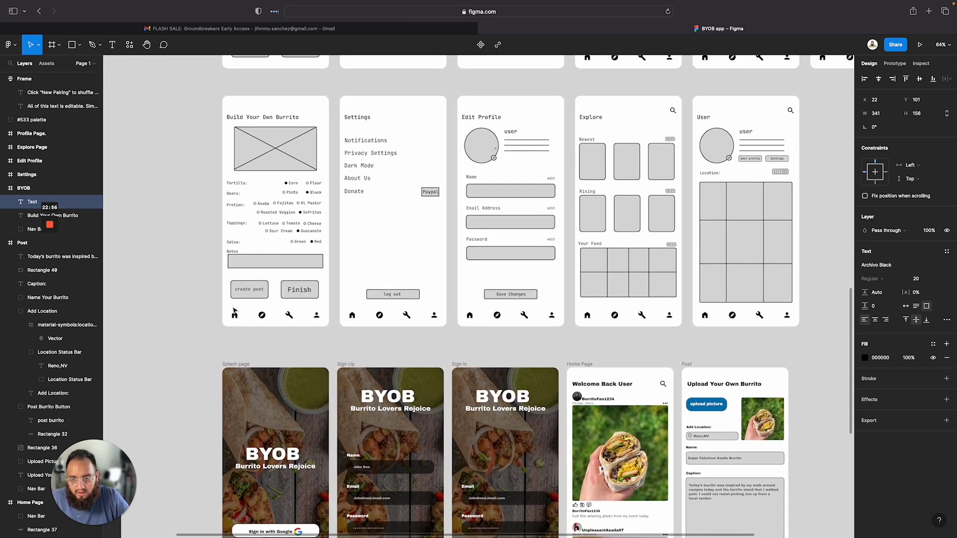
pyautogui.scroll(5, 249, 286)
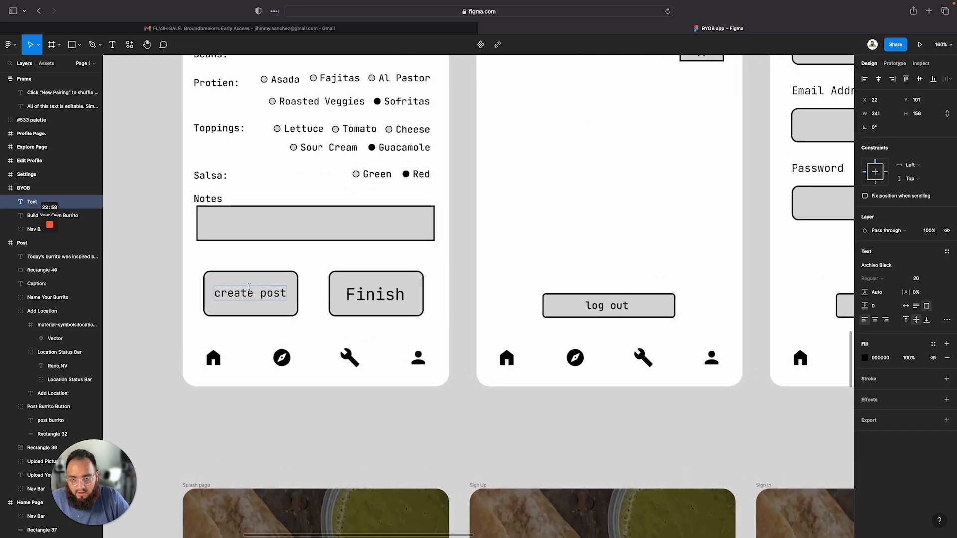
pyautogui.scroll(10, 250, 290)
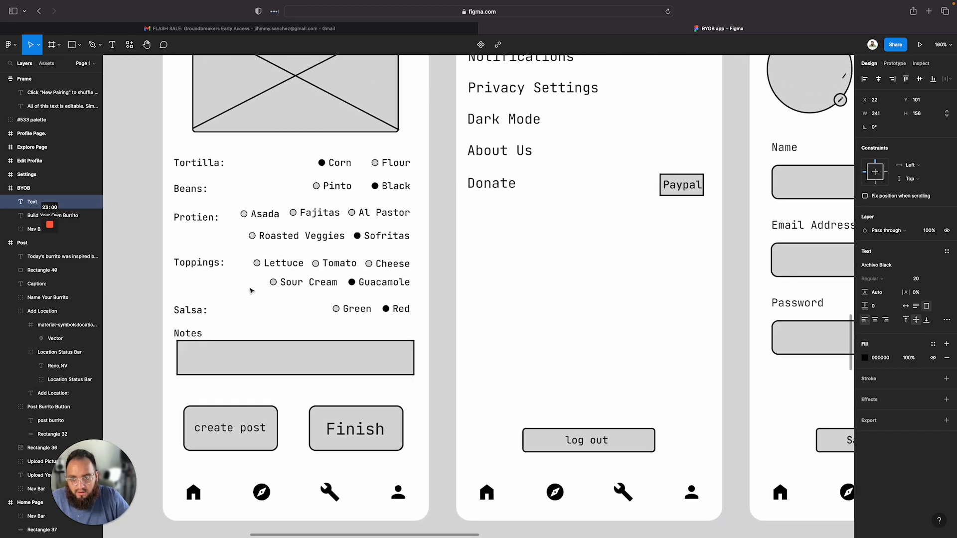
pyautogui.scroll(-5, 250, 290)
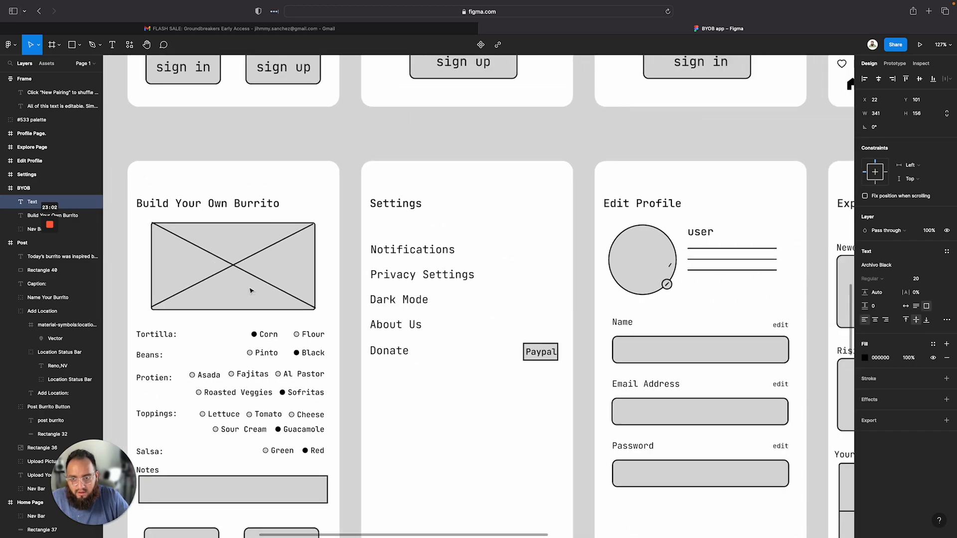
pyautogui.scroll(-5, 251, 290)
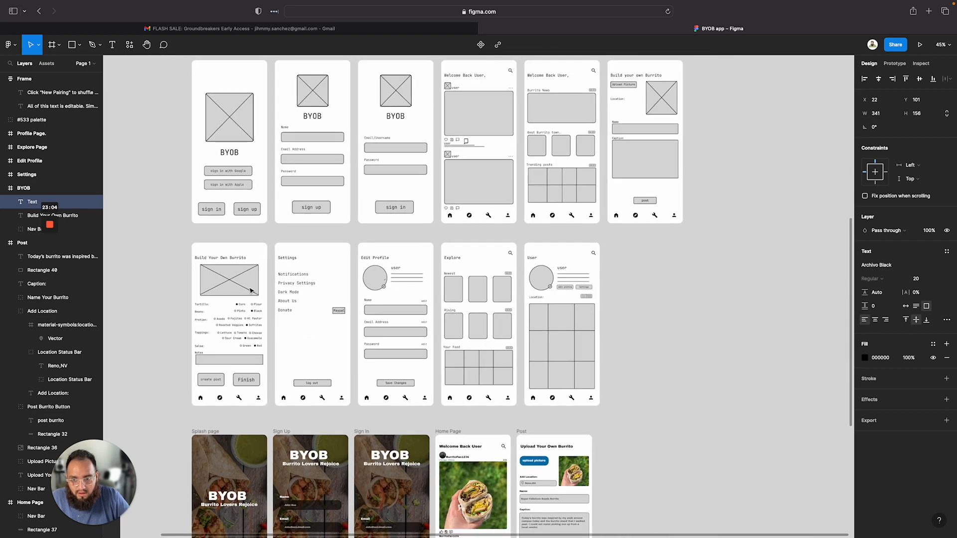
pyautogui.scroll(5, 251, 291)
pyautogui.hscroll(-1, 251, 290)
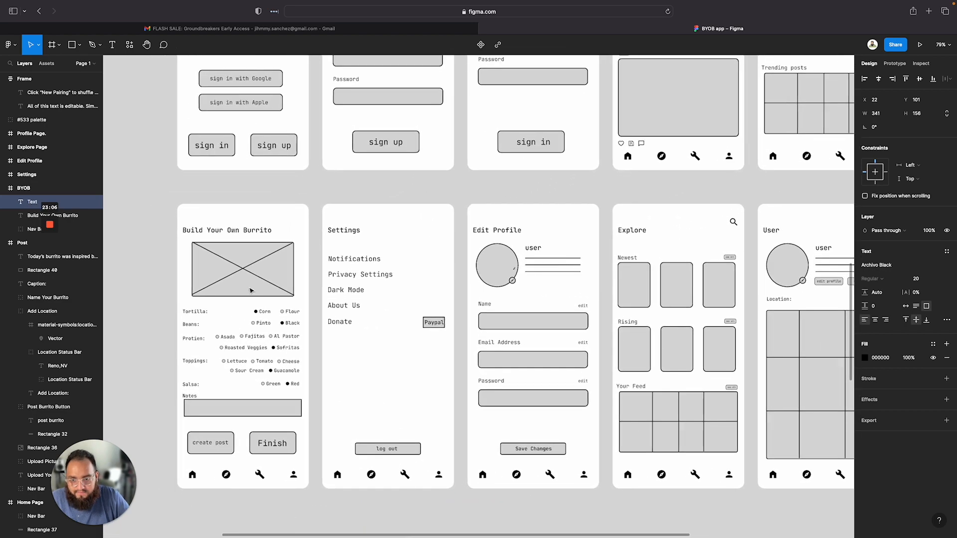
pyautogui.scroll(-5, 302, 331)
pyautogui.scroll(-5, 302, 331)
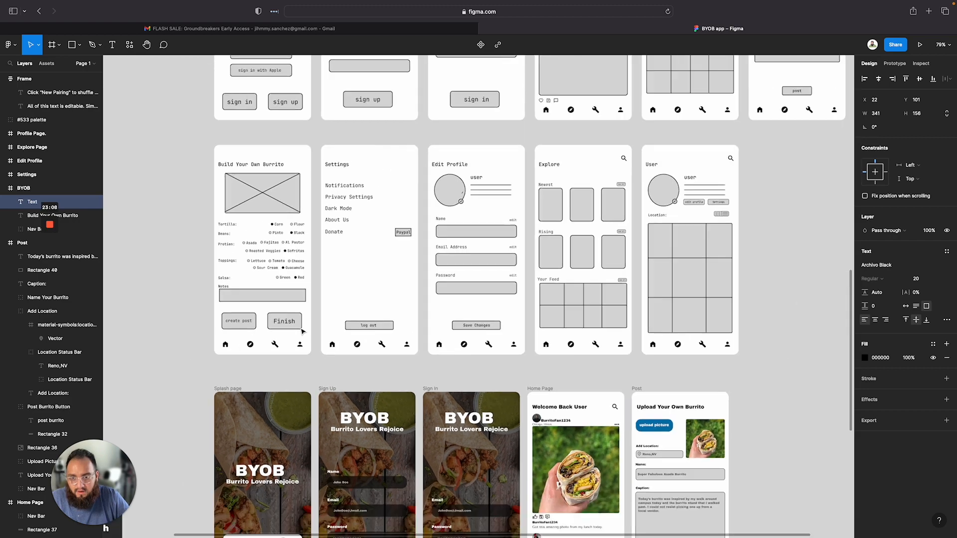
pyautogui.scroll(-10, 302, 331)
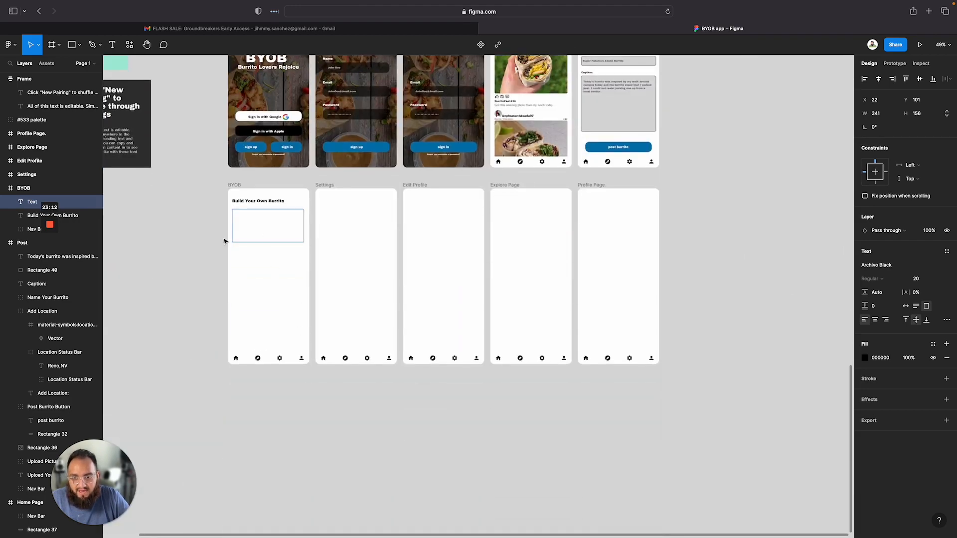
pyautogui.scroll(2, 225, 241)
pyautogui.scroll(6, 249, 240)
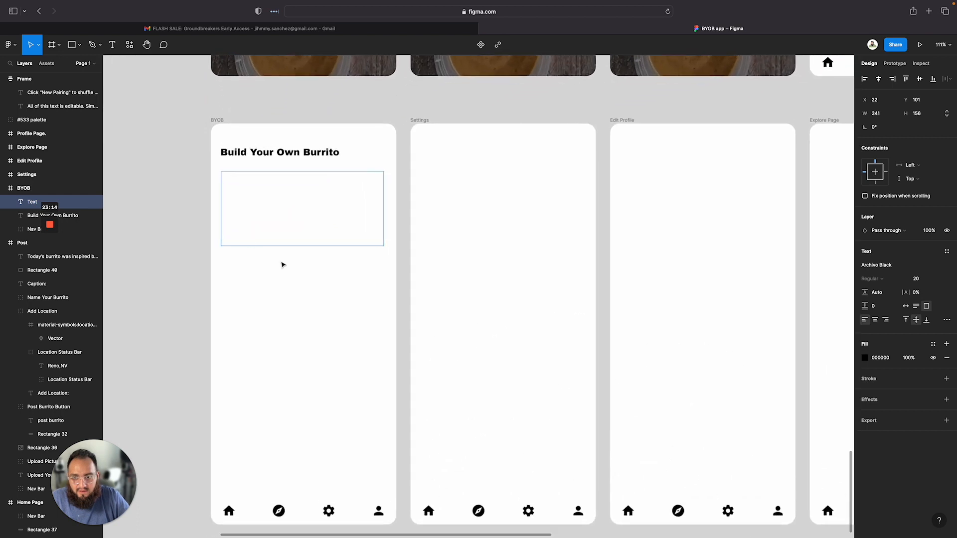
# Draw a rectangle about 332 × 165 below the BYOB frame title as the image placeholder
pyautogui.click(284, 266)
pyautogui.press('r')
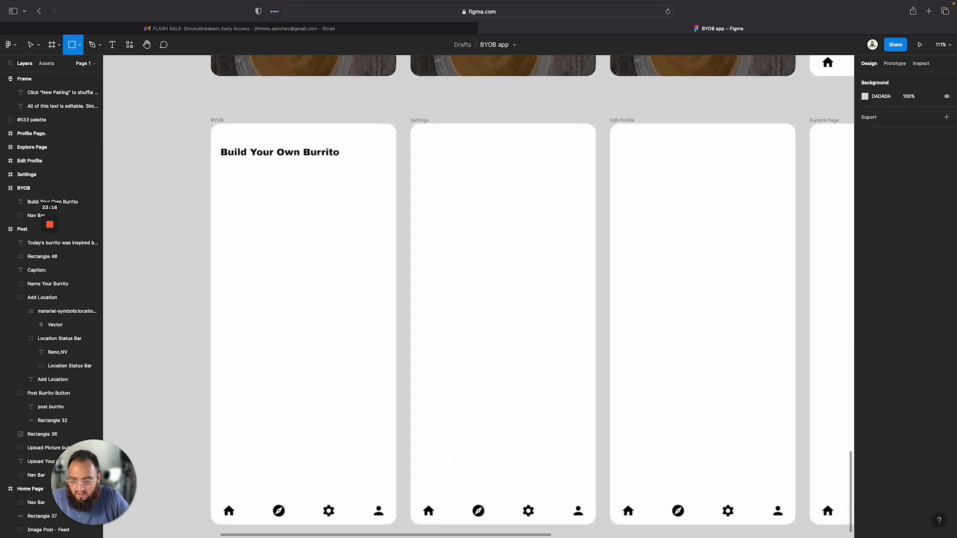
pyautogui.moveTo(222, 176)
pyautogui.mouseDown()
pyautogui.moveTo(386, 252)
pyautogui.moveTo(353, 227)
pyautogui.mouseUp()
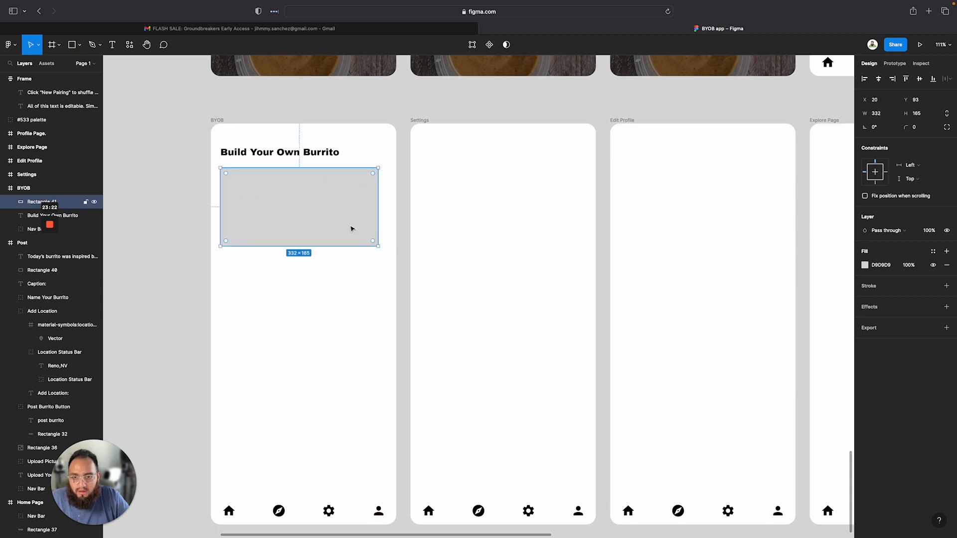
# Set the rectangle's width to 370
pyautogui.click(876, 118)
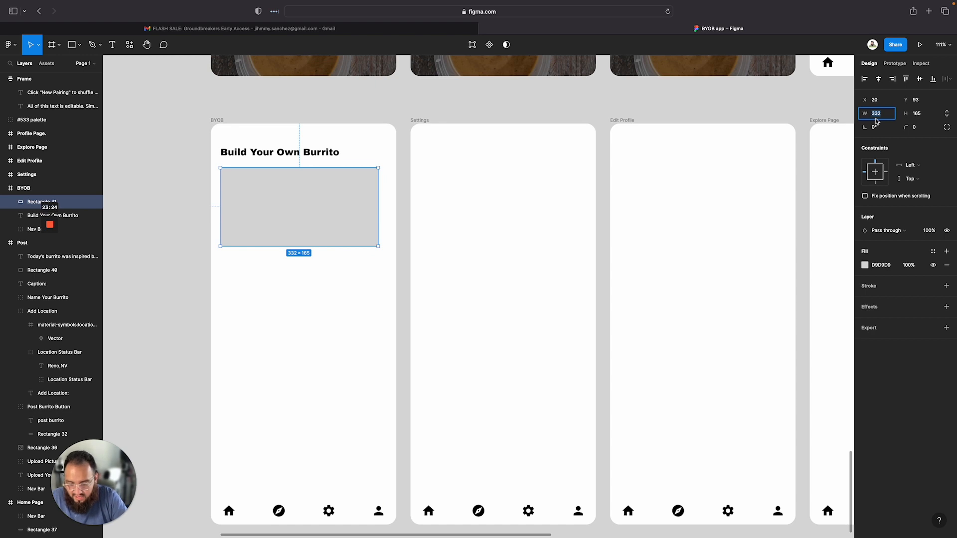
pyautogui.write('370')
pyautogui.press('Return')
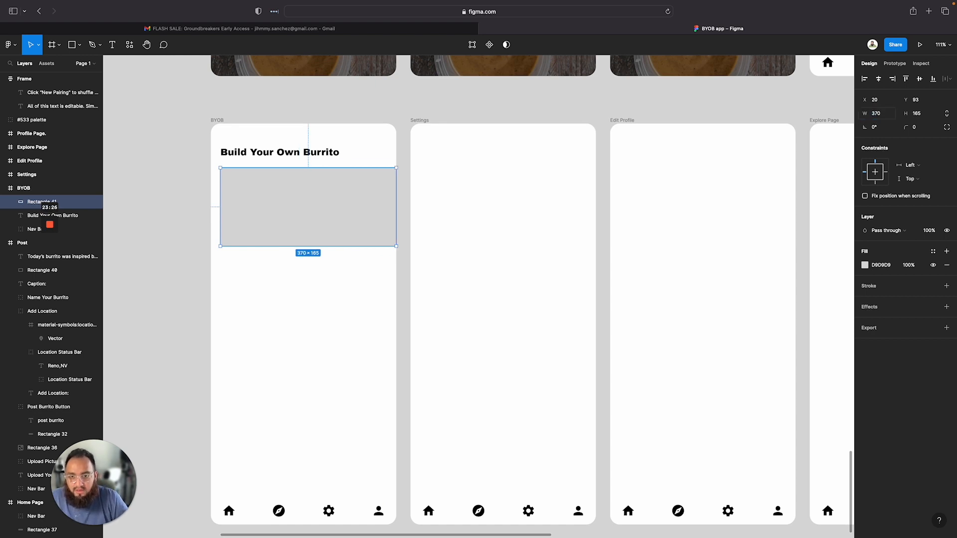
# Set the rectangle's width to 360 and center it horizontally in the BYOB frame
pyautogui.click(886, 118)
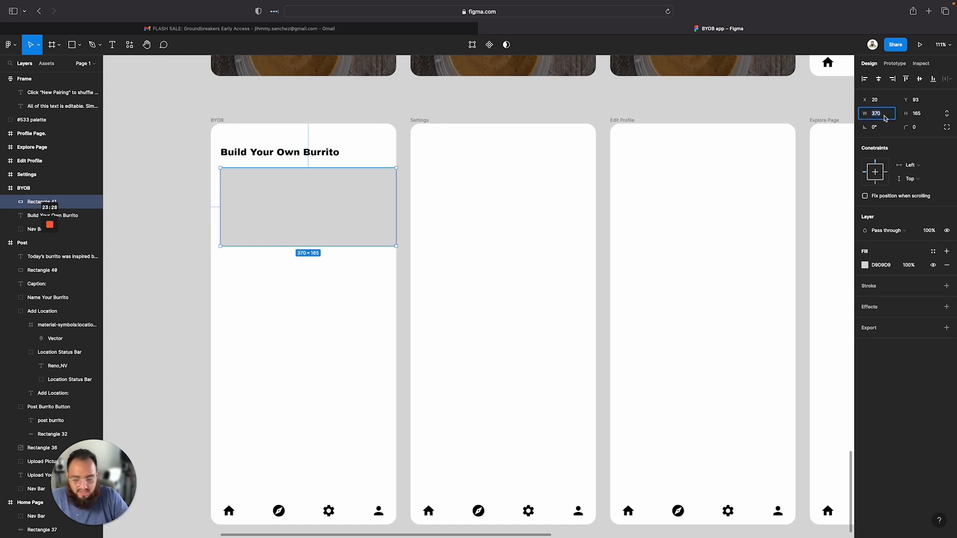
pyautogui.write('360')
pyautogui.press('Return')
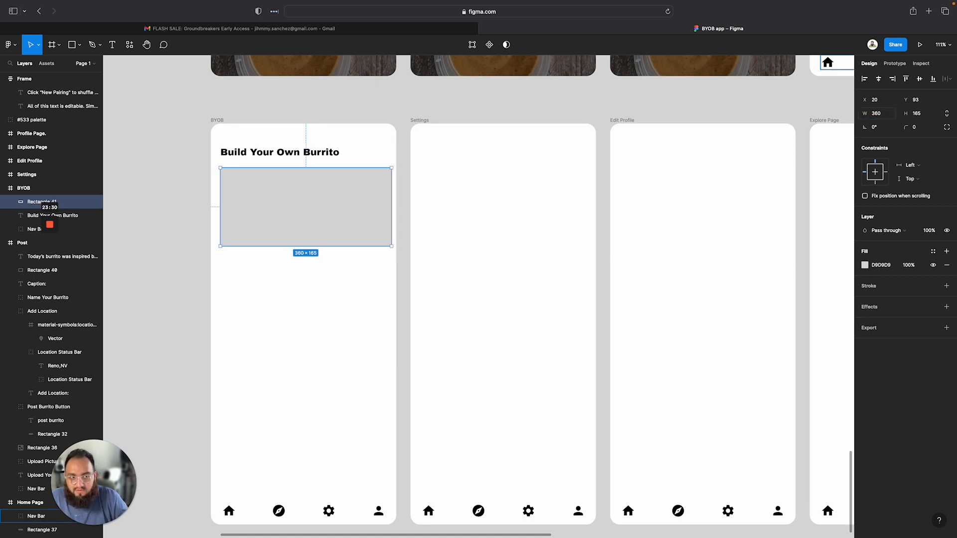
pyautogui.click(880, 79)
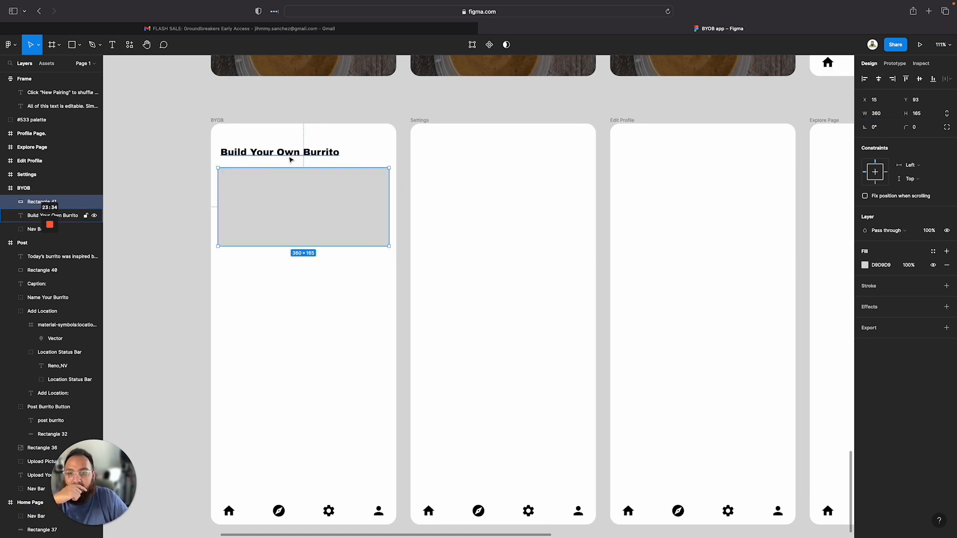
# Nudge the rectangle up slightly toward the title
pyautogui.click(272, 142)
pyautogui.moveTo(272, 201); pyautogui.dragTo(273, 195)
pyautogui.click(287, 305)
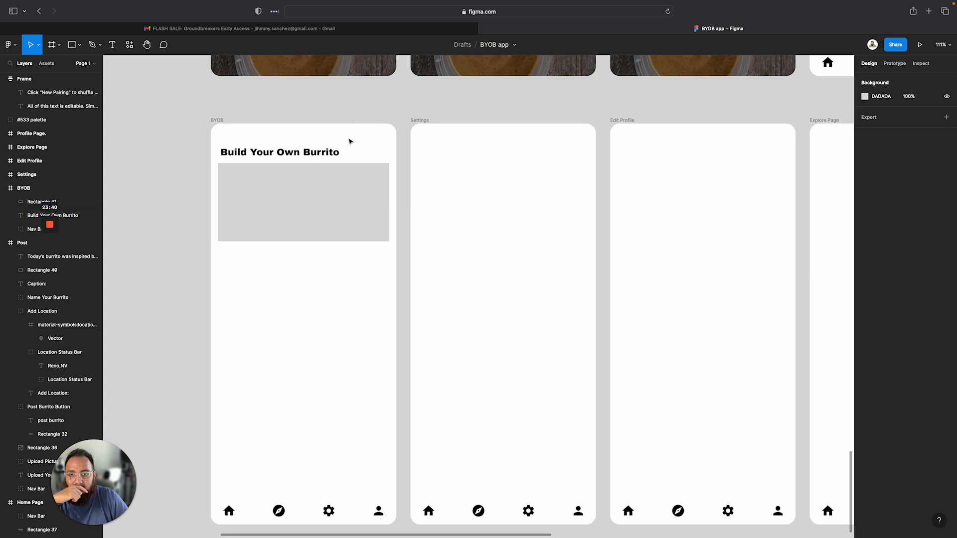
# Select the title and rectangle together and set the spacing between them to 10
pyautogui.moveTo(348, 143); pyautogui.dragTo(319, 168)
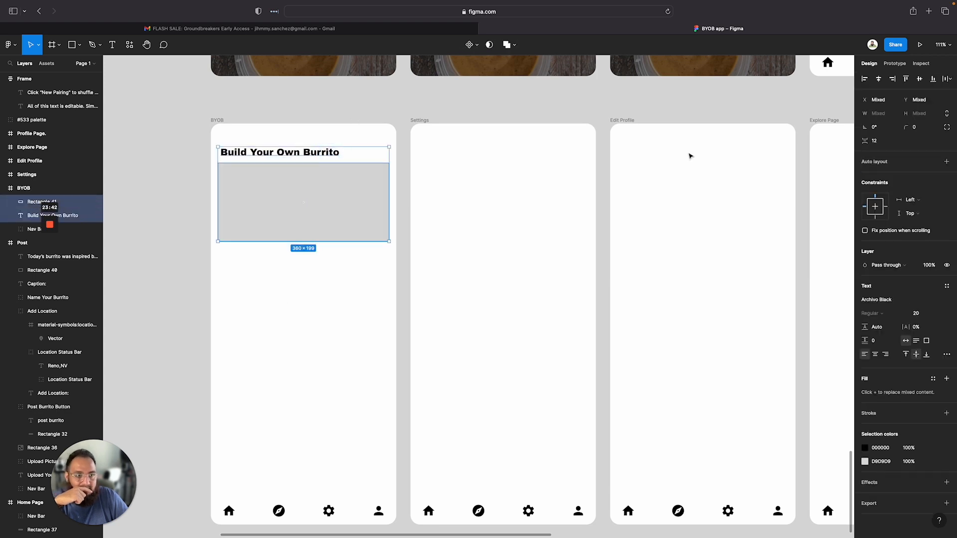
pyautogui.click(880, 144)
pyautogui.press('Return')
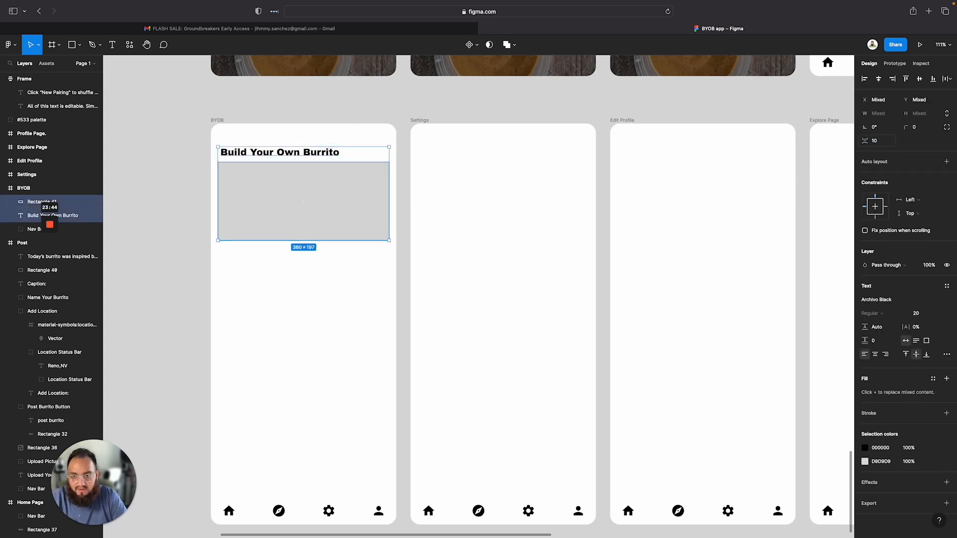
# Round the rectangle's corners with a radius of 8
pyautogui.click(312, 215)
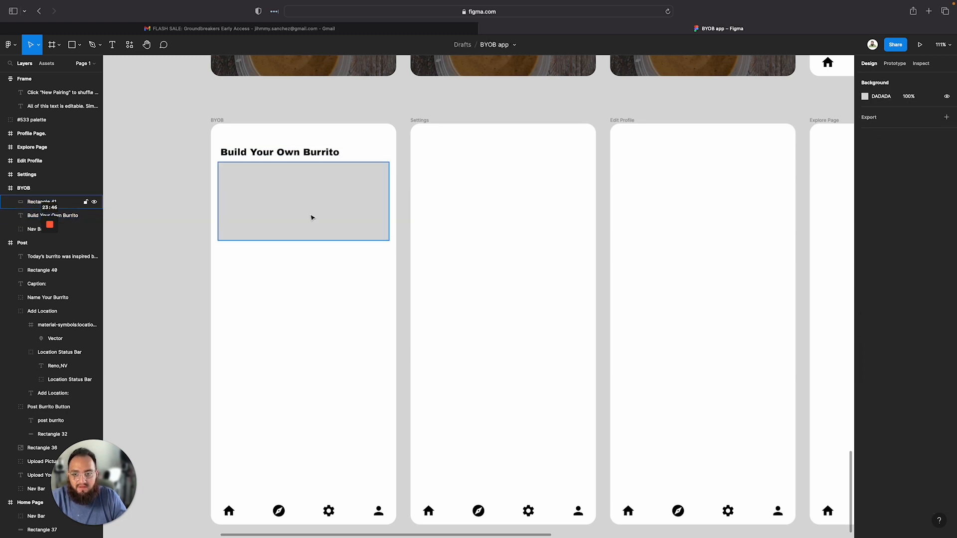
pyautogui.click(920, 129)
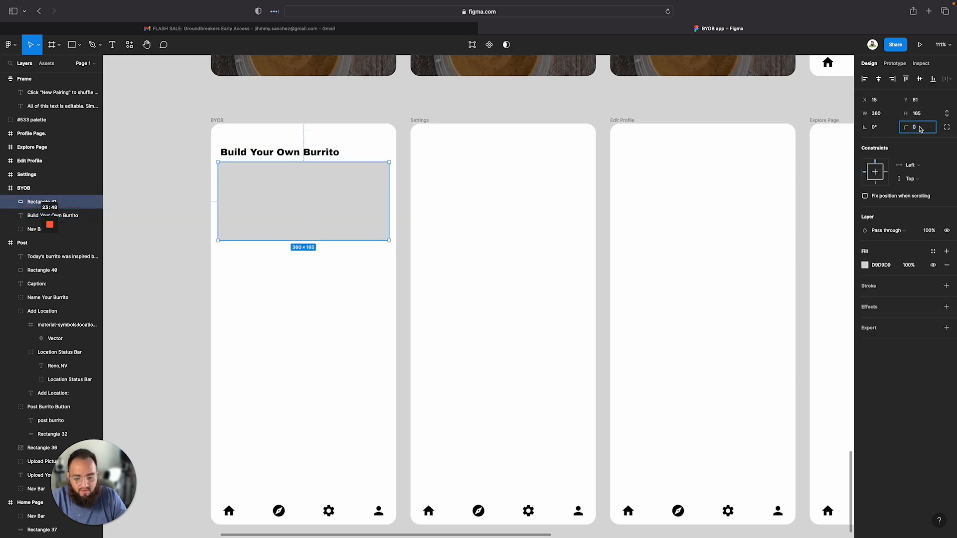
pyautogui.write('8')
pyautogui.press('Return')
pyautogui.click(225, 371)
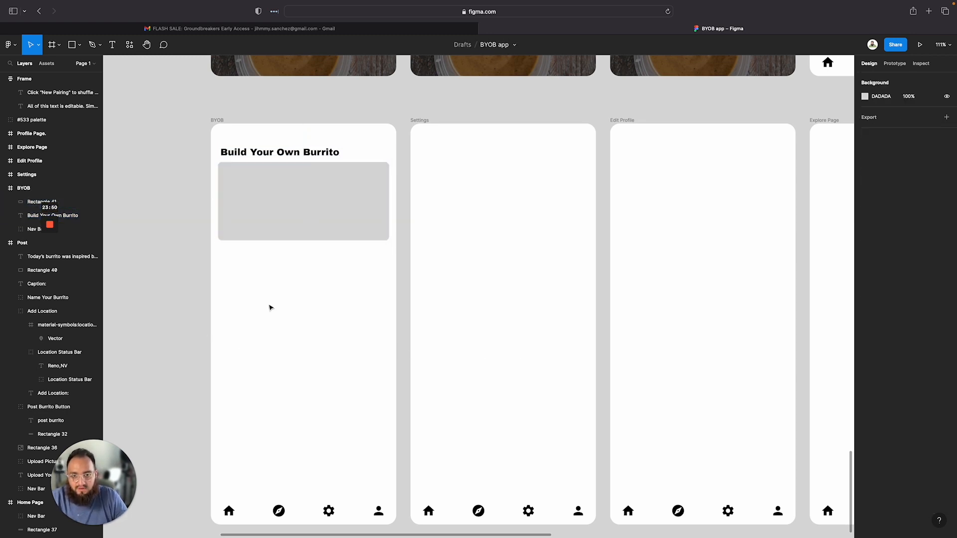
# Open the Unsplash plugin with the placeholder rectangle selected
pyautogui.click(278, 212)
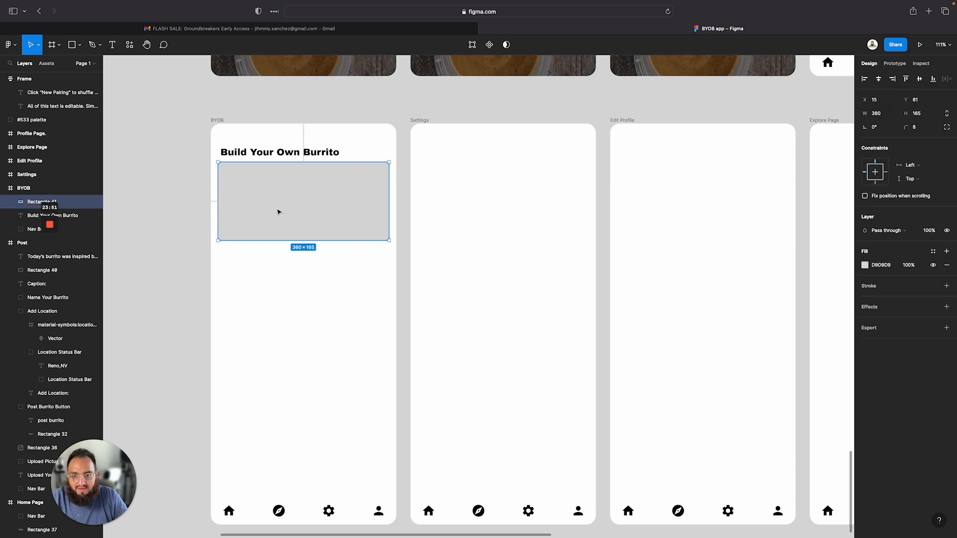
pyautogui.rightClick(320, 196)
pyautogui.moveTo(356, 364)
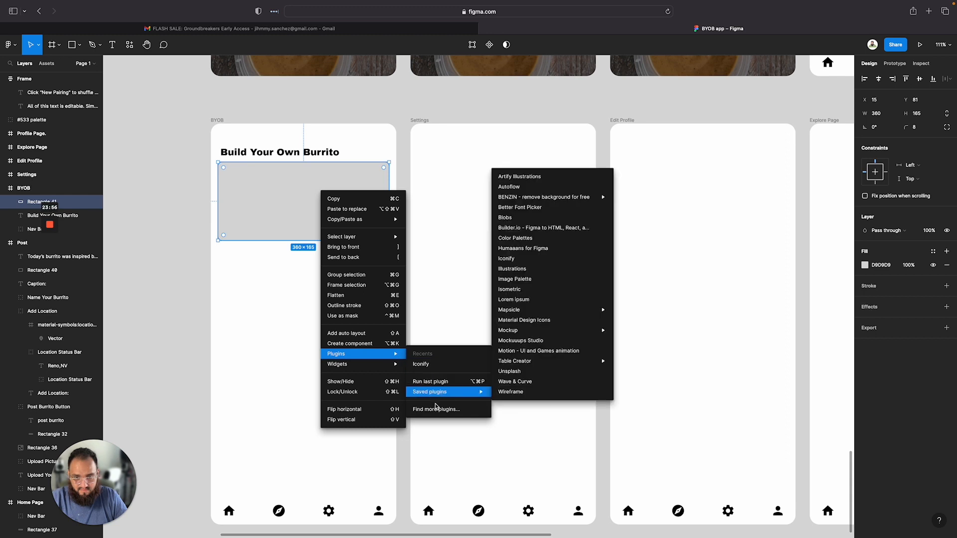
pyautogui.moveTo(438, 394)
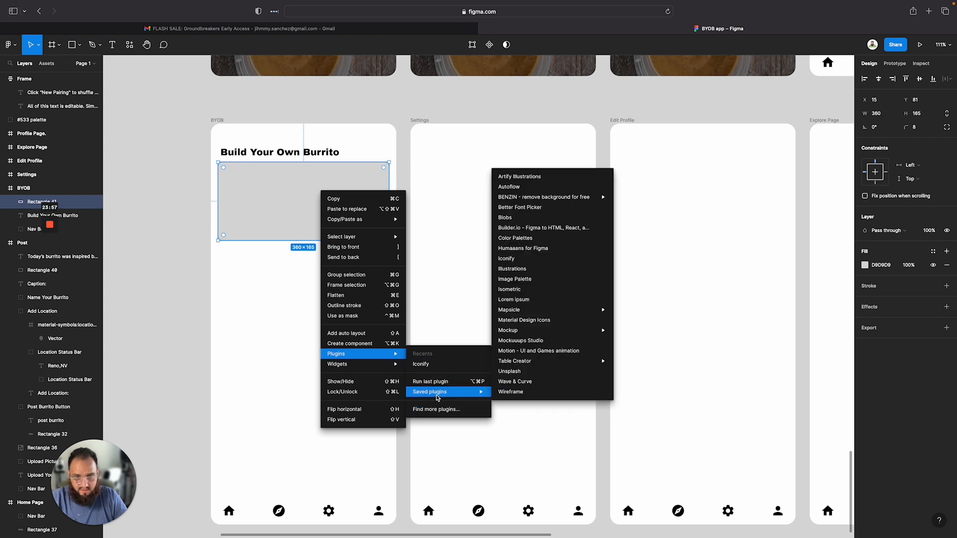
pyautogui.click(555, 379)
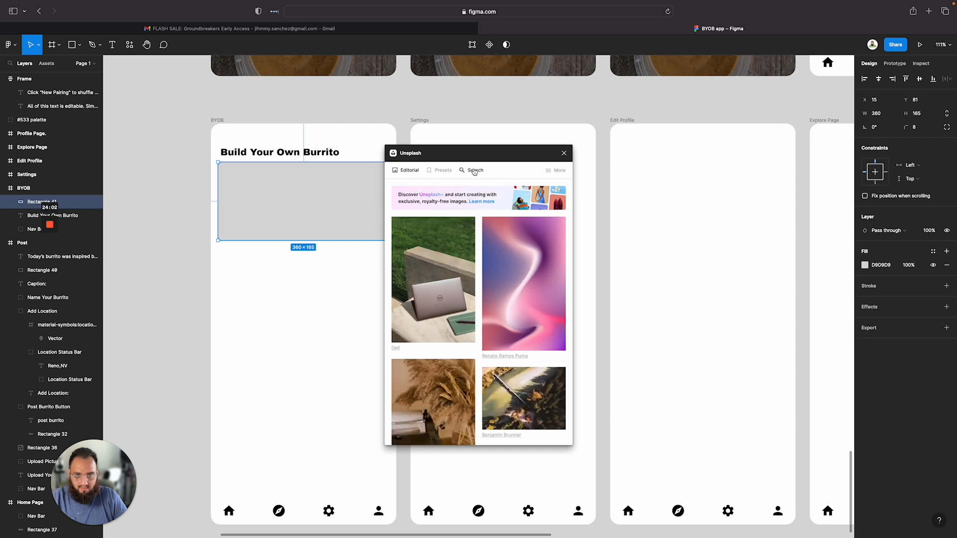
# Search Unsplash for burrito photos and browse through the results
pyautogui.click(474, 170)
pyautogui.click(417, 194)
pyautogui.write('burrito')
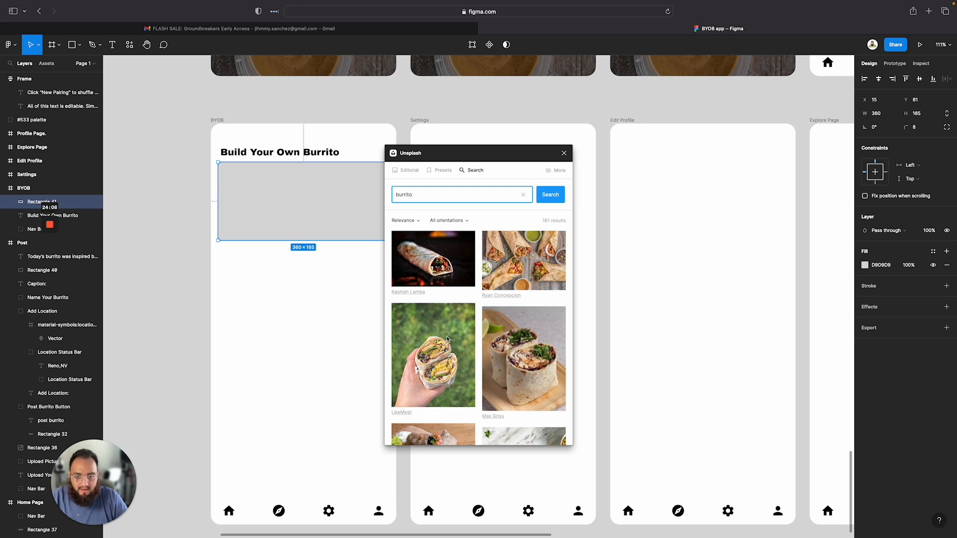
pyautogui.scroll(-2, 474, 299)
pyautogui.scroll(2, 504, 299)
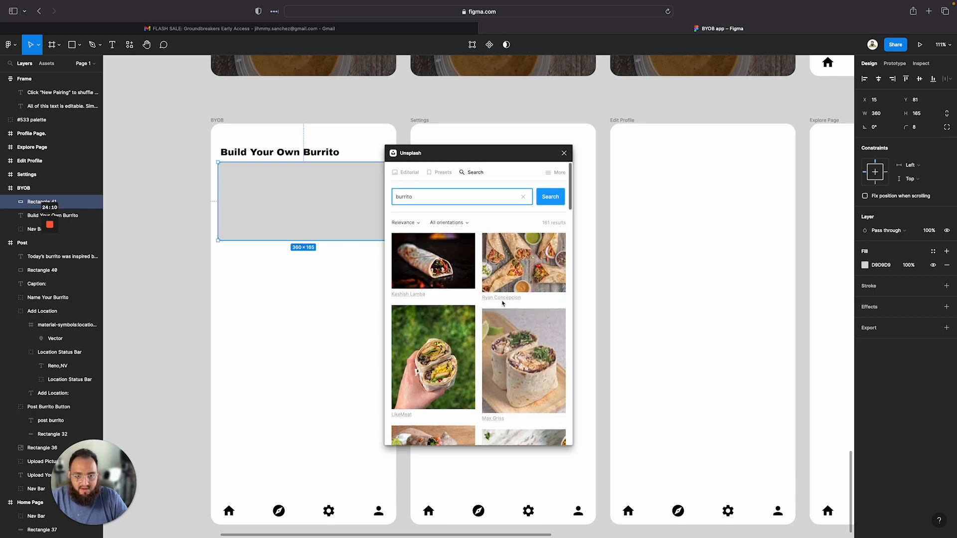
pyautogui.scroll(10, 283, 188)
pyautogui.scroll(-8, 283, 188)
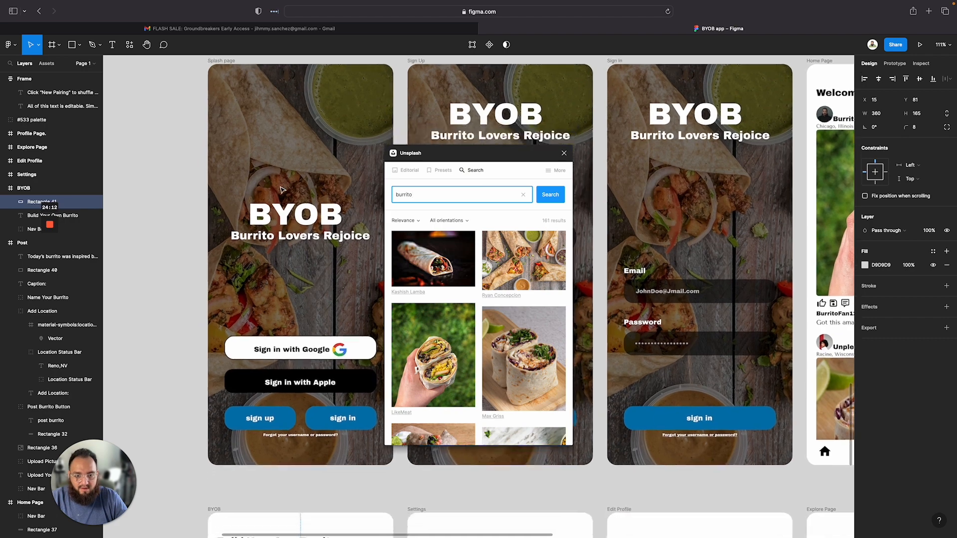
pyautogui.scroll(-1, 391, 268)
pyautogui.scroll(-5, 391, 268)
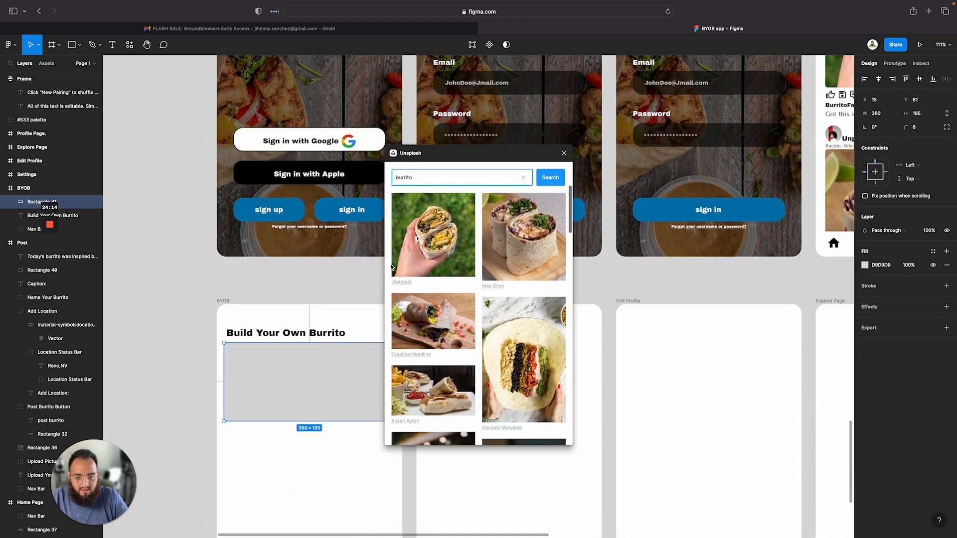
# Fill the placeholder rectangle with the Creative Headline burrito photo from Unsplash and close the plugin
pyautogui.click(512, 341)
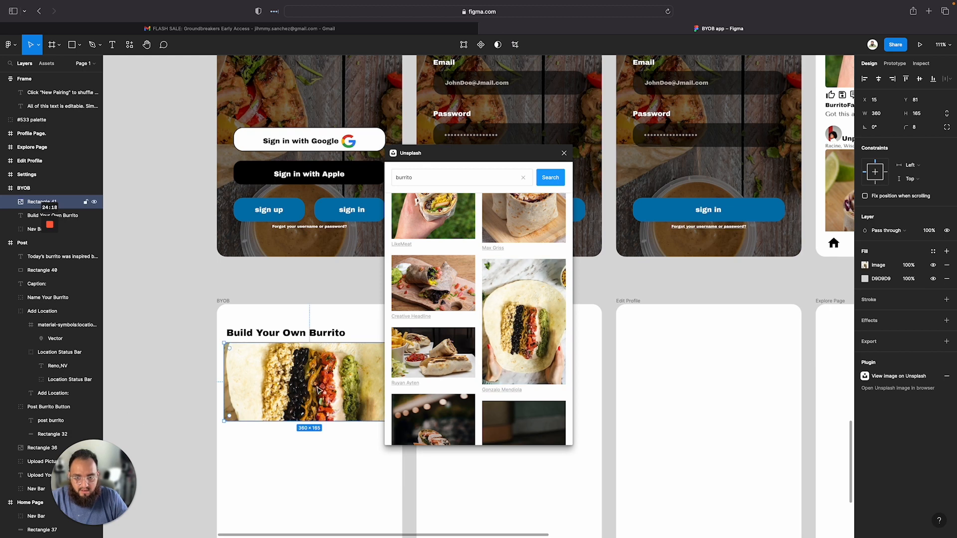
pyautogui.click(461, 355)
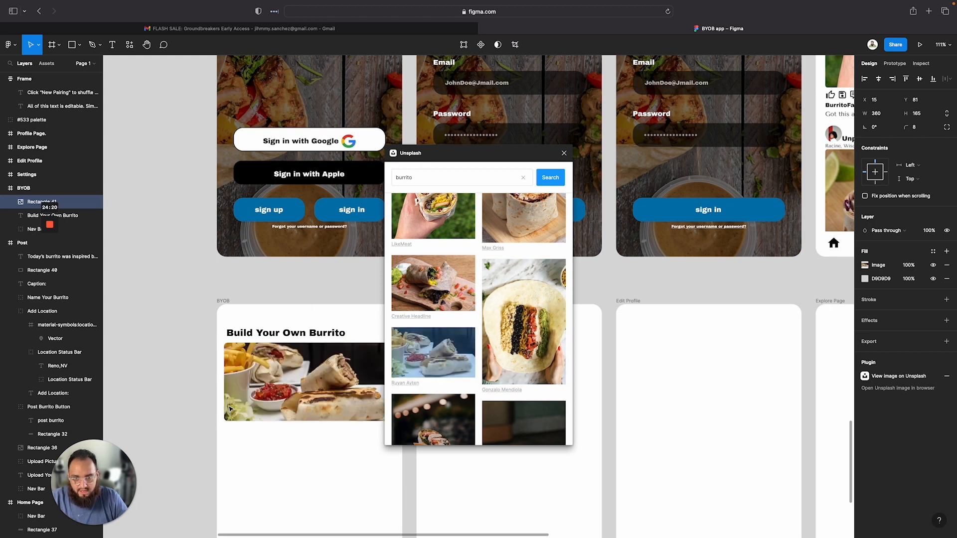
pyautogui.scroll(-2, 458, 321)
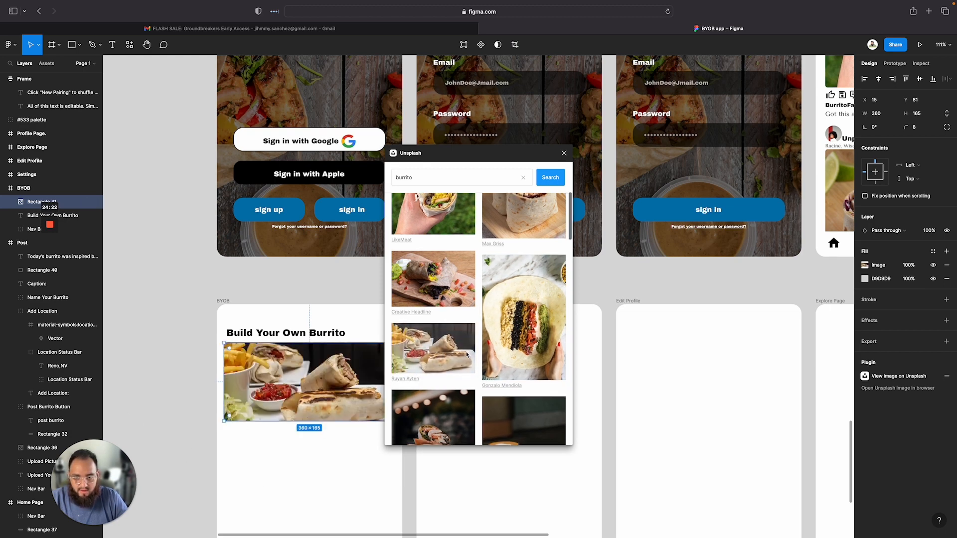
pyautogui.click(447, 272)
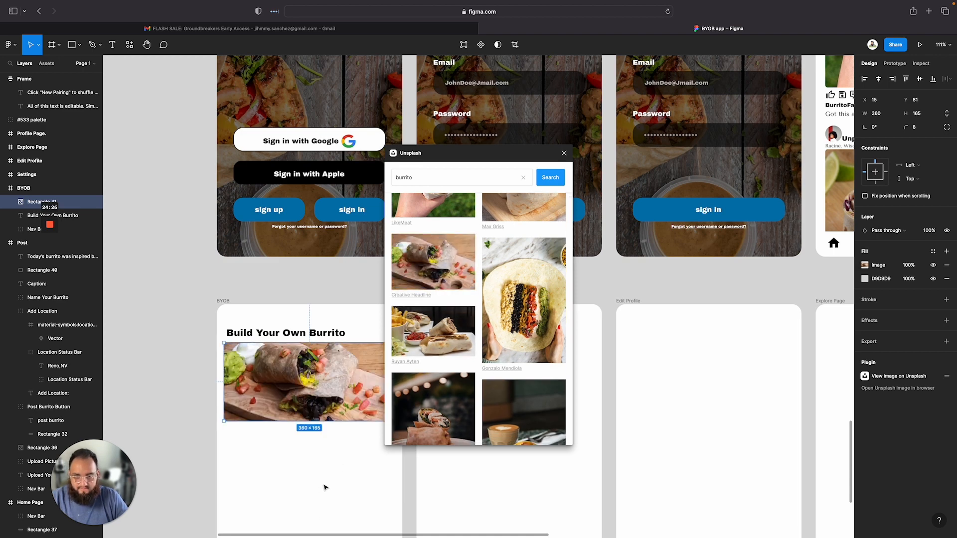
pyautogui.click(561, 153)
# Set the header image rectangle's height to 190
pyautogui.scroll(-2, 269, 523)
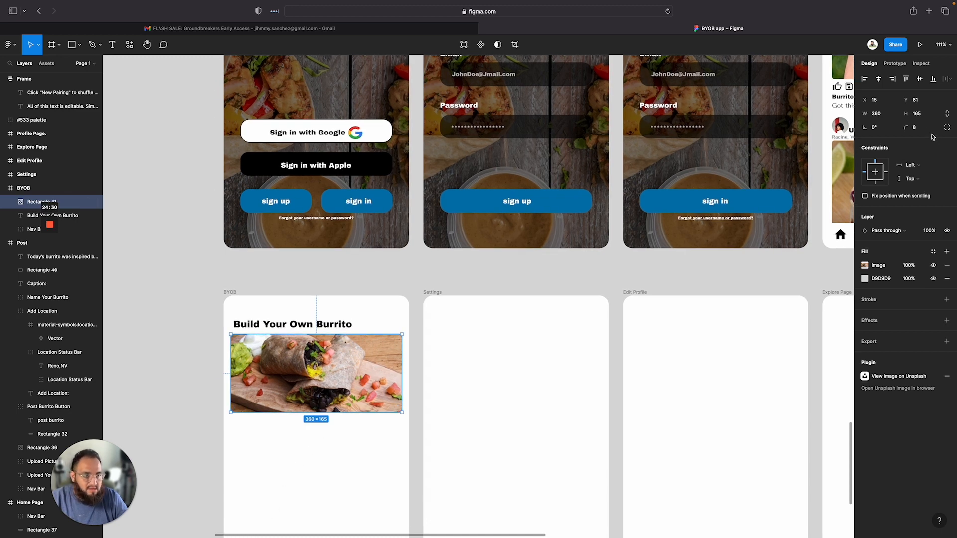
pyautogui.click(918, 113)
pyautogui.write('19')
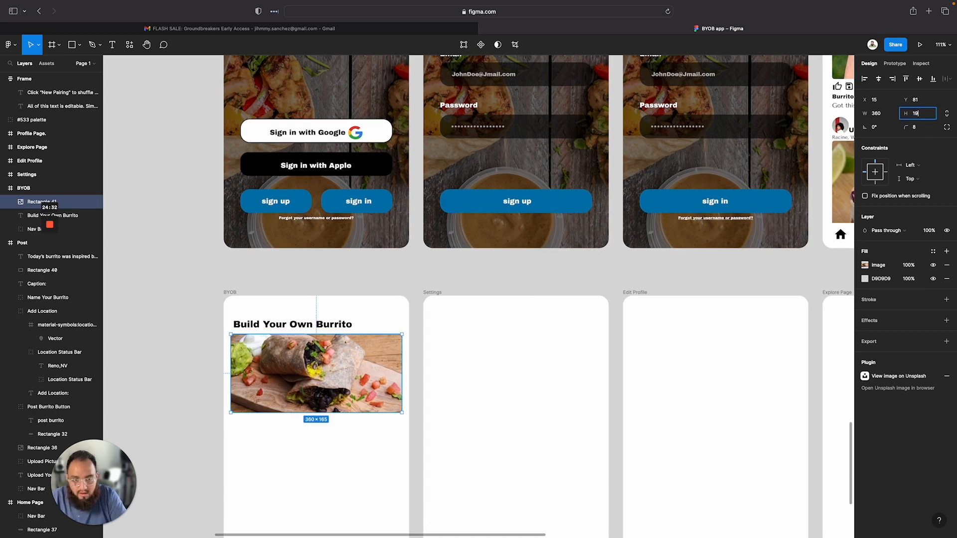
pyautogui.write('0')
pyautogui.press('Return')
pyautogui.click(331, 474)
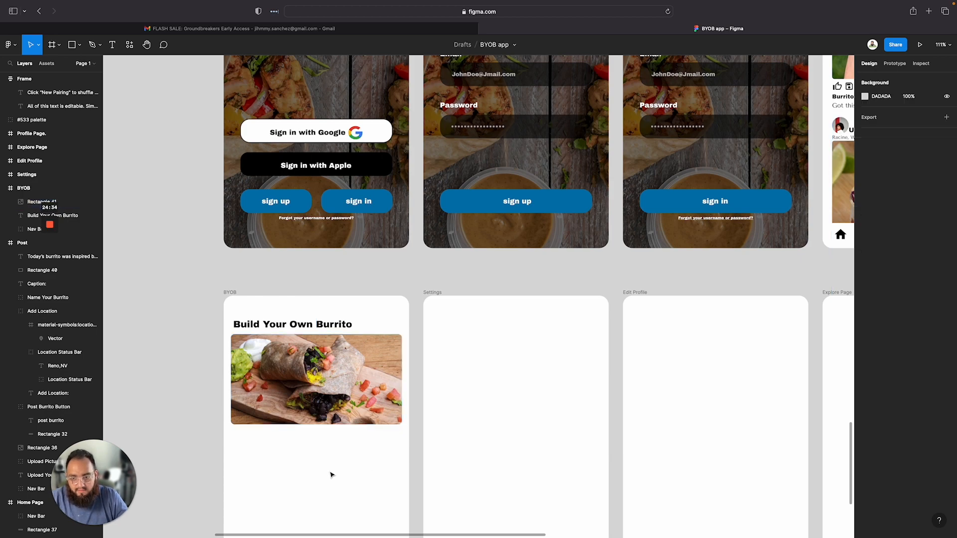
# Compare the Build Your Own Burrito screen with its digital and paper wireframes
pyautogui.scroll(1, 357, 299)
pyautogui.scroll(-4, 357, 299)
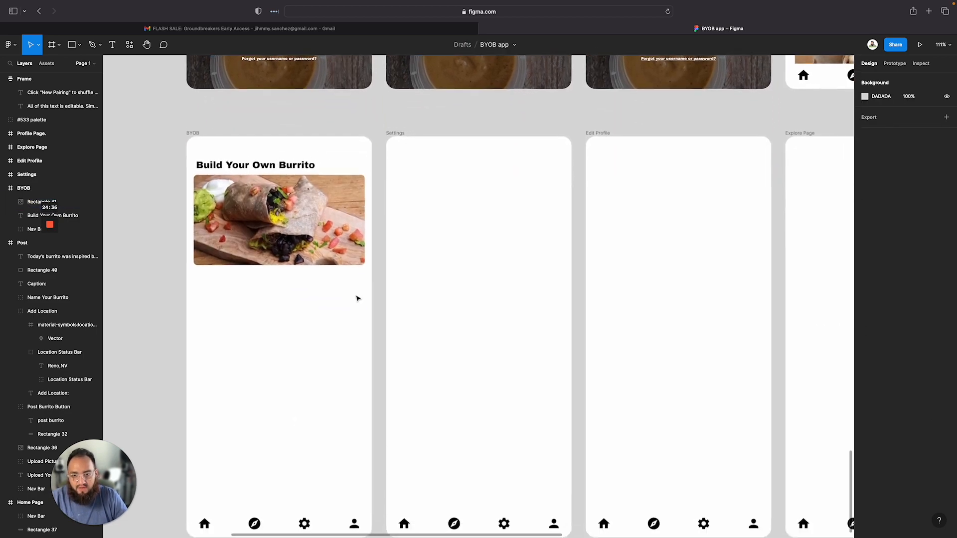
pyautogui.scroll(-5, 357, 298)
pyautogui.scroll(15, 357, 298)
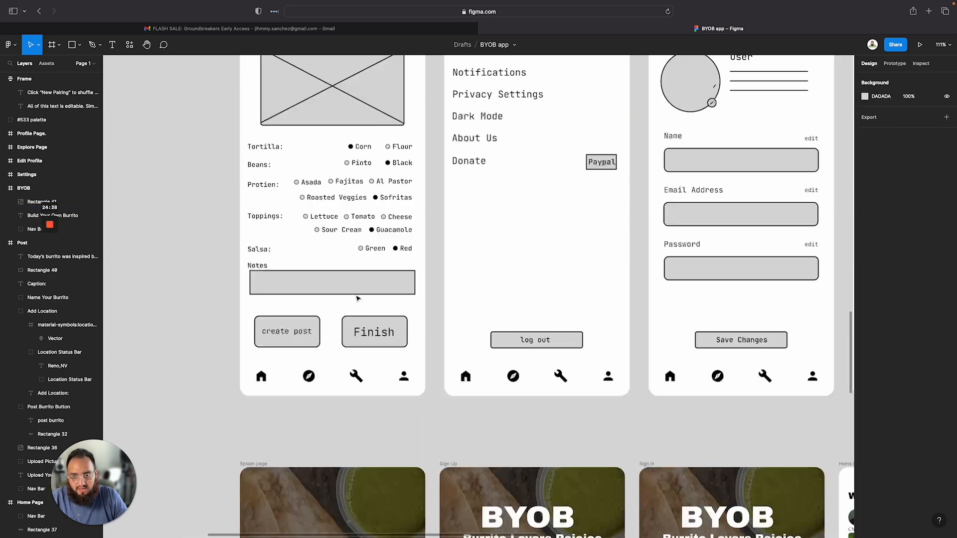
pyautogui.scroll(3, 357, 298)
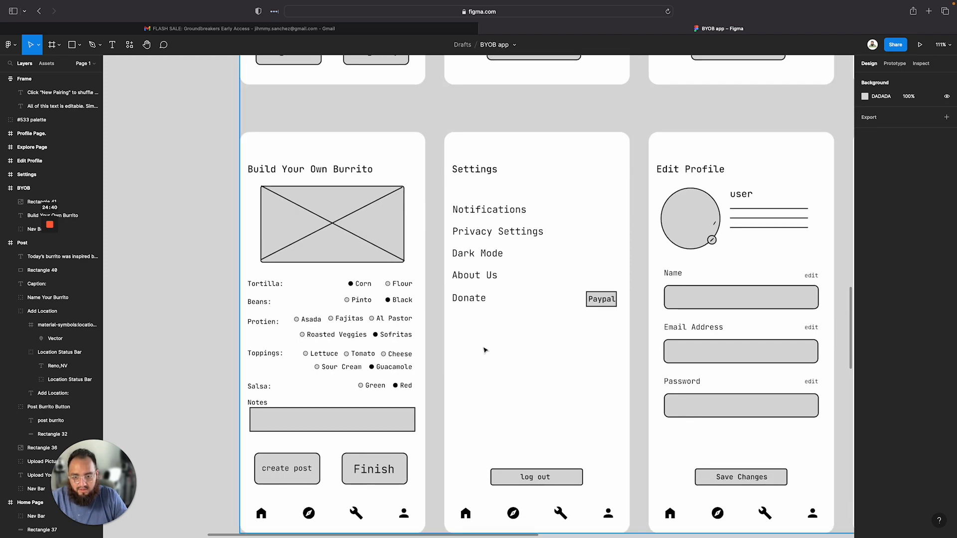
pyautogui.scroll(-5, 485, 351)
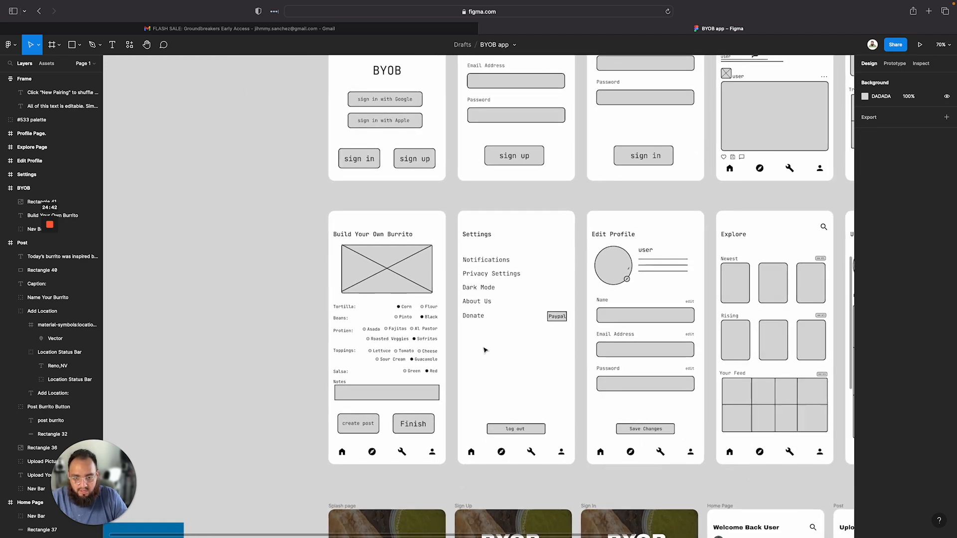
pyautogui.scroll(10, 485, 350)
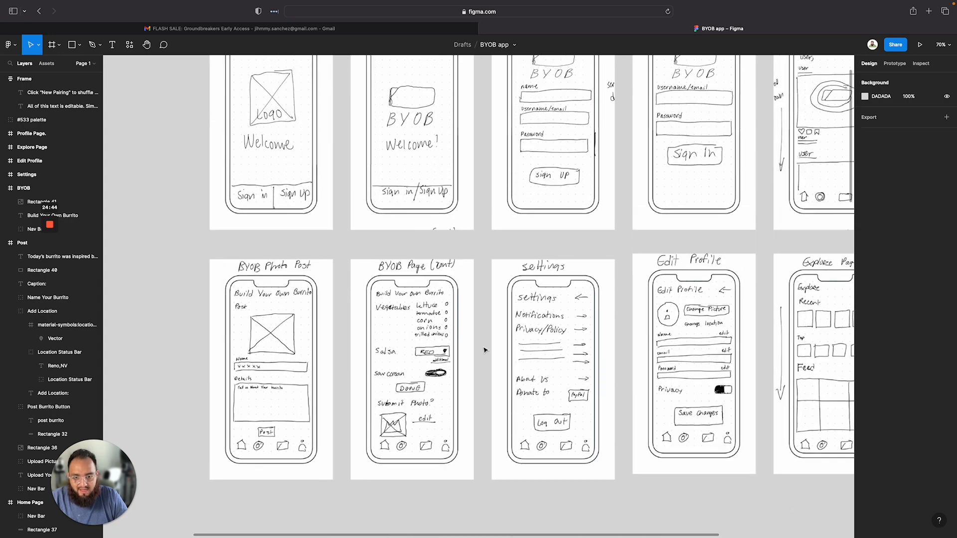
pyautogui.scroll(2, 485, 350)
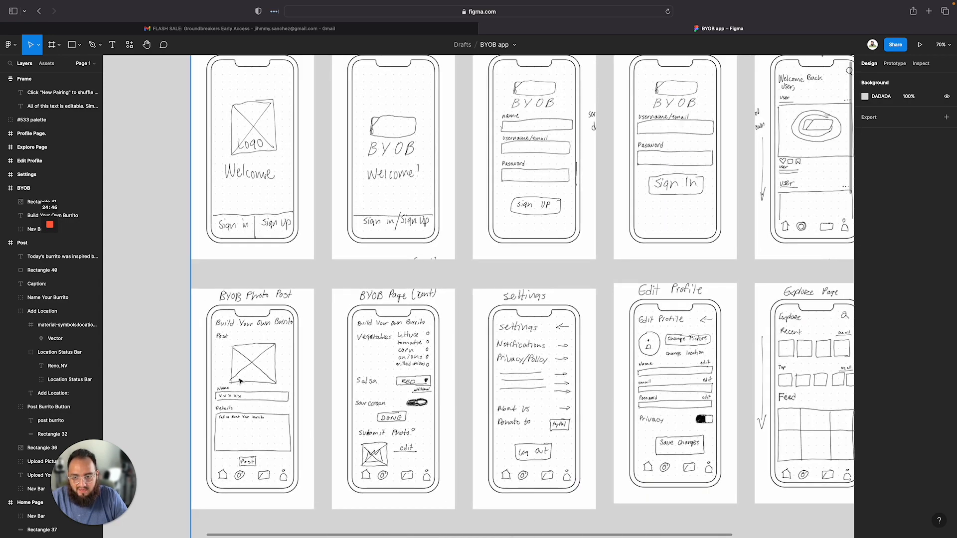
pyautogui.scroll(-5, 351, 349)
pyautogui.scroll(8, 274, 320)
pyautogui.scroll(-8, 274, 321)
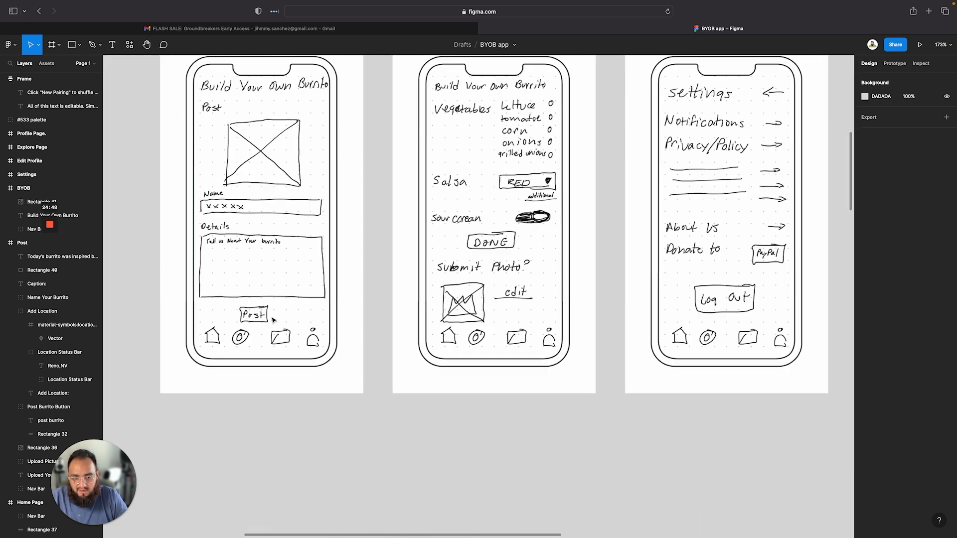
pyautogui.scroll(-10, 273, 320)
pyautogui.scroll(-5, 274, 320)
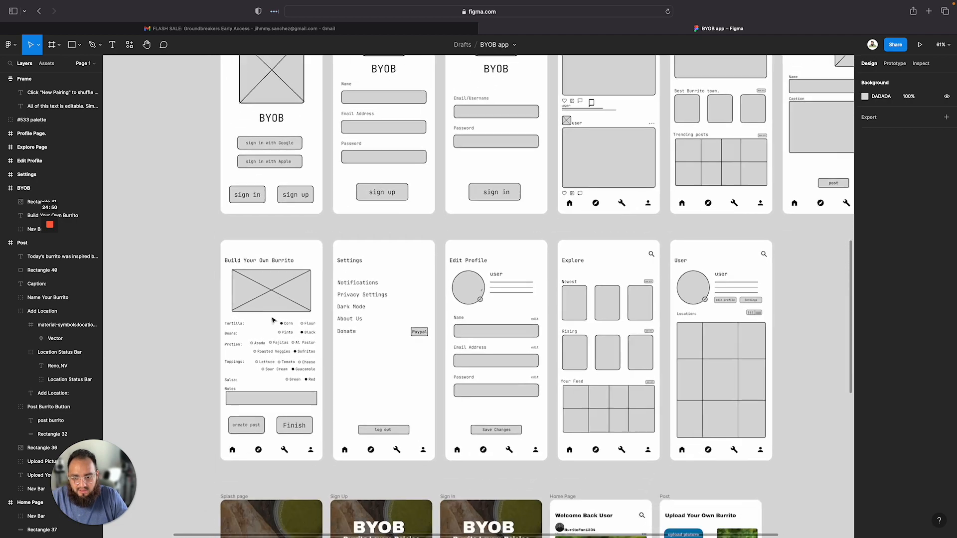
pyautogui.scroll(10, 202, 377)
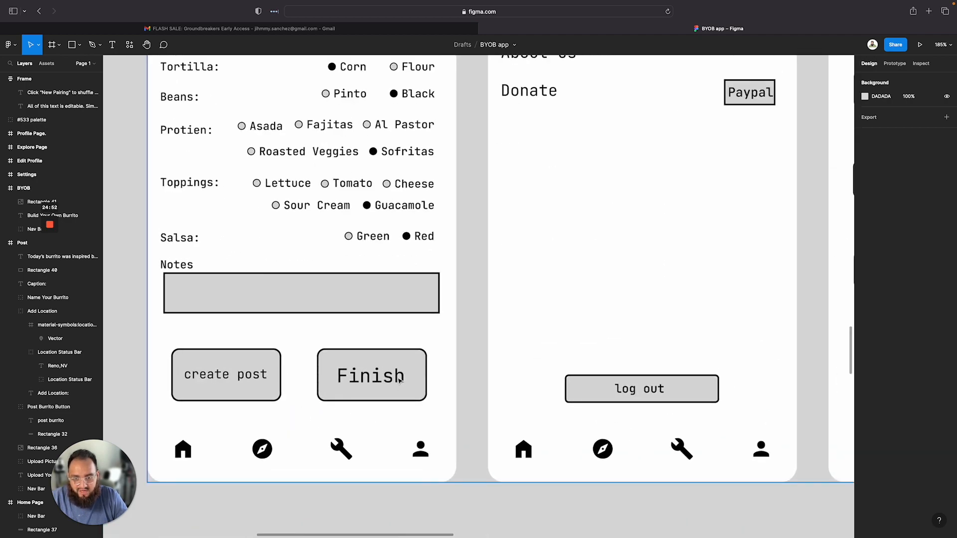
pyautogui.scroll(-10, 397, 396)
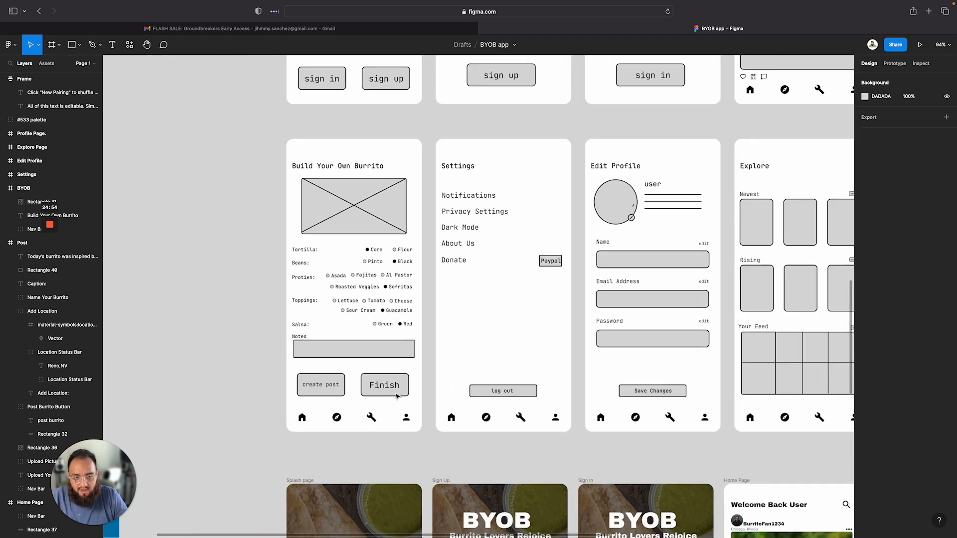
pyautogui.scroll(5, 511, 327)
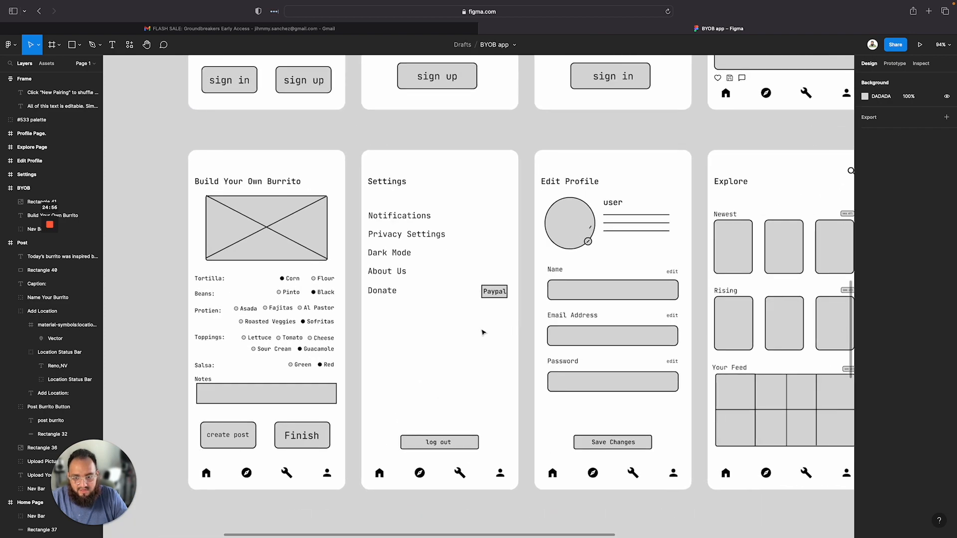
pyautogui.scroll(-1, 252, 419)
pyautogui.scroll(-10, 252, 419)
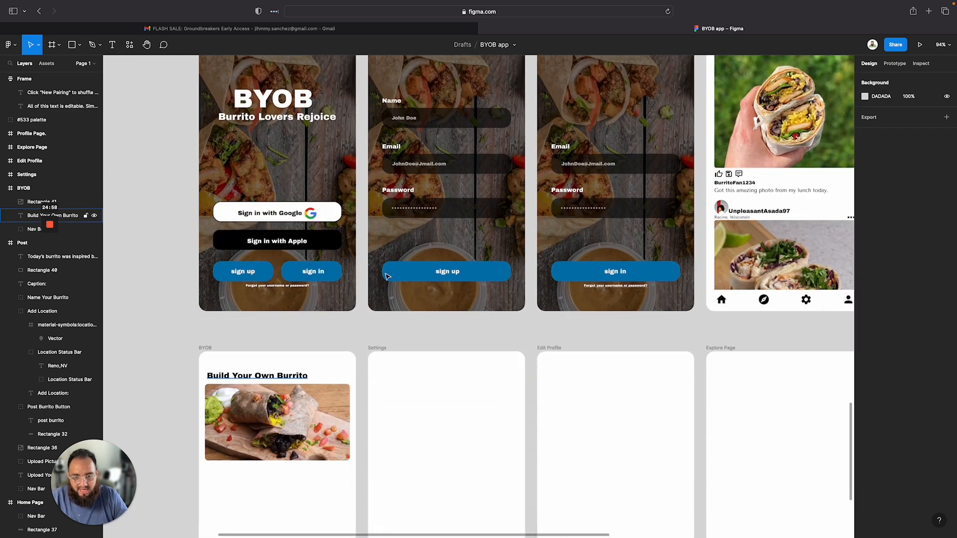
# Look through the finished sign-in, home and post screens for buttons to reuse on the BYOB page
pyautogui.click(423, 272)
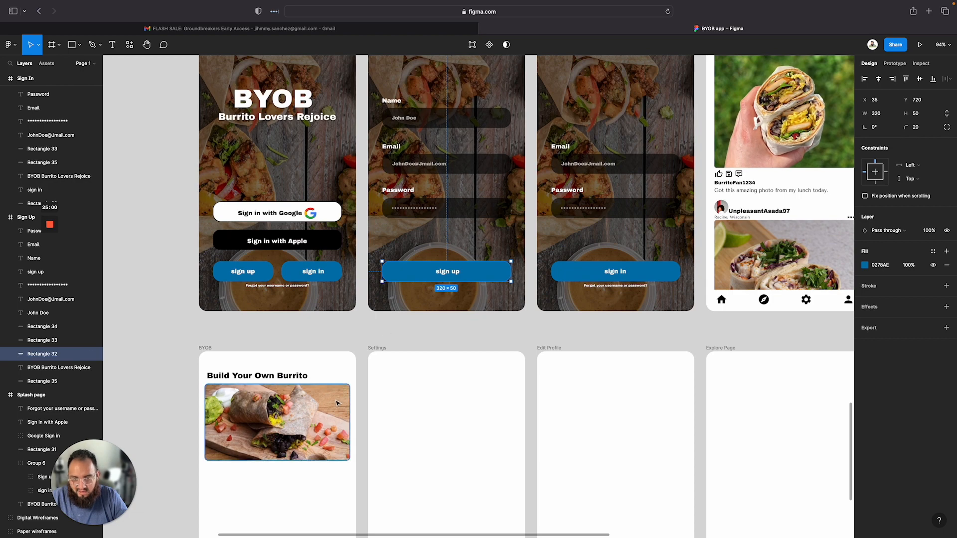
pyautogui.scroll(-8, 329, 403)
pyautogui.scroll(12, 320, 417)
pyautogui.hscroll(17, 321, 417)
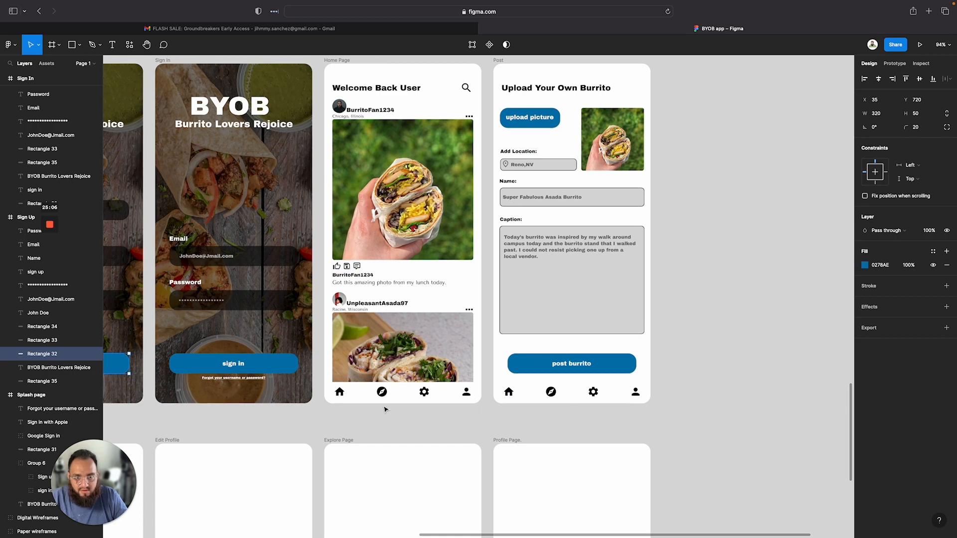
pyautogui.hscroll(-5, 384, 410)
pyautogui.scroll(-2, 385, 410)
pyautogui.hscroll(-17, 385, 409)
pyautogui.scroll(-6, 384, 409)
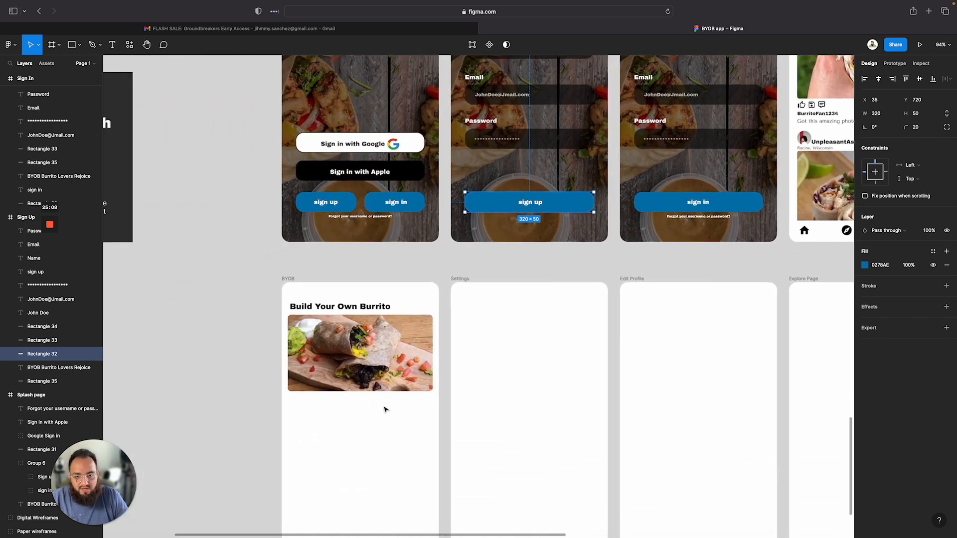
pyautogui.hscroll(11, 355, 457)
pyautogui.scroll(6, 355, 457)
pyautogui.scroll(-10, 355, 463)
pyautogui.hscroll(-10, 355, 462)
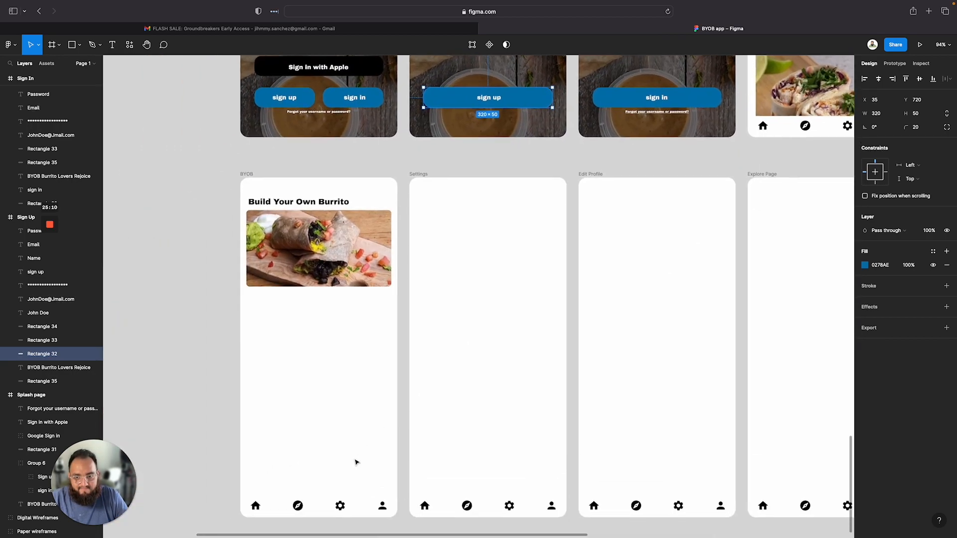
pyautogui.scroll(20, 354, 459)
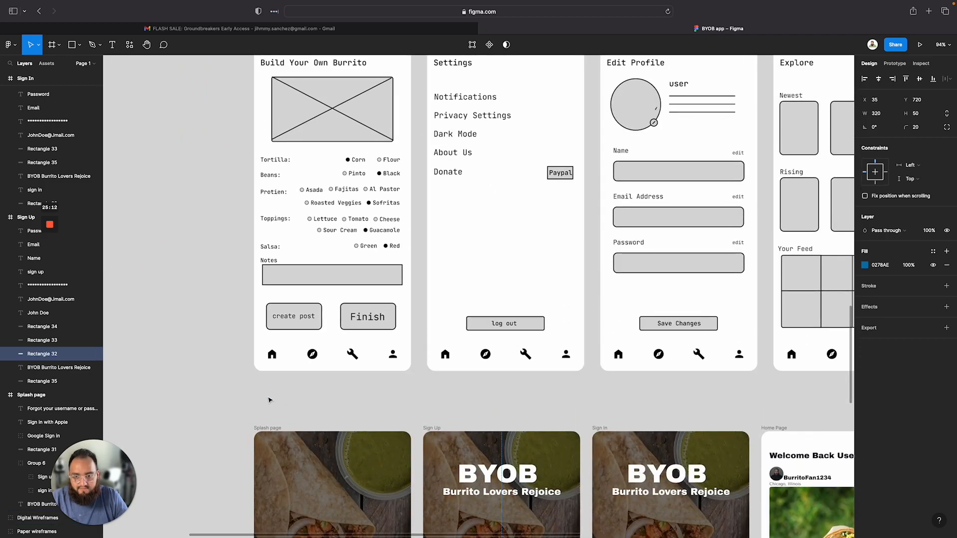
pyautogui.hscroll(15, 269, 398)
pyautogui.scroll(-1, 269, 398)
pyautogui.hscroll(3, 270, 399)
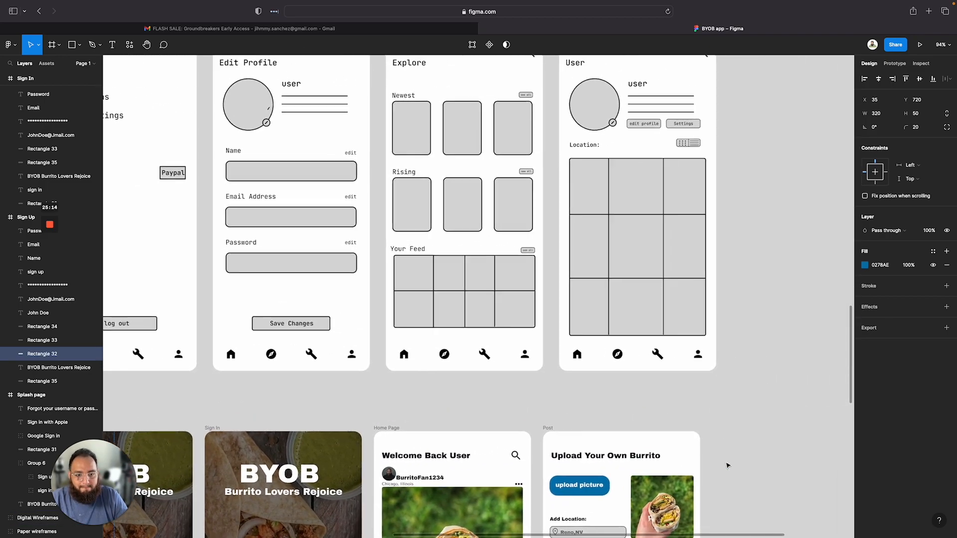
pyautogui.scroll(-12, 554, 441)
pyautogui.hscroll(-4, 555, 440)
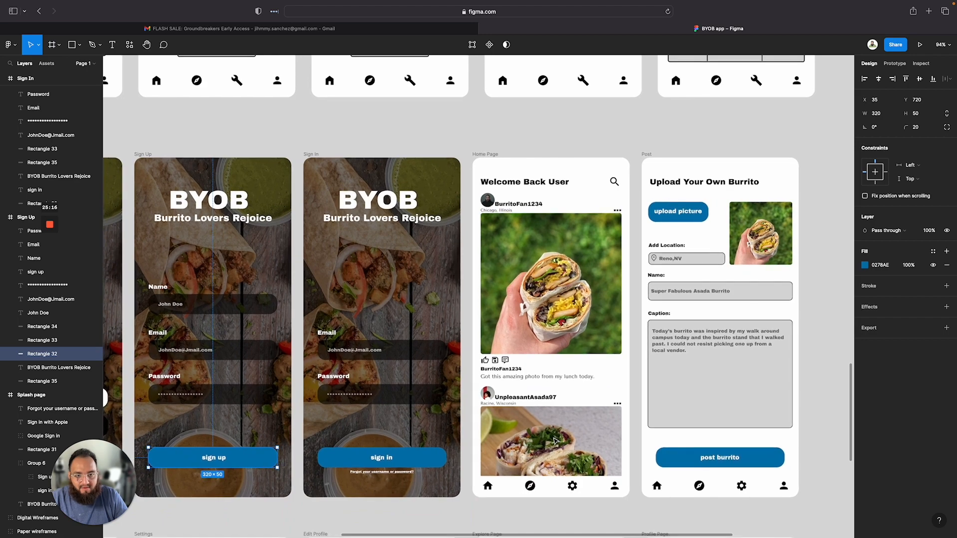
pyautogui.scroll(-1, 555, 440)
pyautogui.hscroll(-1, 555, 441)
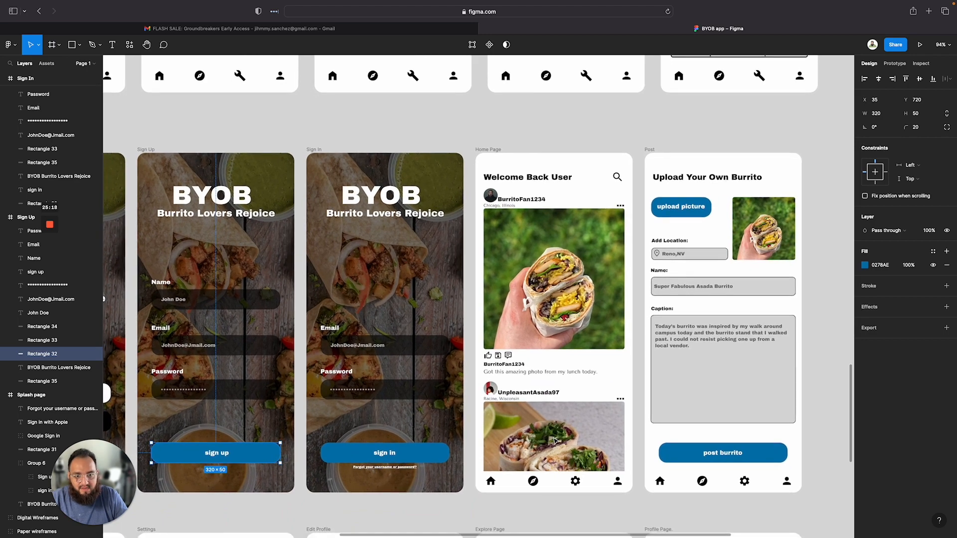
pyautogui.scroll(-13, 555, 441)
pyautogui.hscroll(-18, 555, 440)
pyautogui.hscroll(10, 554, 441)
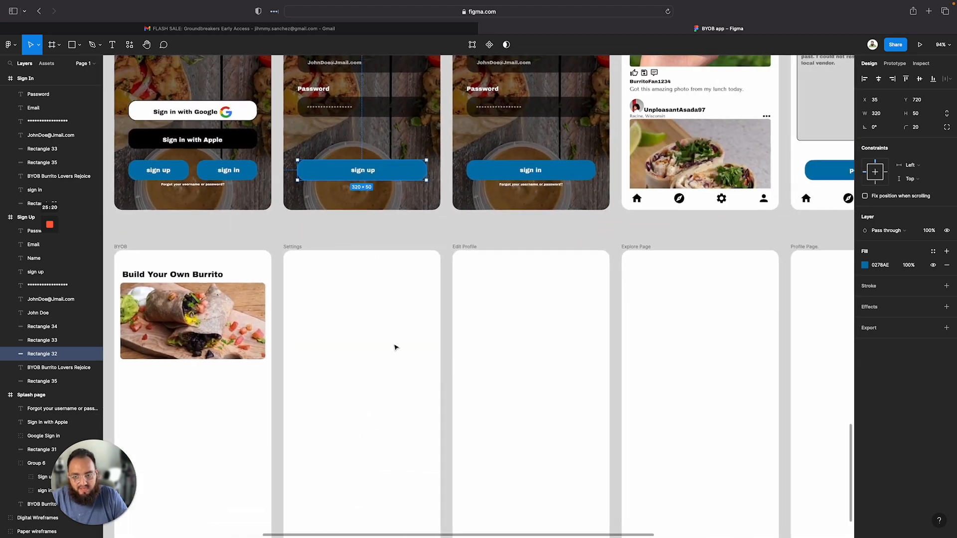
pyautogui.scroll(-3, 394, 346)
pyautogui.hscroll(-4, 394, 346)
pyautogui.scroll(9, 280, 464)
pyautogui.hscroll(4, 279, 464)
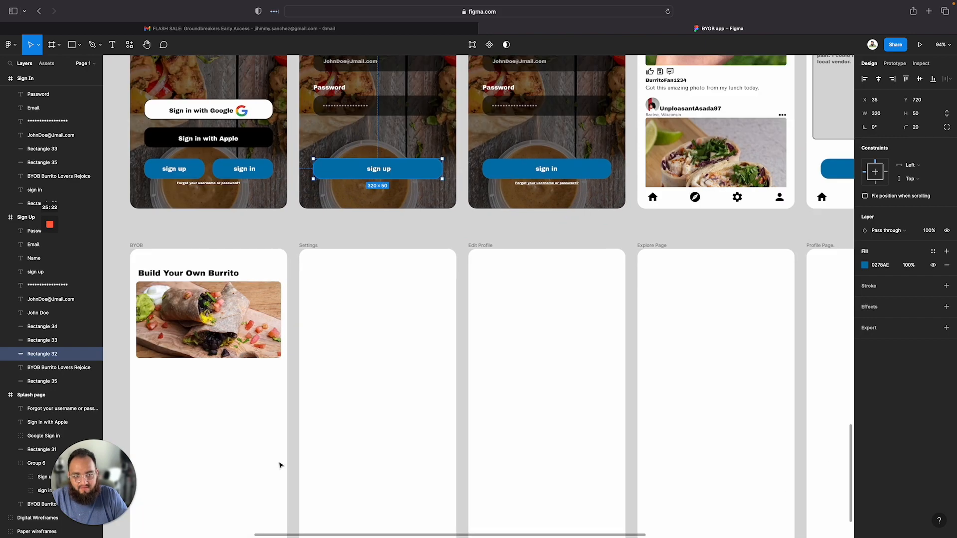
pyautogui.scroll(-5, 381, 229)
pyautogui.hscroll(-4, 380, 228)
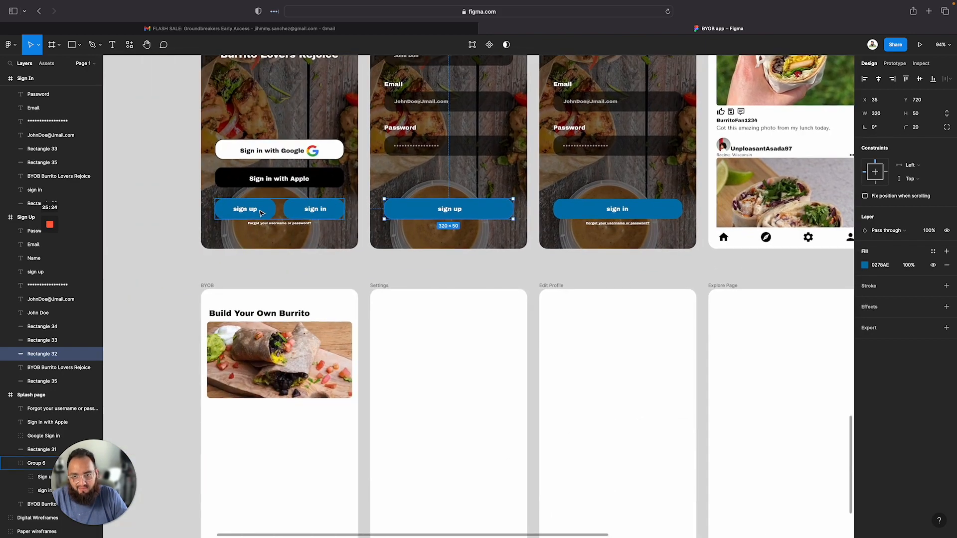
# Copy the splash page's sign up and sign in button group and paste it into the BYOB frame
pyautogui.click(263, 215)
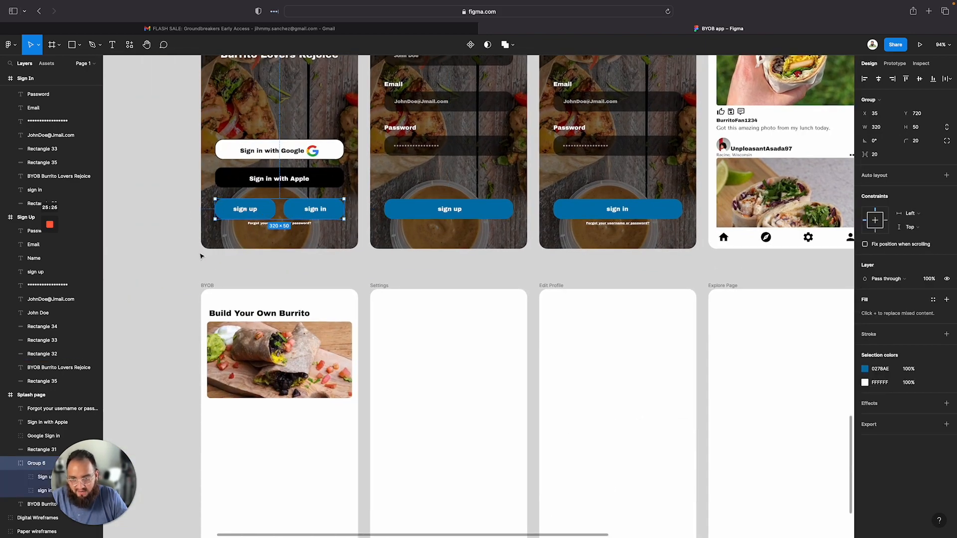
pyautogui.click(214, 288)
pyautogui.hotkey('ctrl', 'v')
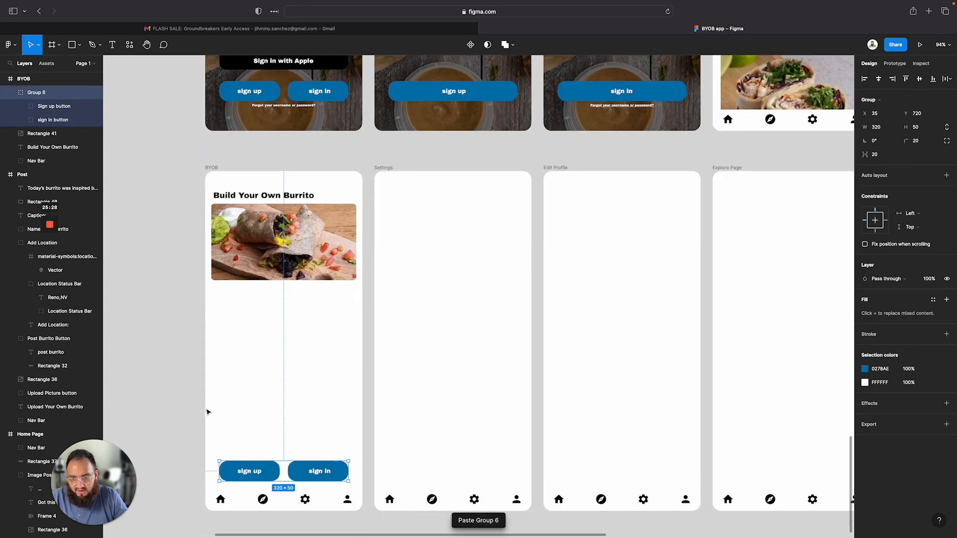
pyautogui.scroll(-2, 219, 419)
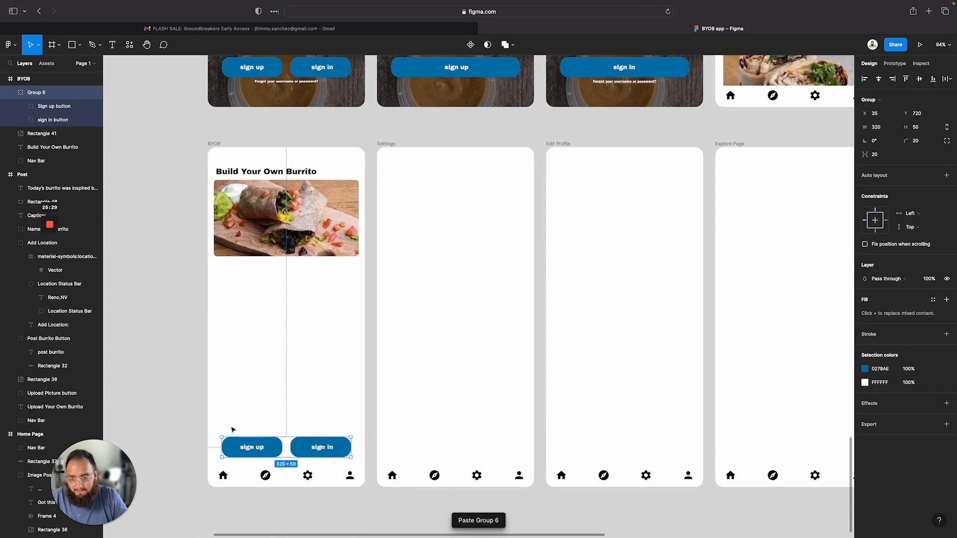
# Rename the pasted button group as Post/upload photo buttons
pyautogui.doubleClick(33, 93)
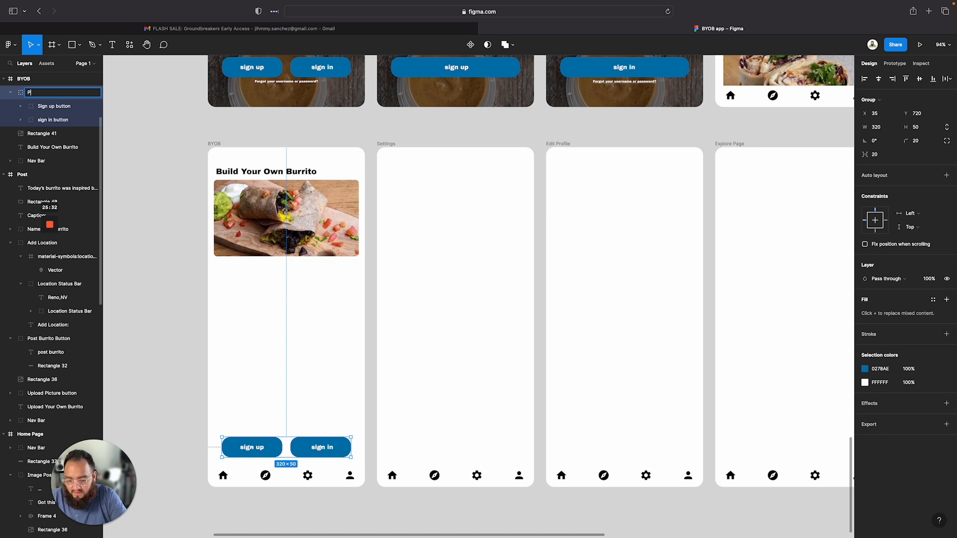
pyautogui.write('POst')
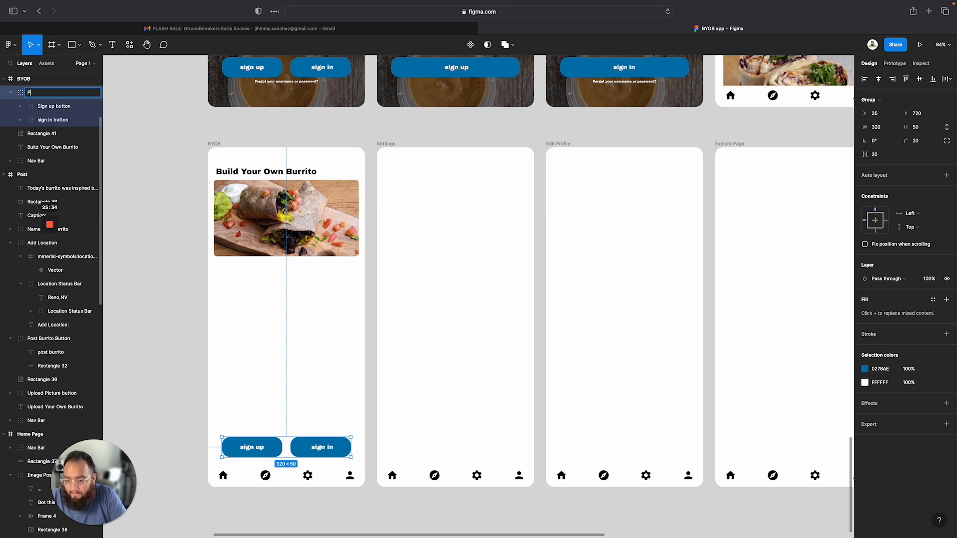
pyautogui.write('/upload photo buttons')
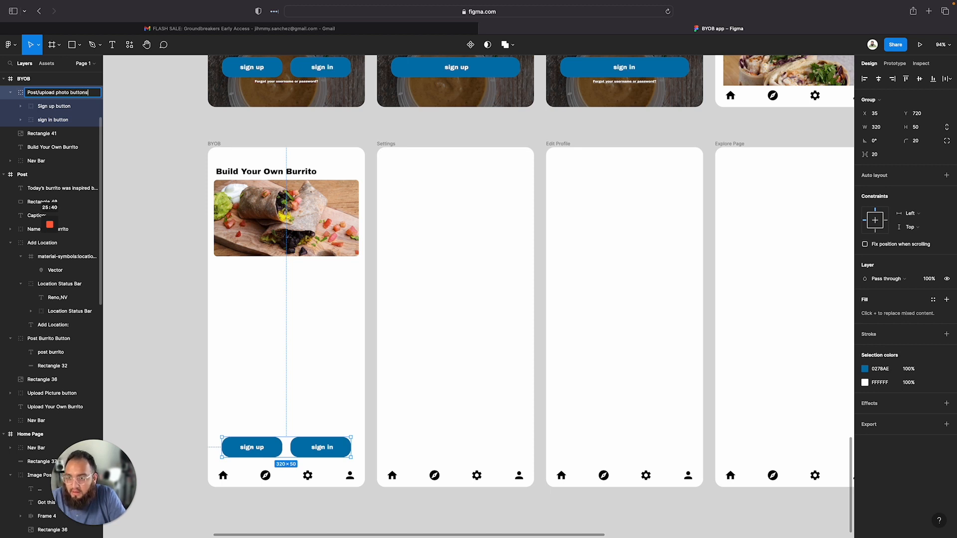
pyautogui.click(247, 383)
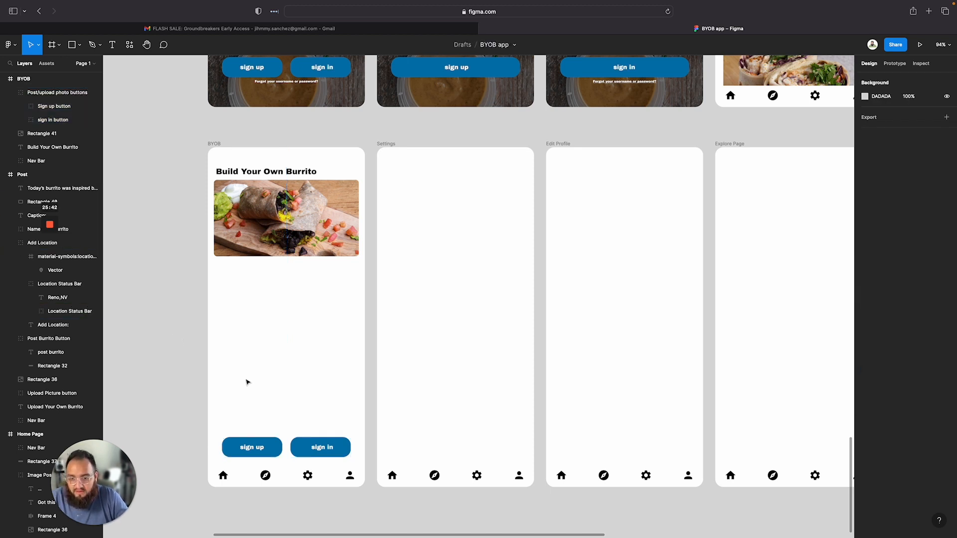
pyautogui.doubleClick(257, 451)
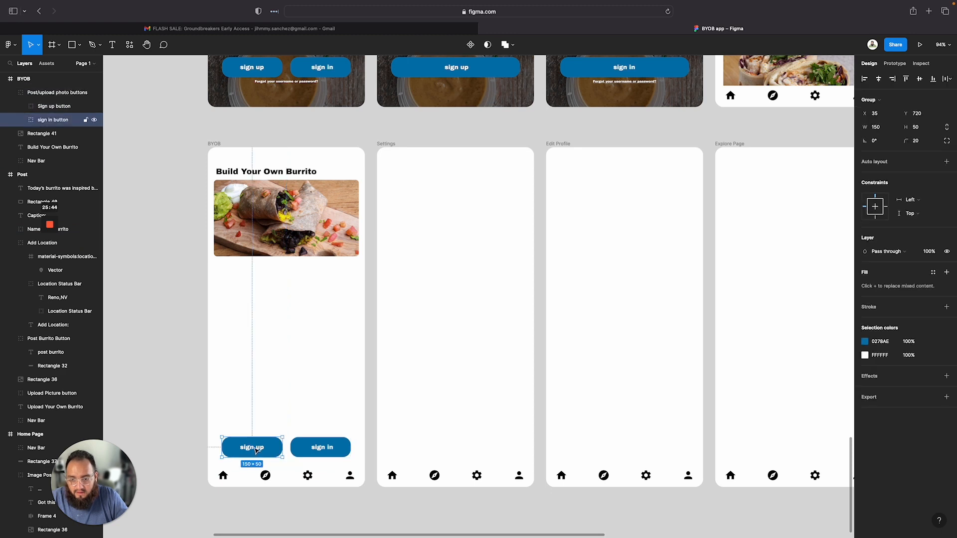
pyautogui.doubleClick(255, 450)
pyautogui.press('f')
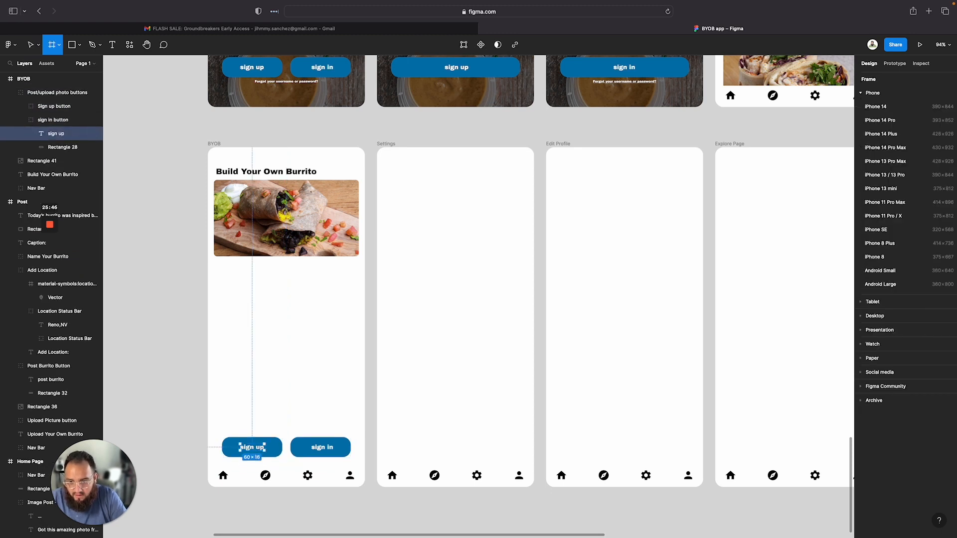
pyautogui.click(248, 449)
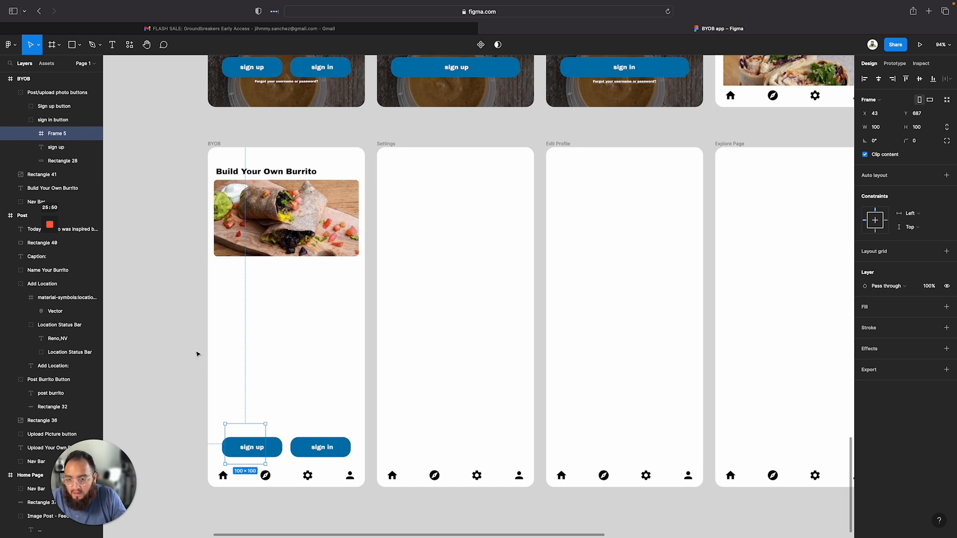
pyautogui.press('super+z')
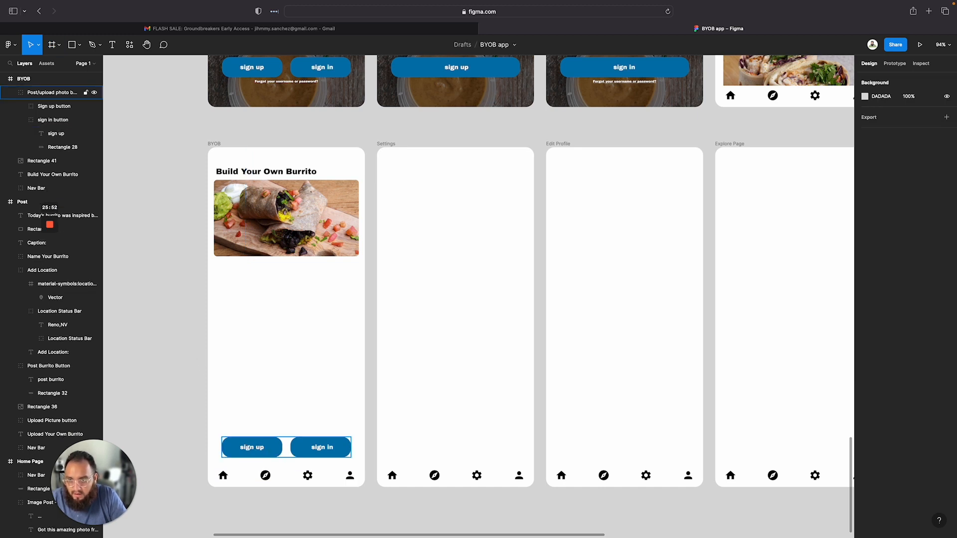
pyautogui.click(245, 454)
pyautogui.doubleClick(251, 450)
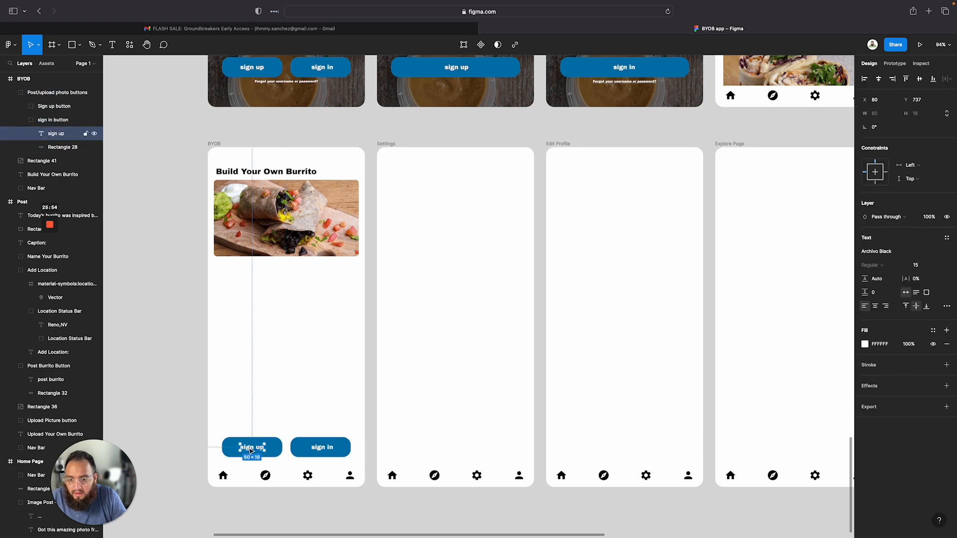
pyautogui.press('f')
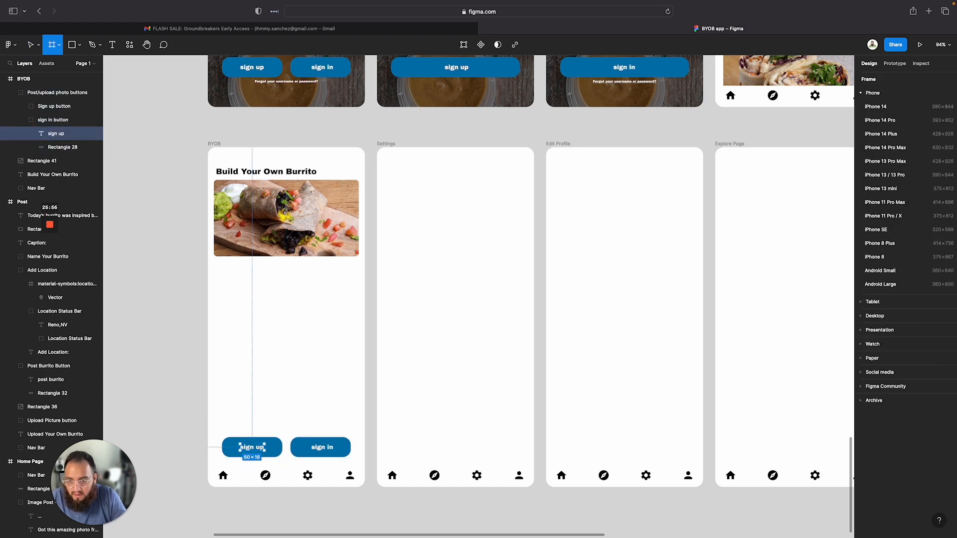
pyautogui.click(264, 450)
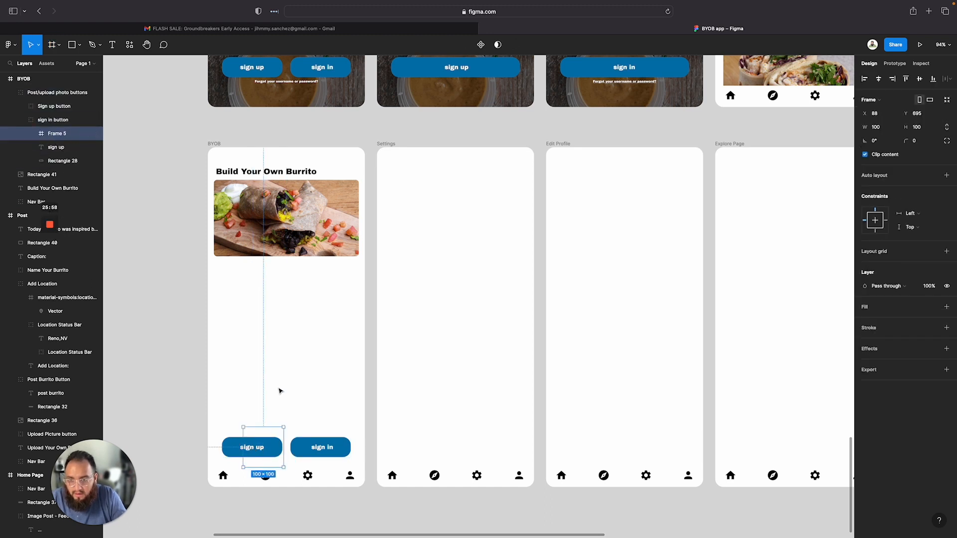
pyautogui.click(248, 391)
pyautogui.click(252, 450)
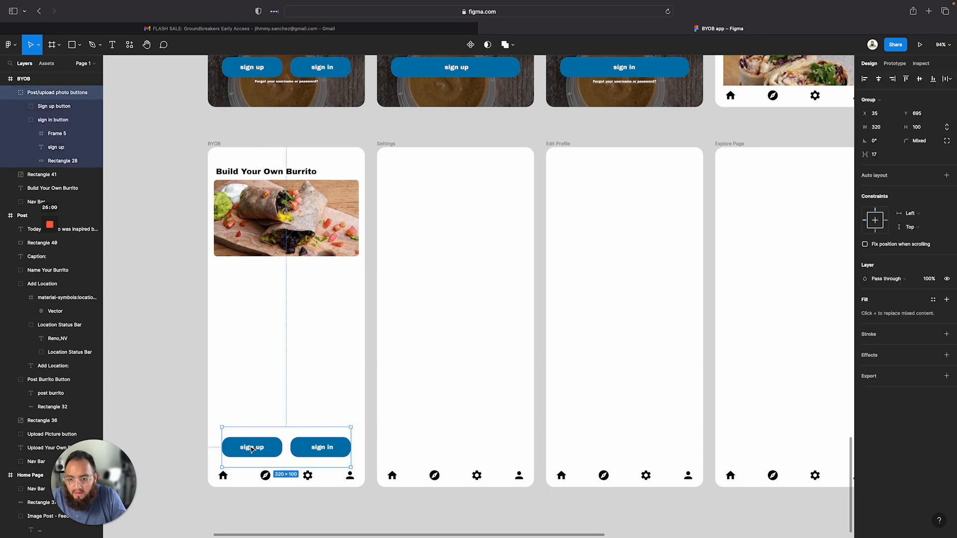
pyautogui.doubleClick(251, 450)
pyautogui.doubleClick(252, 449)
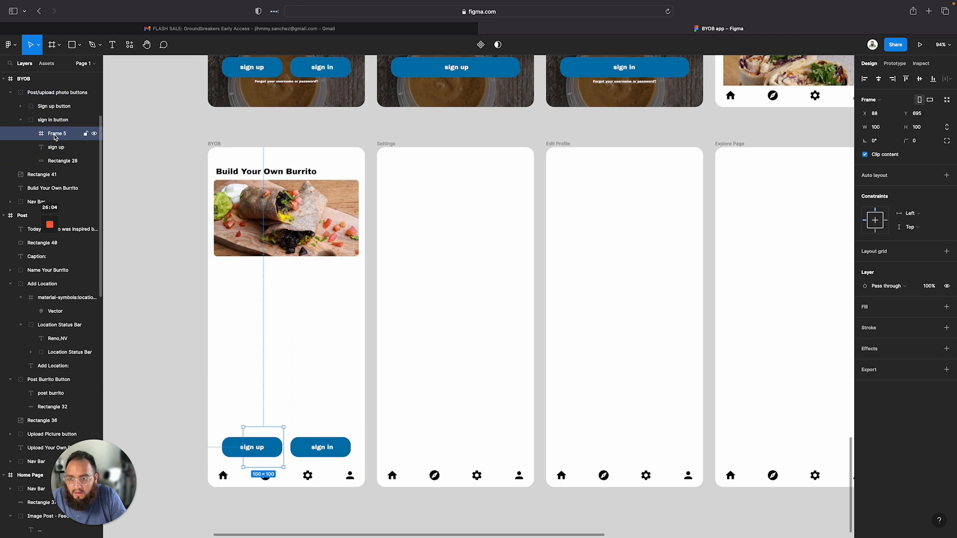
# Rename the first button's sign up text layer as add picture
pyautogui.doubleClick(56, 149)
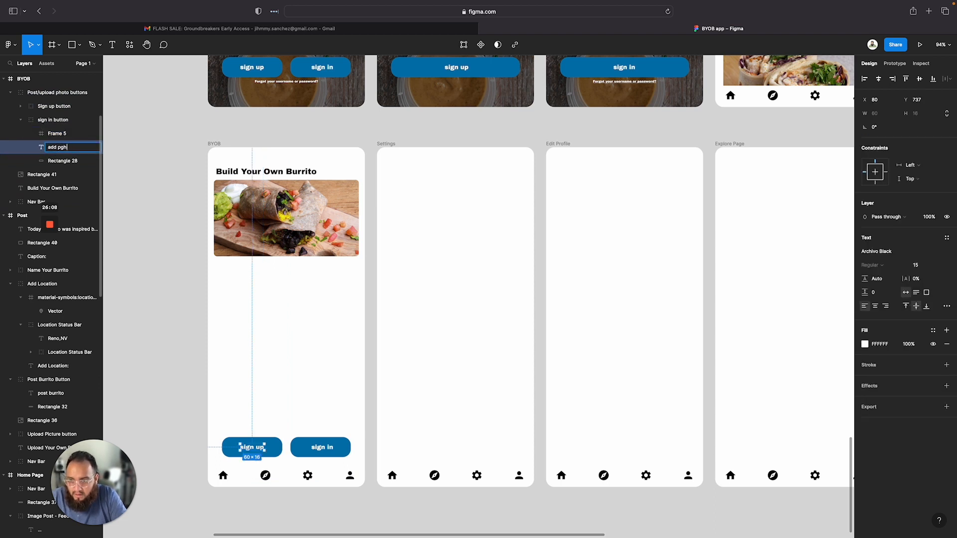
pyautogui.write('add pict')
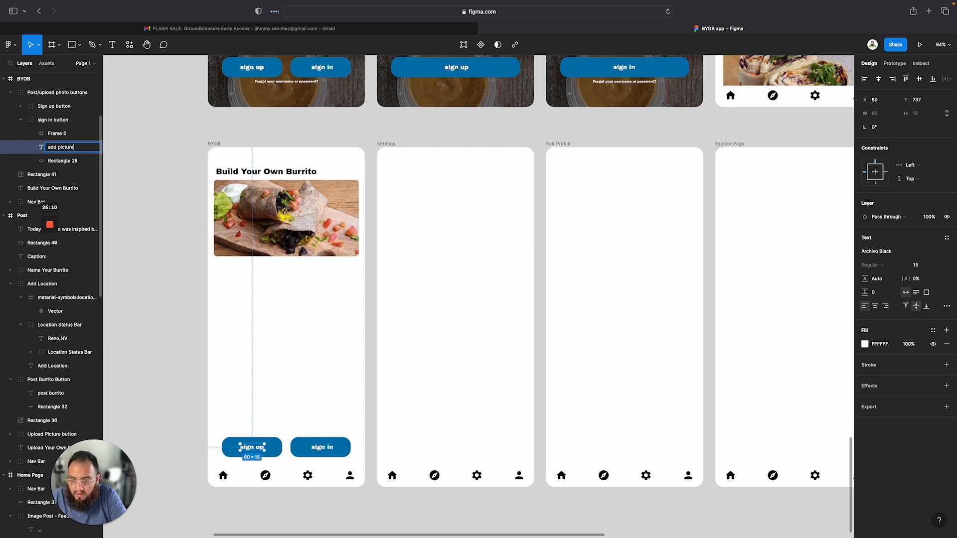
pyautogui.write('ure')
pyautogui.press('Return')
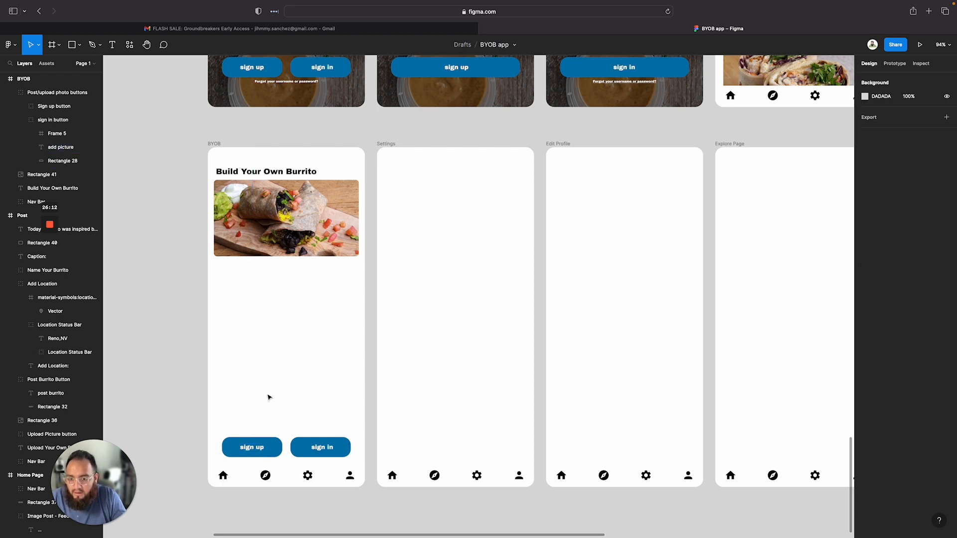
# Ungroup the Post/upload photo buttons group
pyautogui.click(264, 440)
pyautogui.rightClick(272, 442)
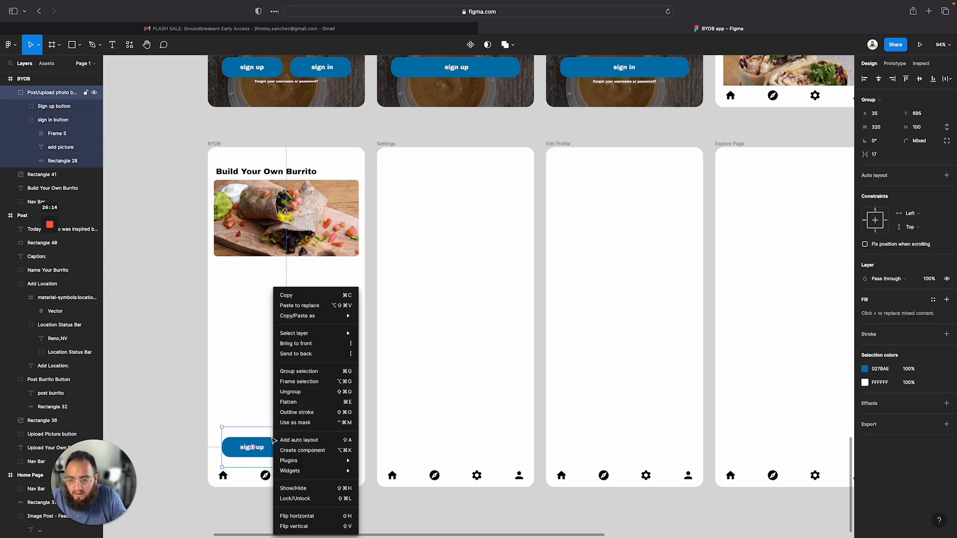
pyautogui.click(315, 392)
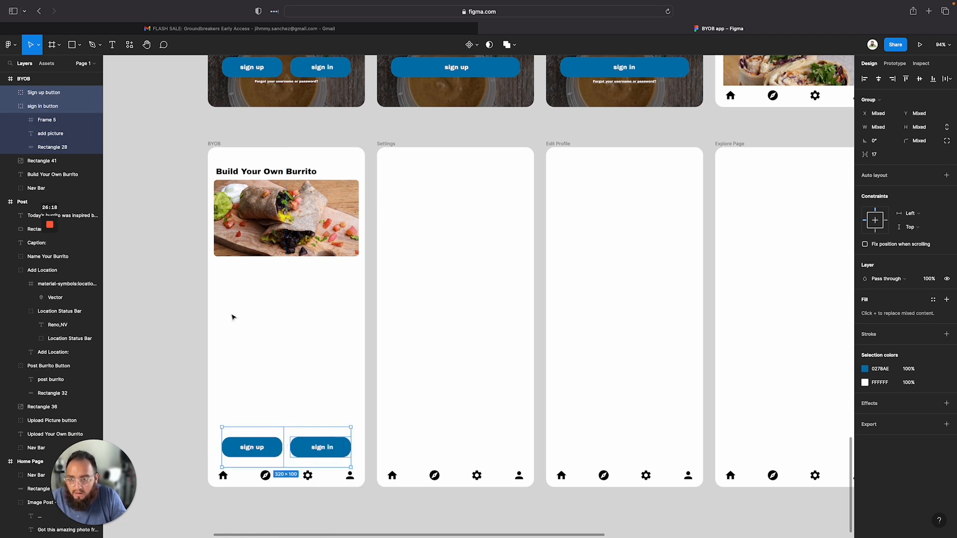
# Delete the accidental empty frame from the first button
pyautogui.click(48, 104)
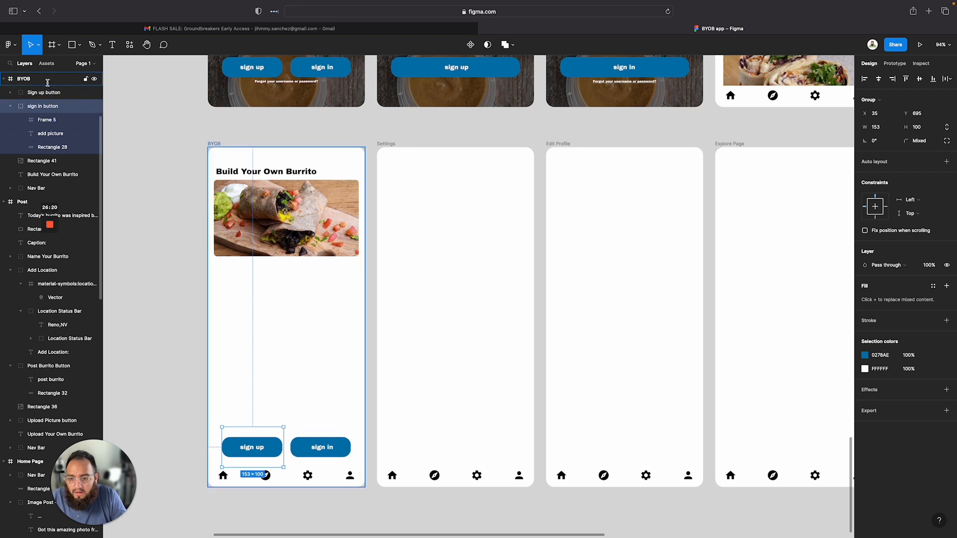
pyautogui.click(47, 82)
pyautogui.click(46, 124)
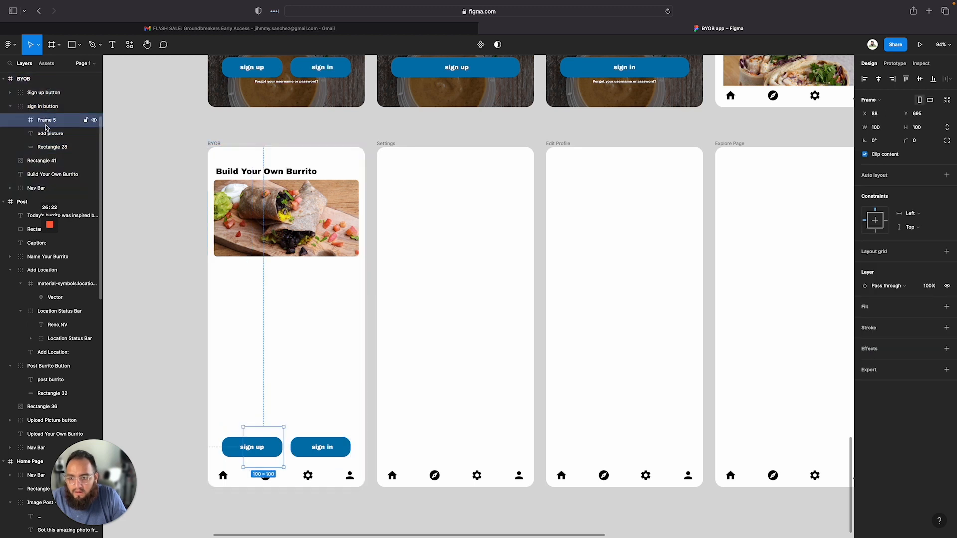
pyautogui.press('Delete')
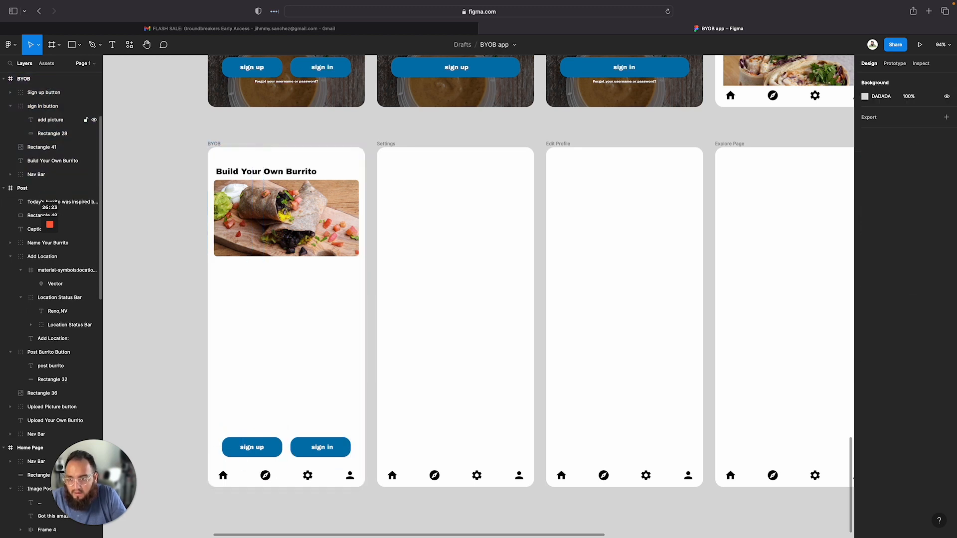
# Change the first button's label to add picture and recenter the text on the button
pyautogui.click(43, 124)
pyautogui.doubleClick(43, 121)
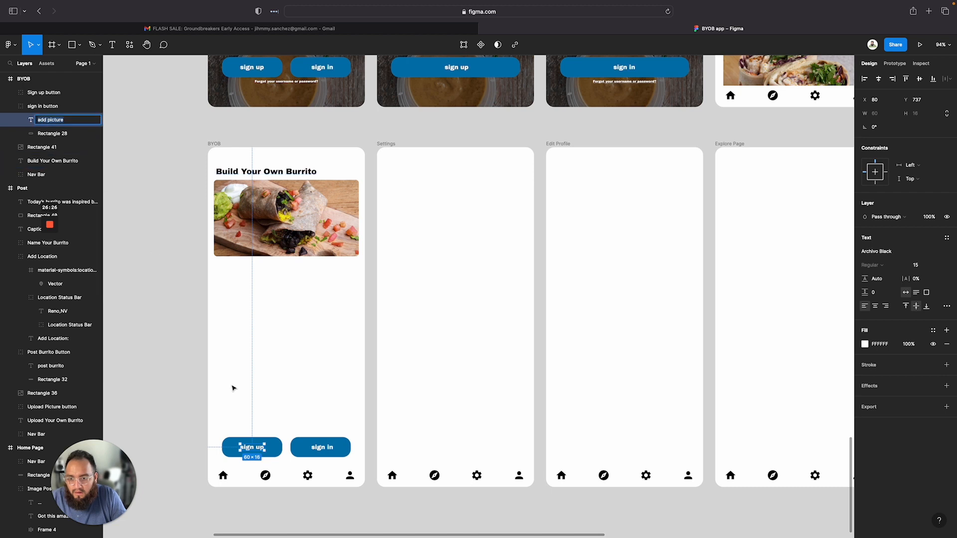
pyautogui.doubleClick(253, 448)
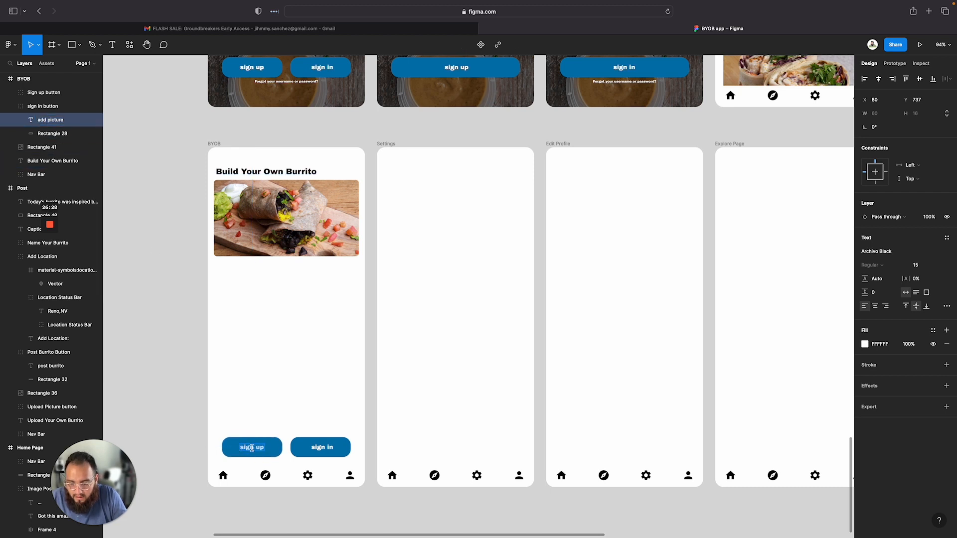
pyautogui.write('add picture')
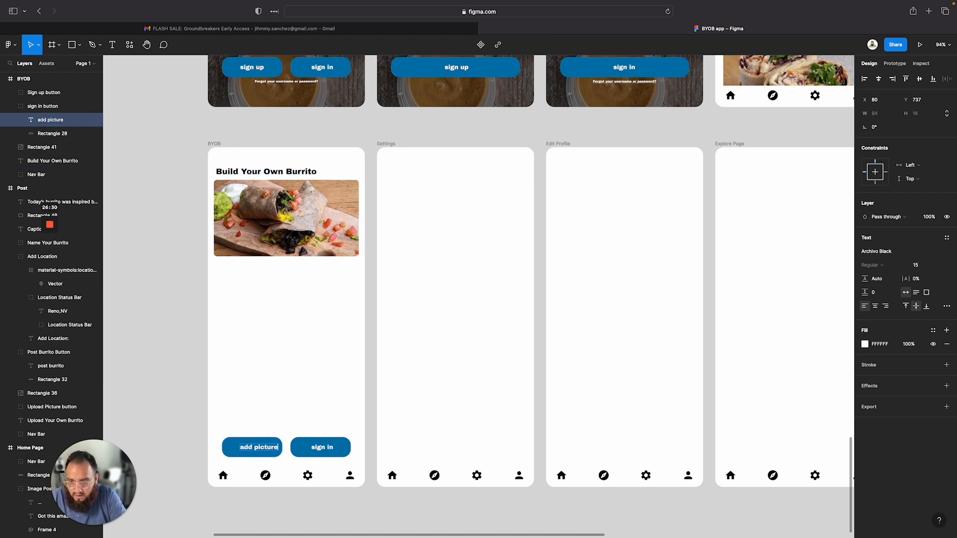
pyautogui.press('Escape')
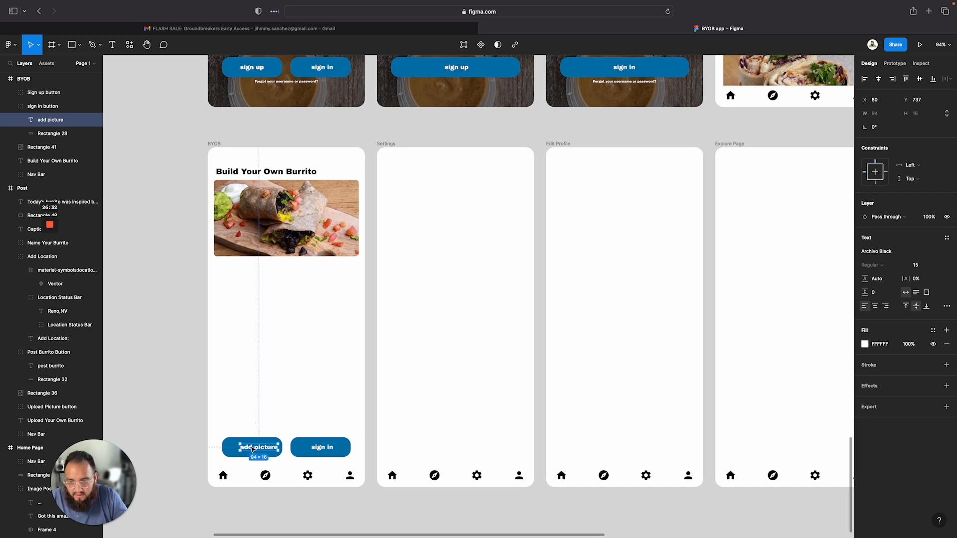
pyautogui.moveTo(253, 450); pyautogui.dragTo(246, 450)
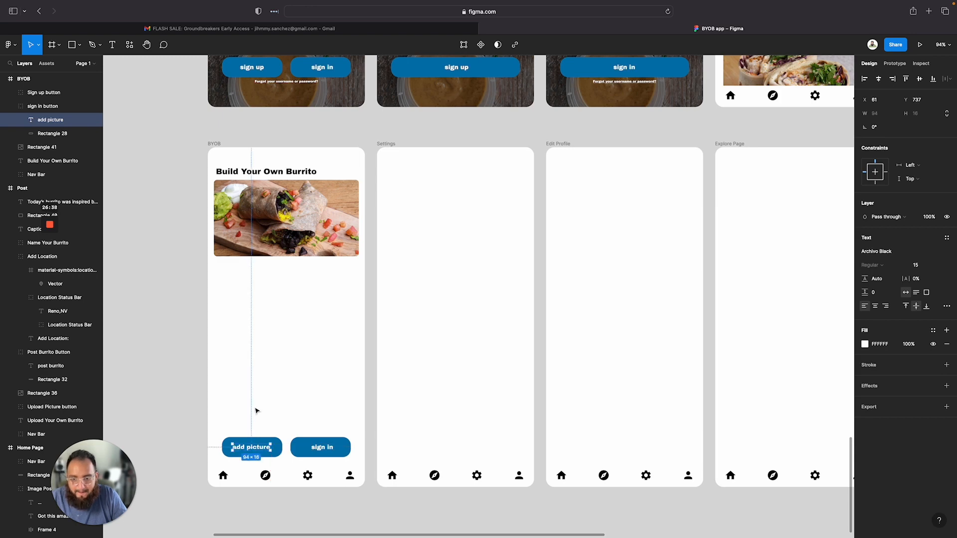
# Pan across the canvas to review the other finished screens
pyautogui.click(363, 396)
pyautogui.scroll(5, 364, 397)
pyautogui.scroll(3, 364, 398)
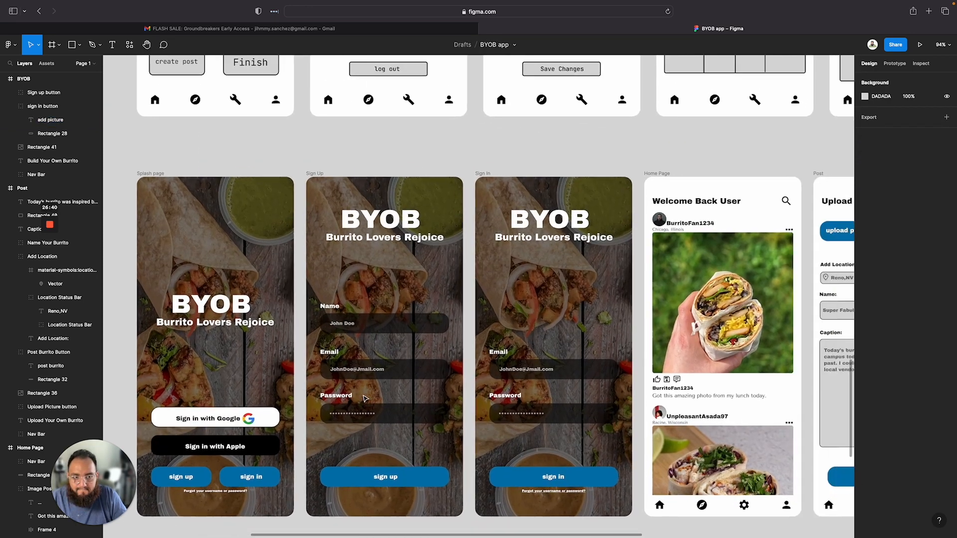
pyautogui.hscroll(4, 349, 409)
pyautogui.scroll(-6, 291, 448)
pyautogui.scroll(-2, 205, 398)
pyautogui.hscroll(-2, 205, 397)
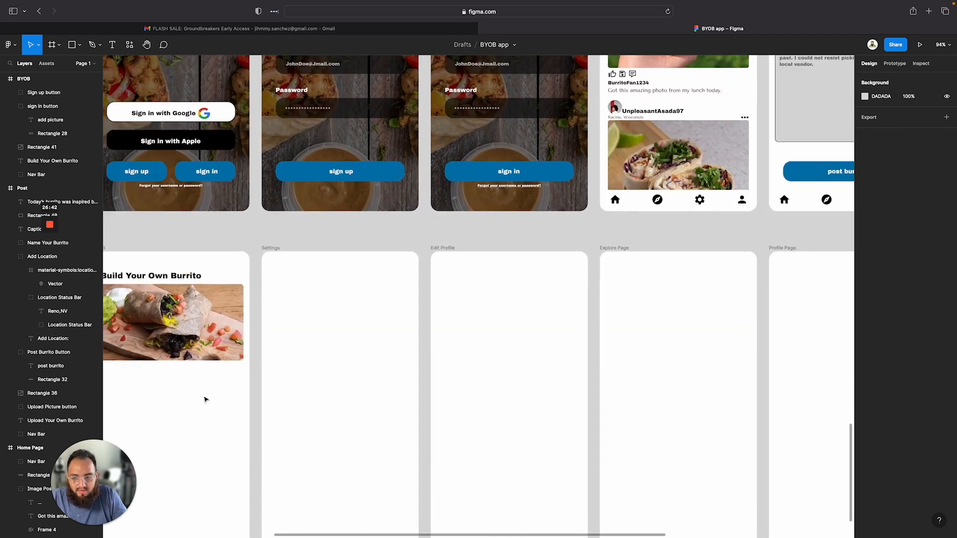
pyautogui.scroll(3, 206, 397)
pyautogui.hscroll(4, 205, 397)
pyautogui.scroll(3, 205, 397)
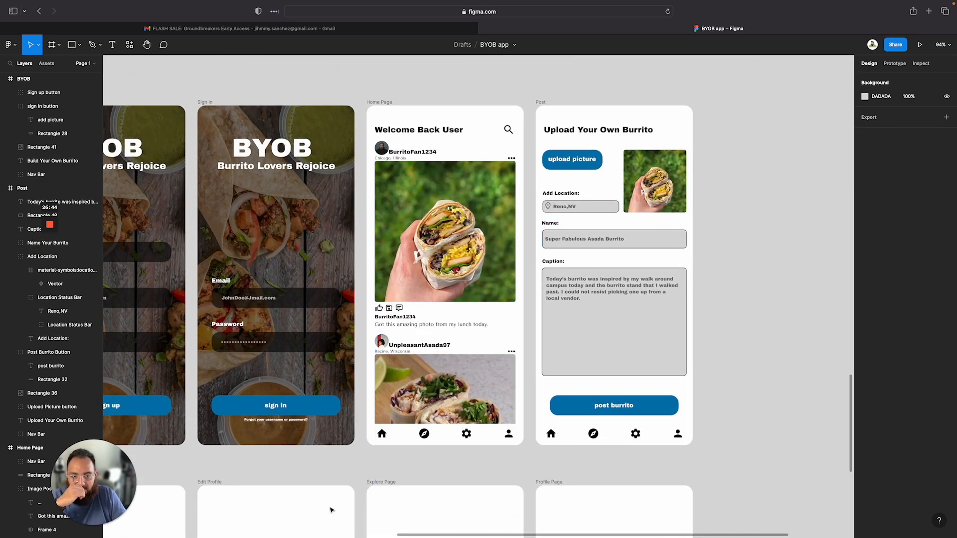
pyautogui.scroll(-8, 331, 508)
pyautogui.hscroll(-8, 331, 509)
pyautogui.scroll(-2, 331, 509)
pyautogui.hscroll(-1, 331, 509)
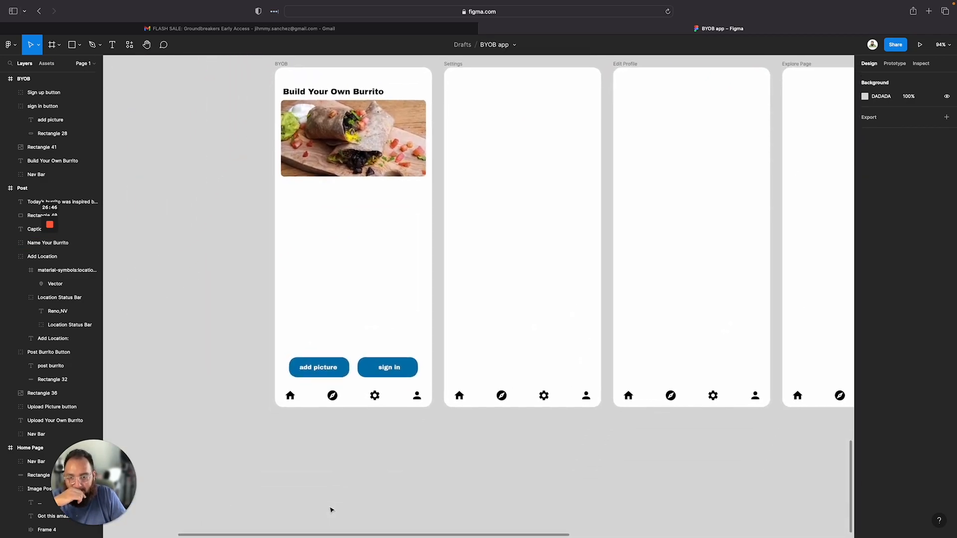
# Change the second button's label to post now and recenter the text on the button
pyautogui.doubleClick(388, 369)
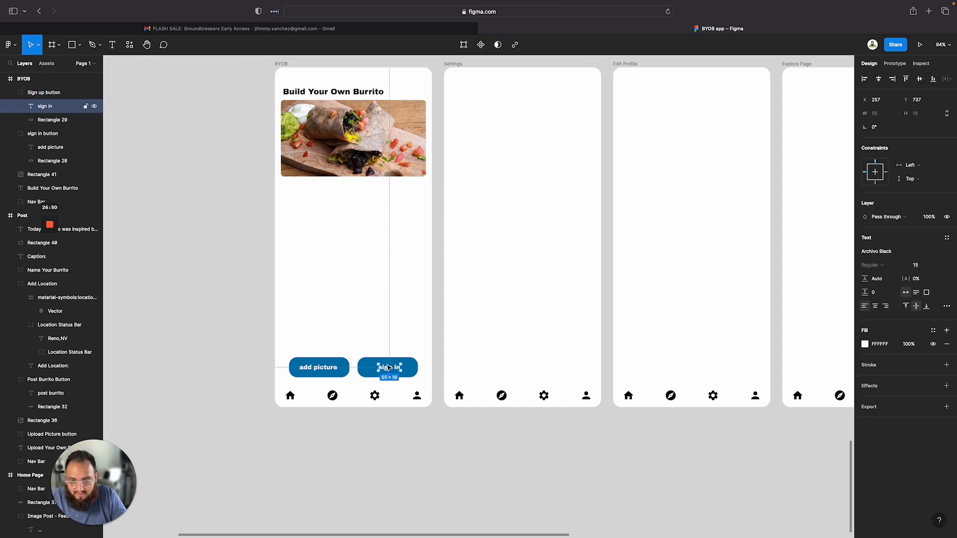
pyautogui.hotkey('shift', 'p')
pyautogui.press('s')
pyautogui.press('t')
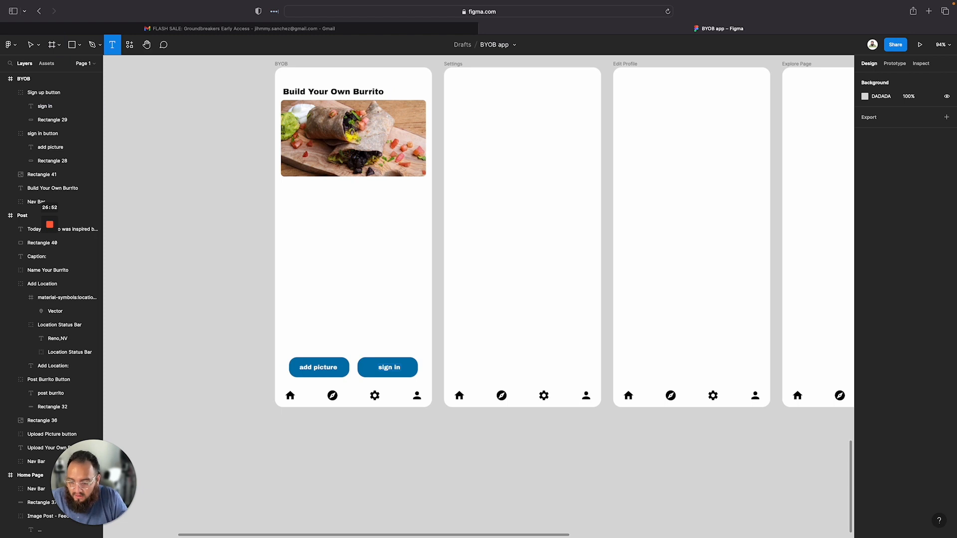
pyautogui.click(392, 367)
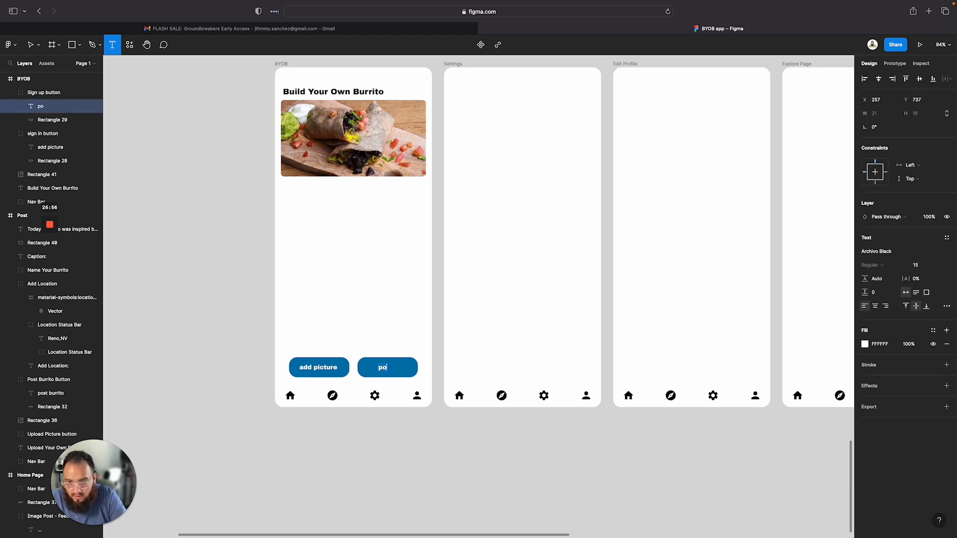
pyautogui.click(378, 350)
pyautogui.doubleClick(394, 367)
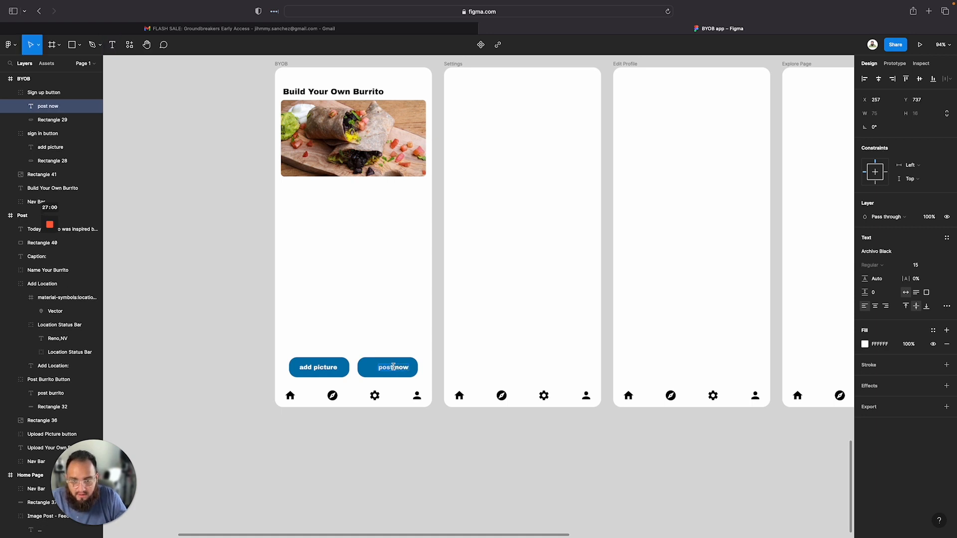
pyautogui.press('Escape')
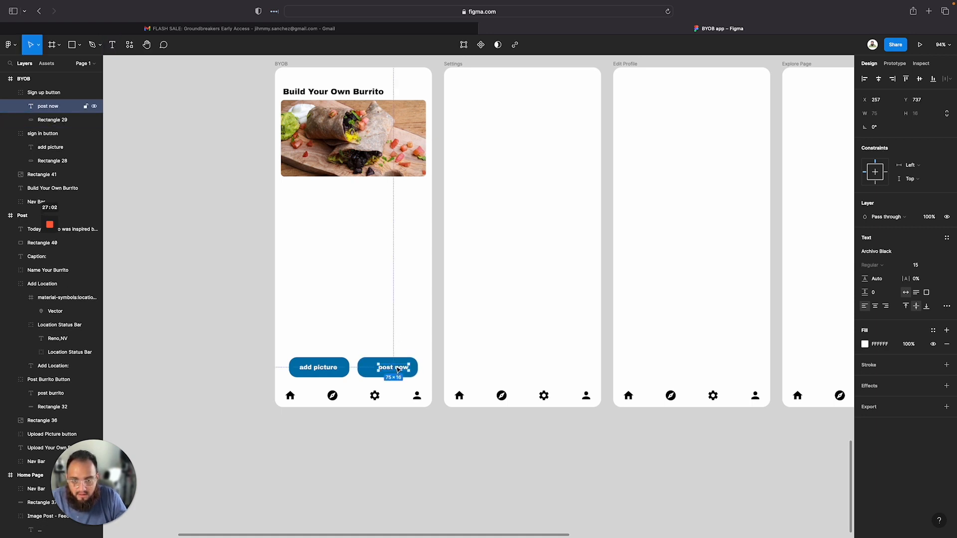
pyautogui.moveTo(398, 369); pyautogui.dragTo(394, 369)
pyautogui.click(369, 320)
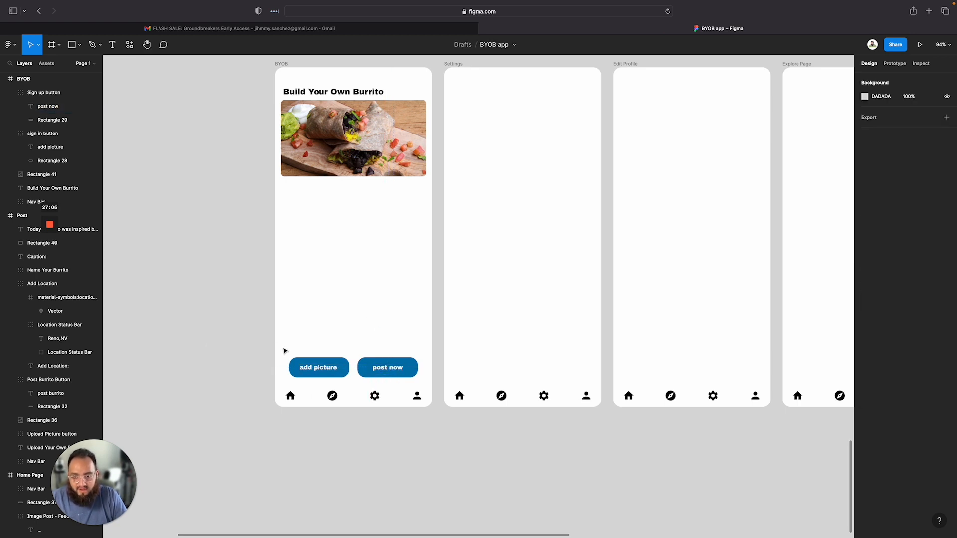
# Group the add picture and post now buttons and open the new group's name for editing
pyautogui.moveTo(255, 346); pyautogui.dragTo(422, 379)
pyautogui.rightClick(388, 373)
pyautogui.click(419, 371)
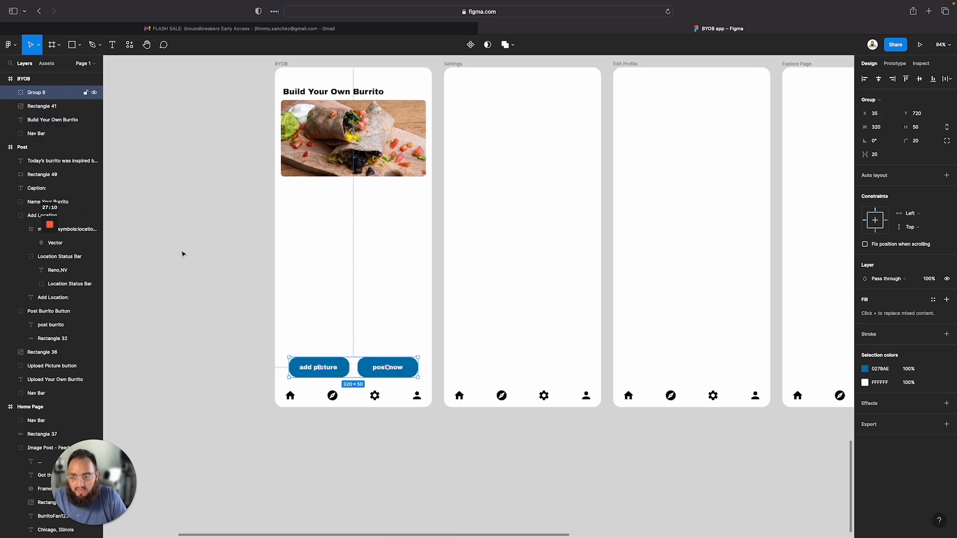
pyautogui.doubleClick(42, 93)
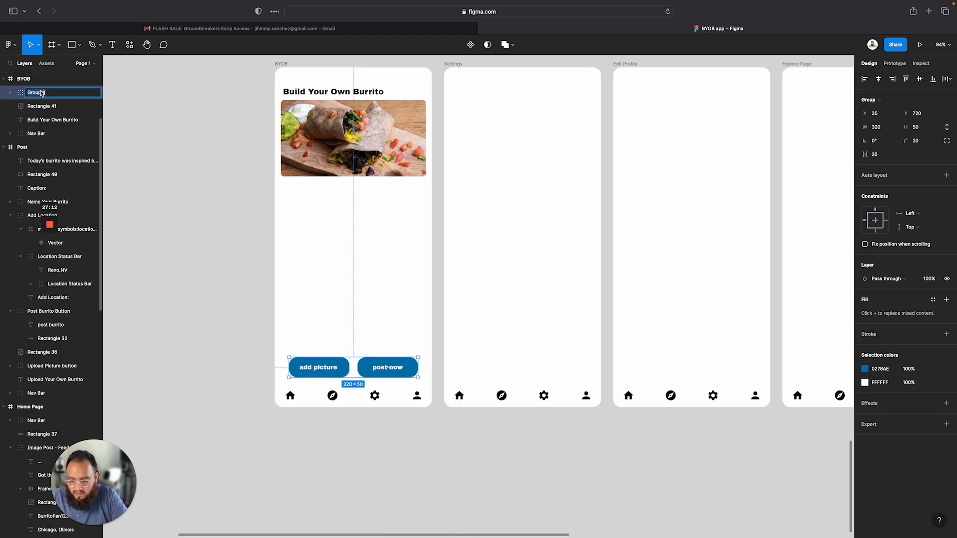
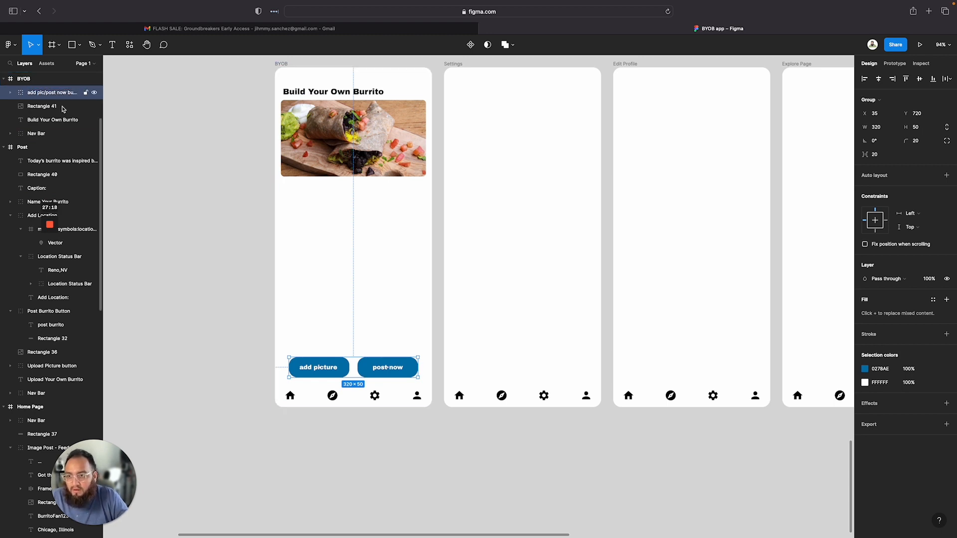
# Finish naming the button group add pic/post now buttons and expand it to show its two button sub-groups
pyautogui.write('s')
pyautogui.click(171, 124)
pyautogui.click(53, 108)
pyautogui.click(48, 108)
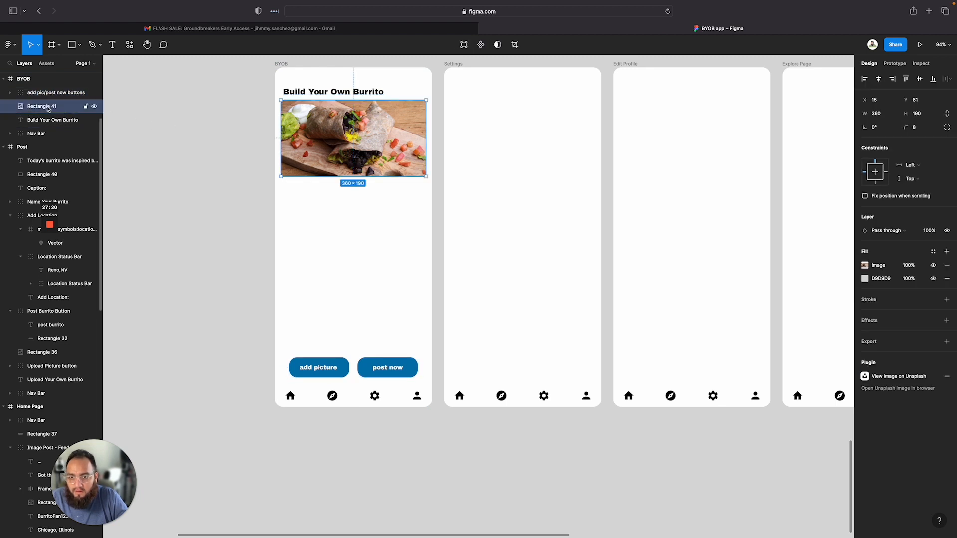
pyautogui.click(9, 93)
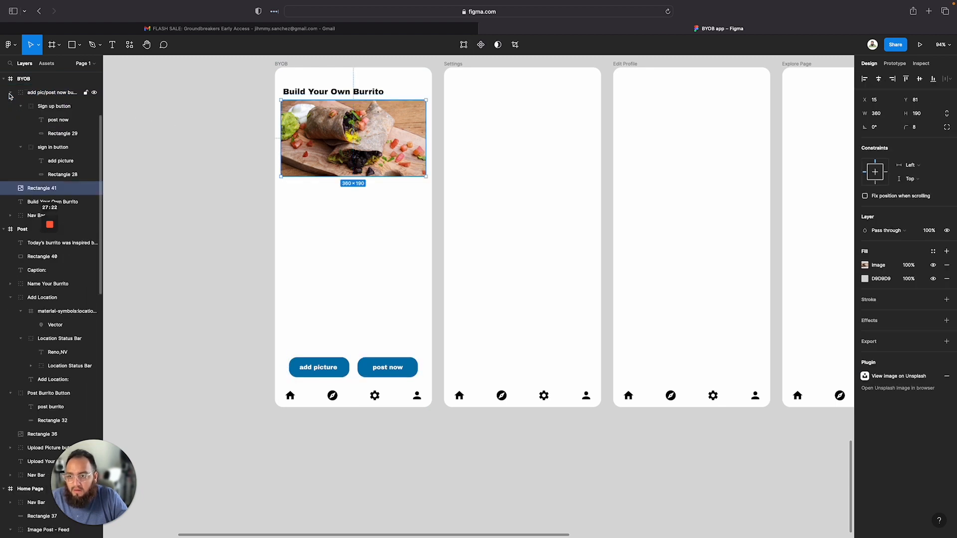
# Rename the Sign up button sub-group to post now
pyautogui.click(52, 106)
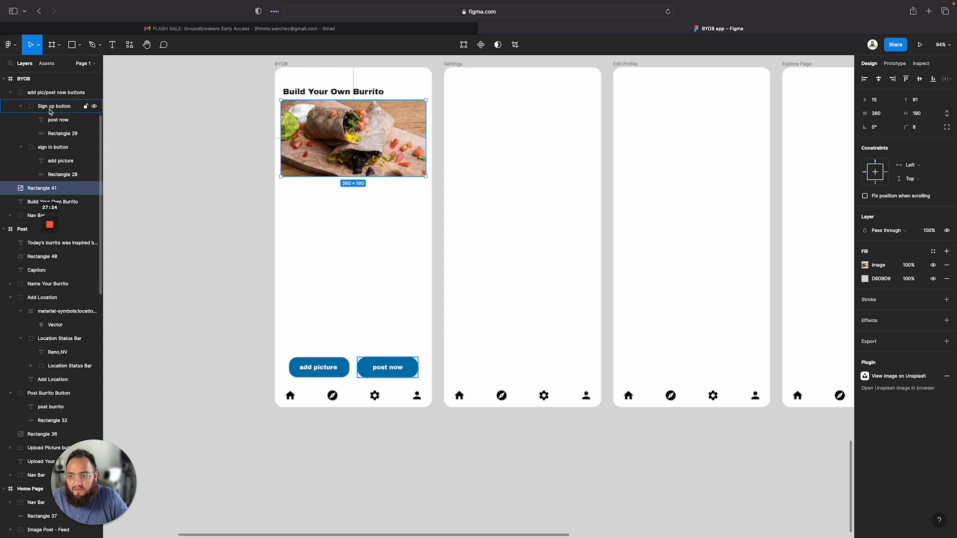
pyautogui.doubleClick(50, 106)
pyautogui.write('post n')
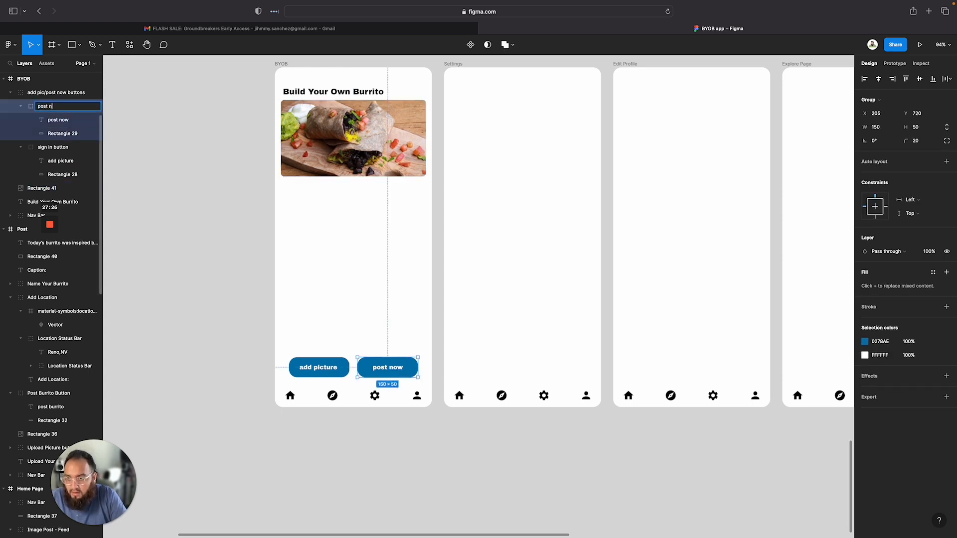
pyautogui.write('ow')
# Rename the sign in button sub-group to add picture
pyautogui.click(52, 148)
pyautogui.doubleClick(53, 148)
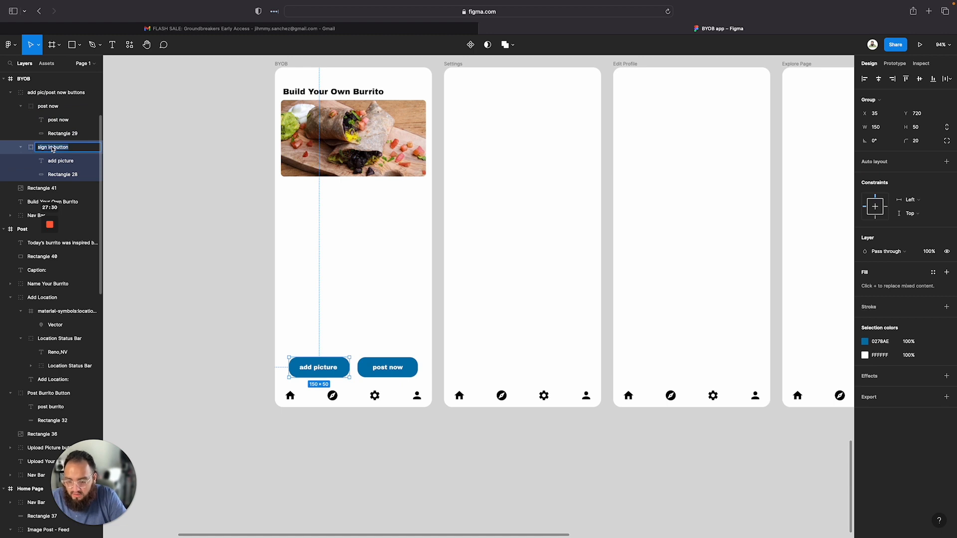
pyautogui.write('add picture')
pyautogui.press('Return')
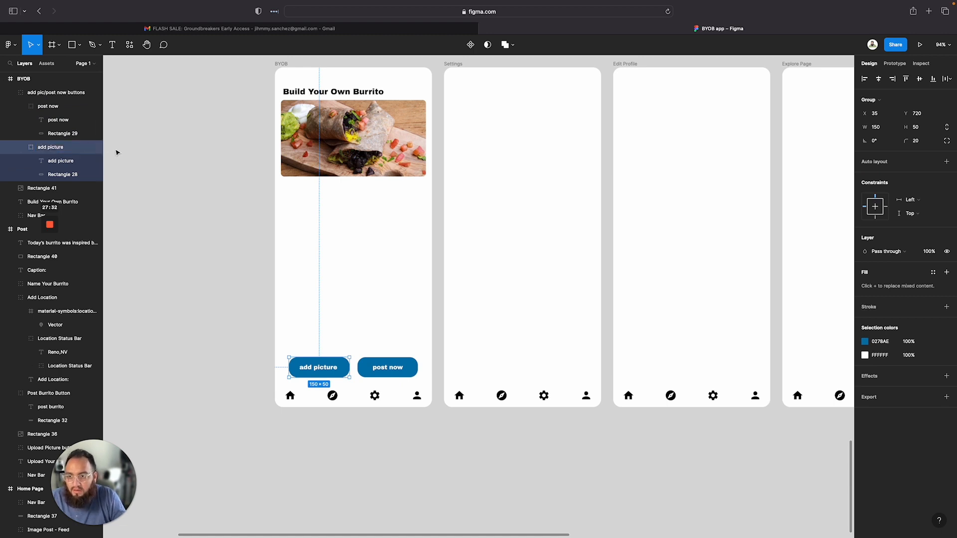
pyautogui.click(168, 147)
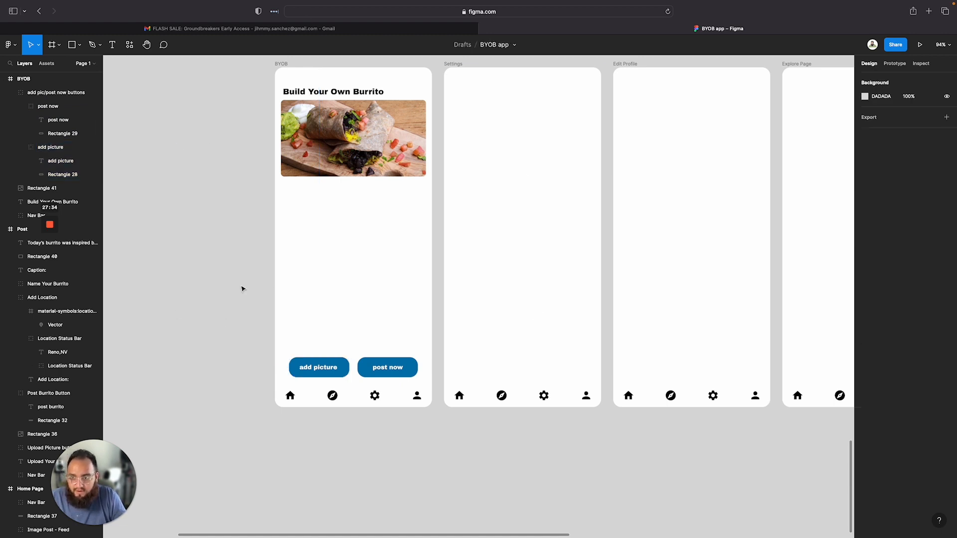
# Copy the Name Your Burrito field group from the Post screen and paste it into the BYOB frame
pyautogui.scroll(10, 378, 302)
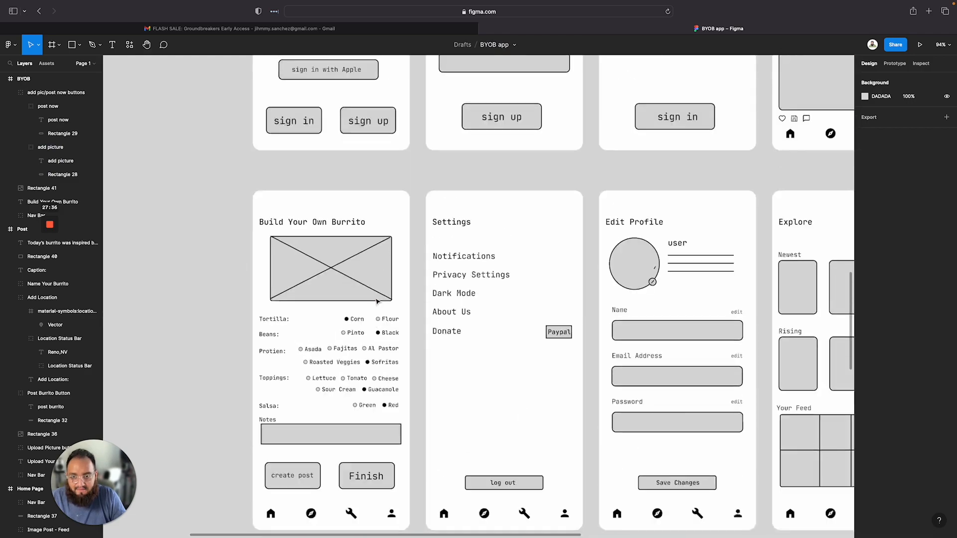
pyautogui.scroll(-4, 349, 304)
pyautogui.scroll(-15, 264, 332)
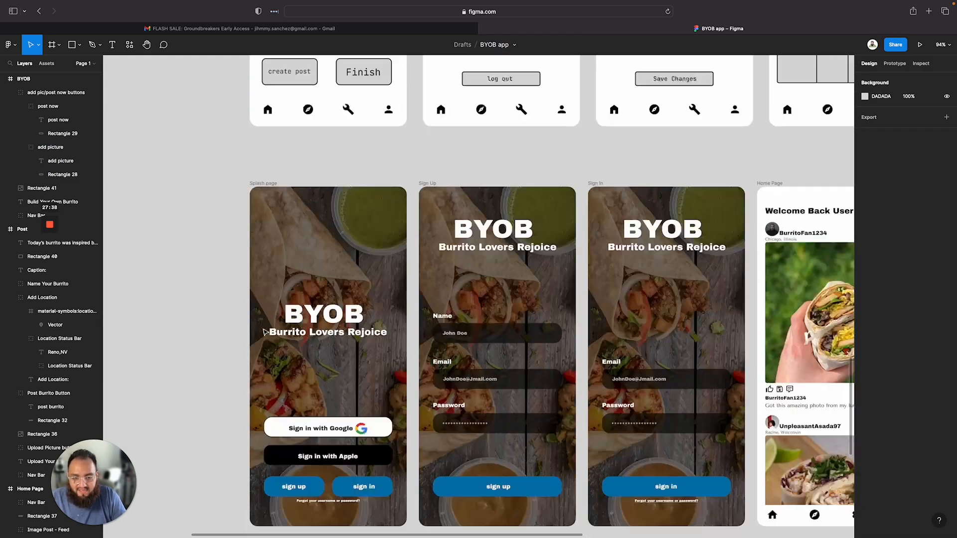
pyautogui.hscroll(3, 546, 457)
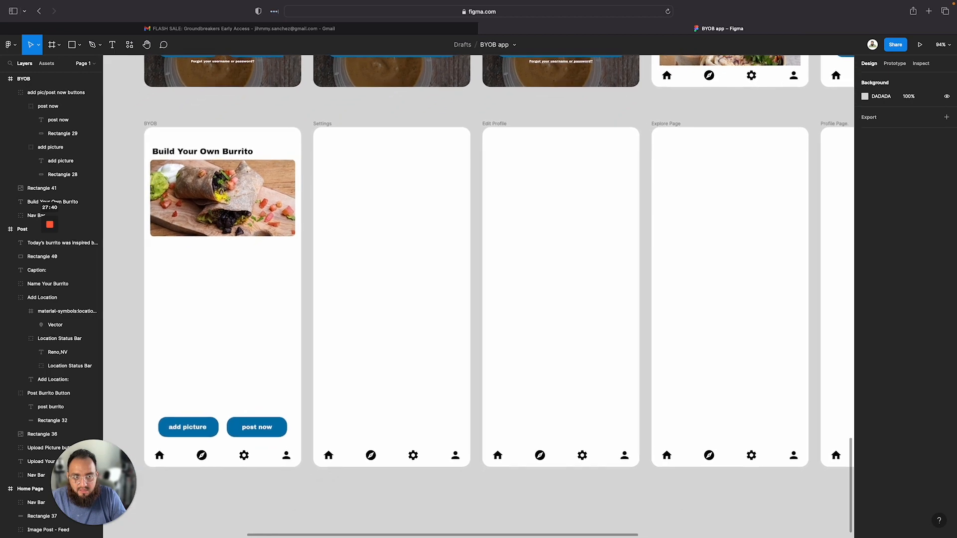
pyautogui.scroll(12, 573, 239)
pyautogui.hscroll(5, 572, 239)
pyautogui.click(573, 239)
pyautogui.click(560, 238)
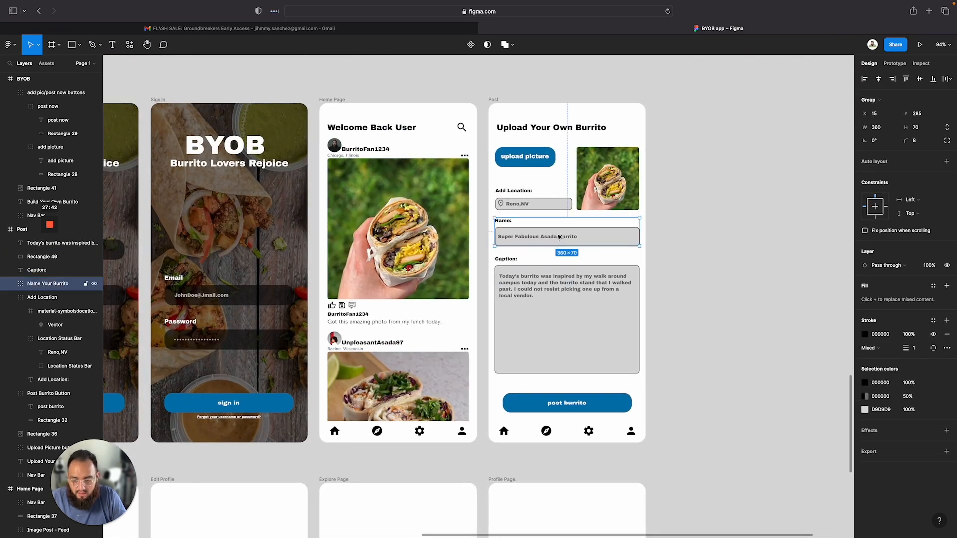
pyautogui.scroll(-15, 404, 409)
pyautogui.scroll(-3, 404, 409)
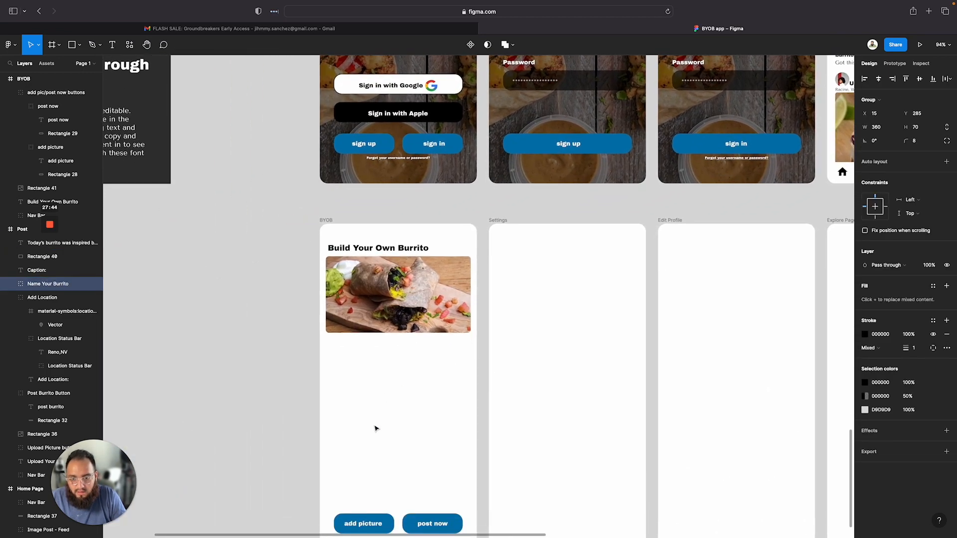
pyautogui.click(322, 162)
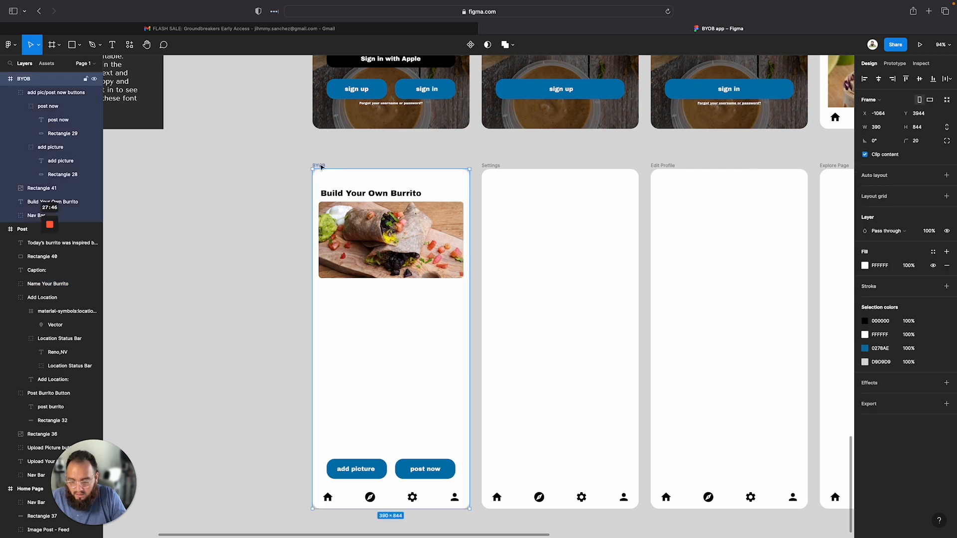
pyautogui.hotkey('ctrl', 'v')
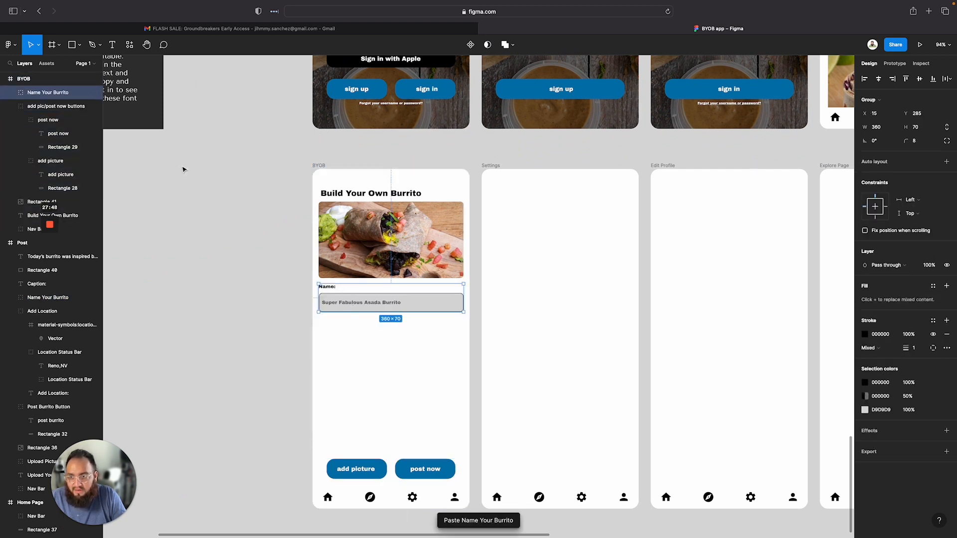
# Rename the pasted field group to Add Notes
pyautogui.doubleClick(56, 93)
pyautogui.write('Add Notes')
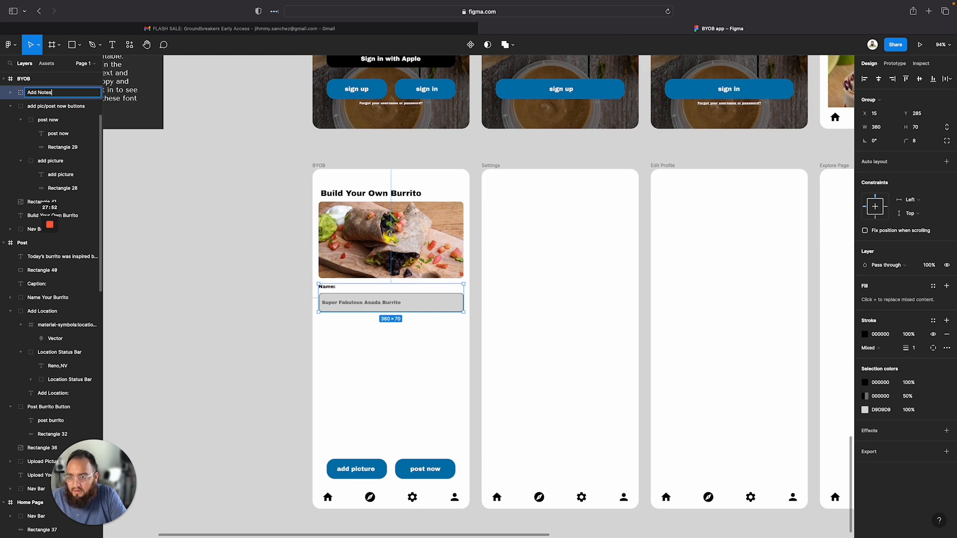
pyautogui.press('Return')
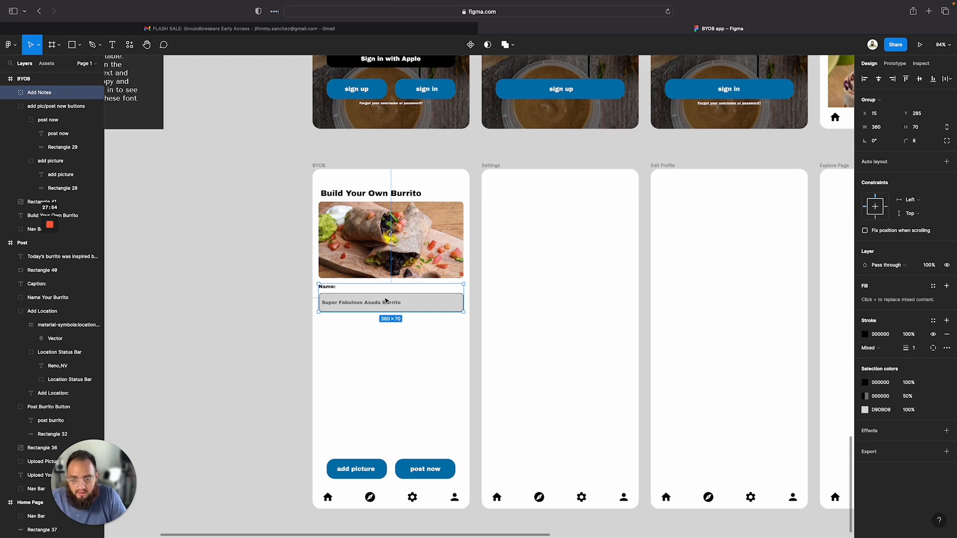
# Move the Add Notes field group down to sit just above the add picture and post now buttons
pyautogui.moveTo(385, 301); pyautogui.dragTo(385, 437)
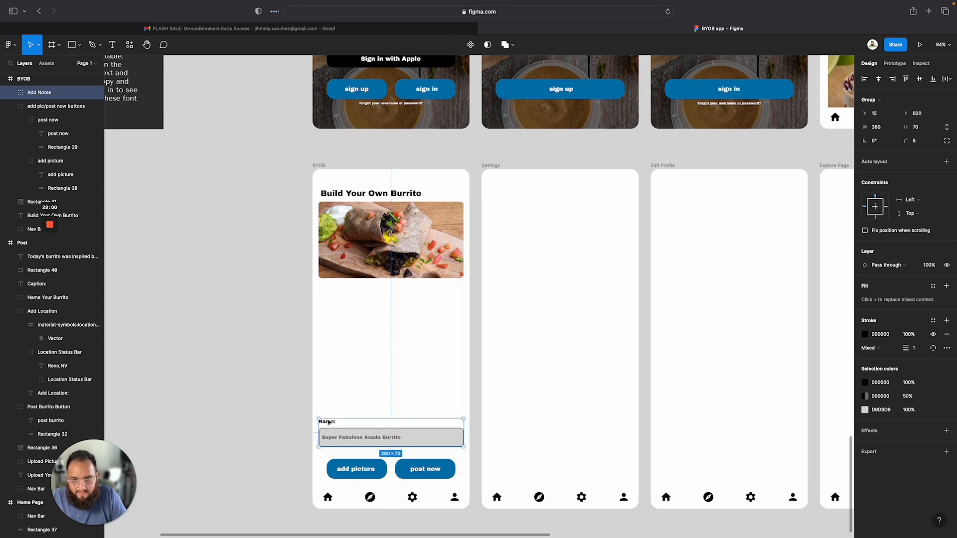
pyautogui.hotkey('shift', 'a')
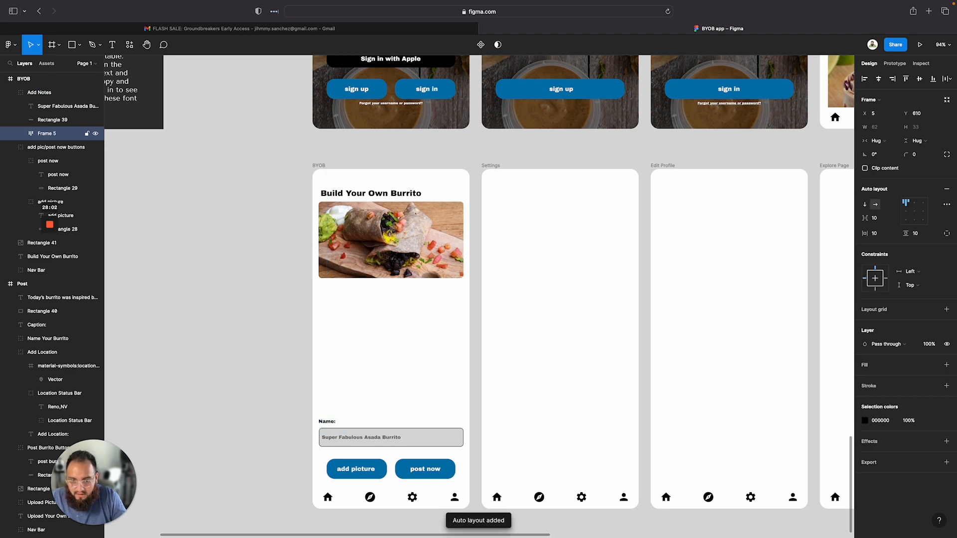
pyautogui.press('Return')
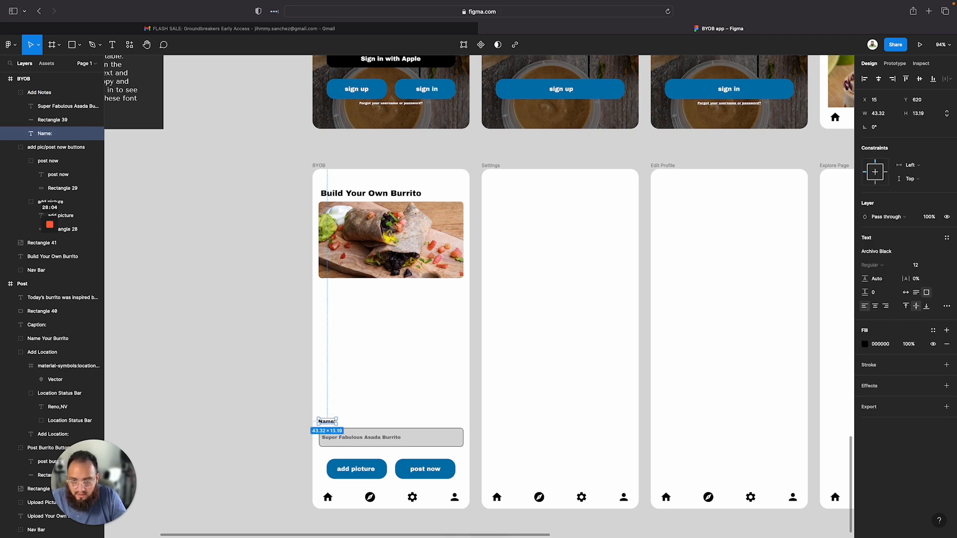
# Change the field's label text to Add Notes:
pyautogui.doubleClick(327, 422)
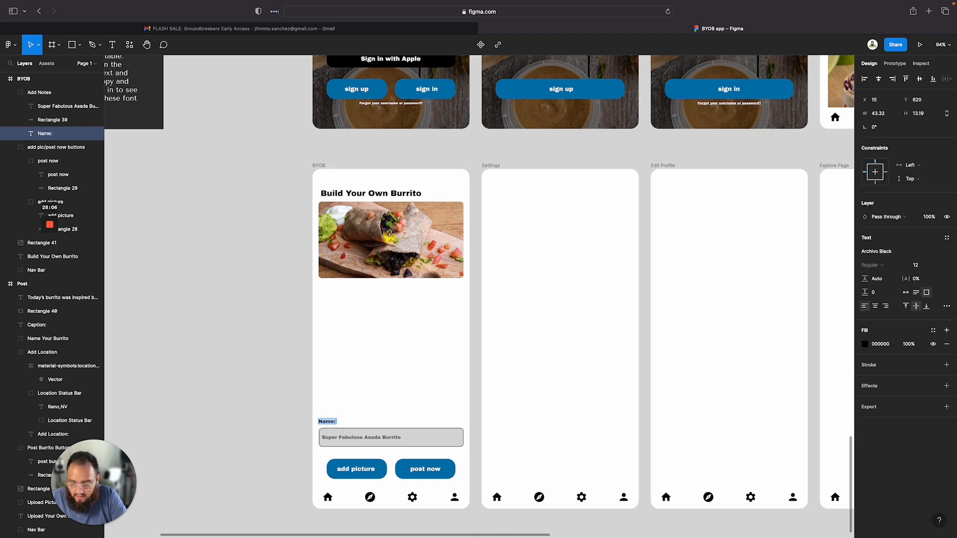
pyautogui.write('Add Notes')
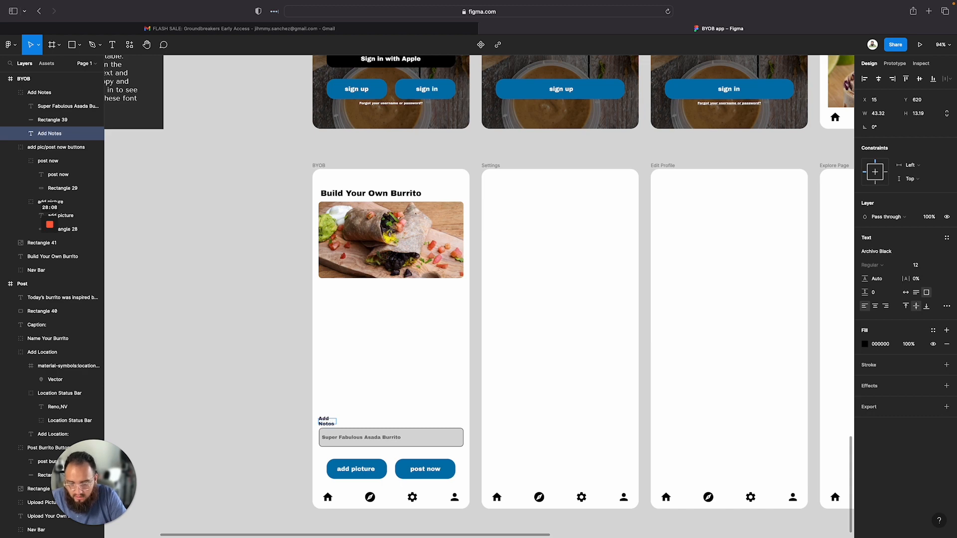
pyautogui.press('Escape')
# Widen the Add Notes: label's text box so the label fits on one line
pyautogui.scroll(10, 344, 401)
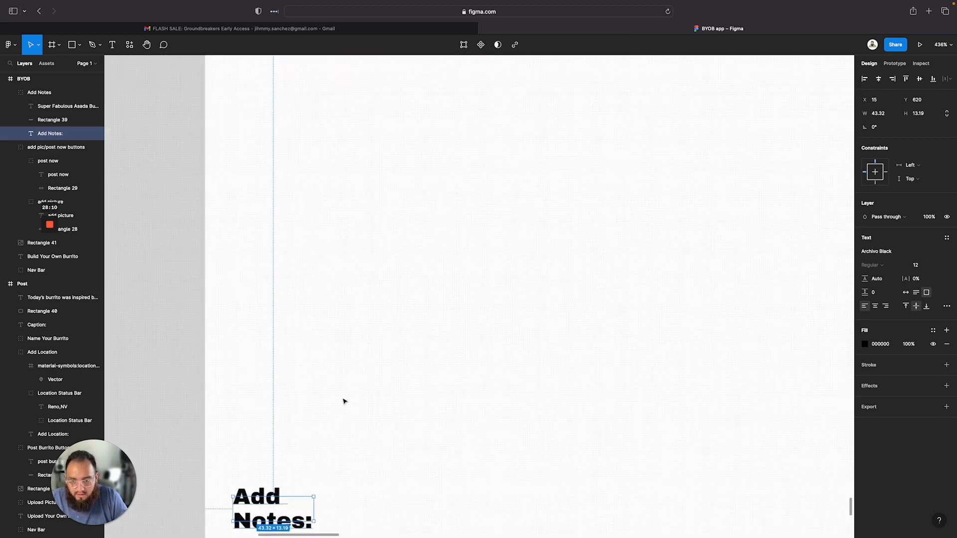
pyautogui.moveTo(320, 424); pyautogui.dragTo(411, 429)
pyautogui.click(449, 328)
pyautogui.scroll(-8, 448, 328)
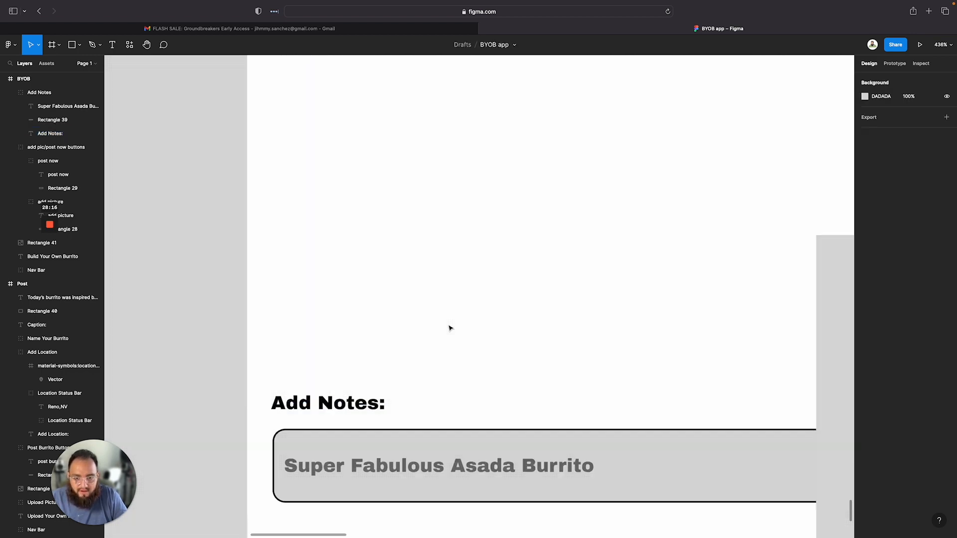
# Replace the field's placeholder text with Today's asada did not come out as juicy as I was expecting. Still a great burrito imo
pyautogui.click(451, 382)
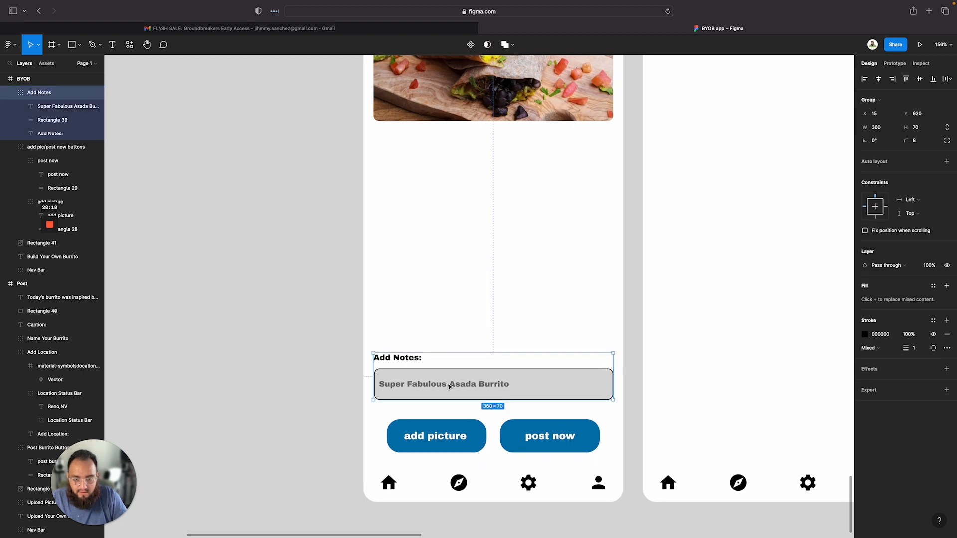
pyautogui.click(450, 384)
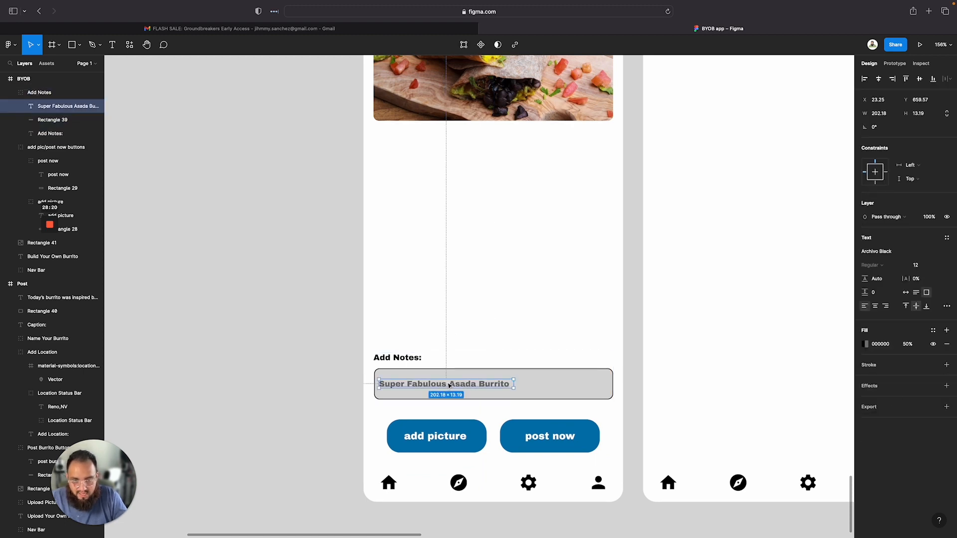
pyautogui.doubleClick(449, 384)
pyautogui.write("Today's asada did not")
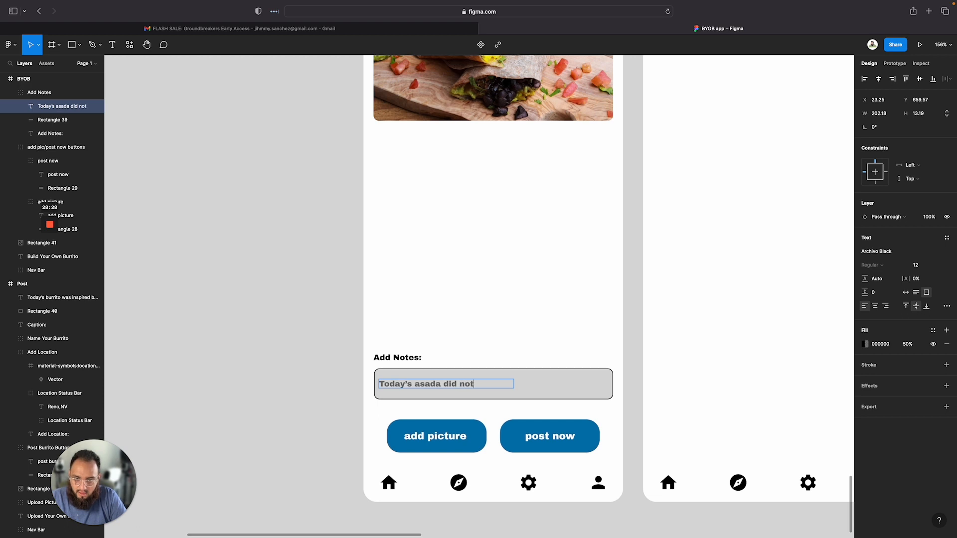
pyautogui.write('ome out as ')
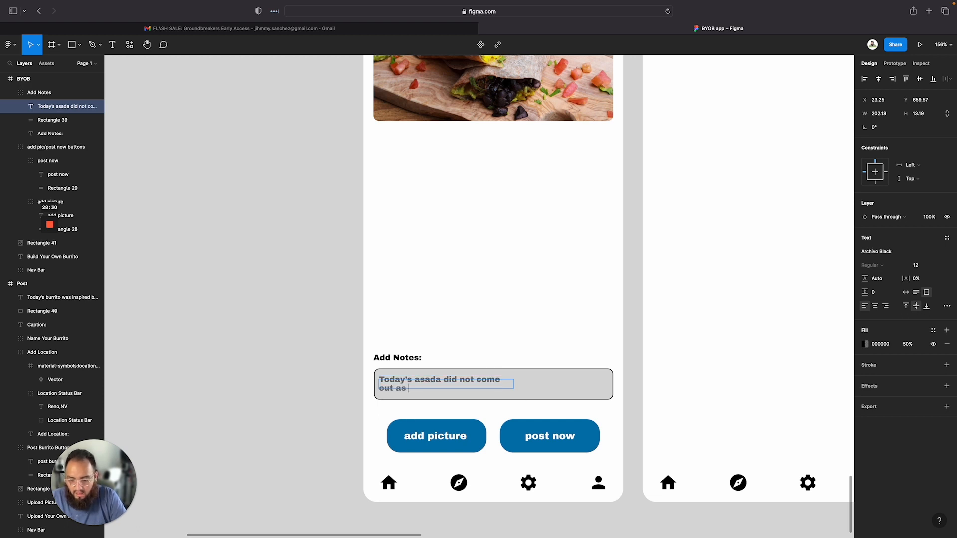
pyautogui.write('juicy as I w')
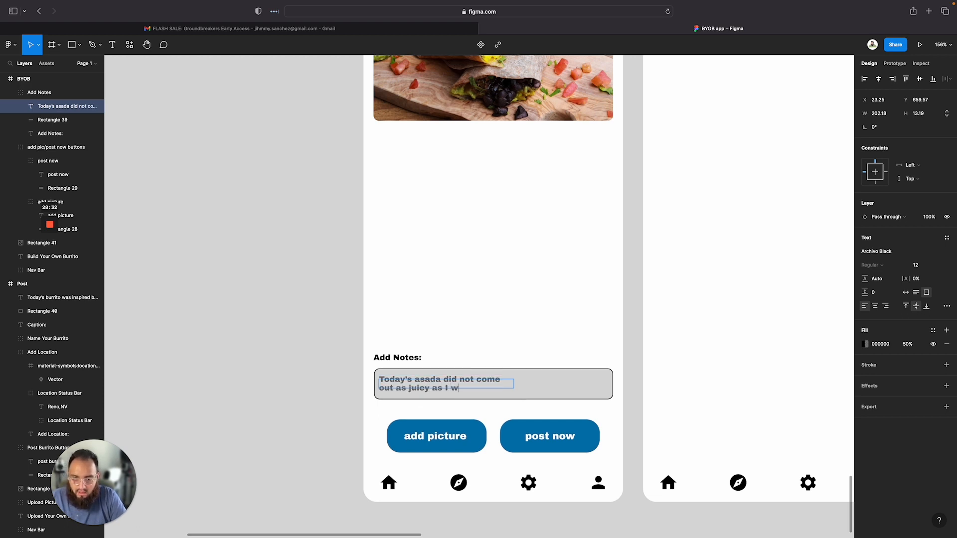
pyautogui.write('as expecting')
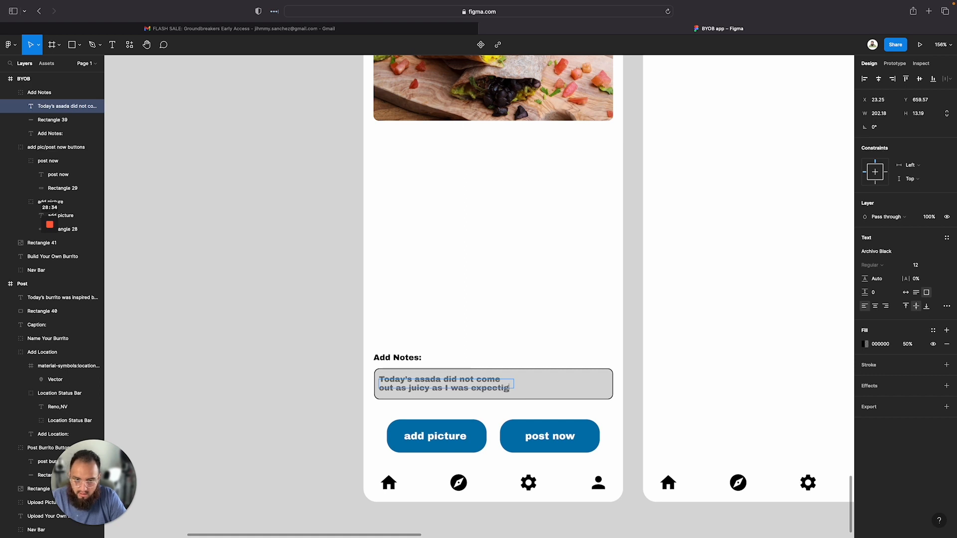
pyautogui.write('. Still a')
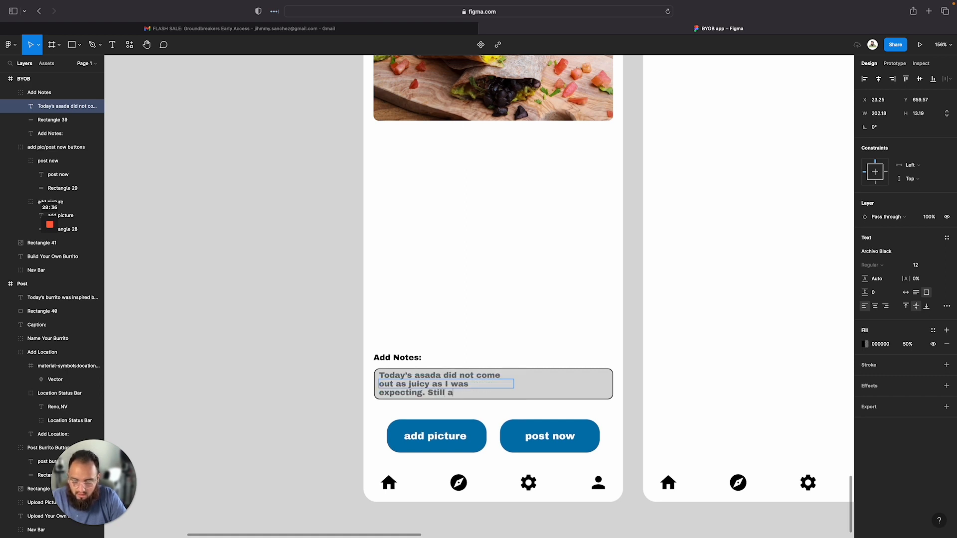
pyautogui.write(' graeat burrito')
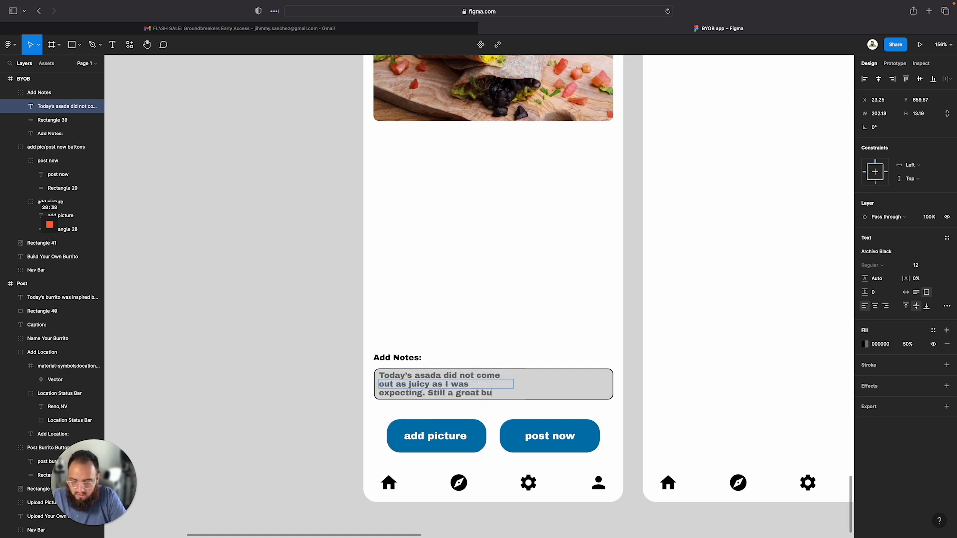
pyautogui.write(' im')
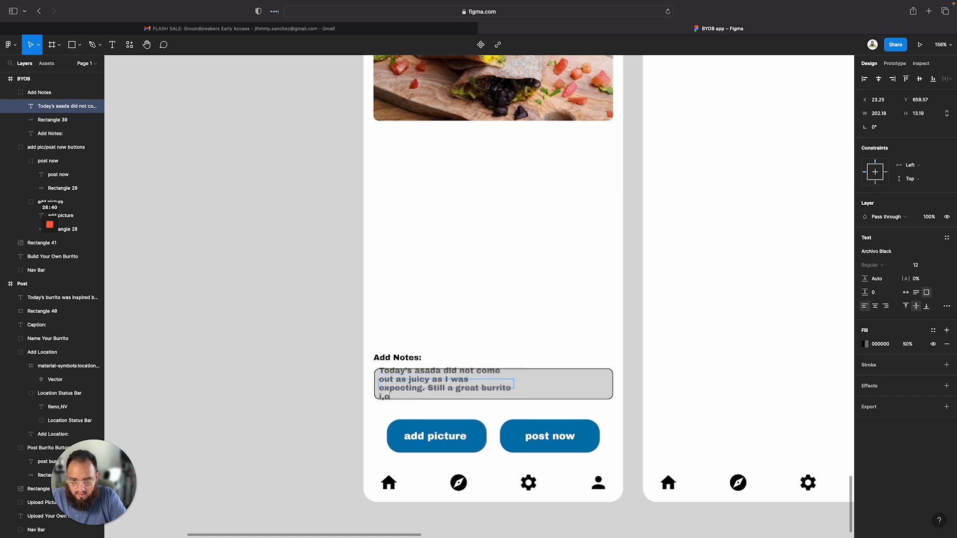
pyautogui.write('o.')
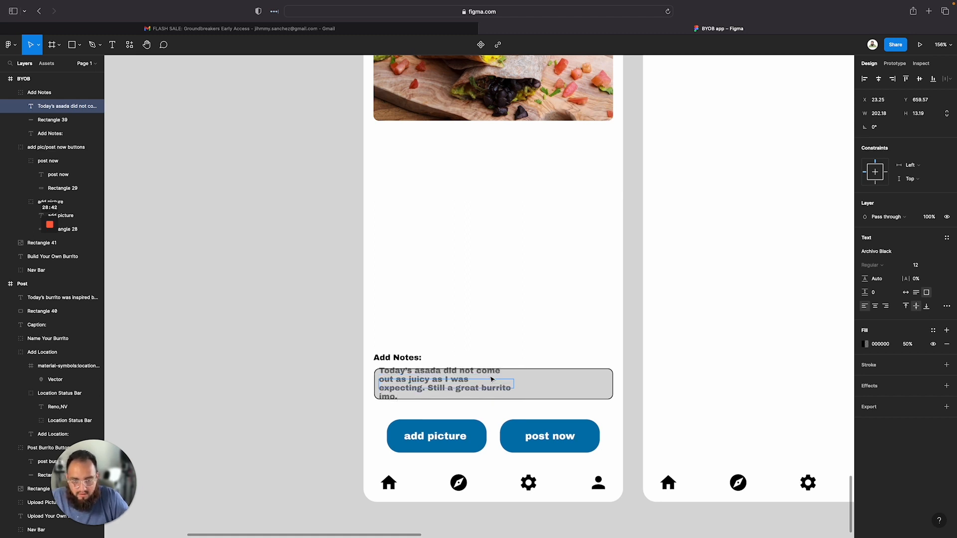
# Resize the notes text box to fit inside the field, about 345 × 23
pyautogui.moveTo(519, 389); pyautogui.dragTo(604, 361)
pyautogui.press('super+z')
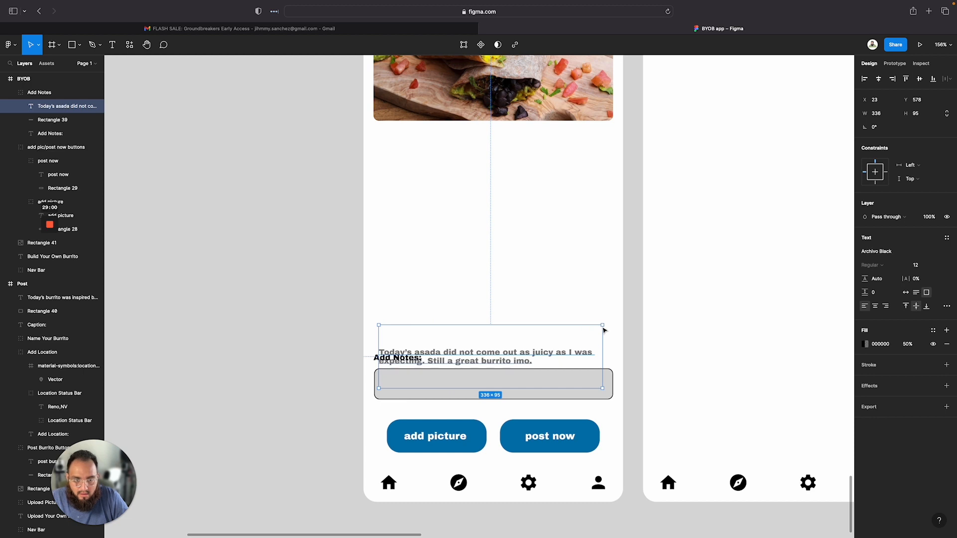
pyautogui.moveTo(604, 327); pyautogui.dragTo(611, 396)
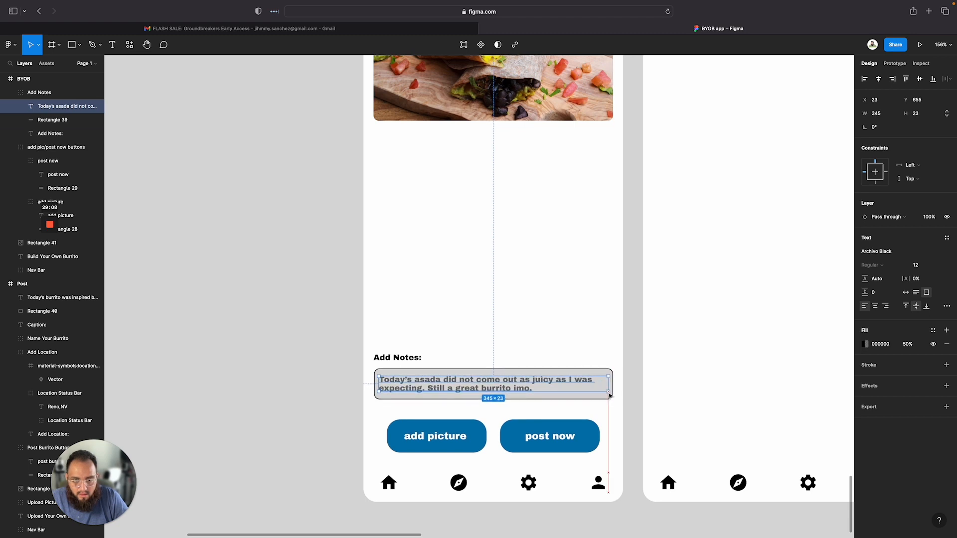
pyautogui.click(517, 314)
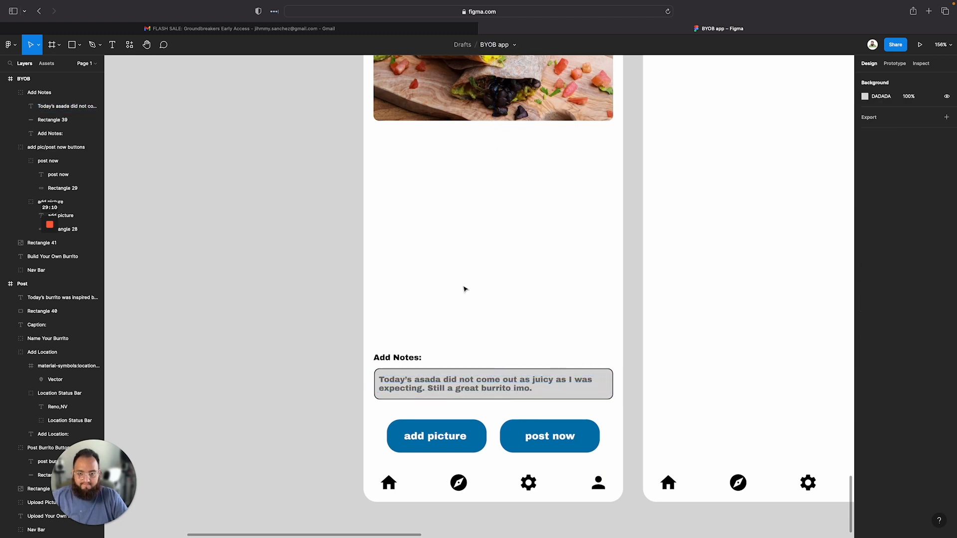
pyautogui.moveTo(363, 350); pyautogui.dragTo(427, 375)
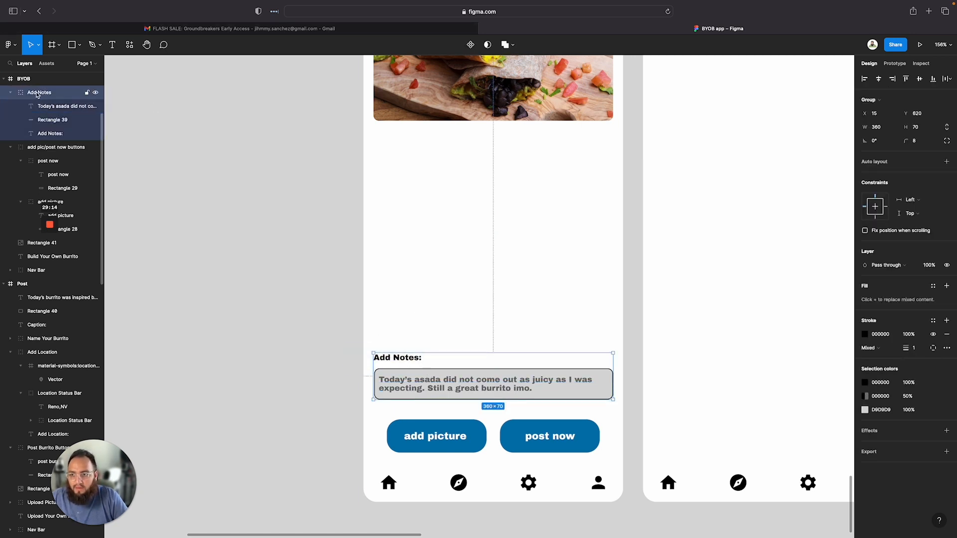
pyautogui.click(306, 199)
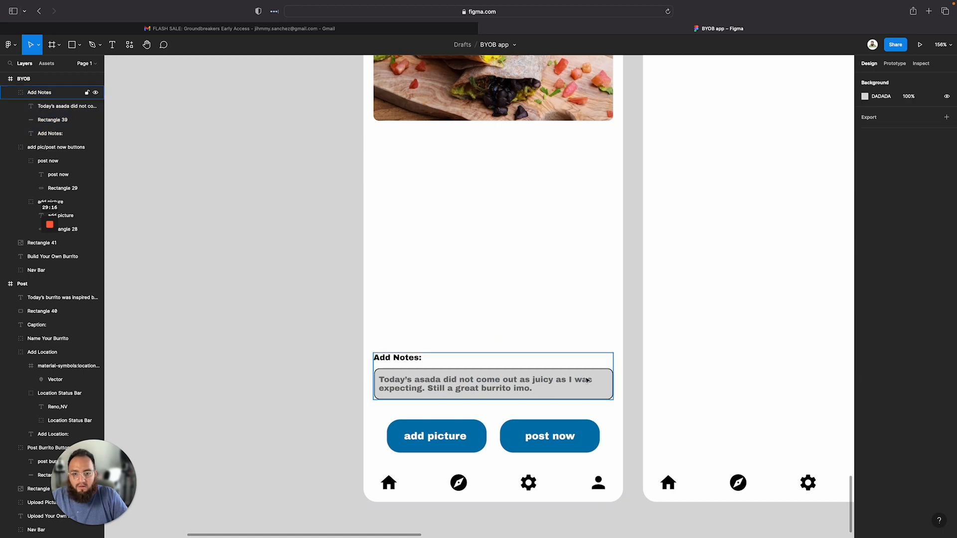
# Compare the Build Your Own Burrito wireframe's ingredient rows with the high-fidelity screen
pyautogui.scroll(-2, 587, 380)
pyautogui.scroll(-2, 587, 378)
pyautogui.scroll(4, 573, 394)
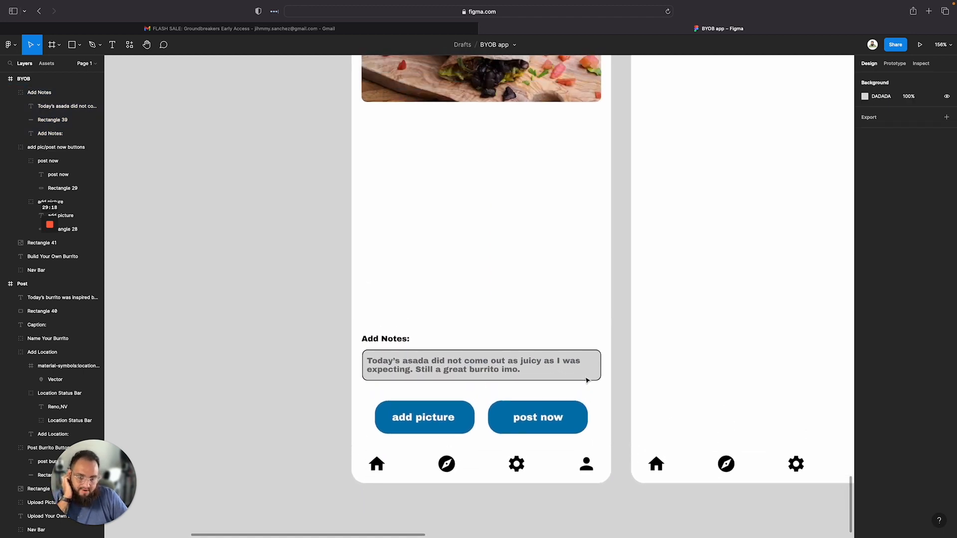
pyautogui.scroll(-5, 565, 406)
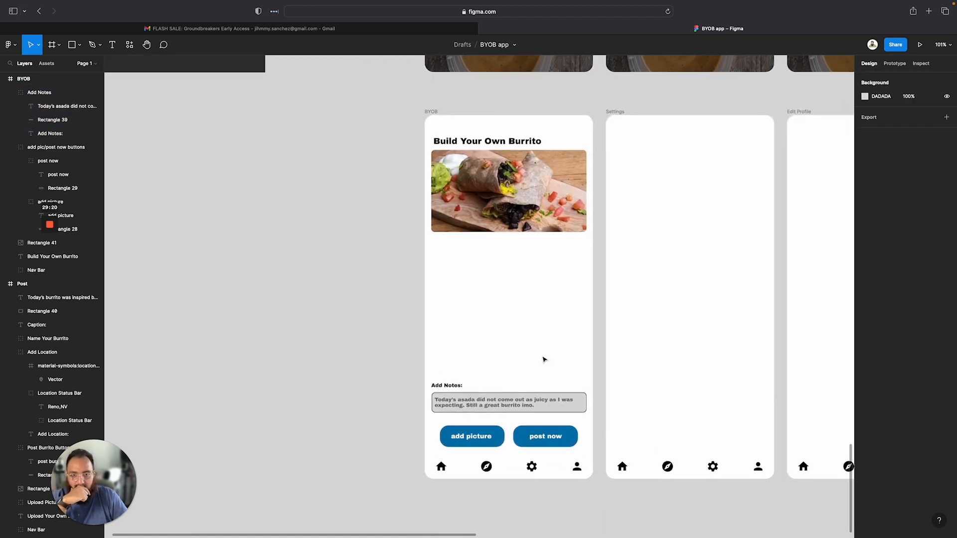
pyautogui.scroll(5, 543, 359)
pyautogui.hscroll(5, 544, 359)
pyautogui.scroll(6, 544, 359)
pyautogui.hscroll(4, 543, 359)
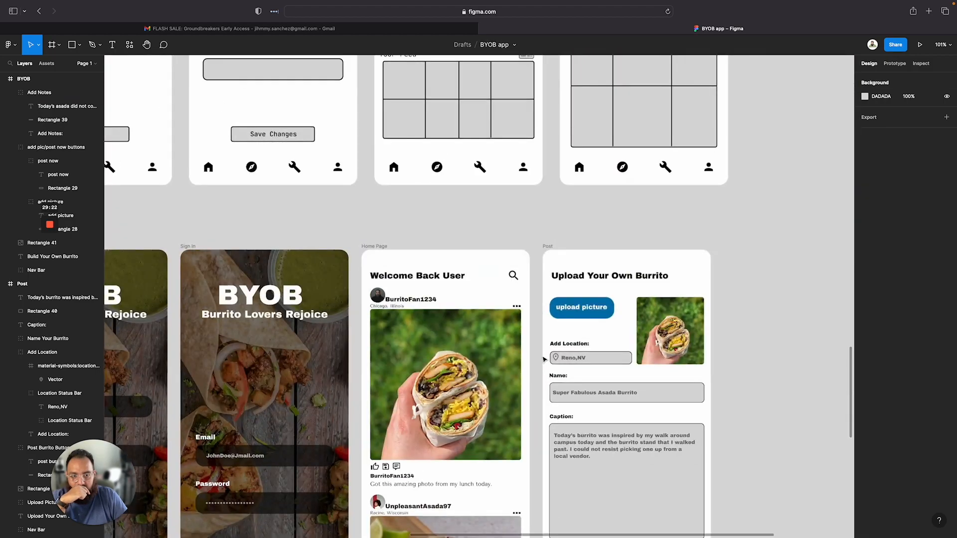
pyautogui.scroll(-6, 544, 359)
pyautogui.hscroll(-6, 544, 359)
pyautogui.scroll(3, 383, 360)
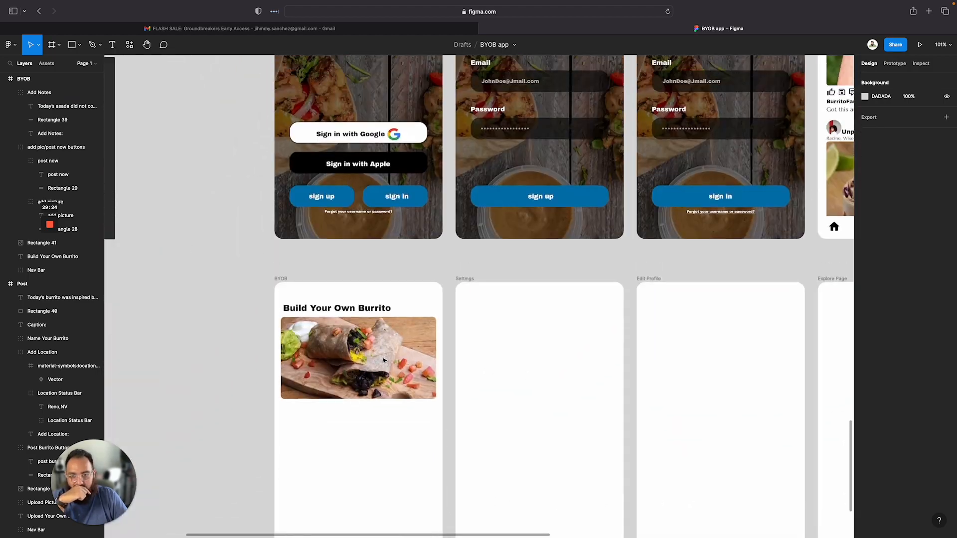
pyautogui.scroll(-8, 383, 361)
pyautogui.scroll(5, 383, 361)
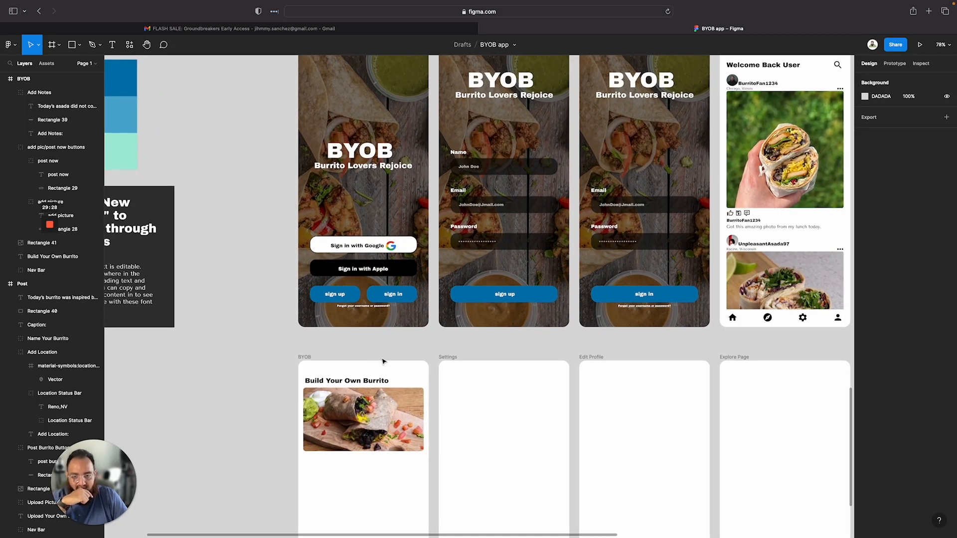
pyautogui.scroll(-2, 383, 361)
pyautogui.scroll(-3, 379, 367)
pyautogui.scroll(7, 379, 367)
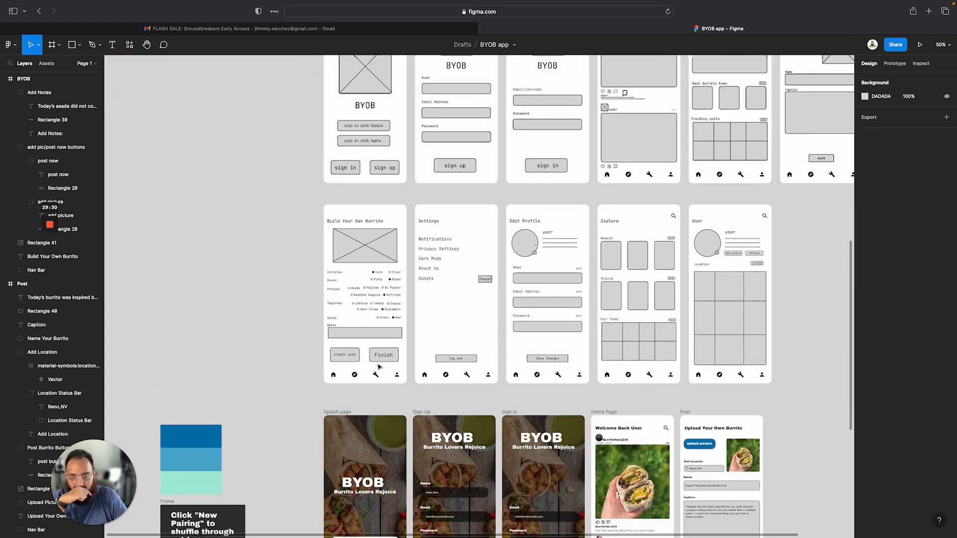
pyautogui.scroll(5, 378, 367)
pyautogui.scroll(-3, 385, 296)
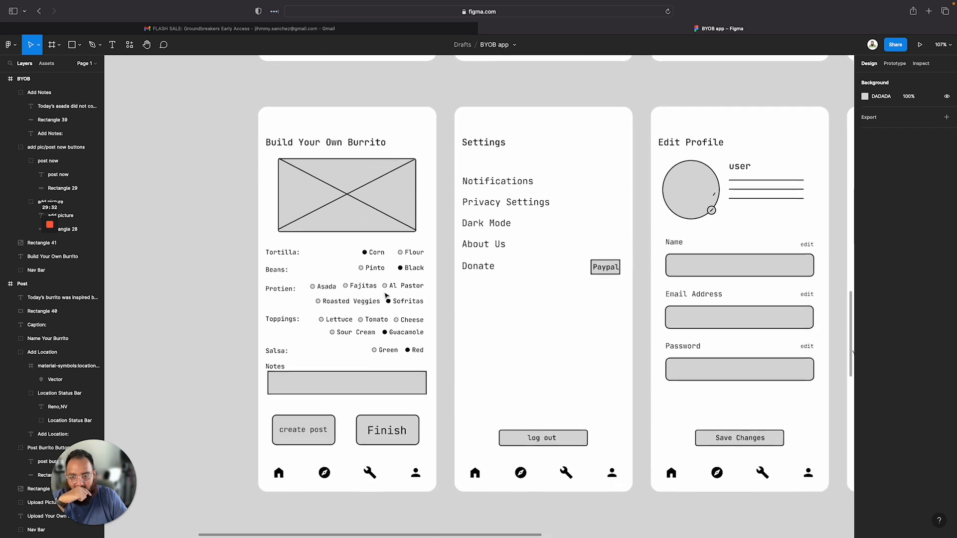
pyautogui.scroll(-3, 385, 295)
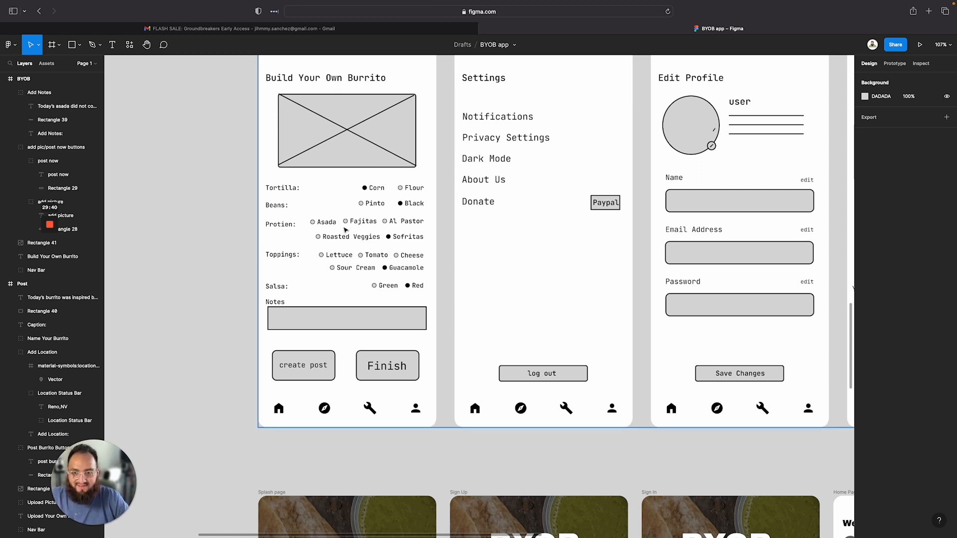
pyautogui.scroll(-1, 254, 263)
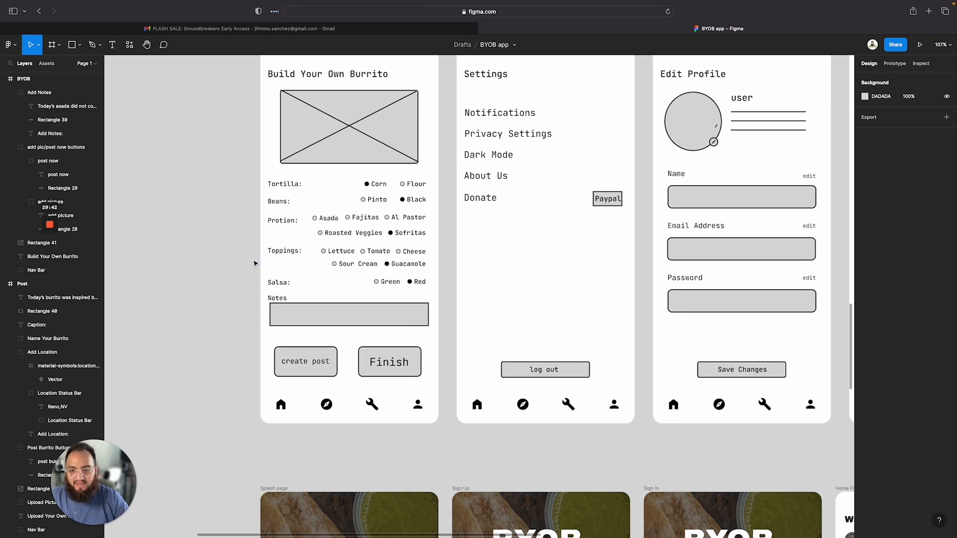
pyautogui.scroll(-10, 255, 263)
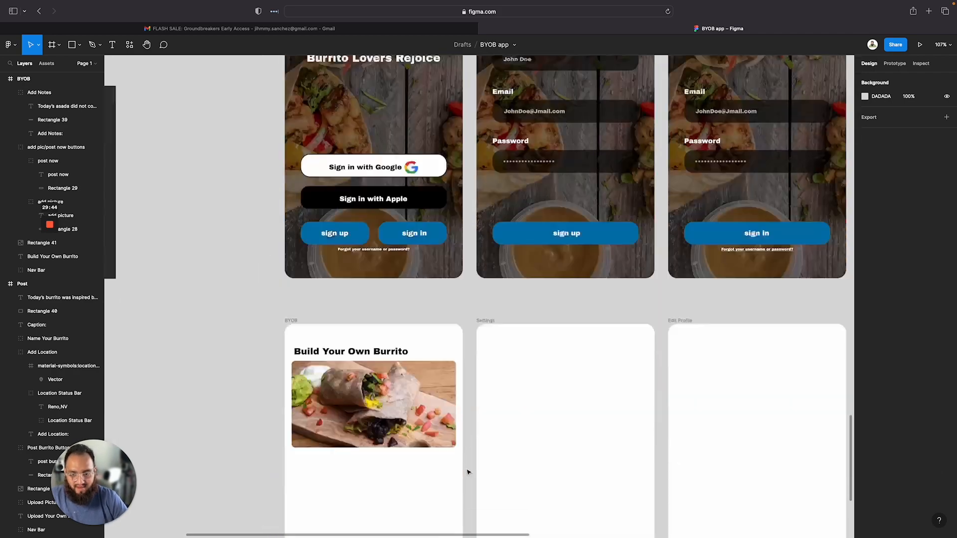
pyautogui.scroll(-4, 469, 472)
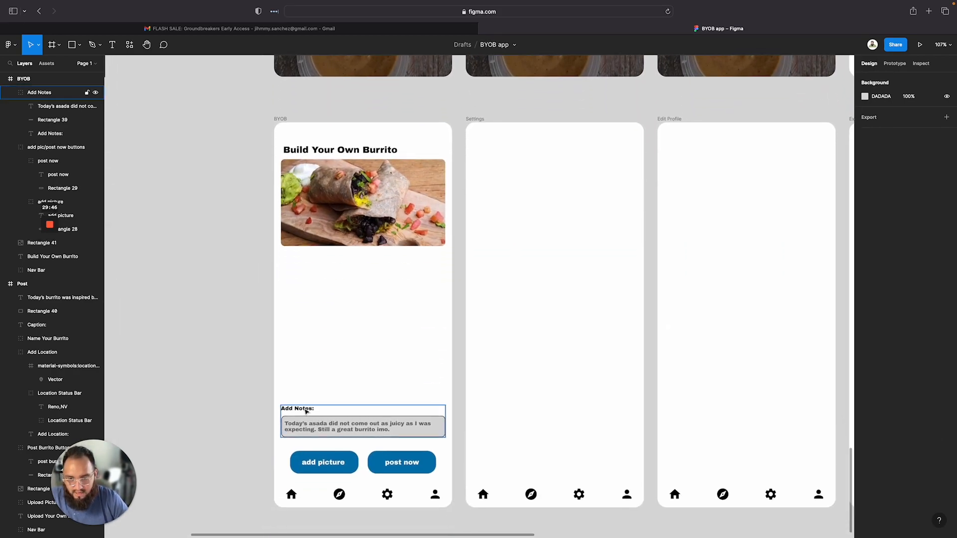
pyautogui.scroll(10, 301, 410)
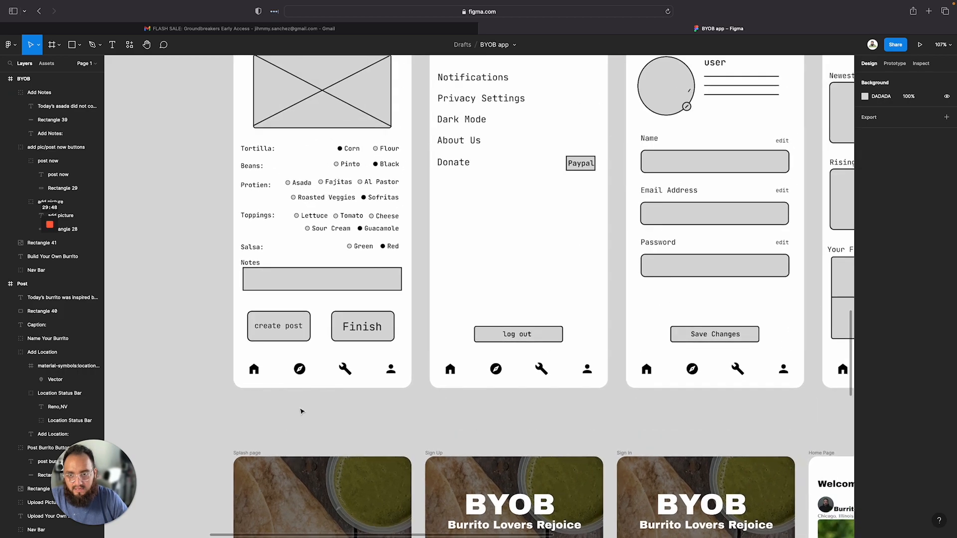
pyautogui.scroll(-12, 301, 411)
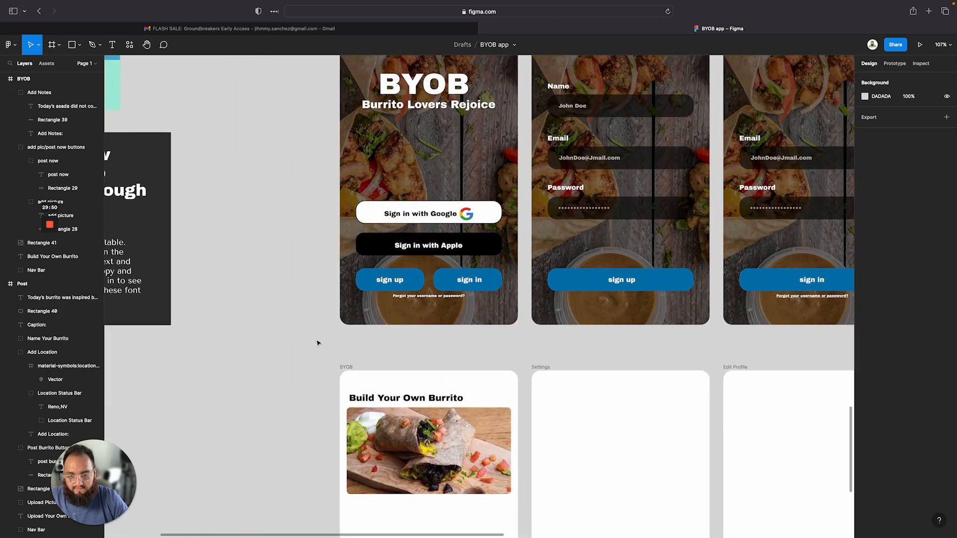
pyautogui.hscroll(1, 436, 254)
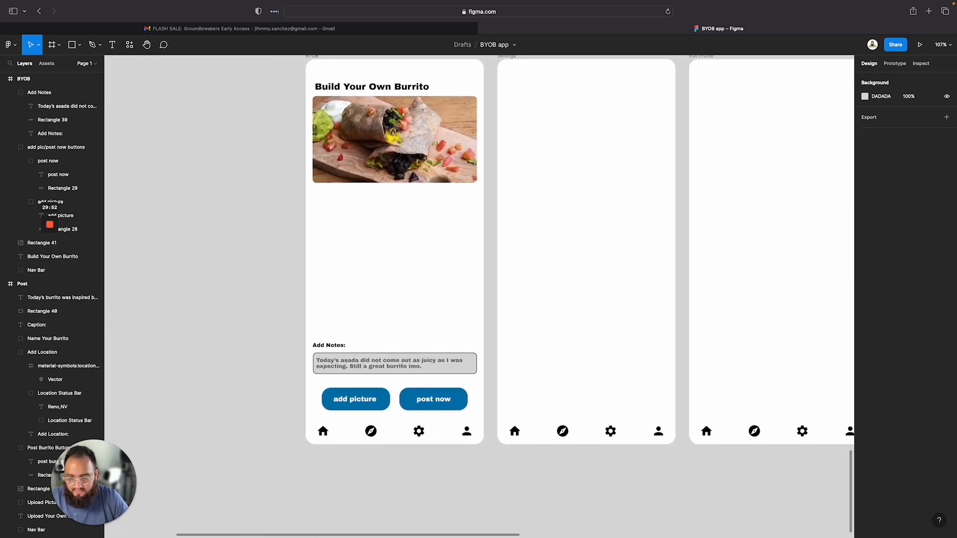
# Add a text label Tortilla: below the header image on the Build Your Own Burrito screen
pyautogui.press('t')
pyautogui.click(316, 202)
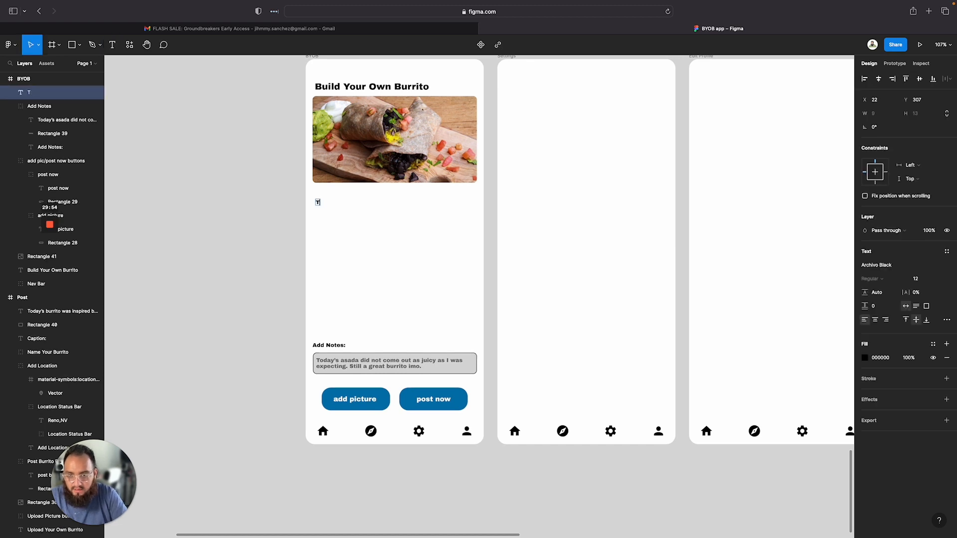
pyautogui.write('Tortillas')
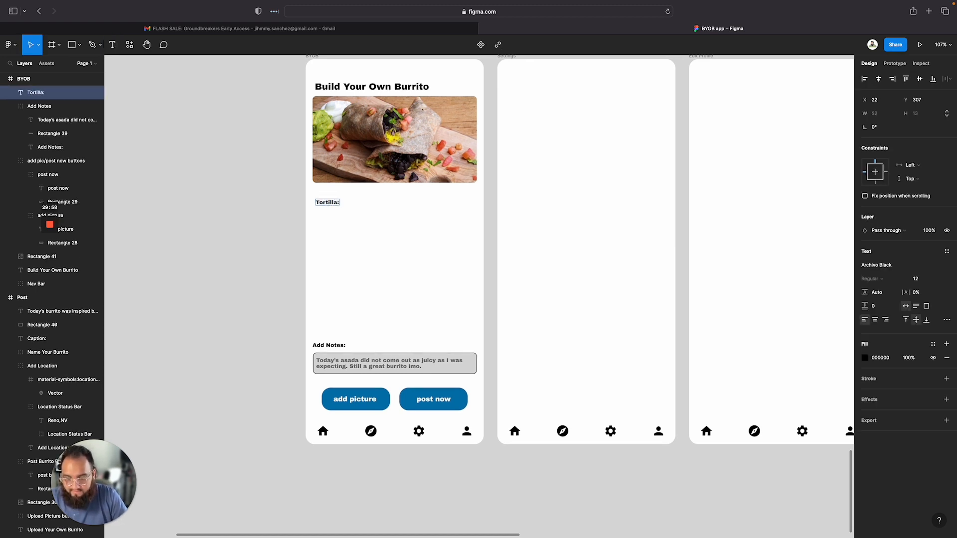
pyautogui.press('Escape')
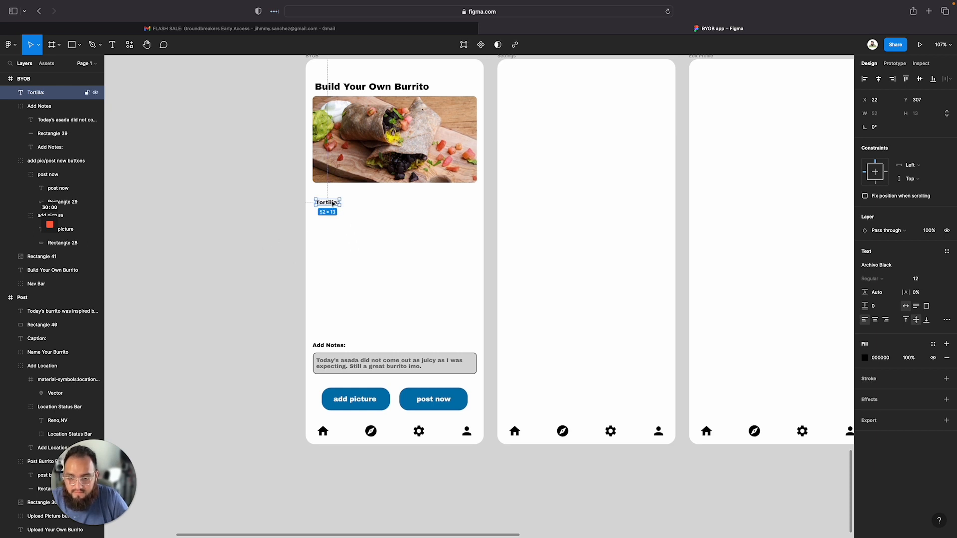
# Duplicate the Tortilla: label into a vertical stack of five labels beneath the image
pyautogui.moveTo(333, 203); pyautogui.dragTo(332, 224)
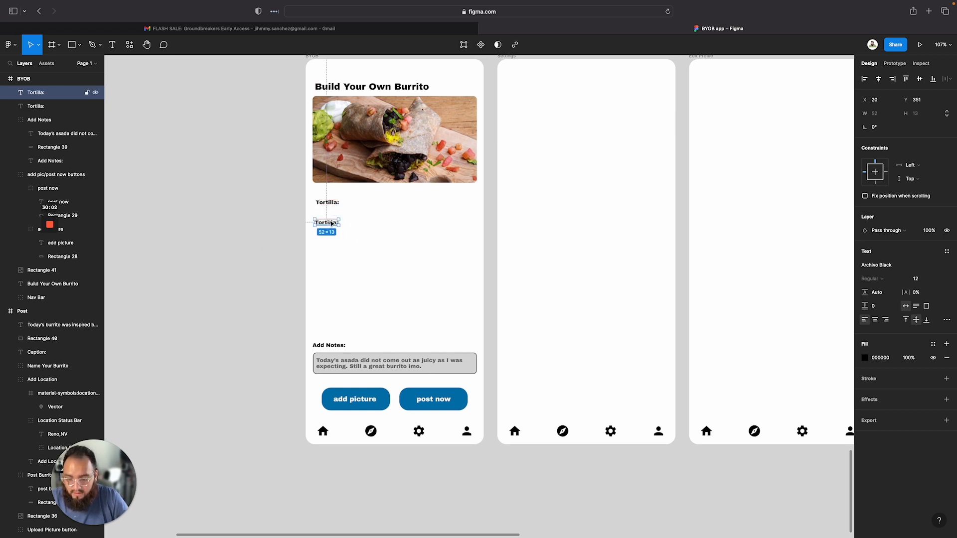
pyautogui.hotkey('alt', 'd')
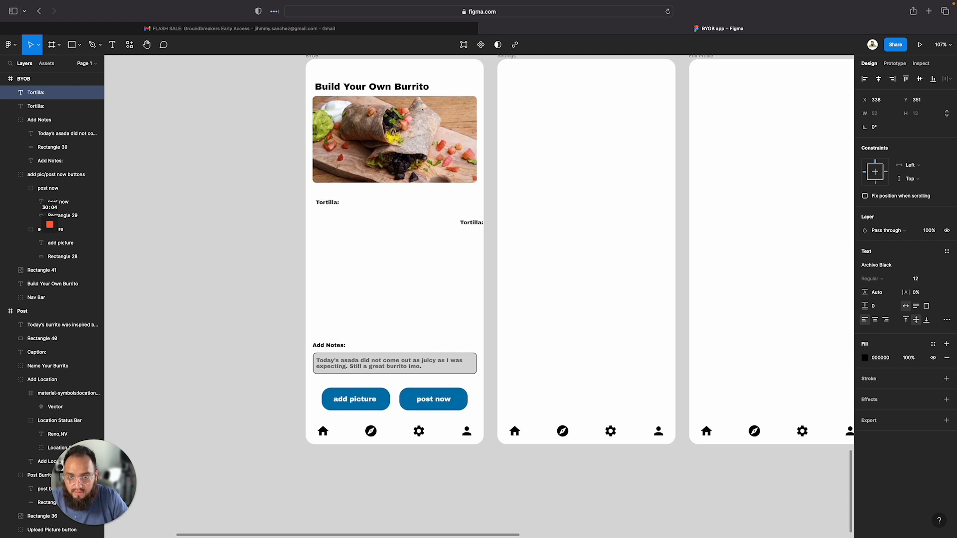
pyautogui.press('super+z')
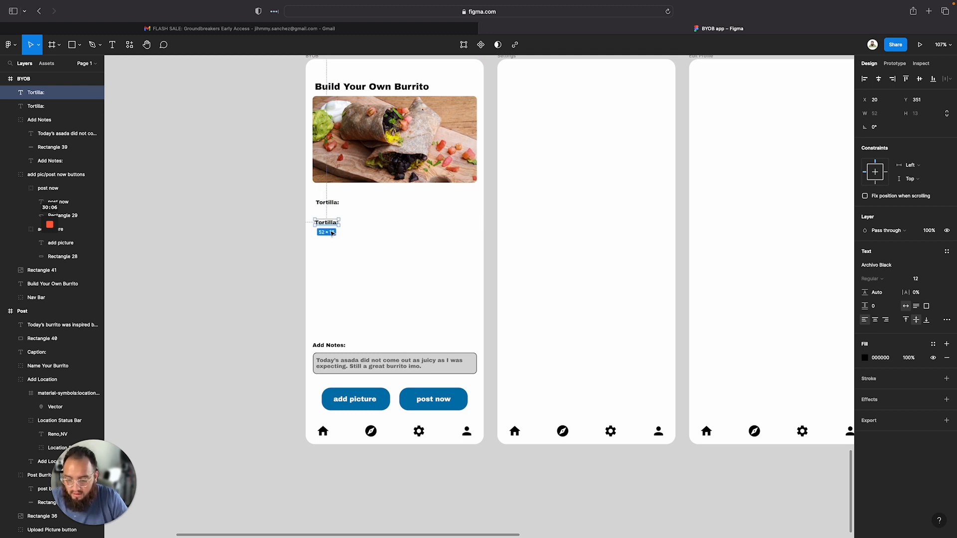
pyautogui.moveTo(330, 227); pyautogui.dragTo(332, 282)
# Rename the second and third stacked labels to Beans: and Protein:
pyautogui.scroll(15, 331, 281)
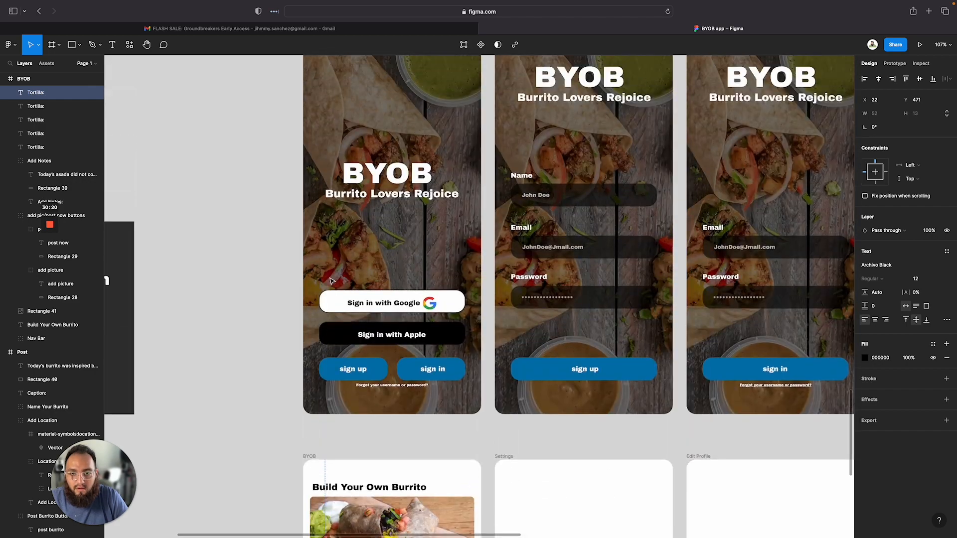
pyautogui.scroll(8, 332, 282)
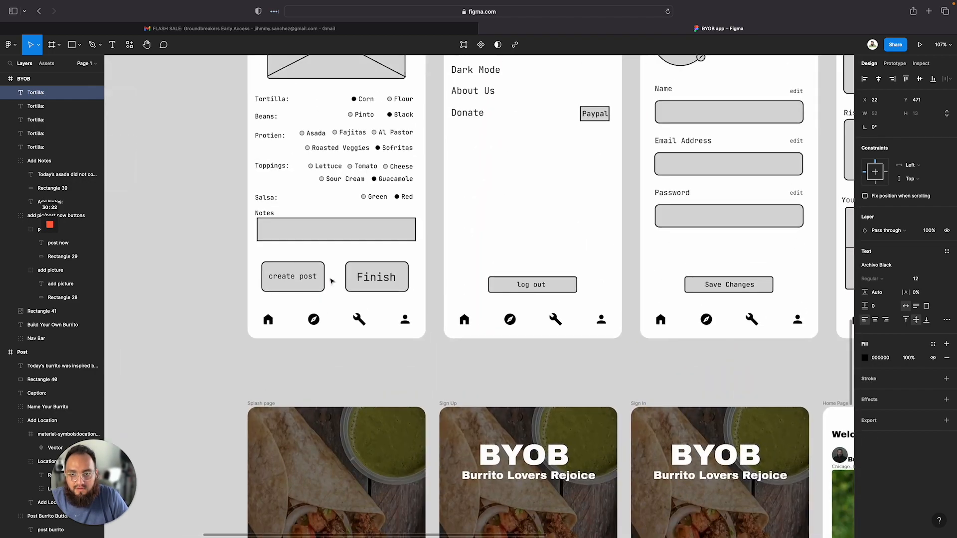
pyautogui.scroll(-3, 332, 282)
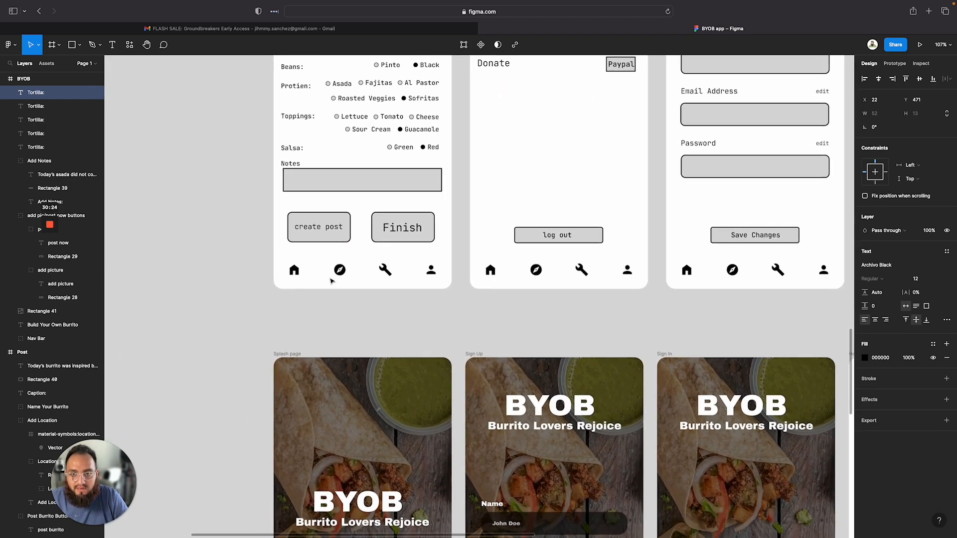
pyautogui.scroll(-20, 331, 281)
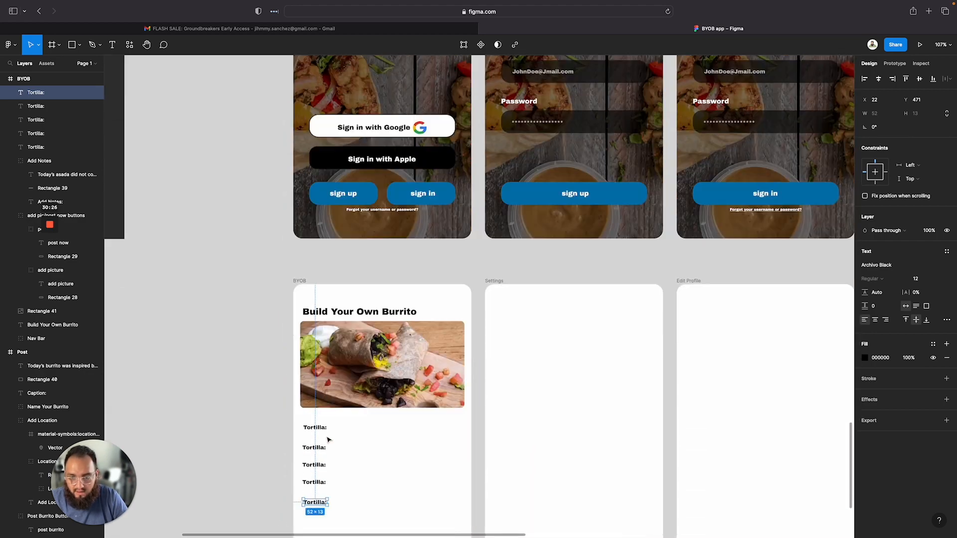
pyautogui.doubleClick(313, 448)
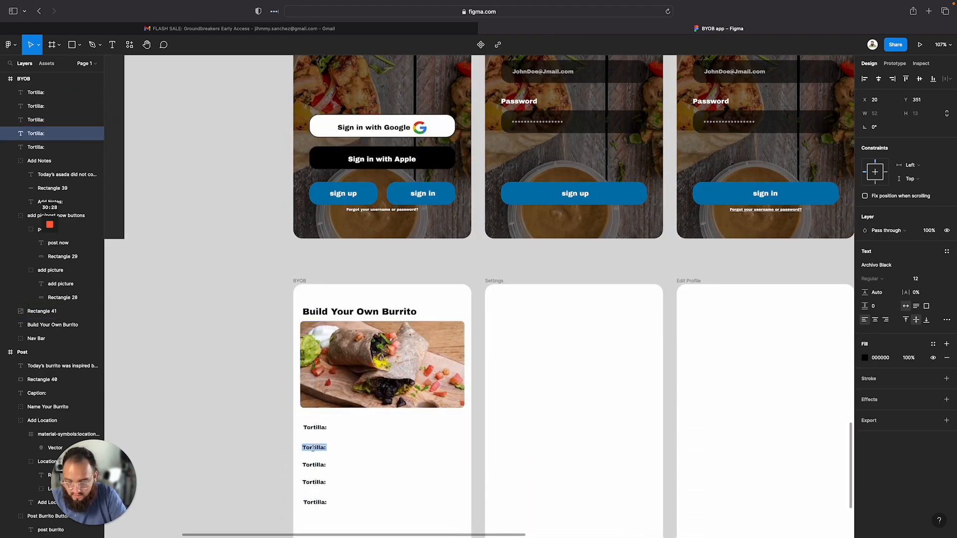
pyautogui.write('Beans:')
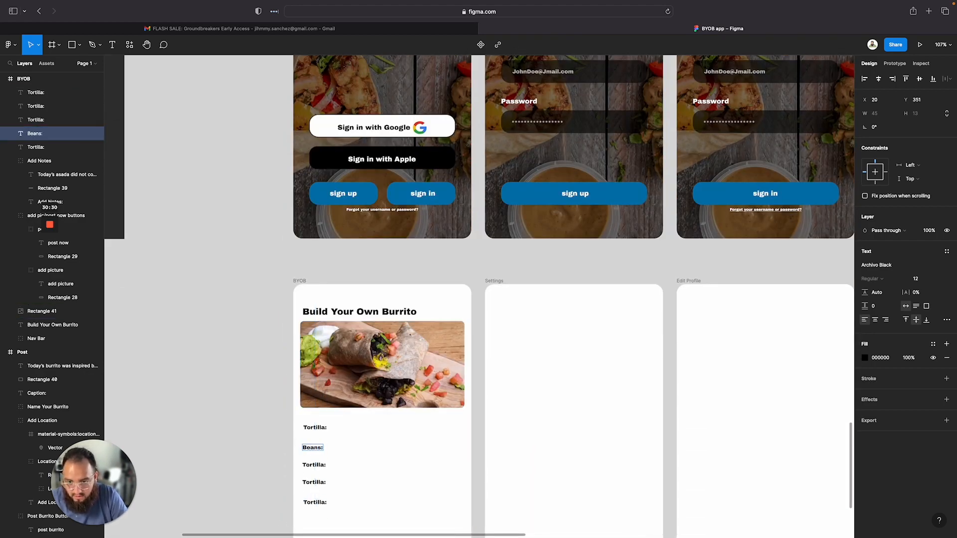
pyautogui.doubleClick(320, 466)
pyautogui.write('Protein:')
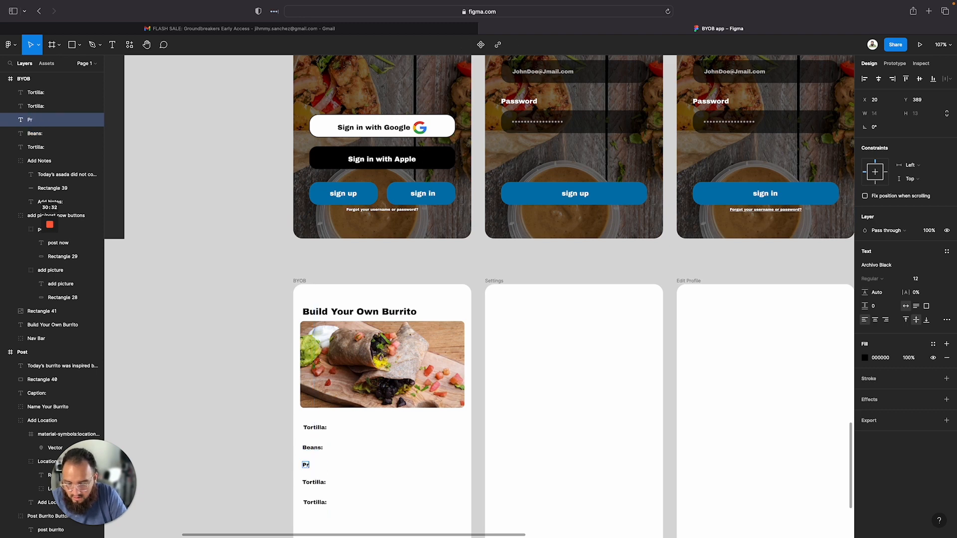
# Rename the fourth and fifth stacked labels to Toppings: and Salsa:
pyautogui.click(314, 482)
pyautogui.write('Toppings:')
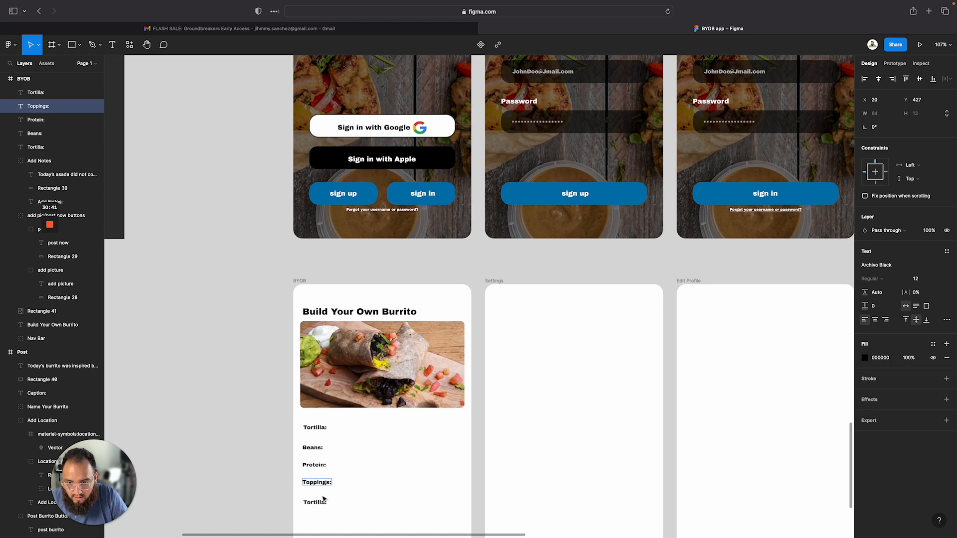
pyautogui.click(323, 501)
pyautogui.doubleClick(323, 501)
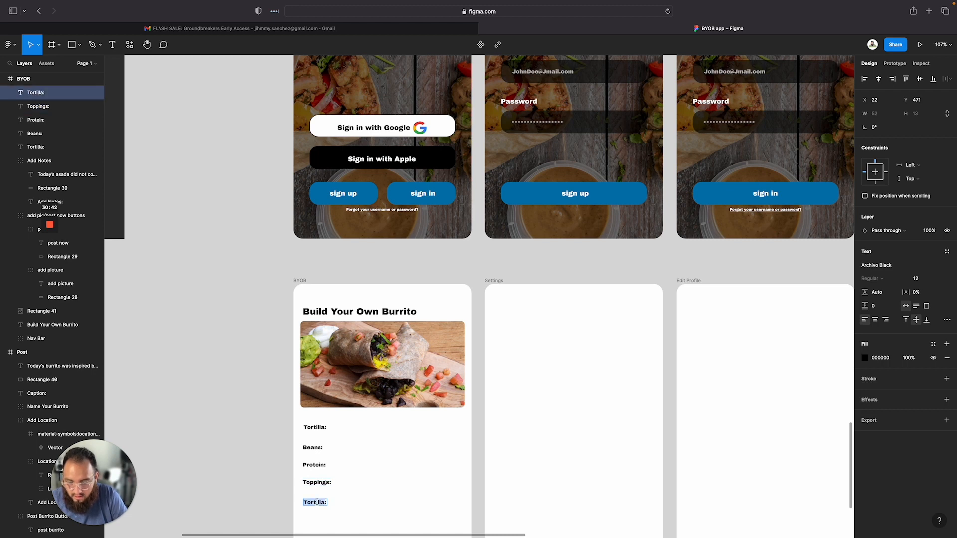
pyautogui.write('Salsa:')
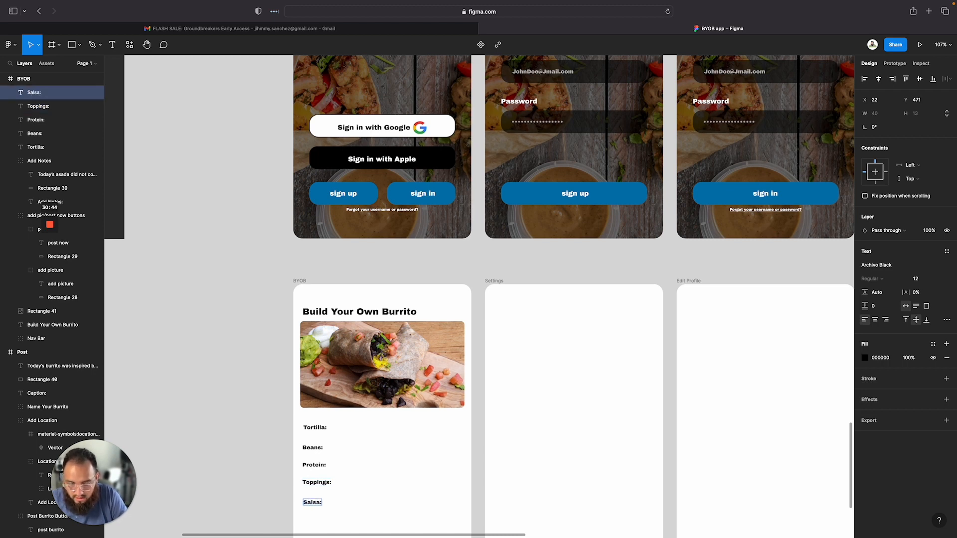
pyautogui.scroll(-5, 362, 490)
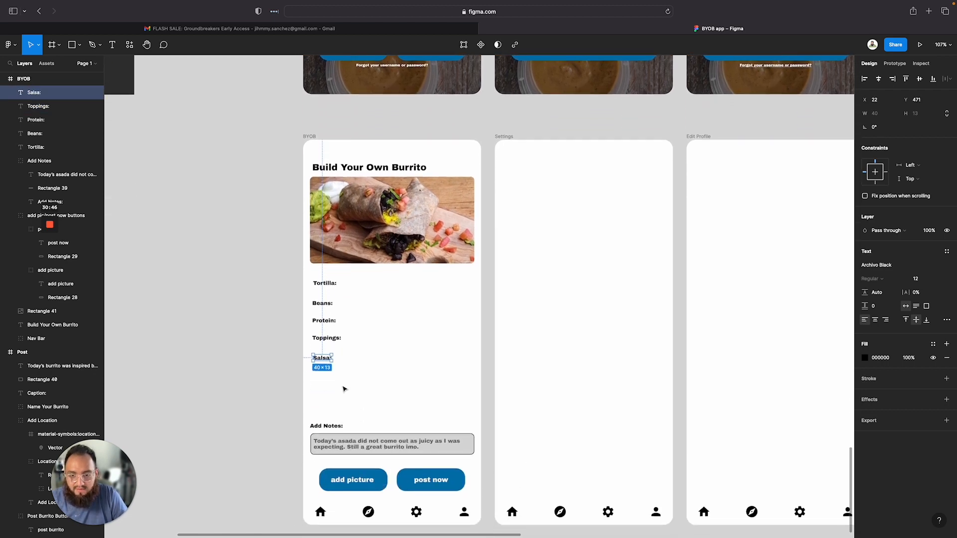
pyautogui.click(340, 387)
pyautogui.click(323, 360)
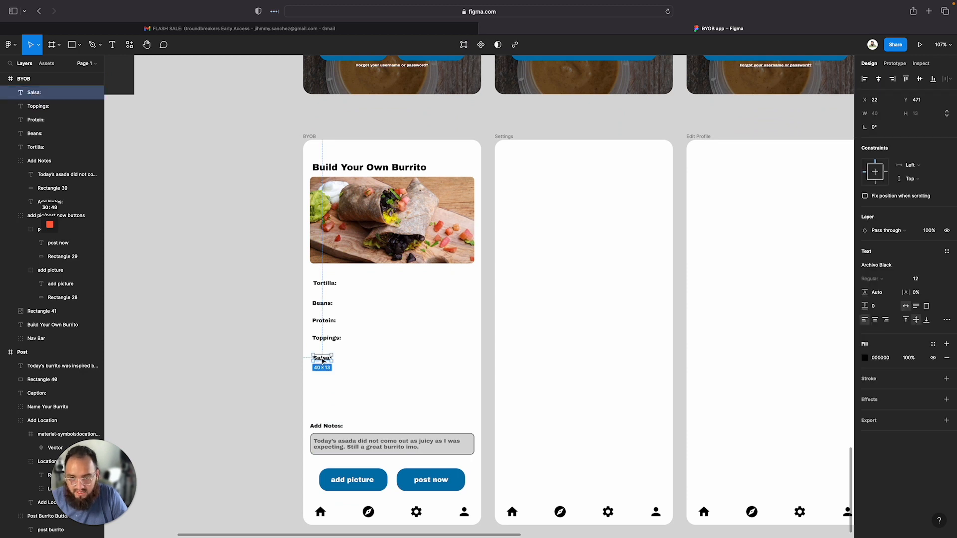
pyautogui.moveTo(323, 360); pyautogui.dragTo(322, 382)
pyautogui.doubleClick(321, 383)
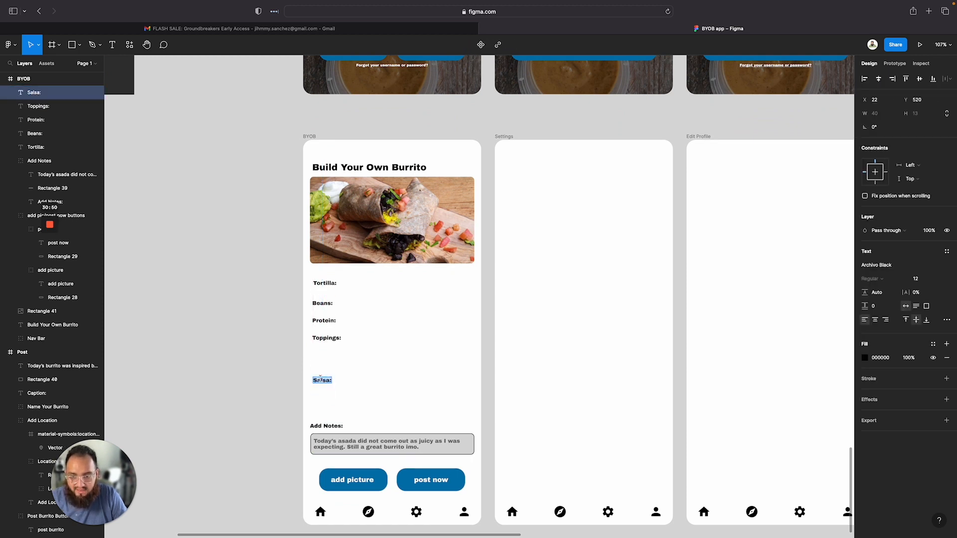
pyautogui.press('Escape')
pyautogui.press('super+z')
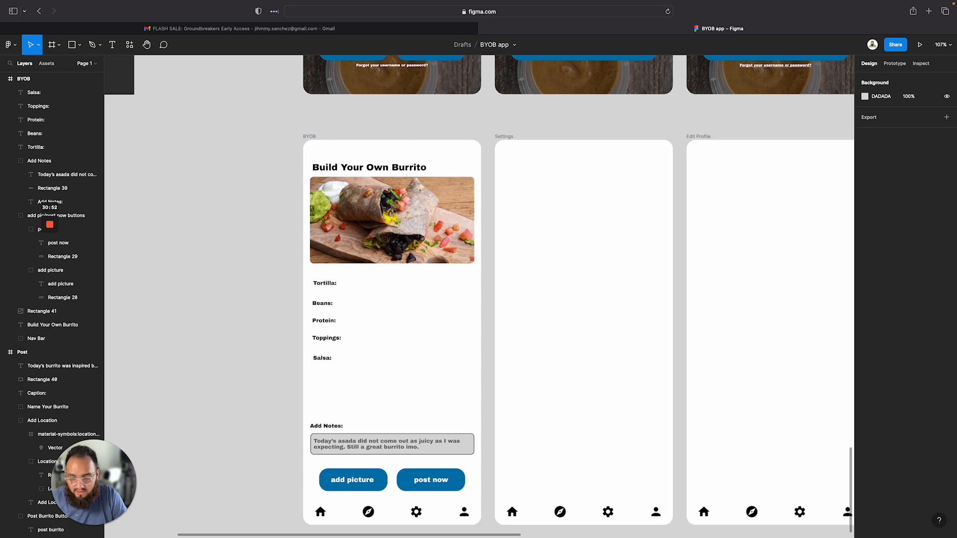
pyautogui.moveTo(323, 360); pyautogui.dragTo(323, 378)
pyautogui.press('super+z')
# Duplicate the Salsa: label below itself and rename the copy Other:
pyautogui.click(326, 361)
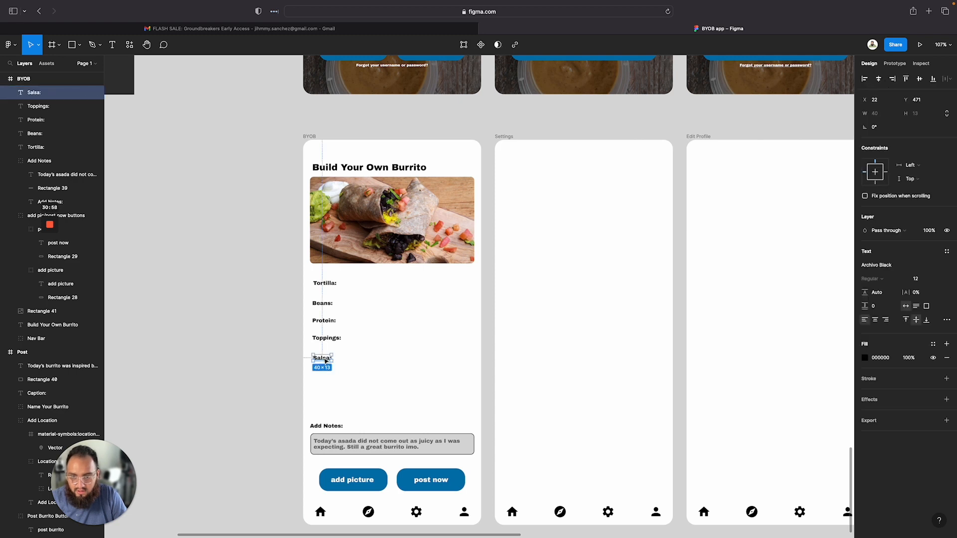
pyautogui.moveTo(325, 360); pyautogui.dragTo(327, 383)
pyautogui.press('super+z')
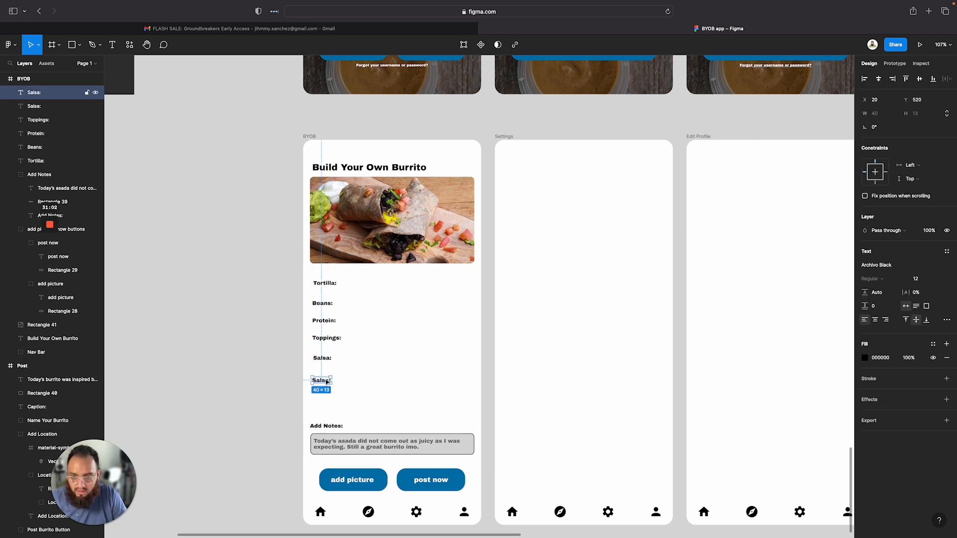
pyautogui.doubleClick(322, 381)
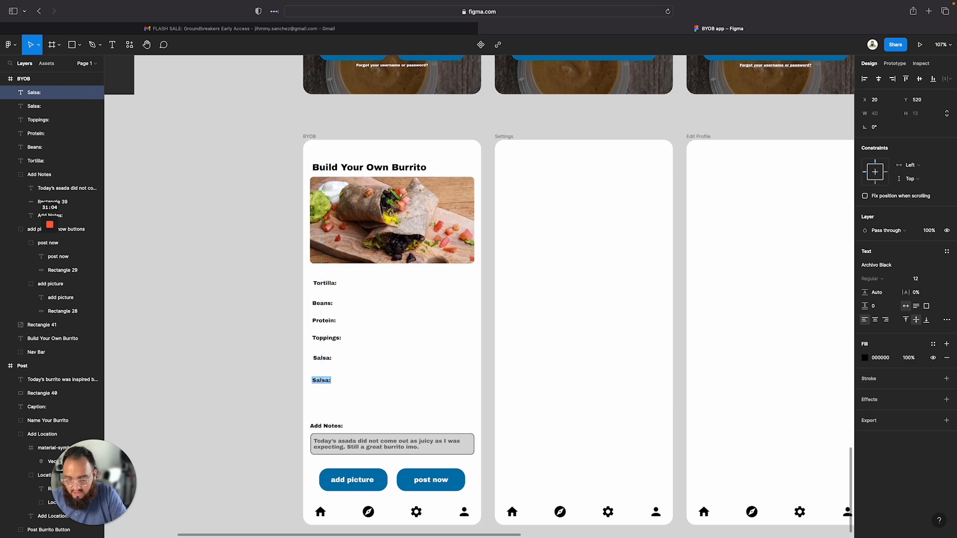
pyautogui.write('Other:')
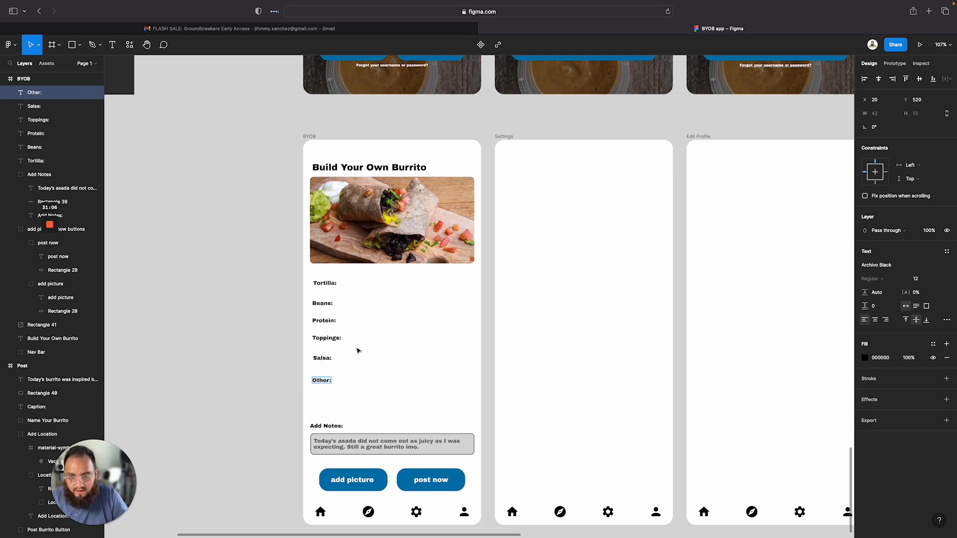
pyautogui.press('Escape')
pyautogui.moveTo(331, 397); pyautogui.dragTo(322, 280)
pyautogui.click(873, 129)
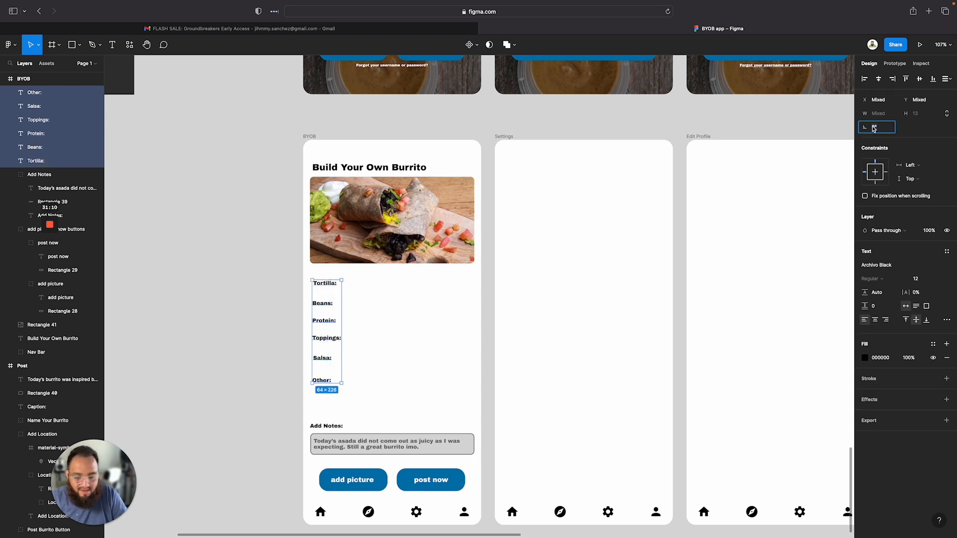
pyautogui.write('10')
pyautogui.press('Return')
pyautogui.press('super+z')
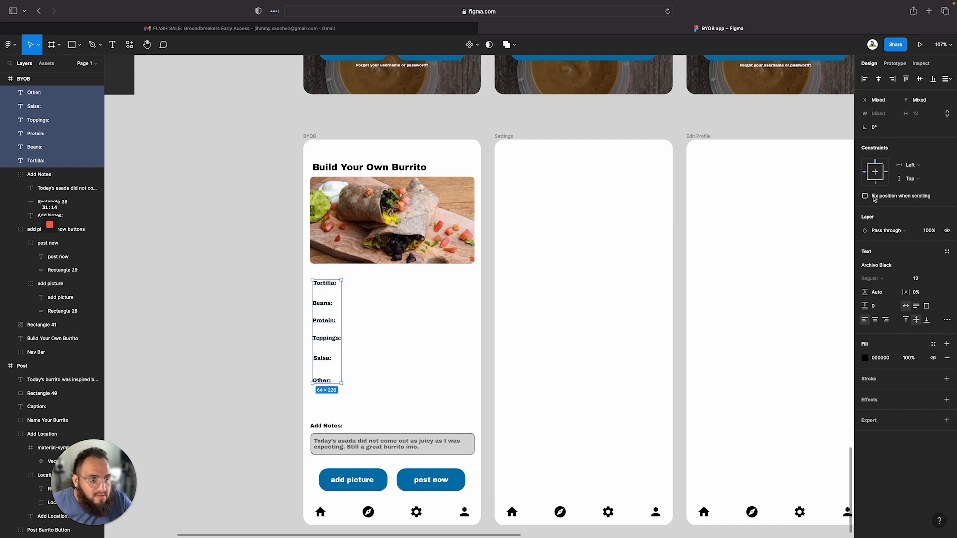
# Set the vertical spacing between the Tortilla: and Beans: labels to 20
pyautogui.click(402, 346)
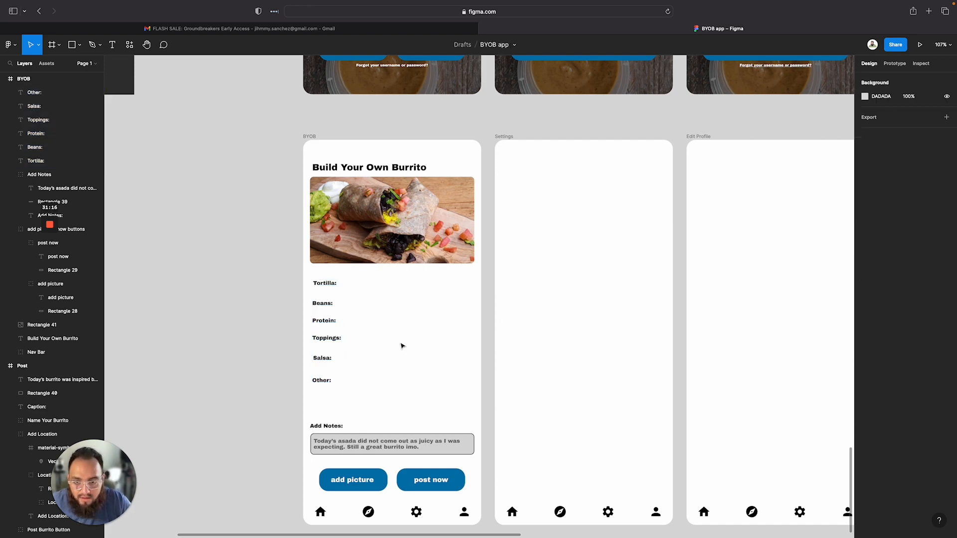
pyautogui.moveTo(324, 306); pyautogui.dragTo(344, 320)
pyautogui.click(313, 339)
pyautogui.click(879, 142)
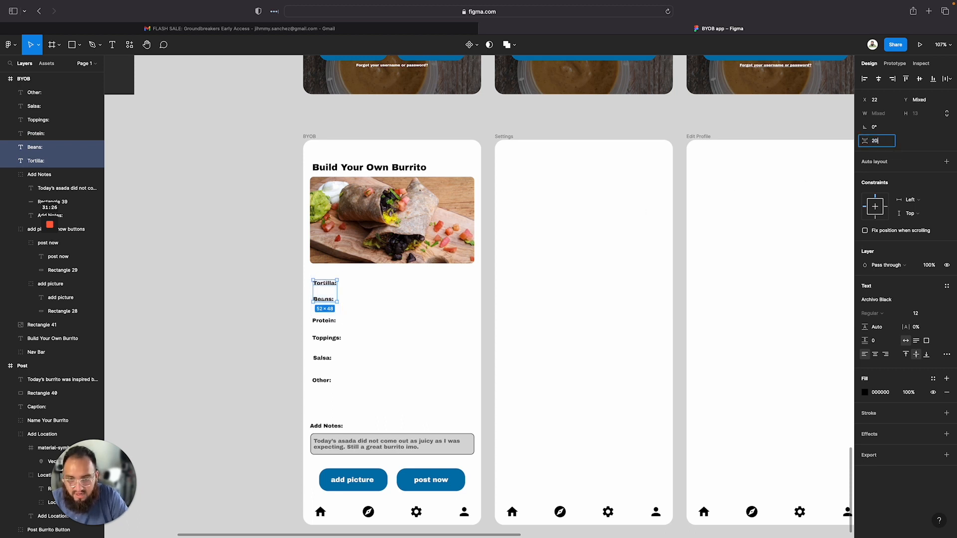
pyautogui.write('20')
pyautogui.press('Return')
pyautogui.click(384, 348)
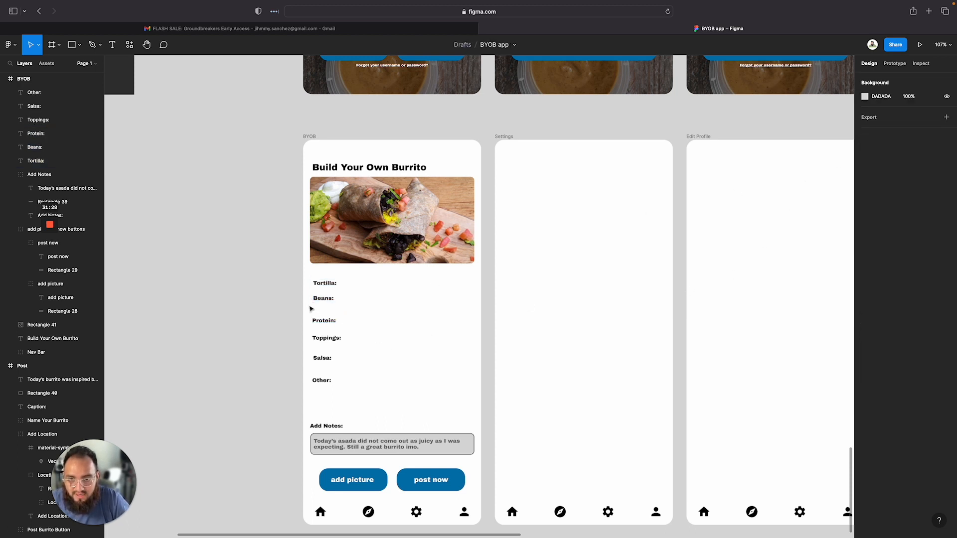
# Set the vertical spacing between the Beans: and Protein: labels to 20
pyautogui.moveTo(310, 294); pyautogui.dragTo(325, 325)
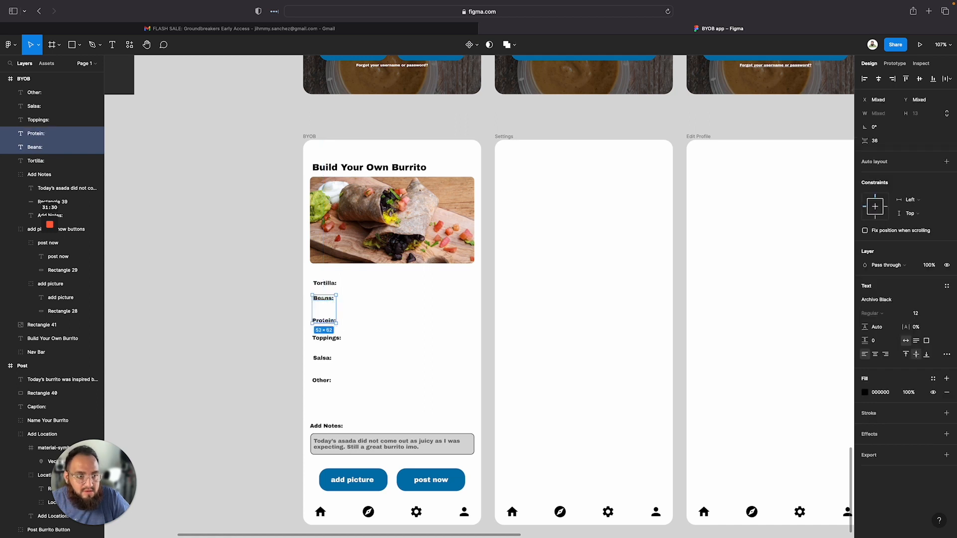
pyautogui.click(881, 143)
pyautogui.write('20')
pyautogui.press('Return')
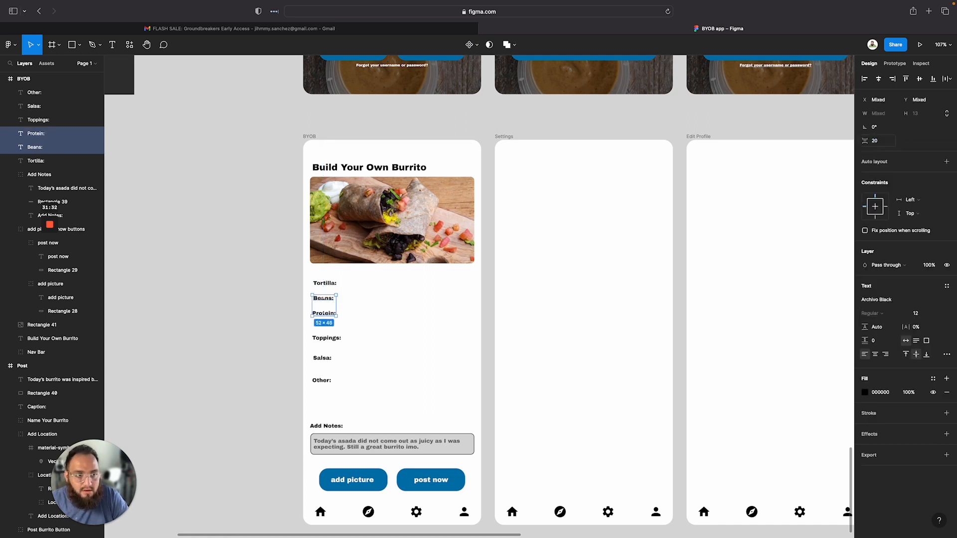
pyautogui.click(369, 351)
# Apply the same vertical spacing between the Protein: and Toppings: labels
pyautogui.click(326, 338)
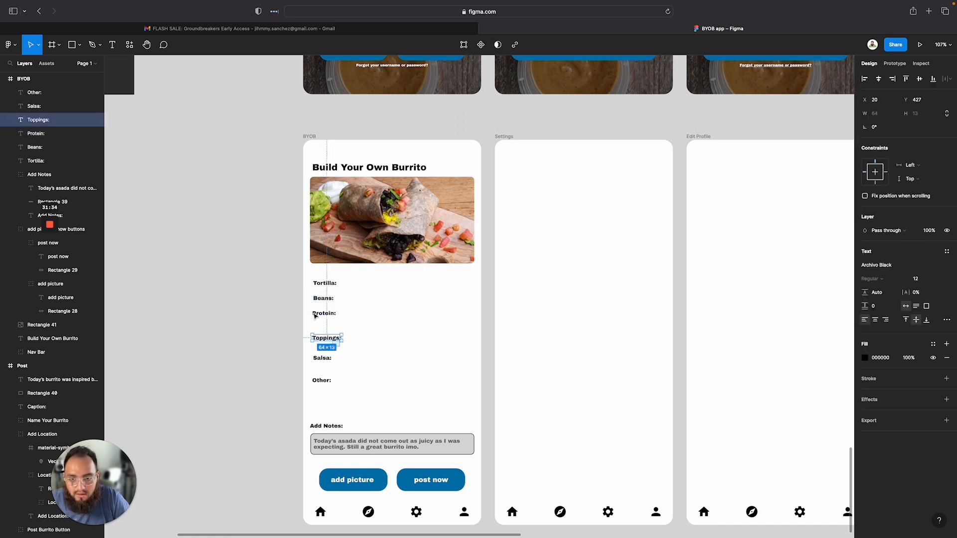
pyautogui.keyDown('shift'); pyautogui.click(323, 313); pyautogui.keyUp('shift')
pyautogui.click(876, 143)
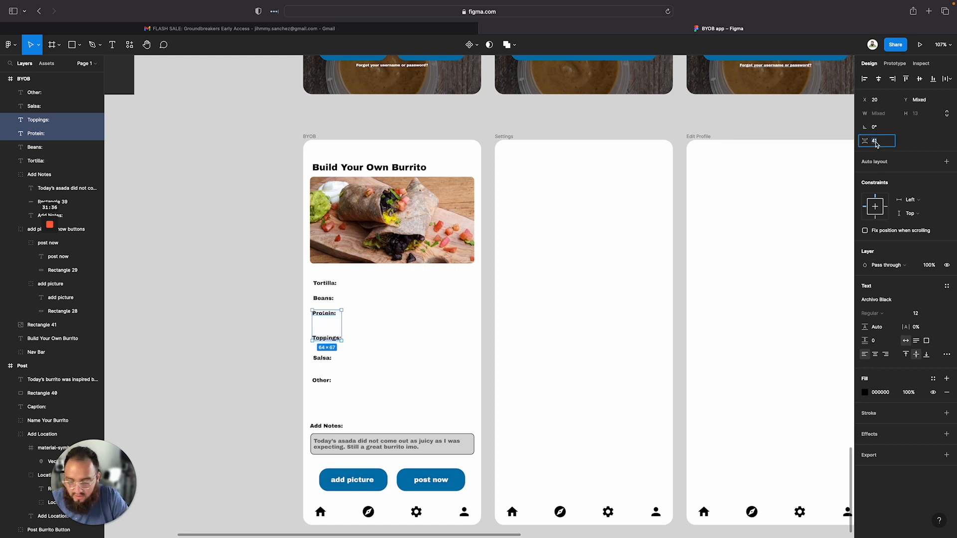
pyautogui.press('Return')
pyautogui.click(391, 340)
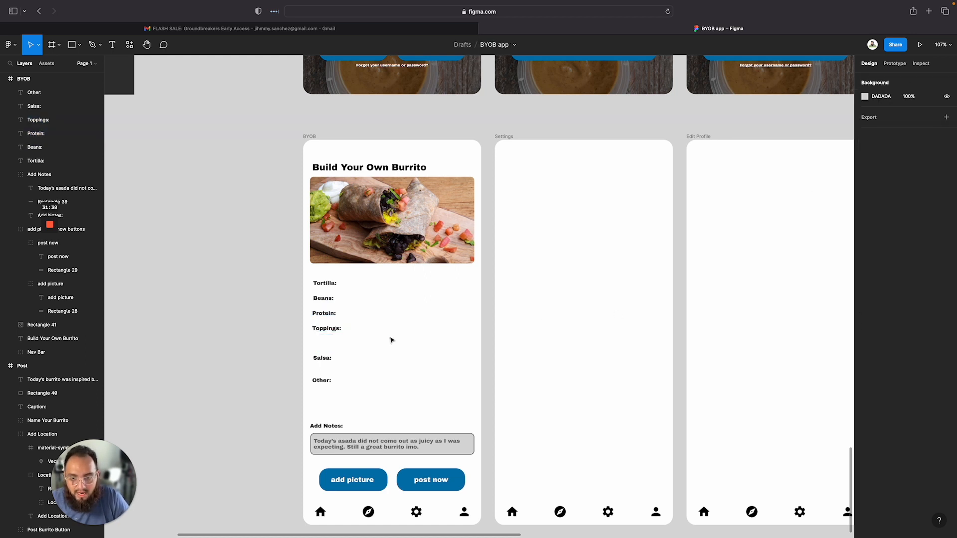
# Apply the same vertical spacing between the Toppings: and Salsa: labels
pyautogui.moveTo(340, 370); pyautogui.dragTo(307, 321)
pyautogui.click(875, 142)
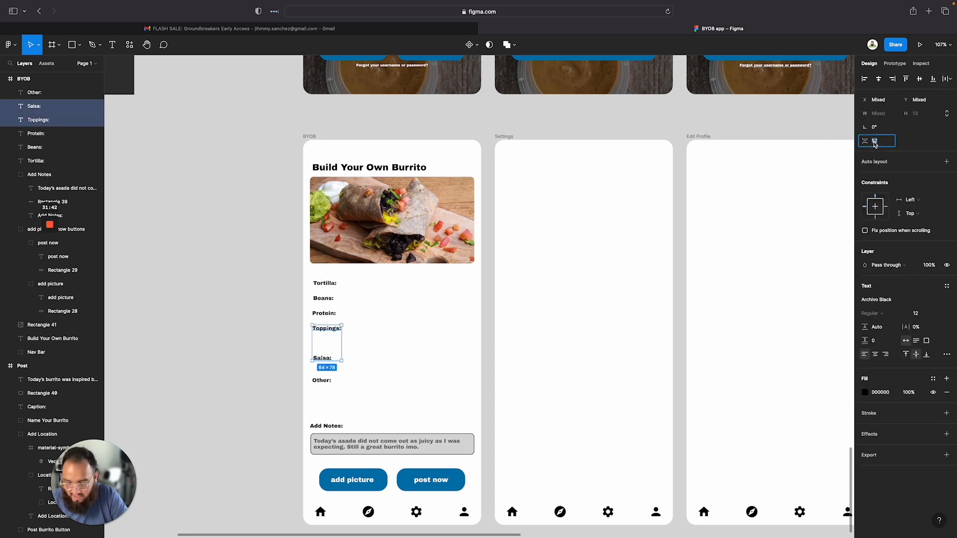
pyautogui.press('Return')
pyautogui.click(379, 381)
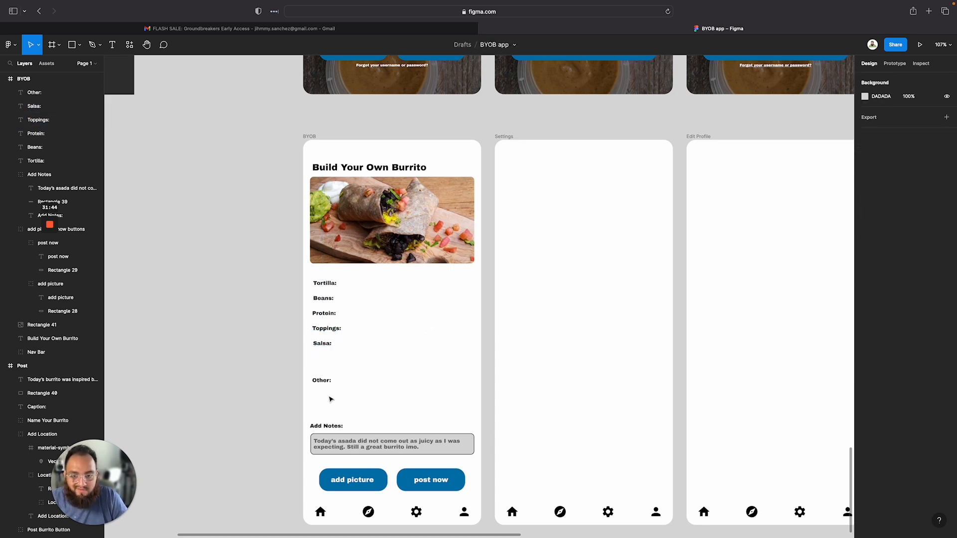
# Move the Other: label up so it sits evenly below Salsa:
pyautogui.click(323, 382)
pyautogui.moveTo(323, 387); pyautogui.dragTo(325, 364)
pyautogui.click(322, 399)
# Pick up the Tenor Sans style from the font pairing frame and add a text Flour beside the Tortilla: label
pyautogui.scroll(1, 474, 417)
pyautogui.scroll(-5, 474, 417)
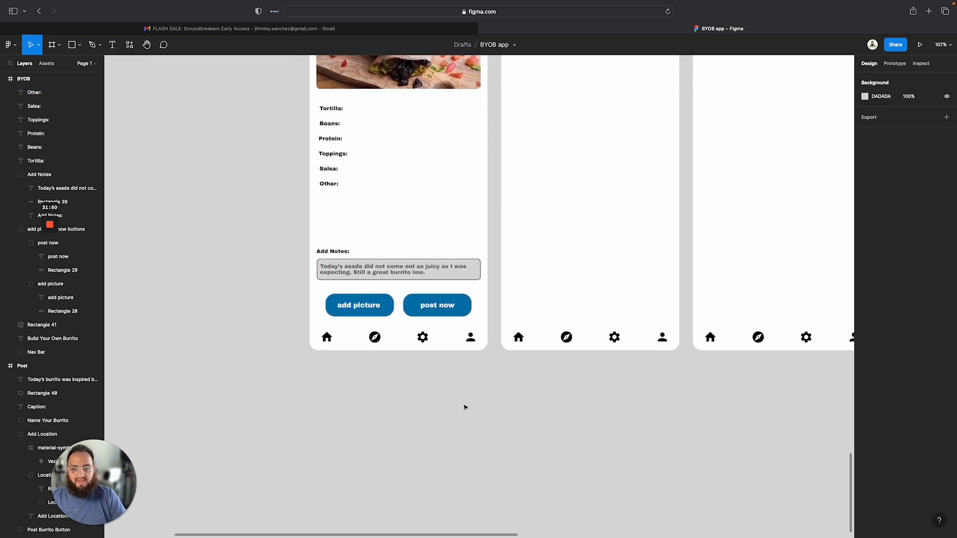
pyautogui.scroll(7, 399, 322)
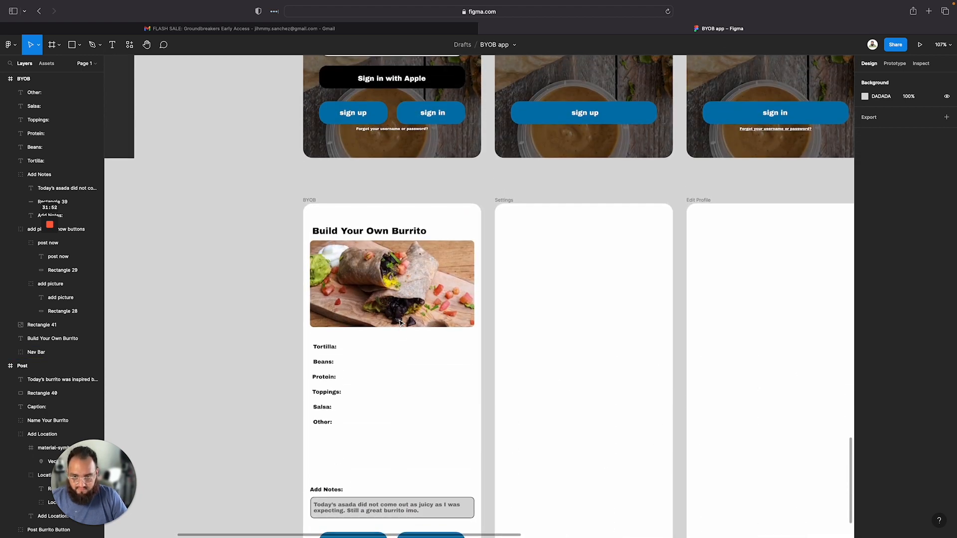
pyautogui.scroll(-4, 400, 321)
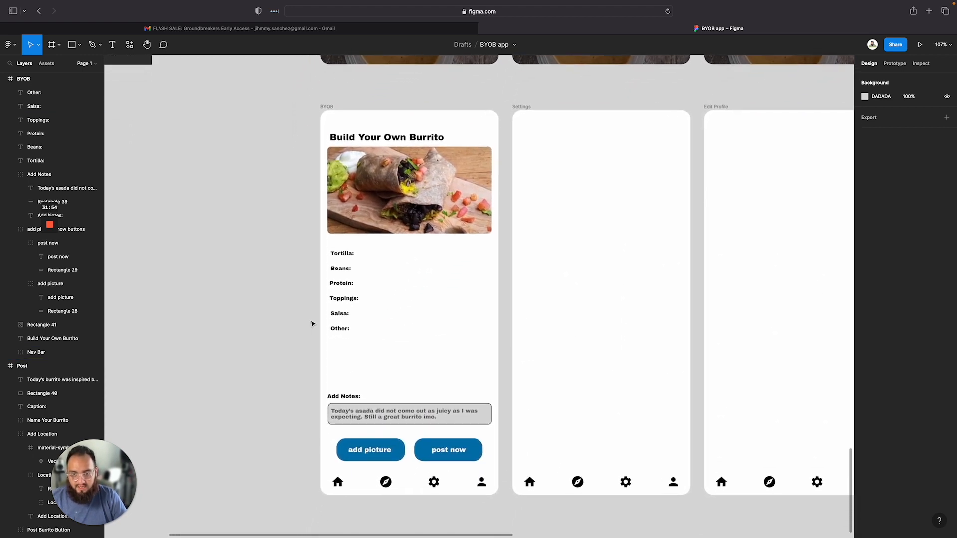
pyautogui.hscroll(-10, 324, 292)
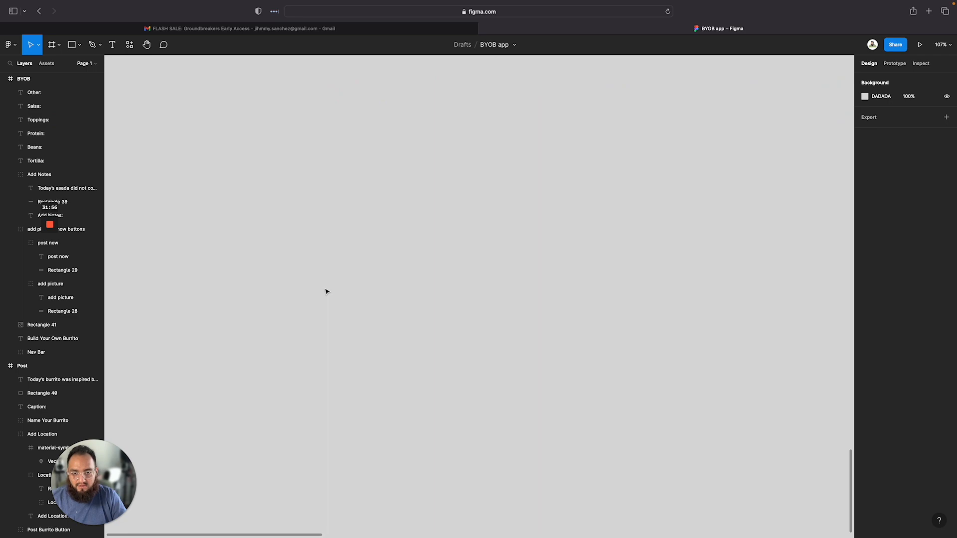
pyautogui.scroll(-10, 327, 291)
pyautogui.scroll(8, 567, 210)
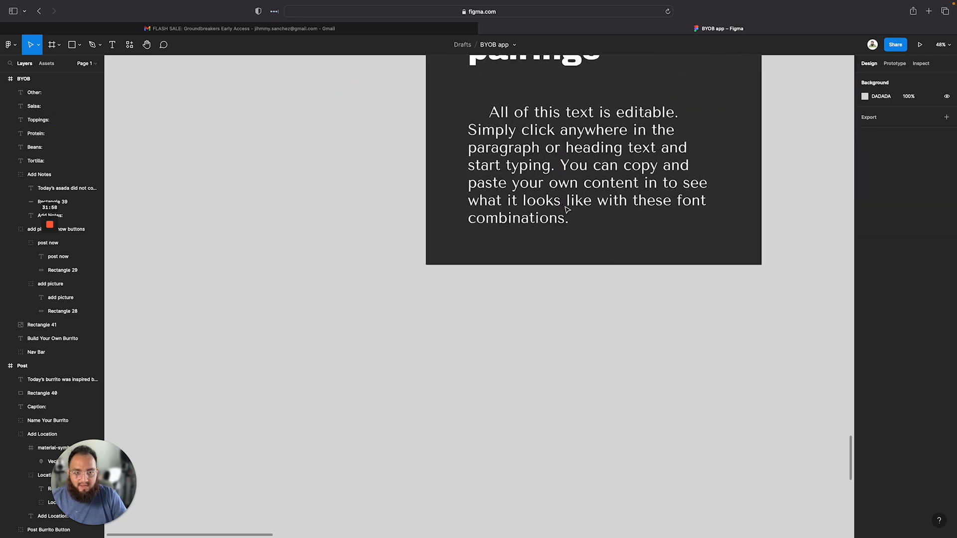
pyautogui.hscroll(6, 555, 136)
pyautogui.scroll(3, 555, 135)
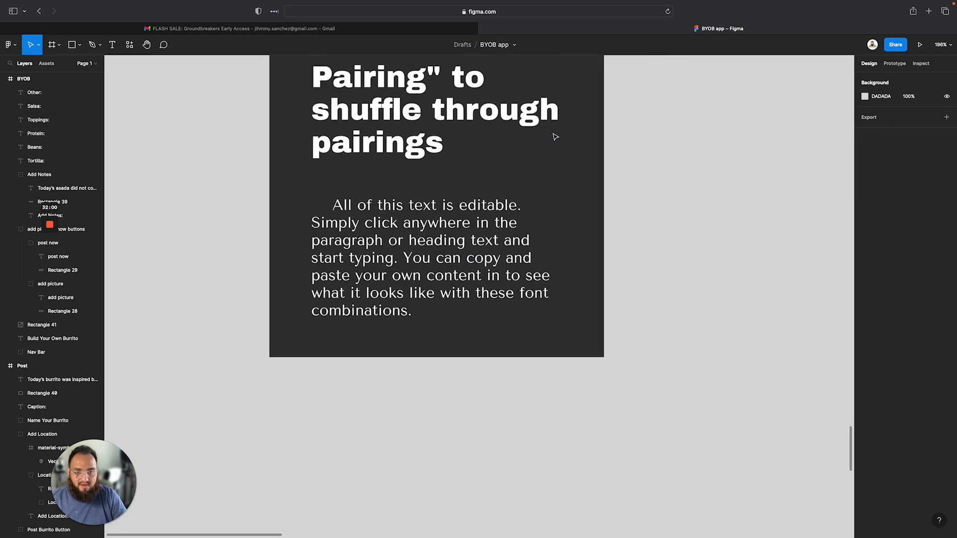
pyautogui.scroll(-10, 614, 249)
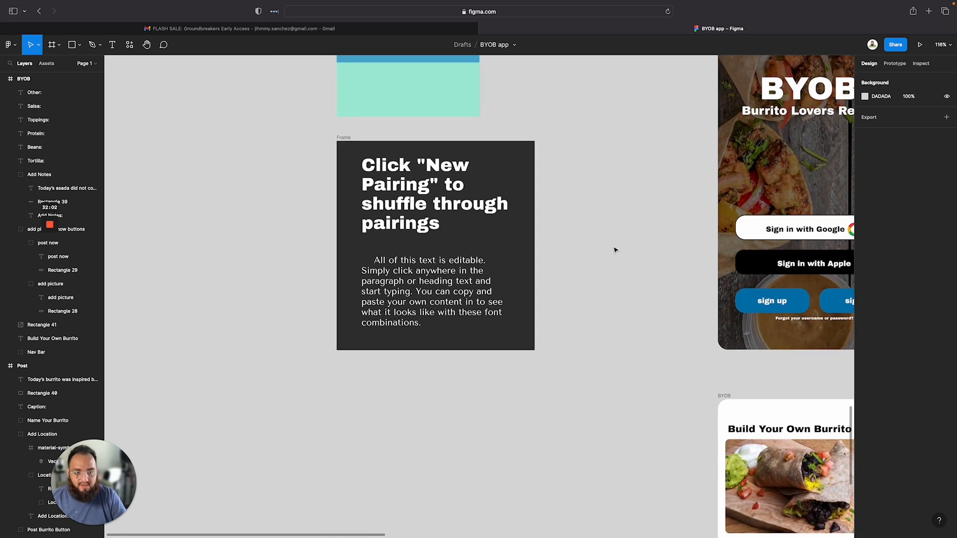
pyautogui.hscroll(5, 615, 249)
pyautogui.scroll(-5, 585, 445)
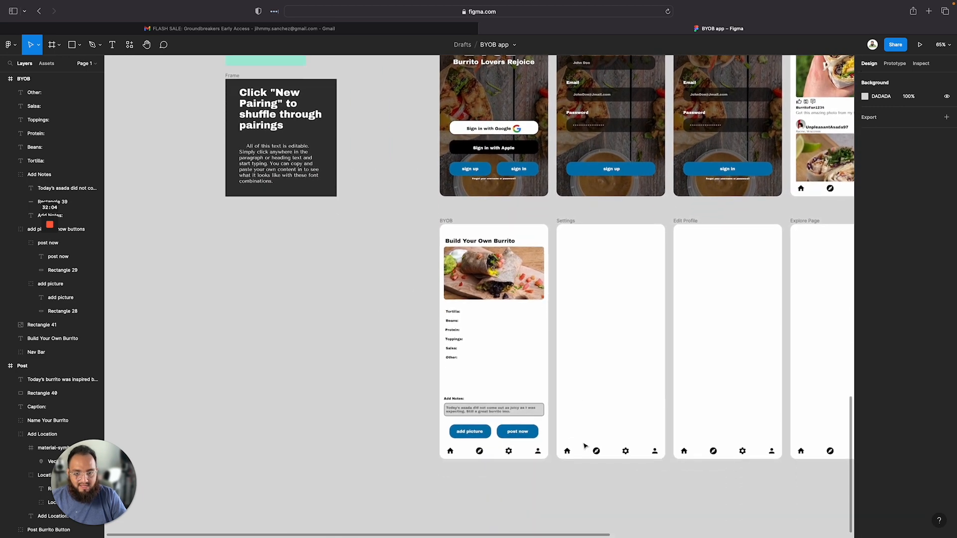
pyautogui.click(281, 153)
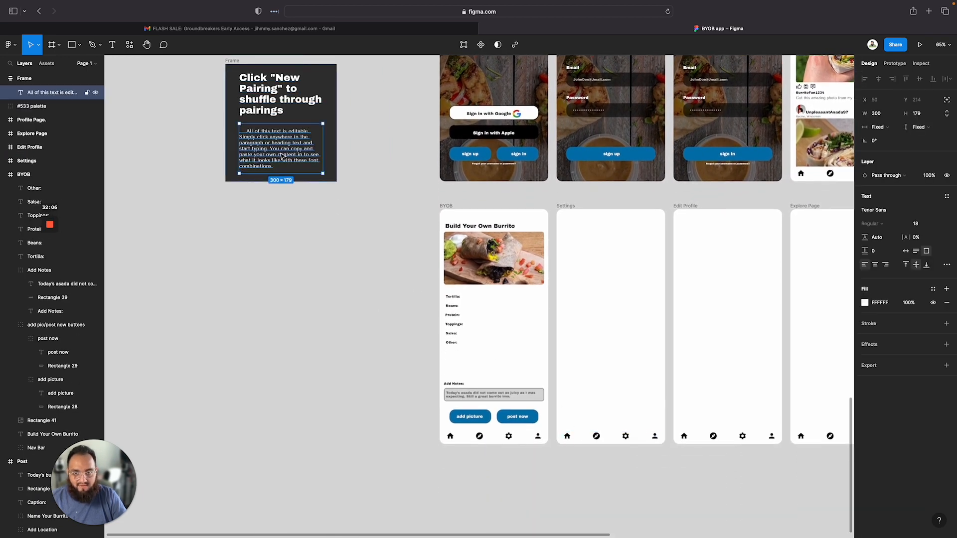
pyautogui.press('t')
pyautogui.click(491, 303)
pyautogui.scroll(6, 491, 301)
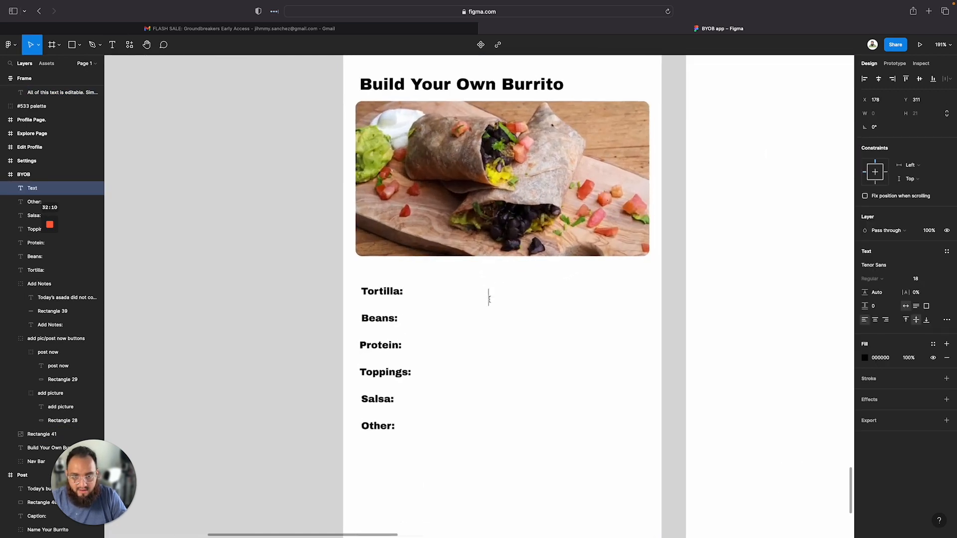
pyautogui.write('Flour')
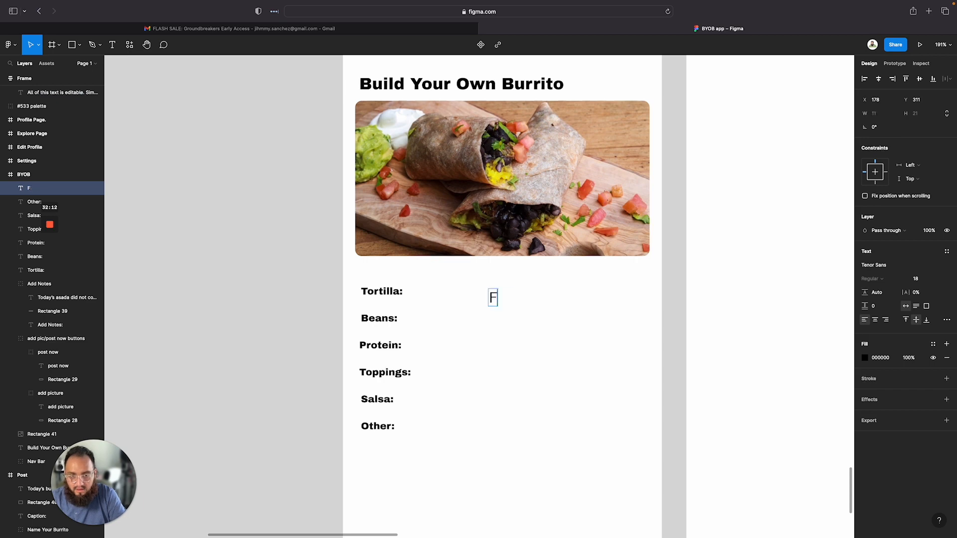
# Try to set the Flour text's font size to 12
pyautogui.click(919, 281)
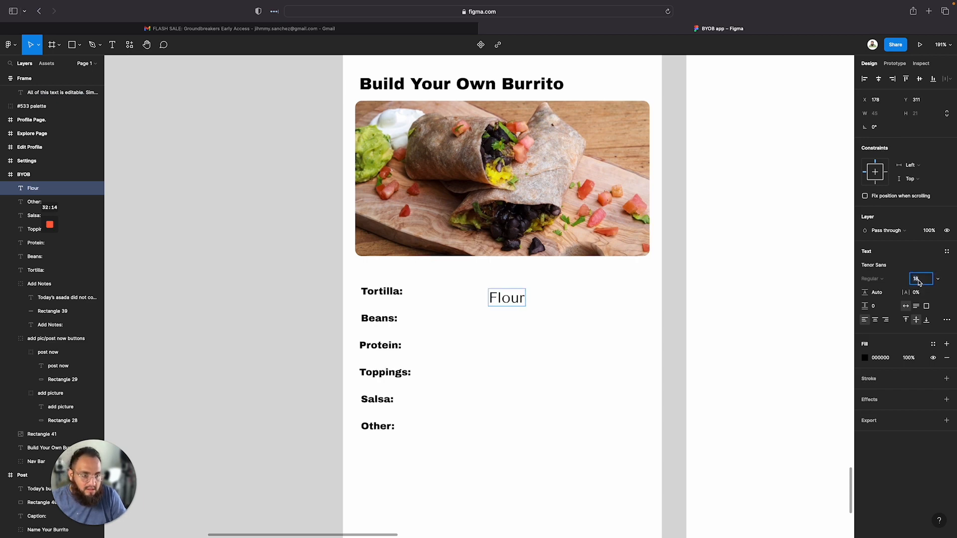
pyautogui.write('12')
pyautogui.press('Escape')
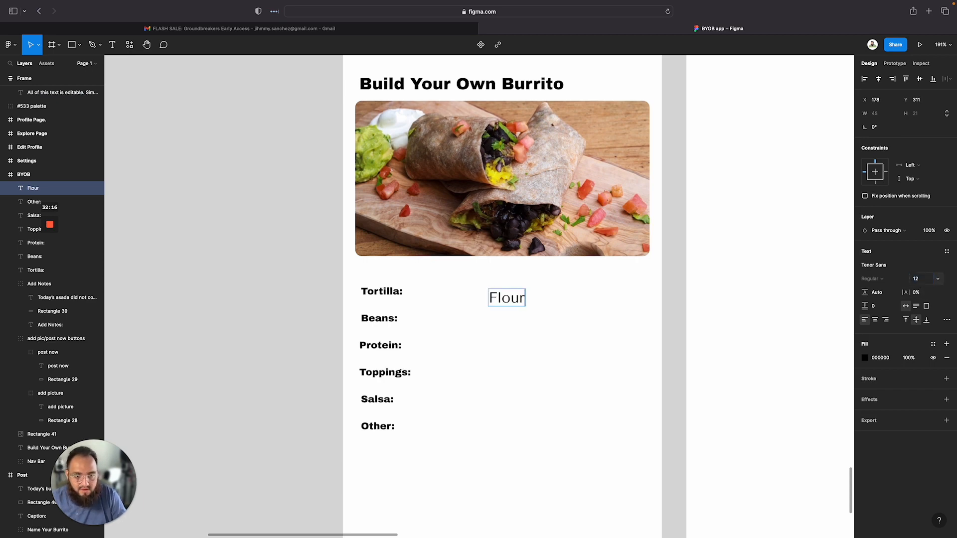
pyautogui.doubleClick(499, 303)
pyautogui.write('12')
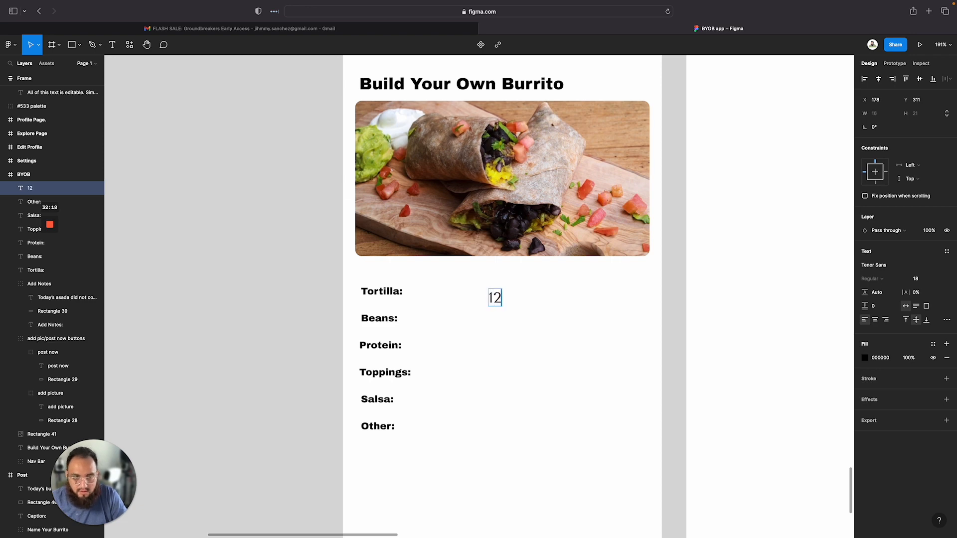
pyautogui.press('BackSpace')
pyautogui.press('BackSpace')
# Set the new text's font size to 12 and enter Flour
pyautogui.click(922, 282)
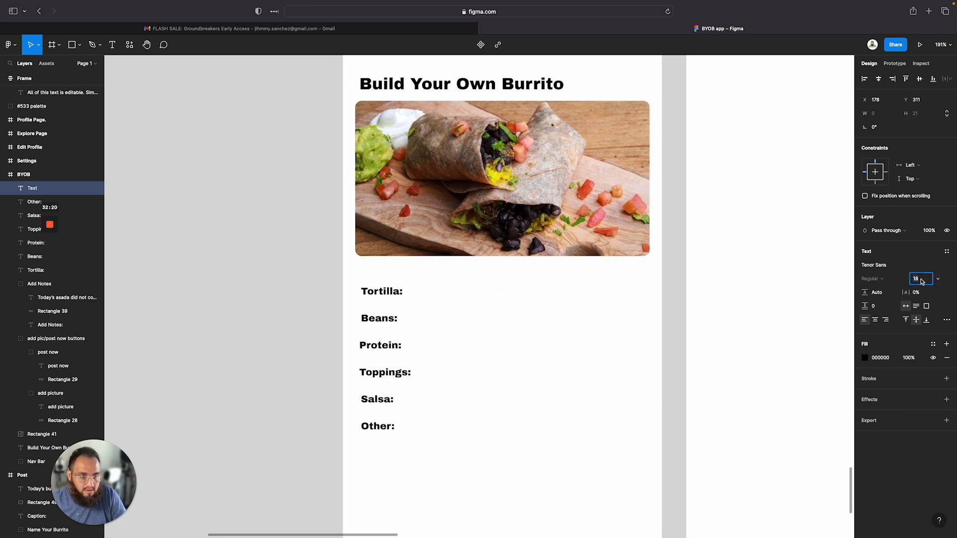
pyautogui.write('12')
pyautogui.press('Return')
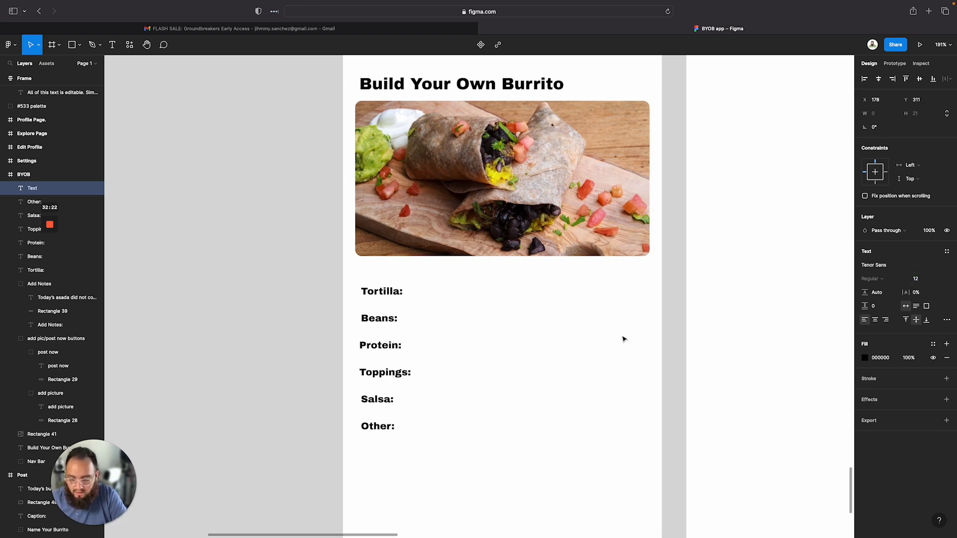
pyautogui.write('Flour')
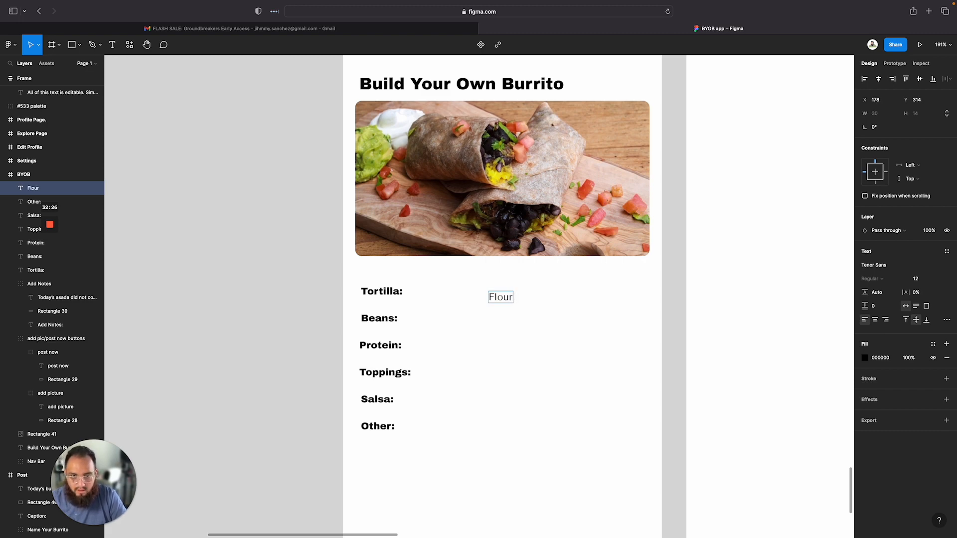
# Copy the filled radio-button circle beside Corn in the BYOB wireframe
pyautogui.click(591, 297)
pyautogui.scroll(8, 592, 298)
pyautogui.scroll(-5, 592, 297)
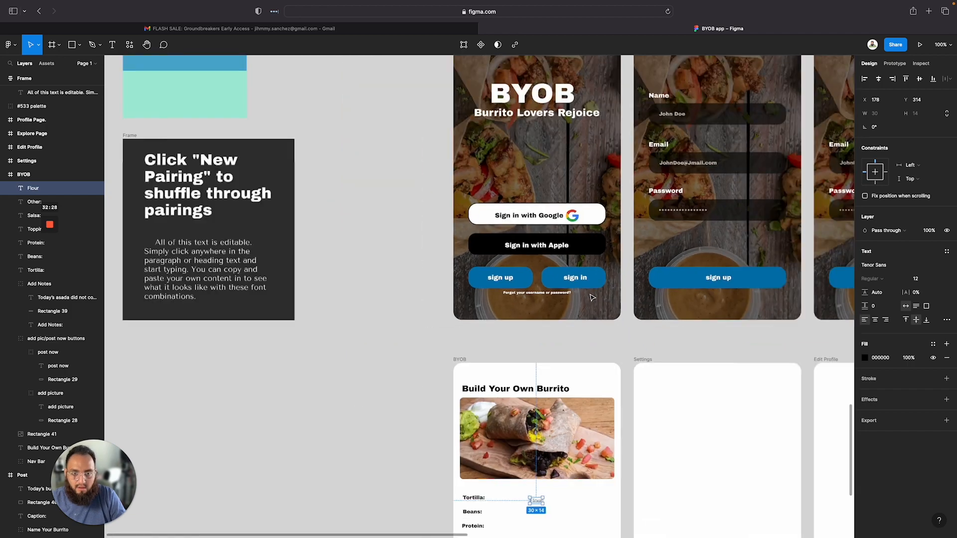
pyautogui.scroll(9, 592, 298)
pyautogui.hscroll(2, 592, 297)
pyautogui.scroll(1, 592, 298)
pyautogui.doubleClick(518, 151)
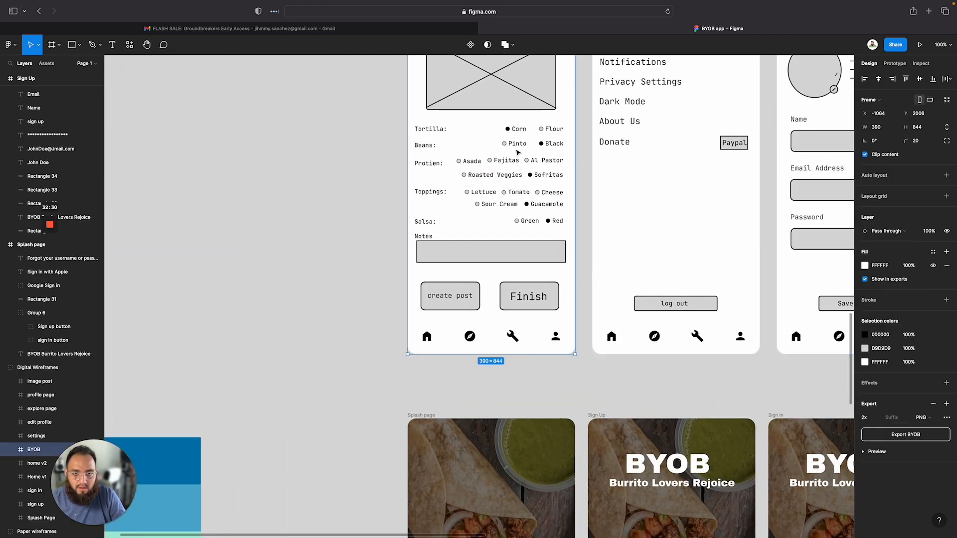
pyautogui.click(519, 143)
pyautogui.click(518, 129)
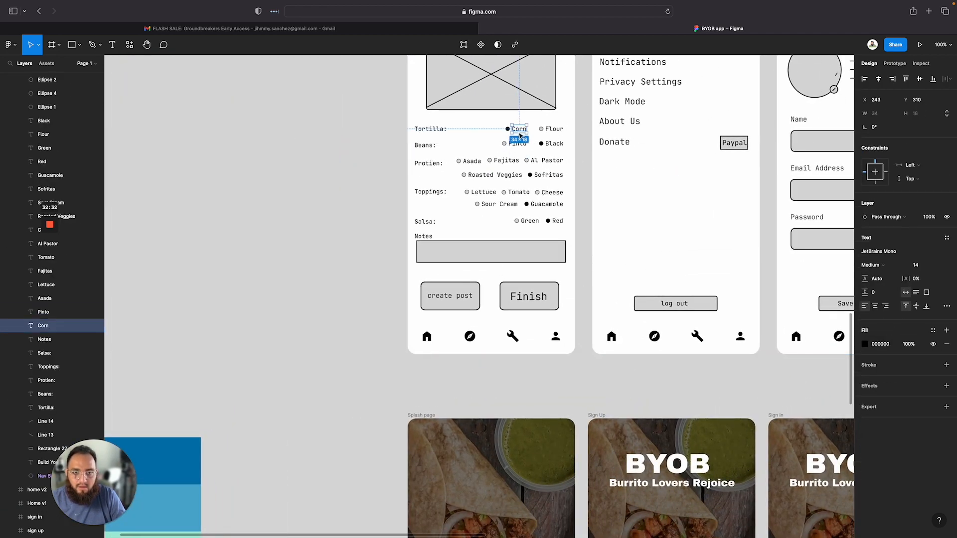
pyautogui.click(423, 177)
pyautogui.click(507, 129)
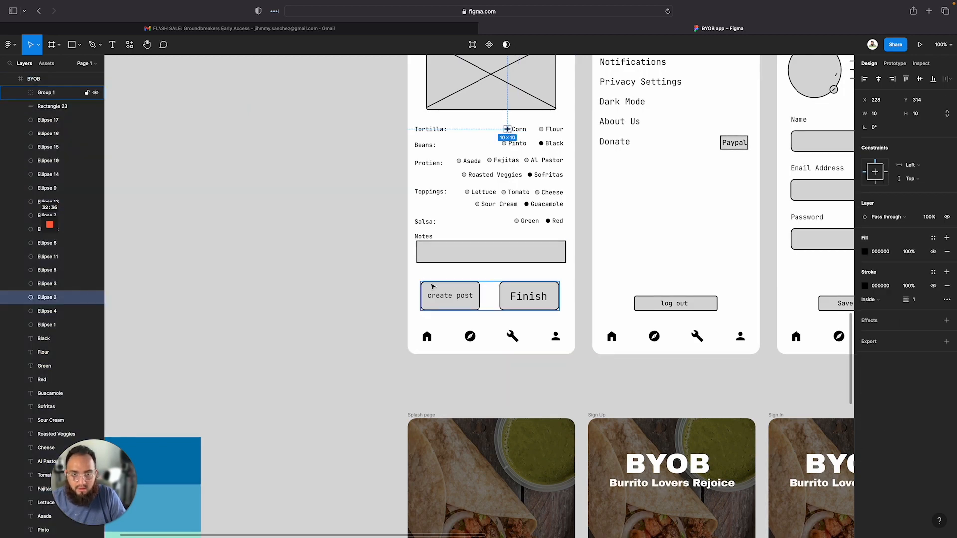
pyautogui.click(321, 278)
pyautogui.scroll(-1, 321, 280)
pyautogui.hscroll(1, 320, 279)
pyautogui.scroll(-10, 321, 279)
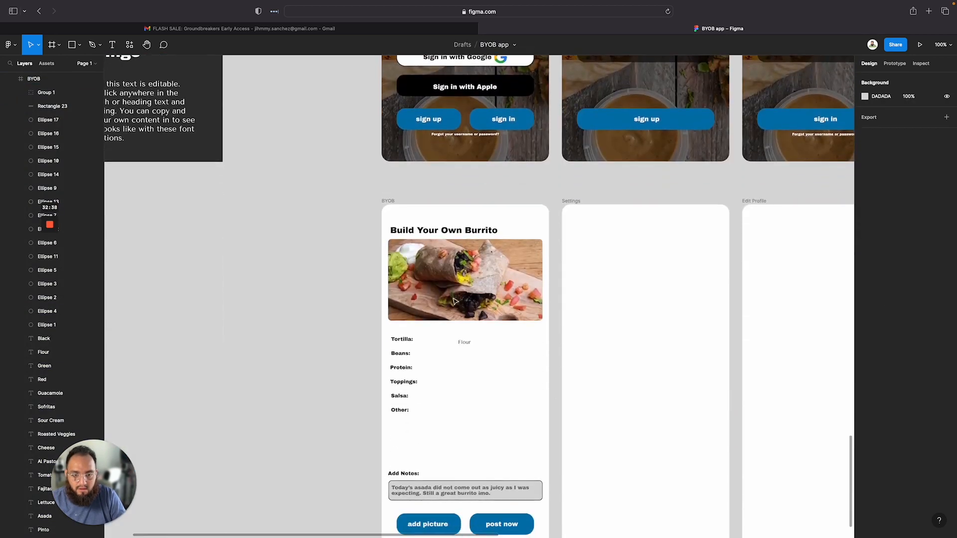
pyautogui.hscroll(1, 555, 399)
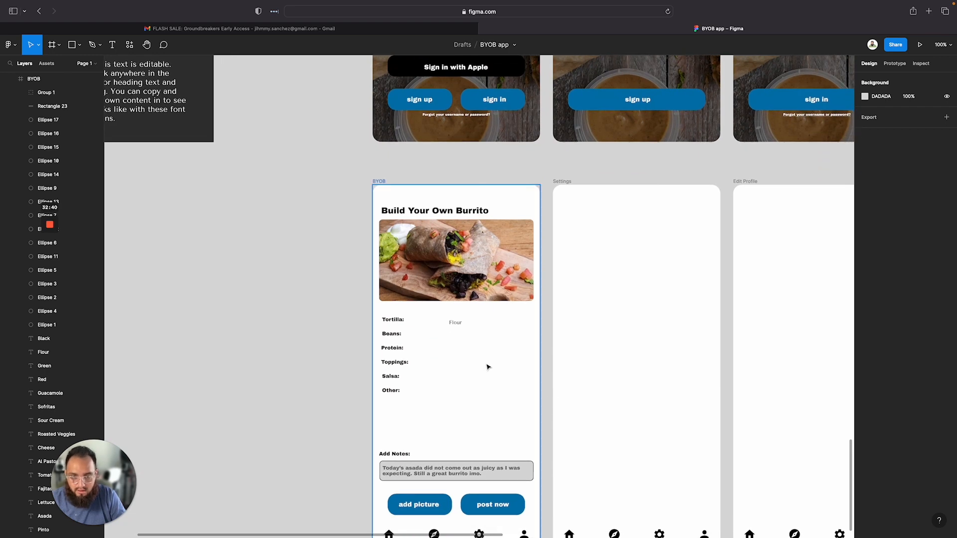
# Paste the circle into the BYOB page and place it just left of the Flour text
pyautogui.press('super+v')
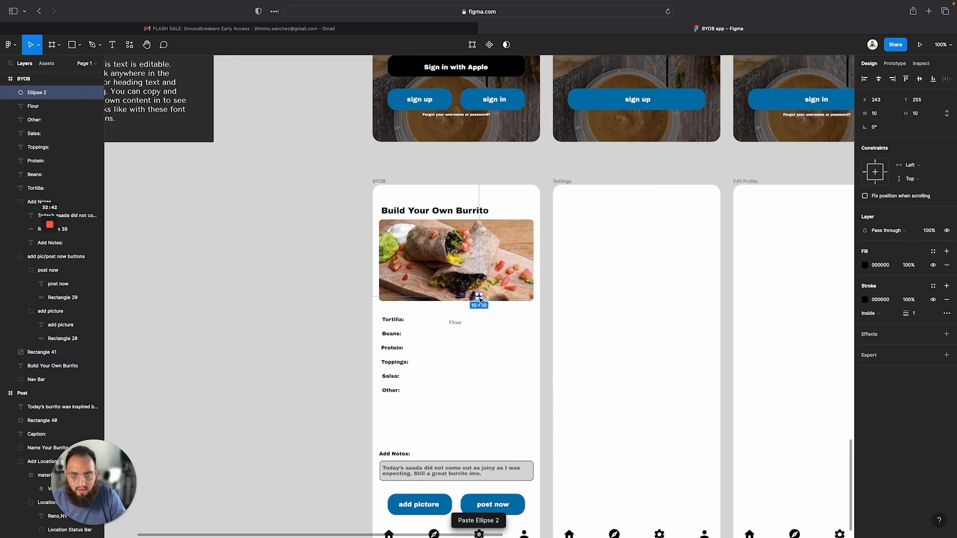
pyautogui.moveTo(480, 299); pyautogui.dragTo(471, 352)
pyautogui.scroll(1, 452, 334)
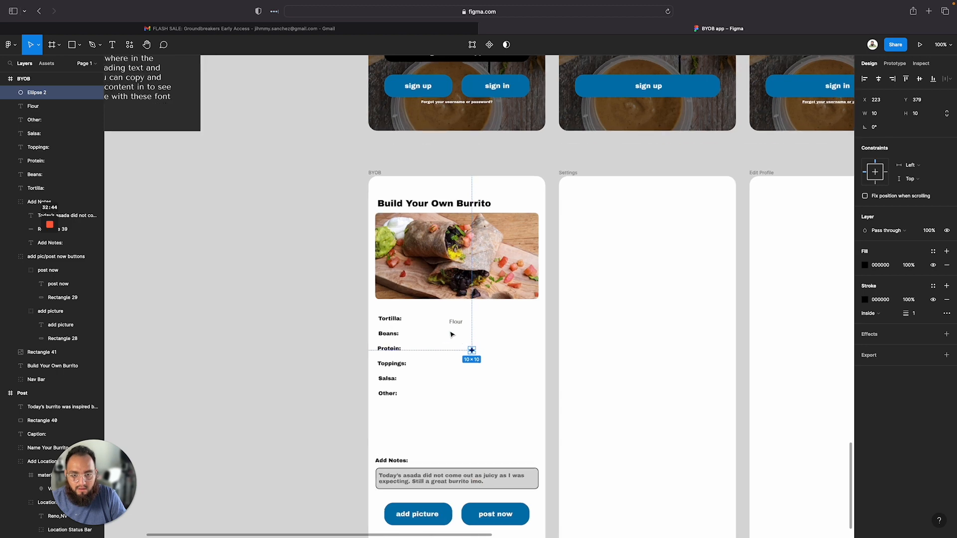
pyautogui.scroll(10, 451, 334)
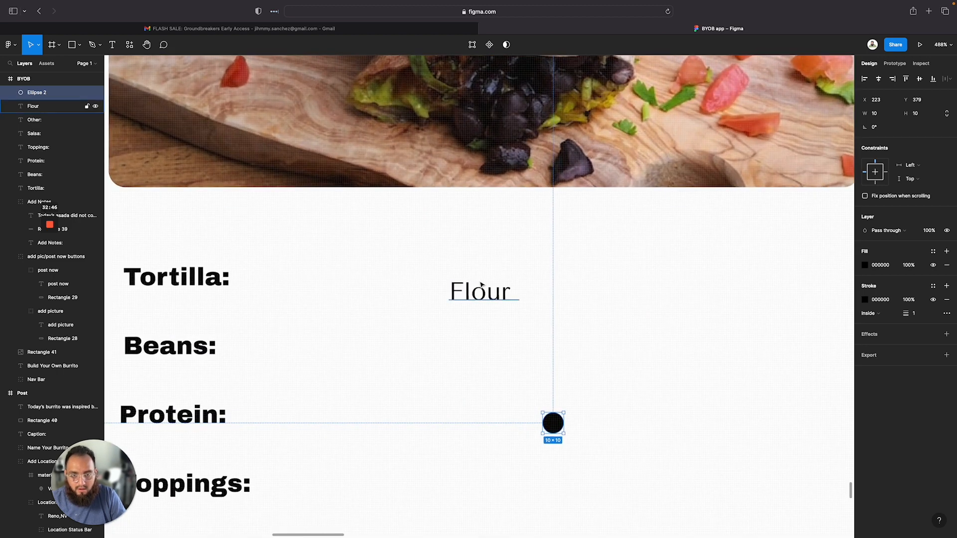
pyautogui.moveTo(481, 285); pyautogui.dragTo(553, 277)
pyautogui.moveTo(553, 423); pyautogui.dragTo(508, 284)
pyautogui.click(560, 316)
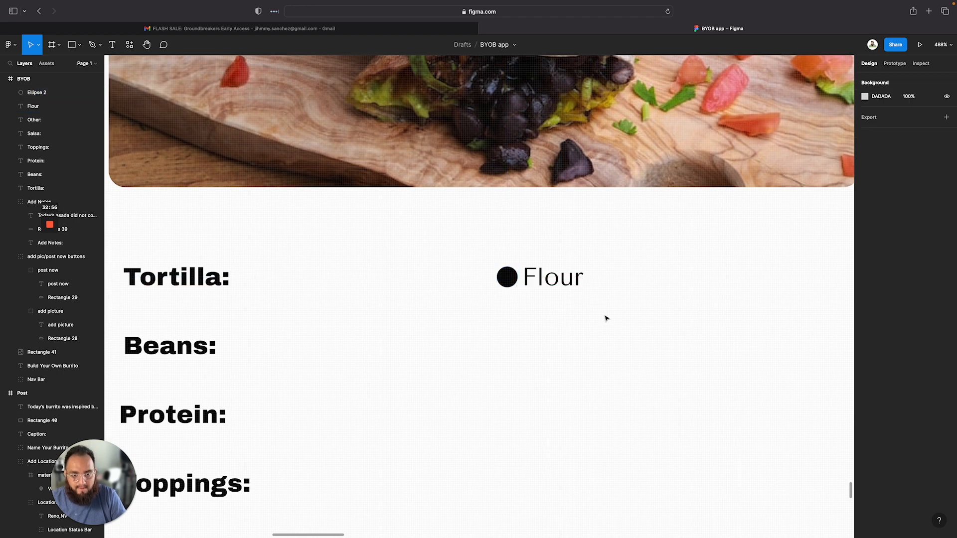
pyautogui.hscroll(5, 604, 317)
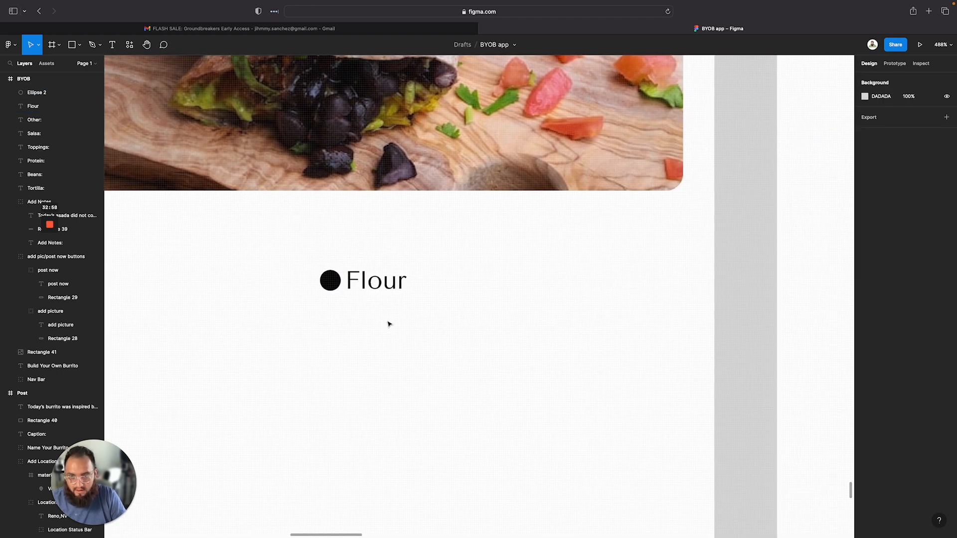
pyautogui.moveTo(418, 315); pyautogui.dragTo(515, 278)
pyautogui.click(527, 285)
pyautogui.press('super+z')
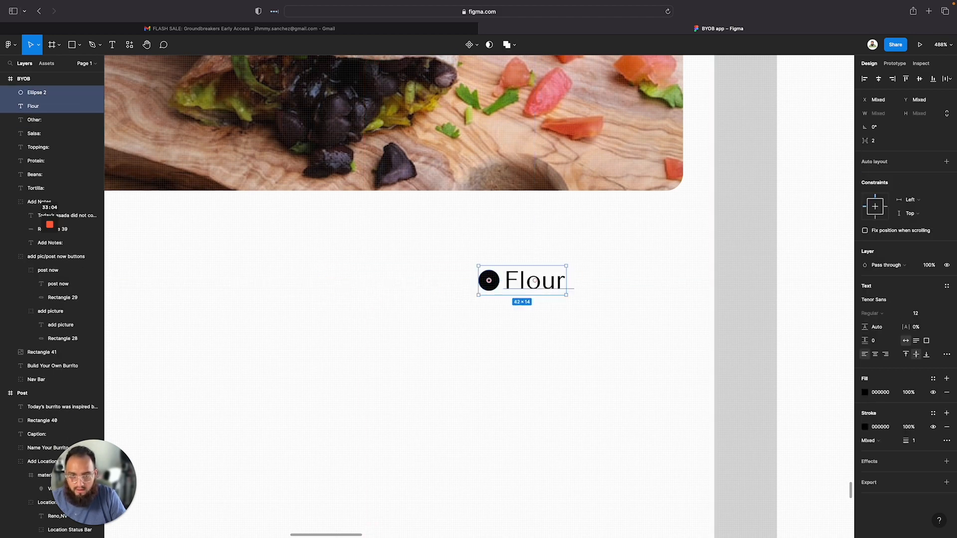
pyautogui.press('super+z')
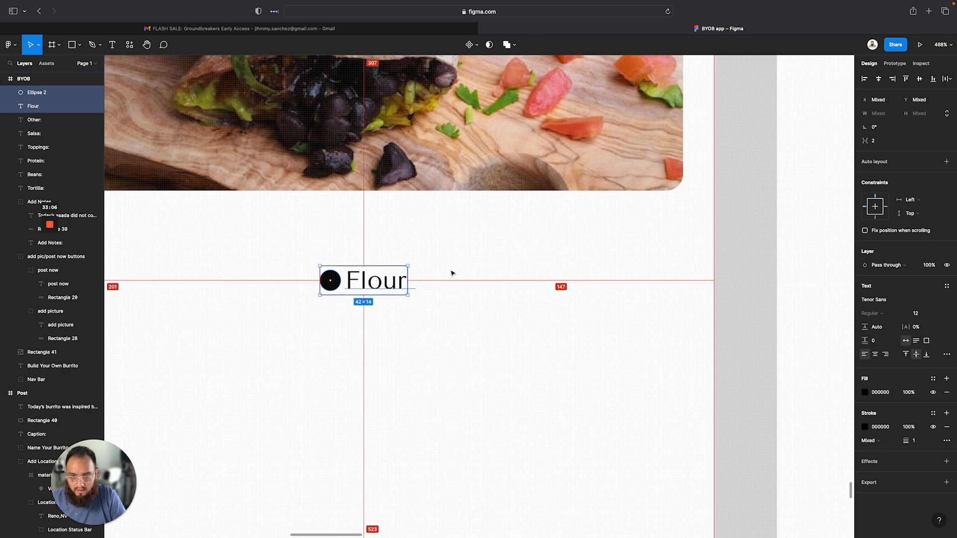
# Duplicate the circle and Flour text to the right and change the copy's text to Corn
pyautogui.moveTo(376, 286); pyautogui.dragTo(491, 285)
pyautogui.doubleClick(491, 285)
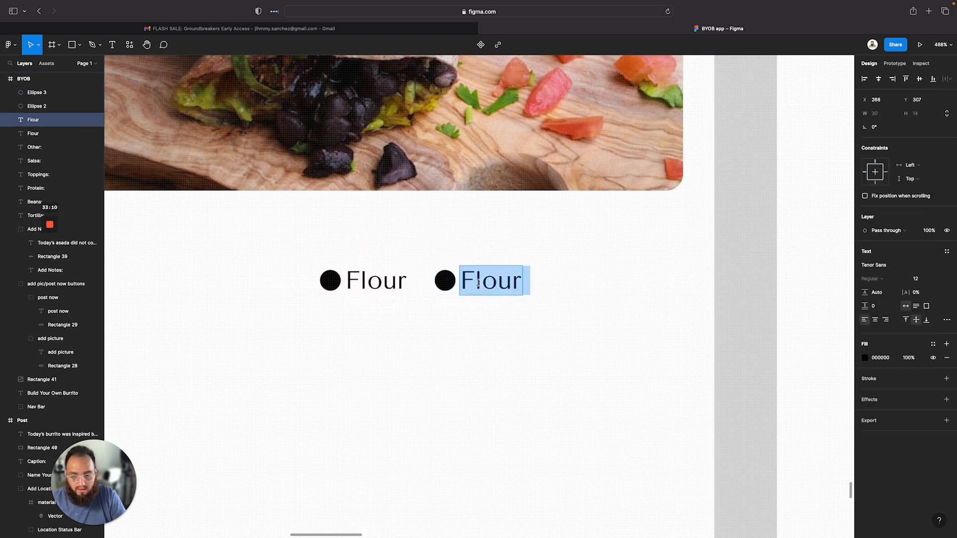
pyautogui.write('Corn')
pyautogui.press('Escape')
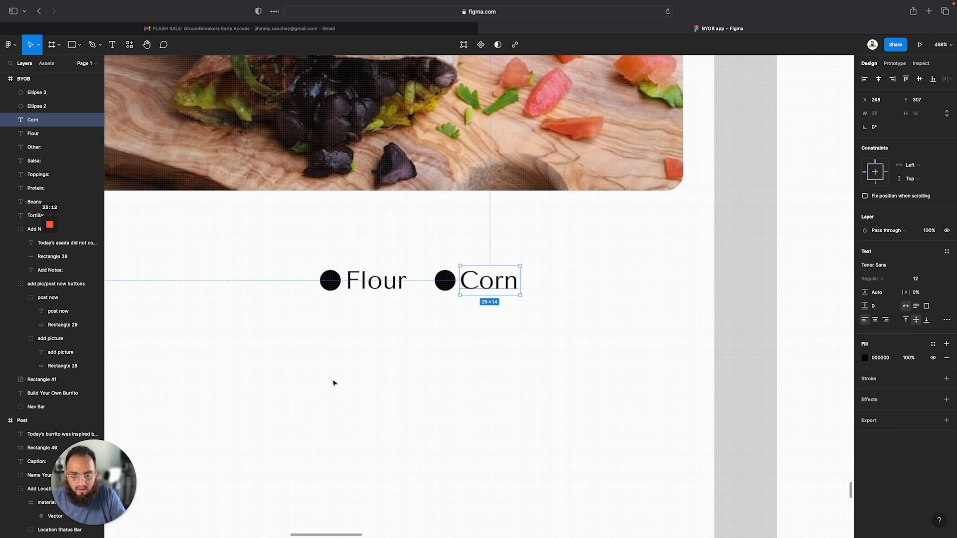
# Set the Corn circle's stroke opacity to 50%
pyautogui.click(445, 282)
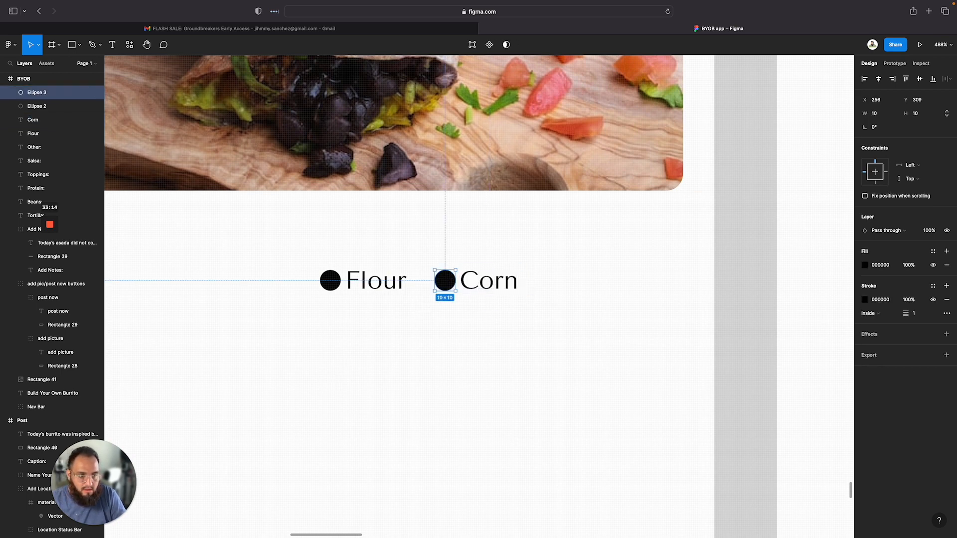
pyautogui.click(936, 301)
pyautogui.click(936, 301)
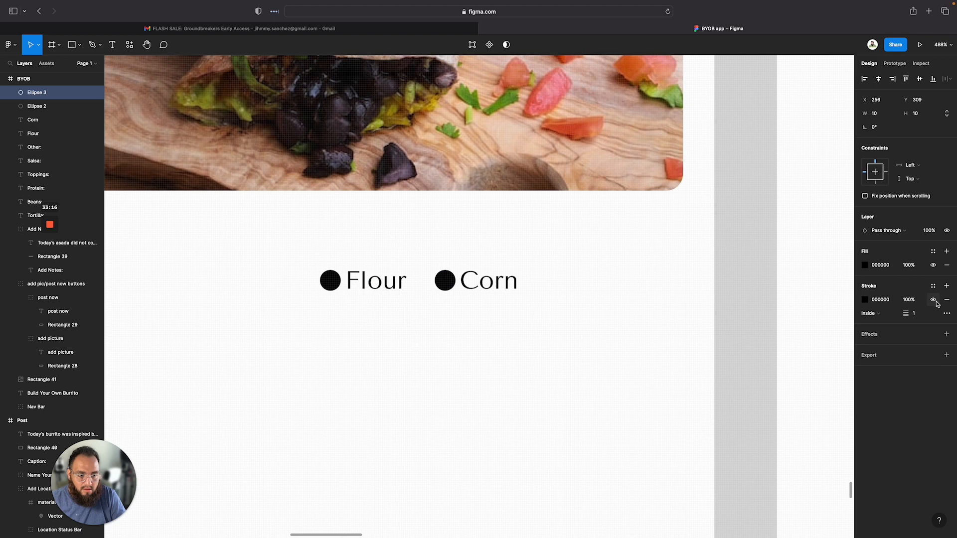
pyautogui.click(909, 306)
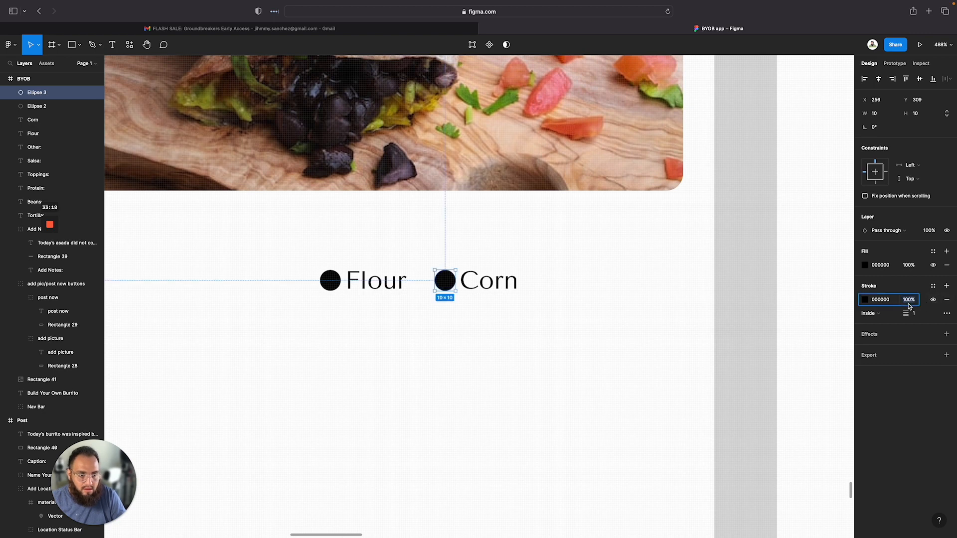
pyautogui.write('50')
pyautogui.press('Return')
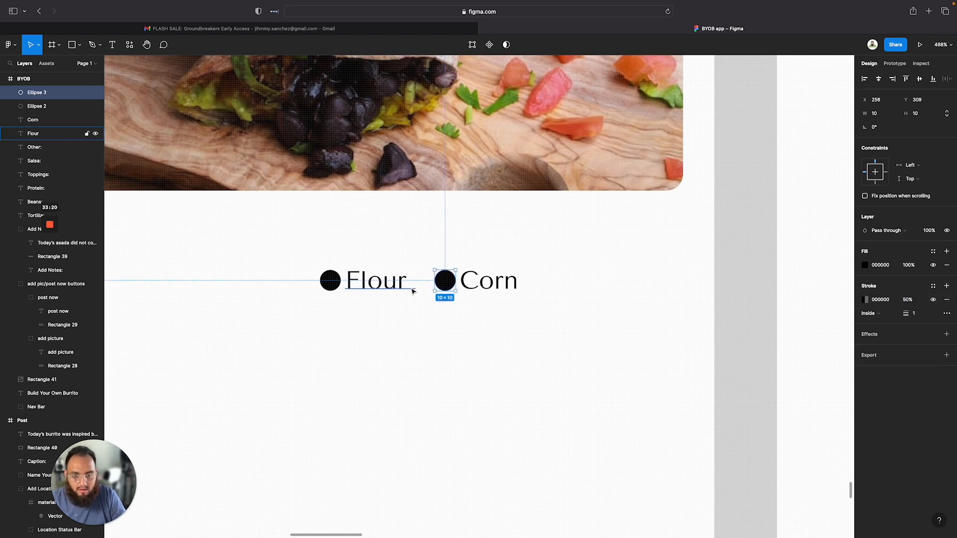
# Make the Corn circle hollow by hiding its fill and setting its stroke opacity to 100%
pyautogui.doubleClick(451, 282)
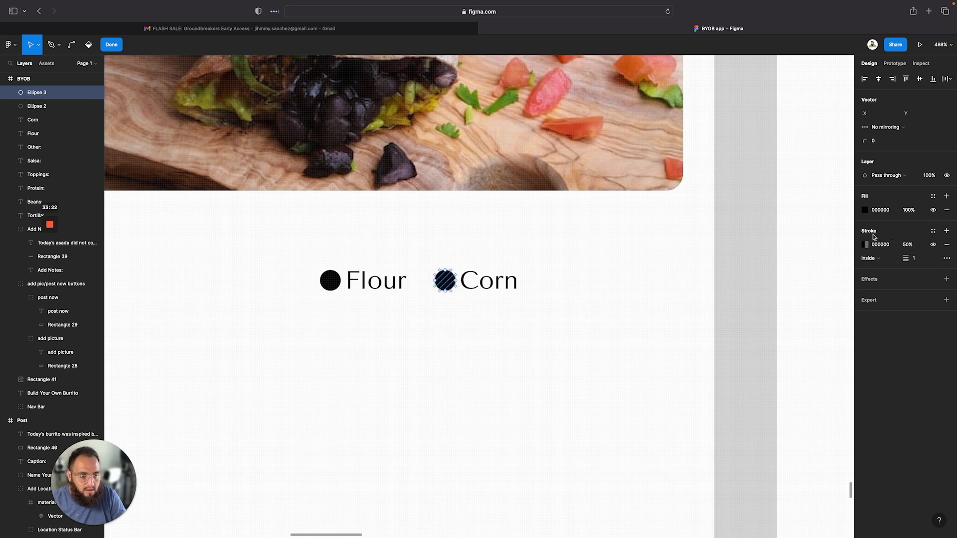
pyautogui.click(934, 210)
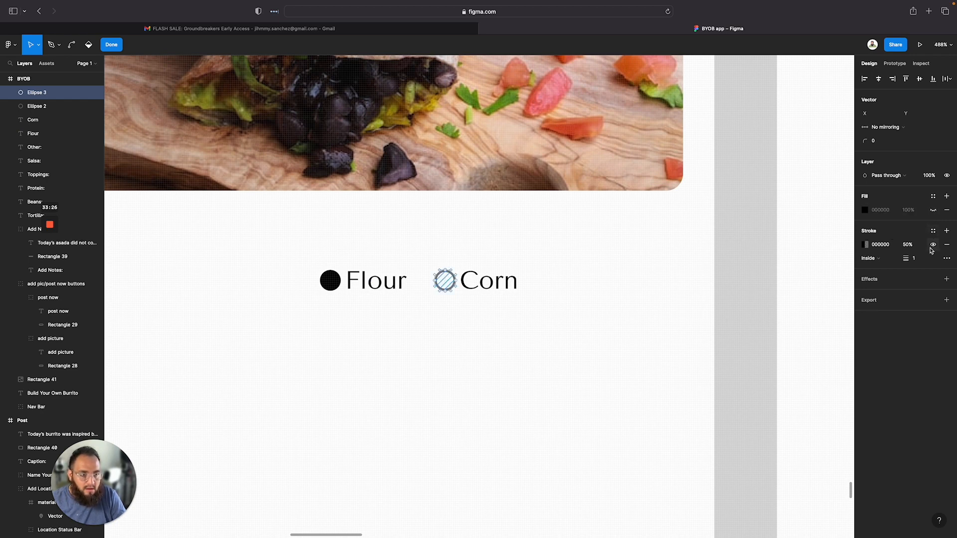
pyautogui.click(908, 245)
pyautogui.write('1')
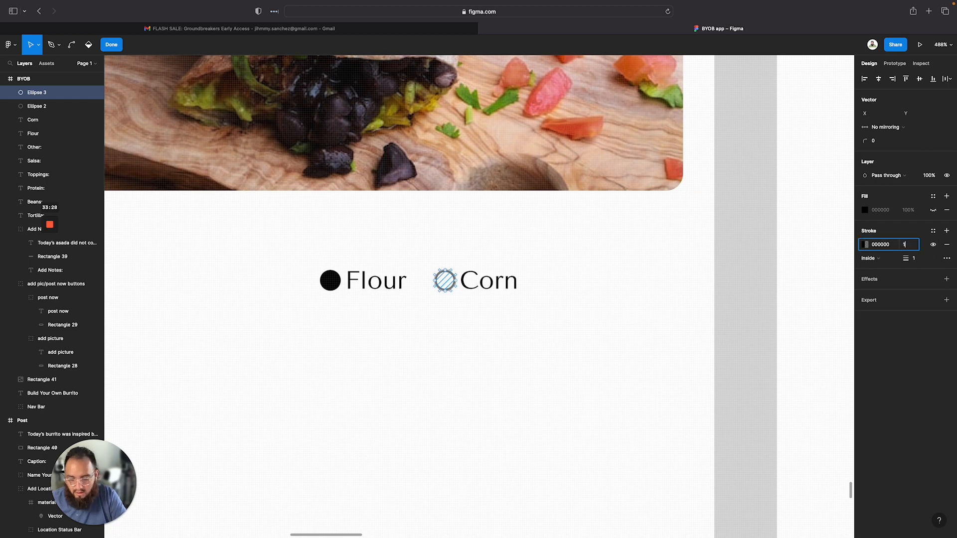
pyautogui.write('00')
pyautogui.press('Return')
# Group the Flour and Corn options and name the group Tortilla Options
pyautogui.scroll(-3, 407, 401)
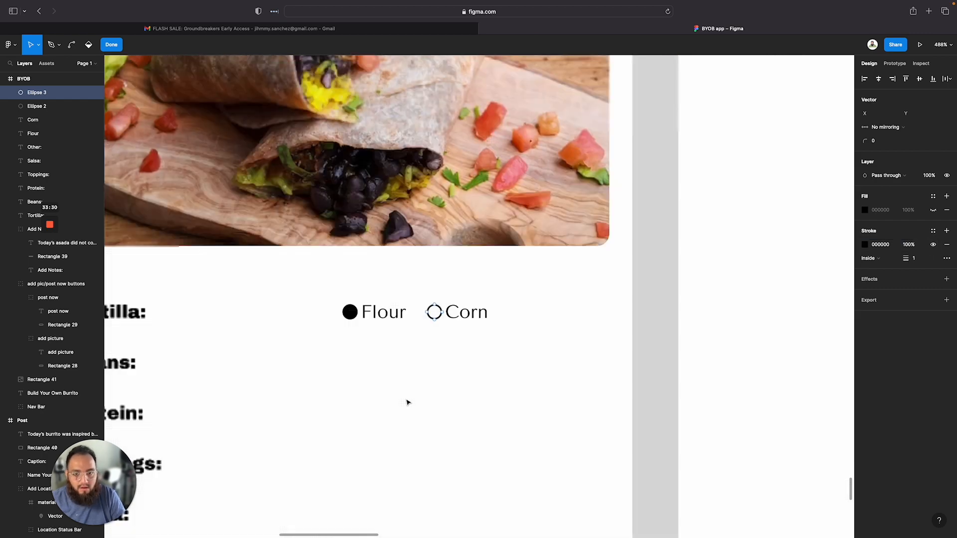
pyautogui.scroll(-3, 436, 404)
pyautogui.scroll(-4, 436, 405)
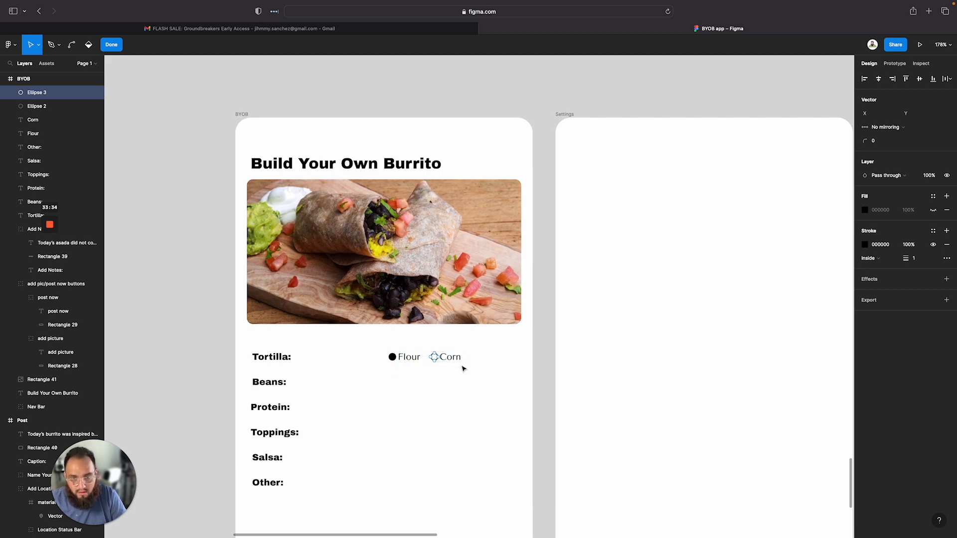
pyautogui.scroll(5, 451, 384)
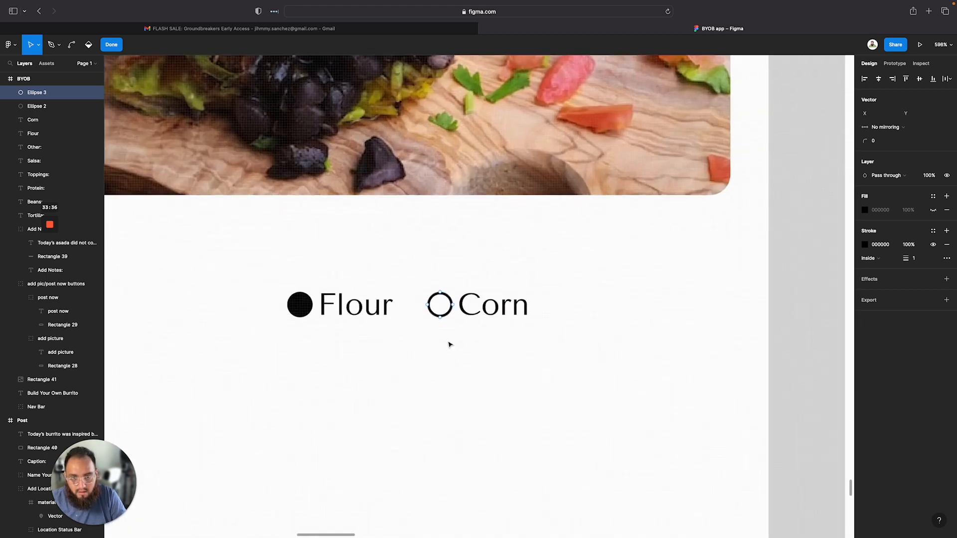
pyautogui.moveTo(514, 333); pyautogui.dragTo(532, 353)
pyautogui.press('Escape')
pyautogui.click(324, 255)
pyautogui.rightClick(402, 310)
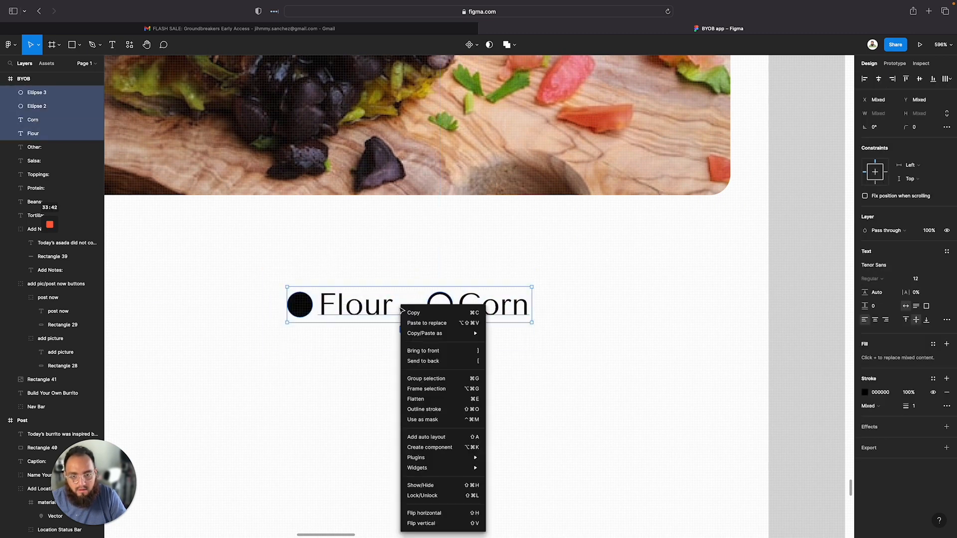
pyautogui.click(427, 379)
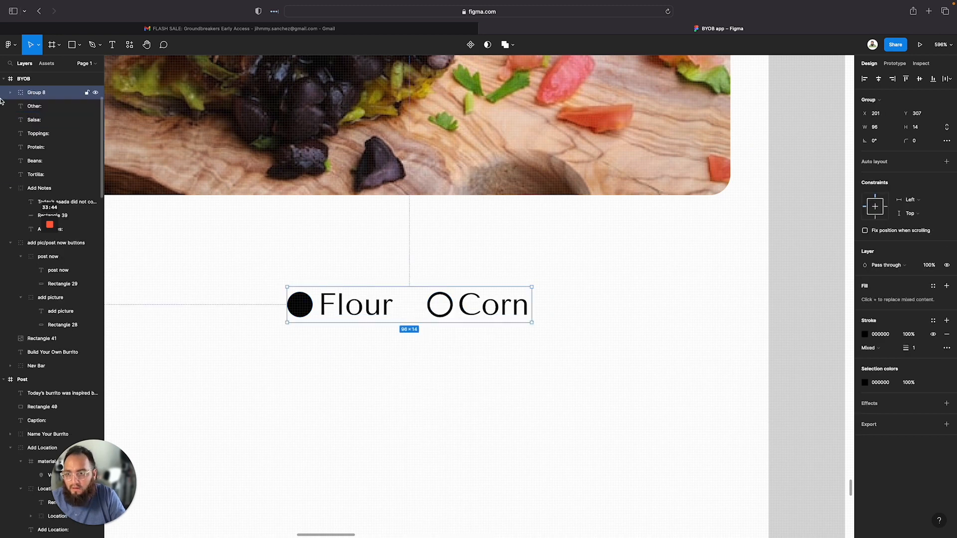
pyautogui.doubleClick(45, 94)
pyautogui.write('Corn')
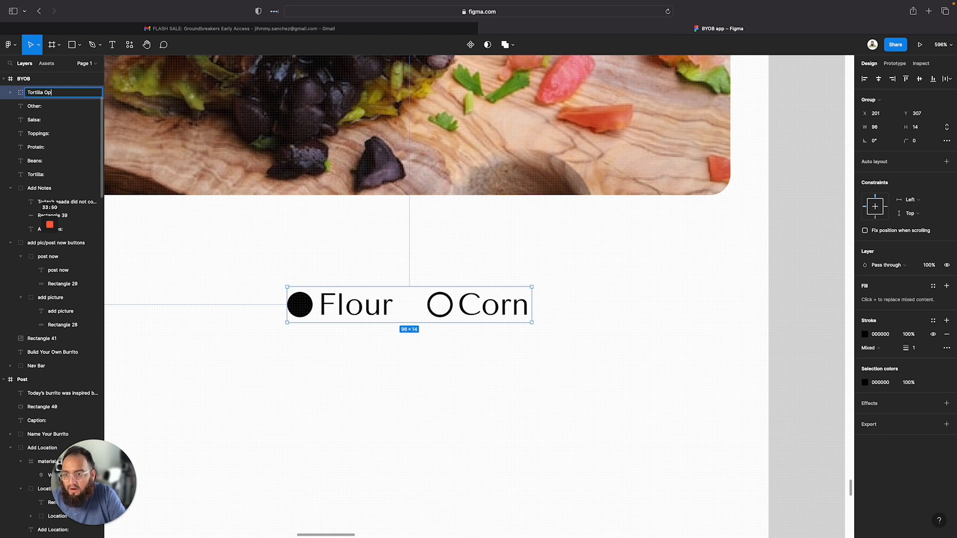
pyautogui.press('Return')
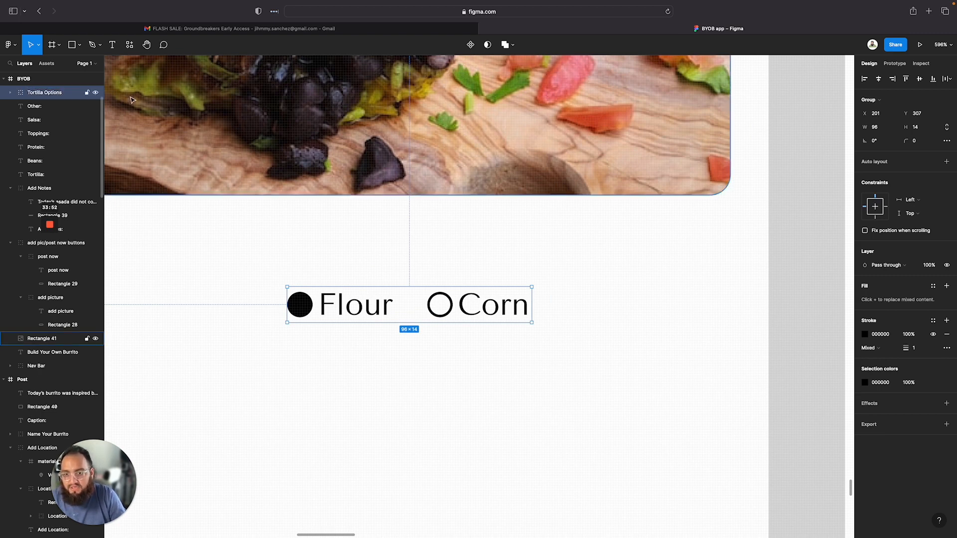
# Move the Tortilla Options group to the frame's right edge, level with the Tortilla: label
pyautogui.click(320, 332)
pyautogui.scroll(-3, 312, 338)
pyautogui.scroll(-5, 312, 337)
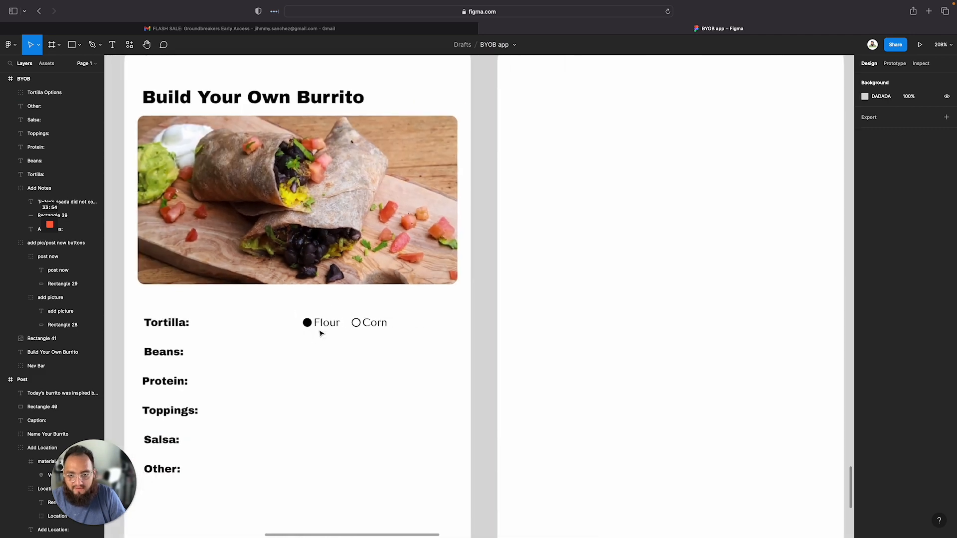
pyautogui.click(317, 322)
pyautogui.moveTo(317, 322); pyautogui.dragTo(402, 326)
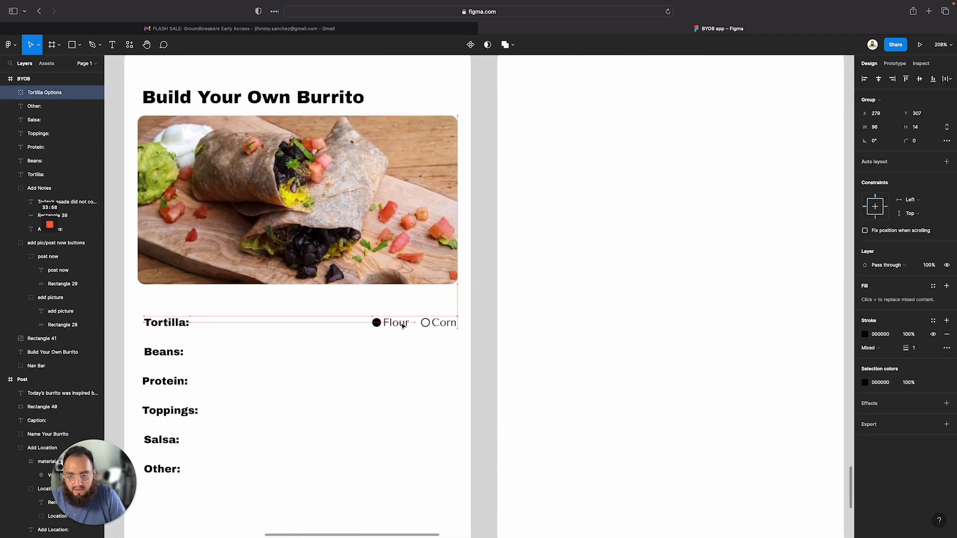
pyautogui.click(306, 378)
pyautogui.scroll(-4, 307, 379)
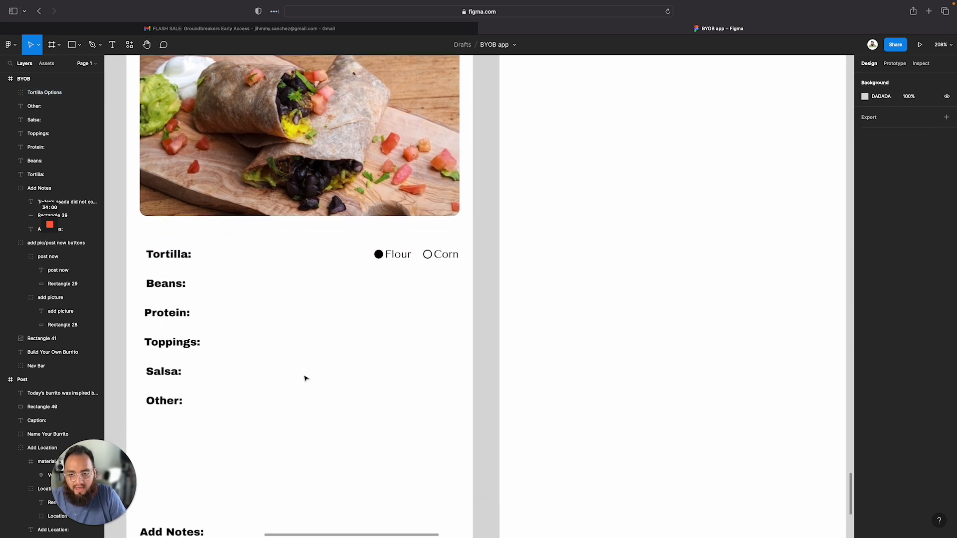
pyautogui.scroll(5, 307, 378)
pyautogui.scroll(3, 306, 379)
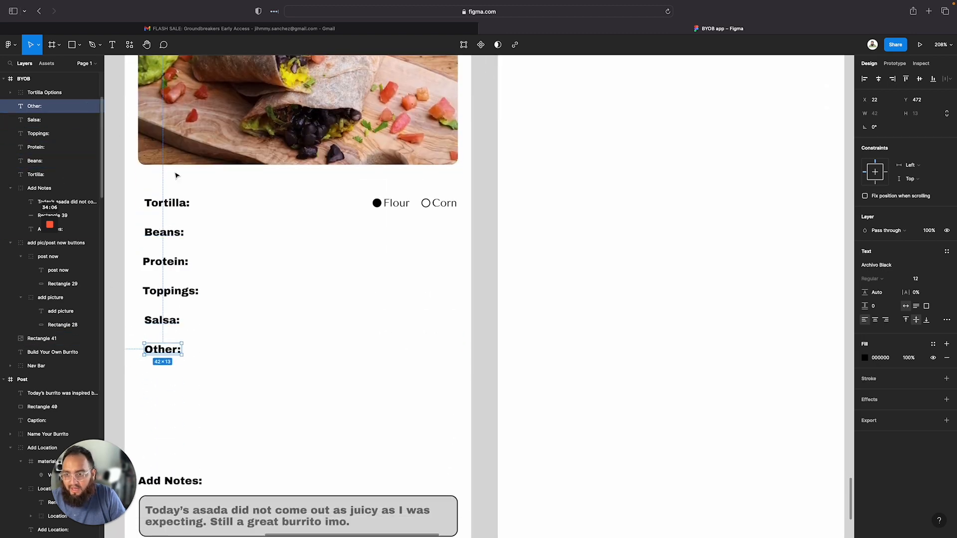
pyautogui.scroll(3, 352, 301)
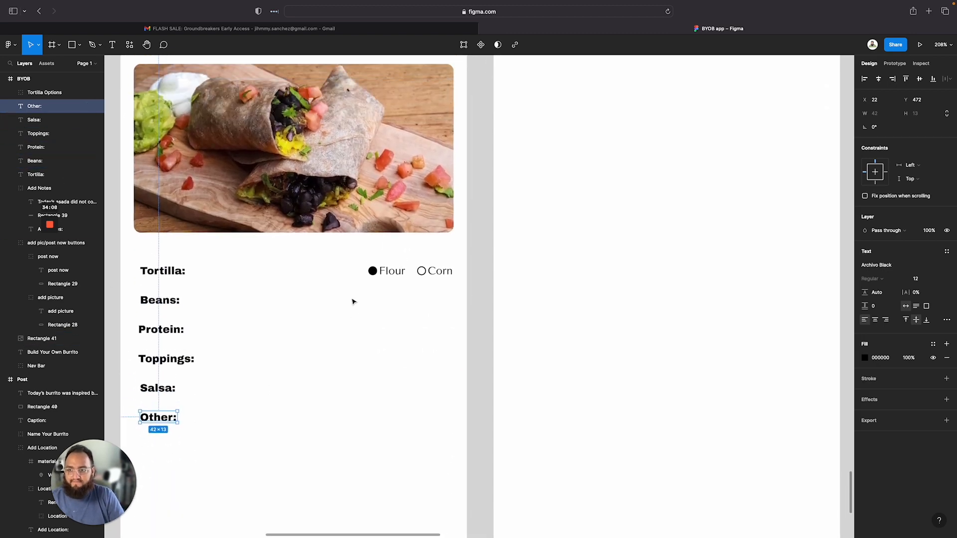
pyautogui.click(393, 279)
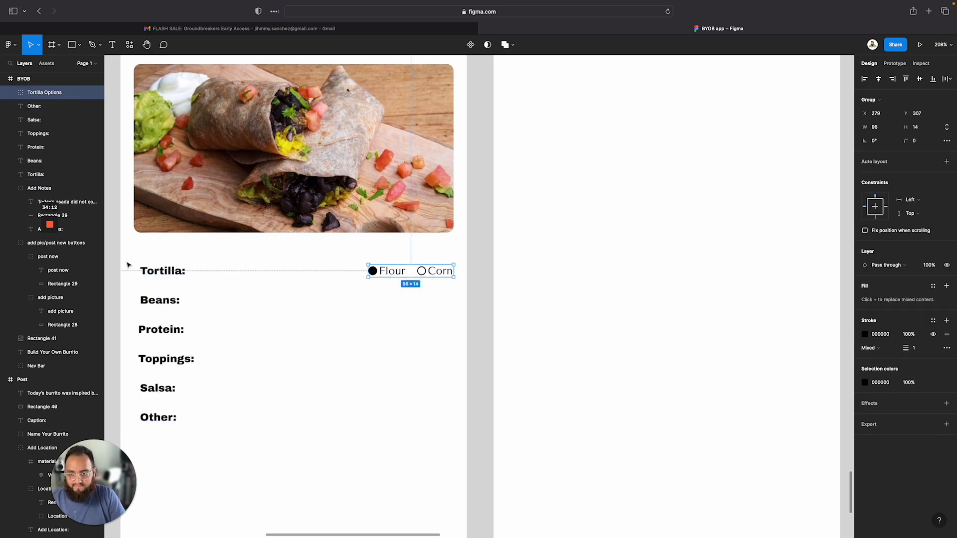
pyautogui.scroll(20, 319, 332)
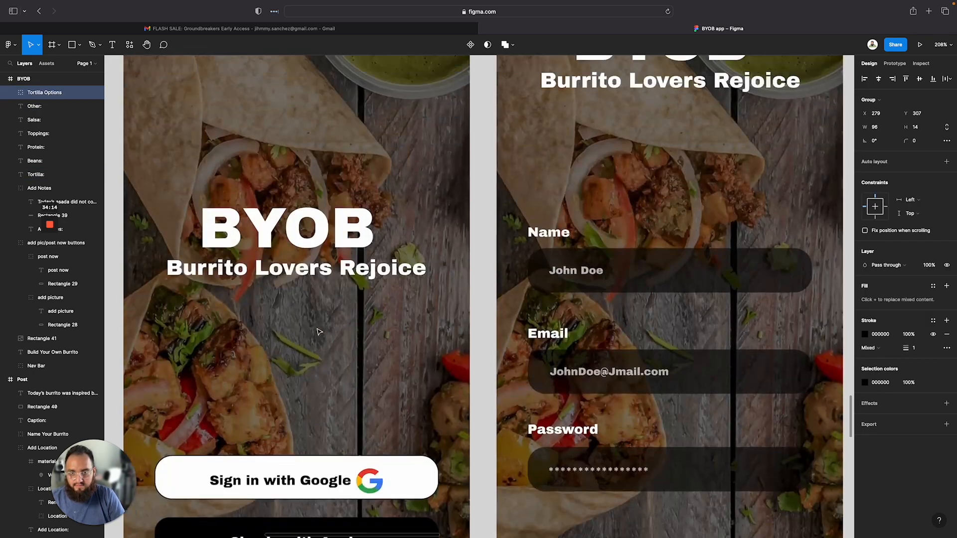
pyautogui.scroll(5, 319, 332)
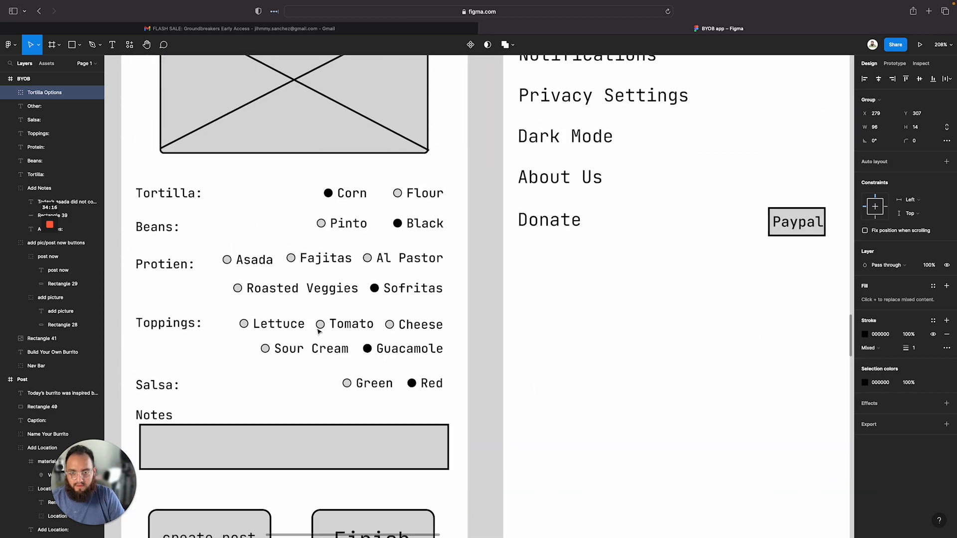
pyautogui.scroll(-3, 319, 332)
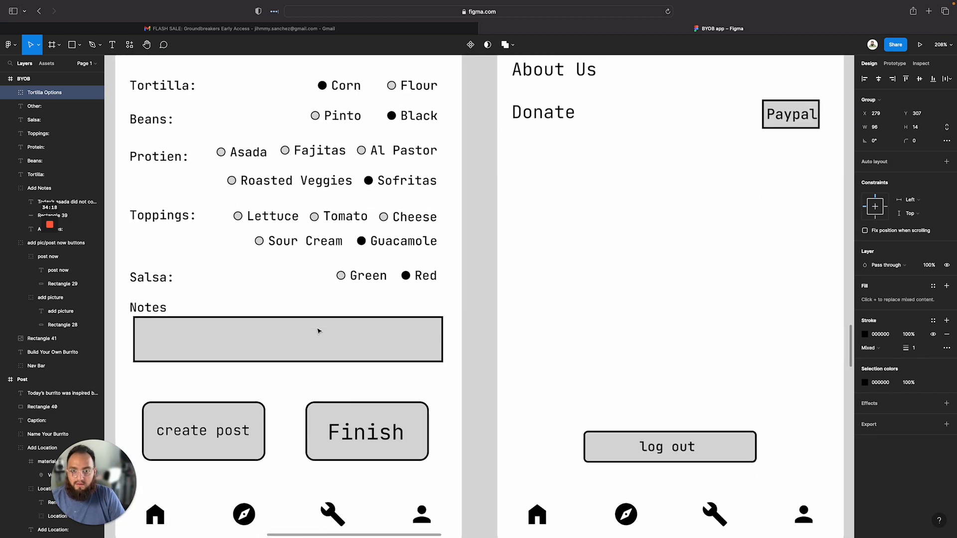
pyautogui.scroll(-12, 319, 331)
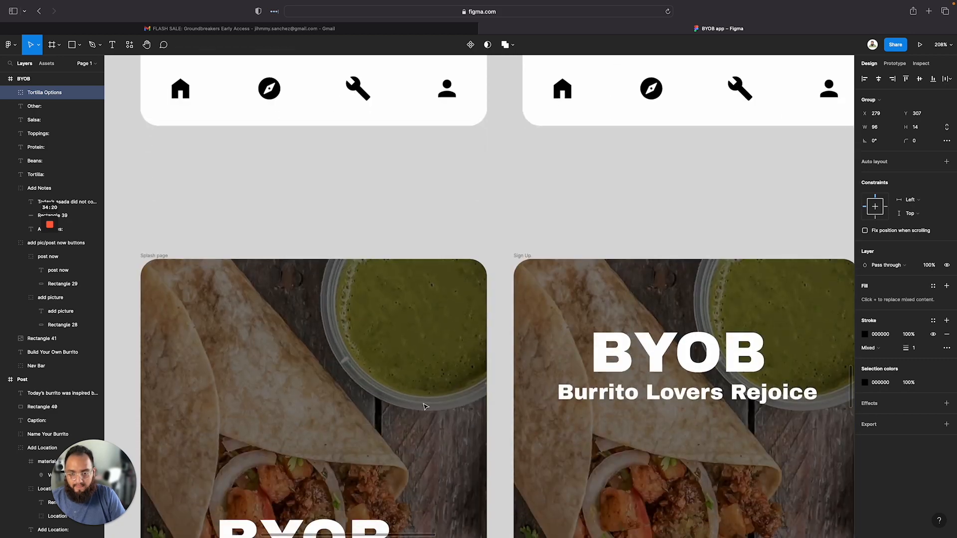
pyautogui.scroll(-20, 425, 407)
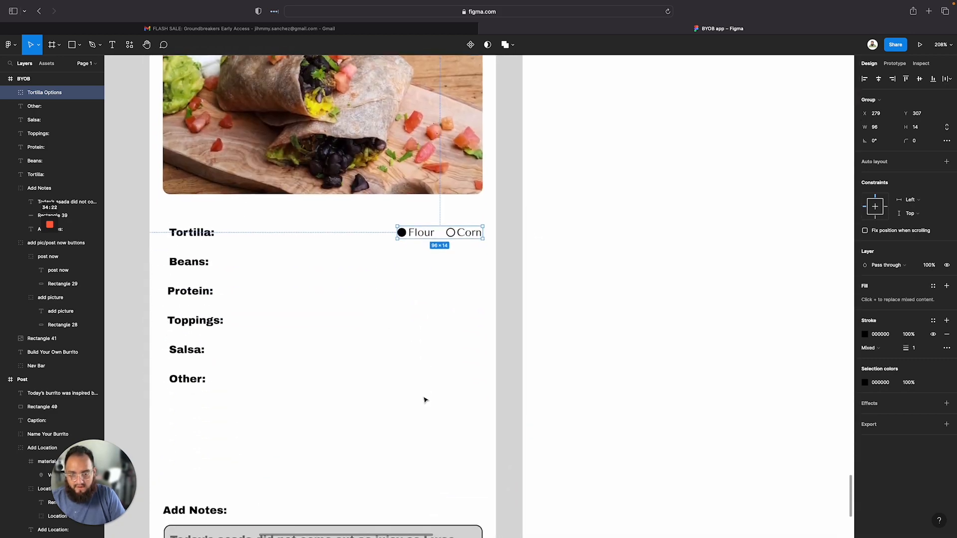
pyautogui.press('alt')
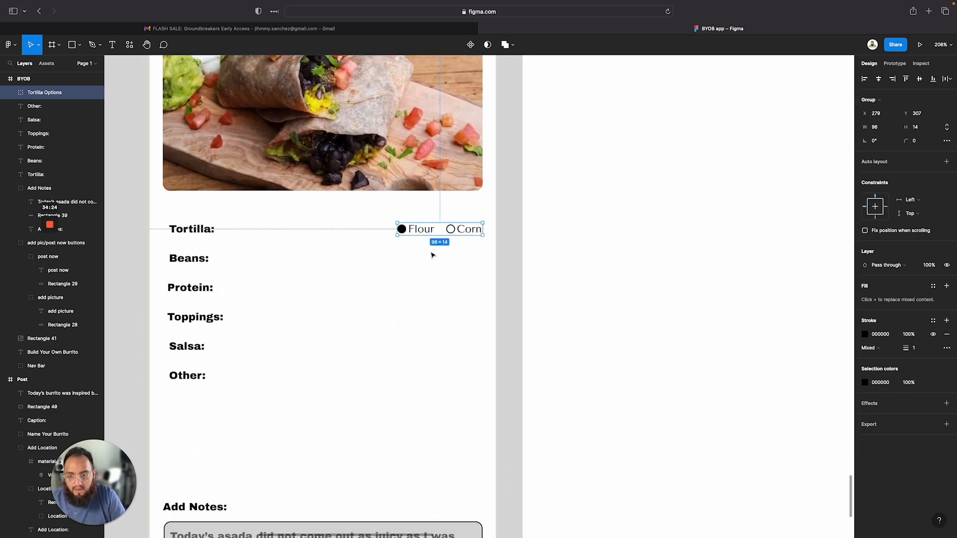
pyautogui.moveTo(432, 232); pyautogui.dragTo(433, 263)
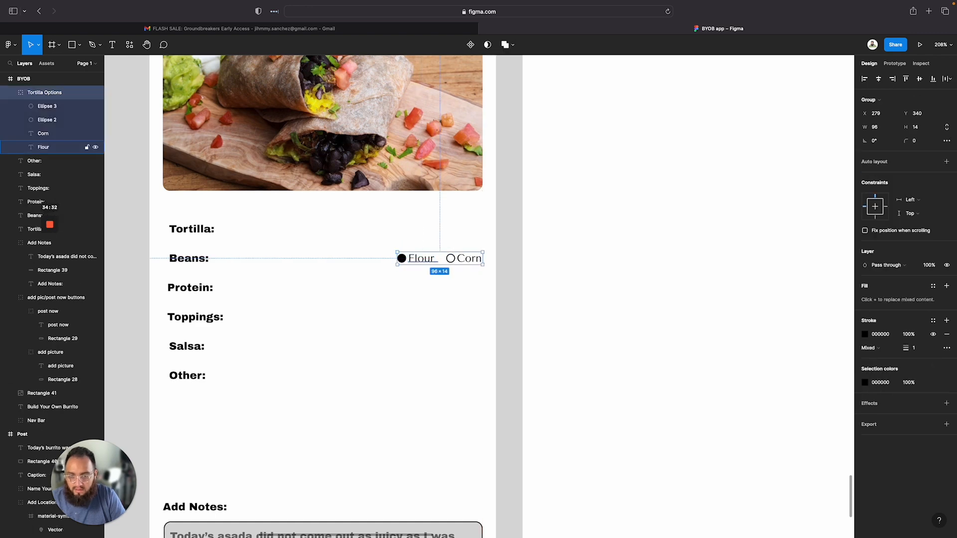
pyautogui.hotkey('ctrl', 'z')
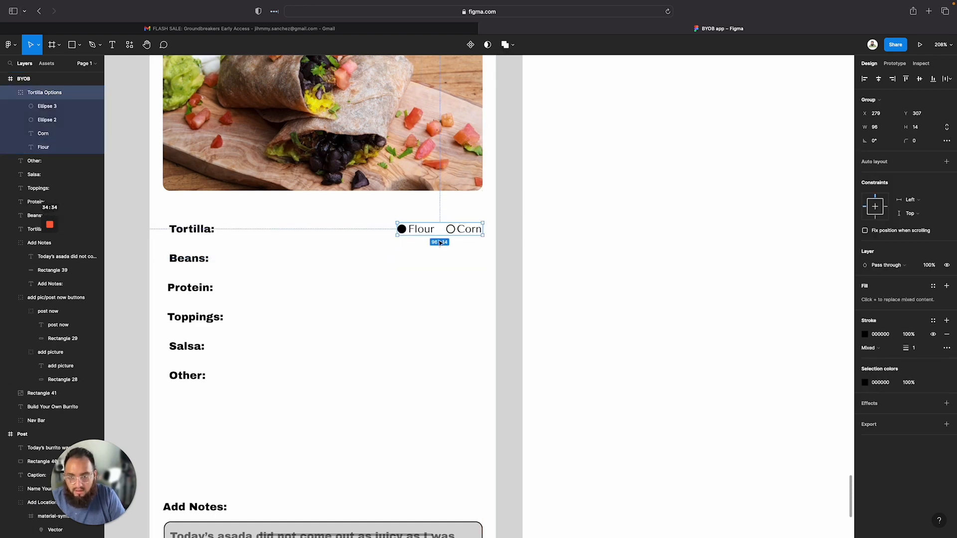
# Duplicate the Tortilla Options group onto the Beans: row and relabel its options Pinto and Black
pyautogui.keyDown('alt'); pyautogui.moveTo(439, 243); pyautogui.dragTo(440, 257); pyautogui.keyUp('alt')
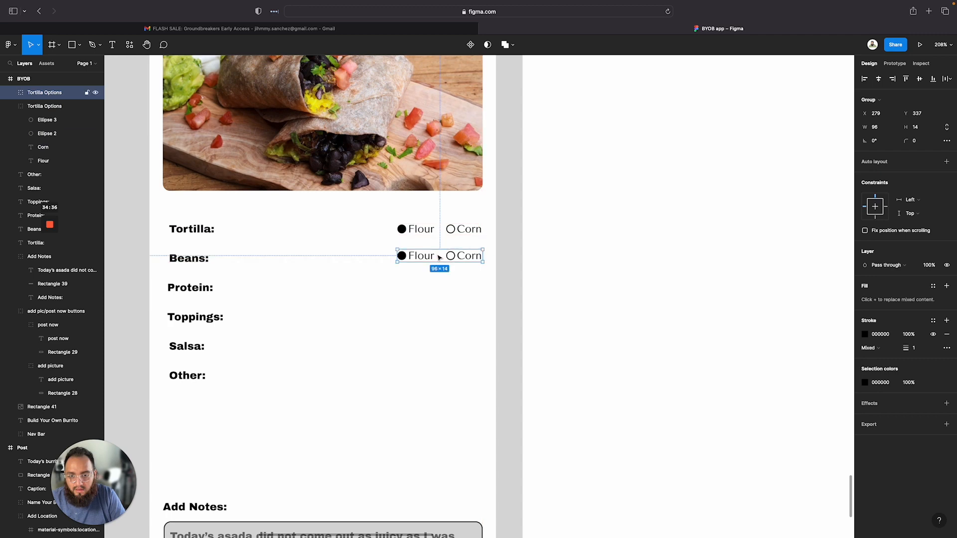
pyautogui.doubleClick(438, 257)
pyautogui.doubleClick(425, 257)
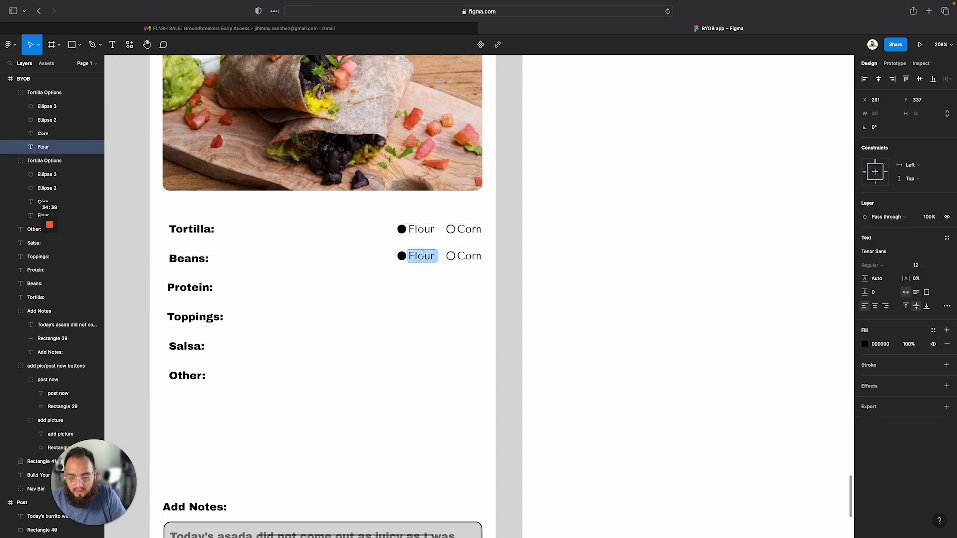
pyautogui.write('Pinto')
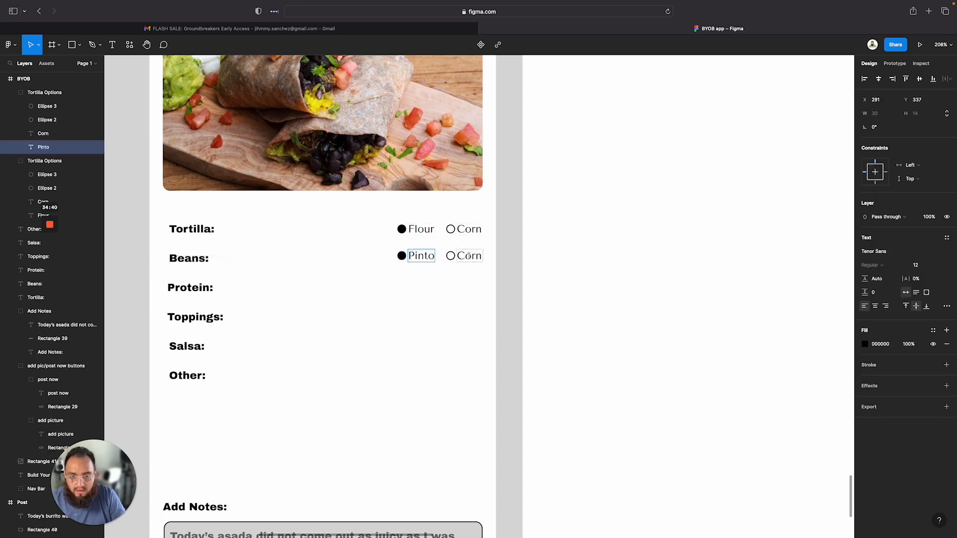
pyautogui.doubleClick(469, 256)
pyautogui.write('Black')
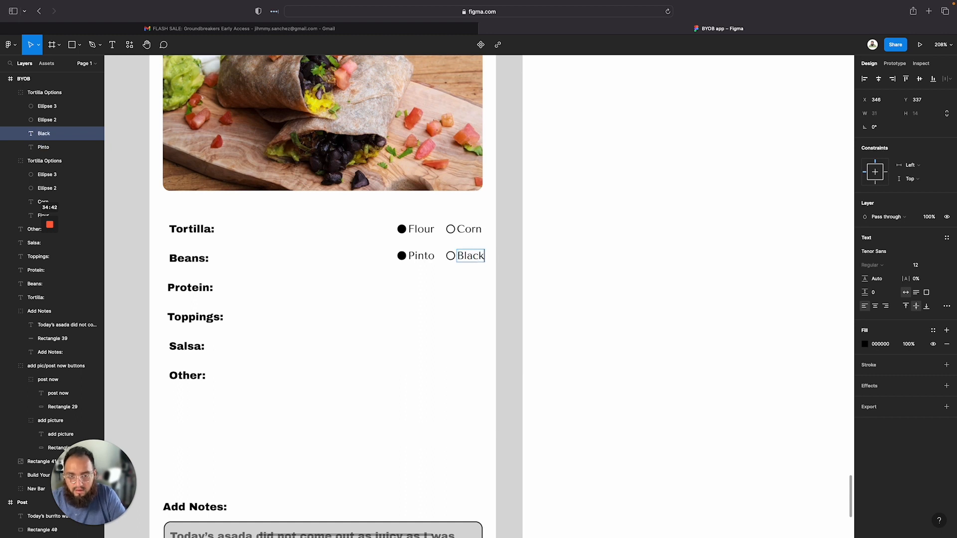
pyautogui.press('Escape')
pyautogui.click(449, 307)
pyautogui.click(423, 261)
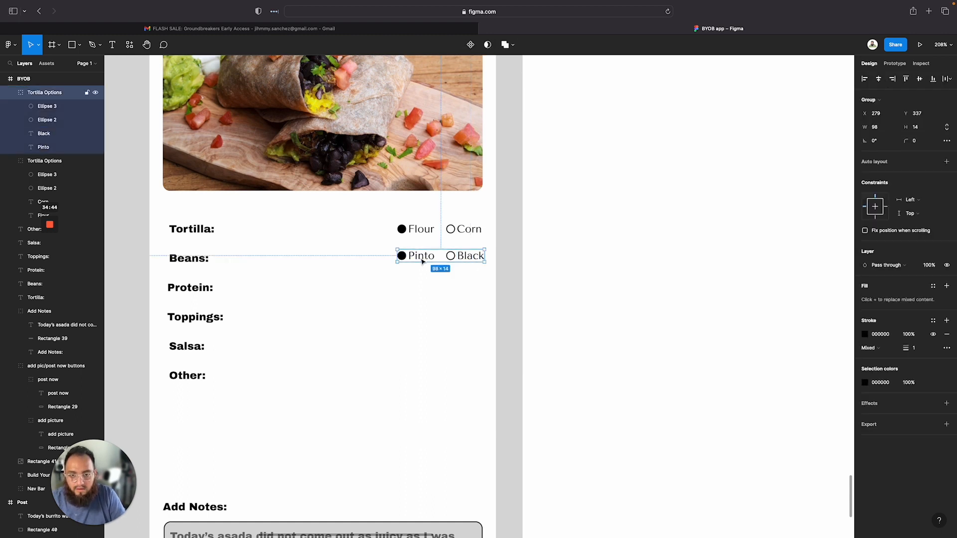
pyautogui.doubleClick(423, 261)
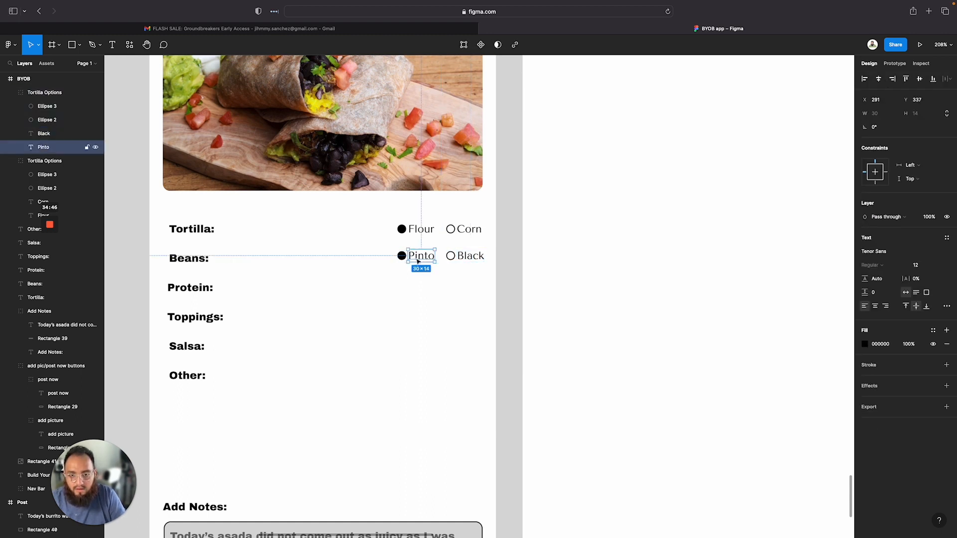
pyautogui.click(399, 268)
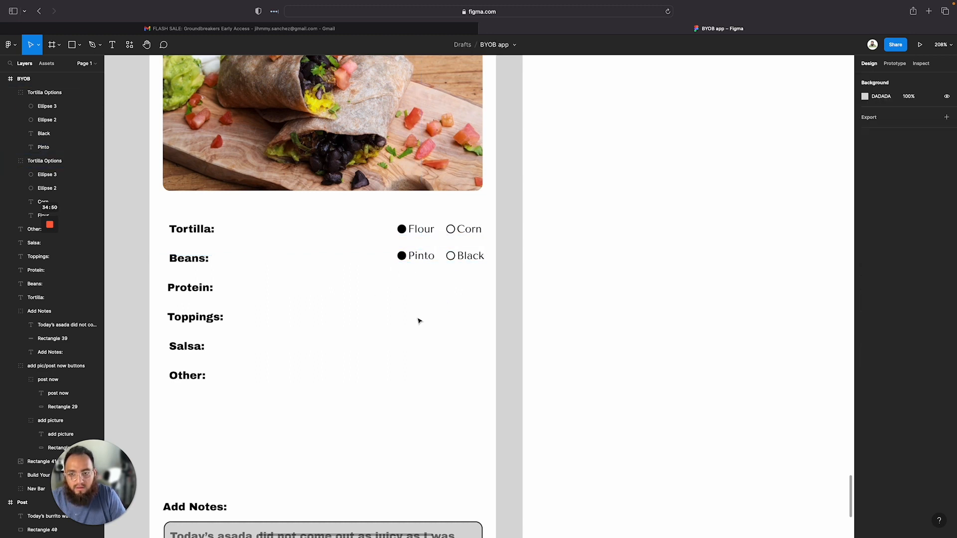
# Examine the ingredient options on the Build Your Own Burrito wireframe for reference
pyautogui.scroll(3, 419, 320)
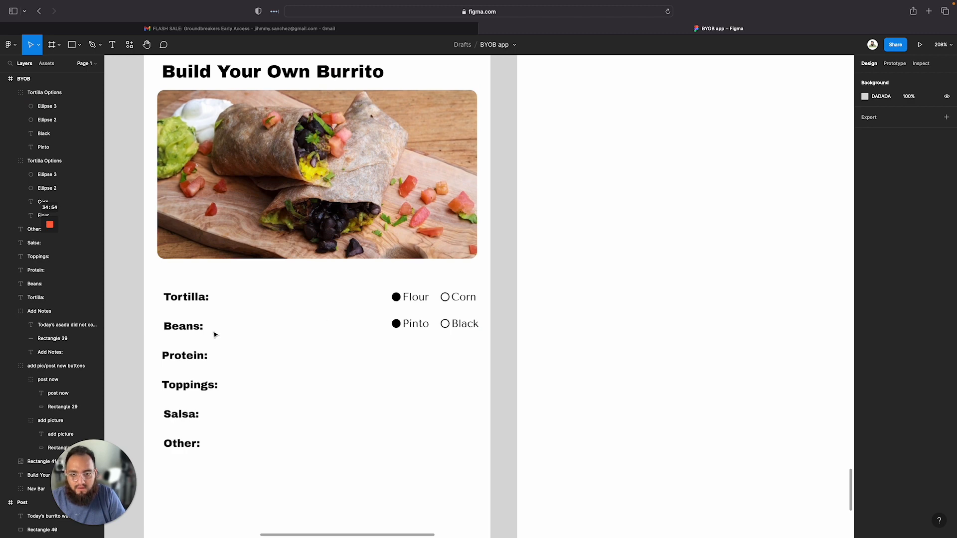
pyautogui.scroll(-1, 216, 335)
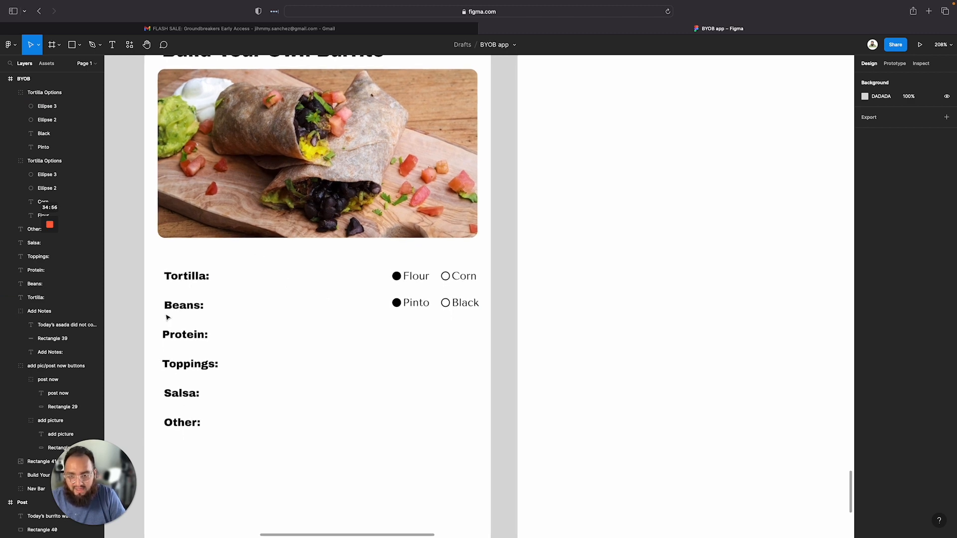
pyautogui.scroll(-8, 168, 317)
pyautogui.scroll(6, 397, 147)
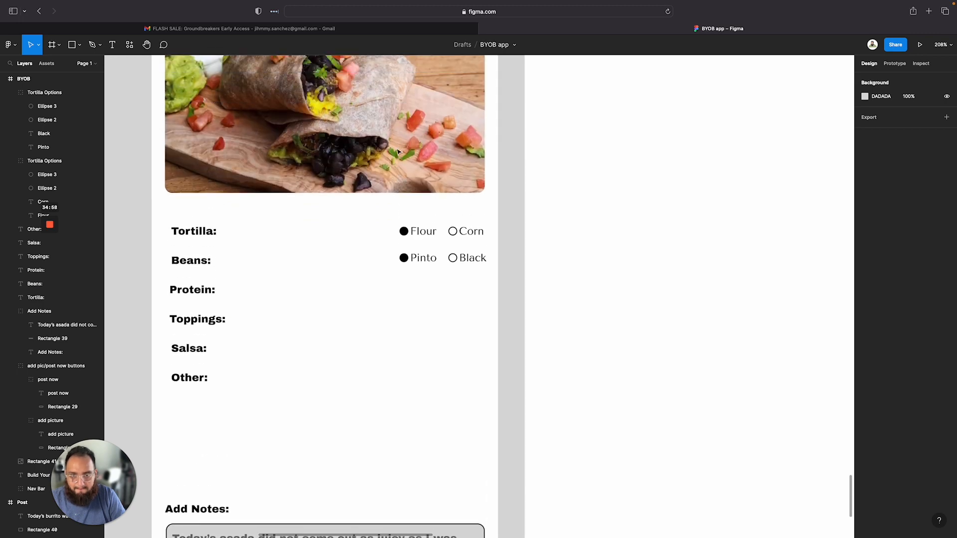
pyautogui.hscroll(5, 205, 334)
pyautogui.hscroll(-4, 218, 335)
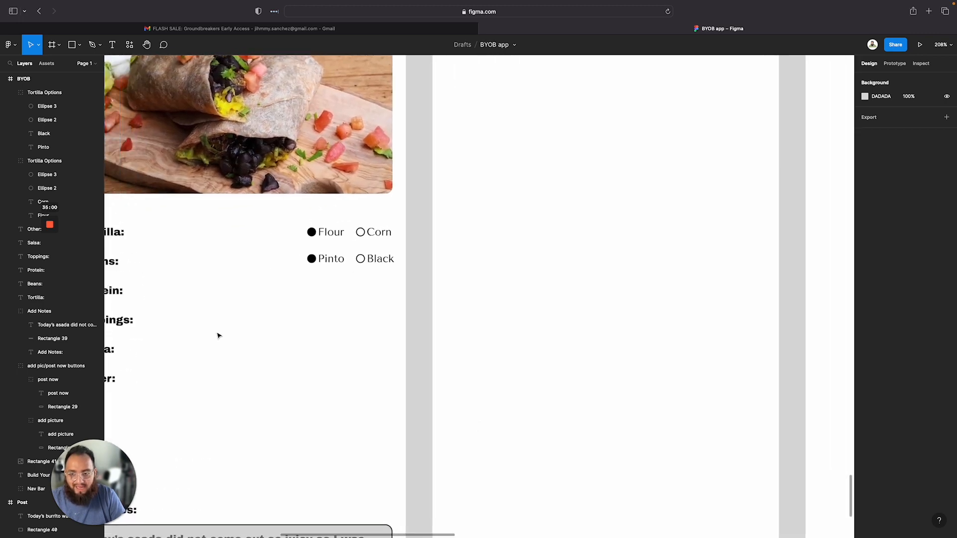
pyautogui.scroll(20, 294, 256)
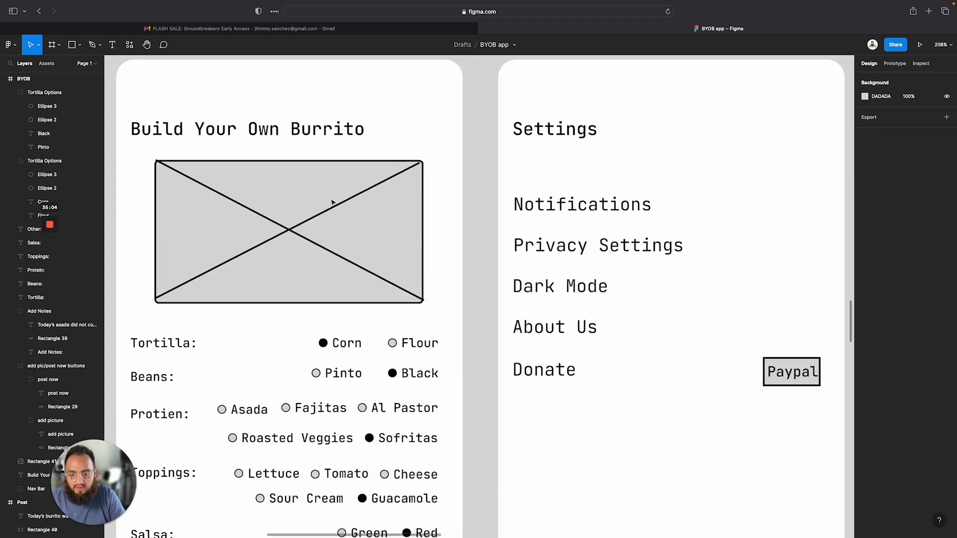
pyautogui.scroll(-12, 332, 202)
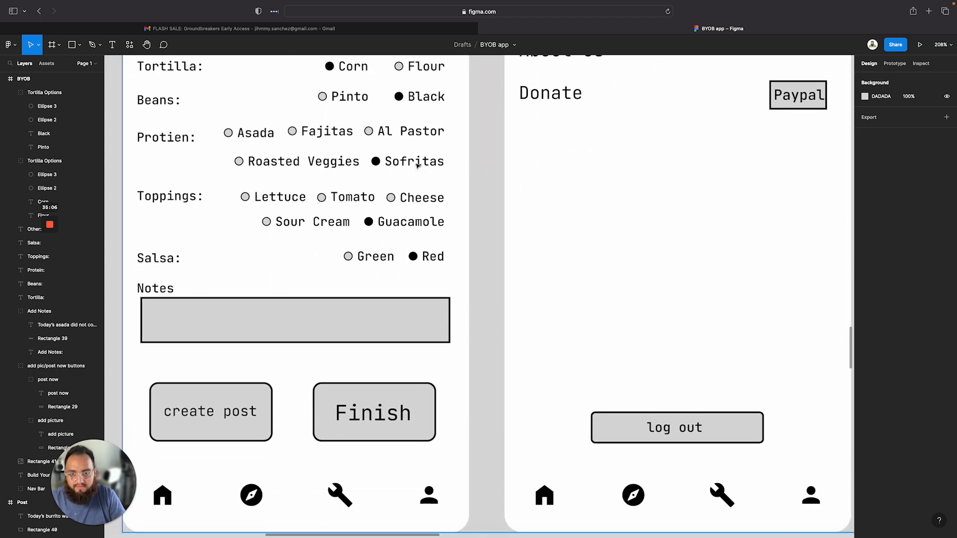
pyautogui.click(442, 149)
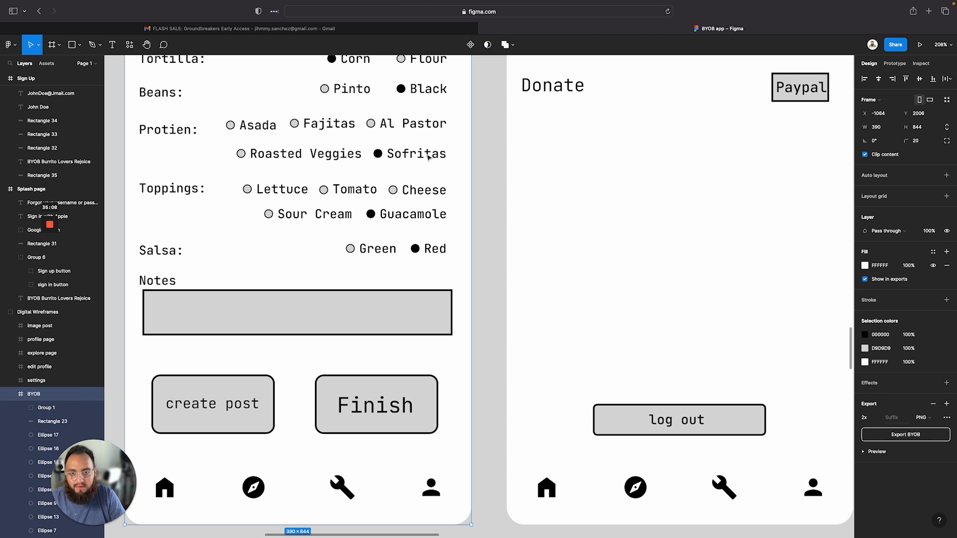
pyautogui.click(427, 158)
pyautogui.click(299, 152)
pyautogui.moveTo(477, 171); pyautogui.dragTo(229, 118)
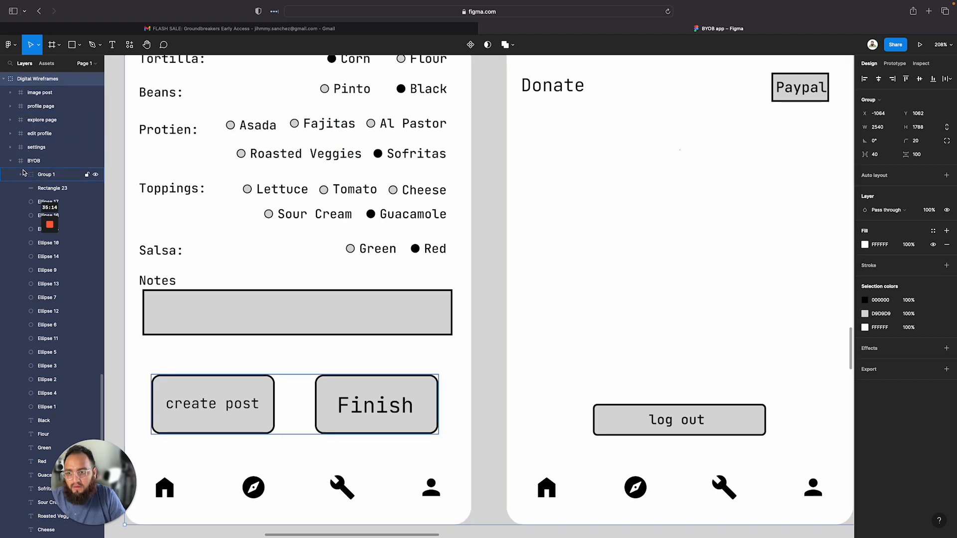
pyautogui.scroll(-2, 109, 356)
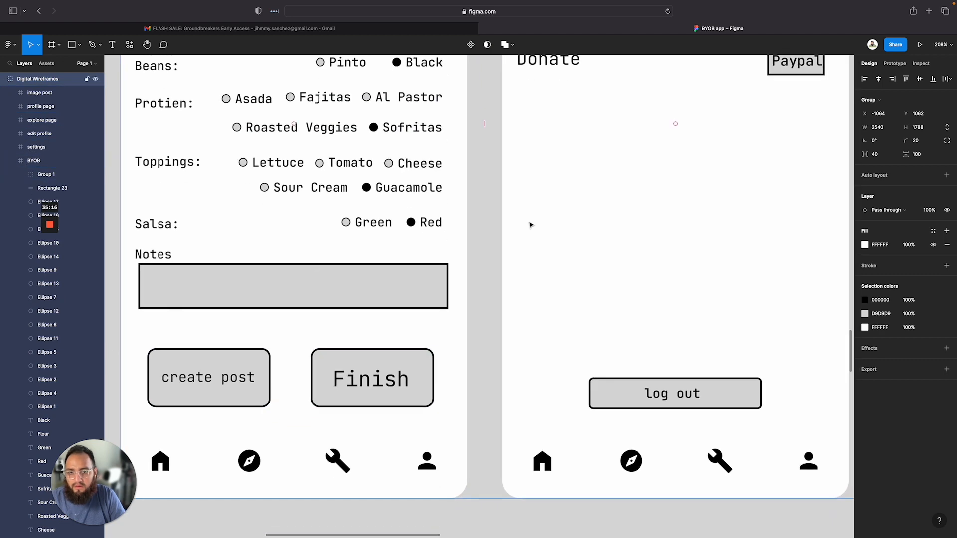
pyautogui.scroll(-5, 468, 233)
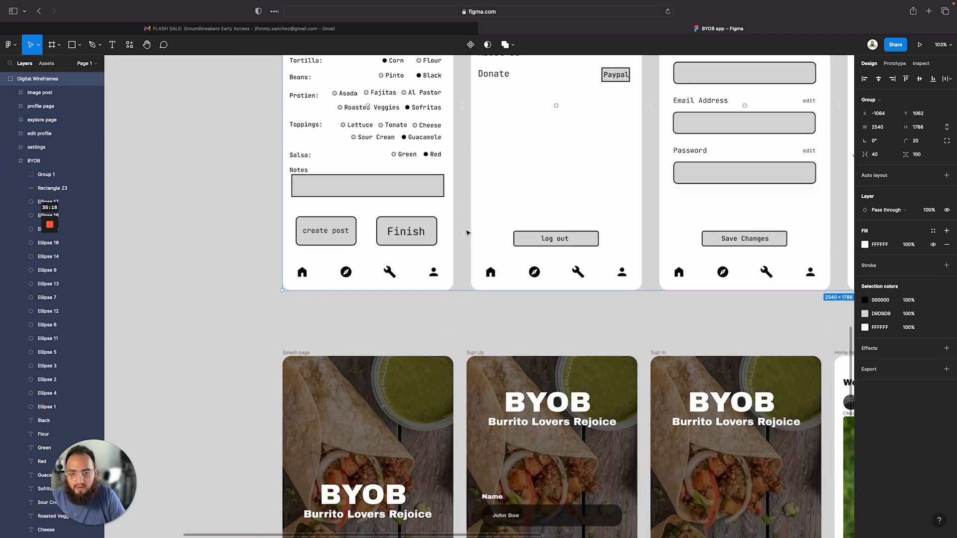
pyautogui.scroll(-12, 467, 233)
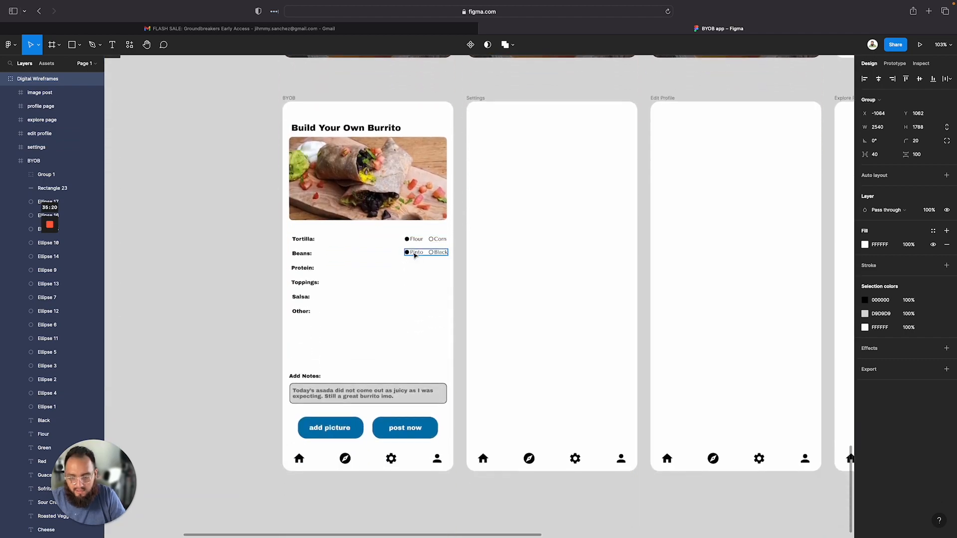
# Duplicate the Beans options group down onto the Protein: row
pyautogui.click(414, 255)
pyautogui.moveTo(414, 256); pyautogui.dragTo(399, 274)
pyautogui.press('super+z')
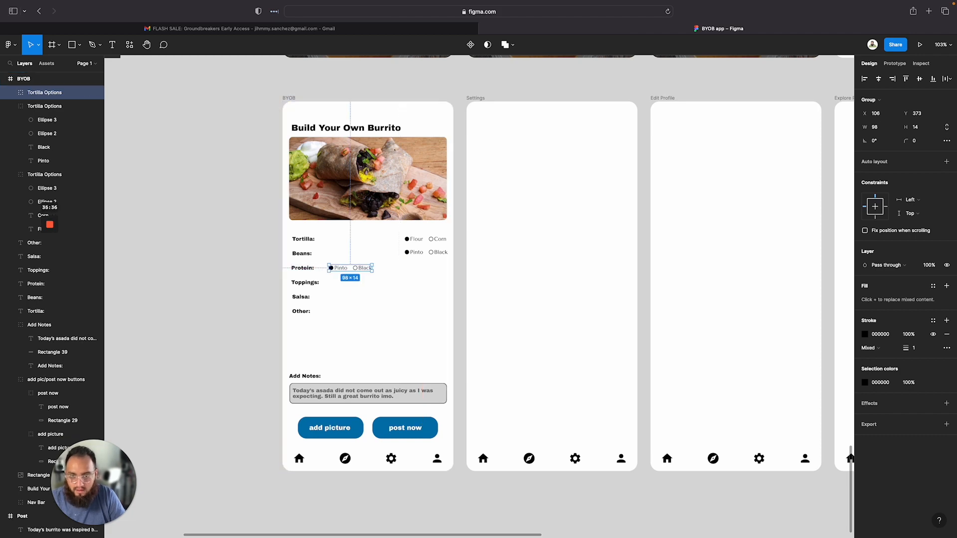
pyautogui.scroll(10, 344, 285)
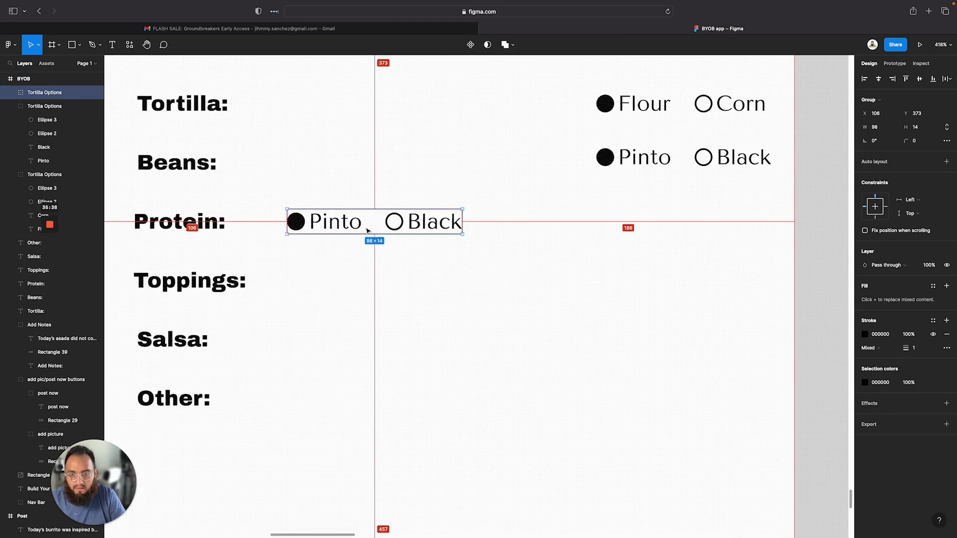
pyautogui.moveTo(367, 229); pyautogui.dragTo(565, 228)
pyautogui.press('super+z')
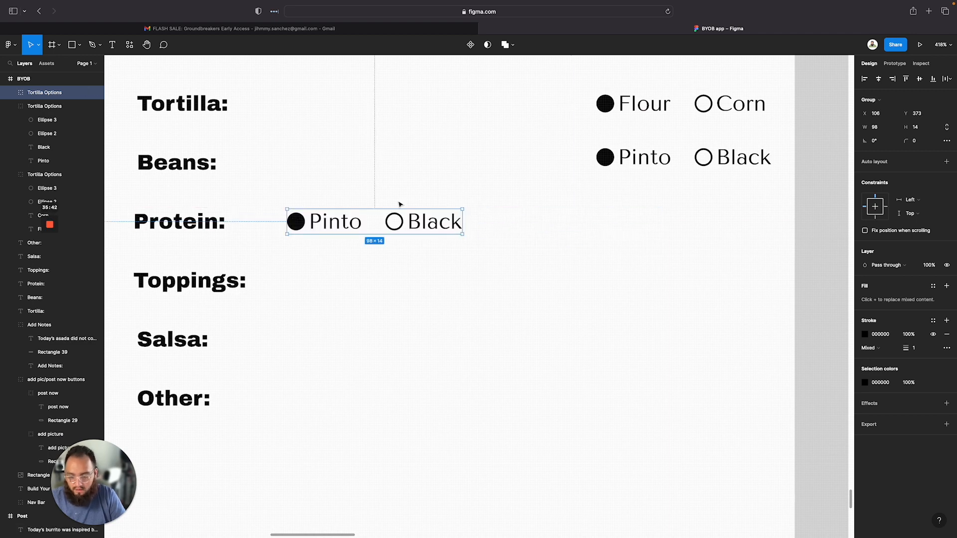
pyautogui.moveTo(370, 225); pyautogui.dragTo(567, 223)
pyautogui.press('super+z')
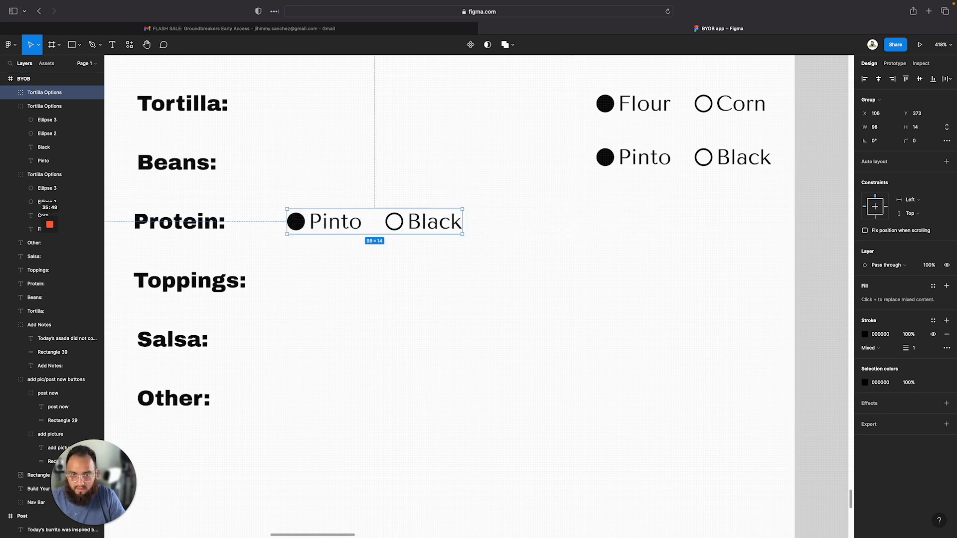
pyautogui.moveTo(388, 221); pyautogui.dragTo(576, 223)
pyautogui.press('super+z')
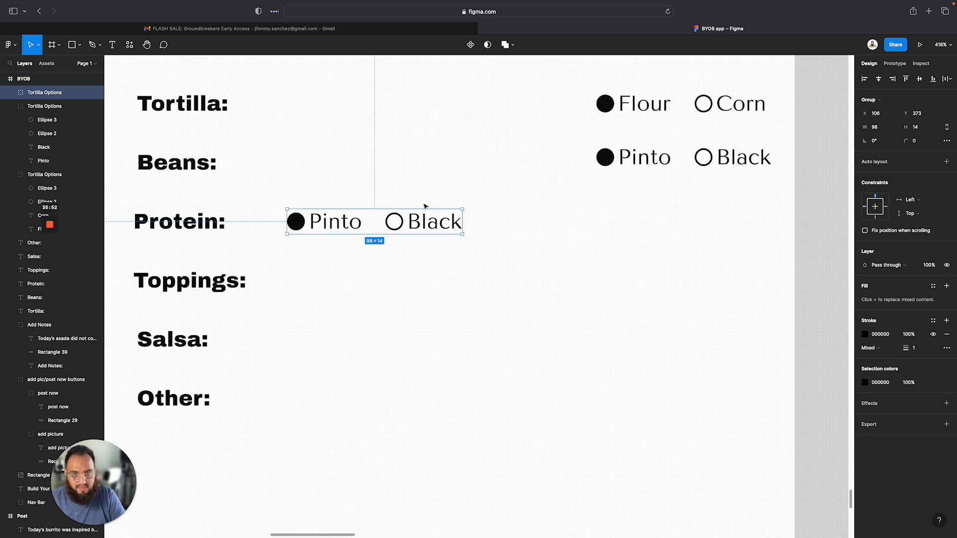
# Duplicate the Protein row's options group and place the copy further right on the same row
pyautogui.moveTo(377, 223); pyautogui.dragTo(573, 222)
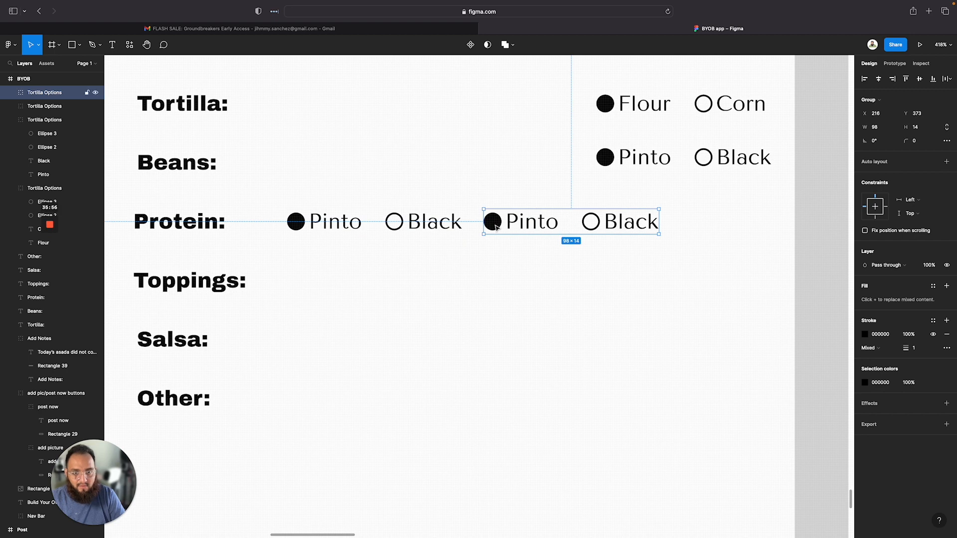
pyautogui.moveTo(501, 227); pyautogui.dragTo(495, 227)
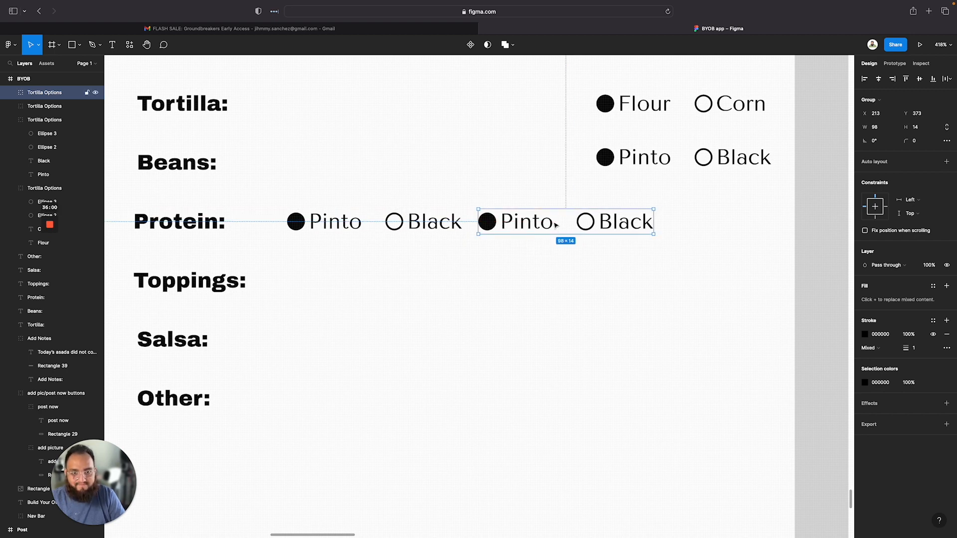
pyautogui.click(584, 255)
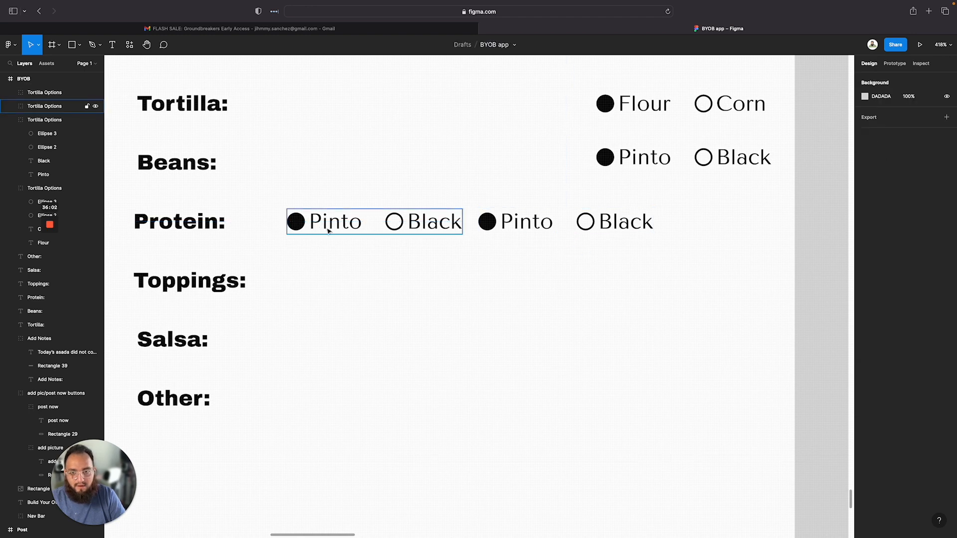
pyautogui.click(511, 219)
pyautogui.moveTo(511, 219); pyautogui.dragTo(570, 223)
pyautogui.click(351, 224)
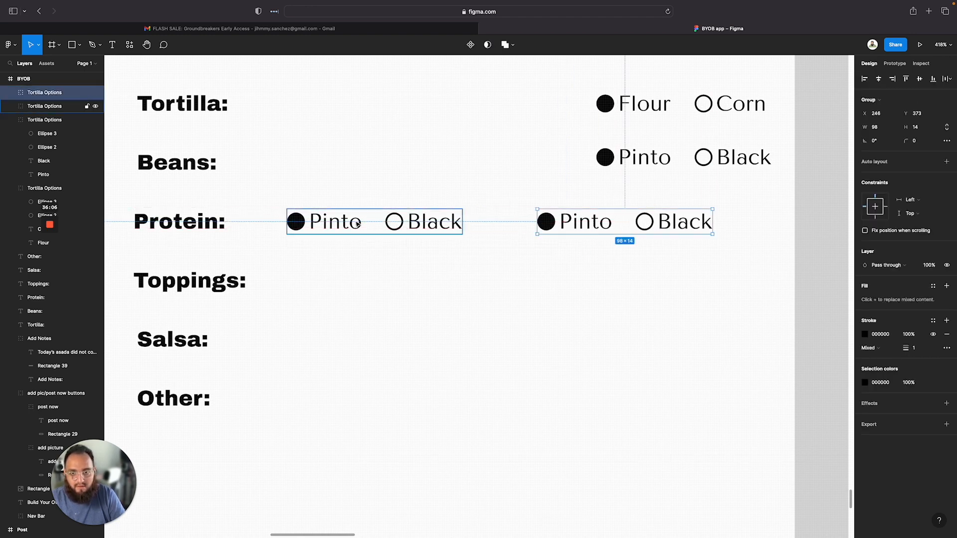
# Relabel the first option on the Protein row as Asada
pyautogui.doubleClick(338, 226)
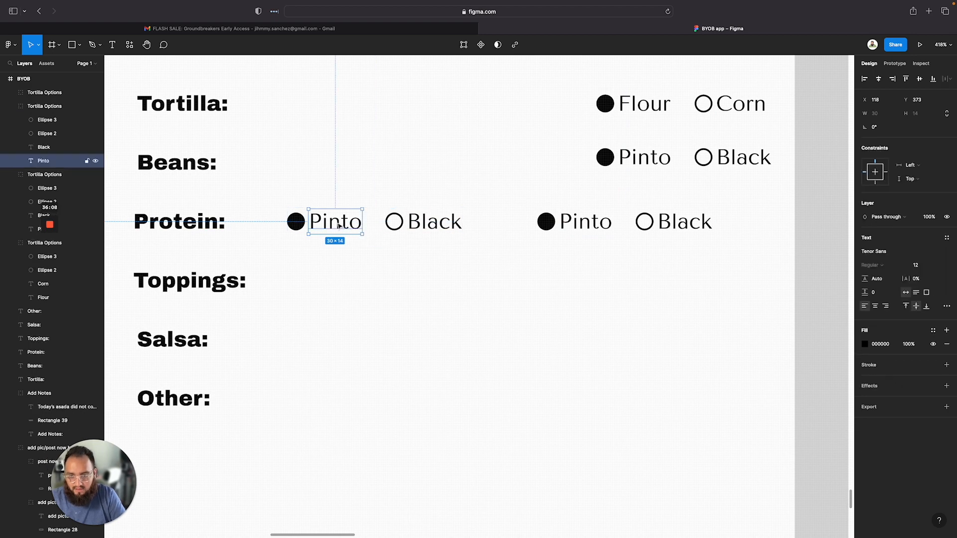
pyautogui.doubleClick(338, 226)
pyautogui.write('AsD')
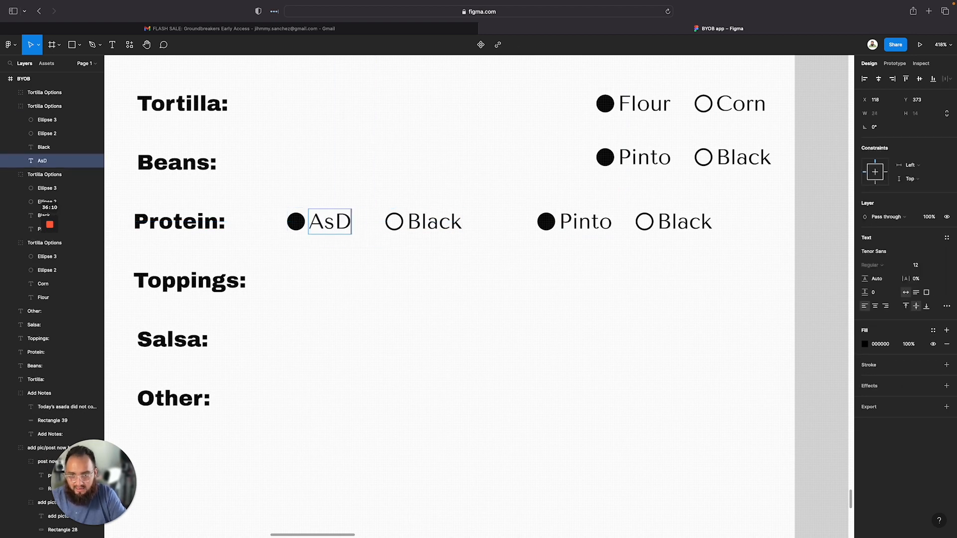
pyautogui.press('BackSpace')
pyautogui.write('A')
pyautogui.press('BackSpace')
pyautogui.write('a')
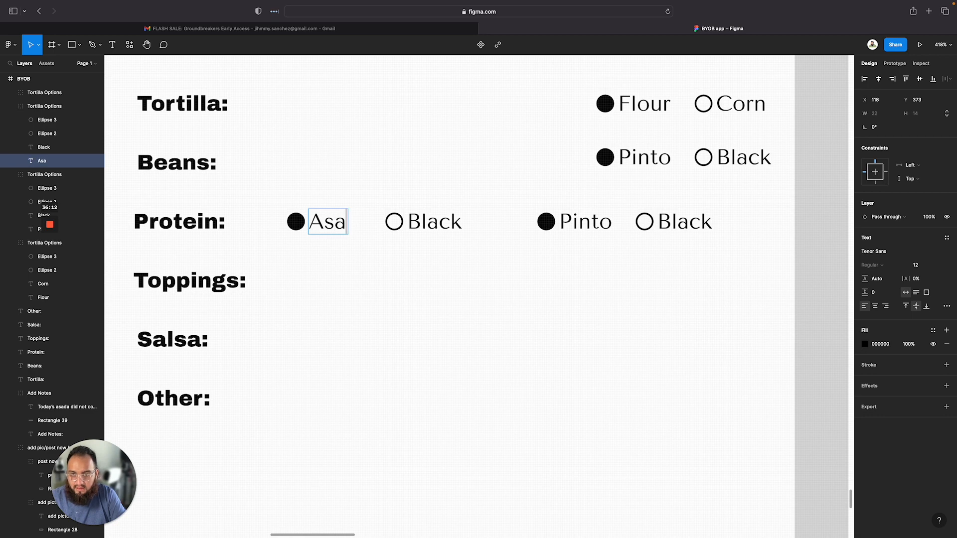
pyautogui.write('da')
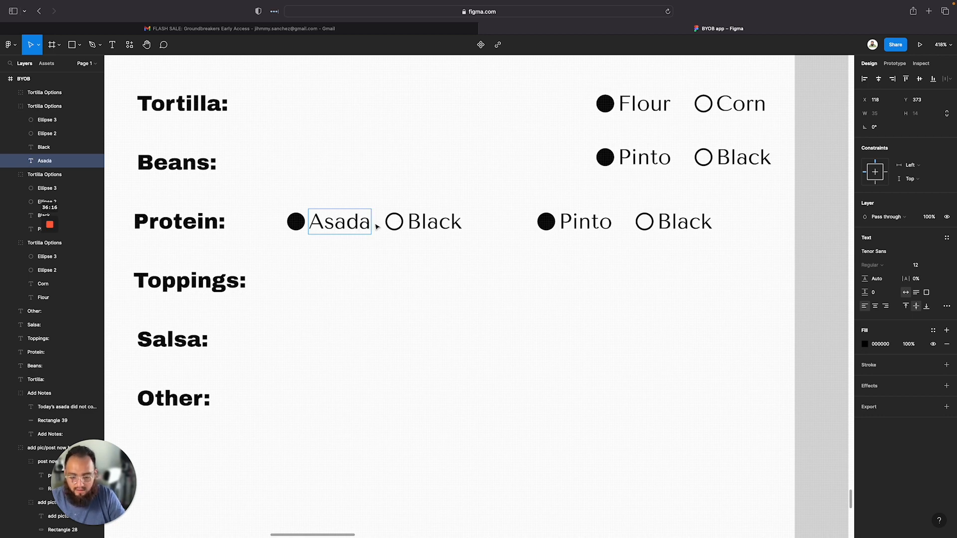
pyautogui.write('/St4a')
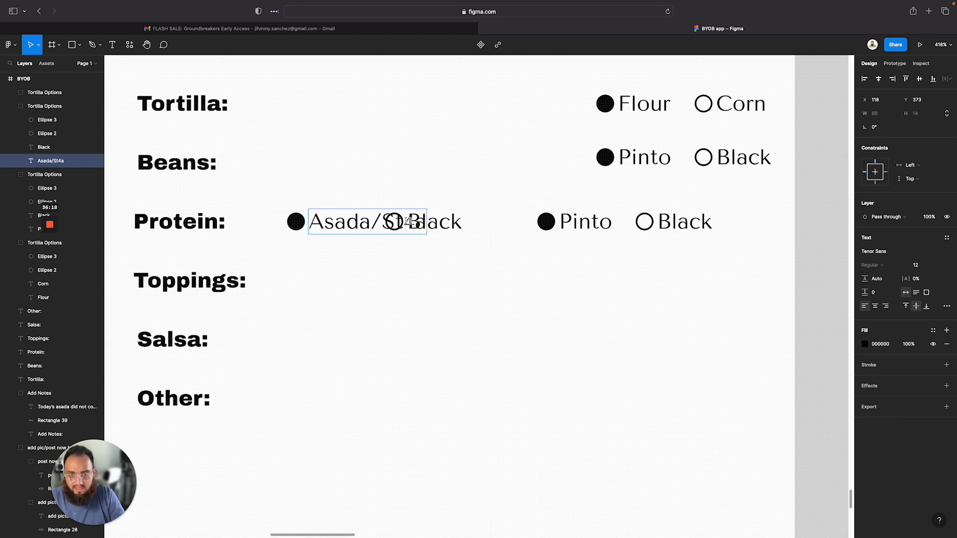
pyautogui.click(439, 224)
pyautogui.doubleClick(445, 226)
pyautogui.click(439, 222)
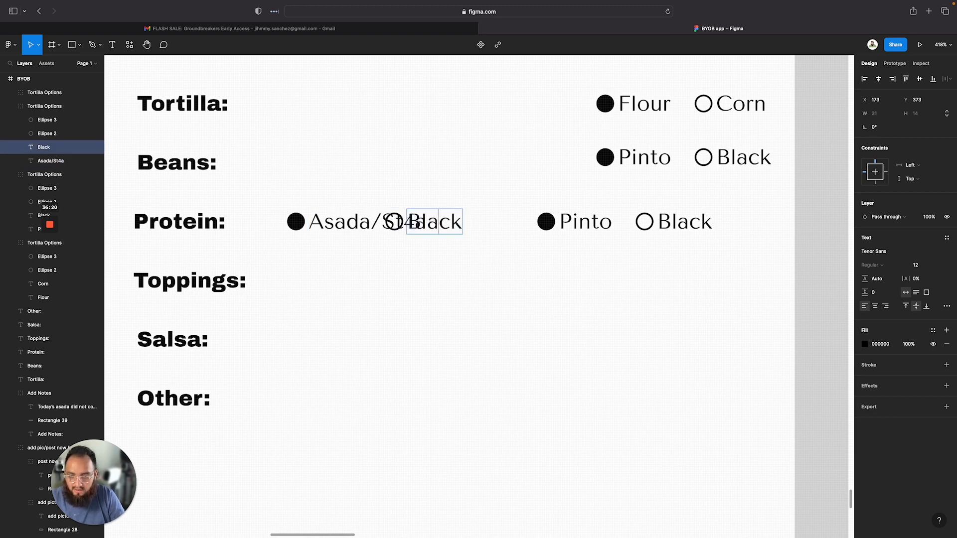
pyautogui.press('super+z')
pyautogui.press('super+z')
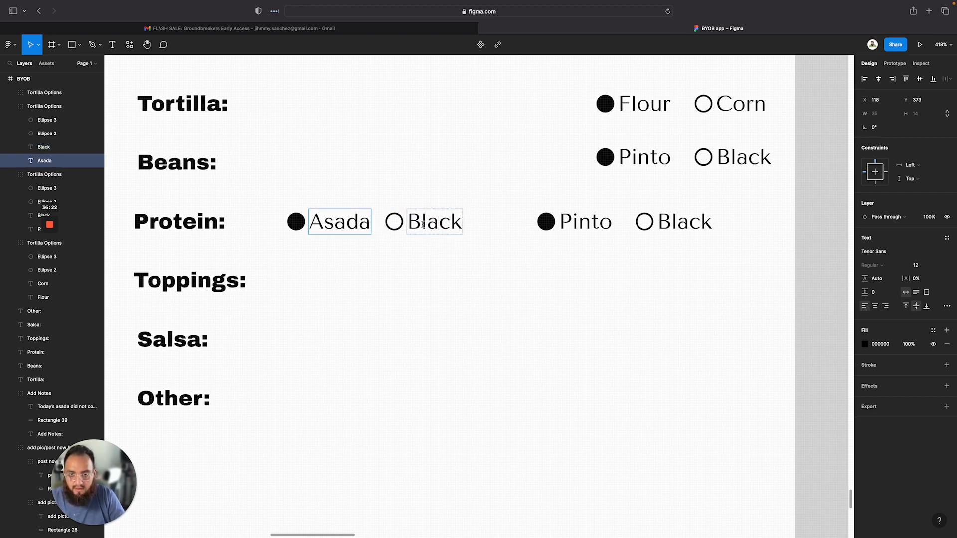
# Ungroup the first Protein options group and move its Black option down to the Toppings row
pyautogui.click(425, 230)
pyautogui.press('Escape')
pyautogui.moveTo(455, 253); pyautogui.dragTo(396, 214)
pyautogui.click(397, 224)
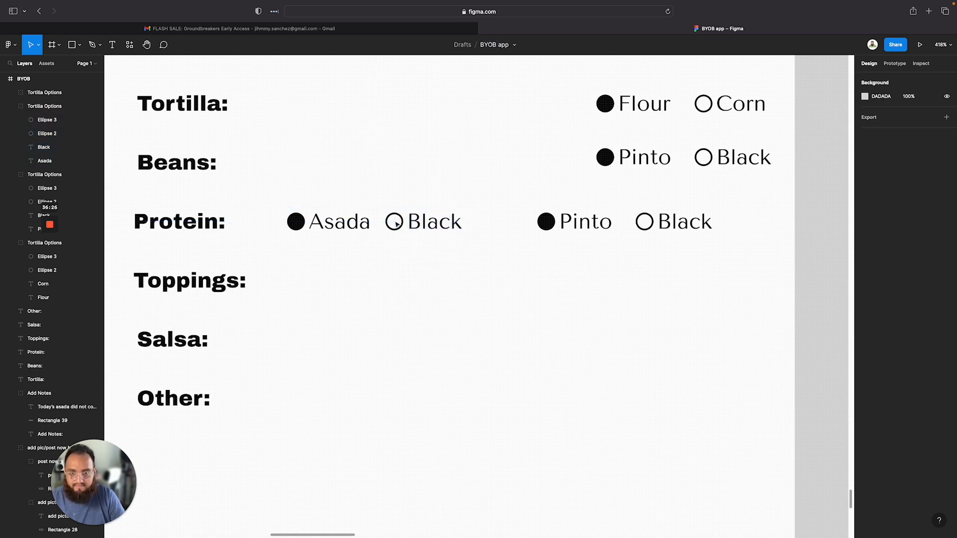
pyautogui.click(396, 225)
pyautogui.rightClick(369, 220)
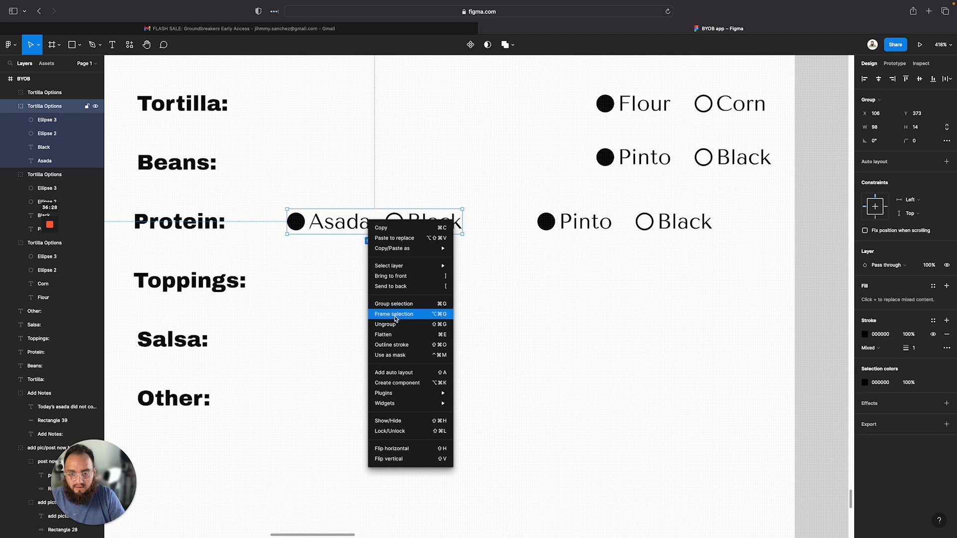
pyautogui.click(395, 324)
pyautogui.click(418, 280)
pyautogui.moveTo(436, 244); pyautogui.dragTo(505, 280)
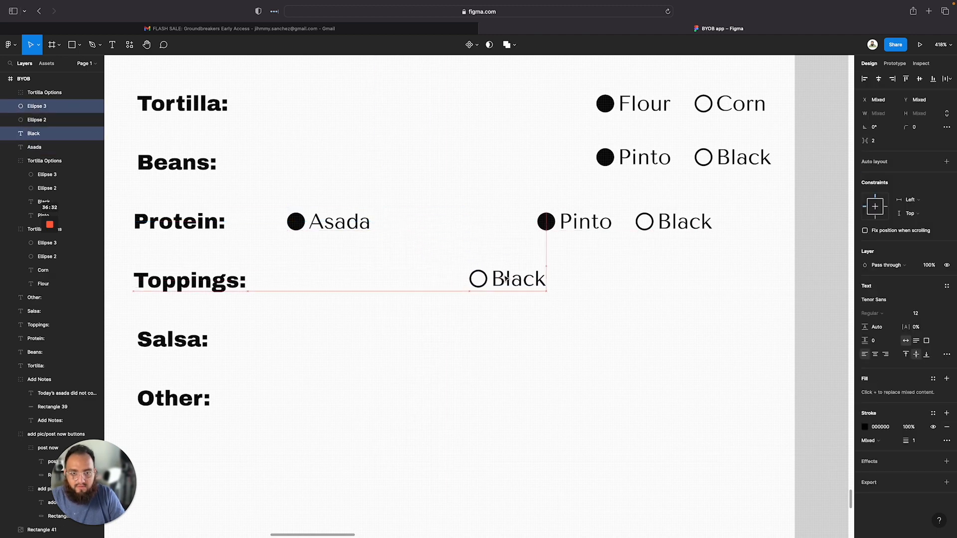
# Extend the first Protein label to Asada/Steak and delete the duplicated options group at the row's far end
pyautogui.click(356, 218)
pyautogui.click(360, 221)
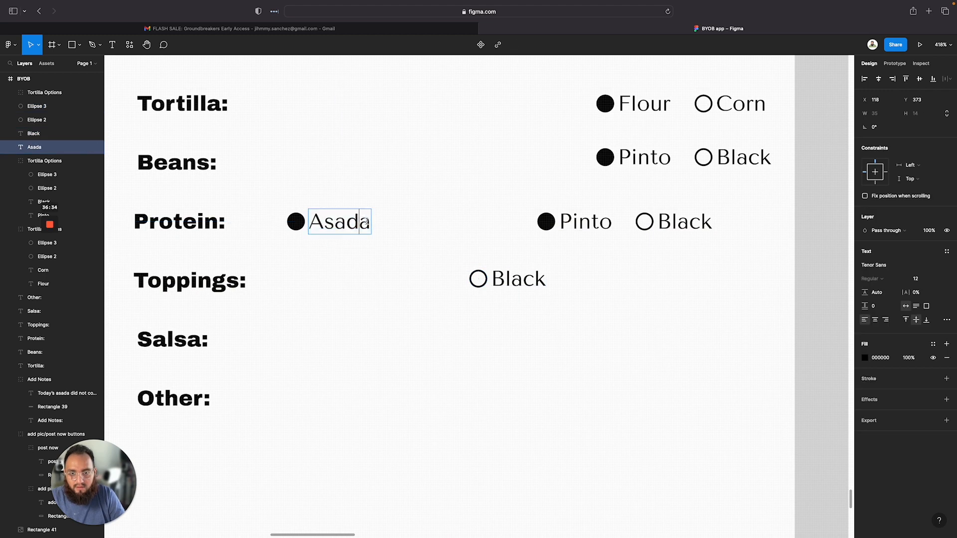
pyautogui.write('/Steak')
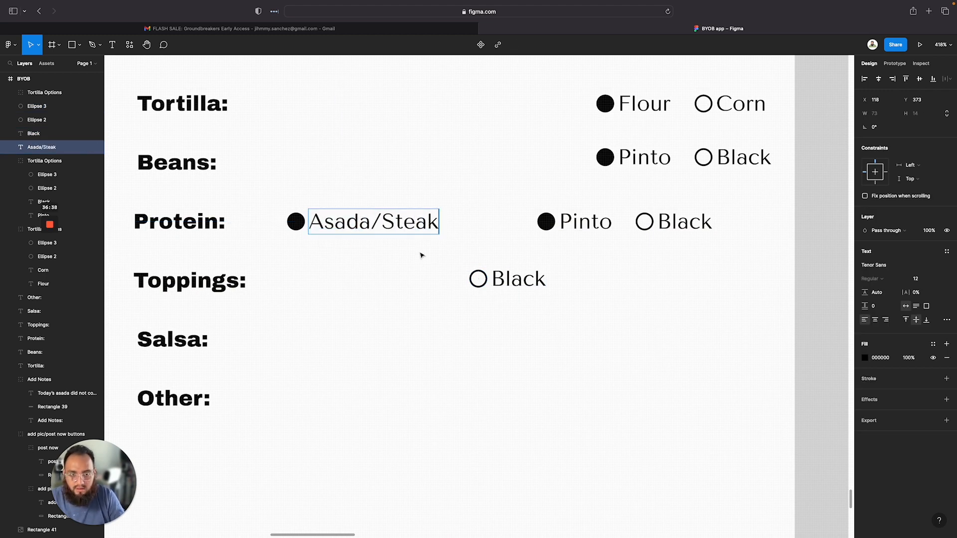
pyautogui.press('Escape')
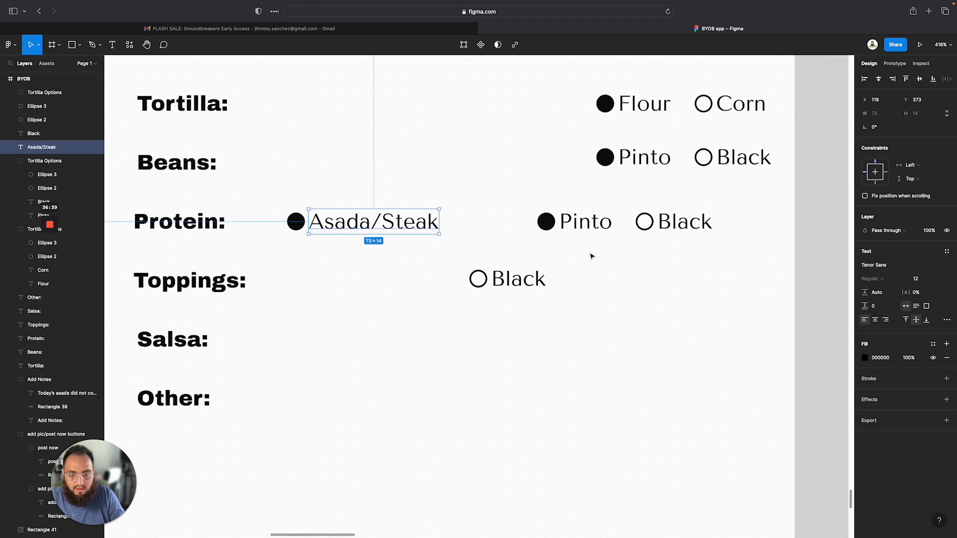
pyautogui.click(644, 220)
pyautogui.press('Delete')
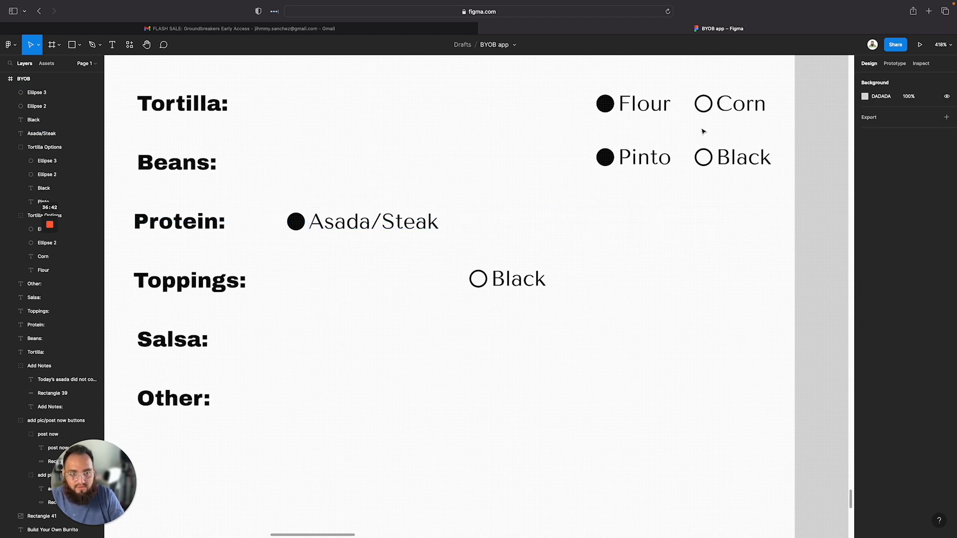
# Rename the Beans row's options group layer to Beans Options
pyautogui.click(634, 160)
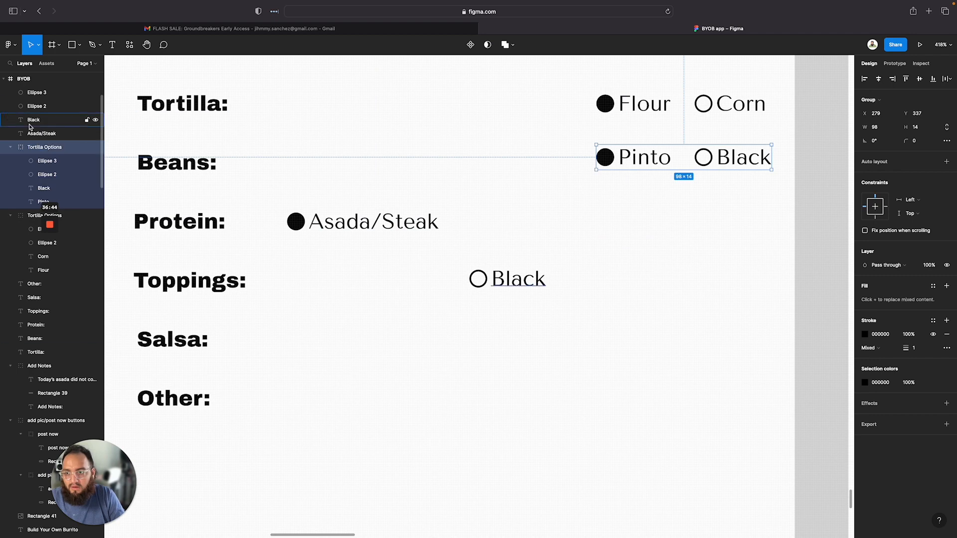
pyautogui.doubleClick(43, 152)
pyautogui.write('Beans')
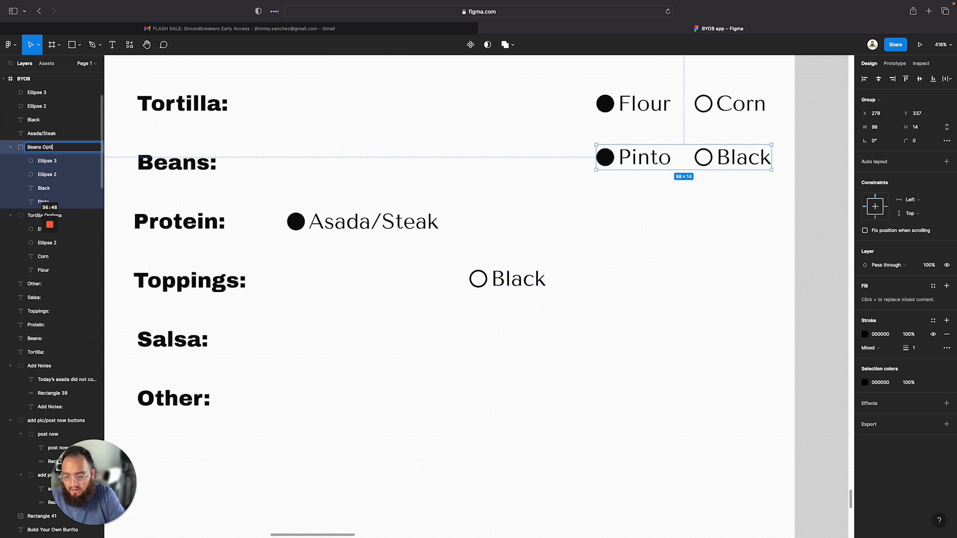
pyautogui.press('Return')
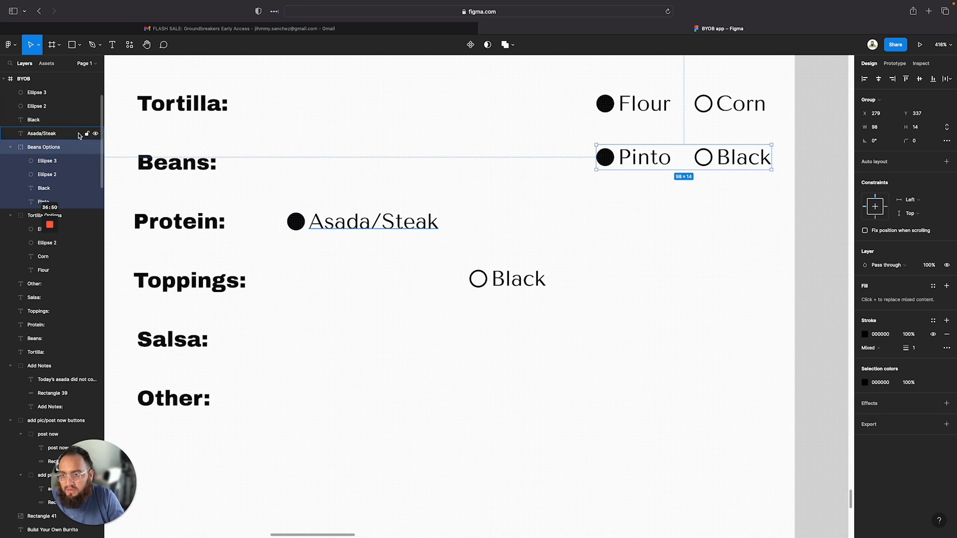
# Inspect the Protein option layers and collapse the Beans Options and Tortilla Options groups in the layer list
pyautogui.scroll(1, 33, 106)
pyautogui.scroll(3, 32, 106)
pyautogui.click(28, 144)
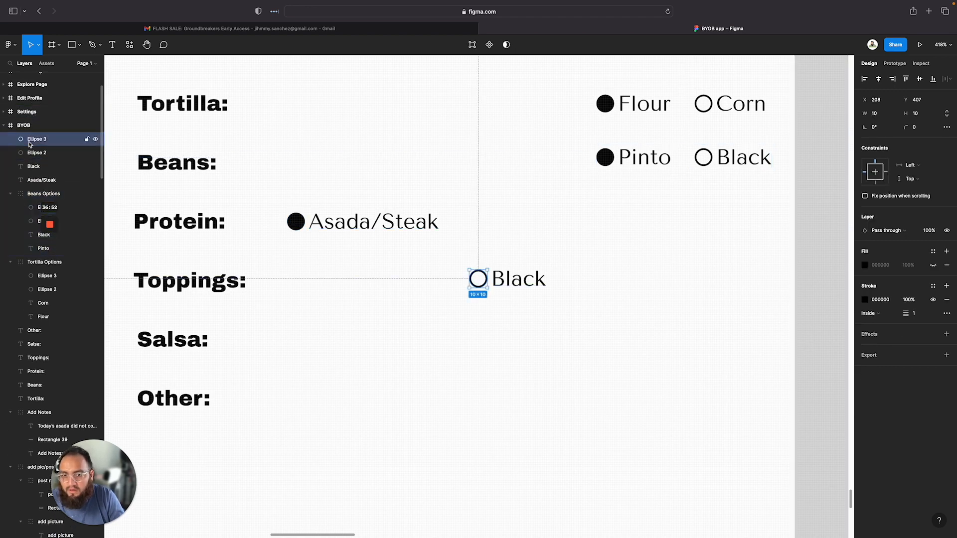
pyautogui.click(37, 154)
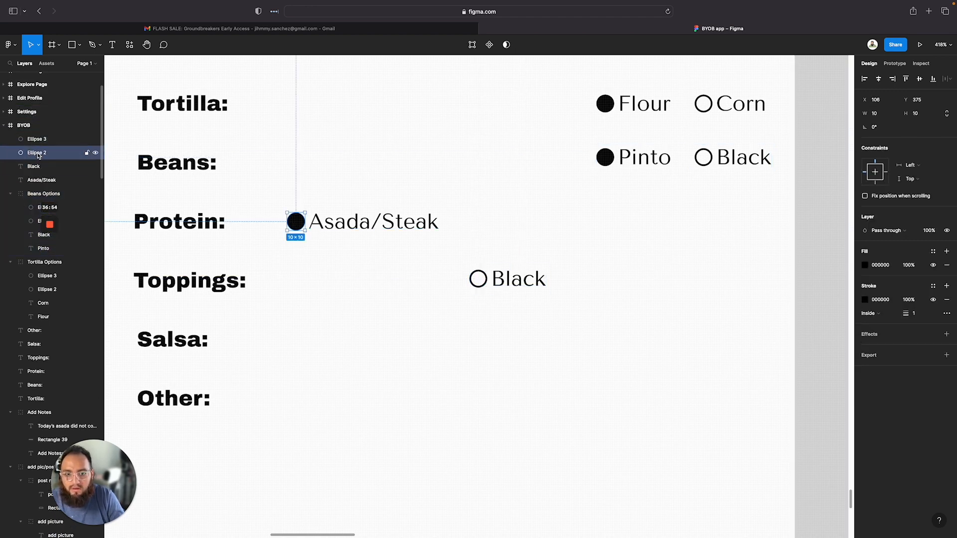
pyautogui.click(42, 142)
pyautogui.click(43, 194)
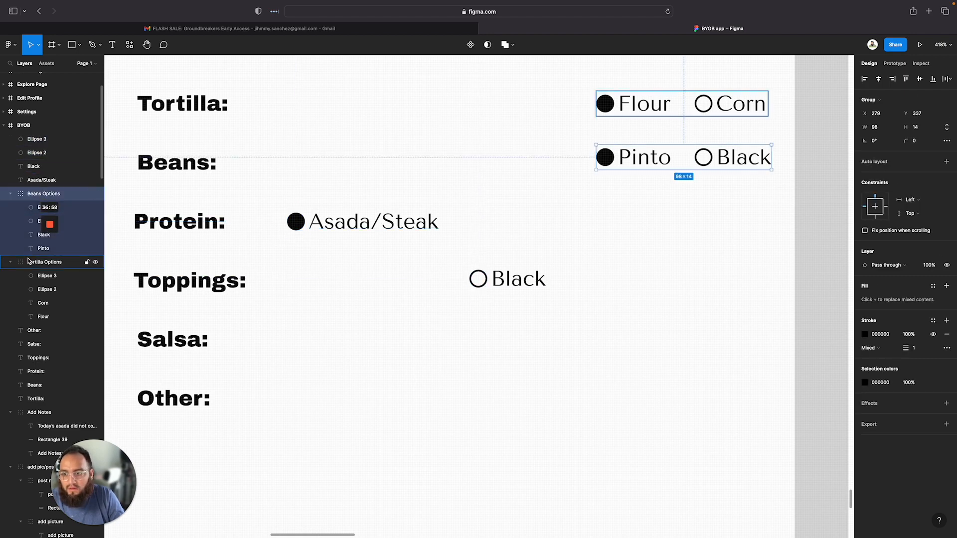
pyautogui.click(11, 262)
pyautogui.click(11, 193)
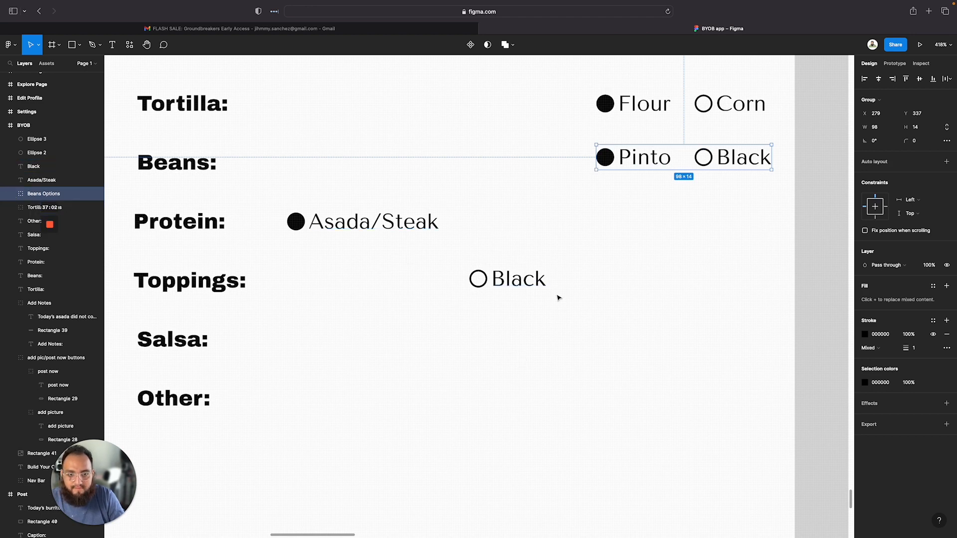
# Move the Black option back onto the Protein row beside Asada/Steak
pyautogui.moveTo(557, 296); pyautogui.dragTo(478, 225)
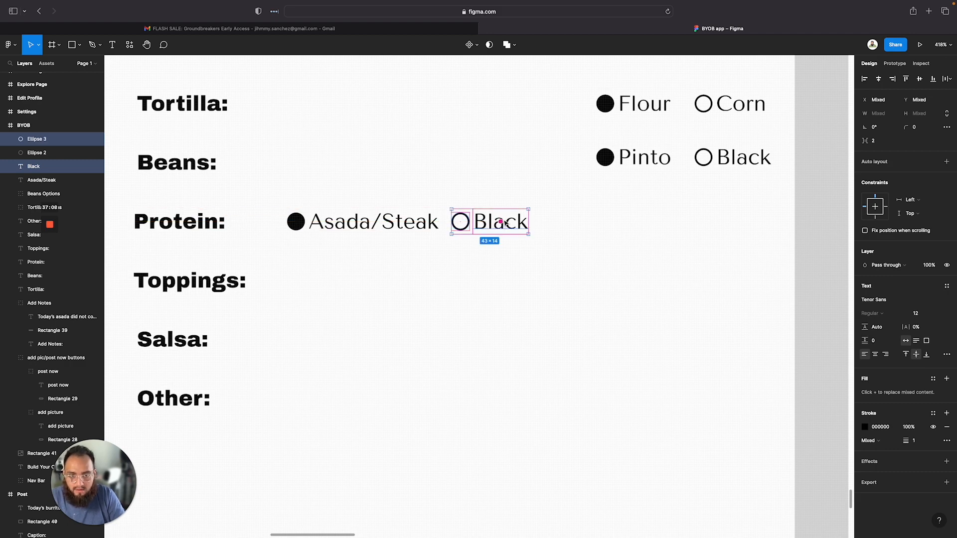
pyautogui.press('Escape')
pyautogui.press('l')
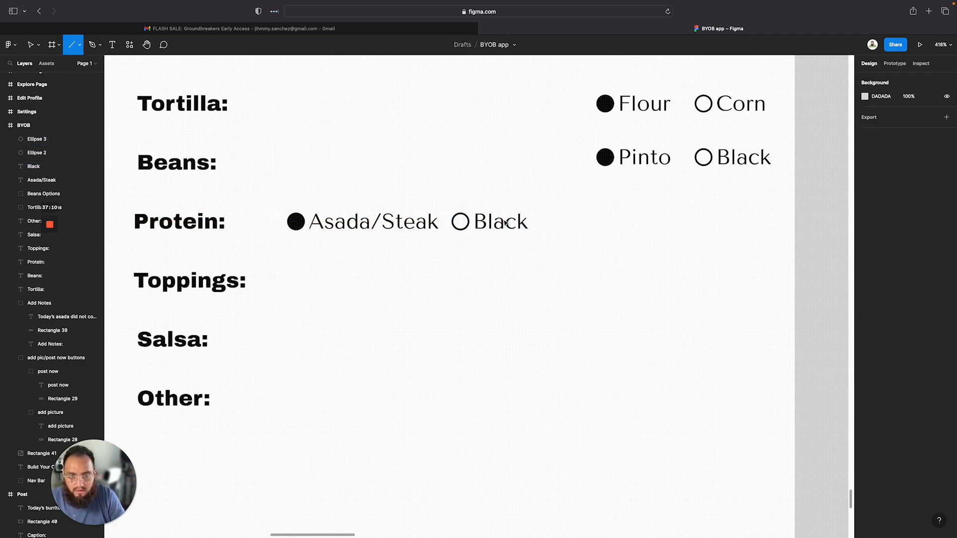
pyautogui.moveTo(518, 269); pyautogui.dragTo(517, 266)
pyautogui.moveTo(499, 232); pyautogui.dragTo(498, 220)
pyautogui.click(495, 276)
pyautogui.press('super+z')
pyautogui.press('super+z')
pyautogui.press('super+z')
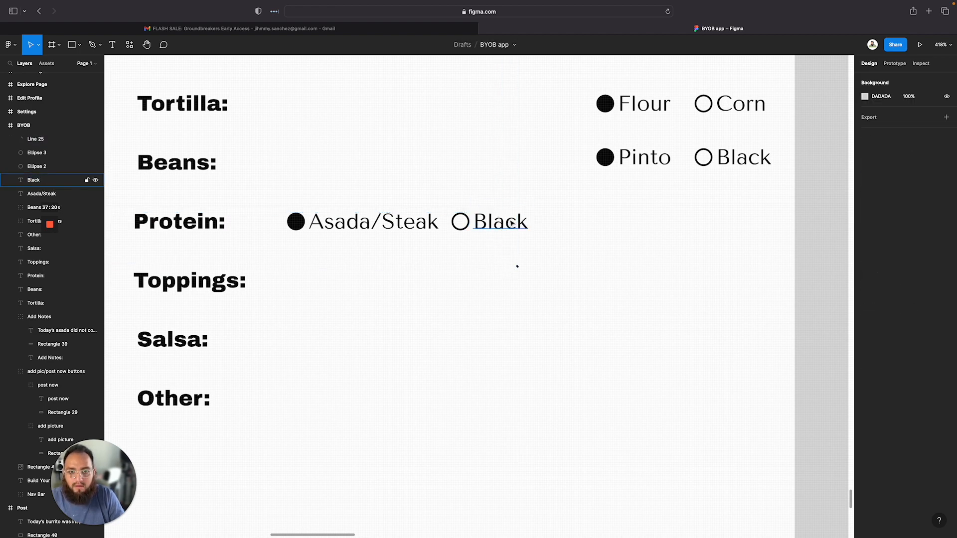
# Relabel the second Protein option as Pollo/Chicken
pyautogui.click(509, 221)
pyautogui.write('Pol')
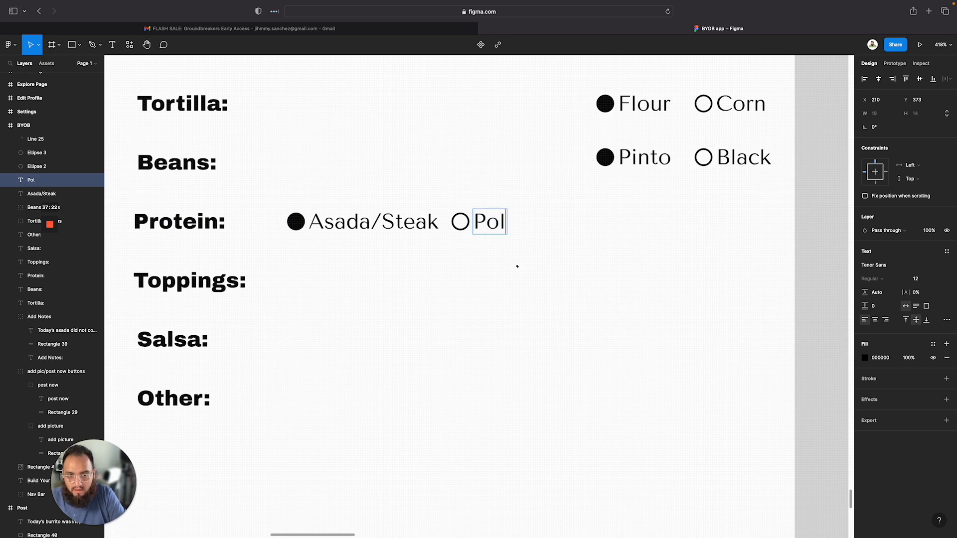
pyautogui.write('Chicken')
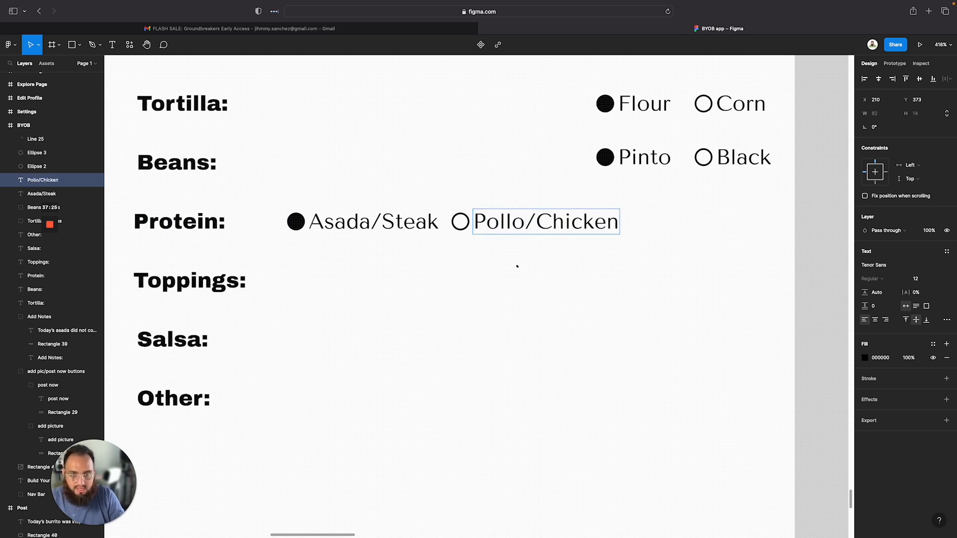
pyautogui.press('Escape')
pyautogui.click(562, 271)
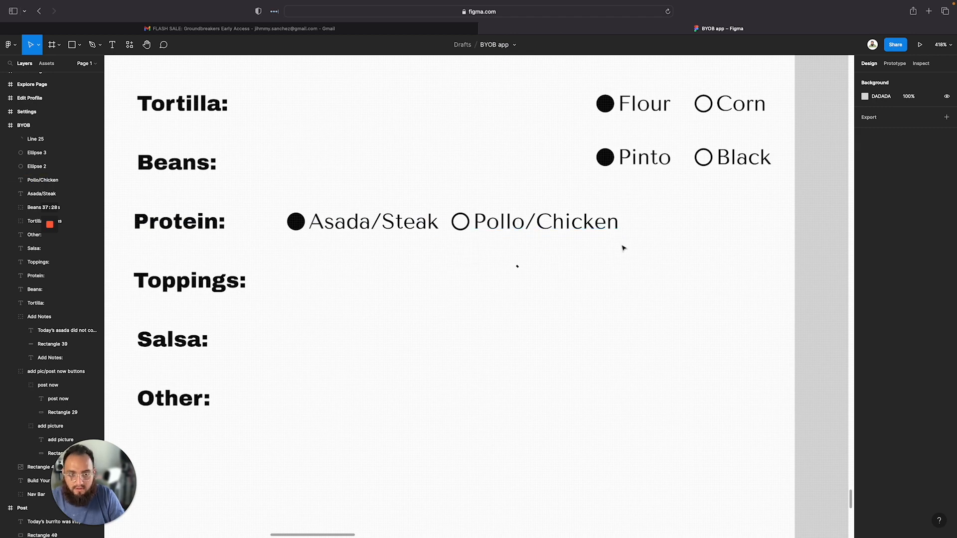
# Duplicate the Pollo/Chicken option and place the copy further right on the Protein row
pyautogui.click(486, 225)
pyautogui.keyDown('shift'); pyautogui.click(460, 221); pyautogui.keyUp('shift')
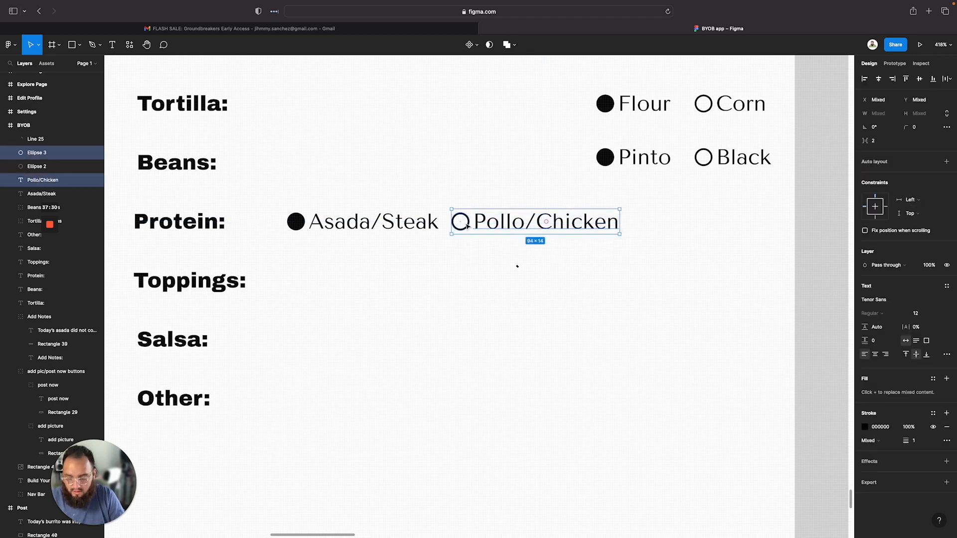
pyautogui.moveTo(529, 226); pyautogui.dragTo(707, 226)
pyautogui.press('super+z')
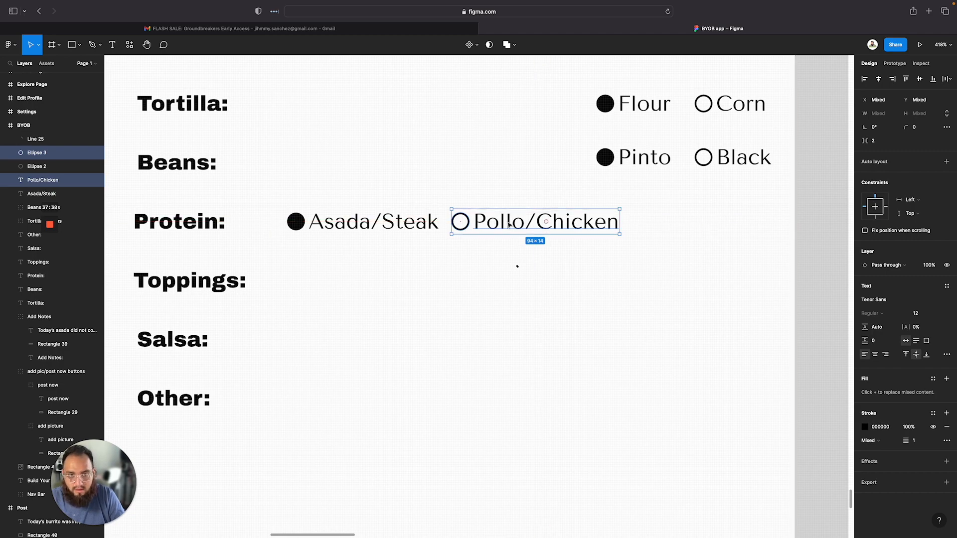
pyautogui.moveTo(509, 225); pyautogui.dragTo(687, 225)
# Examine the Protein options listed on the Build Your Own Burrito wireframe for reference
pyautogui.scroll(10, 596, 241)
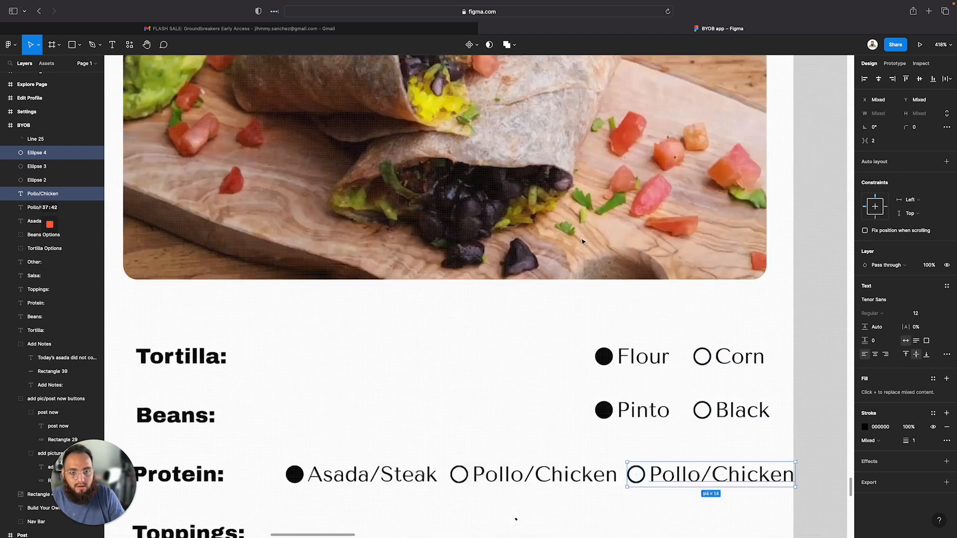
pyautogui.scroll(-3, 591, 241)
pyautogui.scroll(4, 583, 242)
pyautogui.scroll(5, 583, 242)
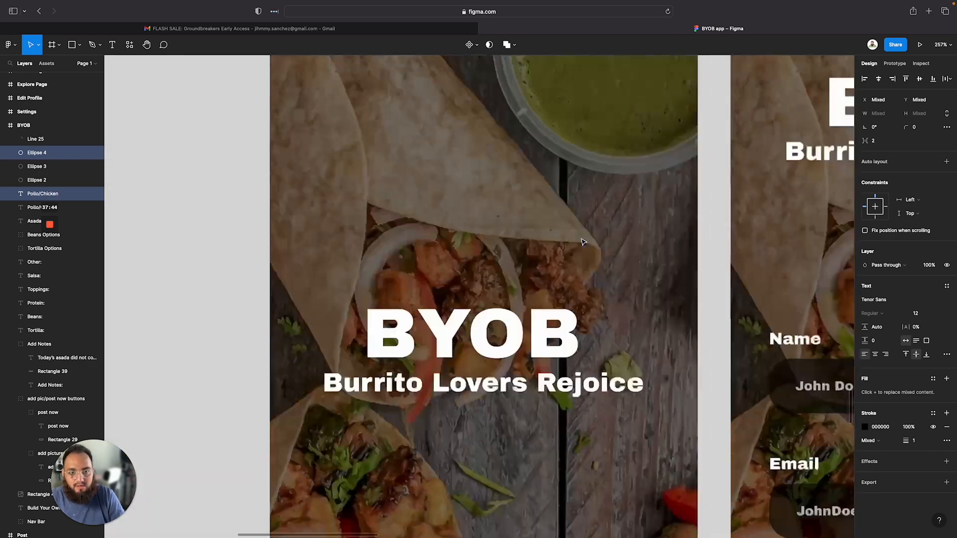
pyautogui.scroll(-15, 583, 243)
pyautogui.scroll(3, 580, 244)
pyautogui.scroll(5, 580, 245)
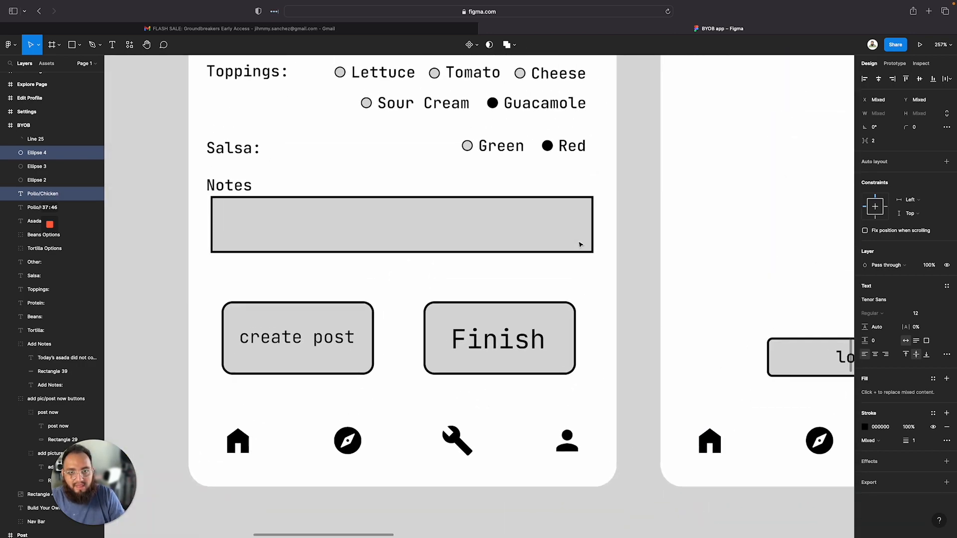
pyautogui.scroll(-15, 580, 244)
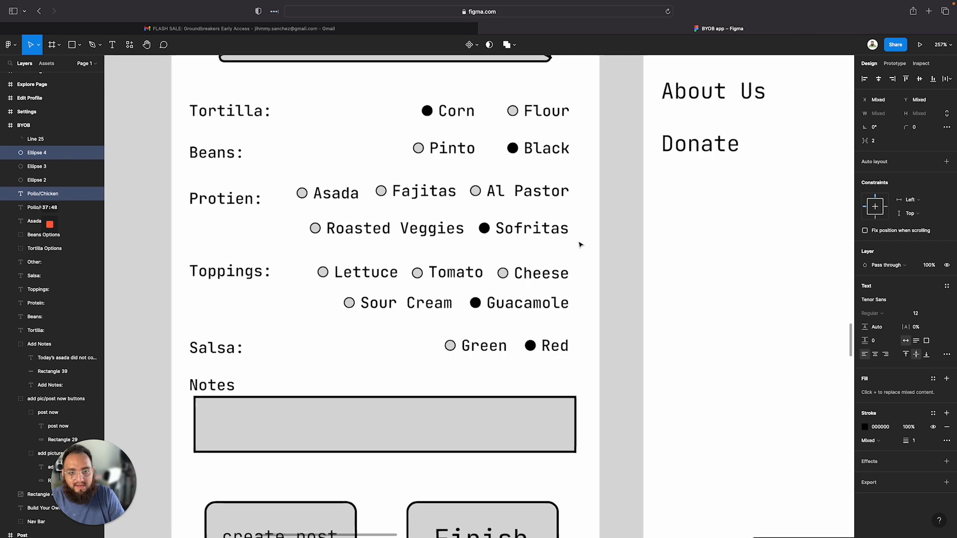
pyautogui.scroll(-8, 580, 521)
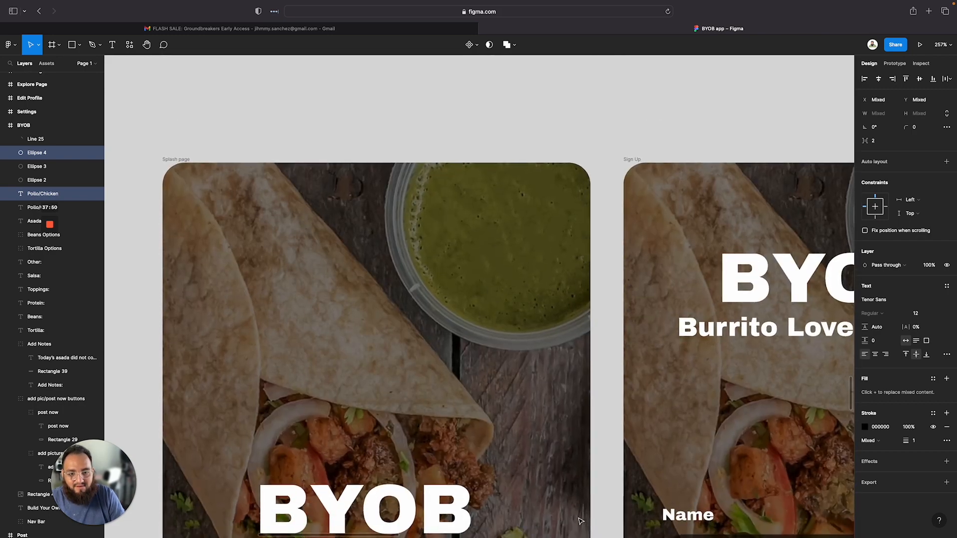
pyautogui.keyDown('ctrl'); pyautogui.scroll(-5, 580, 521); pyautogui.keyUp('ctrl')
pyautogui.scroll(-5, 578, 521)
pyautogui.scroll(-3, 579, 522)
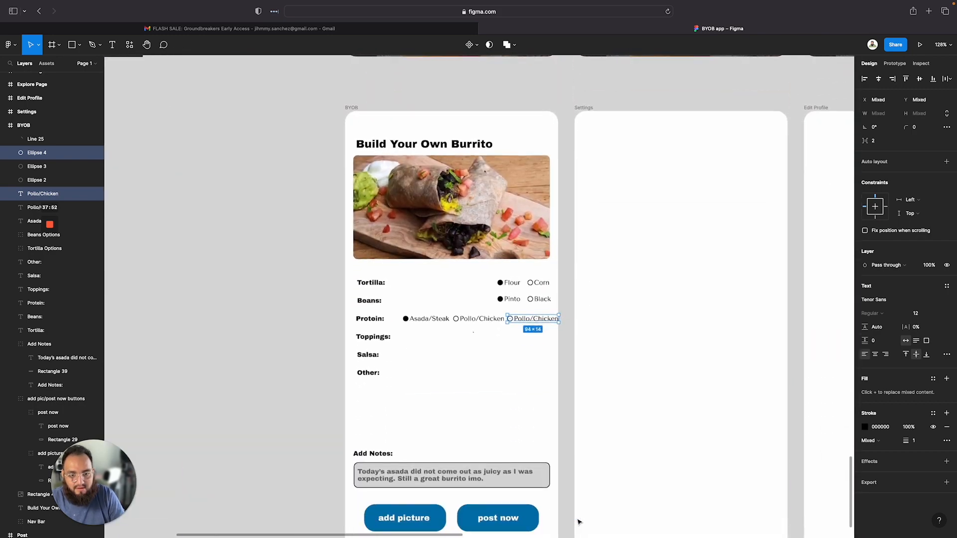
# Relabel the third Protein option as Fajitas/Veggies
pyautogui.doubleClick(529, 323)
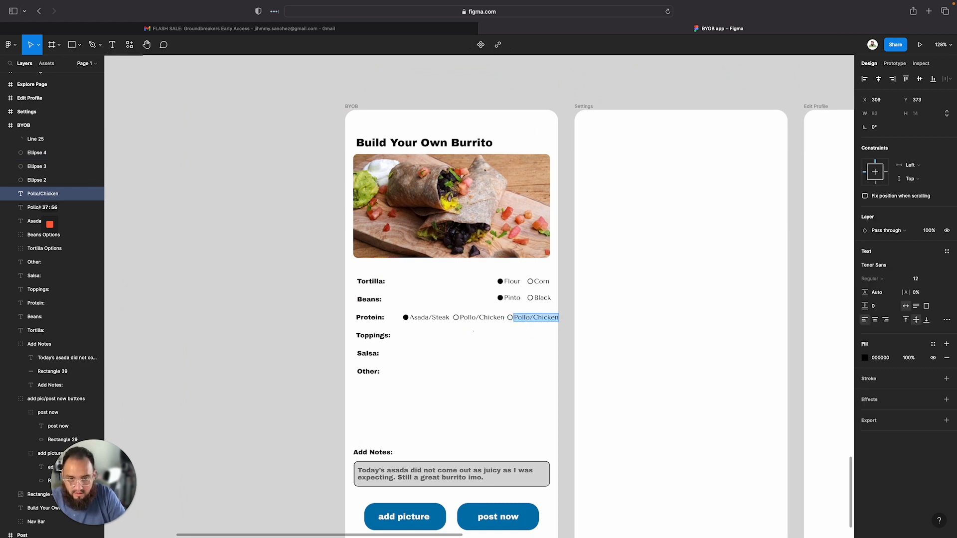
pyautogui.write('Fajitas')
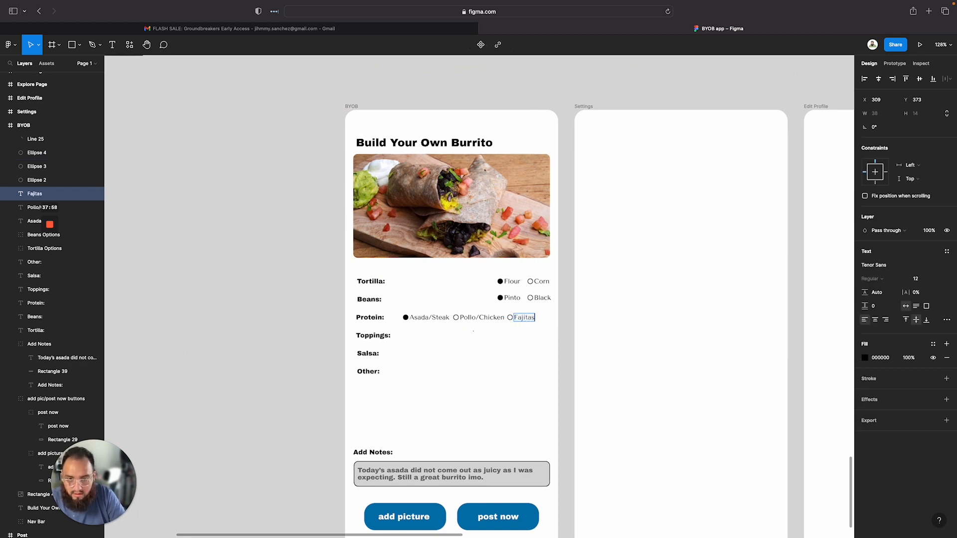
pyautogui.write('/Ve')
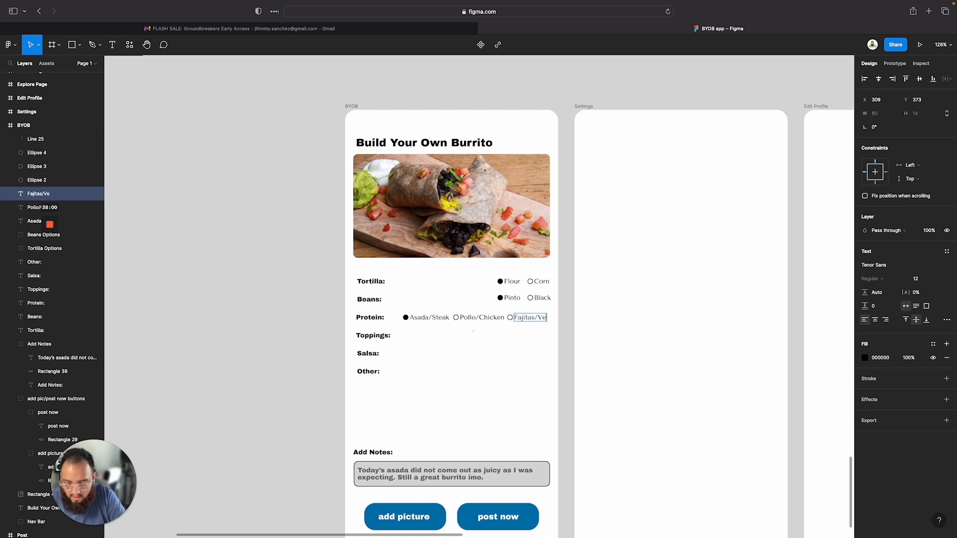
pyautogui.write('ggies')
pyautogui.click(506, 365)
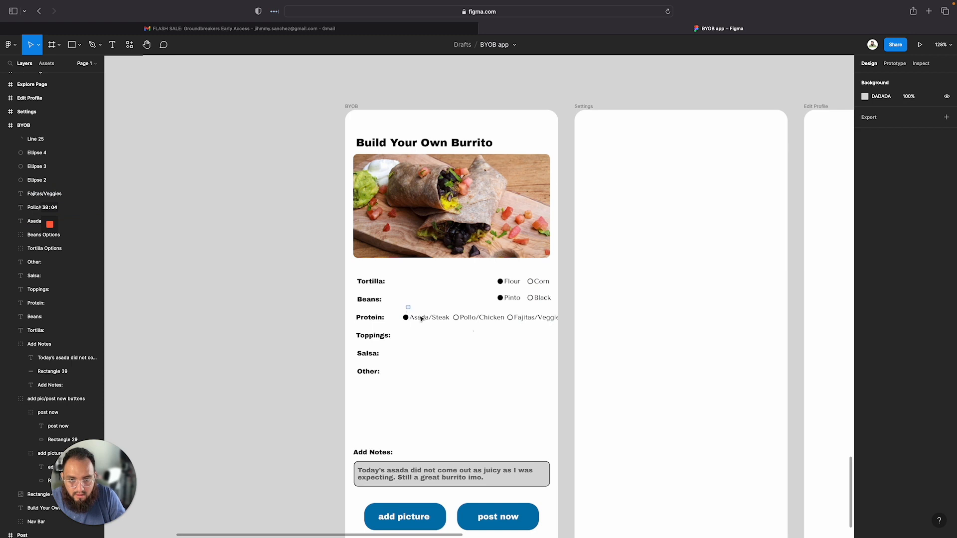
# Move the Toppings, Salsa and Other labels down slightly to make room below the Protein row
pyautogui.moveTo(406, 306); pyautogui.dragTo(514, 327)
pyautogui.click(462, 377)
pyautogui.click(369, 372)
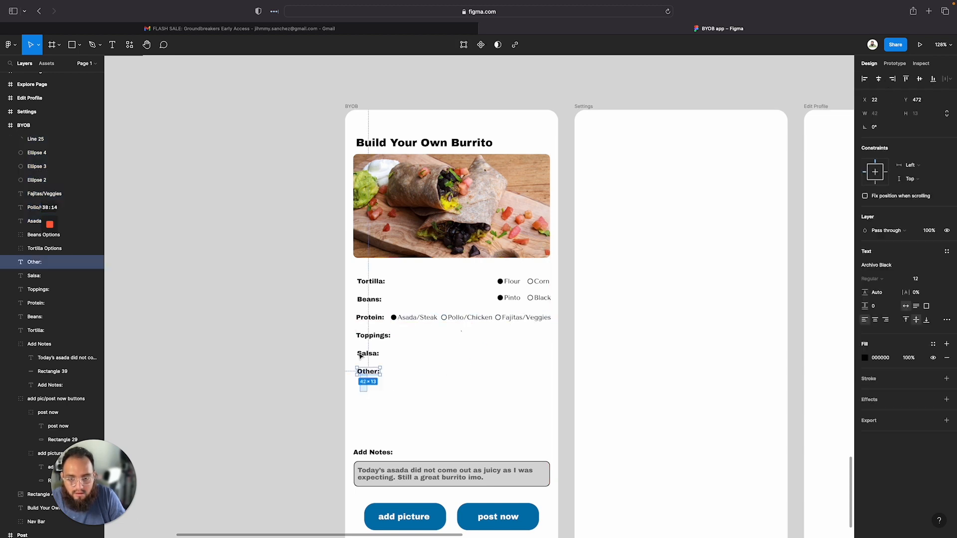
pyautogui.keyDown('shift'); pyautogui.click(361, 355); pyautogui.keyUp('shift')
pyautogui.keyDown('shift'); pyautogui.click(367, 336); pyautogui.keyUp('shift')
pyautogui.moveTo(367, 349); pyautogui.dragTo(368, 358)
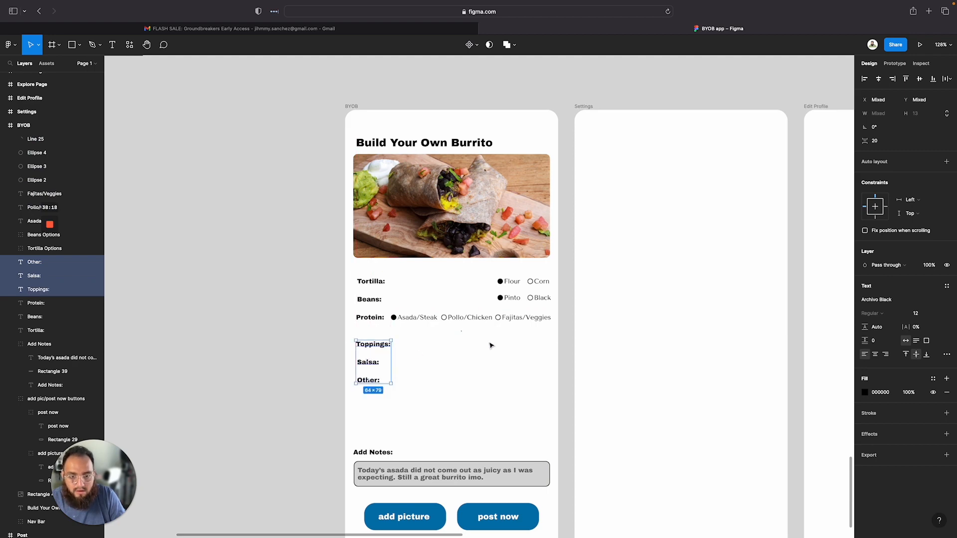
pyautogui.click(490, 342)
# Duplicate the Fajitas/Veggies option onto a second Protein line beneath Asada/Steak
pyautogui.scroll(5, 427, 331)
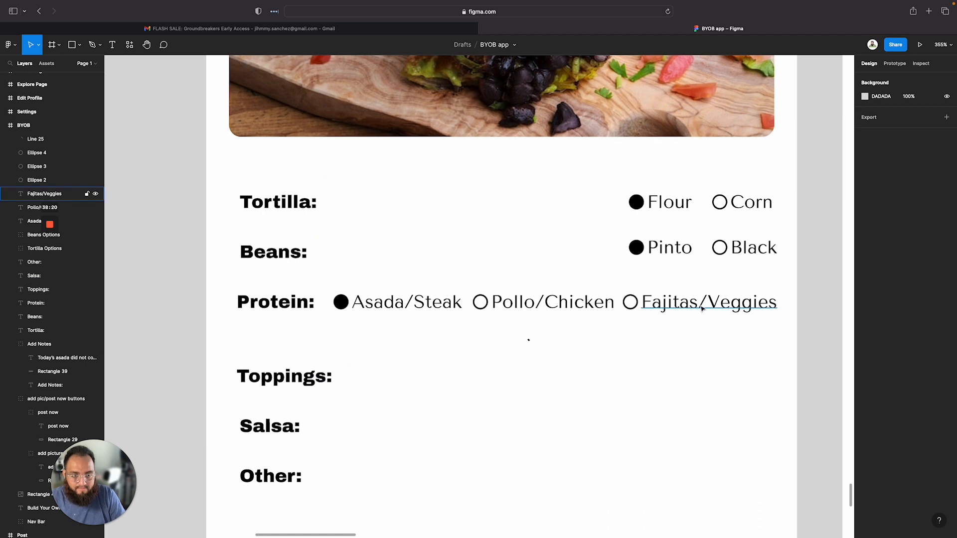
pyautogui.click(681, 308)
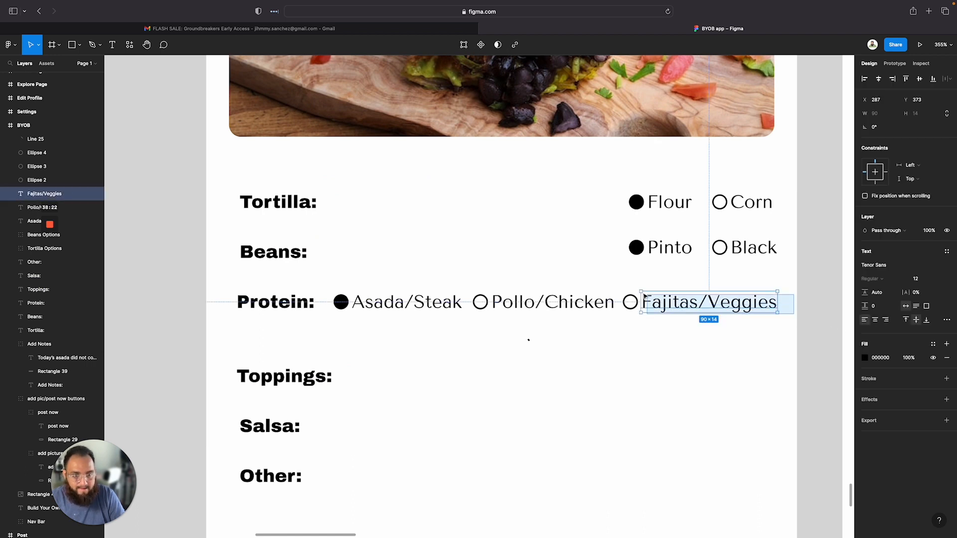
pyautogui.keyDown('shift'); pyautogui.click(630, 302); pyautogui.keyUp('shift')
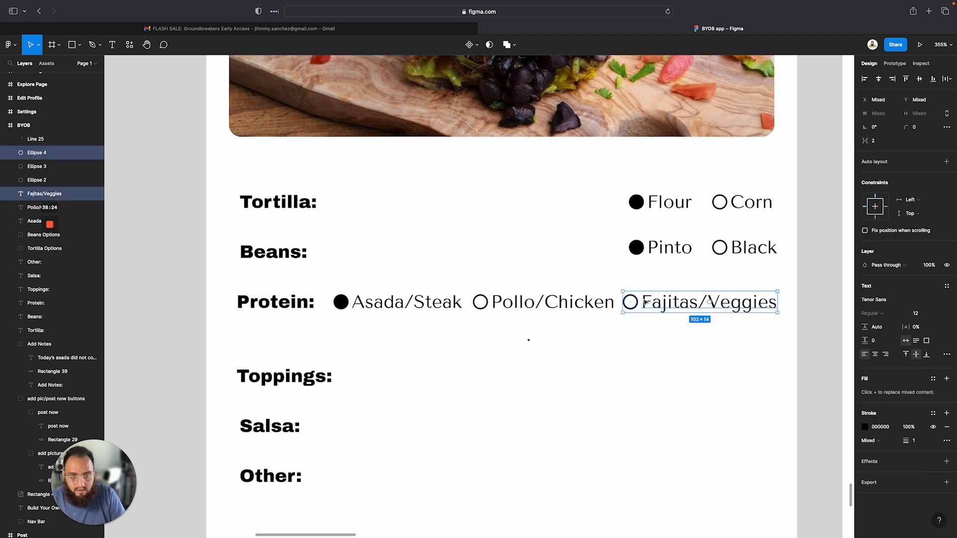
pyautogui.moveTo(658, 302); pyautogui.dragTo(402, 338)
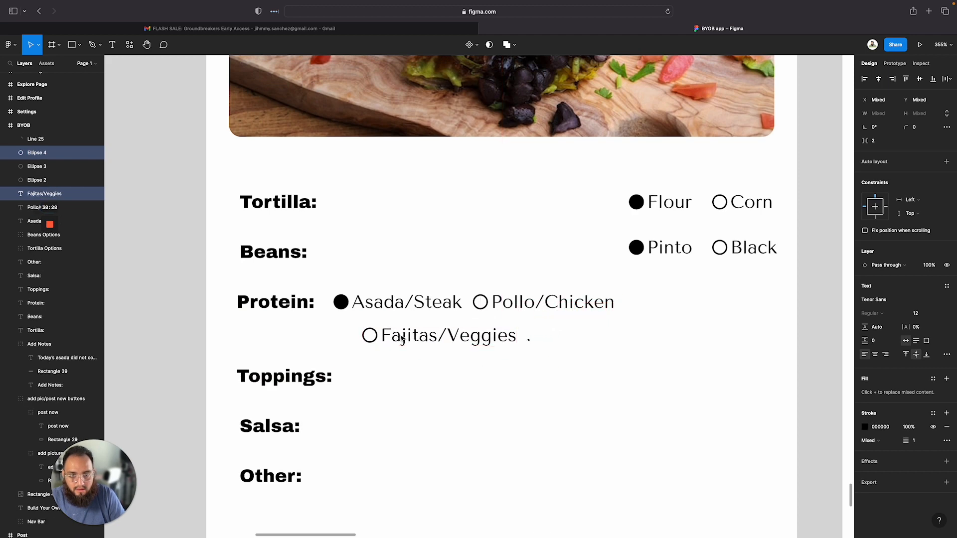
pyautogui.hotkey('ctrl', 'z')
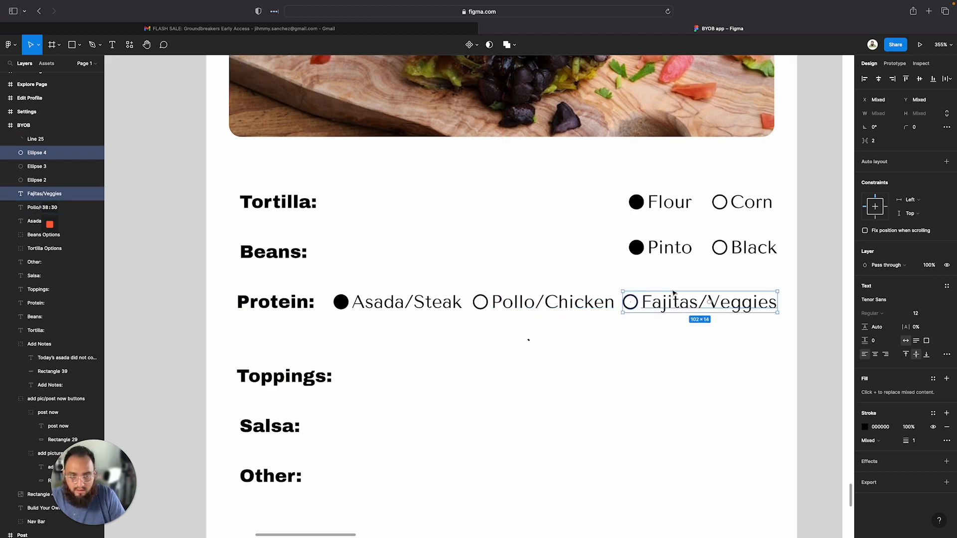
pyautogui.moveTo(678, 305); pyautogui.dragTo(394, 334)
pyautogui.press('super+z')
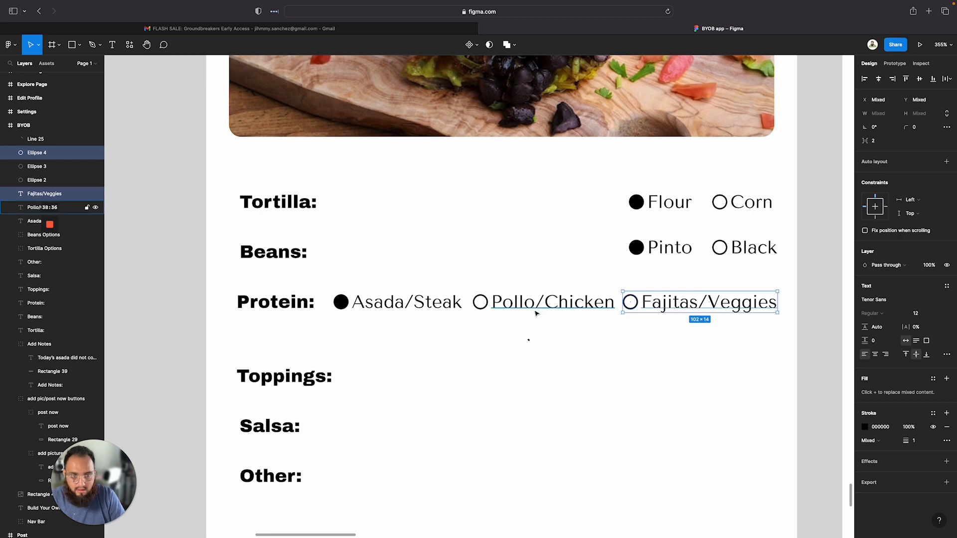
pyautogui.moveTo(667, 303); pyautogui.dragTo(377, 331)
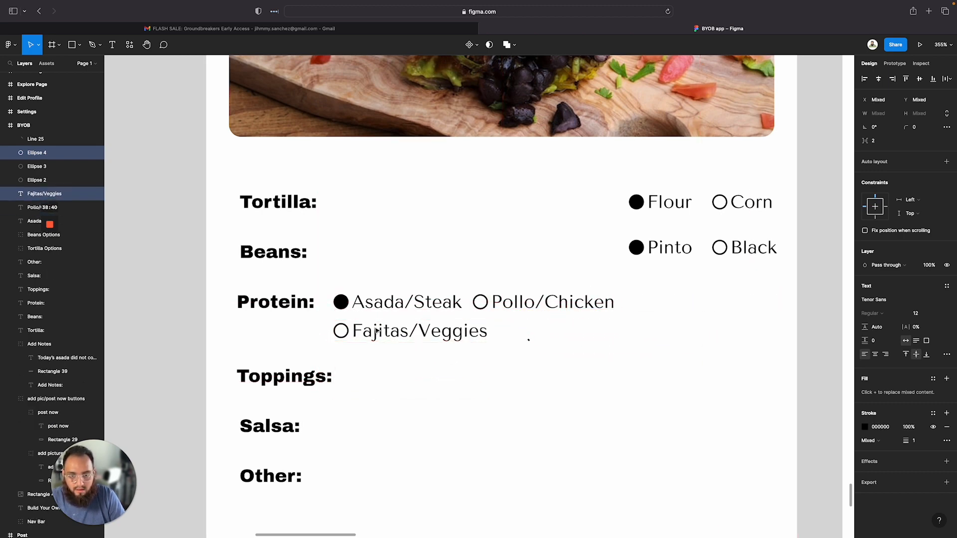
pyautogui.press('super+z')
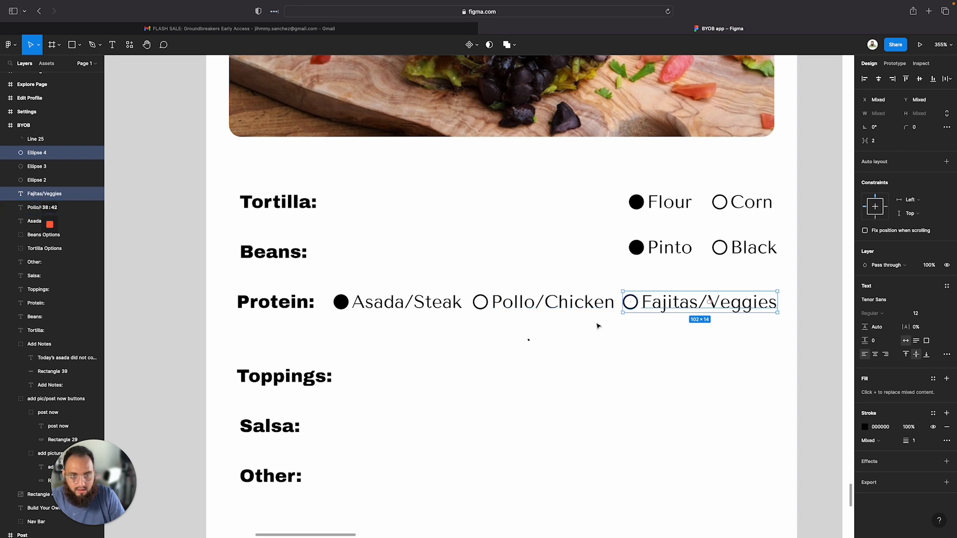
pyautogui.moveTo(670, 311); pyautogui.dragTo(381, 340)
pyautogui.click(382, 337)
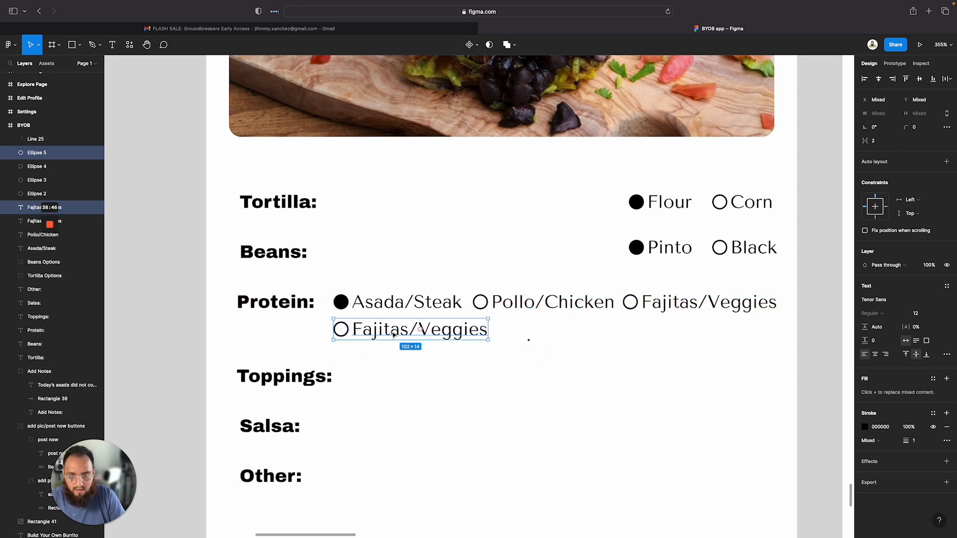
# Relabel the second-line option as Al Pastor/Shepherd Style
pyautogui.doubleClick(392, 331)
pyautogui.write('Al')
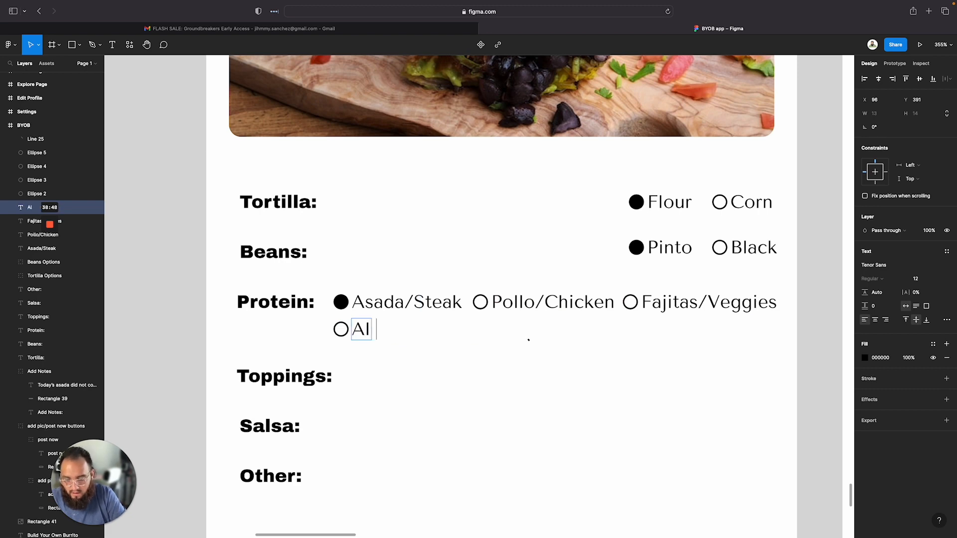
pyautogui.write(' Pastor/')
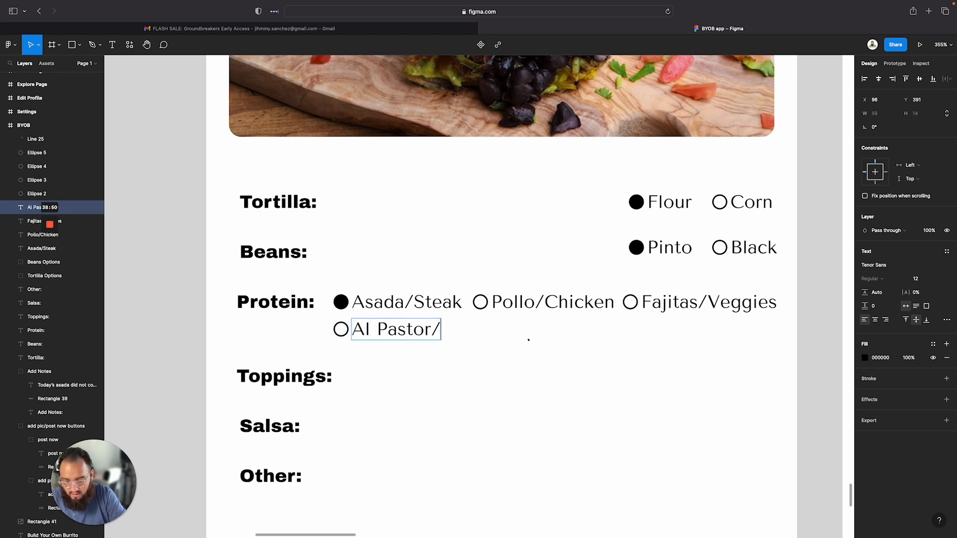
pyautogui.write('Shepheard')
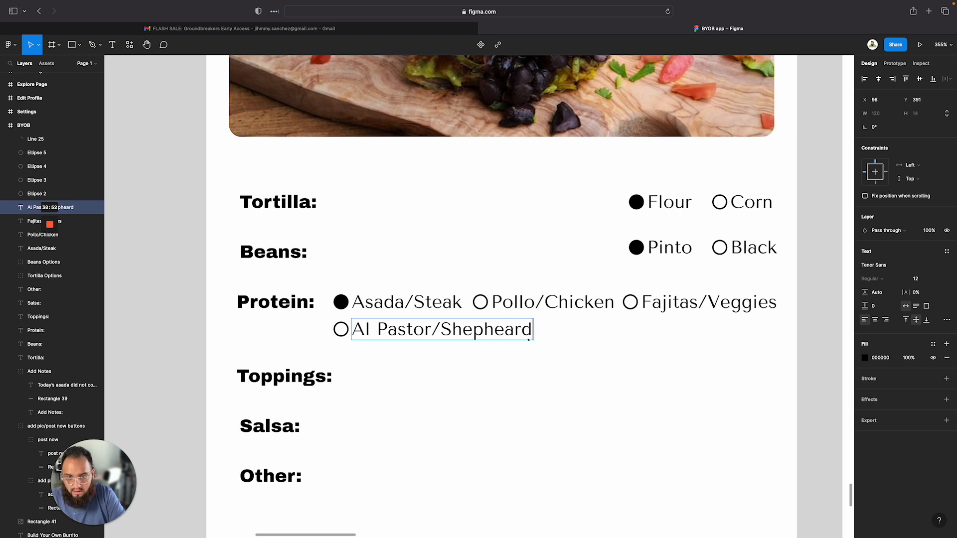
pyautogui.press('BackSpace')
pyautogui.press('BackSpace')
pyautogui.press('BackSpace')
pyautogui.write('rd S')
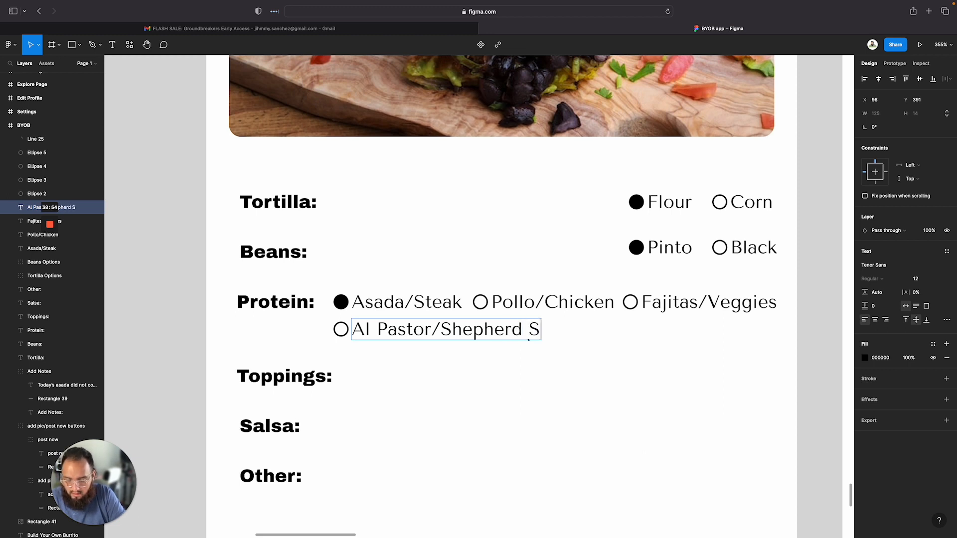
pyautogui.write('tyle')
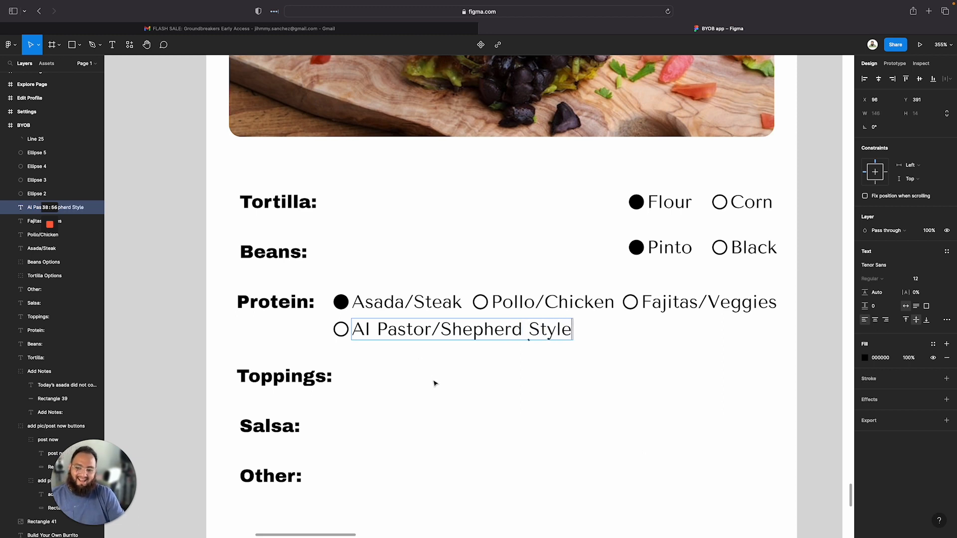
pyautogui.click(516, 369)
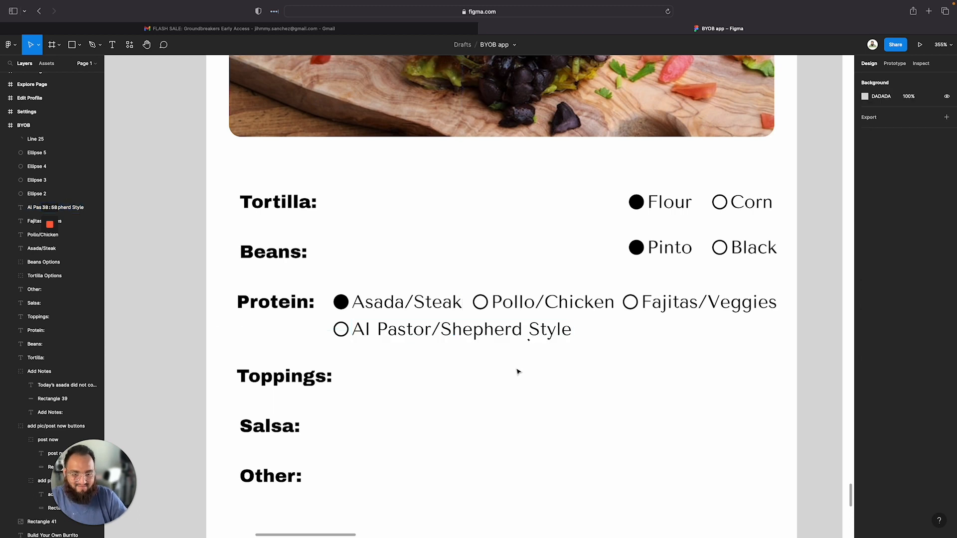
# Duplicate the Fajitas/Veggies option onto the second line beside Al Pastor/Shepherd Style
pyautogui.moveTo(436, 329); pyautogui.dragTo(666, 337)
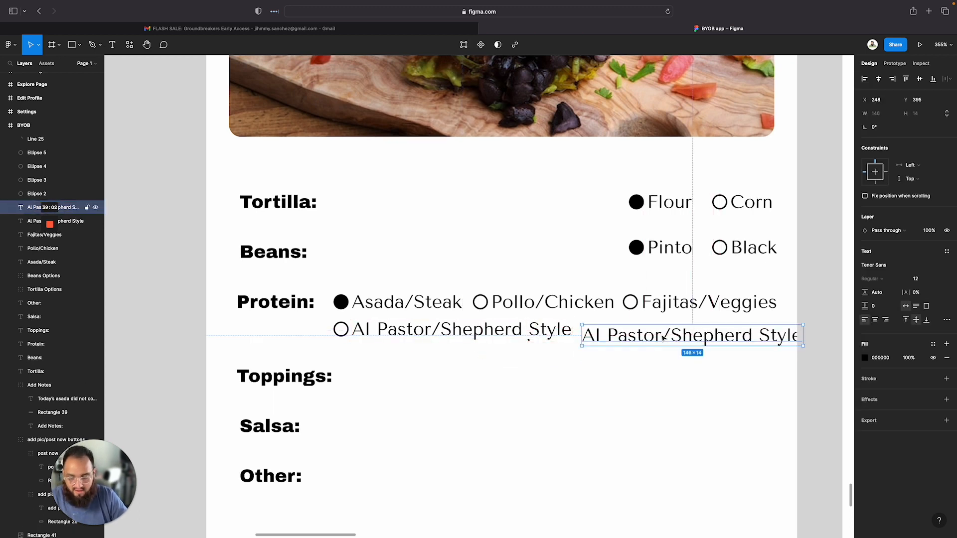
pyautogui.press('BackSpace')
pyautogui.moveTo(776, 326); pyautogui.dragTo(625, 336)
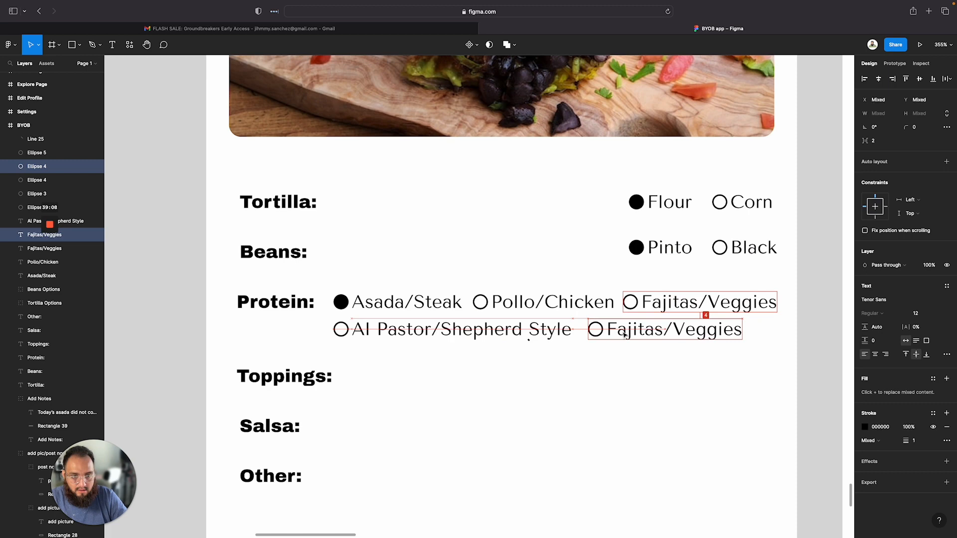
# Relabel the new second-line option as Sofritas/Soy
pyautogui.click(625, 336)
pyautogui.doubleClick(625, 335)
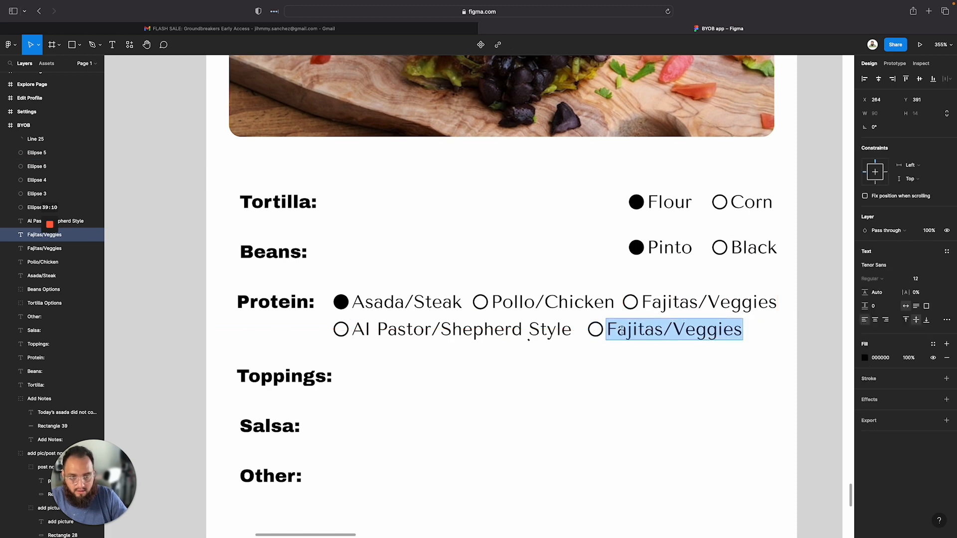
pyautogui.write('Sofrit')
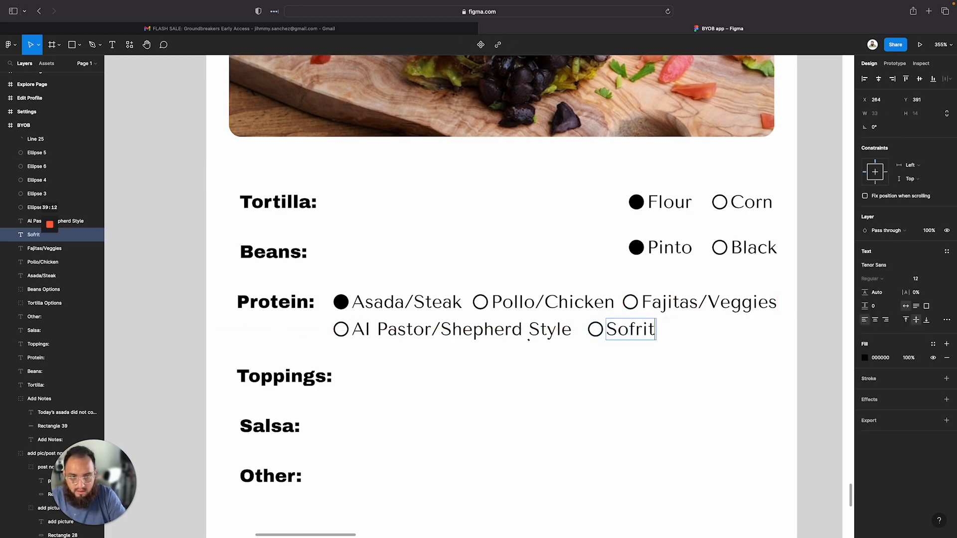
pyautogui.write('as/Season')
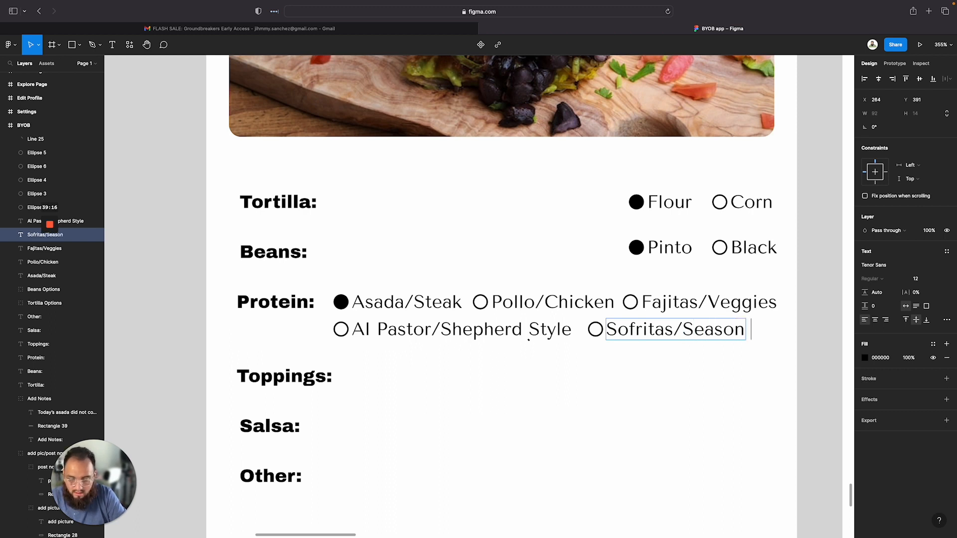
pyautogui.write(' Tofu')
pyautogui.press('BackSpace')
pyautogui.press('BackSpace')
pyautogui.press('BackSpace')
pyautogui.press('BackSpace')
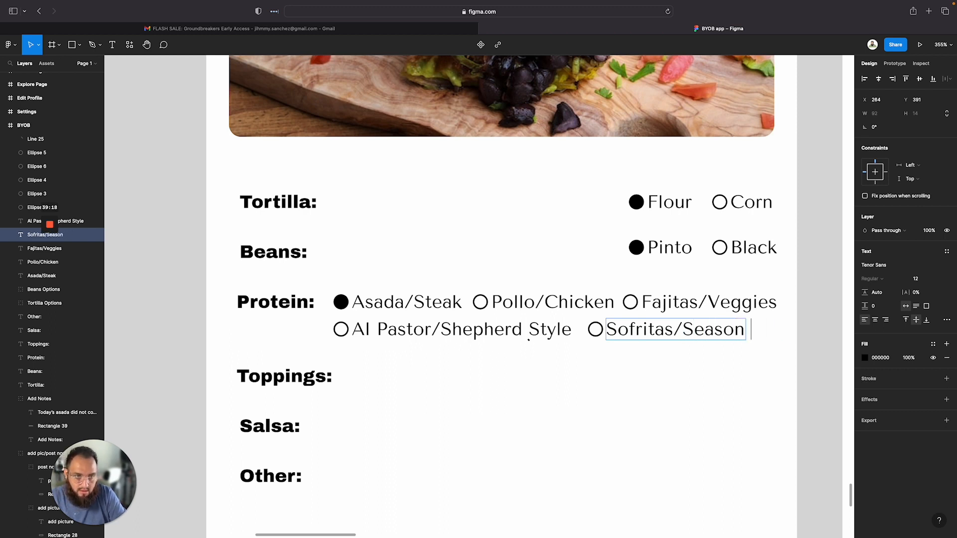
pyautogui.press('BackSpace')
pyautogui.press('BackSpace')
pyautogui.press('BackSpace')
pyautogui.press('BackSpace')
pyautogui.press('BackSpace')
pyautogui.press('BackSpace')
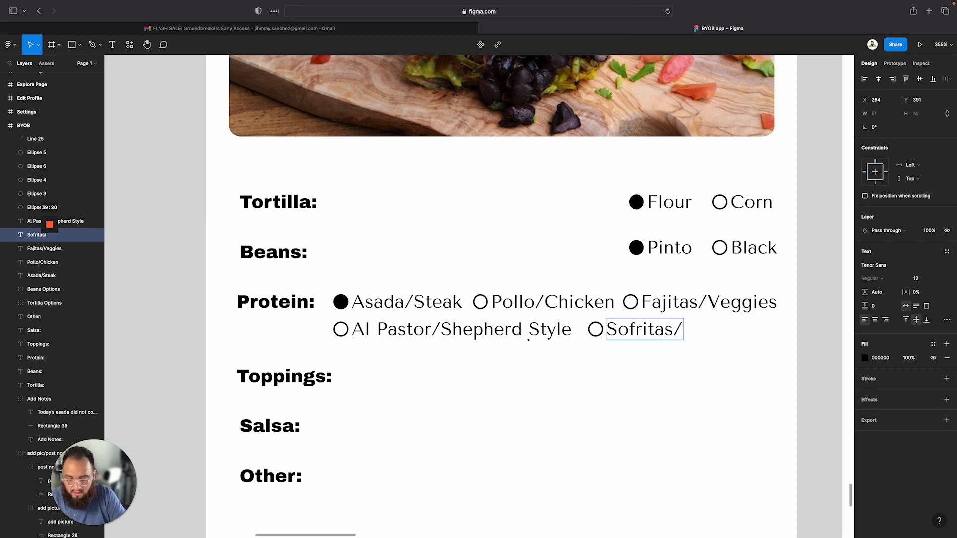
pyautogui.write('Soy')
pyautogui.click(615, 404)
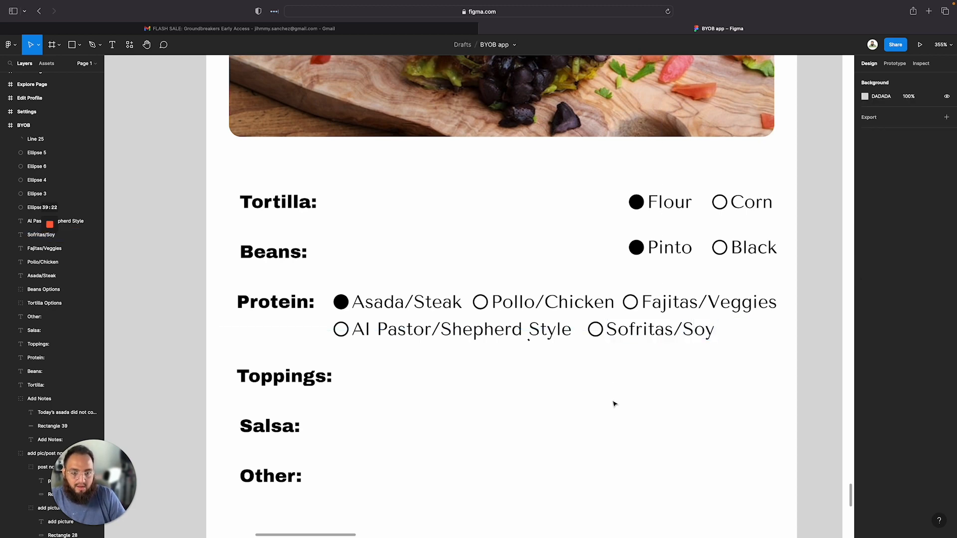
# Reposition the Sofritas/Soy option on the second Protein line
pyautogui.scroll(-5, 660, 371)
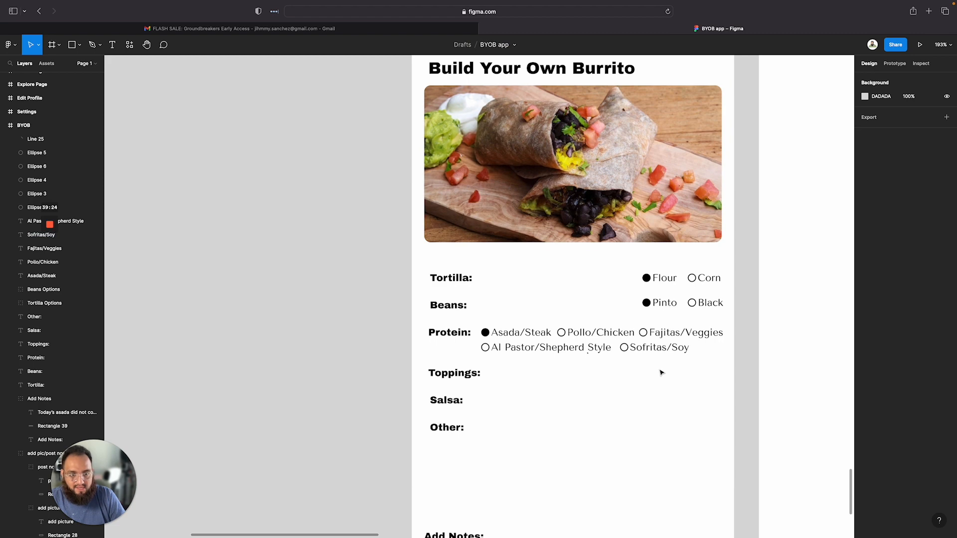
pyautogui.hscroll(1, 661, 373)
pyautogui.click(664, 353)
pyautogui.click(682, 371)
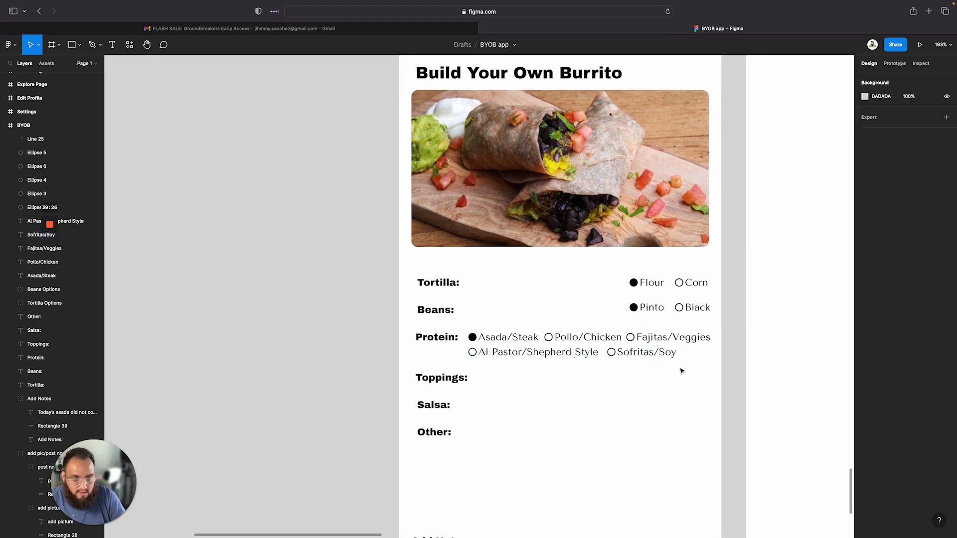
pyautogui.moveTo(682, 371); pyautogui.dragTo(648, 355)
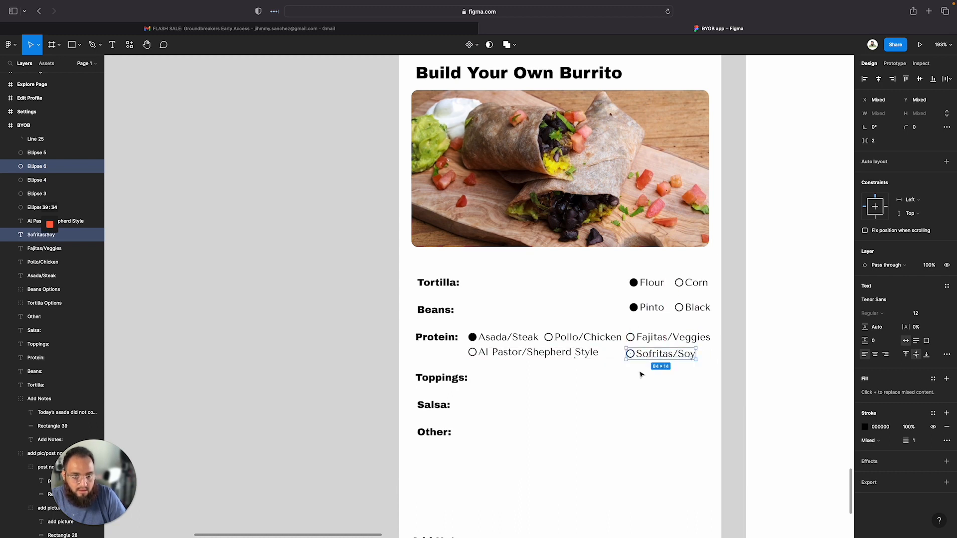
# Group all the Protein option circles and labels together
pyautogui.click(660, 394)
pyautogui.moveTo(712, 371); pyautogui.dragTo(467, 331)
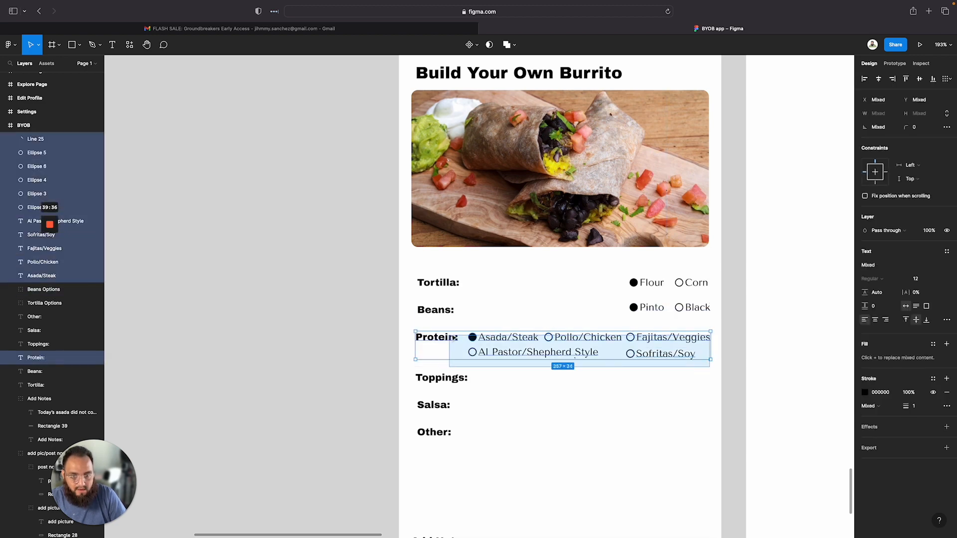
pyautogui.rightClick(511, 341)
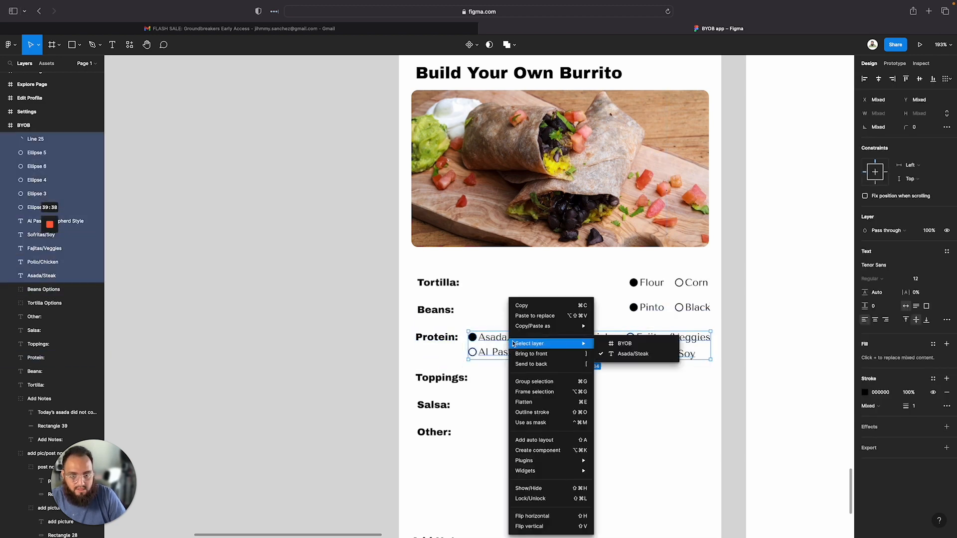
pyautogui.click(530, 383)
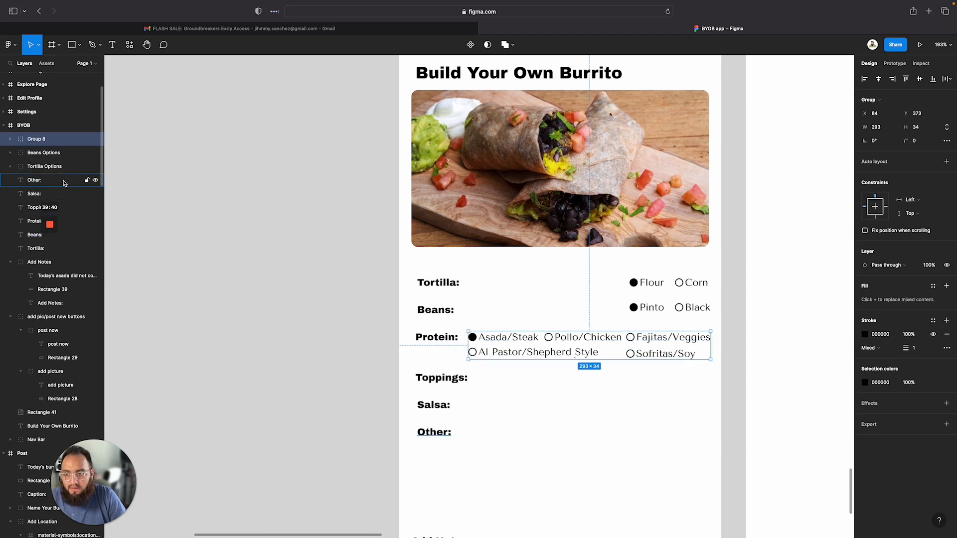
# Rename the new group as PRotein Options
pyautogui.doubleClick(35, 140)
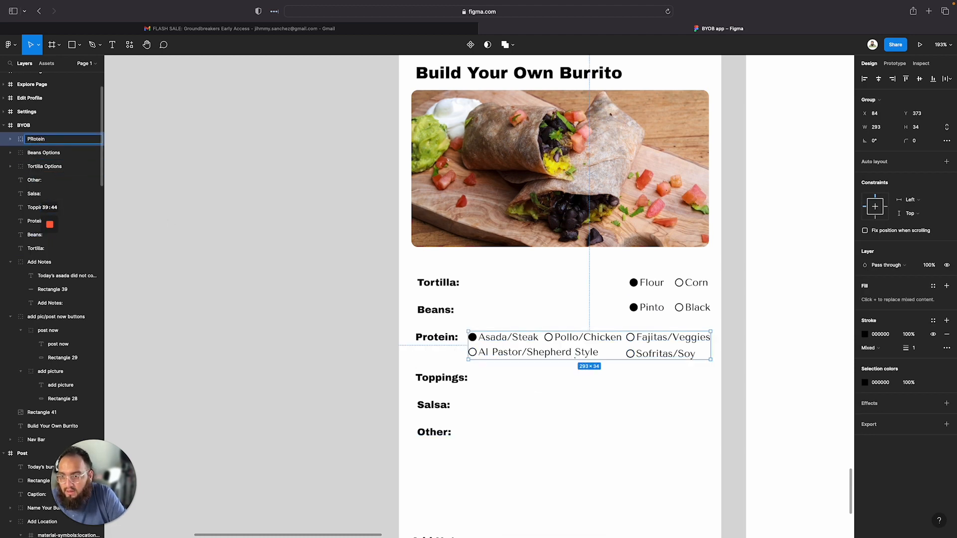
pyautogui.write('PRotein O')
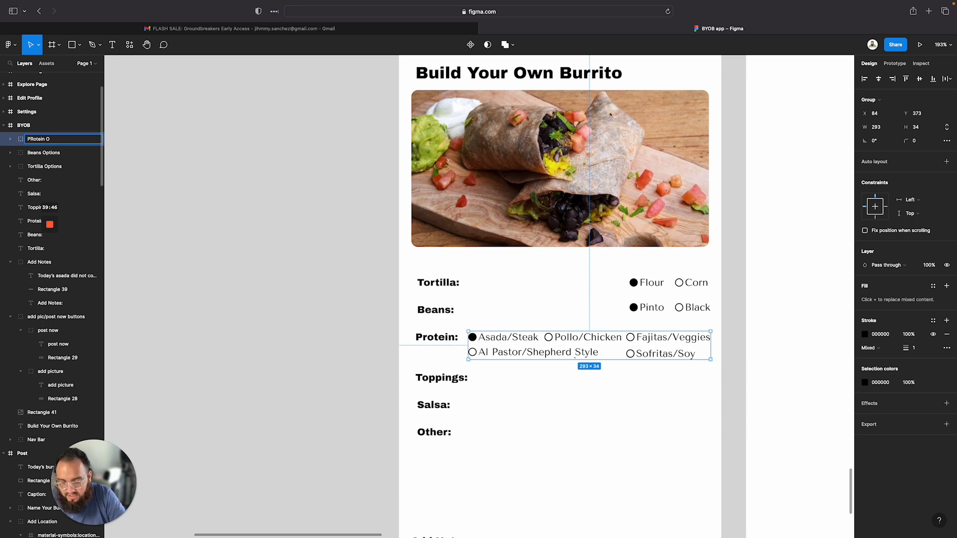
pyautogui.write('pt')
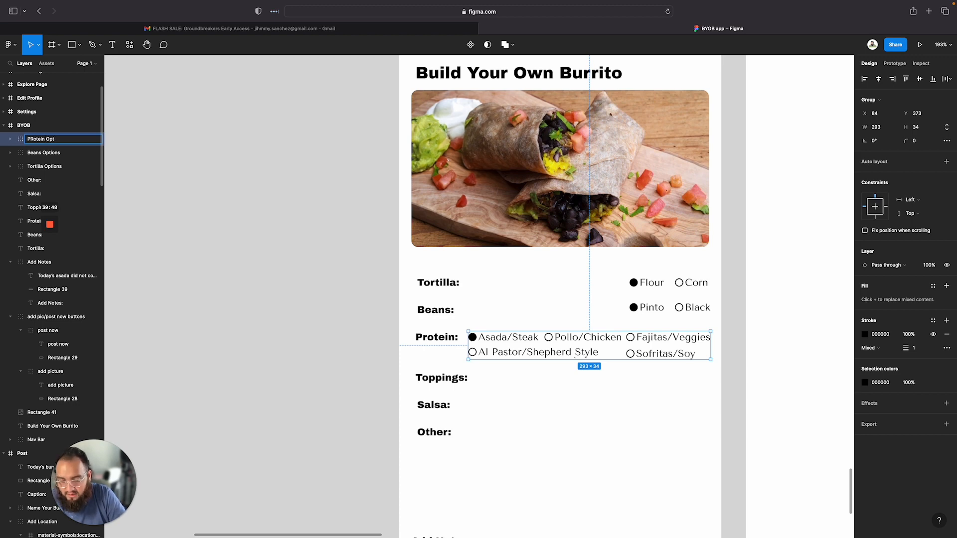
pyautogui.write('ions')
pyautogui.click(197, 199)
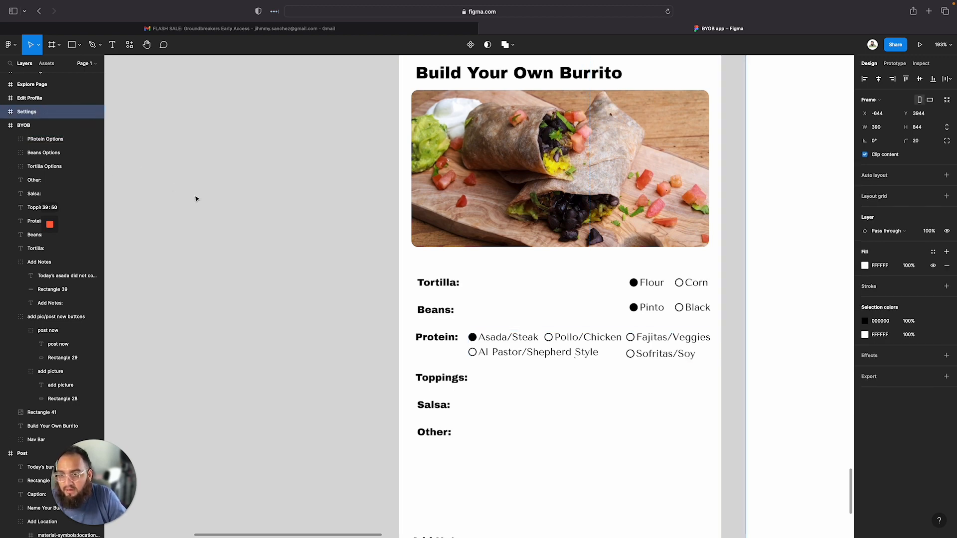
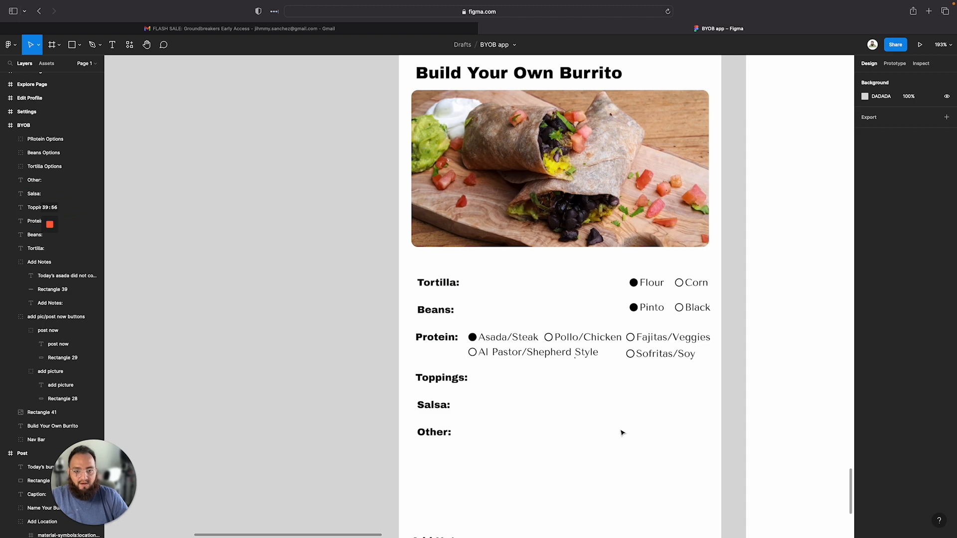
# Duplicate the Protein options group and place the copy beside the Toppings label
pyautogui.scroll(-2, 511, 415)
pyautogui.hscroll(3, 511, 415)
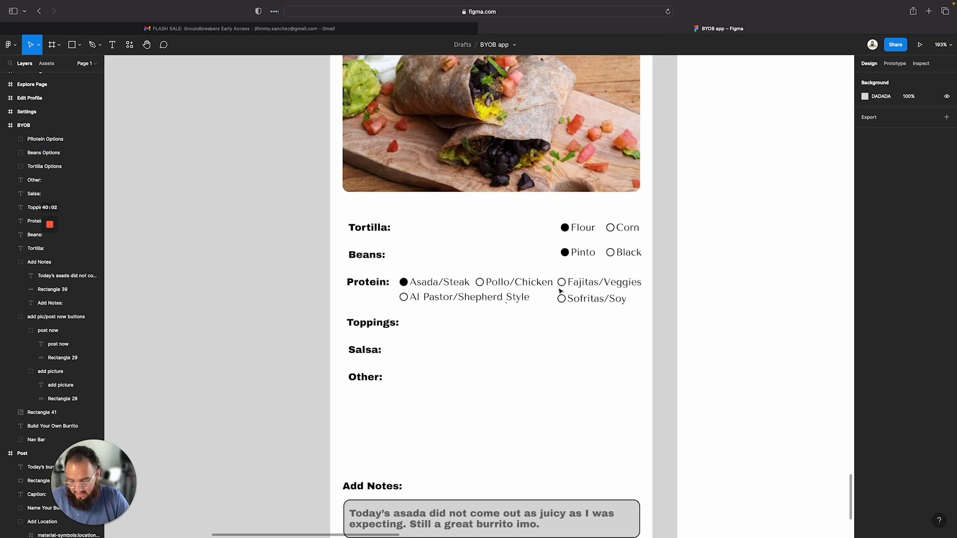
pyautogui.click(535, 292)
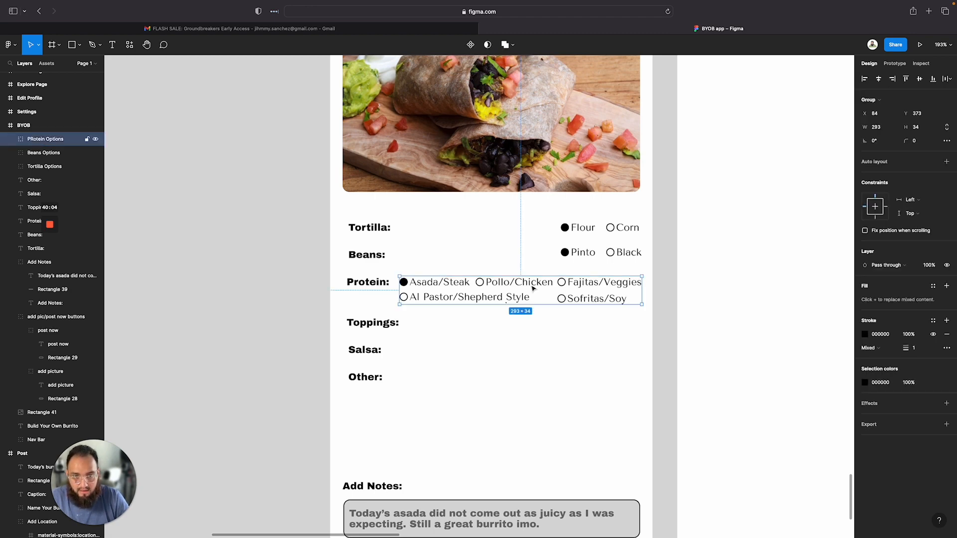
pyautogui.moveTo(536, 289); pyautogui.dragTo(535, 333)
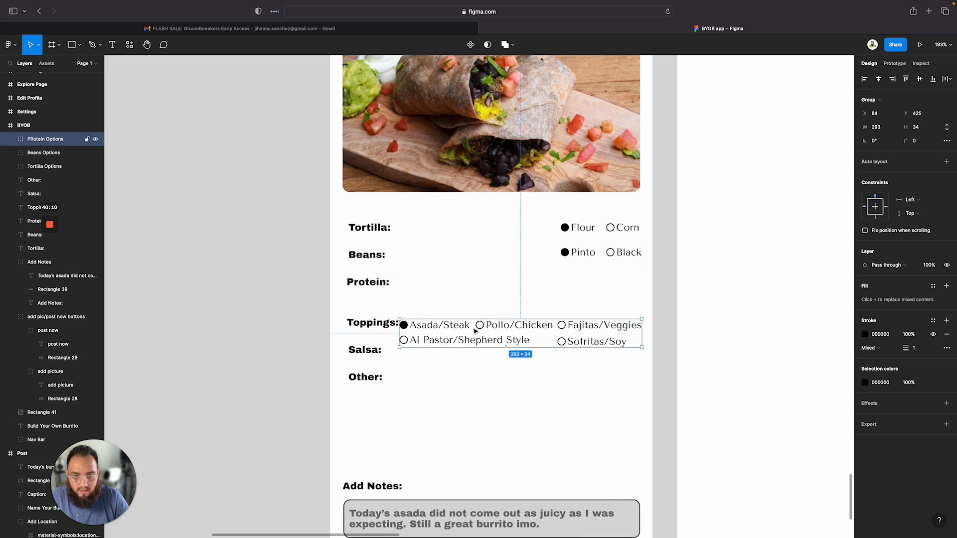
pyautogui.press('super+z')
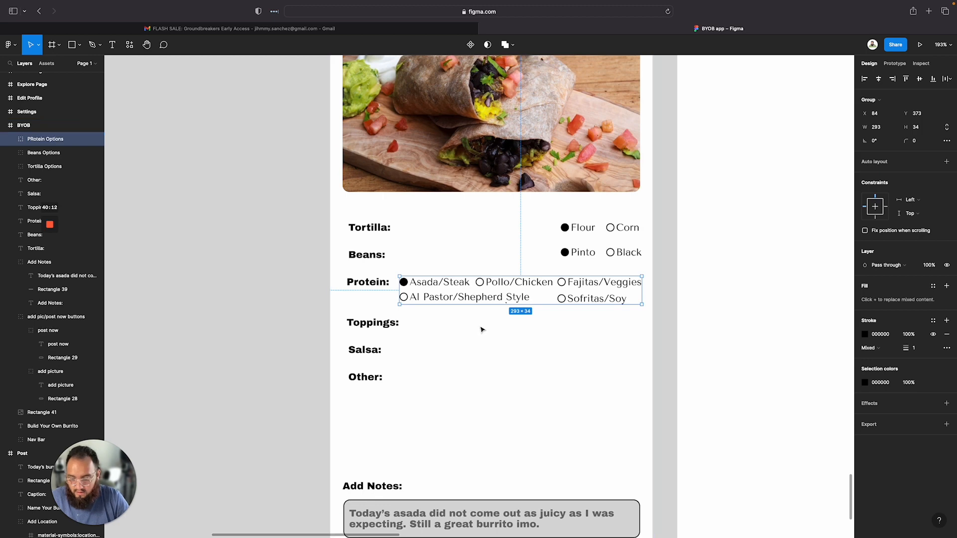
pyautogui.moveTo(522, 302); pyautogui.dragTo(493, 334)
pyautogui.press('super+z')
pyautogui.click(509, 367)
pyautogui.click(548, 372)
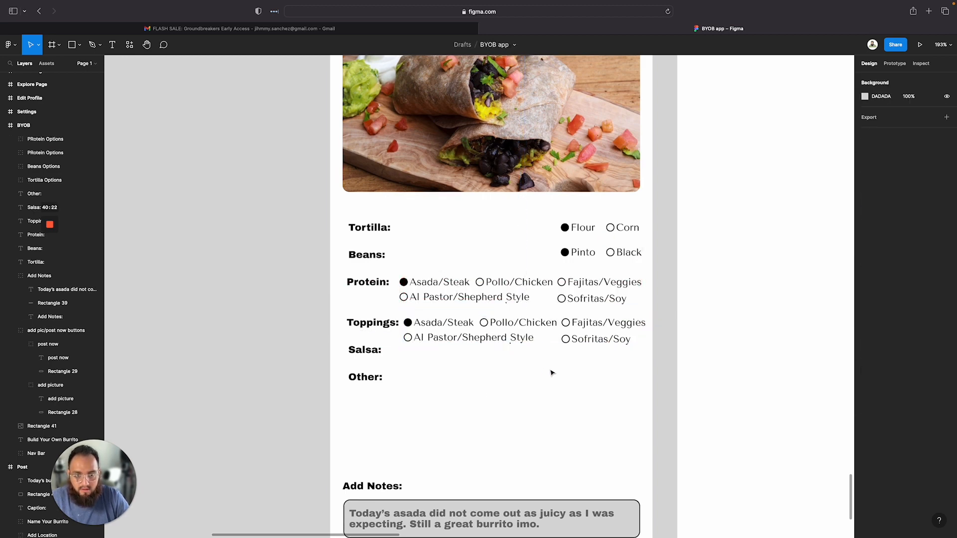
# Rename the duplicated group as Toppings Options
pyautogui.doubleClick(40, 141)
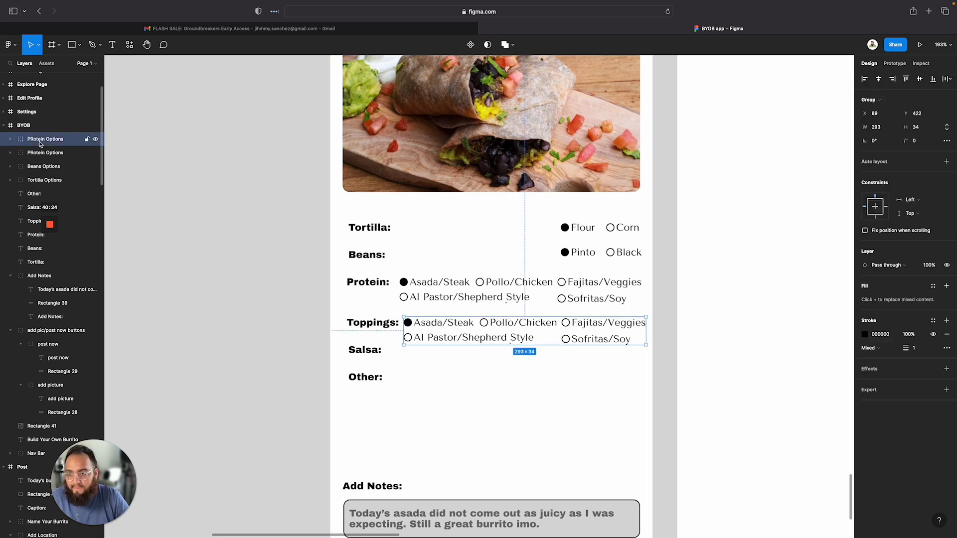
pyautogui.write('Toppings')
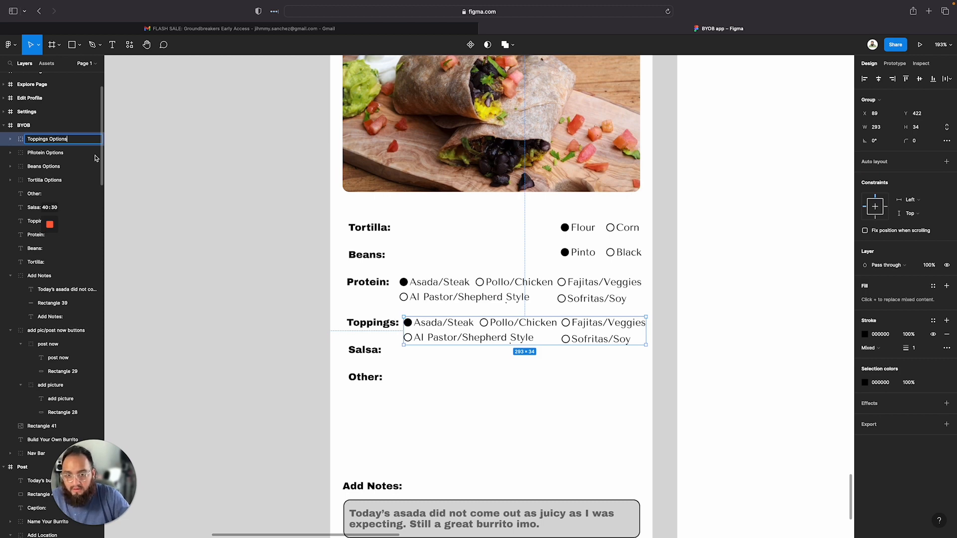
pyautogui.click(438, 359)
pyautogui.click(452, 324)
pyautogui.doubleClick(452, 325)
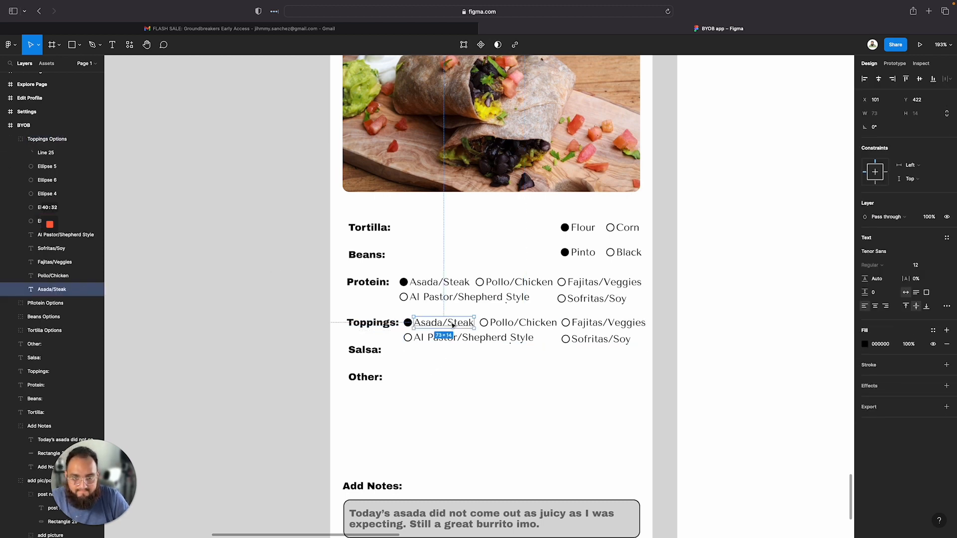
pyautogui.hotkey('shift', 'l')
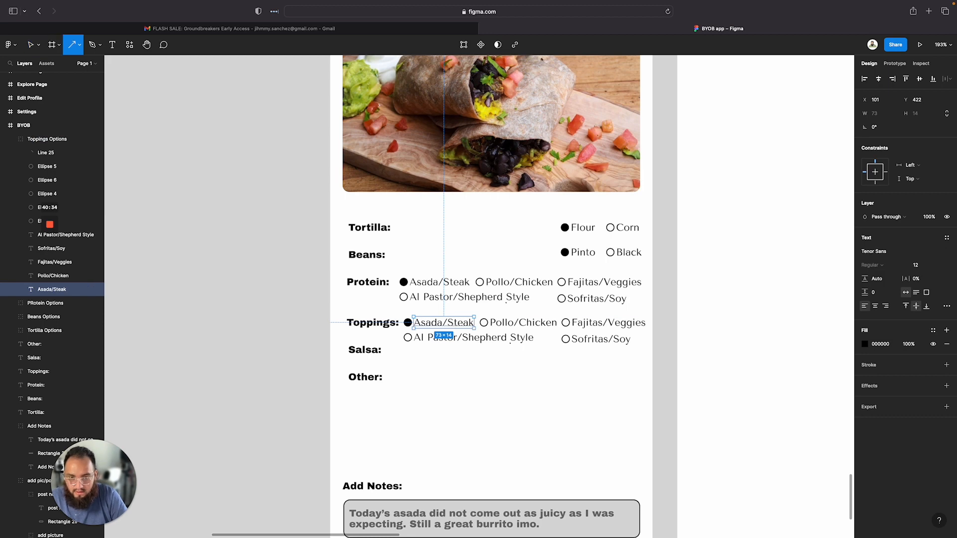
pyautogui.moveTo(407, 322); pyautogui.dragTo(492, 323)
pyautogui.doubleClick(452, 324)
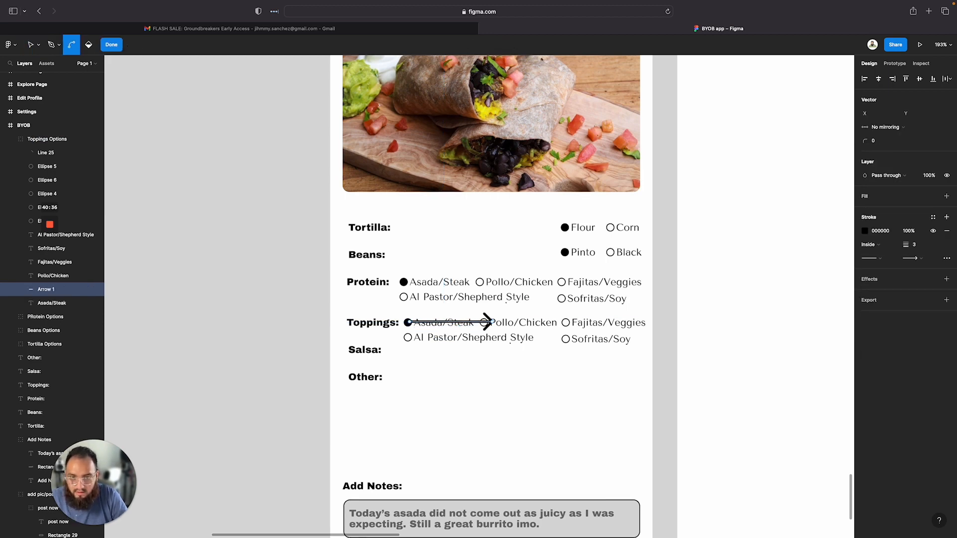
pyautogui.press('super+z')
pyautogui.press('super+z')
# Relabel the first Toppings option as Lettuce
pyautogui.doubleClick(452, 324)
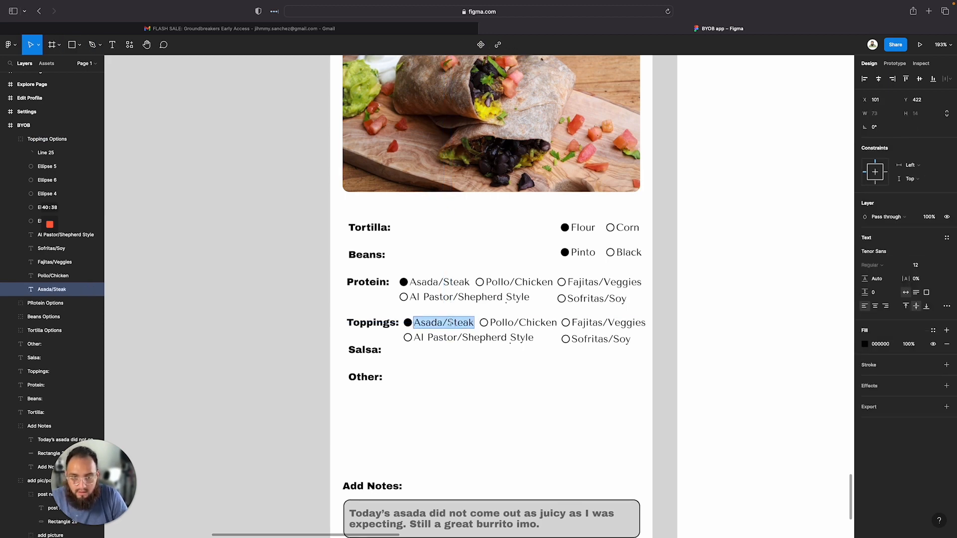
pyautogui.write('L')
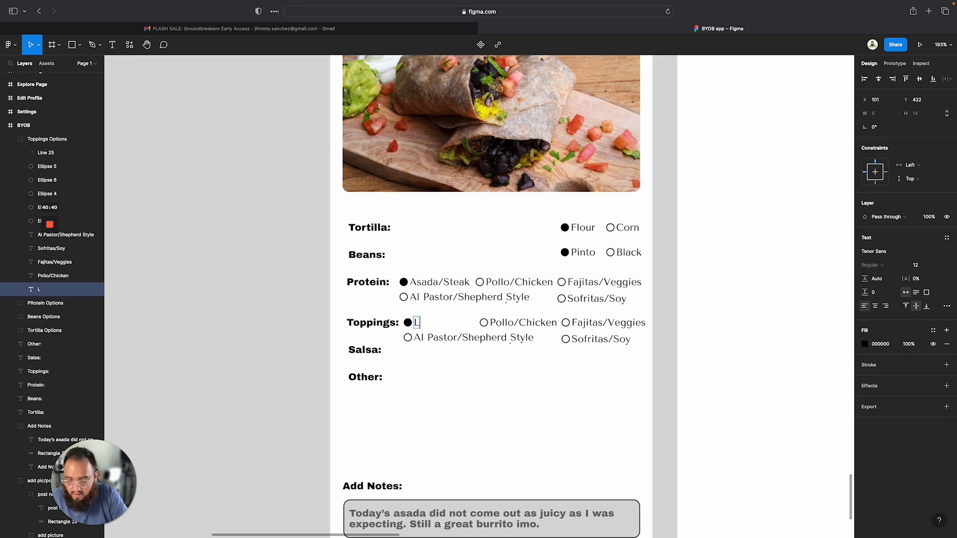
pyautogui.write('ettuce')
# Relabel the second and third Toppings options as Tomatoes and Cheese
pyautogui.doubleClick(541, 323)
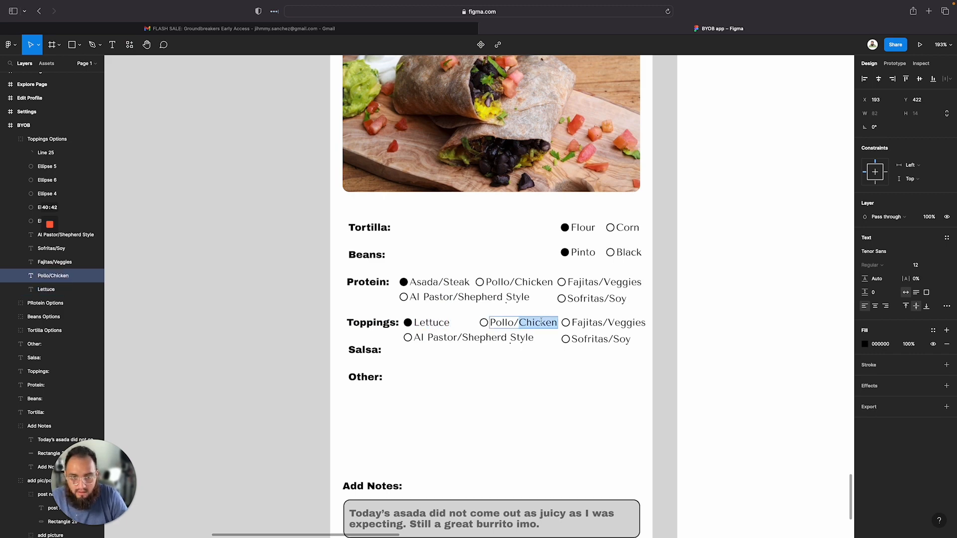
pyautogui.write('T')
pyautogui.write('to')
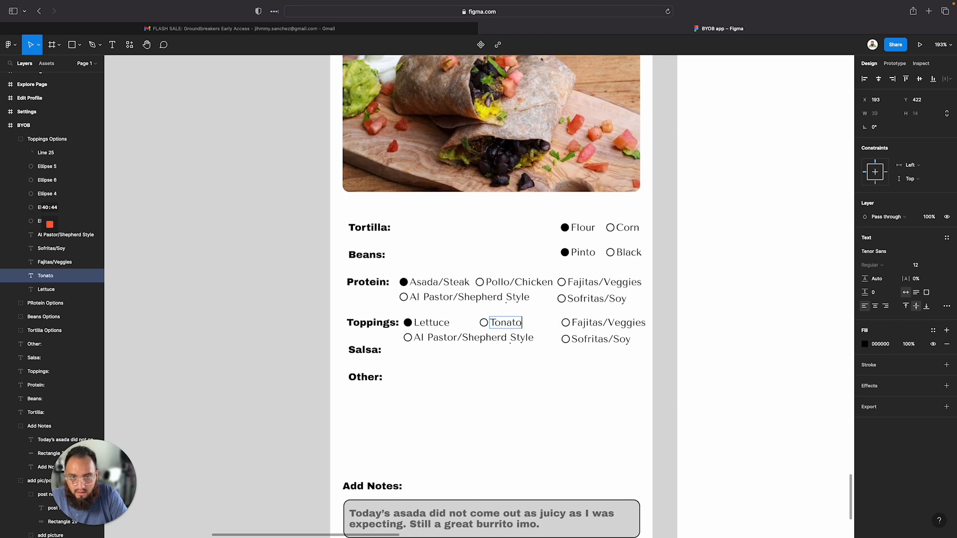
pyautogui.press('BackSpace')
pyautogui.press('BackSpace')
pyautogui.press('BackSpace')
pyautogui.press('BackSpace')
pyautogui.write('m')
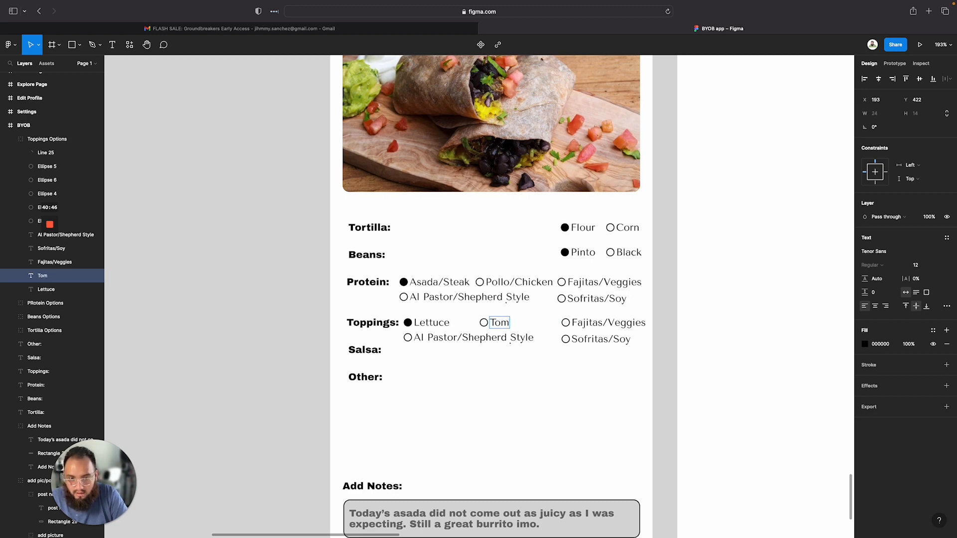
pyautogui.write('atoes')
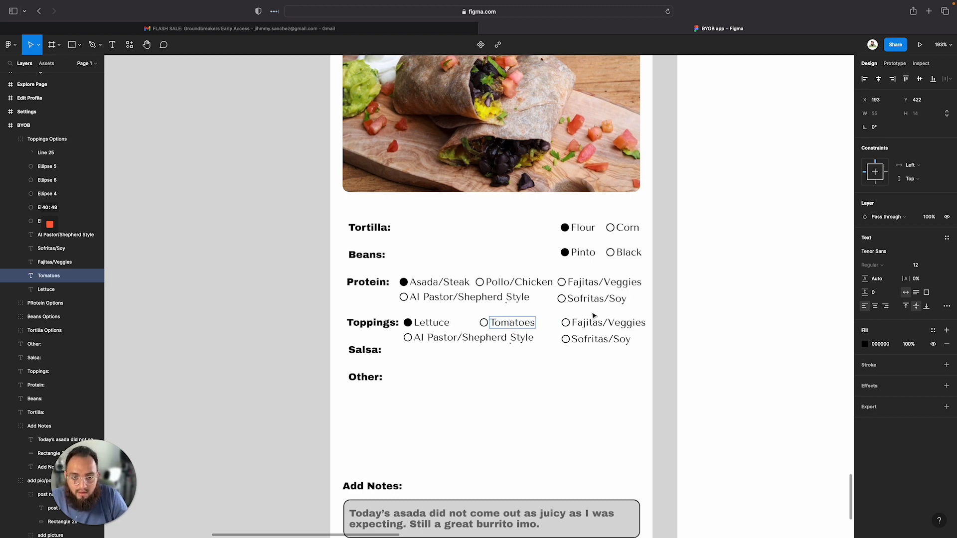
pyautogui.doubleClick(618, 323)
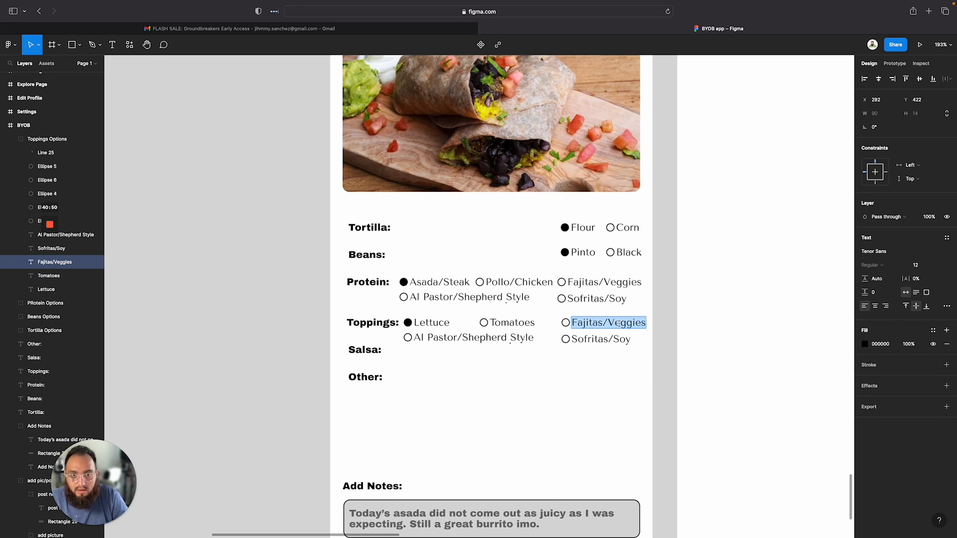
pyautogui.write('Cheese')
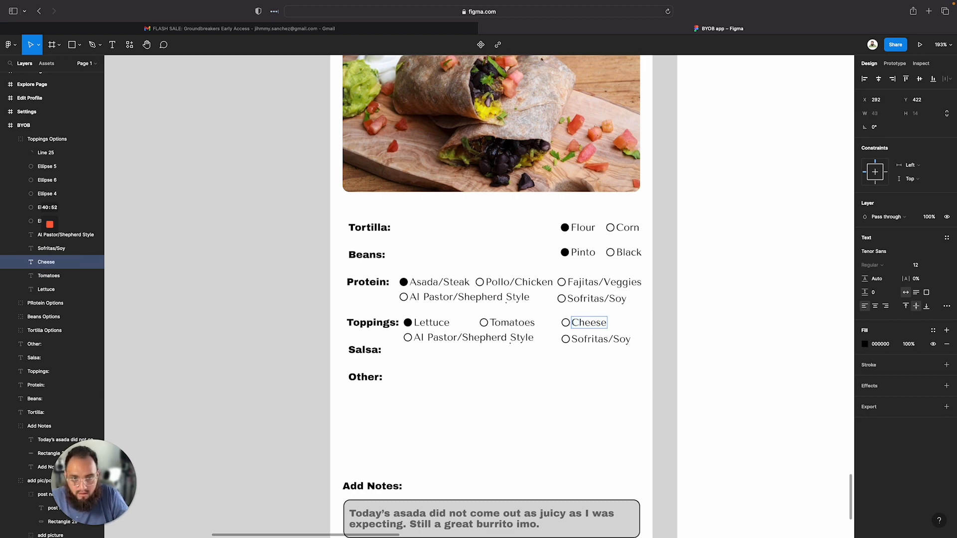
# Relabel the second-line Toppings option as Pico de Gallo
pyautogui.click(452, 339)
pyautogui.doubleClick(452, 339)
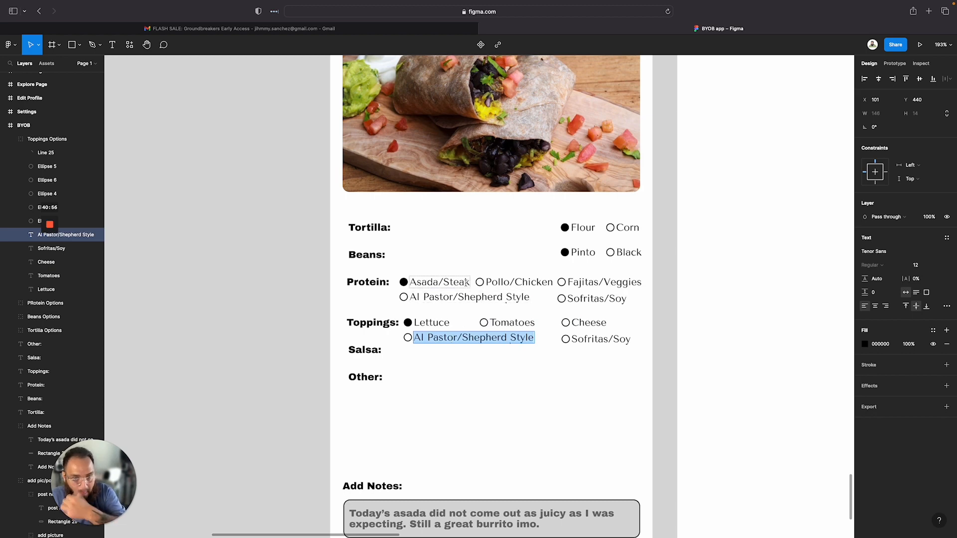
pyautogui.write('Pico d')
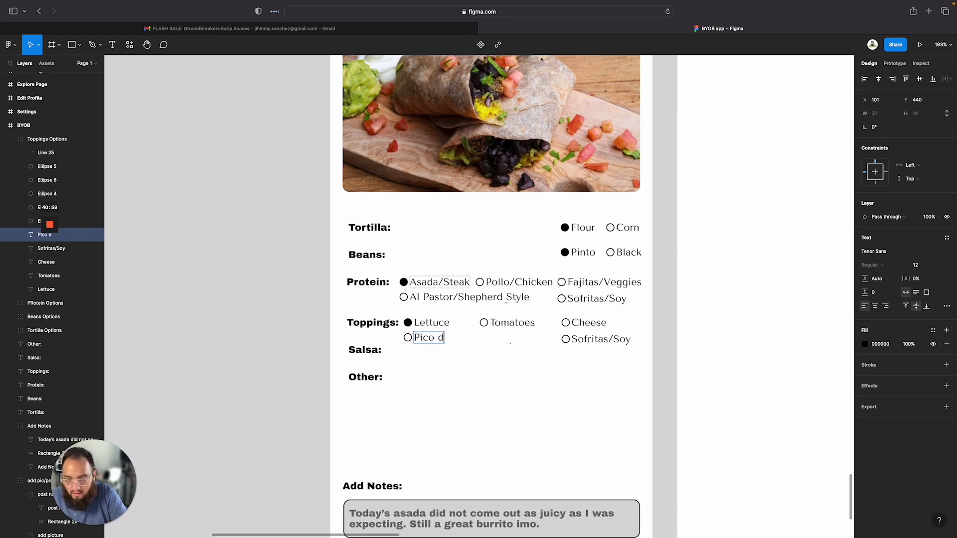
pyautogui.write('e Gall')
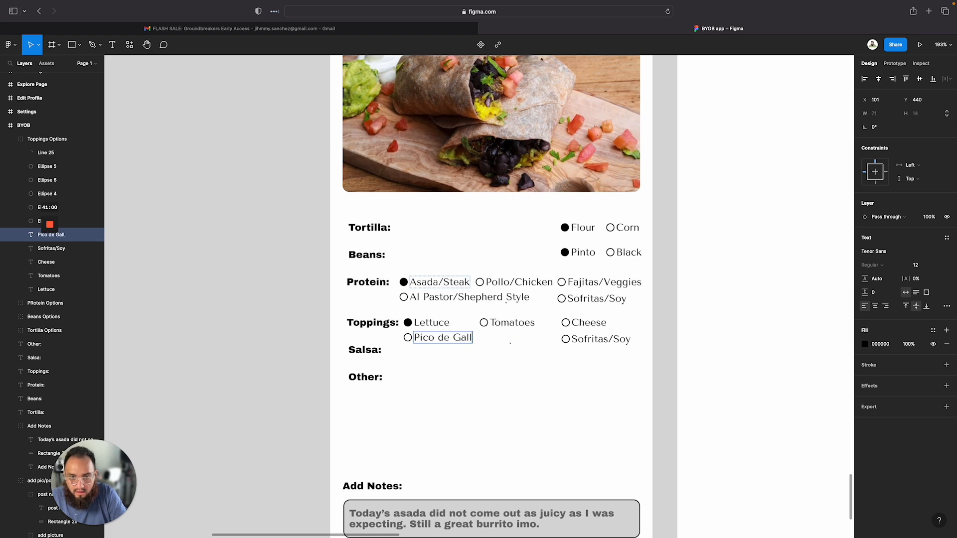
pyautogui.write('o')
# Relabel the last Toppings option as Sour Cream
pyautogui.doubleClick(588, 340)
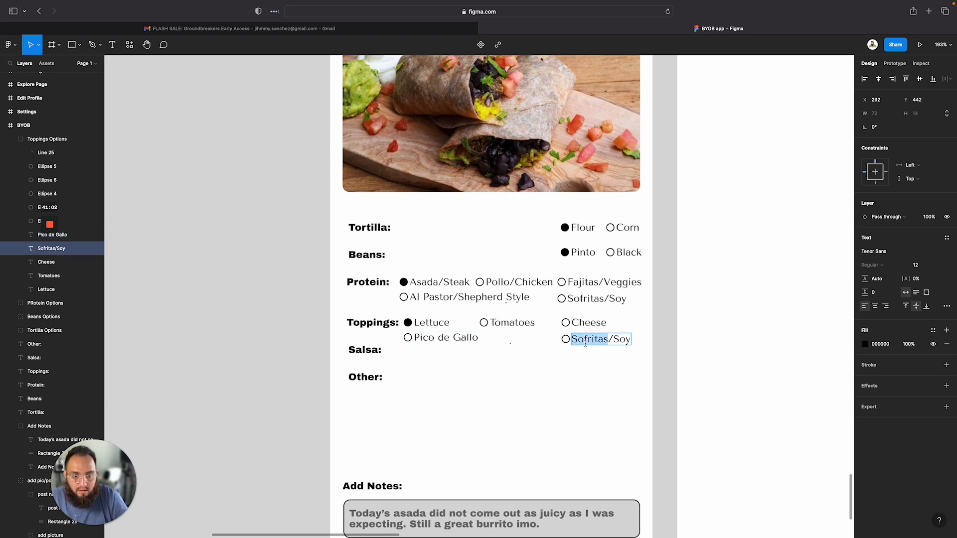
pyautogui.press('super+a')
pyautogui.write('S')
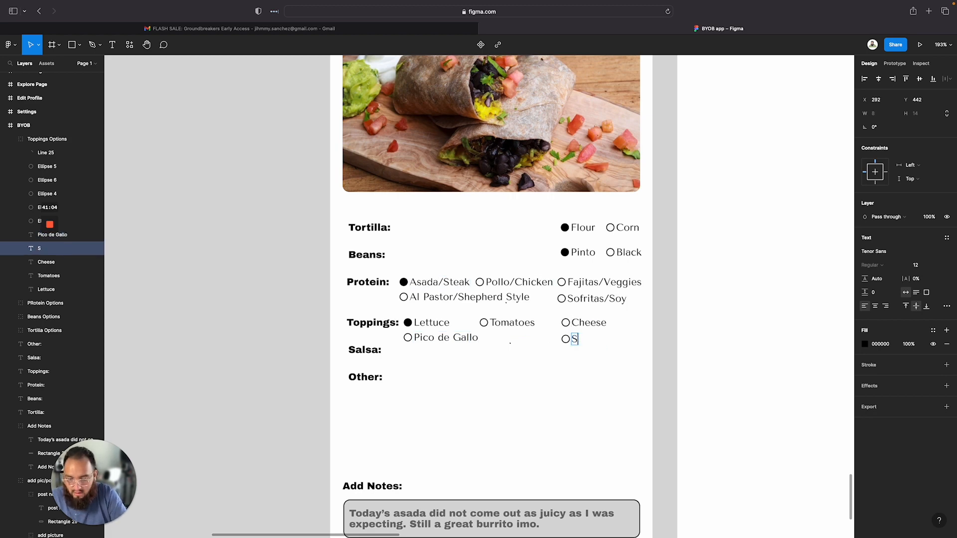
pyautogui.write('our Cream')
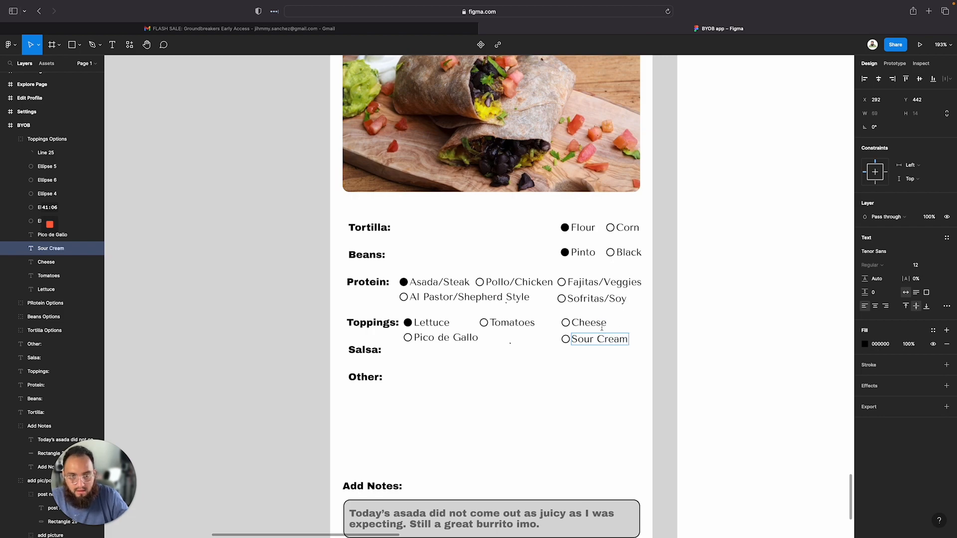
pyautogui.press('Escape')
pyautogui.click(540, 348)
# Compare the Toppings row with the toppings listed on the BYOB wireframe
pyautogui.scroll(7, 573, 408)
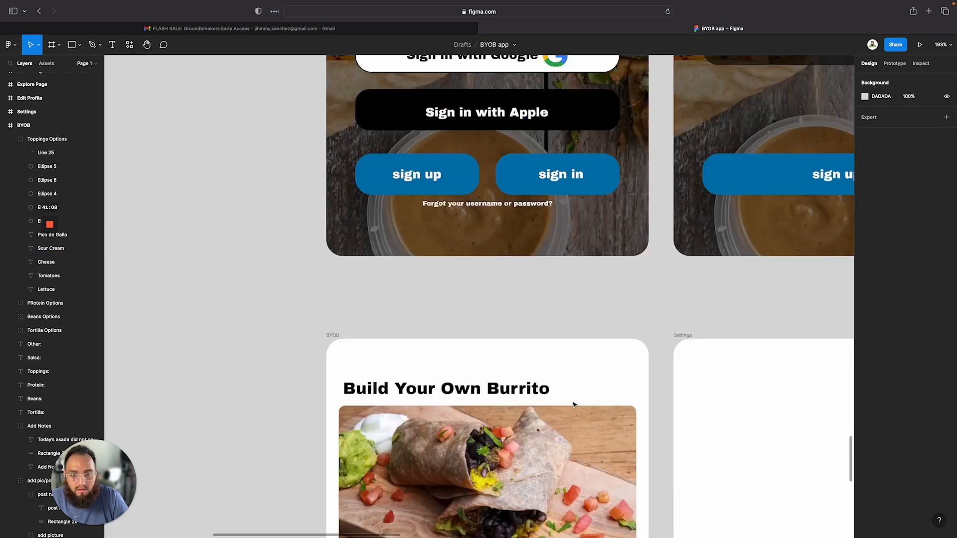
pyautogui.scroll(-5, 573, 405)
pyautogui.scroll(-10, 573, 405)
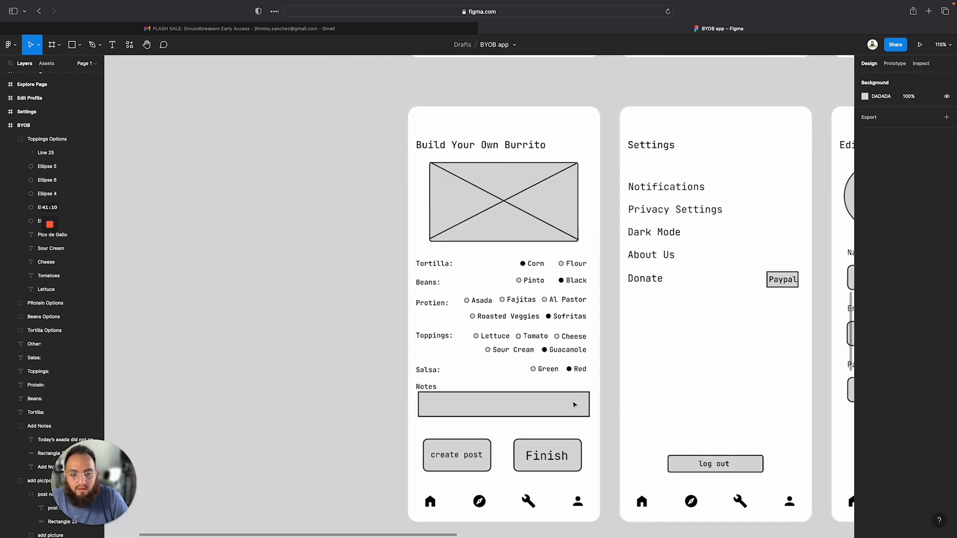
pyautogui.scroll(-15, 574, 405)
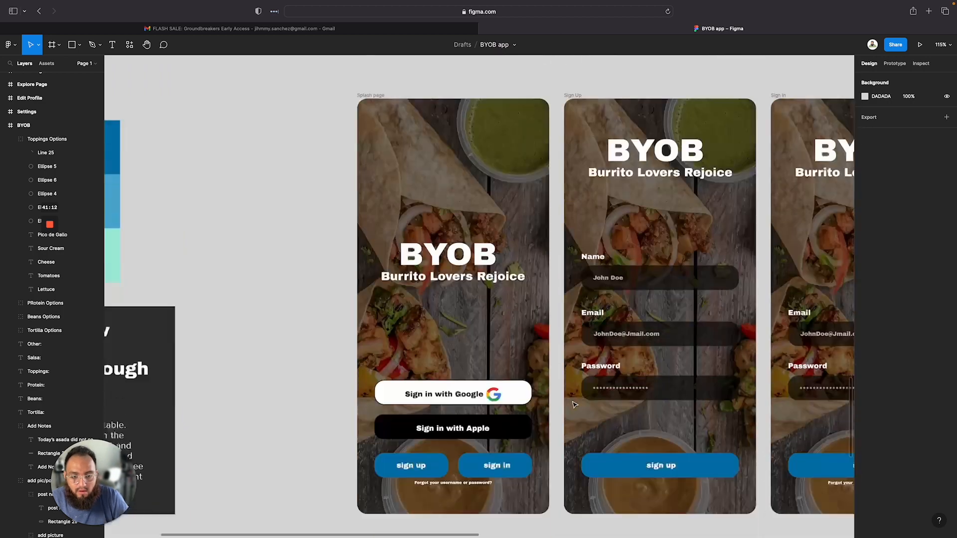
pyautogui.scroll(-10, 574, 405)
pyautogui.scroll(6, 476, 216)
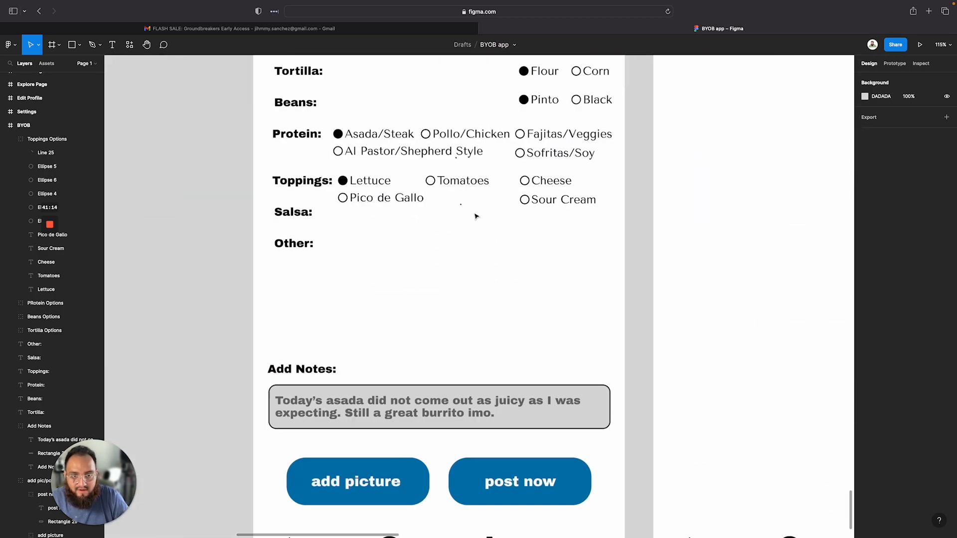
# Inspect the option circles in the Beans and Toppings groups
pyautogui.doubleClick(585, 201)
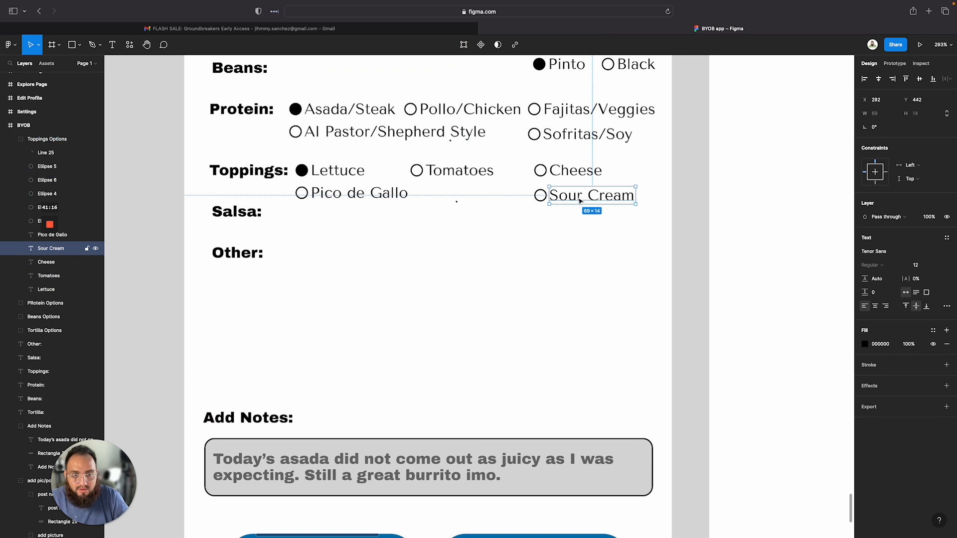
pyautogui.click(615, 213)
pyautogui.scroll(3, 498, 135)
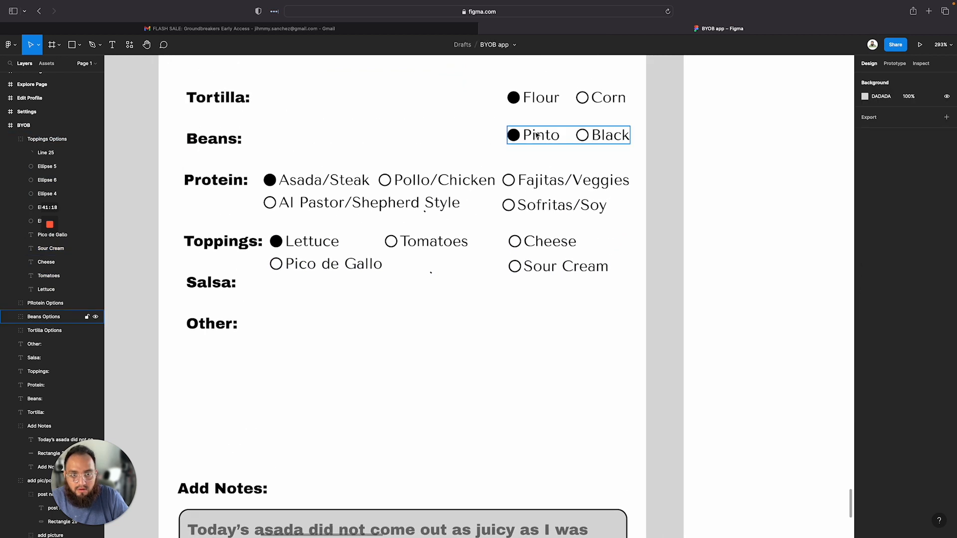
pyautogui.doubleClick(537, 136)
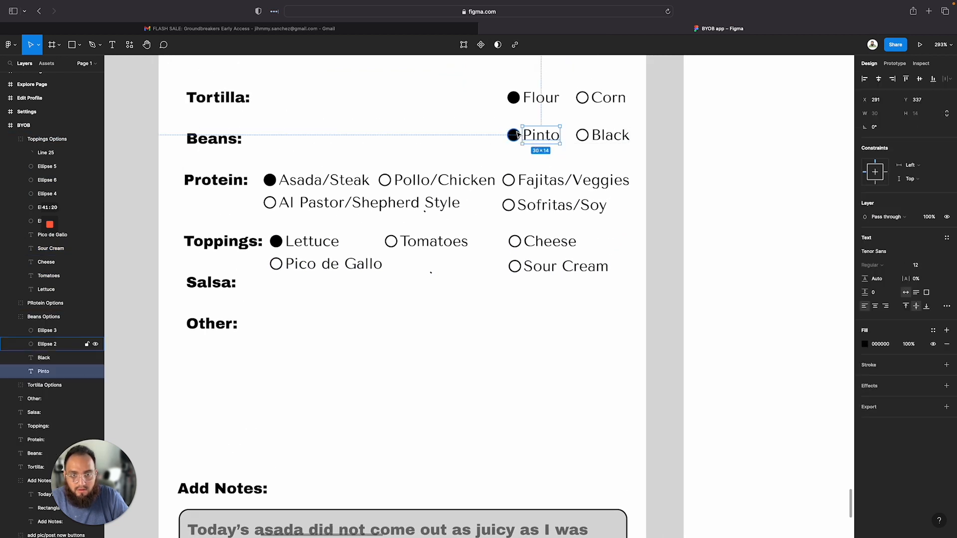
pyautogui.click(514, 135)
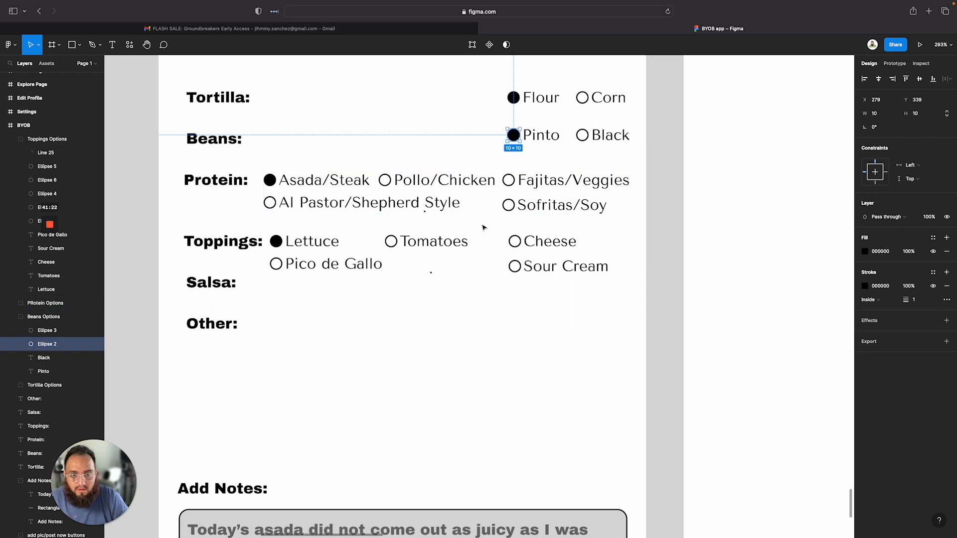
pyautogui.scroll(2, 482, 228)
pyautogui.click(372, 289)
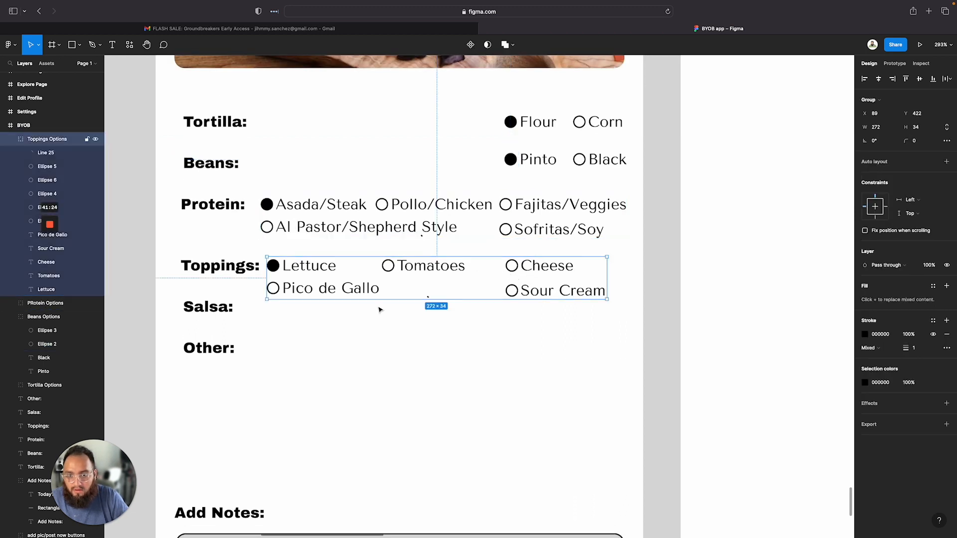
pyautogui.click(512, 294)
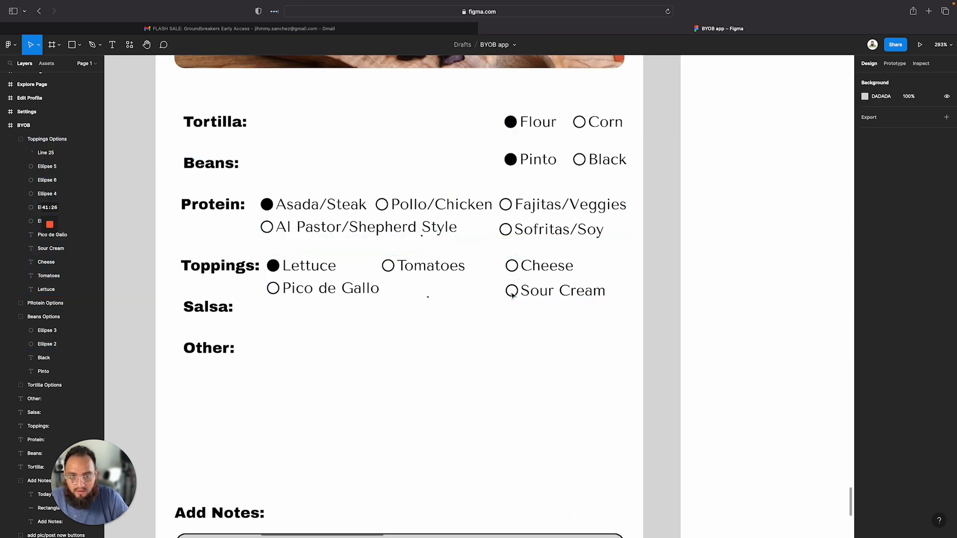
pyautogui.doubleClick(512, 294)
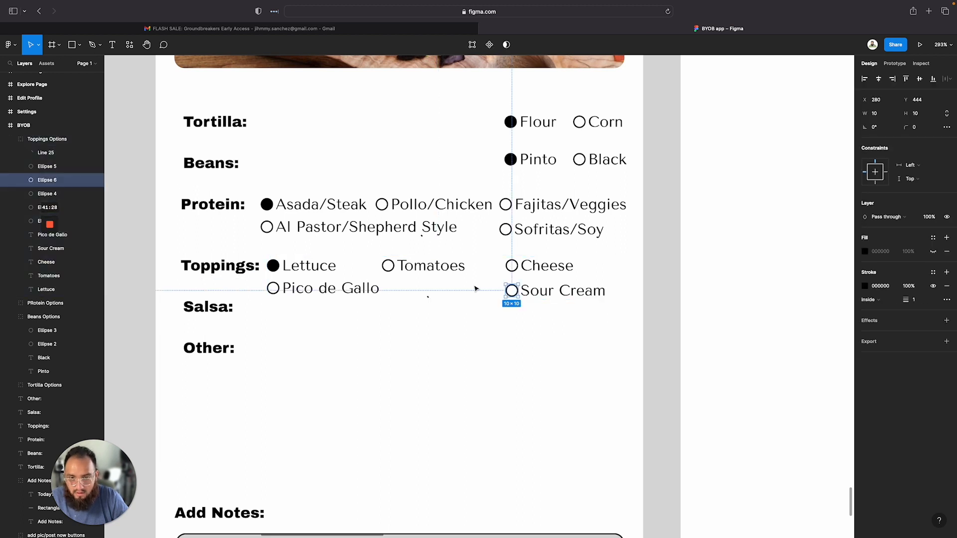
# Paste an option circle and place it in the second Toppings row beside Pico de Gallo
pyautogui.press('super+v')
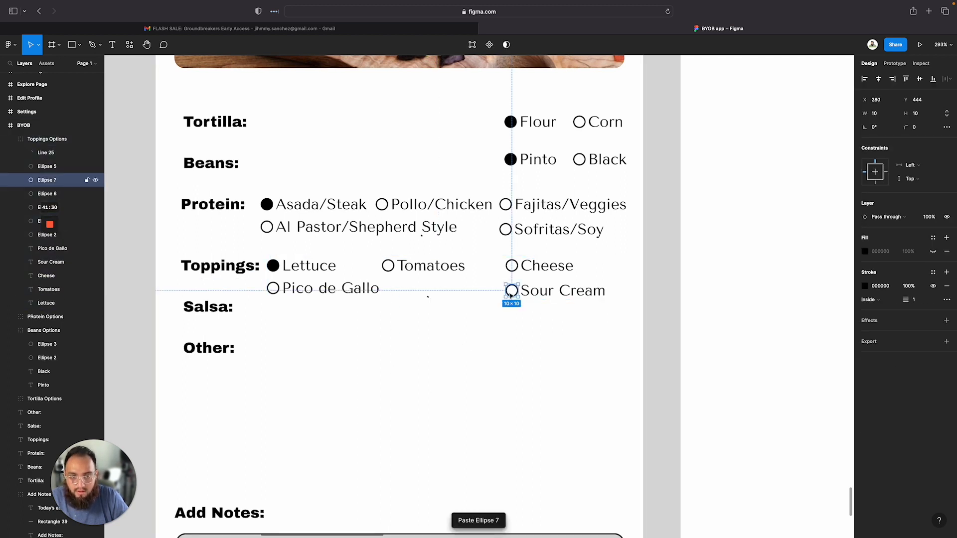
pyautogui.moveTo(511, 295); pyautogui.dragTo(393, 293)
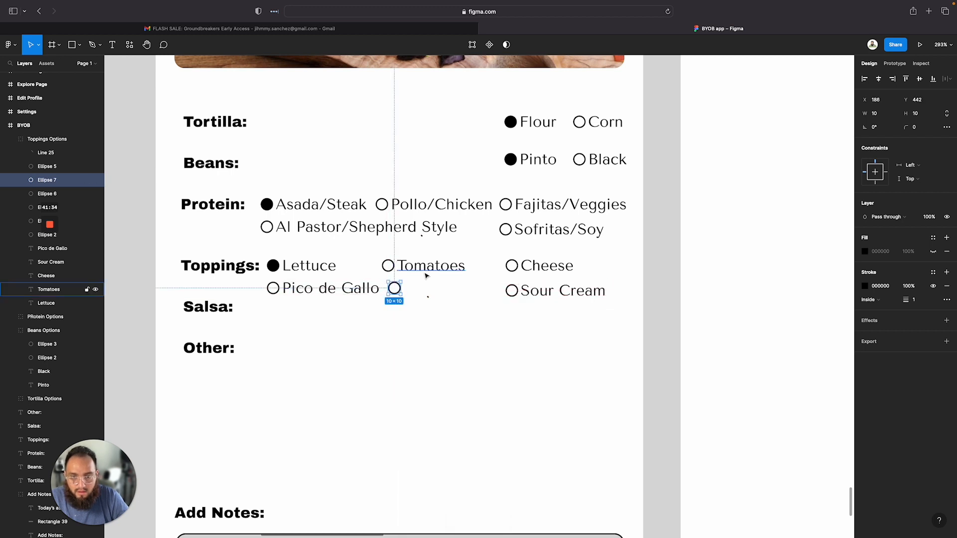
# Duplicate the Tomatoes label into the second Toppings row next to the new circle
pyautogui.click(430, 266)
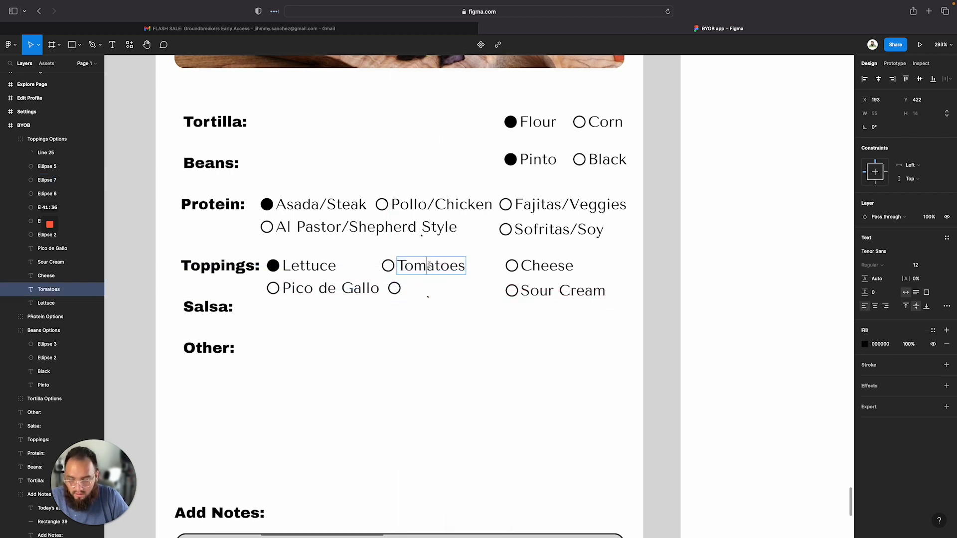
pyautogui.doubleClick(429, 266)
pyautogui.press('Escape')
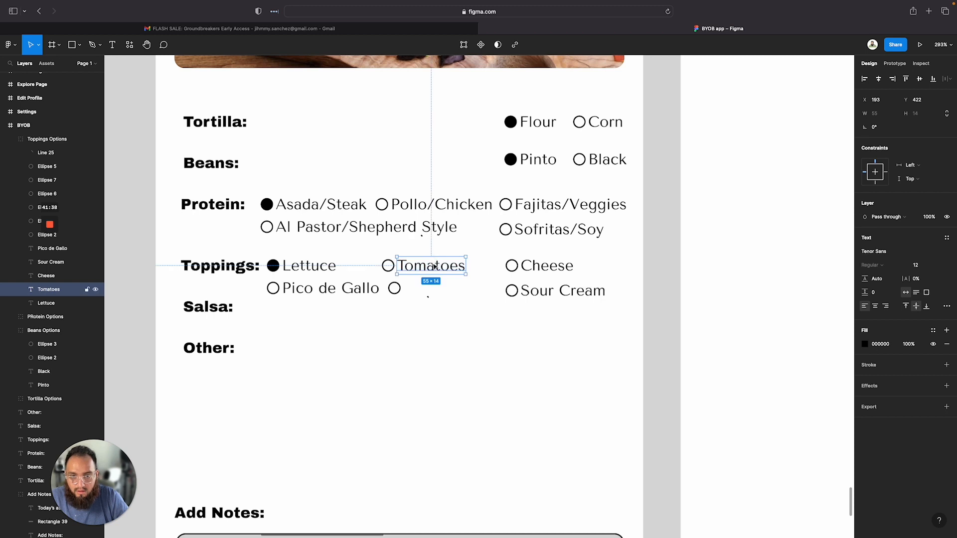
pyautogui.moveTo(433, 266); pyautogui.dragTo(441, 290)
pyautogui.press('super+z')
pyautogui.doubleClick(436, 293)
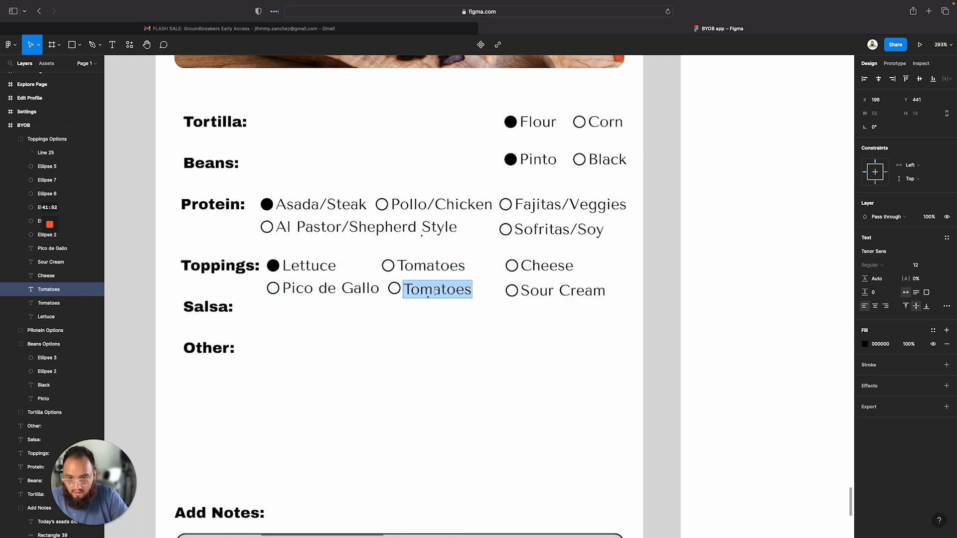
pyautogui.press('Escape')
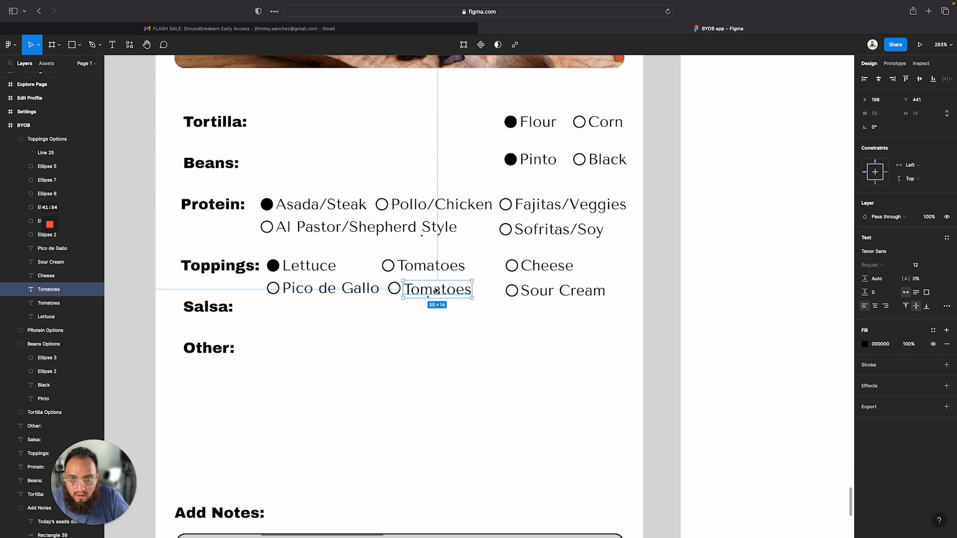
pyautogui.moveTo(436, 290); pyautogui.dragTo(436, 287)
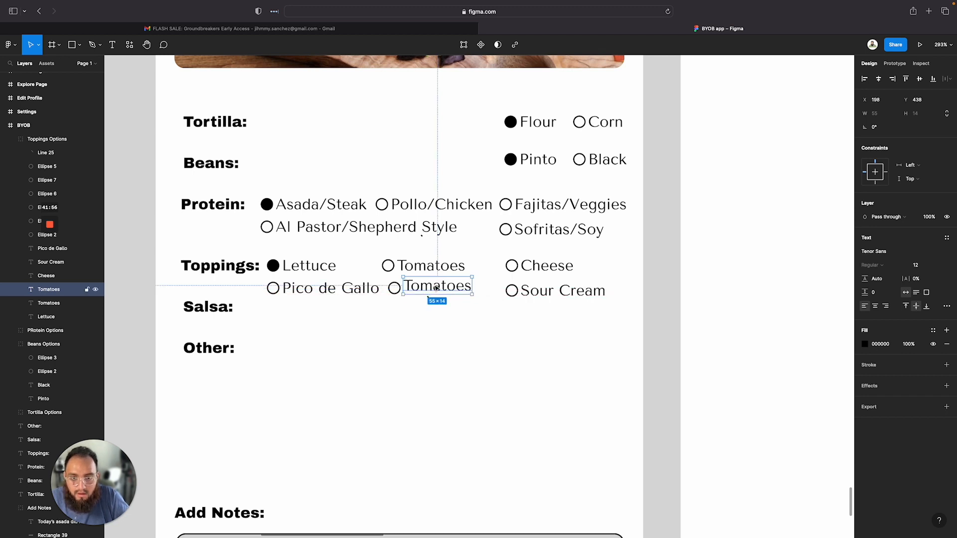
# Relabel the duplicated label as Guacamole
pyautogui.doubleClick(436, 288)
pyautogui.write('Guac')
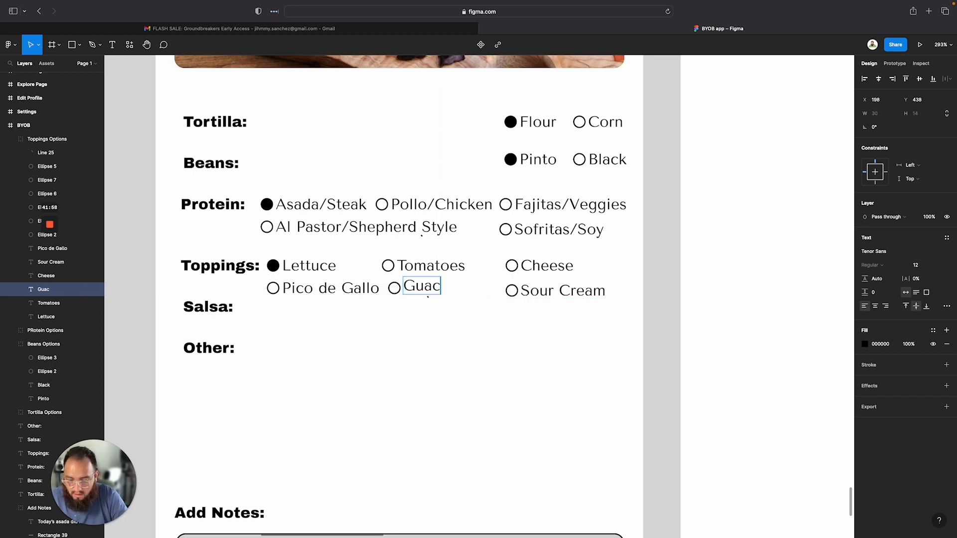
pyautogui.write('amole')
pyautogui.press('Escape')
pyautogui.click(514, 371)
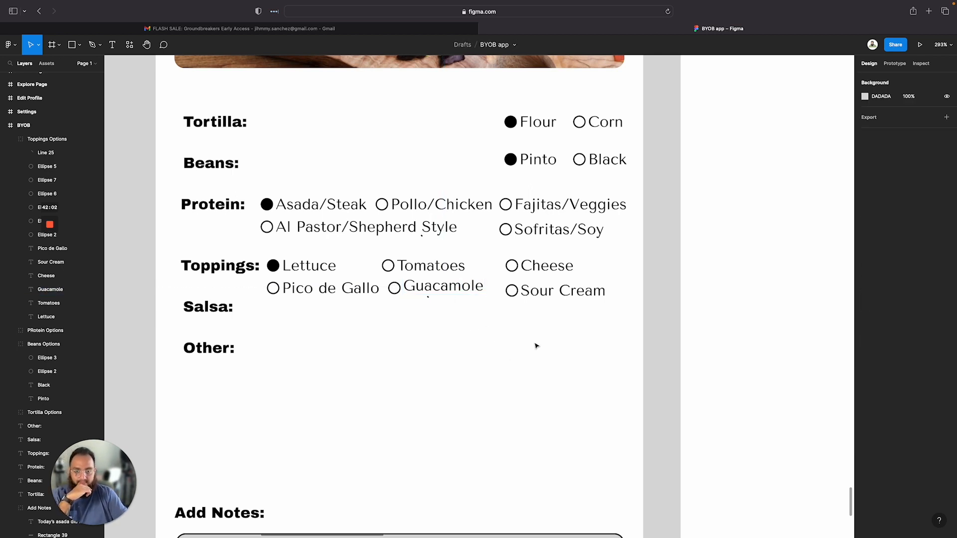
# Fill the option circle beside Guacamole with solid black
pyautogui.scroll(-2, 536, 346)
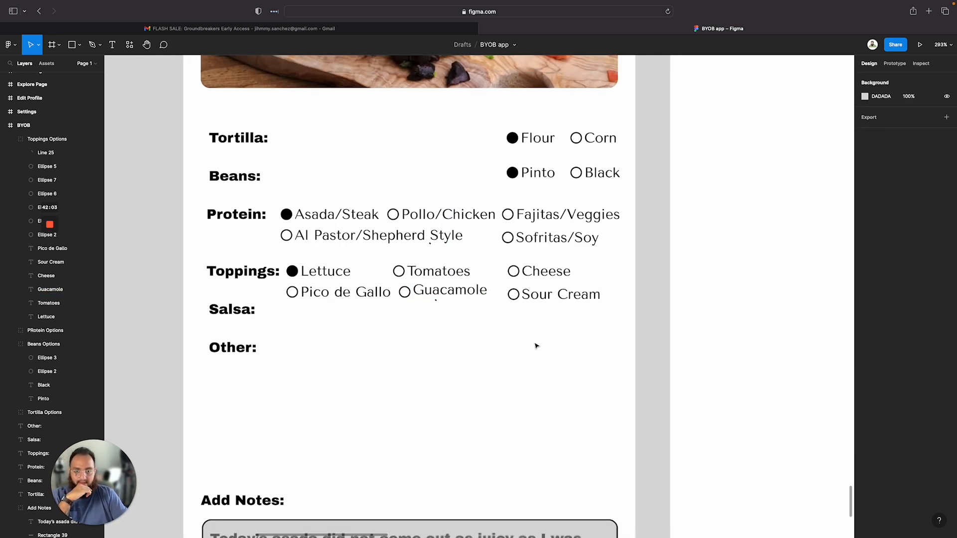
pyautogui.doubleClick(409, 295)
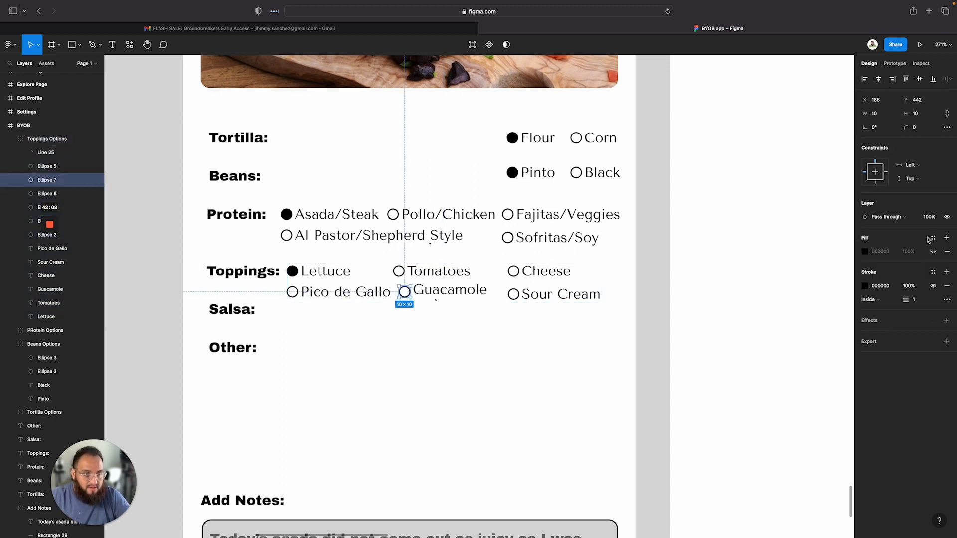
pyautogui.click(934, 252)
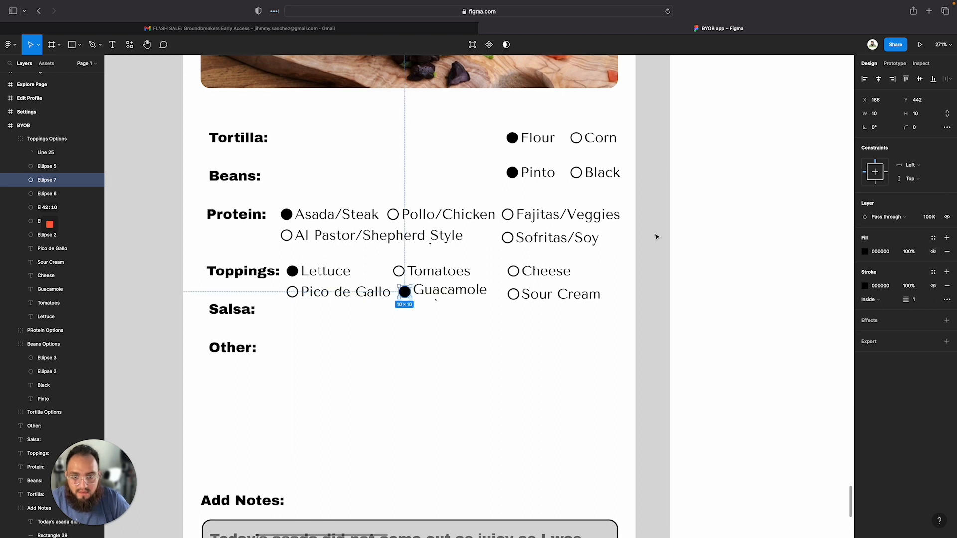
# Fill the Cheese and Sour Cream option circles with solid black
pyautogui.press('Escape')
pyautogui.doubleClick(516, 273)
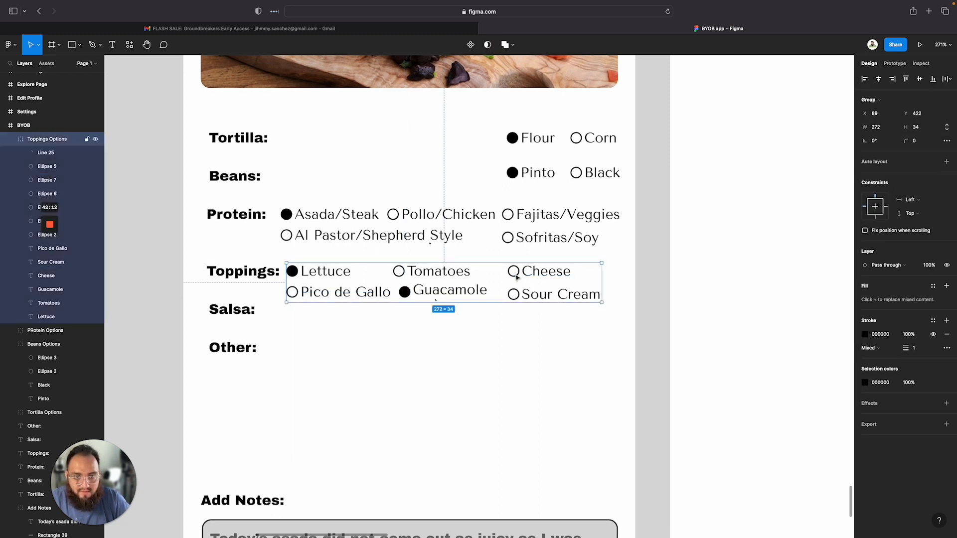
pyautogui.click(947, 252)
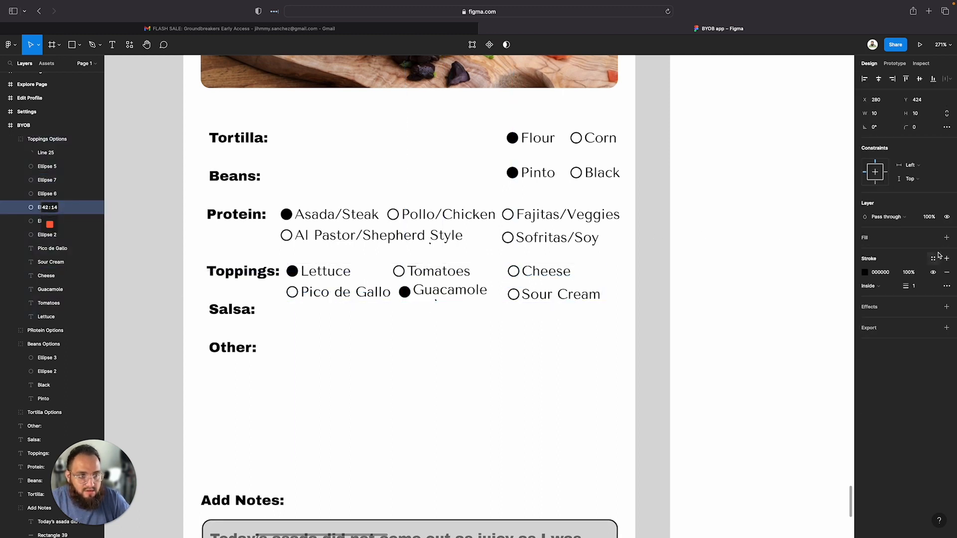
pyautogui.click(946, 237)
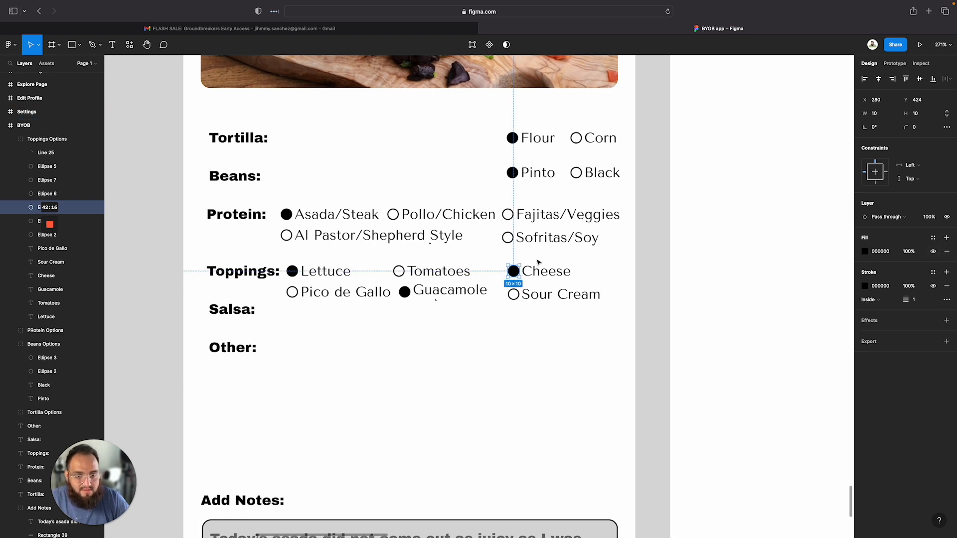
pyautogui.click(509, 300)
pyautogui.click(513, 301)
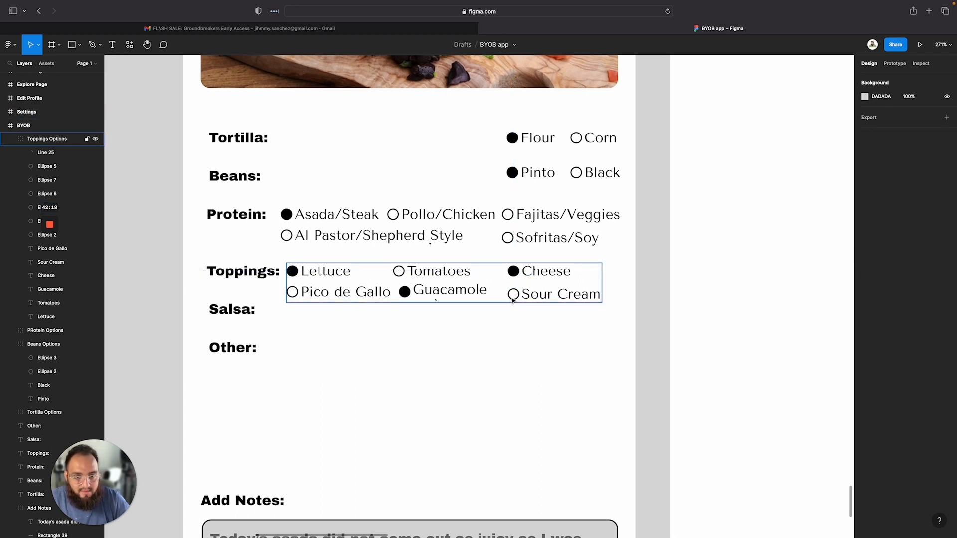
pyautogui.click(513, 301)
pyautogui.click(933, 252)
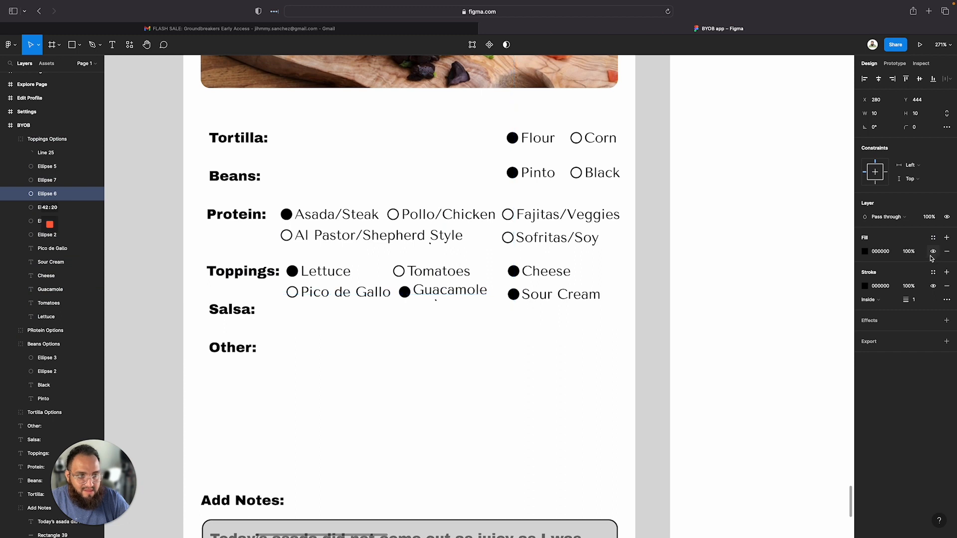
# Fill the Tomatoes and Pico de Gallo option circles with solid black
pyautogui.click(399, 272)
pyautogui.doubleClick(399, 271)
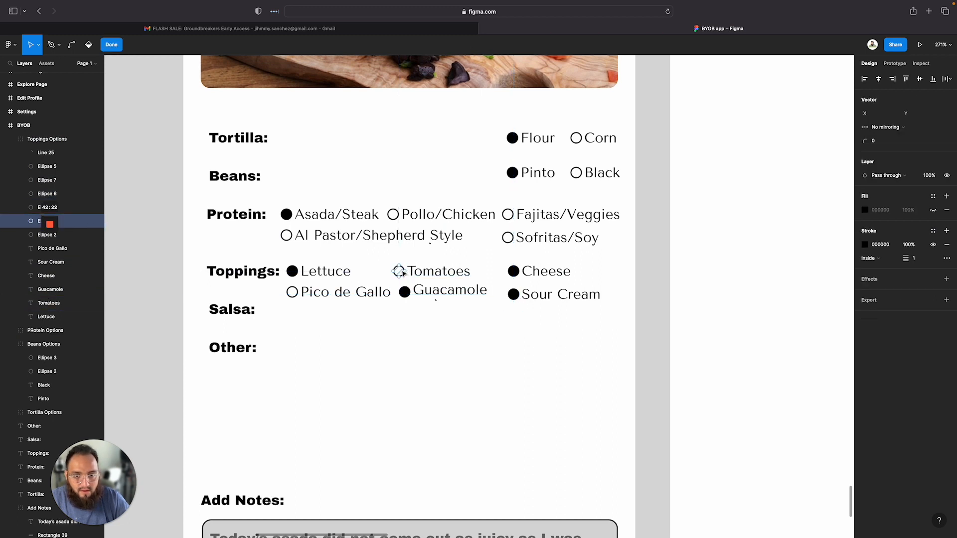
pyautogui.click(933, 209)
pyautogui.press('Escape')
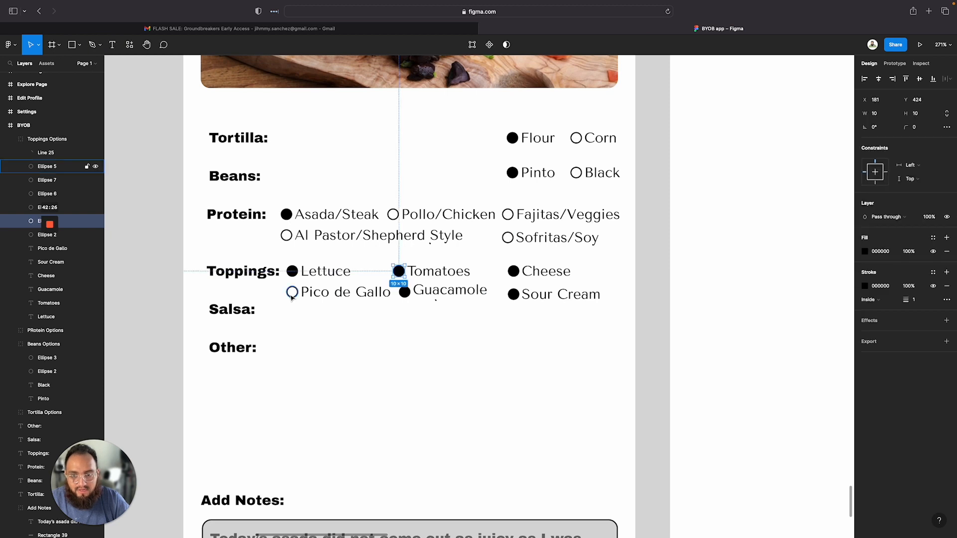
pyautogui.click(292, 292)
pyautogui.click(932, 252)
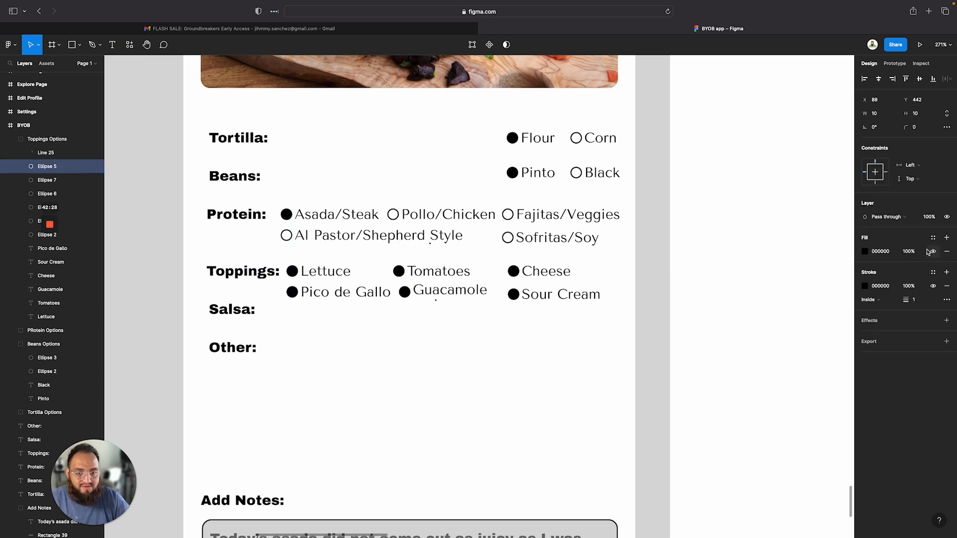
# Move the Tortilla and Beans option groups left so they sit right beside their labels
pyautogui.click(474, 379)
pyautogui.scroll(-3, 474, 379)
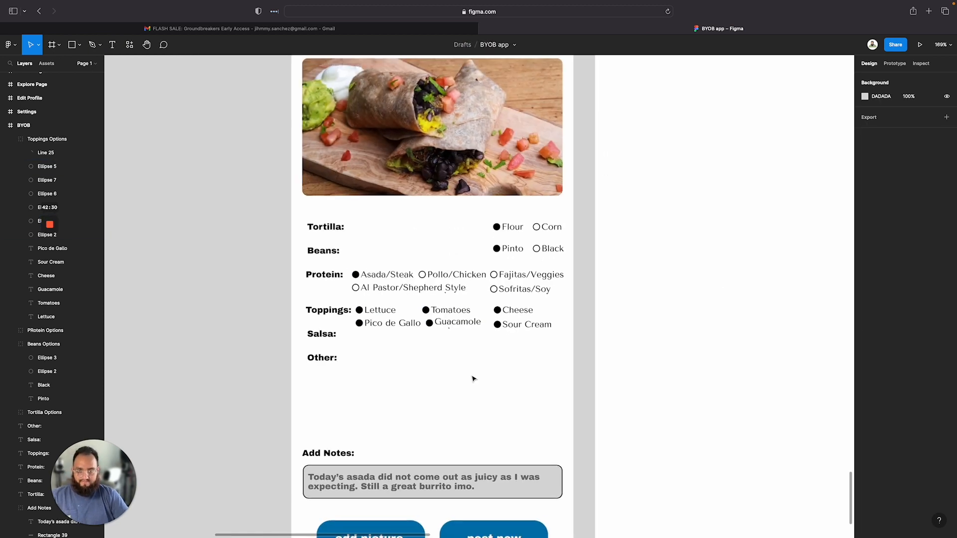
pyautogui.scroll(-3, 475, 379)
pyautogui.scroll(4, 475, 379)
pyautogui.scroll(-2, 474, 379)
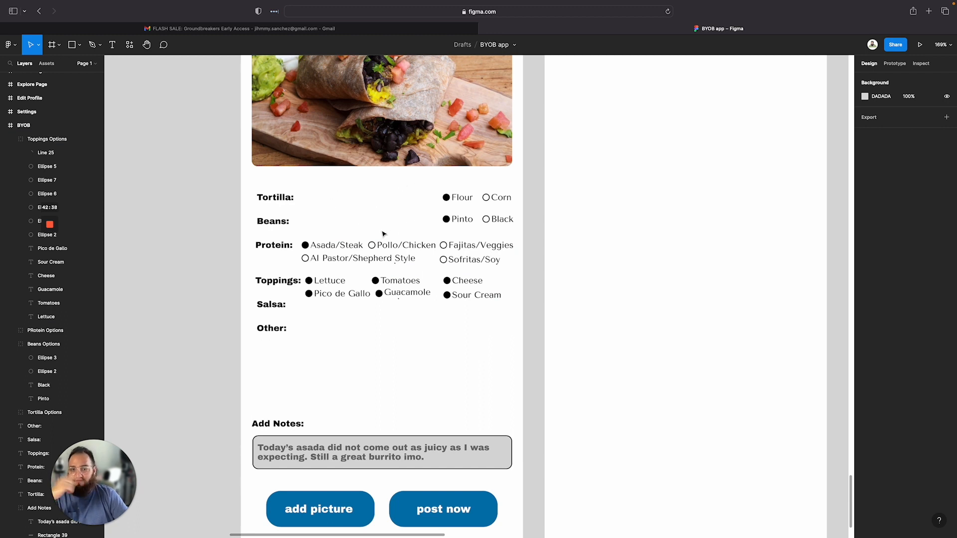
pyautogui.moveTo(463, 197); pyautogui.dragTo(330, 199)
pyautogui.moveTo(453, 226); pyautogui.dragTo(330, 224)
pyautogui.click(483, 389)
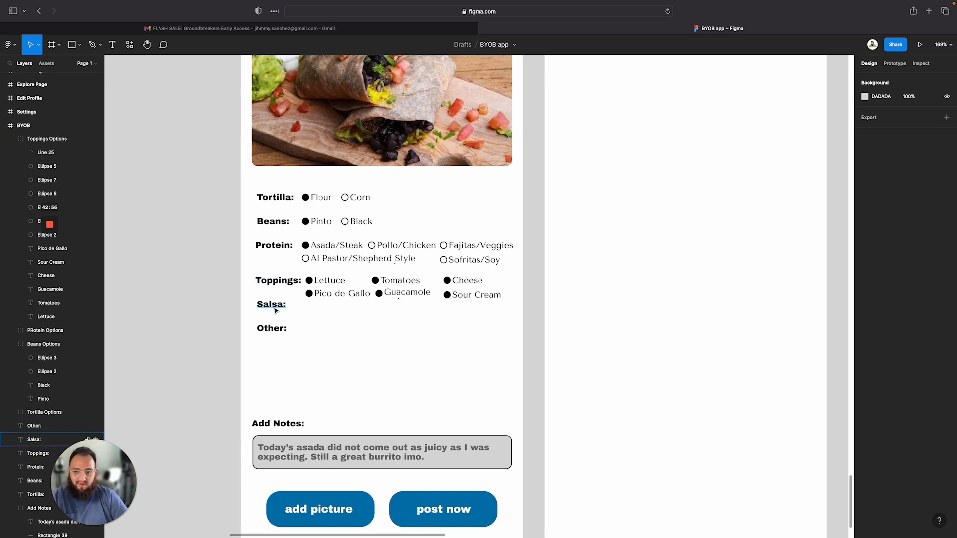
# Move the Salsa and Other labels down to open space below the Toppings rows
pyautogui.moveTo(277, 337); pyautogui.dragTo(268, 306)
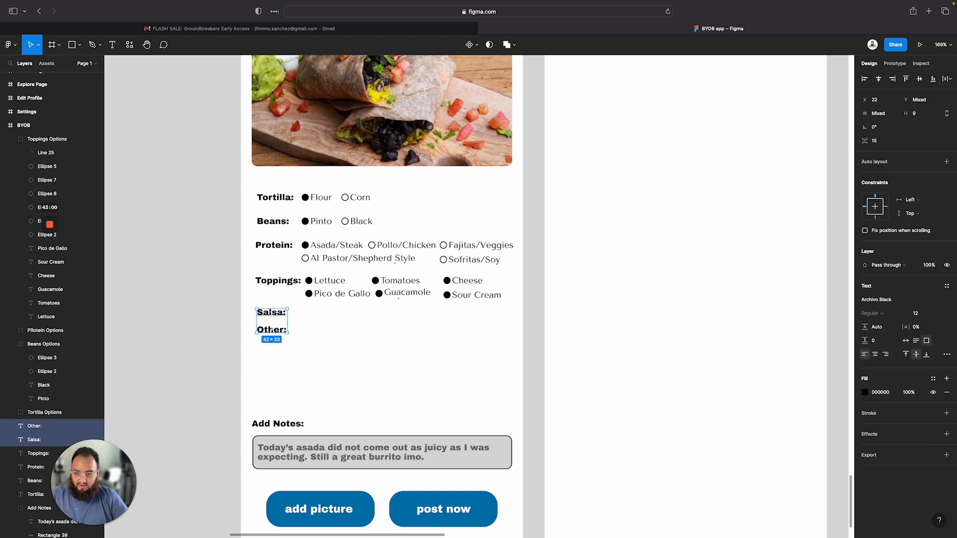
pyautogui.click(278, 377)
pyautogui.moveTo(272, 329); pyautogui.dragTo(270, 357)
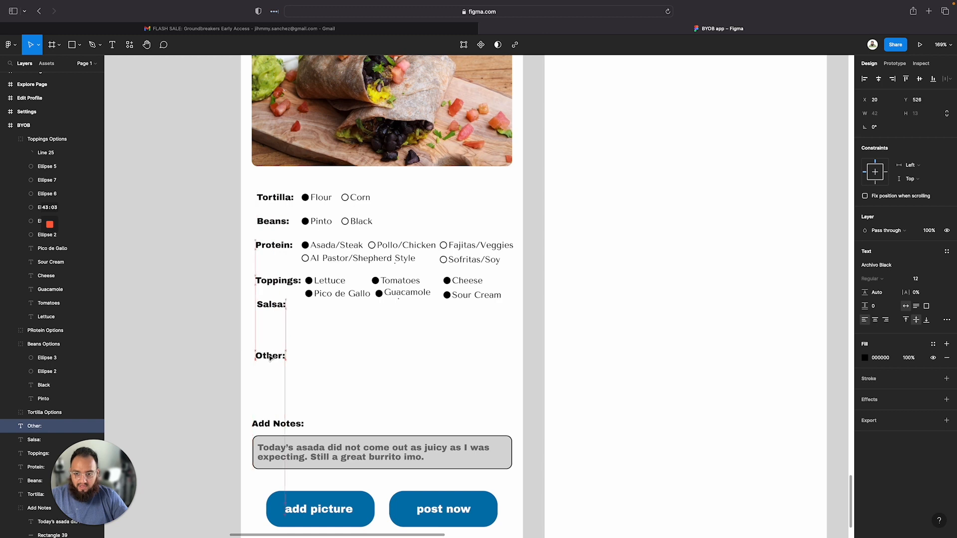
pyautogui.click(277, 307)
pyautogui.moveTo(277, 307); pyautogui.dragTo(278, 317)
pyautogui.moveTo(348, 226); pyautogui.dragTo(347, 323)
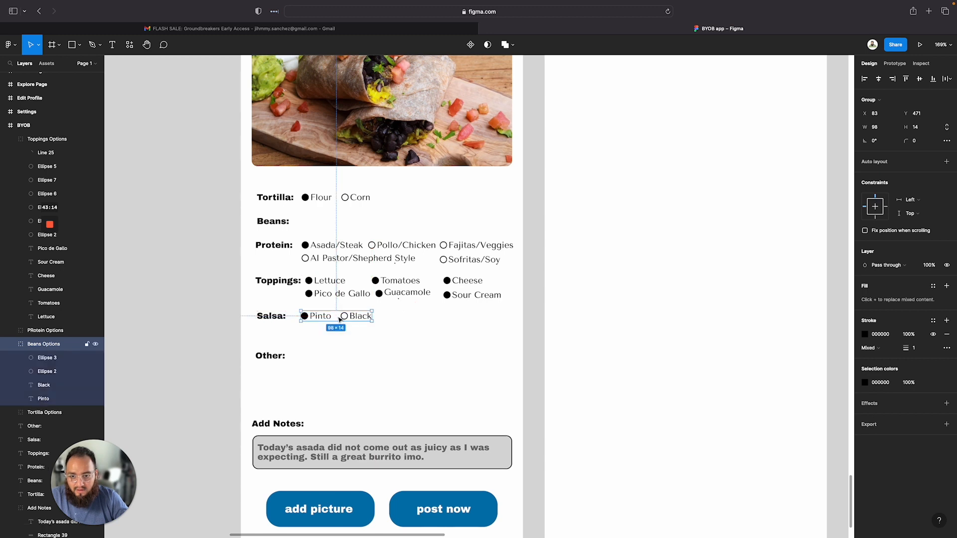
pyautogui.doubleClick(52, 347)
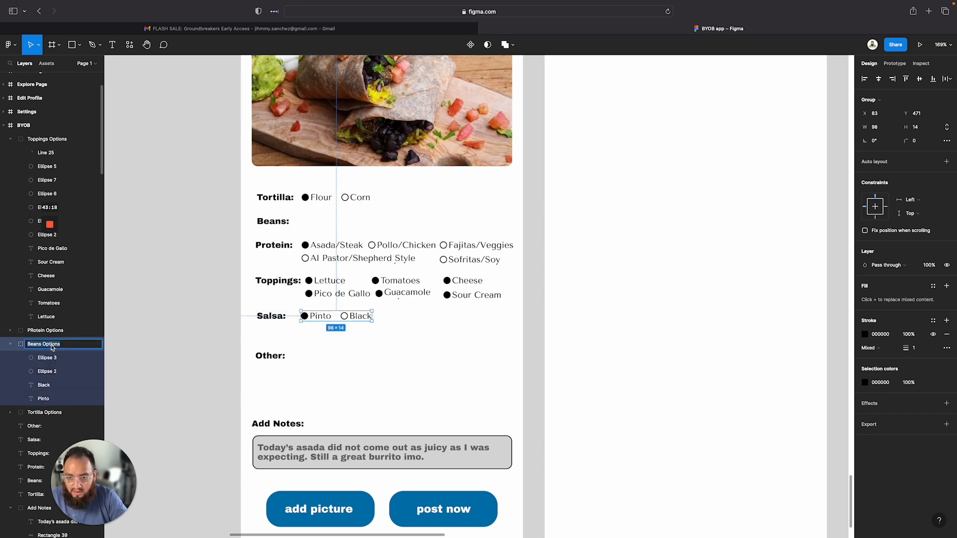
pyautogui.click(389, 384)
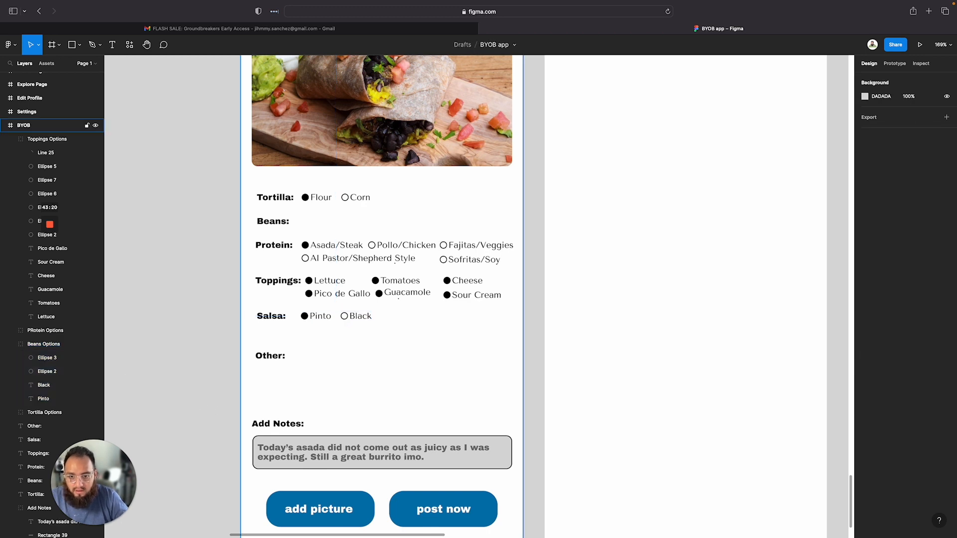
pyautogui.press('super+z')
pyautogui.press('super+z')
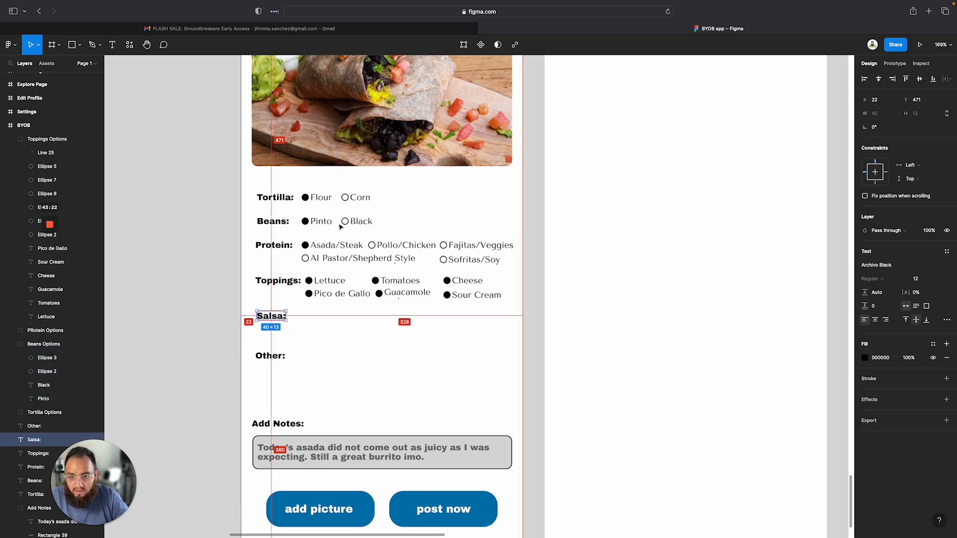
pyautogui.press('Escape')
# Duplicate the Beans option group onto the Salsa row
pyautogui.click(356, 228)
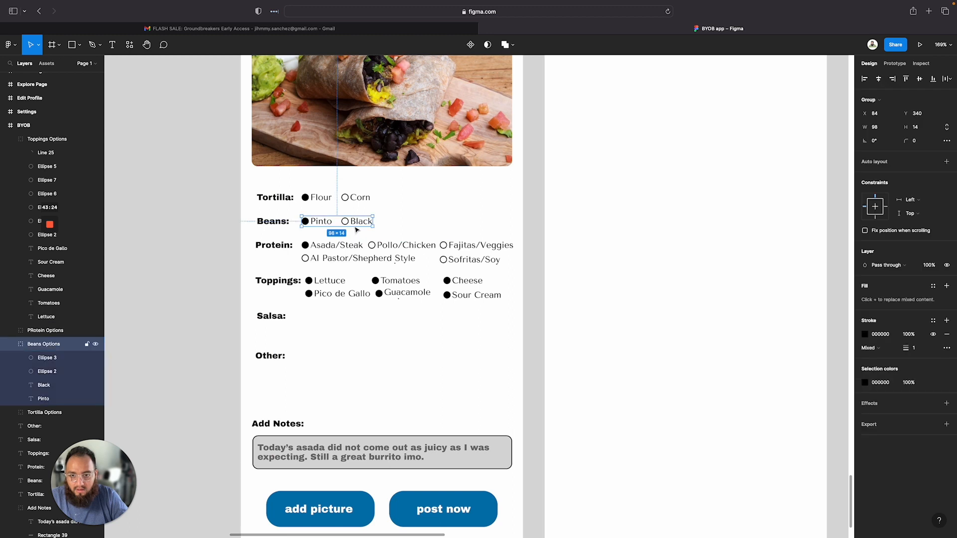
pyautogui.moveTo(356, 226); pyautogui.dragTo(355, 322)
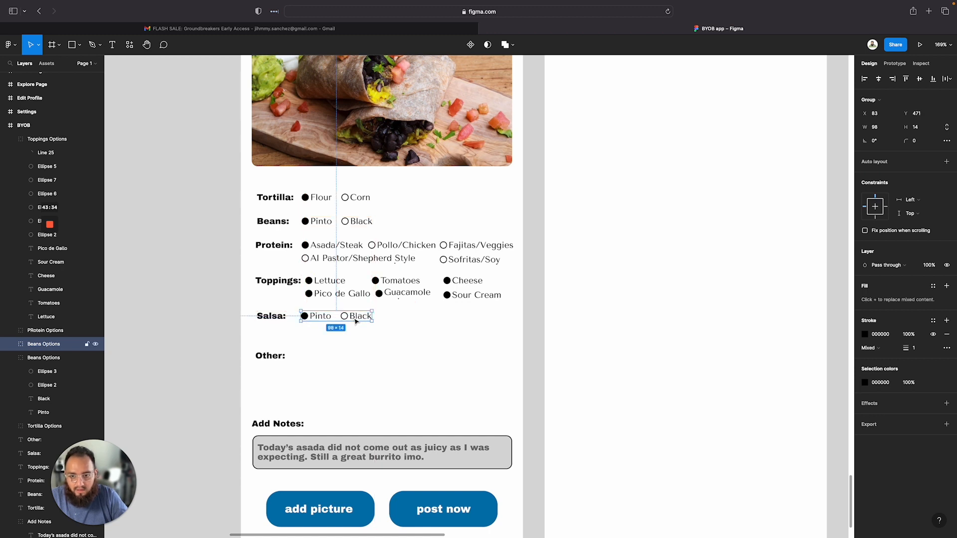
pyautogui.click(332, 342)
pyautogui.doubleClick(325, 317)
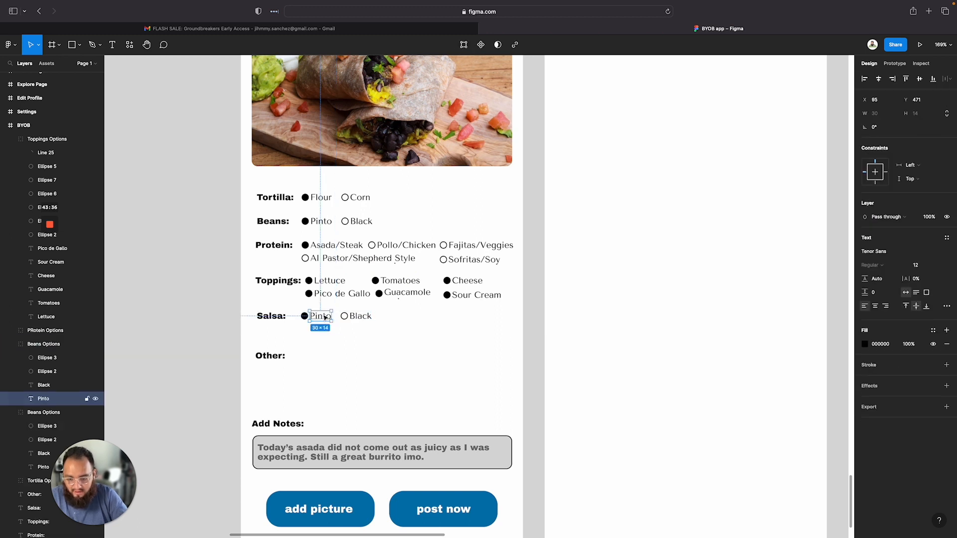
pyautogui.press('r')
pyautogui.hotkey('ctrl', 'g')
pyautogui.hotkey('shift', 'Return')
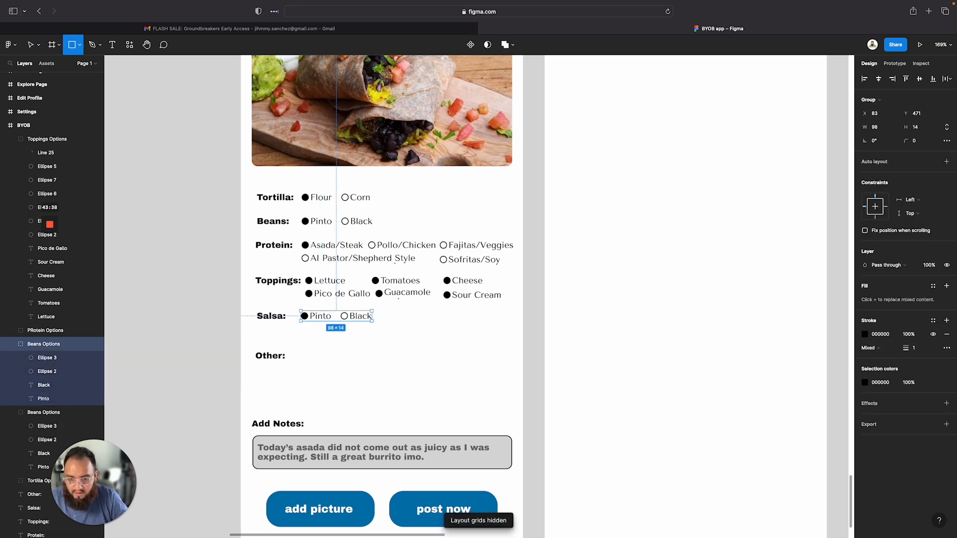
pyautogui.click(321, 321)
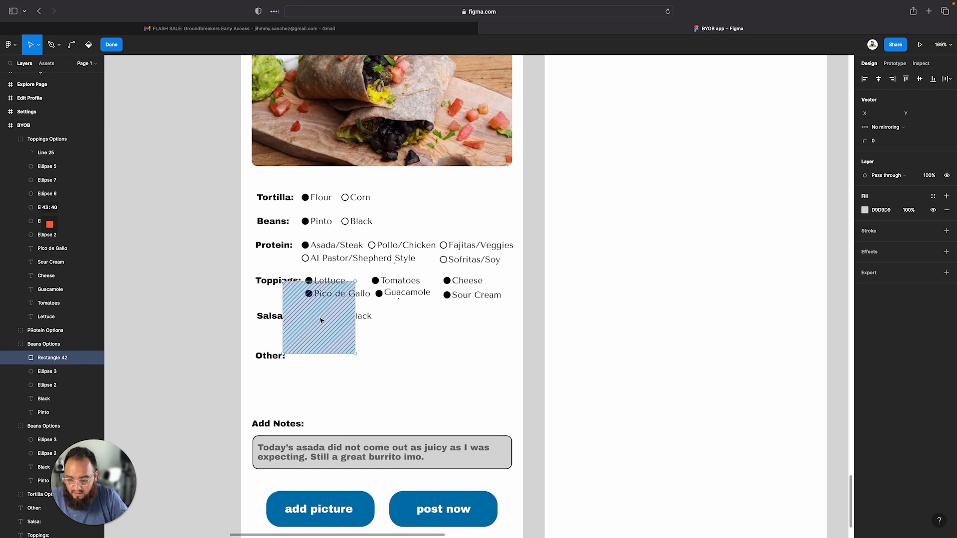
pyautogui.press('Return')
pyautogui.press('Delete')
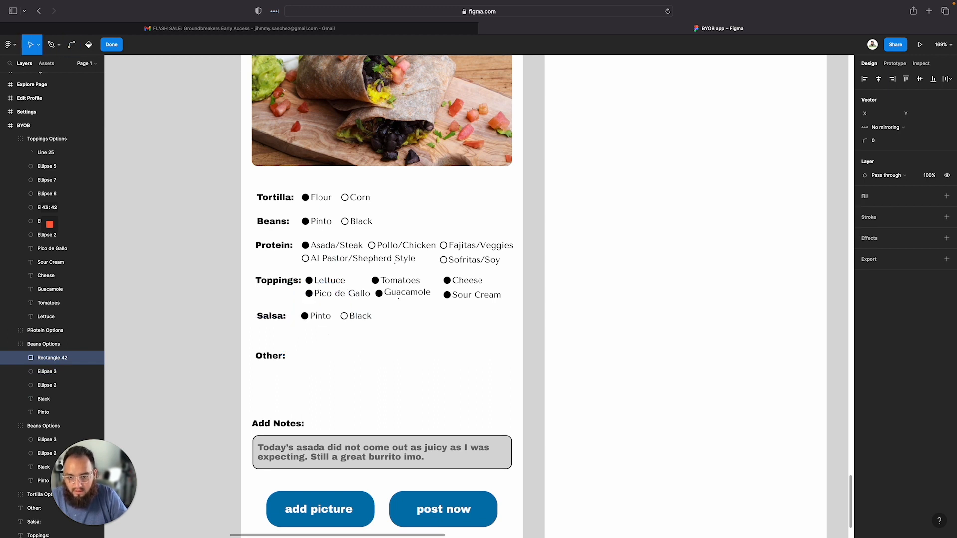
# Rename the first Salsa option label to Green
pyautogui.press('Escape')
pyautogui.click(322, 317)
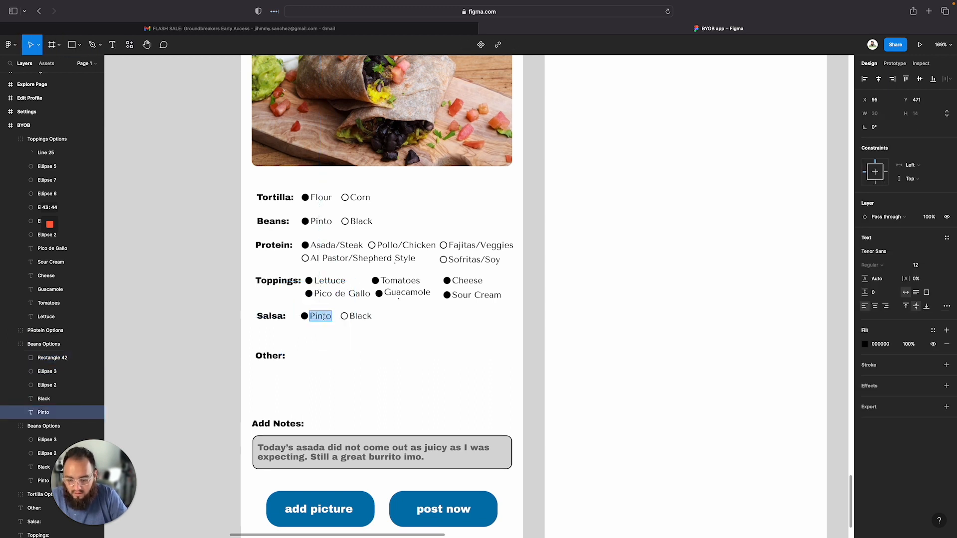
pyautogui.write('Green')
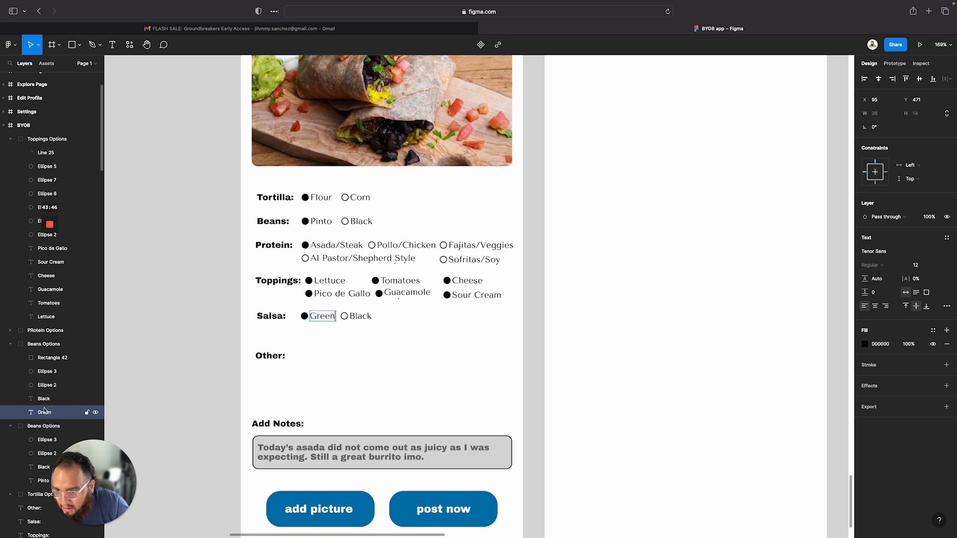
# Delete the stray rectangle from the duplicated Salsa option group
pyautogui.click(43, 399)
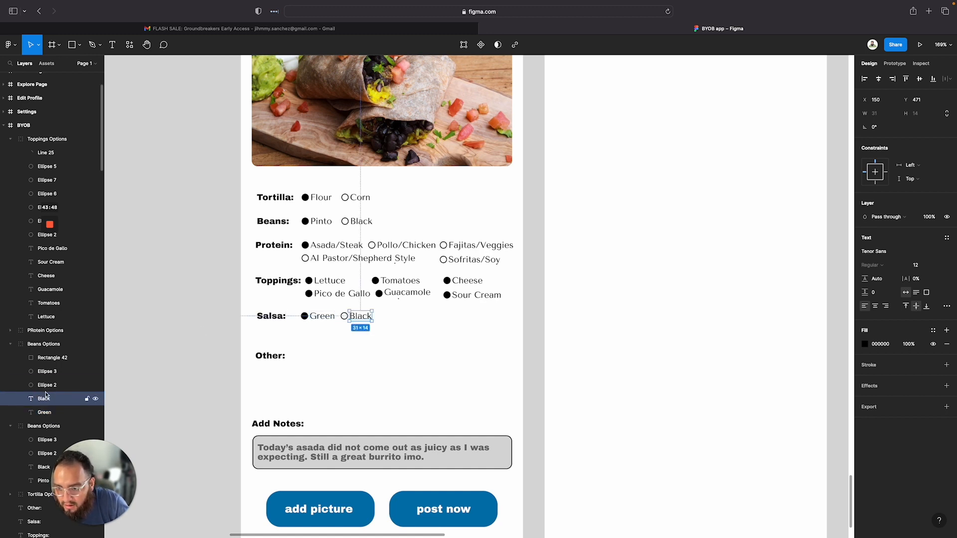
pyautogui.click(47, 387)
pyautogui.click(50, 374)
pyautogui.click(53, 363)
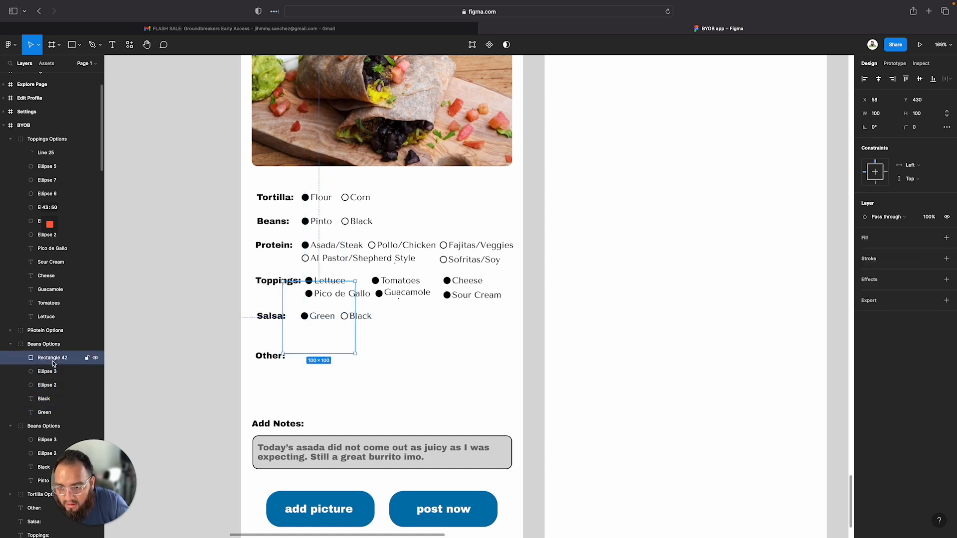
pyautogui.press('Delete')
# Rename the second Salsa option label to Red
pyautogui.click(361, 319)
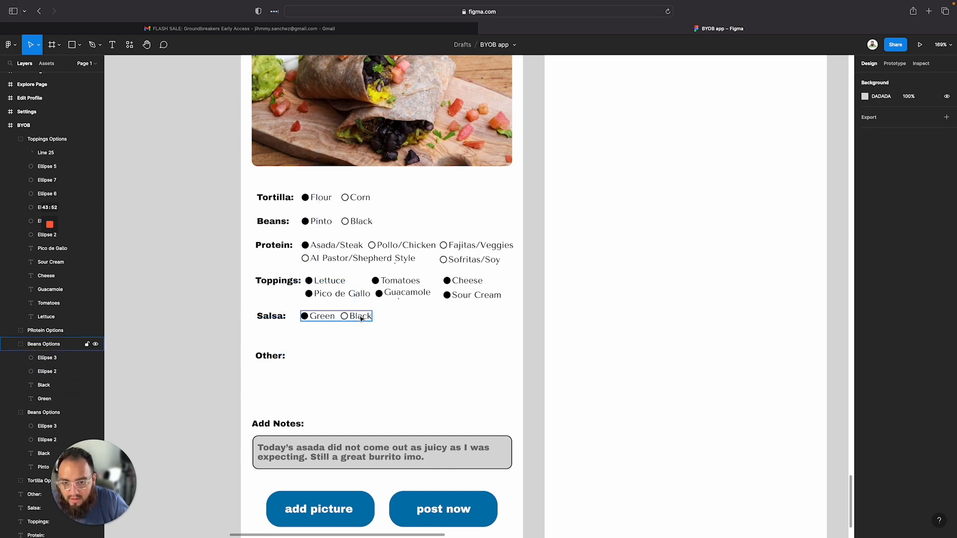
pyautogui.click(361, 319)
pyautogui.doubleClick(361, 319)
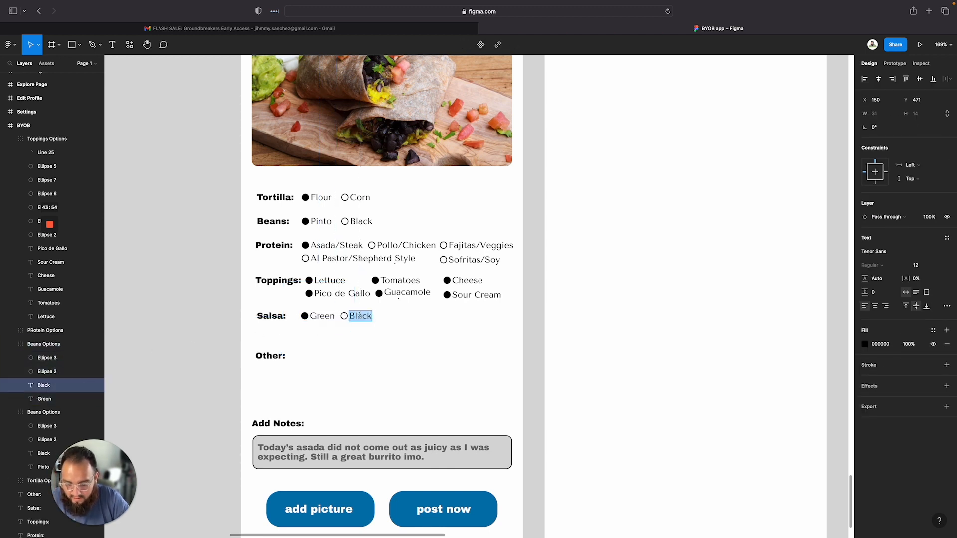
pyautogui.write('Red')
pyautogui.click(361, 360)
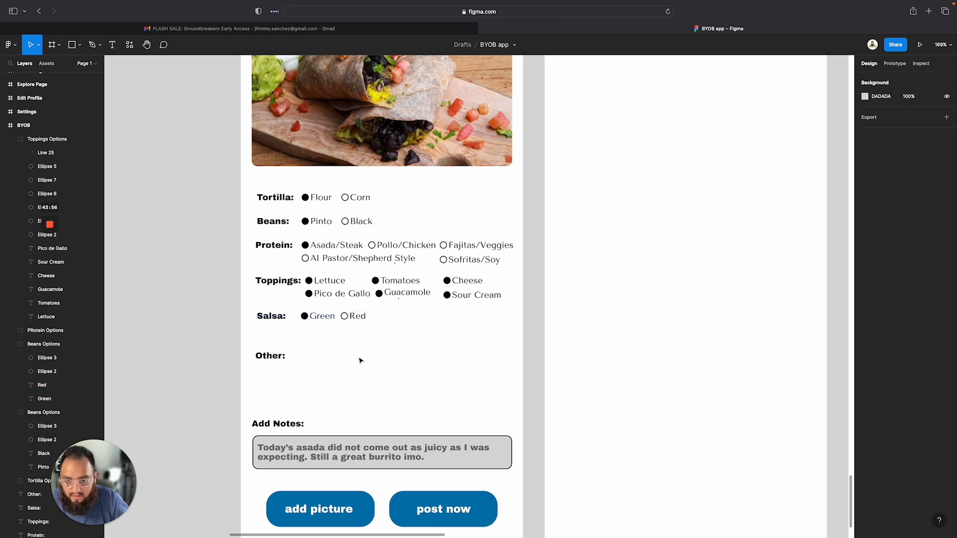
# Rename the duplicated option group layer to Salsa Options
pyautogui.click(321, 320)
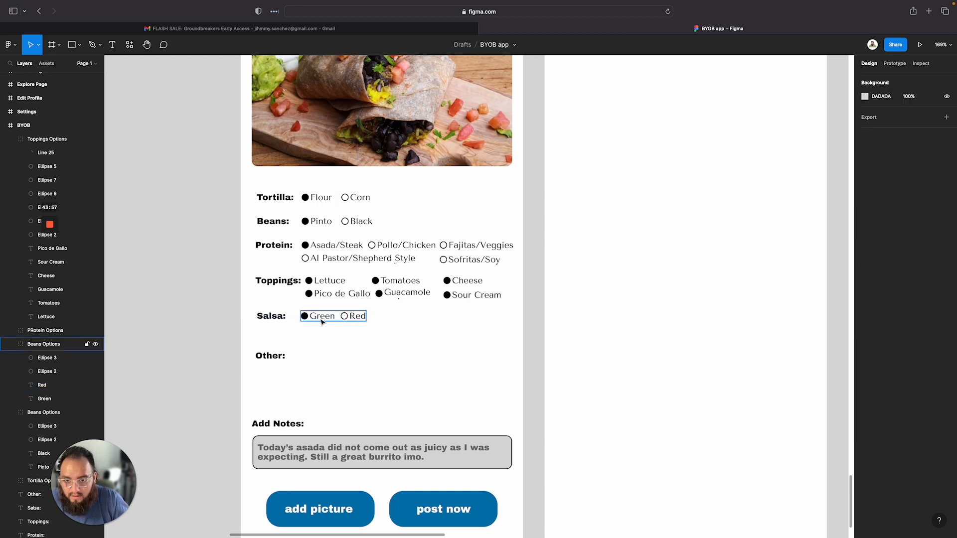
pyautogui.doubleClick(36, 345)
pyautogui.write('Salsa')
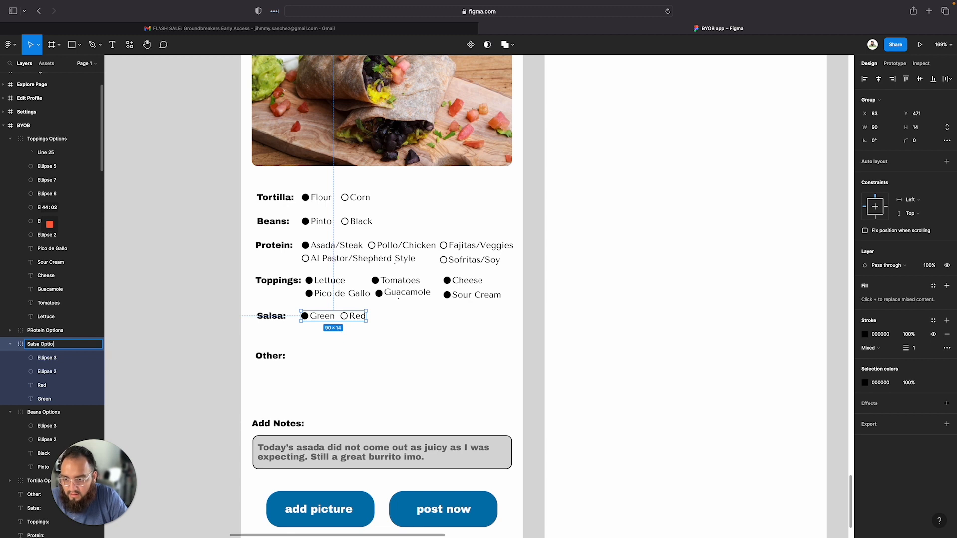
pyautogui.click(486, 343)
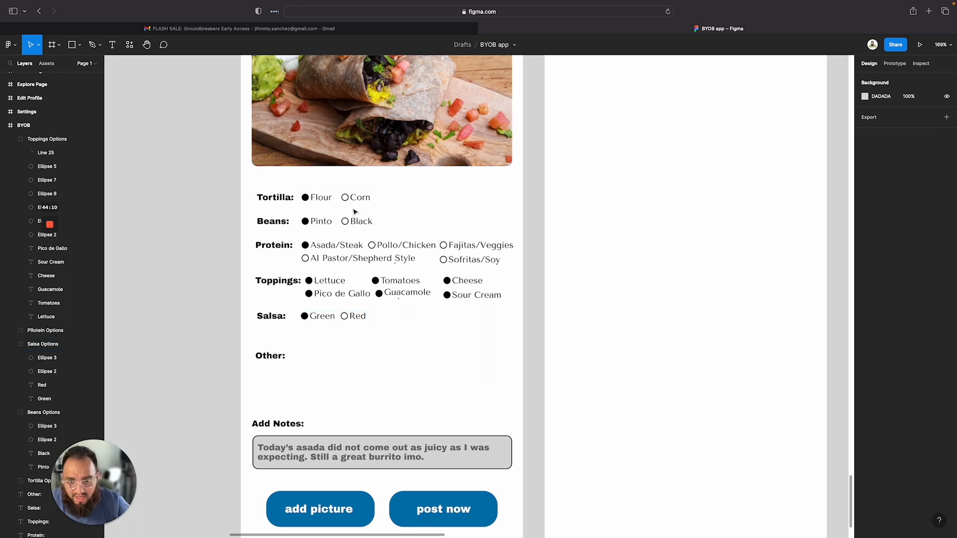
# Duplicate the Red option circle to the right to make a third Salsa option circle
pyautogui.click(363, 319)
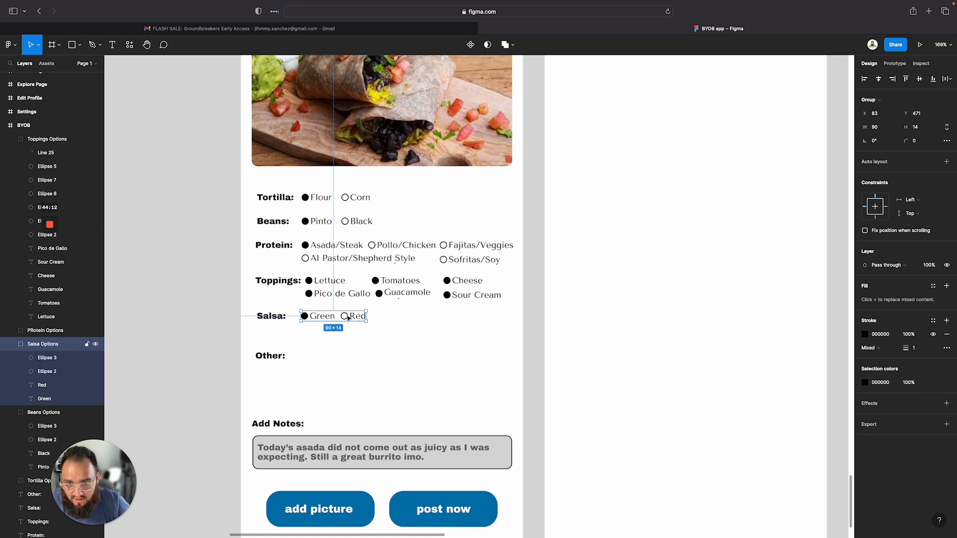
pyautogui.click(348, 318)
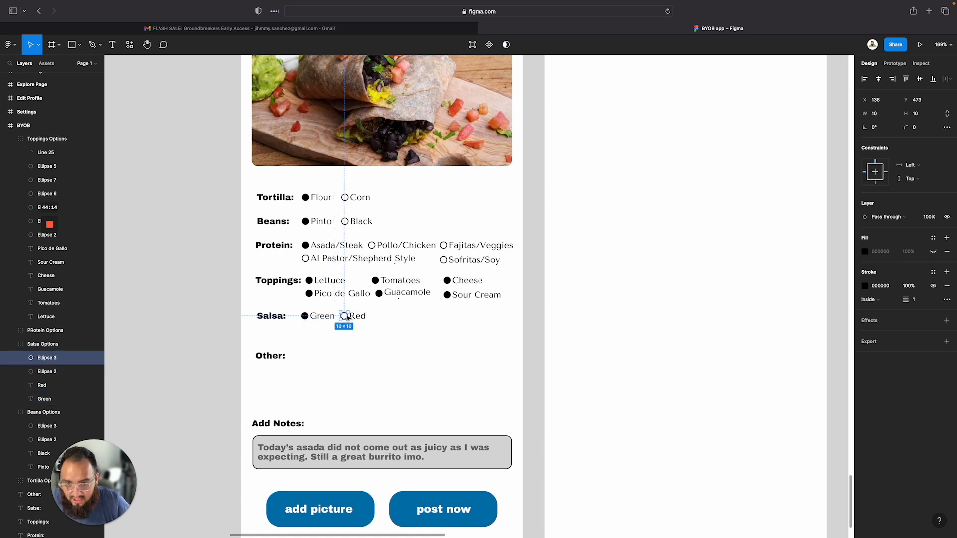
pyautogui.moveTo(348, 318); pyautogui.dragTo(379, 319)
pyautogui.click(392, 329)
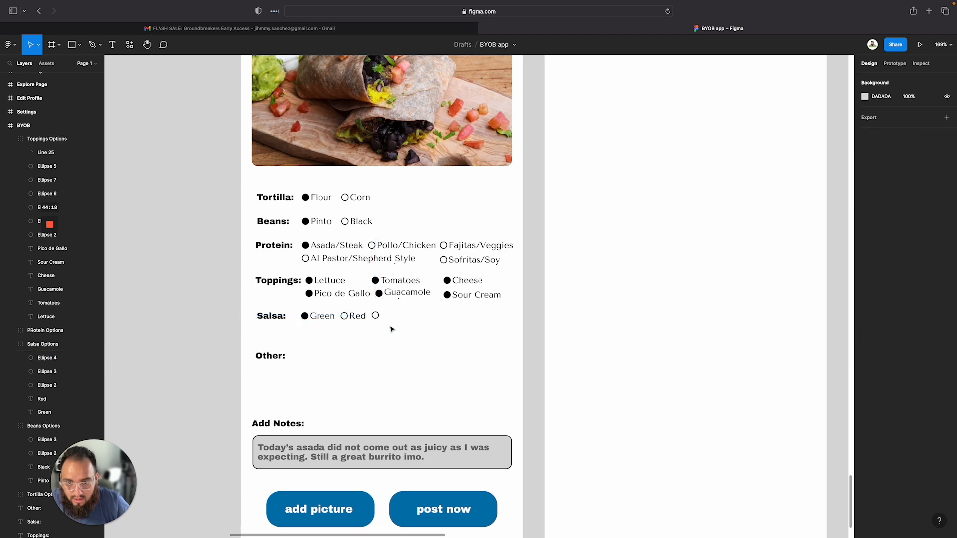
# Duplicate the Red label beside the new third circle
pyautogui.doubleClick(360, 316)
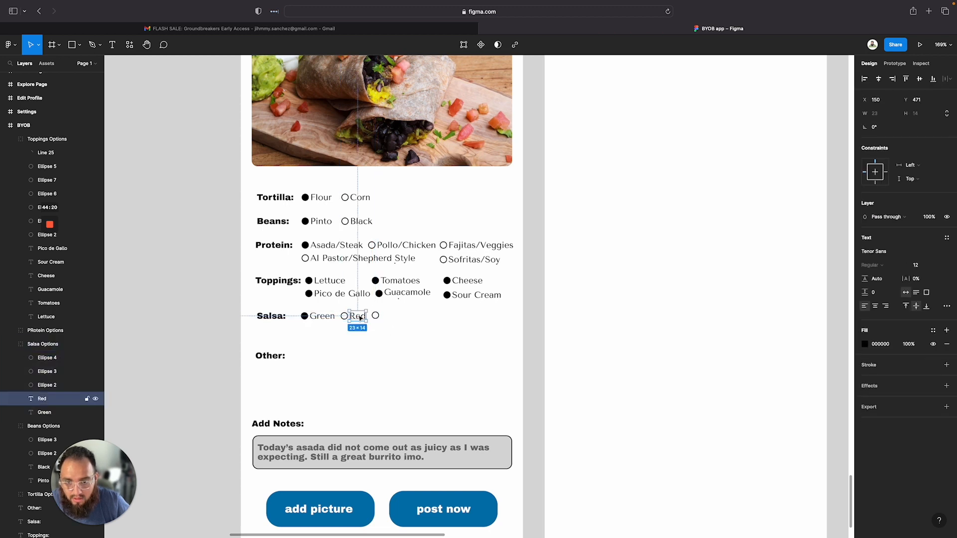
pyautogui.moveTo(360, 318); pyautogui.dragTo(395, 317)
pyautogui.click(392, 339)
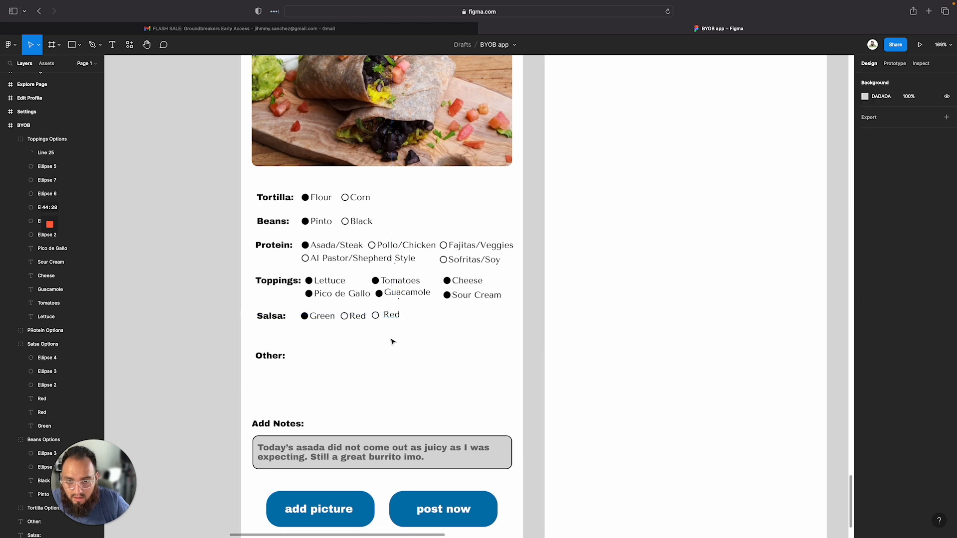
# Rename the third Salsa option label to Corn Salsa
pyautogui.doubleClick(391, 314)
pyautogui.doubleClick(390, 314)
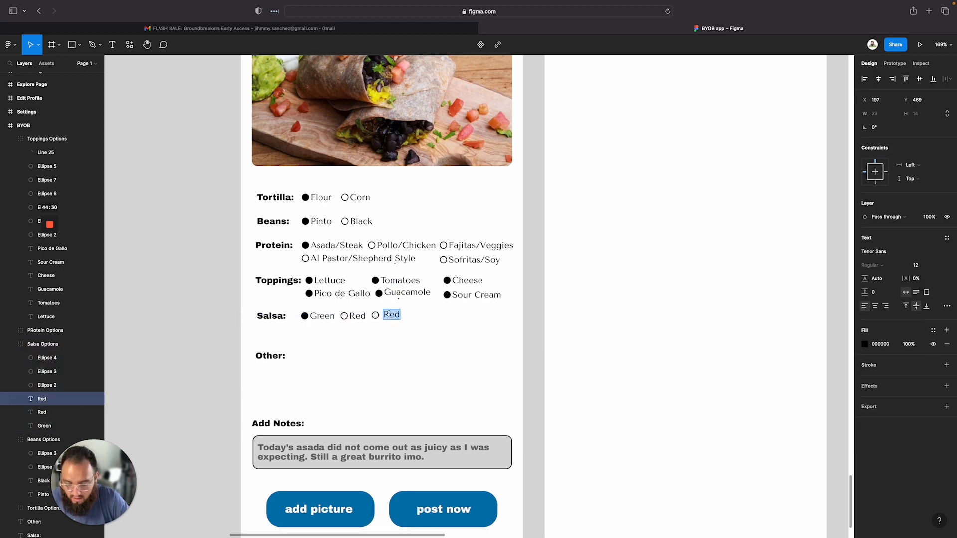
pyautogui.write('Corn Salsa')
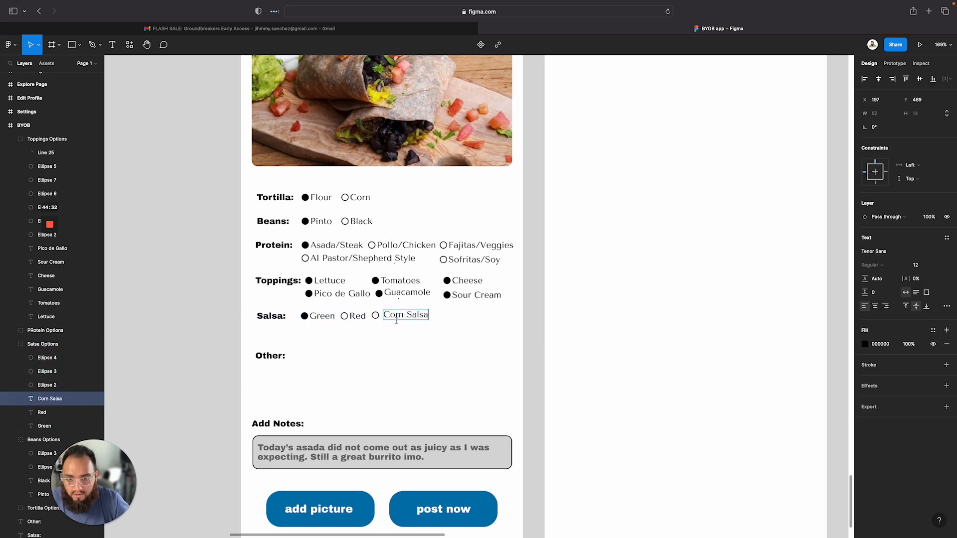
pyautogui.press('Escape')
pyautogui.click(404, 347)
pyautogui.moveTo(400, 316); pyautogui.dragTo(363, 324)
pyautogui.press('super+z')
pyautogui.doubleClick(401, 317)
pyautogui.click(399, 354)
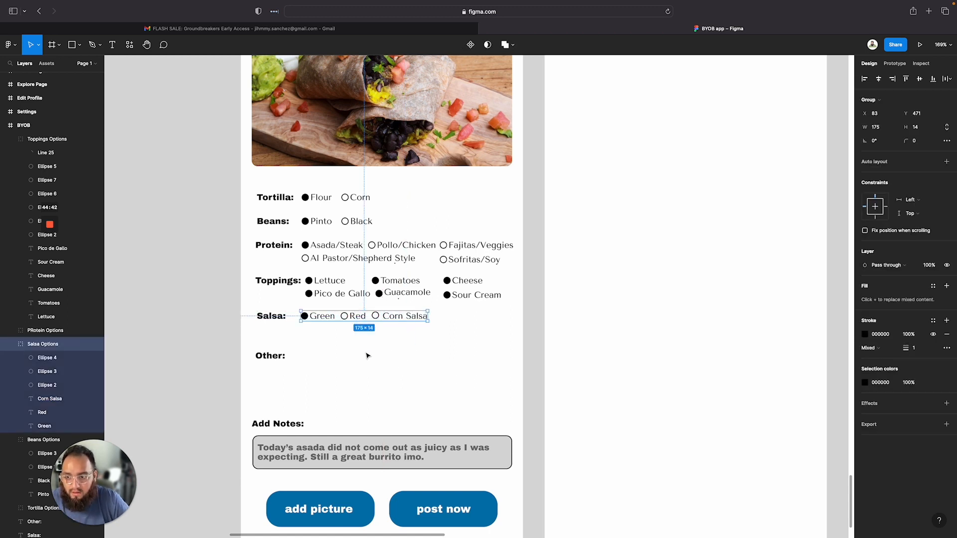
pyautogui.click(143, 345)
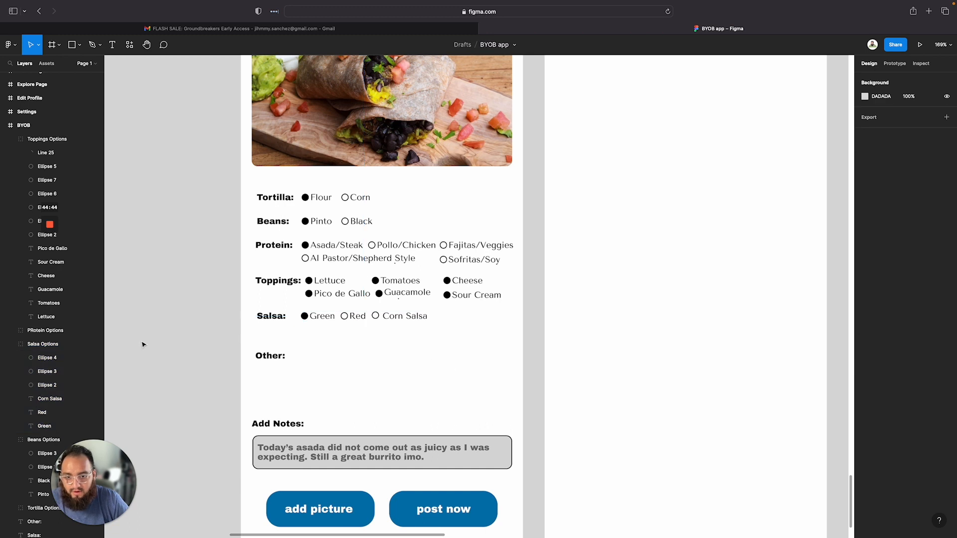
pyautogui.click(10, 344)
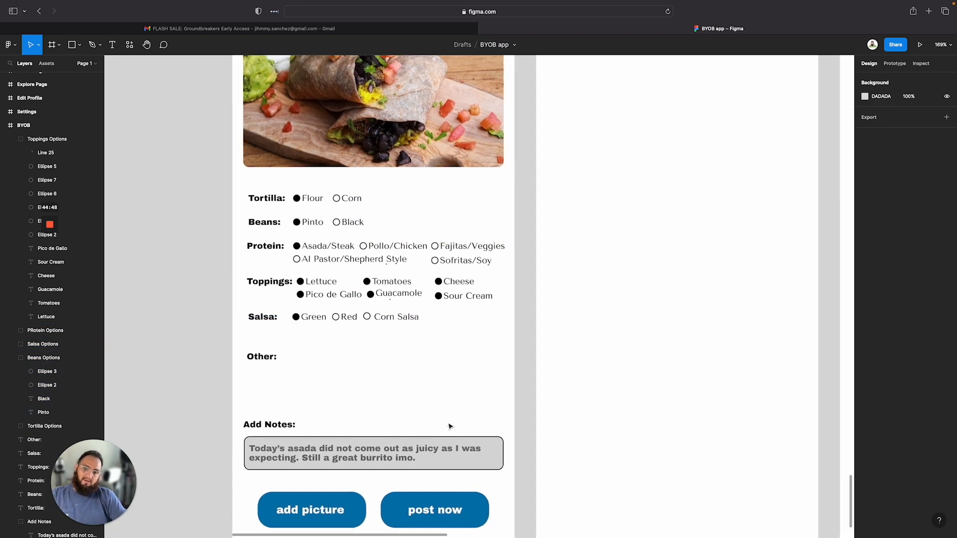
pyautogui.scroll(3, 448, 427)
pyautogui.scroll(-5, 359, 438)
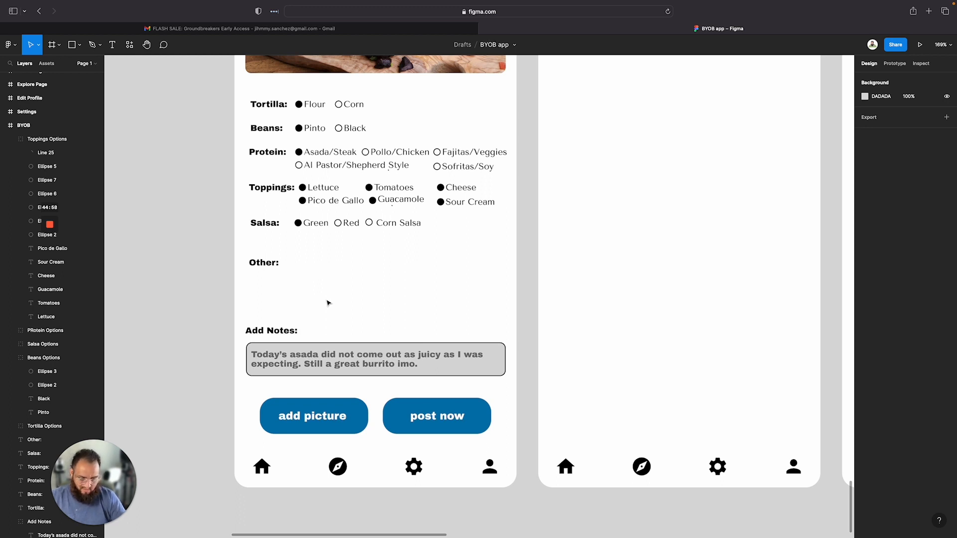
# Draw a rectangle about 354 × 25 below the Other label as its input box
pyautogui.click(274, 264)
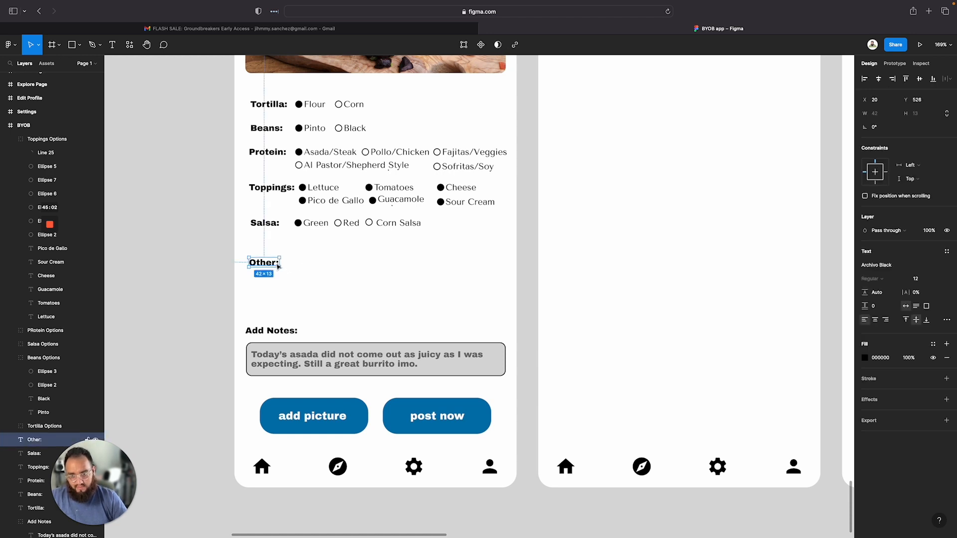
pyautogui.click(293, 265)
pyautogui.press('r')
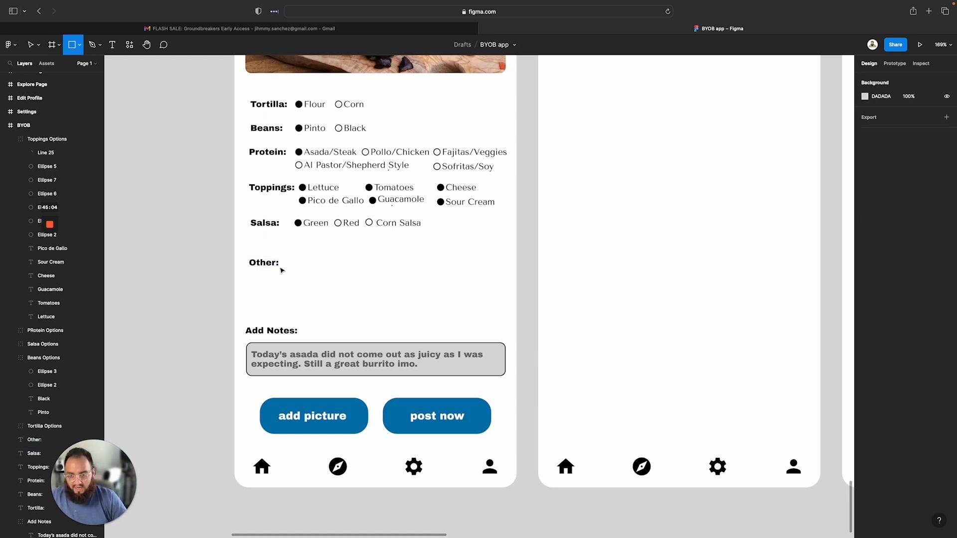
pyautogui.moveTo(247, 275)
pyautogui.mouseDown()
pyautogui.moveTo(498, 285)
pyautogui.moveTo(504, 295)
pyautogui.mouseUp()
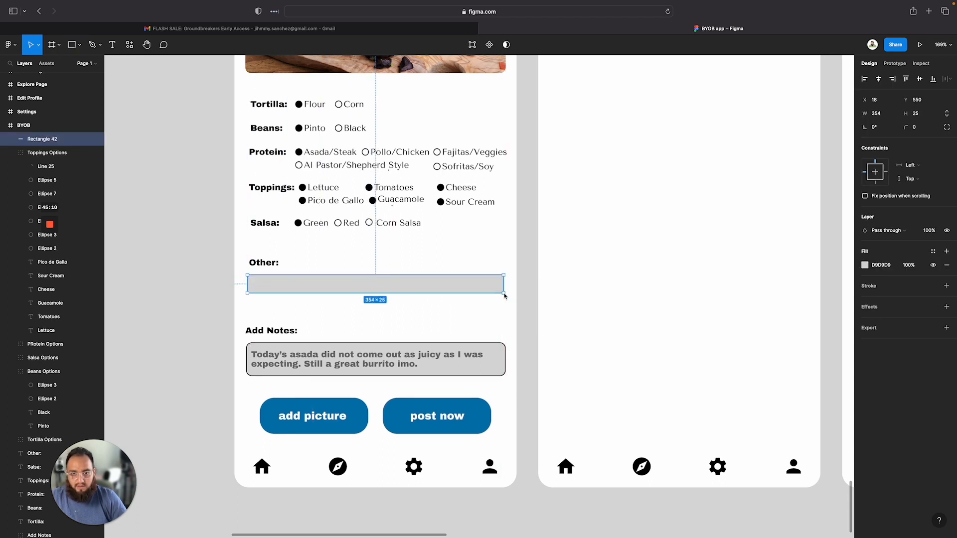
# Set the Other input box's width to 360 and height to 30
pyautogui.click(492, 357)
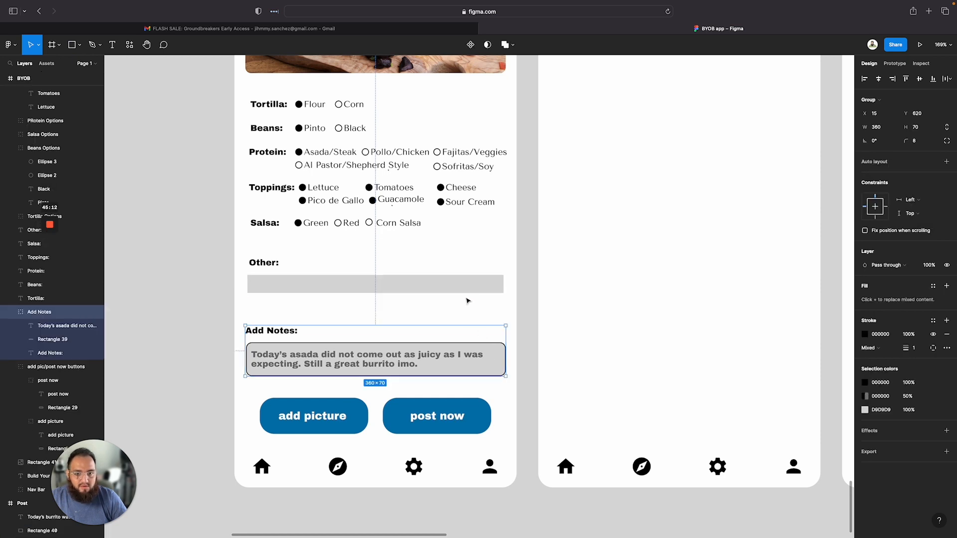
pyautogui.click(469, 283)
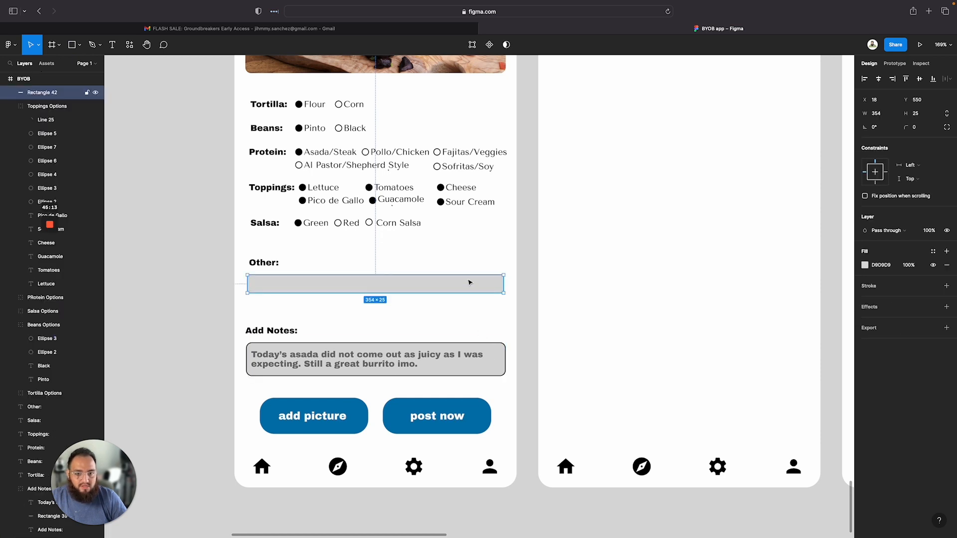
pyautogui.click(880, 114)
pyautogui.write('36')
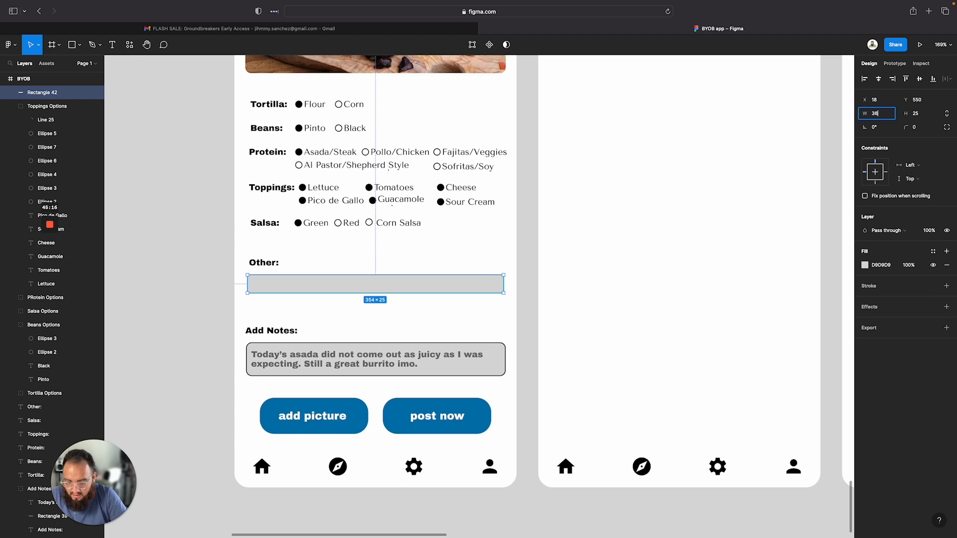
pyautogui.write('0')
pyautogui.press('Tab')
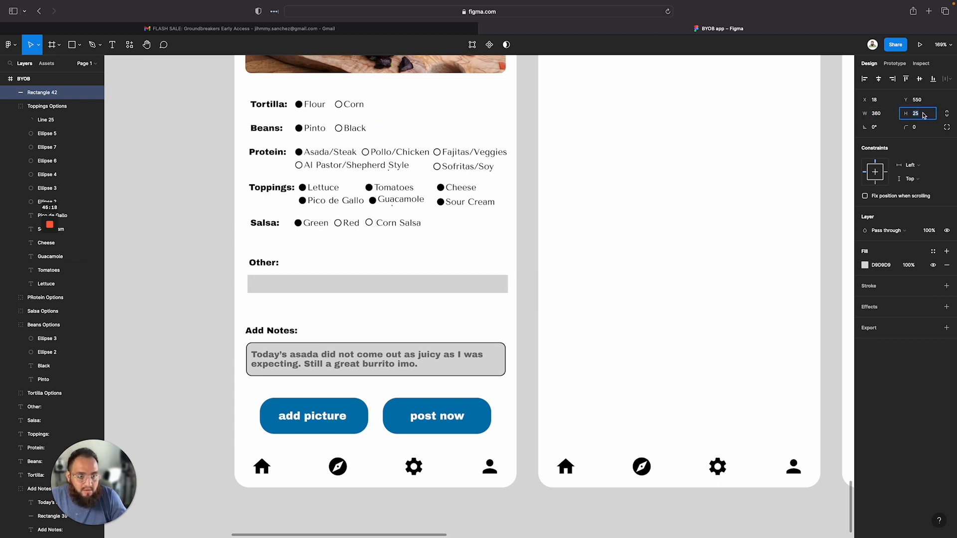
pyautogui.write('30')
pyautogui.press('Return')
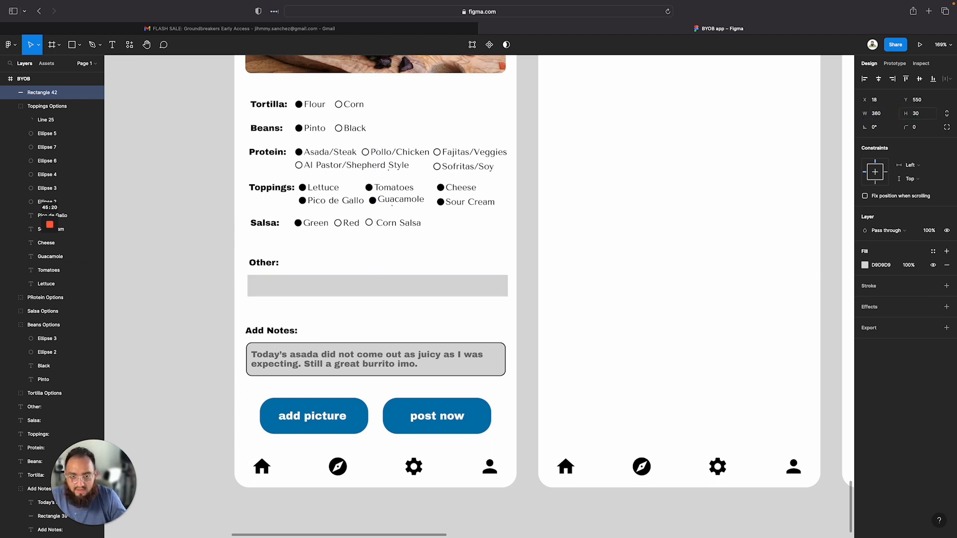
# Round the Other input box's corners to 8 and add a stroke to it
pyautogui.click(921, 128)
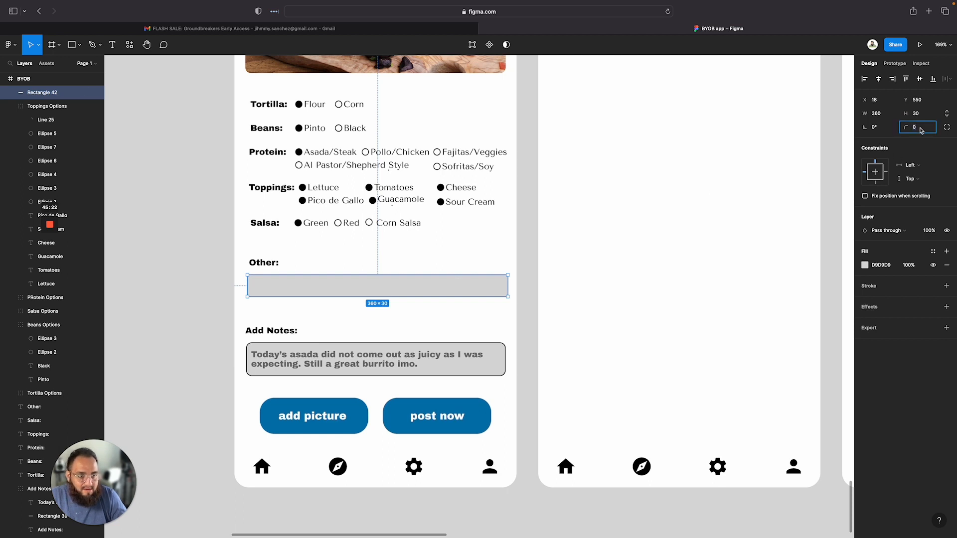
pyautogui.press('Return')
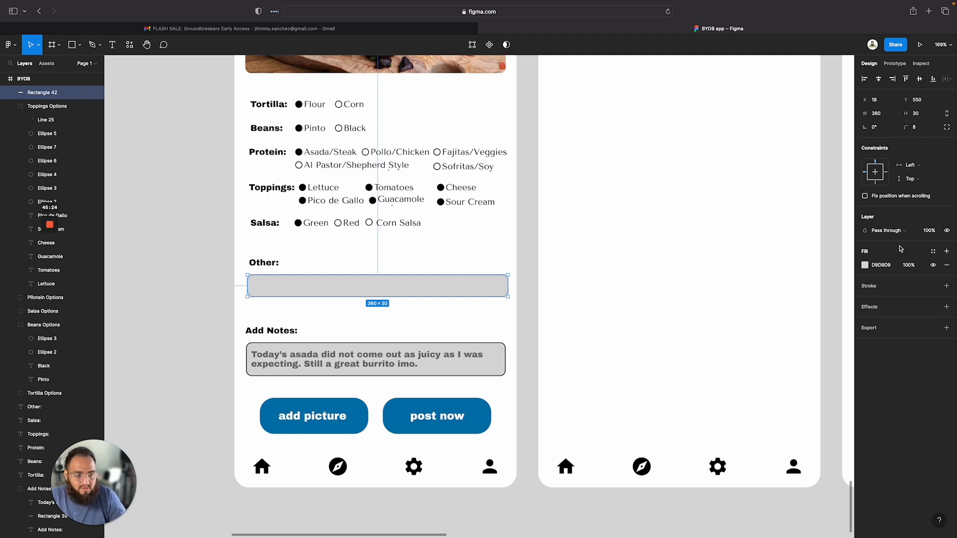
pyautogui.click(872, 287)
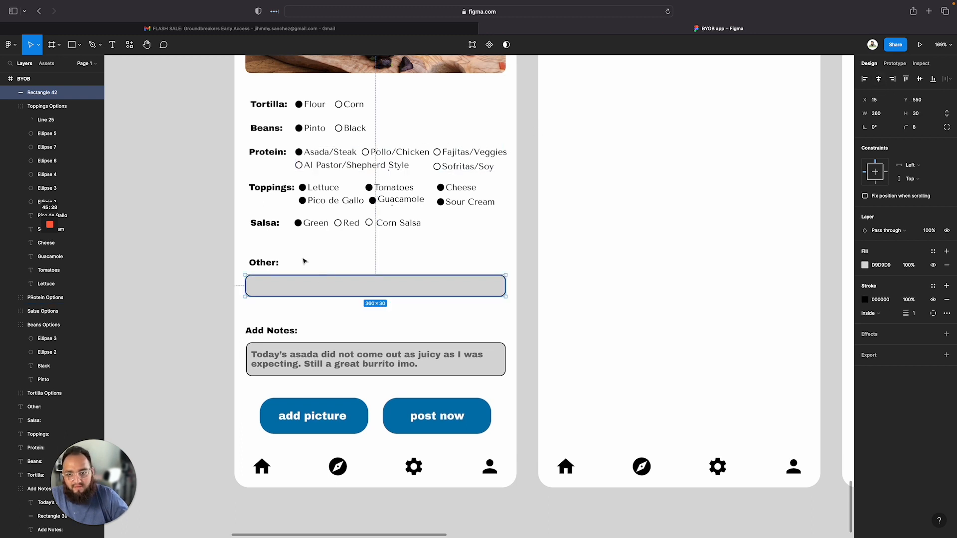
# Select the Other label with its input box and set the vertical spacing between them to 10
pyautogui.click(236, 249)
pyautogui.click(253, 259)
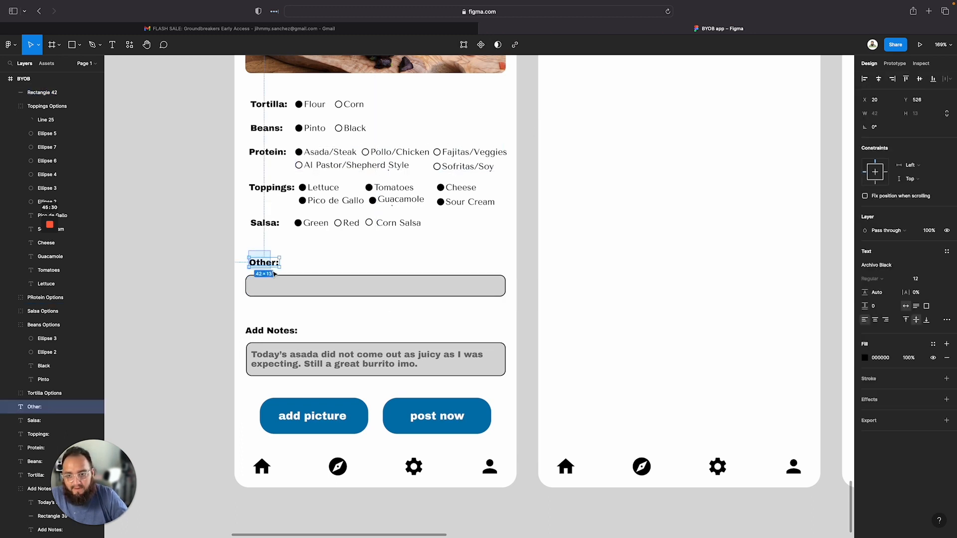
pyautogui.keyDown('shift'); pyautogui.click(280, 282); pyautogui.keyUp('shift')
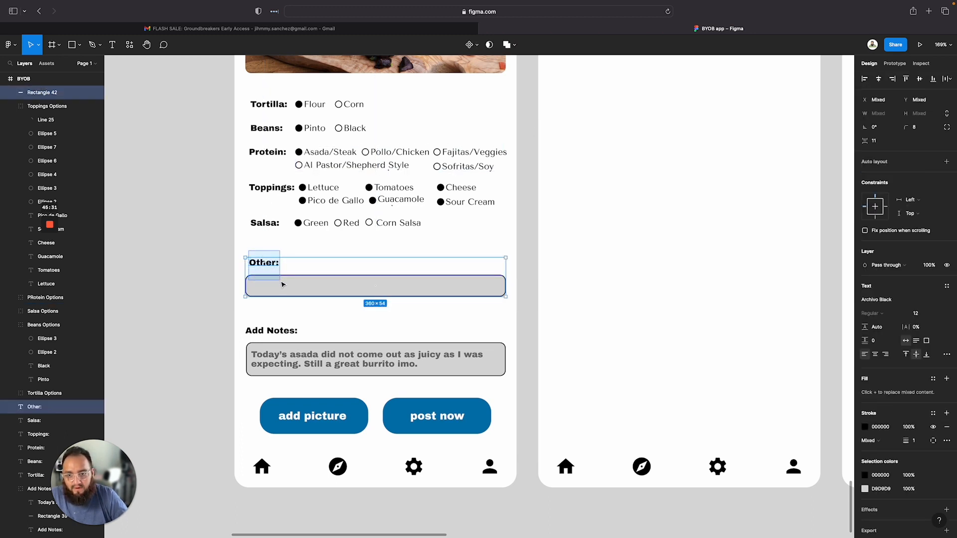
pyautogui.click(874, 144)
pyautogui.write('100')
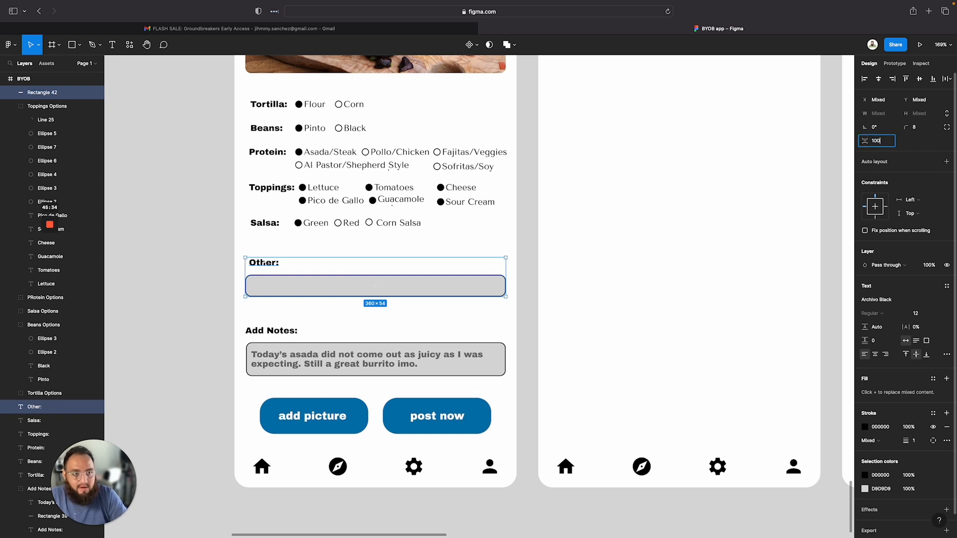
pyautogui.press('Return')
pyautogui.hotkey('ctrl', 'z')
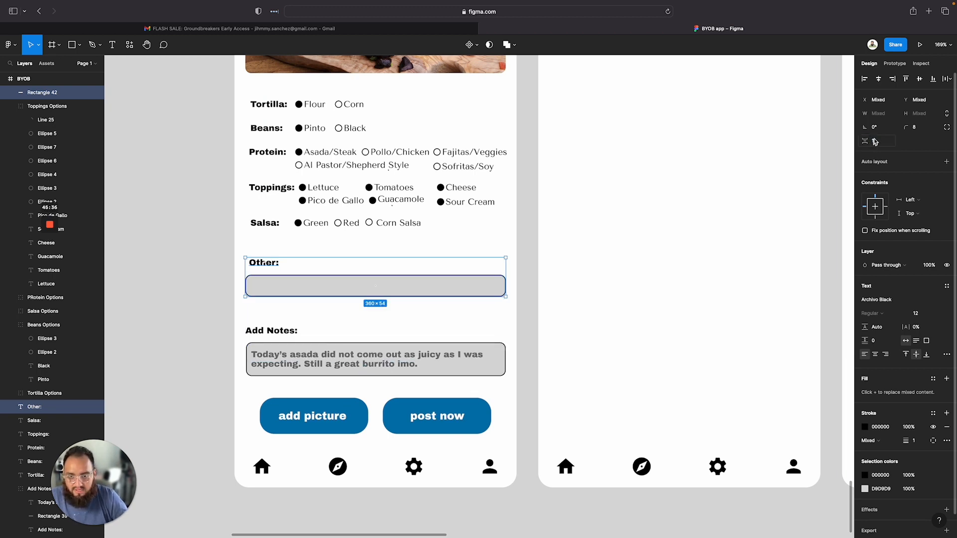
pyautogui.click(877, 144)
pyautogui.write('10')
pyautogui.press('Return')
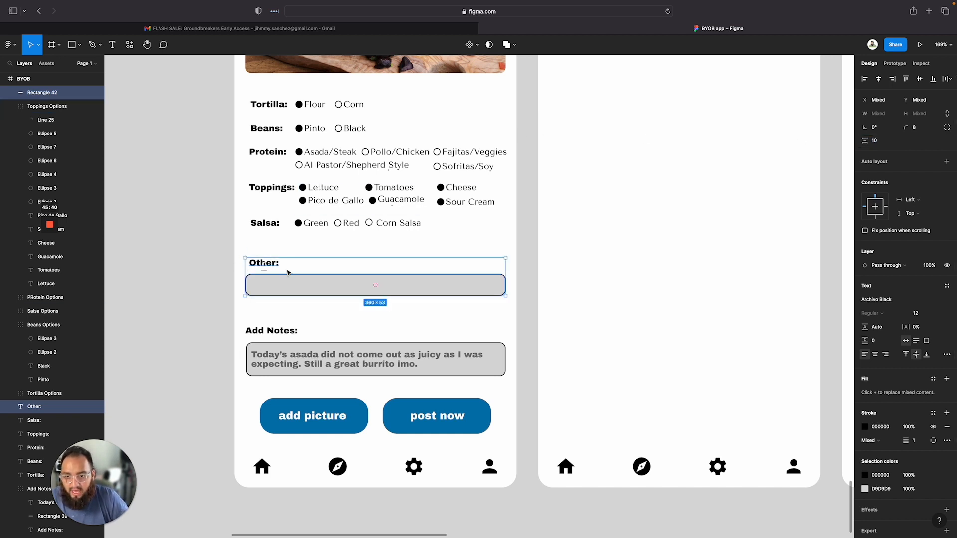
# Group the Other label and input box and name the group Other Topping Options
pyautogui.rightClick(322, 270)
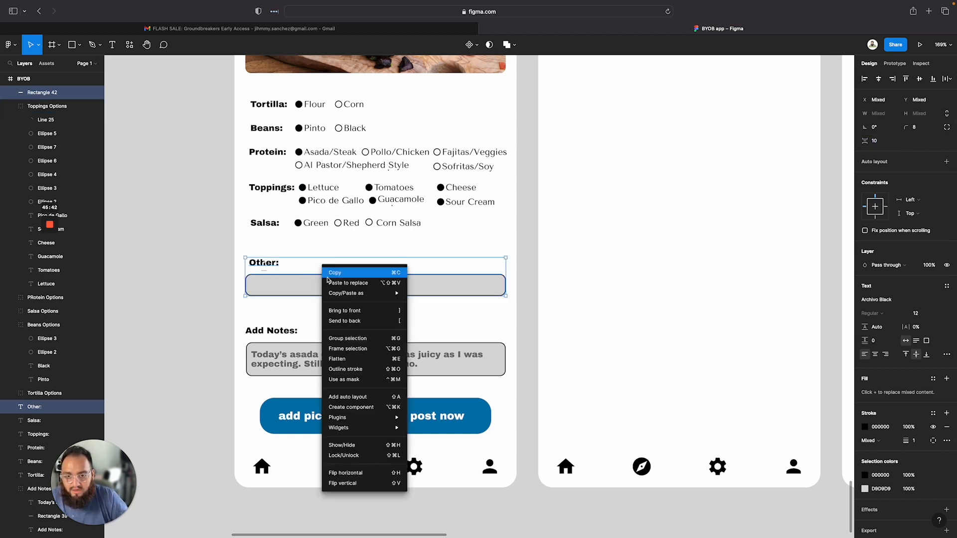
pyautogui.click(344, 341)
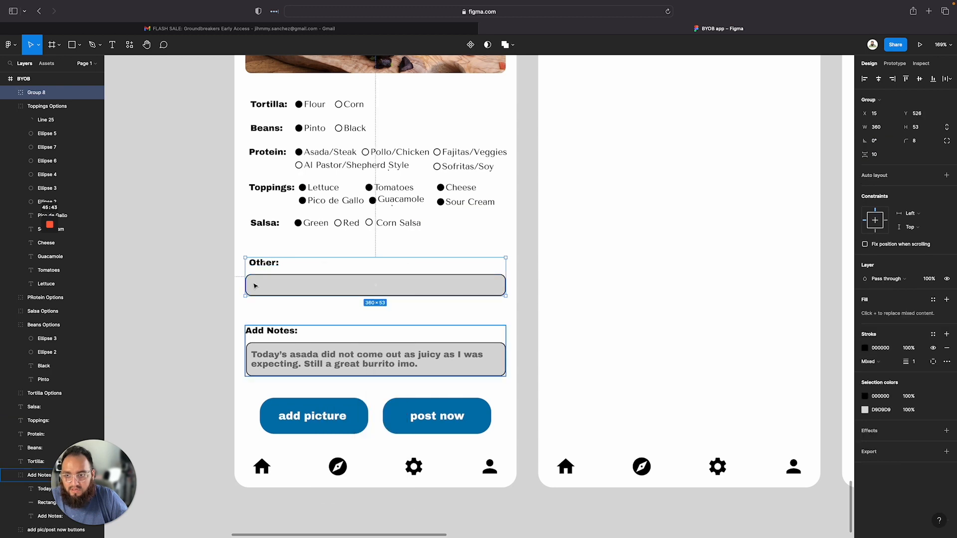
pyautogui.doubleClick(37, 98)
pyautogui.write('Other Topping')
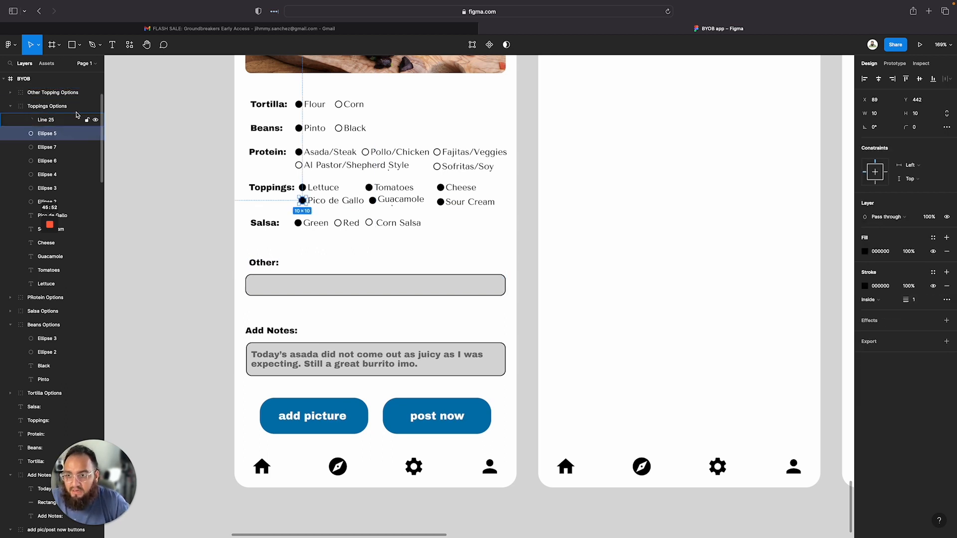
pyautogui.press('Return')
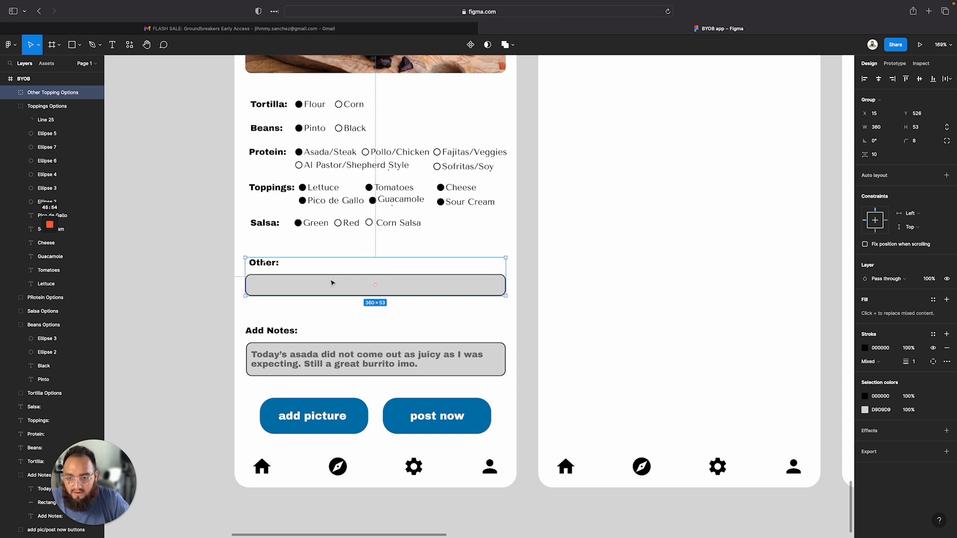
# Move the Other group down and set the spacing between it and the Add Notes group to 20
pyautogui.moveTo(332, 283); pyautogui.dragTo(333, 297)
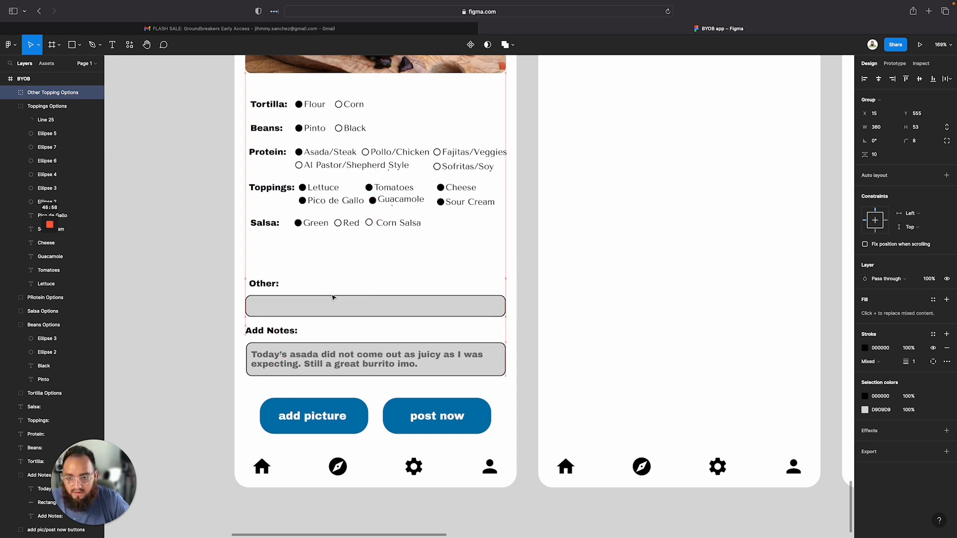
pyautogui.click(232, 288)
pyautogui.moveTo(233, 302); pyautogui.dragTo(249, 332)
pyautogui.click(876, 154)
pyautogui.write('12')
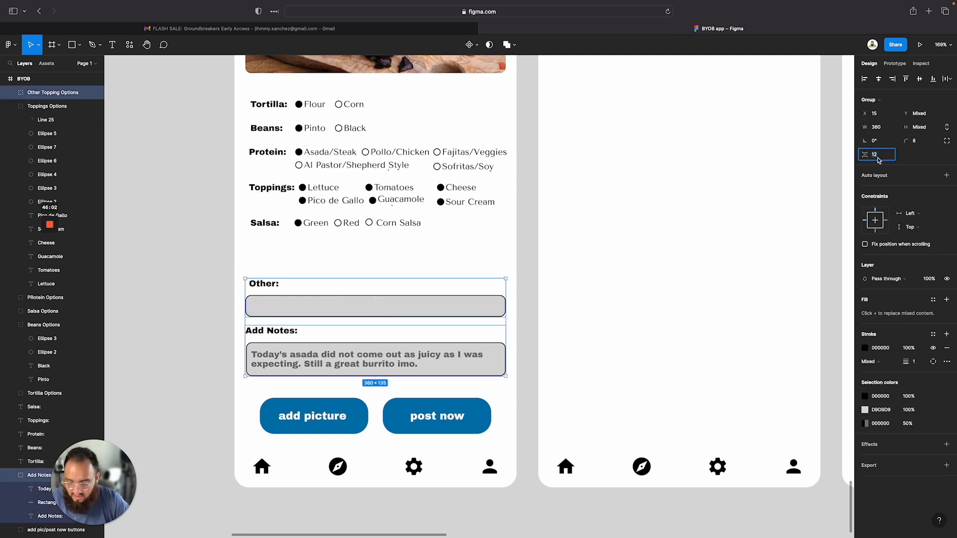
pyautogui.write('5')
pyautogui.press('Return')
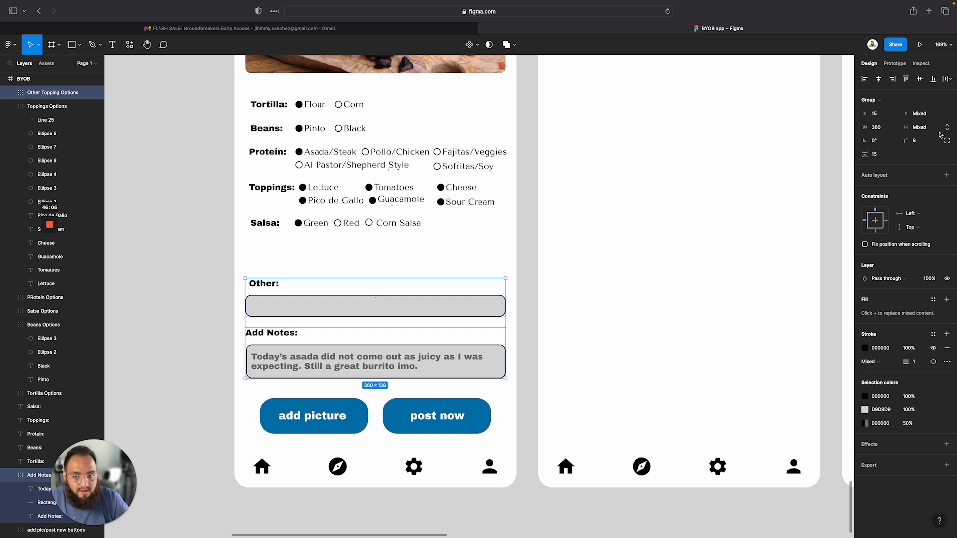
pyautogui.click(876, 155)
pyautogui.write('2')
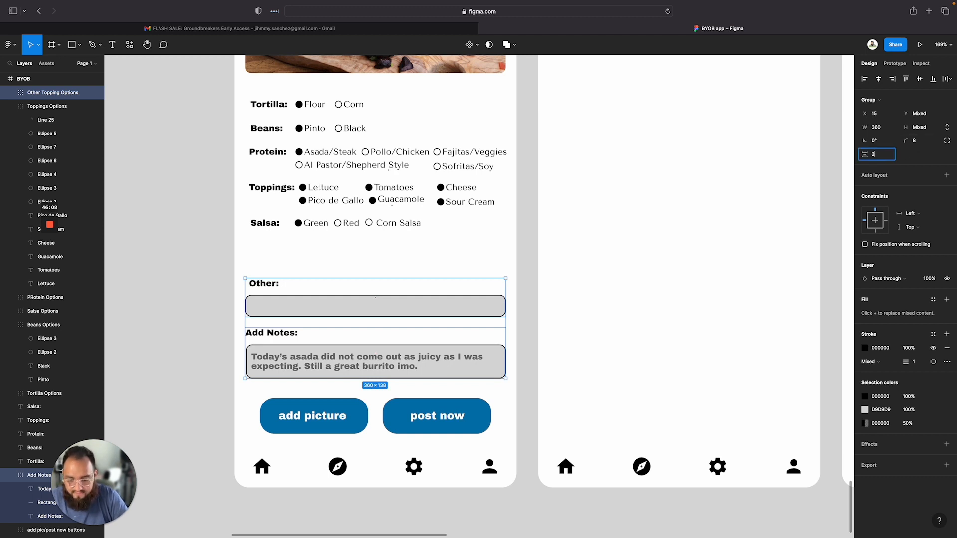
pyautogui.write('0')
pyautogui.press('Return')
pyautogui.click(169, 331)
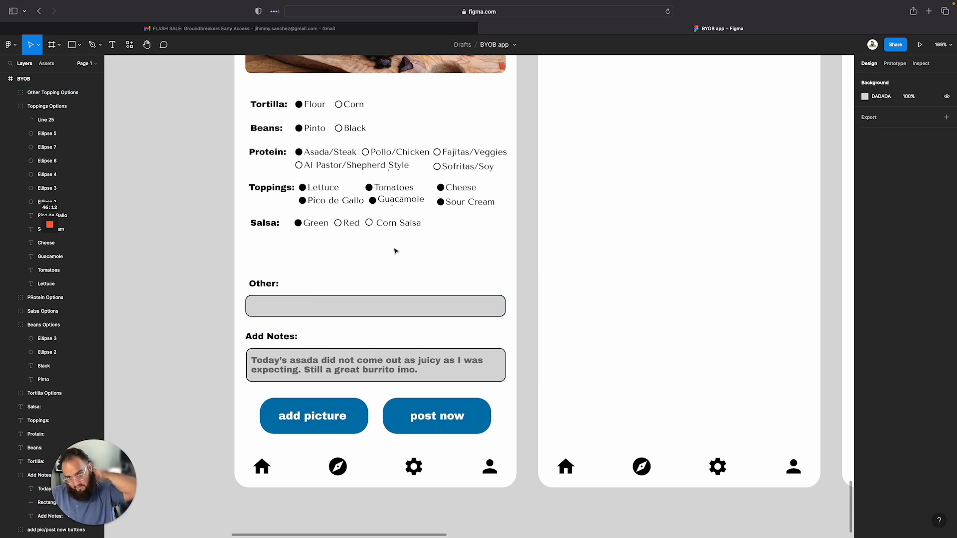
pyautogui.scroll(-5, 353, 304)
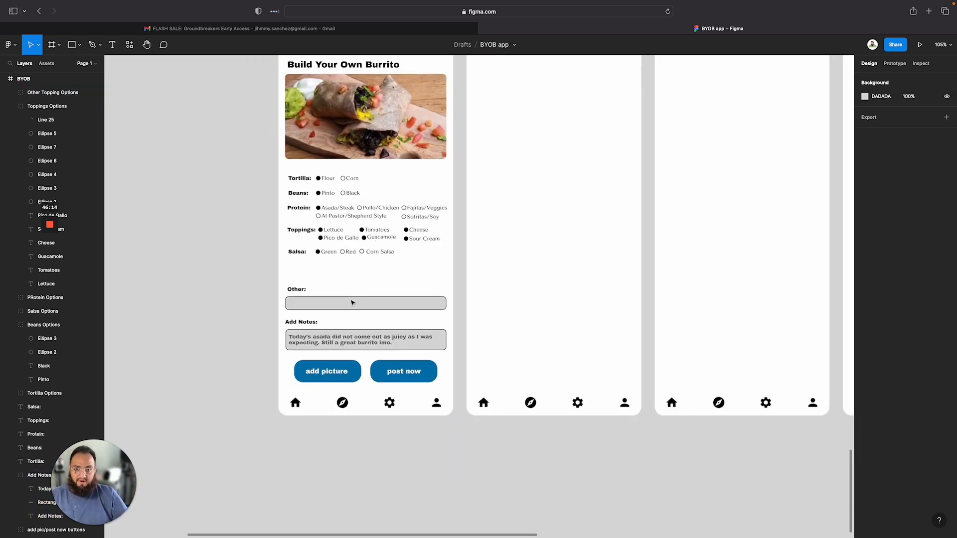
pyautogui.scroll(3, 352, 302)
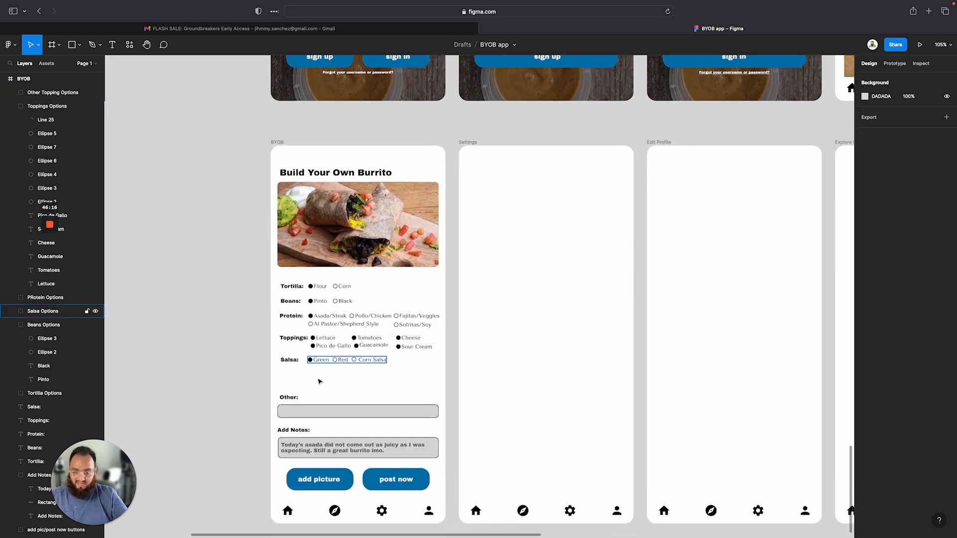
pyautogui.scroll(2, 320, 366)
pyautogui.click(331, 347)
pyautogui.scroll(3, 331, 347)
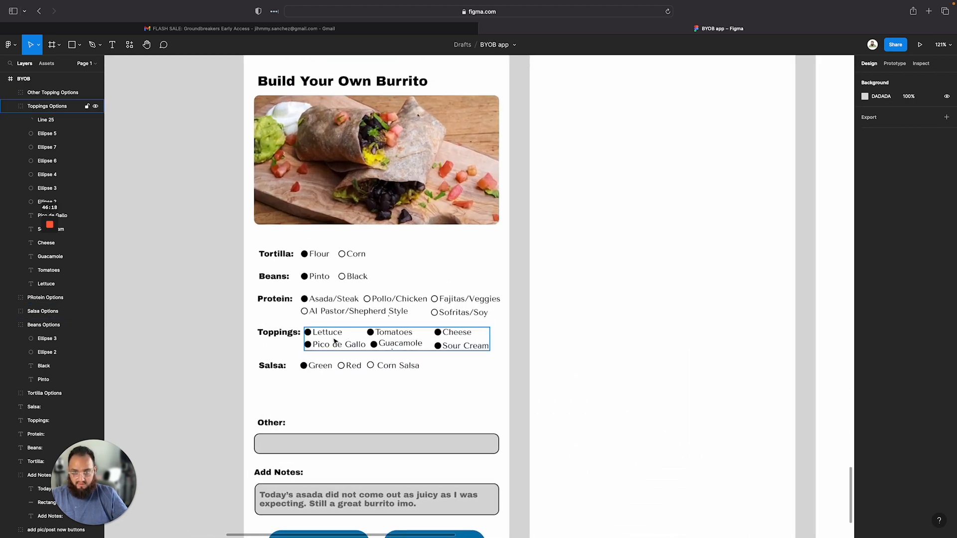
pyautogui.scroll(1, 335, 342)
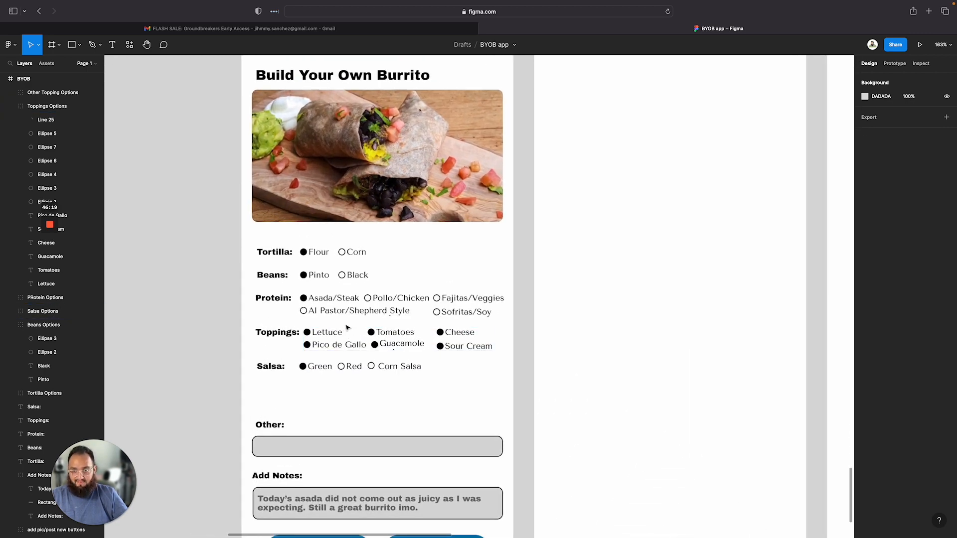
pyautogui.click(302, 372)
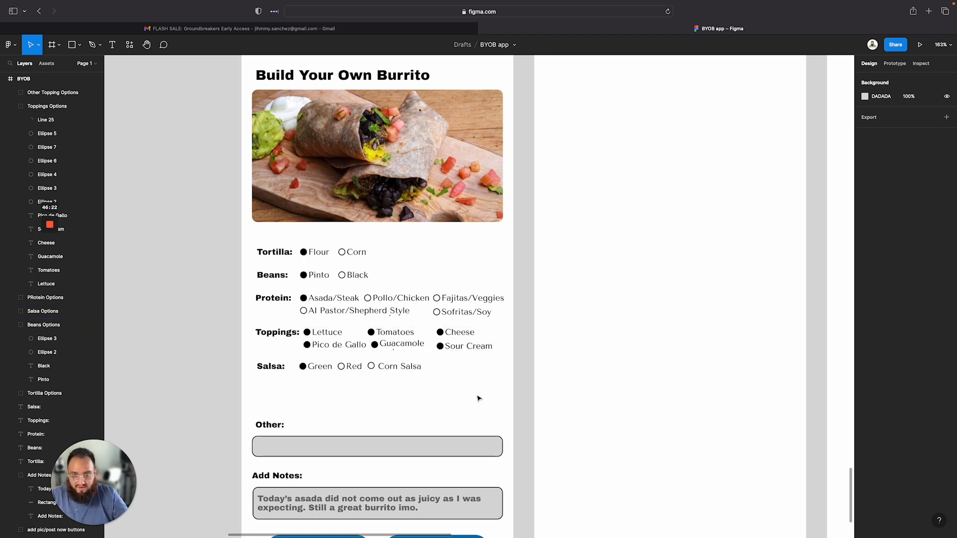
# Move the Beans, Protein, Toppings and Salsa rows down together toward the Other section
pyautogui.moveTo(487, 399); pyautogui.dragTo(244, 269)
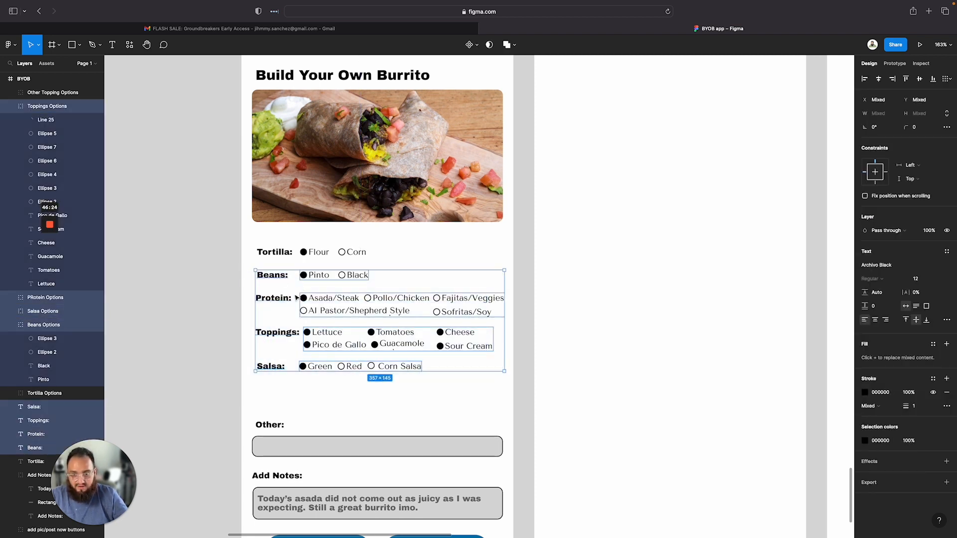
pyautogui.moveTo(298, 290); pyautogui.dragTo(294, 332)
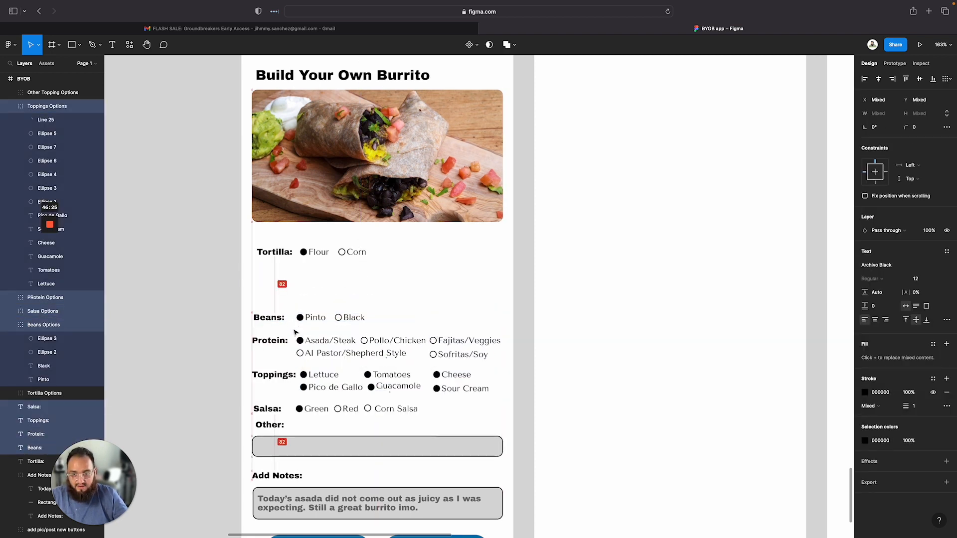
# Move the Tortilla label up under the burrito image and set the spacing between them to 20
pyautogui.click(279, 252)
pyautogui.moveTo(280, 253); pyautogui.dragTo(274, 239)
pyautogui.moveTo(240, 210); pyautogui.dragTo(272, 235)
pyautogui.click(876, 142)
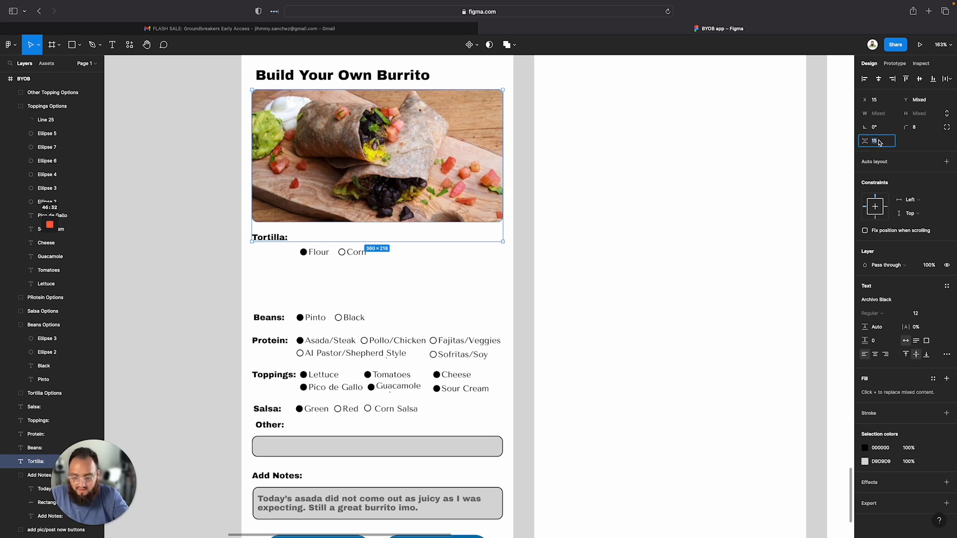
pyautogui.write('20')
pyautogui.press('Return')
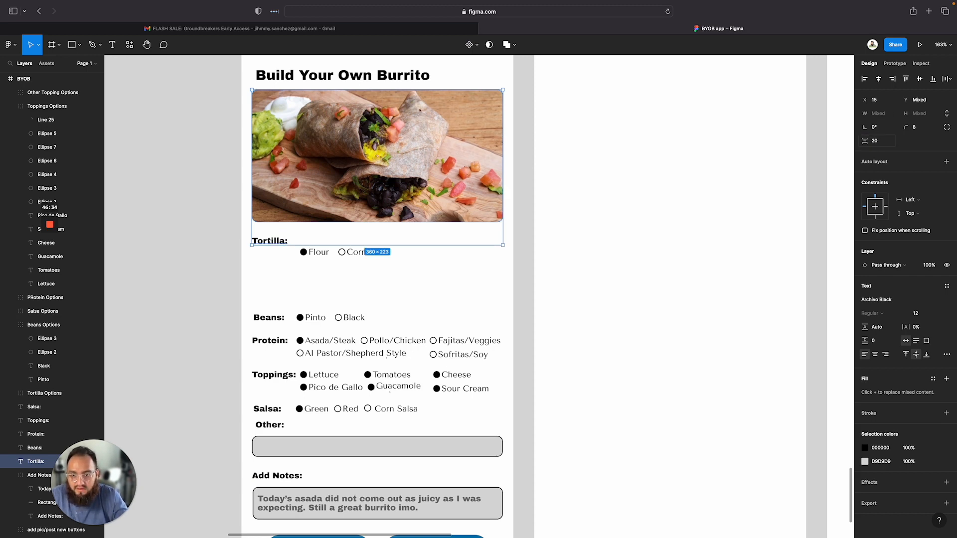
pyautogui.press('1')
pyautogui.press('6')
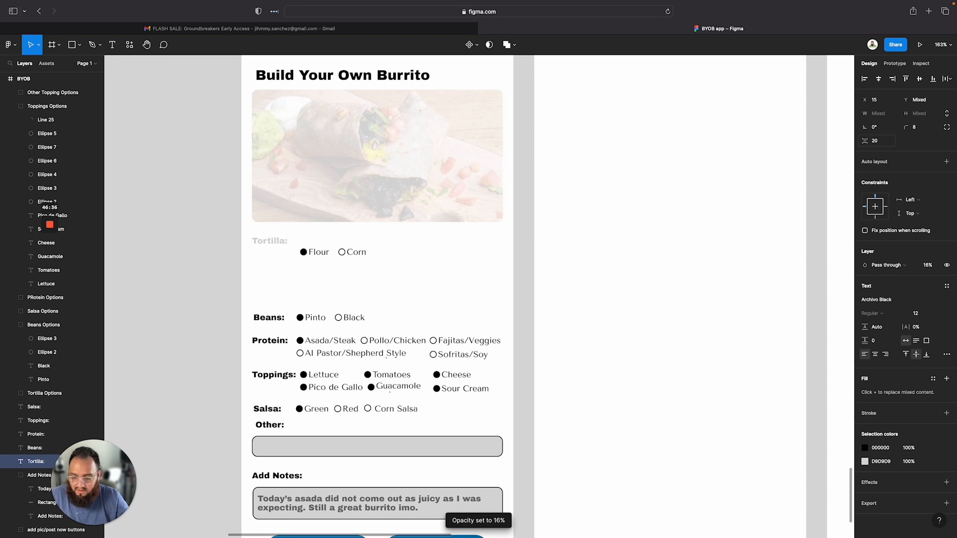
pyautogui.hotkey('ctrl', 'z')
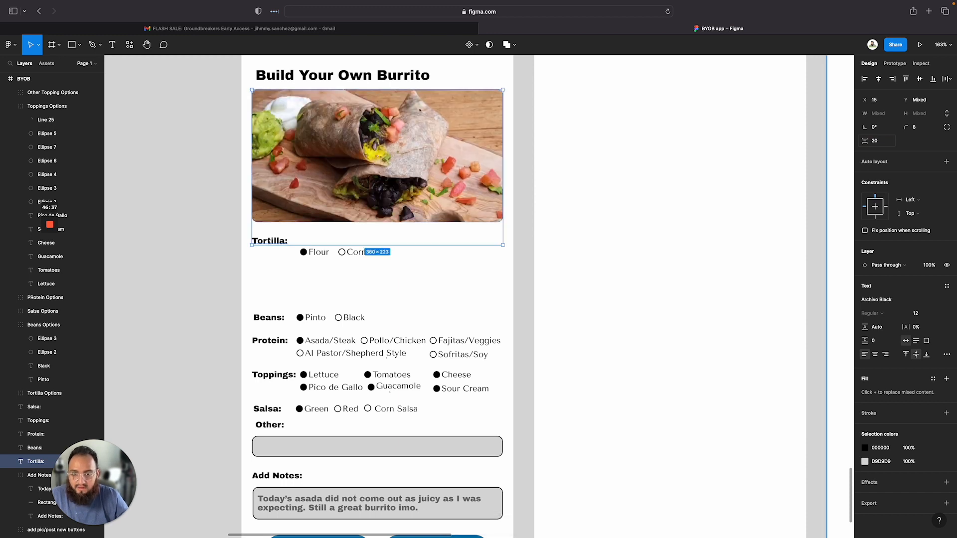
# Set the spacing between the burrito image and the Tortilla label to 15
pyautogui.click(880, 145)
pyautogui.write('15')
pyautogui.press('Return')
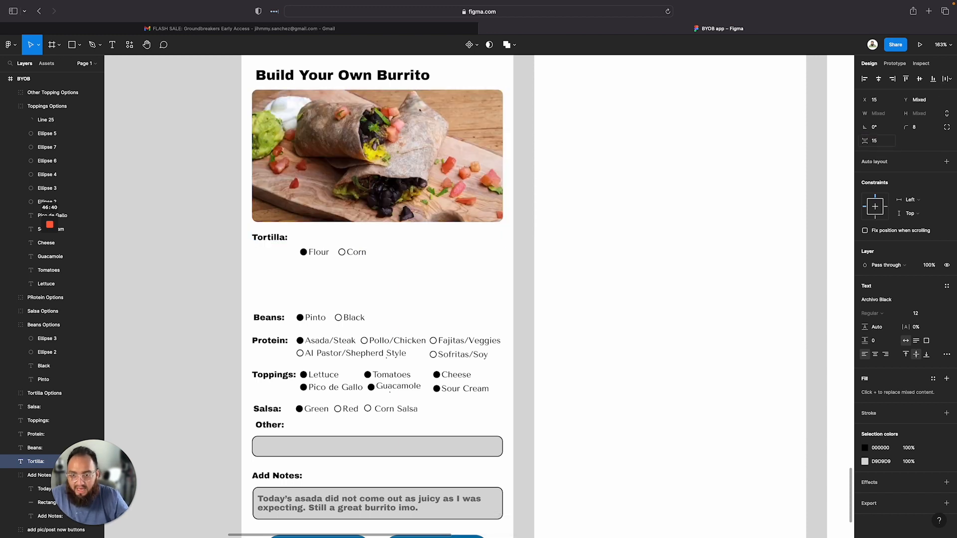
# Move the Tortilla options row left beneath the Tortilla label
pyautogui.click(388, 273)
pyautogui.moveTo(343, 258); pyautogui.dragTo(294, 259)
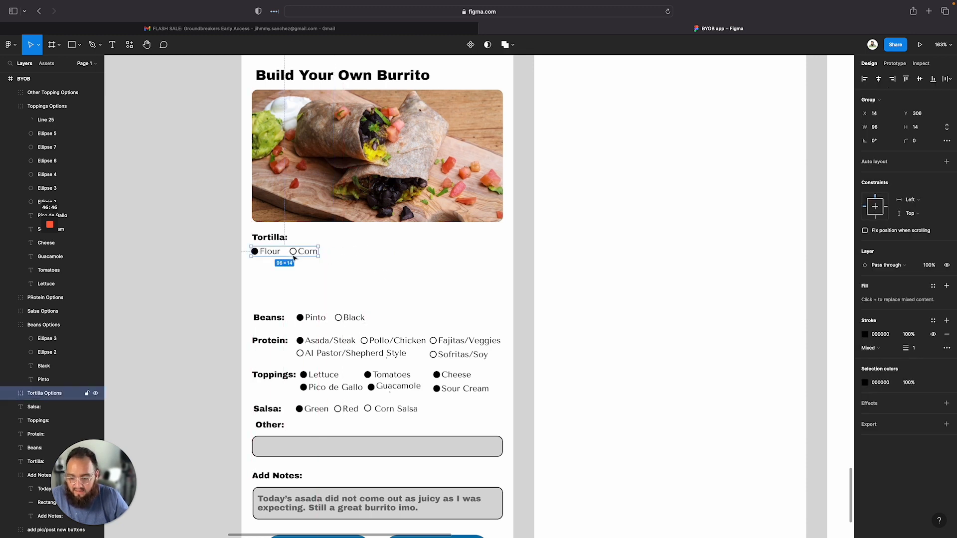
pyautogui.hotkey('ctrl', 'z')
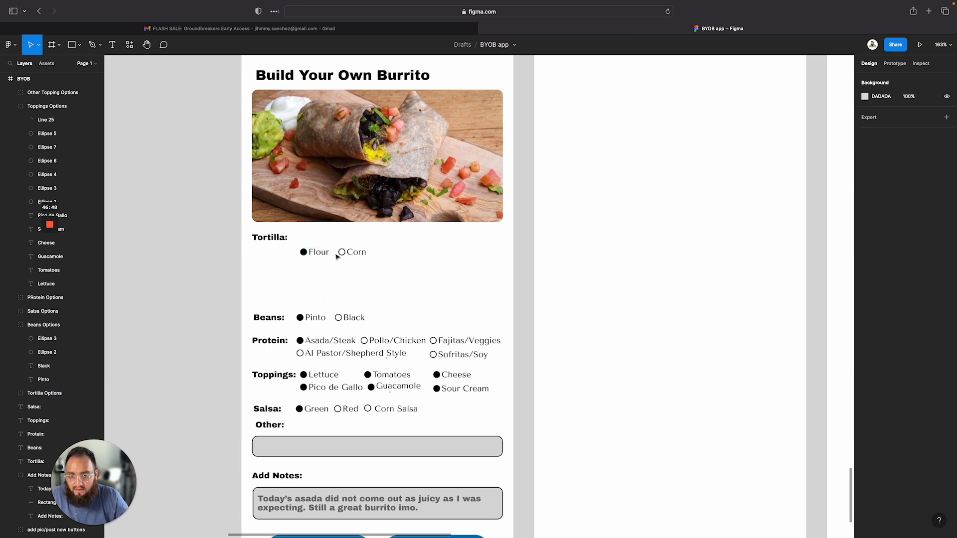
# Select the Tortilla label with its options and set the spacing between them to 10
pyautogui.moveTo(337, 257); pyautogui.dragTo(253, 236)
pyautogui.click(873, 140)
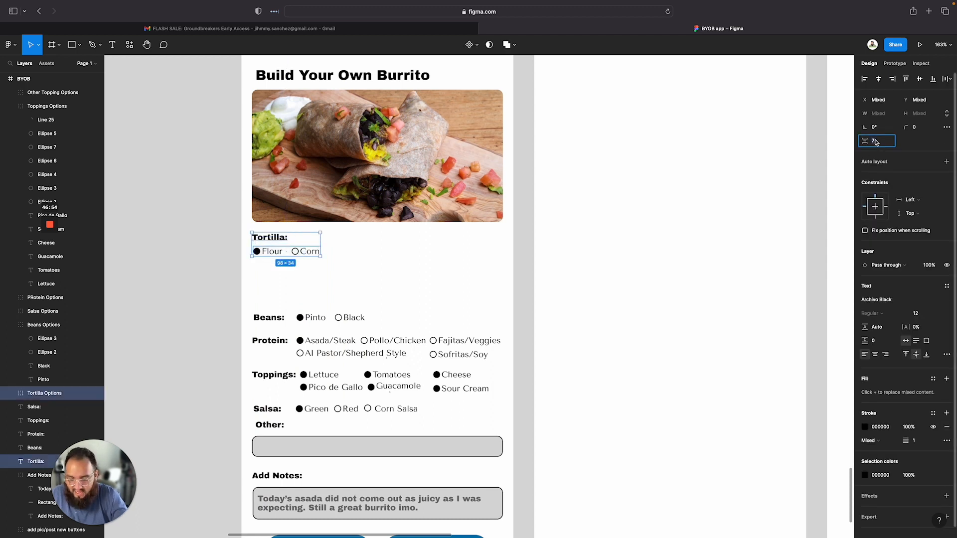
pyautogui.write('10')
pyautogui.press('Return')
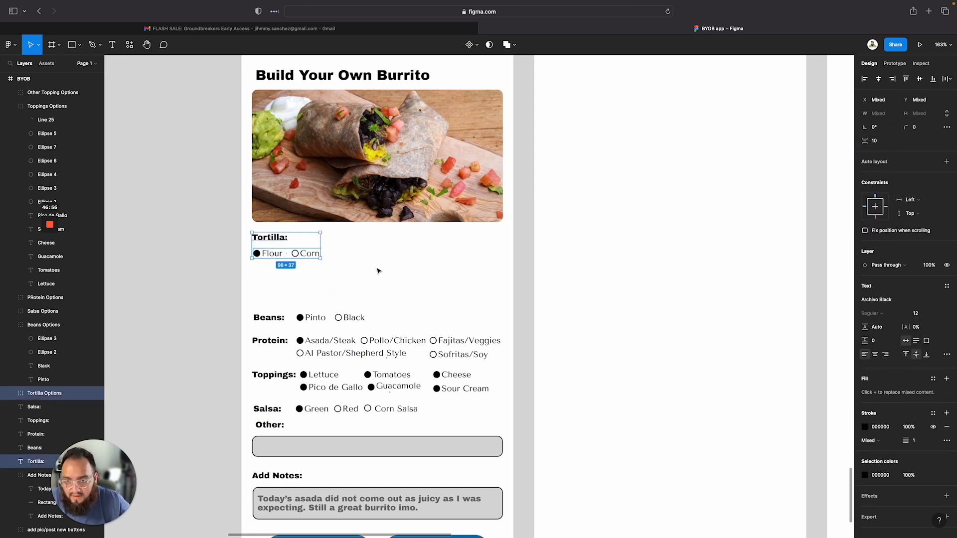
# Try to group the Tortilla label together with its options row
pyautogui.click(269, 276)
pyautogui.click(272, 255)
pyautogui.moveTo(272, 257); pyautogui.dragTo(273, 260)
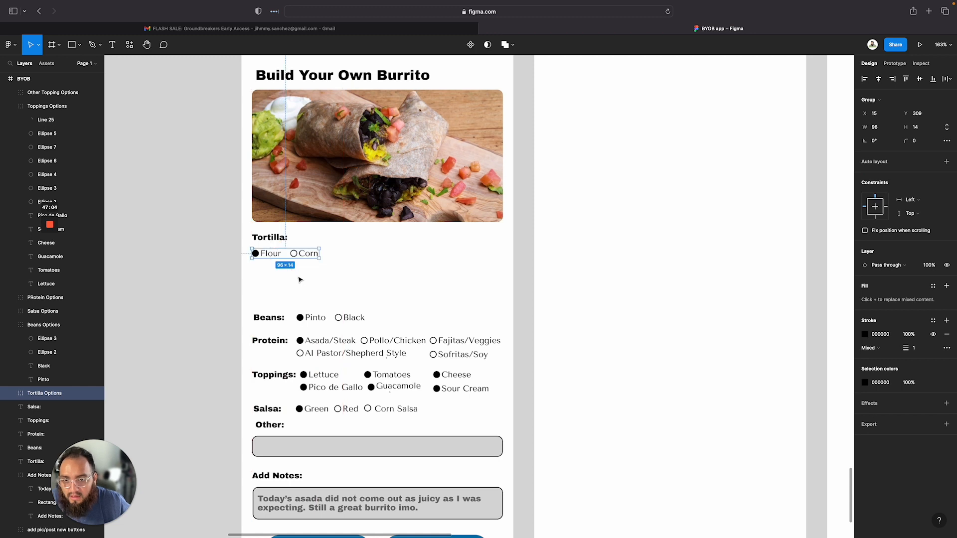
pyautogui.keyDown('shift'); pyautogui.click(252, 237); pyautogui.keyUp('shift')
pyautogui.rightClick(276, 236)
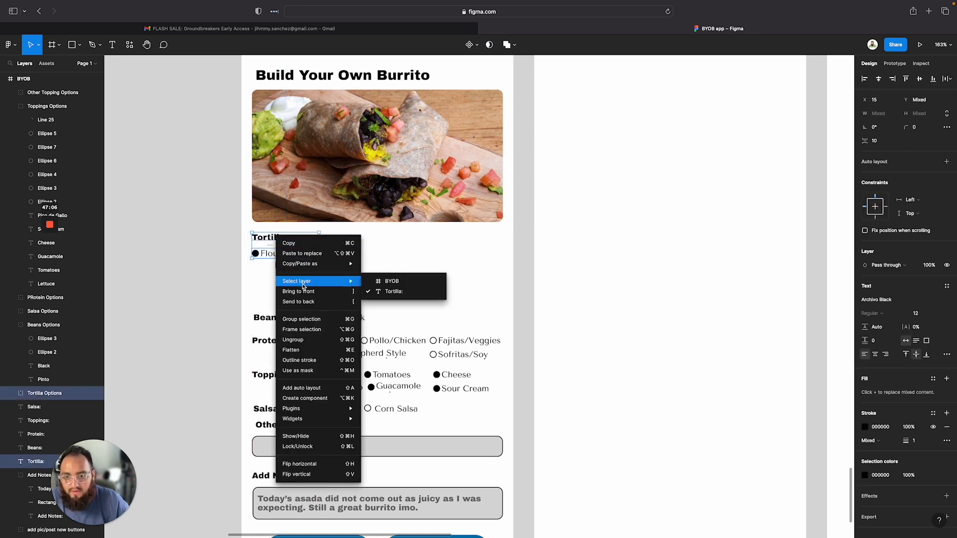
pyautogui.click(299, 324)
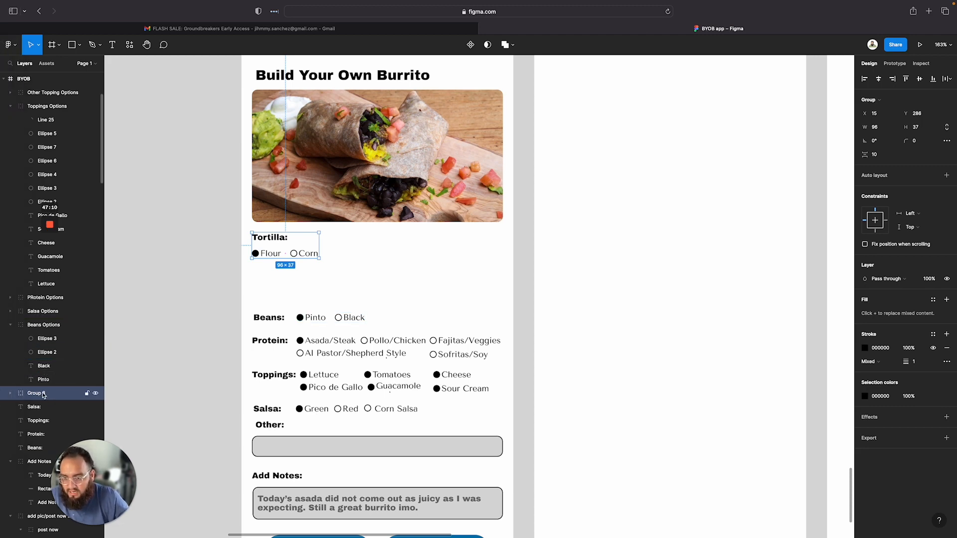
pyautogui.press('o')
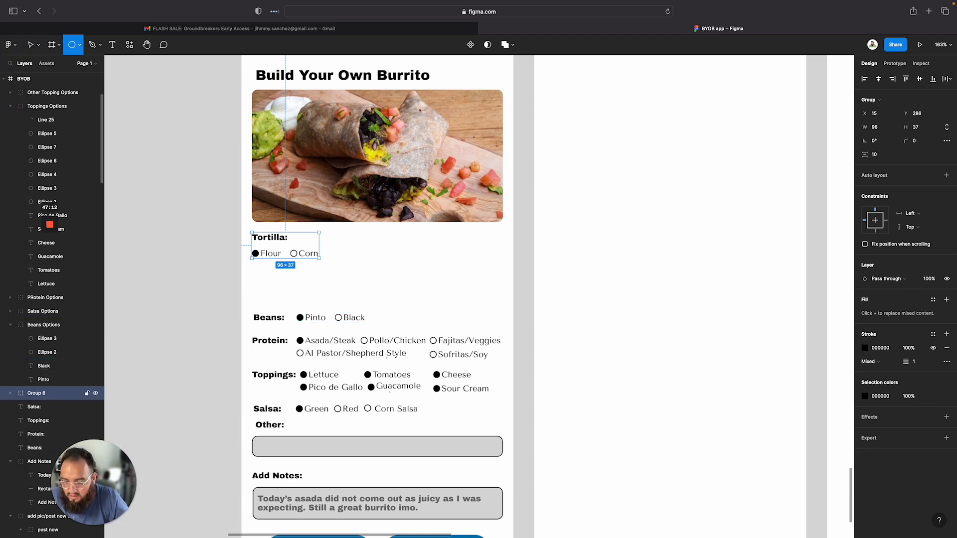
pyautogui.press('super+z')
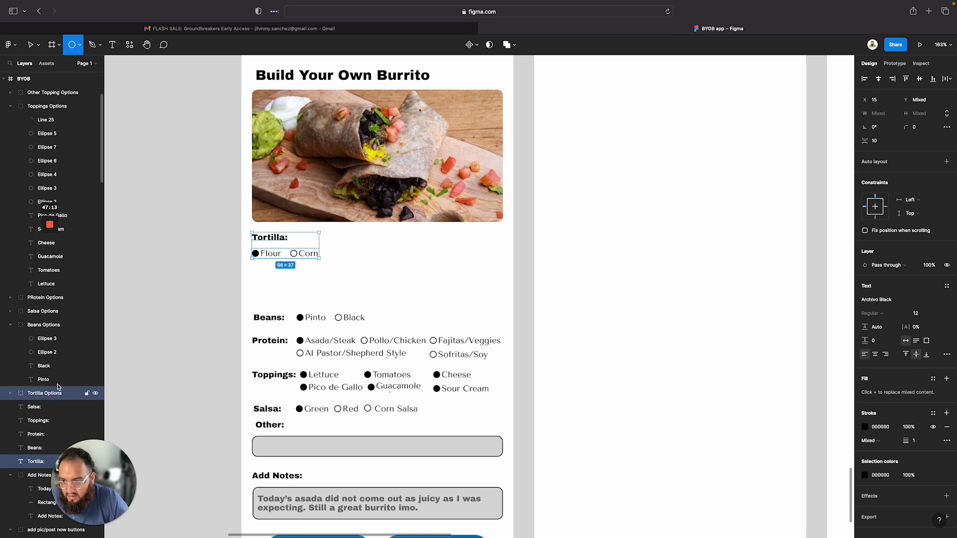
# Group the Tortilla label with its options row and rename the group Tortilla
pyautogui.click(296, 241)
pyautogui.press('super+z')
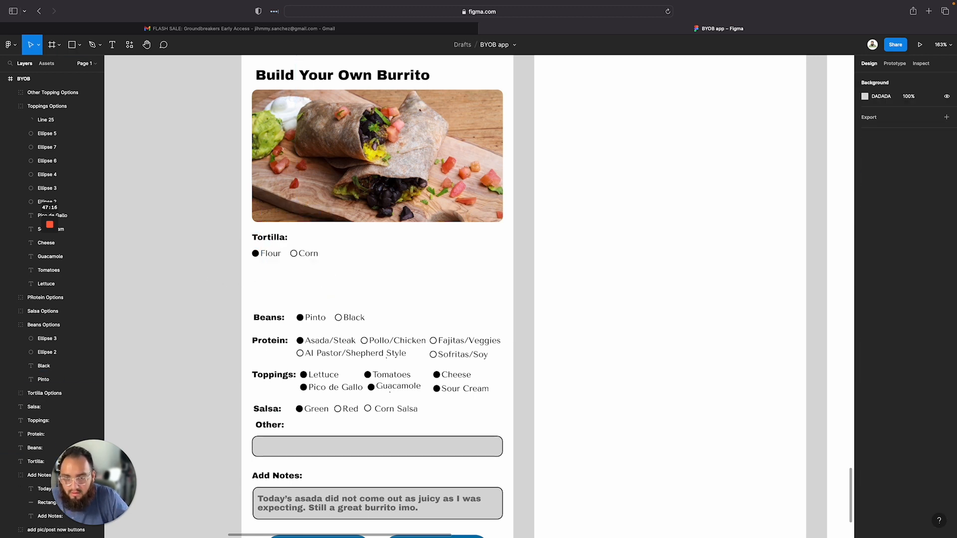
pyautogui.click(295, 254)
pyautogui.keyDown('shift'); pyautogui.click(269, 237); pyautogui.keyUp('shift')
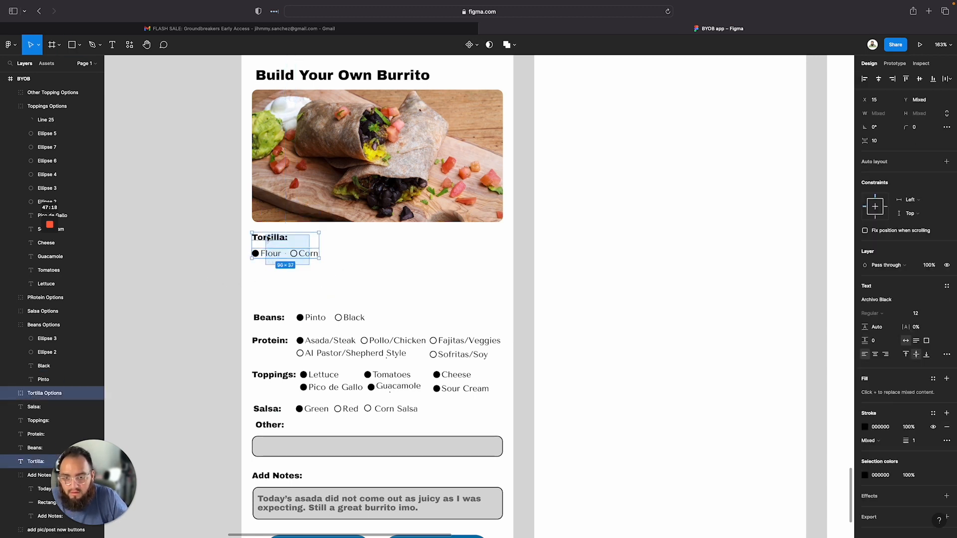
pyautogui.rightClick(270, 235)
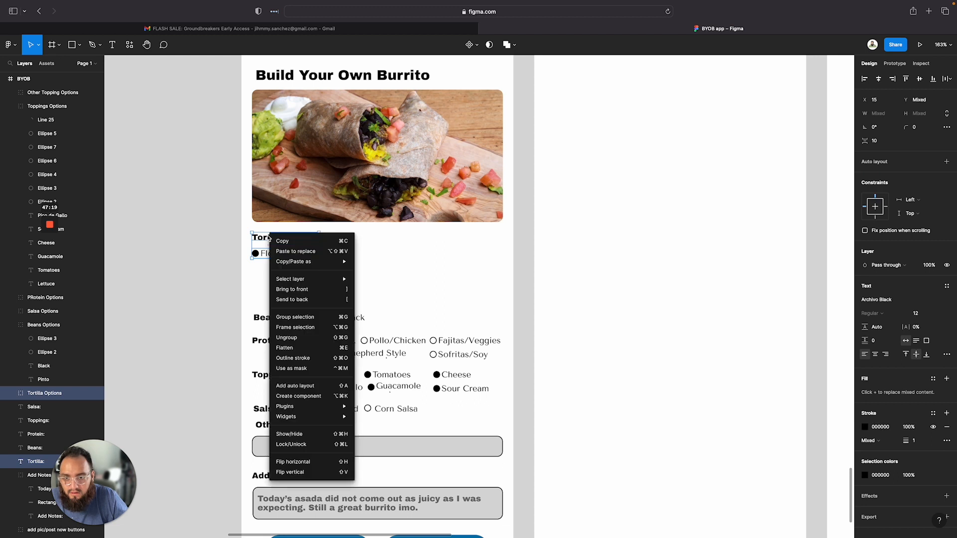
pyautogui.click(298, 318)
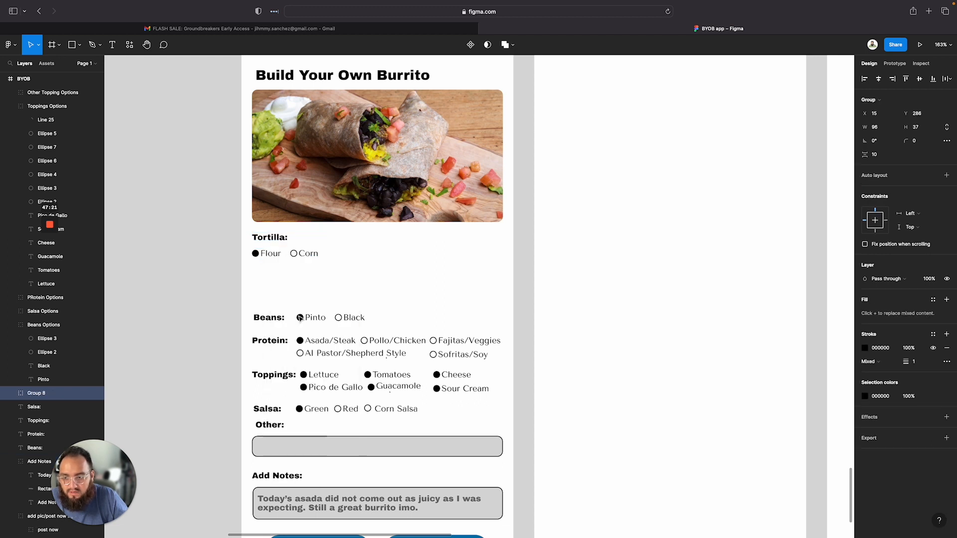
pyautogui.doubleClick(40, 394)
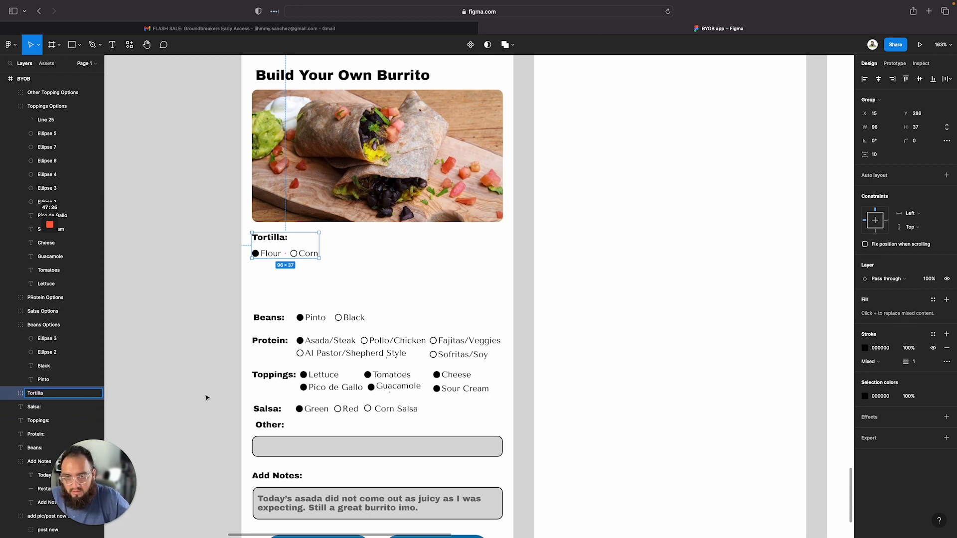
pyautogui.click(342, 264)
# Move the Beans label and its options row up beneath the Tortilla group
pyautogui.moveTo(267, 318); pyautogui.dragTo(261, 275)
pyautogui.click(320, 318)
pyautogui.moveTo(320, 318); pyautogui.dragTo(251, 270)
# Group the Beans label with its options row and rename the group Beans
pyautogui.click(317, 312)
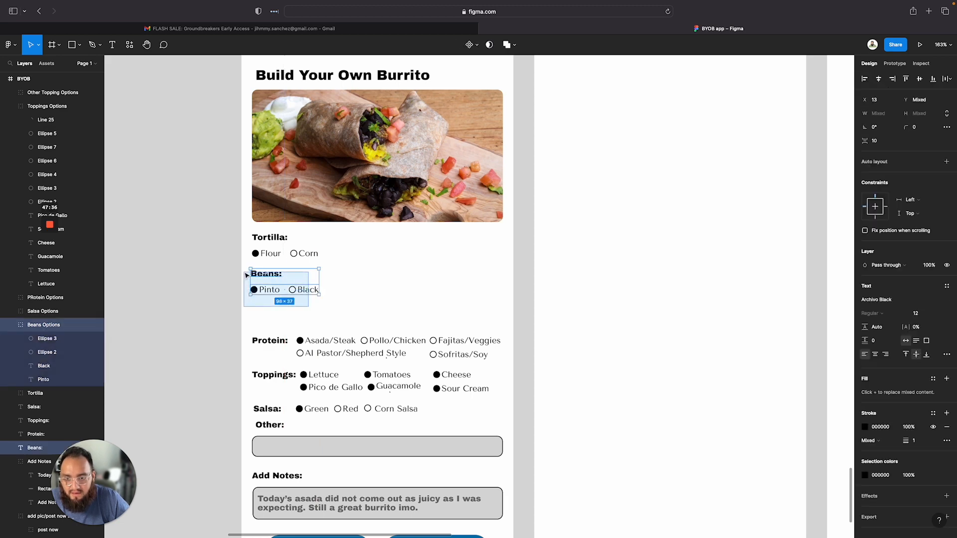
pyautogui.rightClick(283, 274)
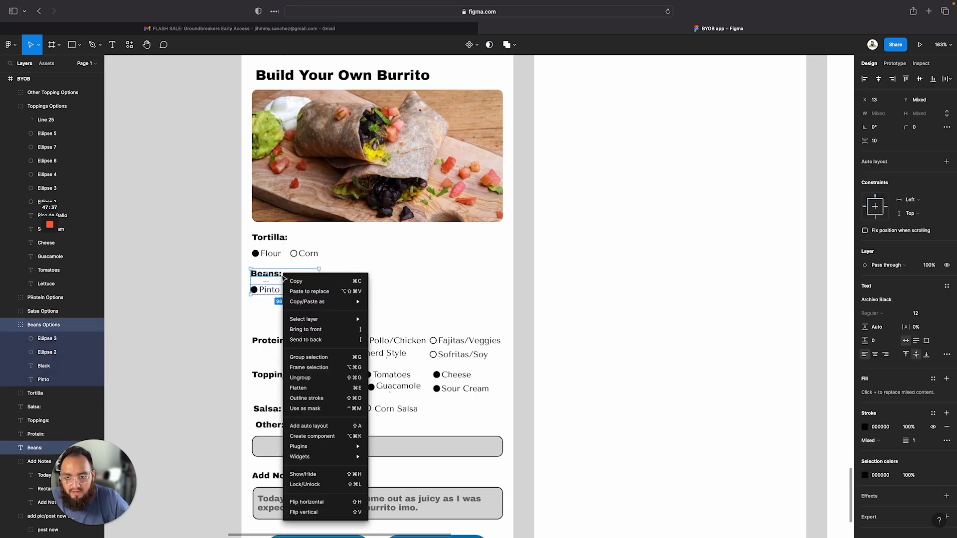
pyautogui.click(309, 357)
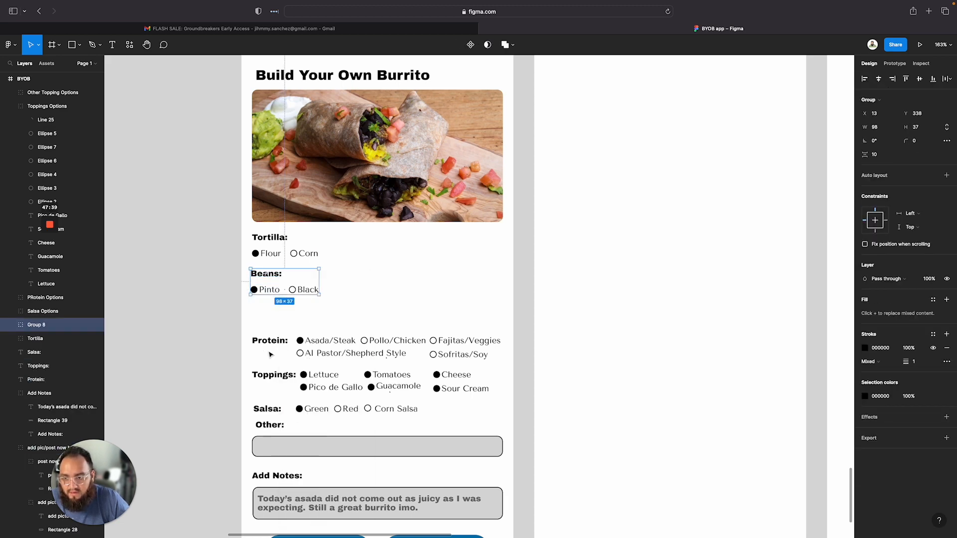
pyautogui.doubleClick(37, 326)
pyautogui.write('Beans')
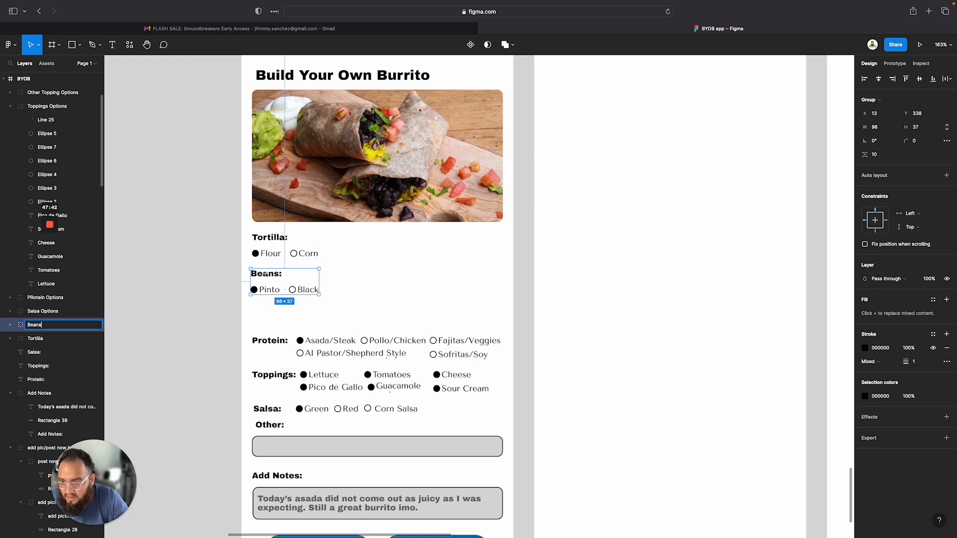
pyautogui.press('Return')
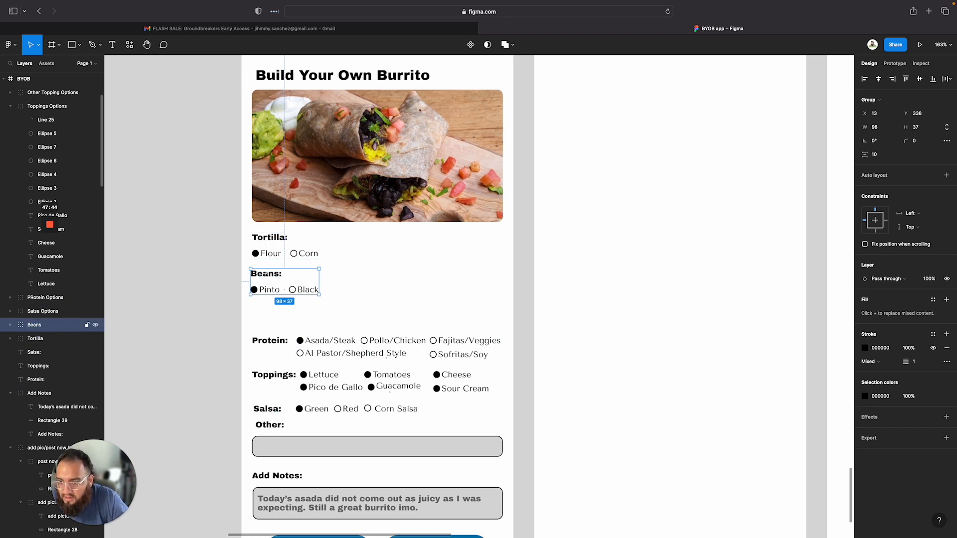
# Move the Protein label and its options up beneath the Beans group
pyautogui.click(317, 312)
pyautogui.moveTo(261, 343); pyautogui.dragTo(267, 308)
pyautogui.moveTo(343, 347); pyautogui.dragTo(252, 308)
pyautogui.click(265, 316)
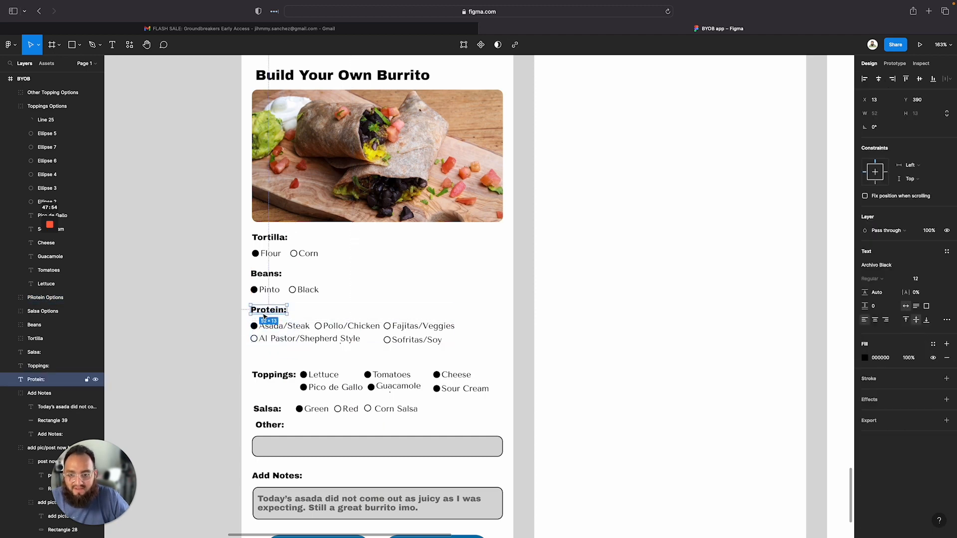
# Group the Protein label with its options and rename the group Protein
pyautogui.click(307, 367)
pyautogui.moveTo(281, 342); pyautogui.dragTo(247, 305)
pyautogui.rightClick(303, 317)
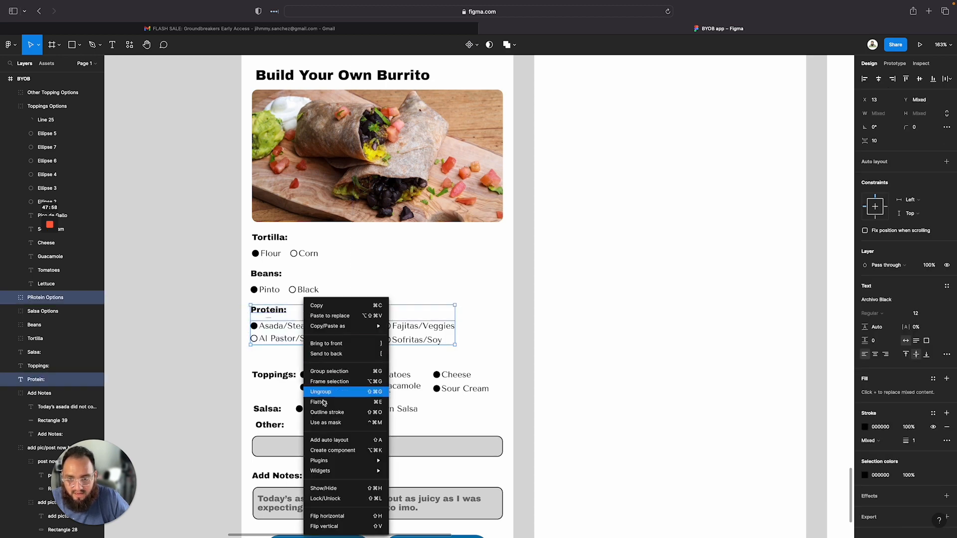
pyautogui.click(329, 371)
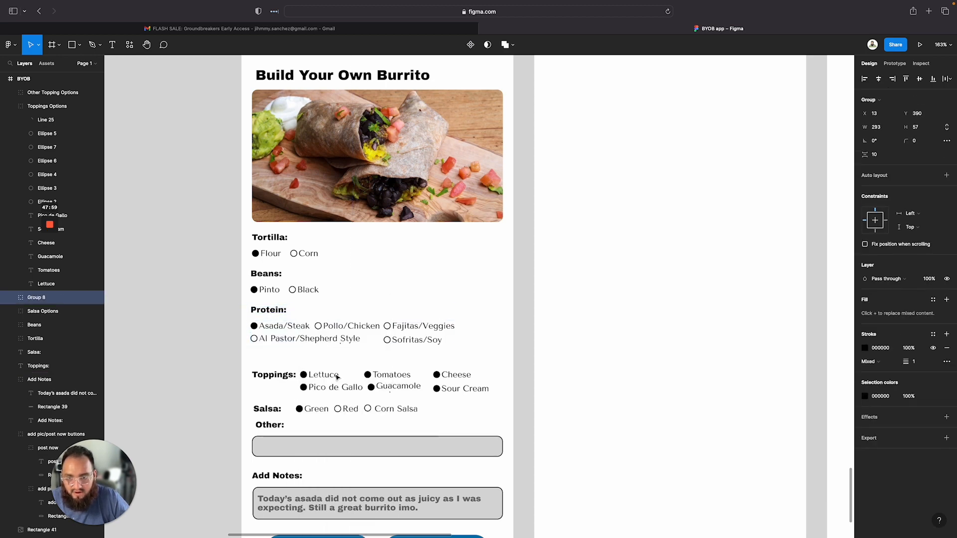
pyautogui.doubleClick(36, 299)
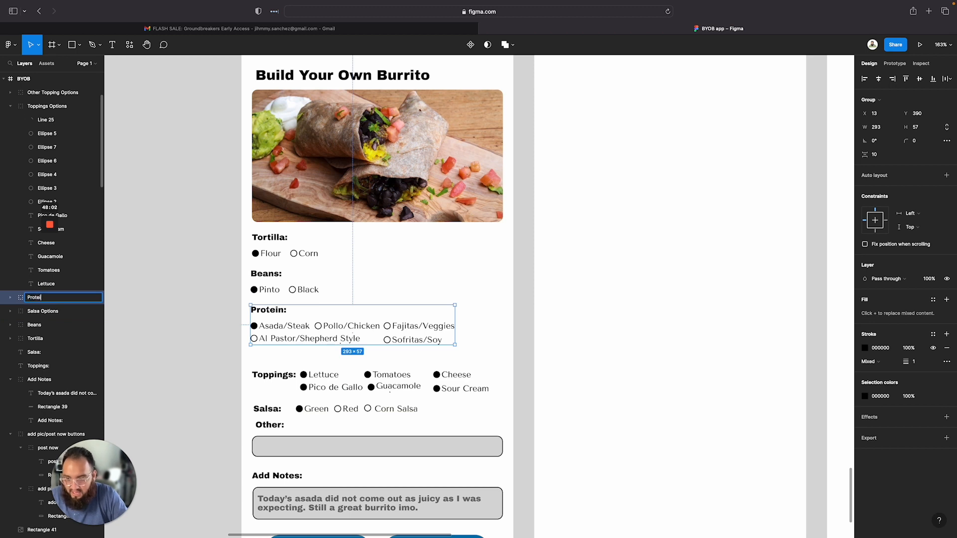
pyautogui.write('Protein')
pyautogui.press('Return')
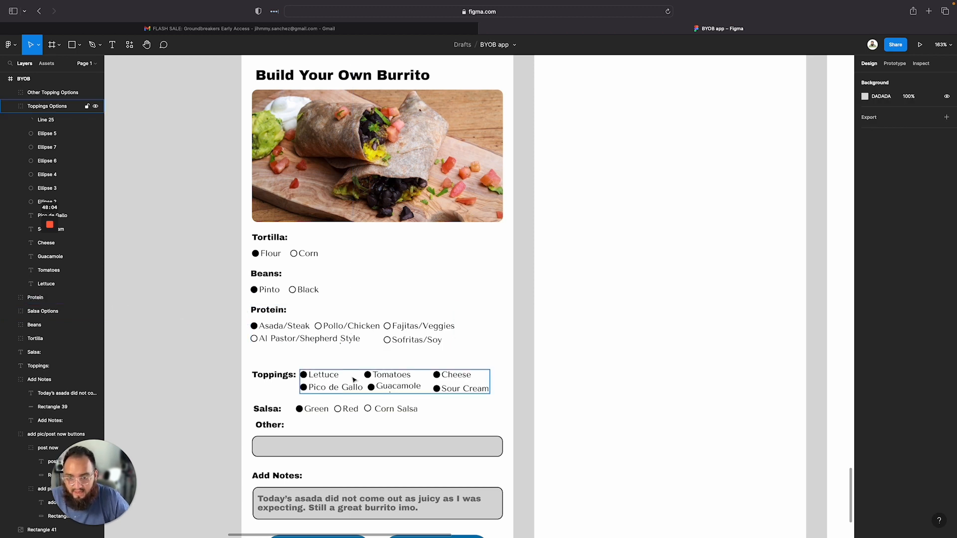
# Move the Toppings label up and shift its options row left beneath it
pyautogui.click(285, 378)
pyautogui.moveTo(285, 377); pyautogui.dragTo(283, 360)
pyautogui.scroll(-6, 315, 407)
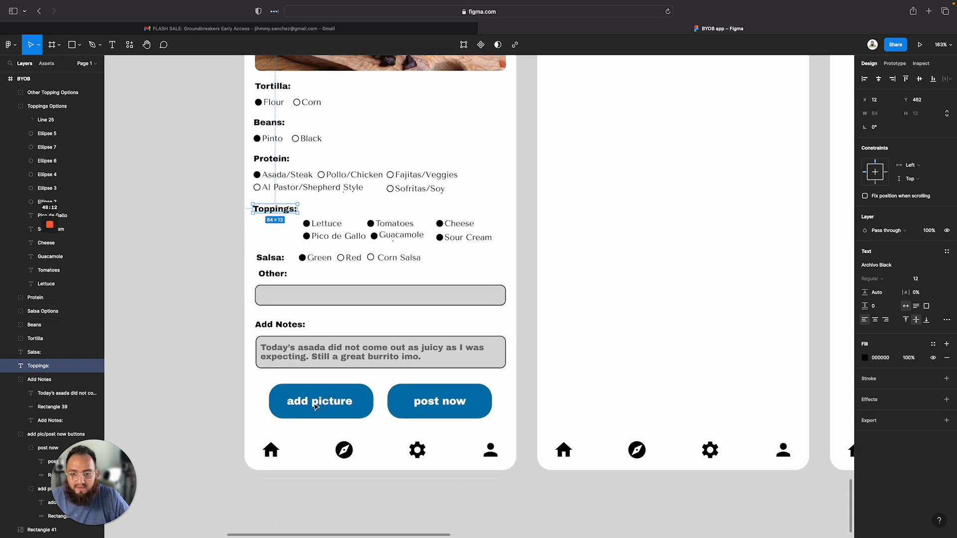
pyautogui.moveTo(341, 227); pyautogui.dragTo(293, 228)
pyautogui.click(209, 173)
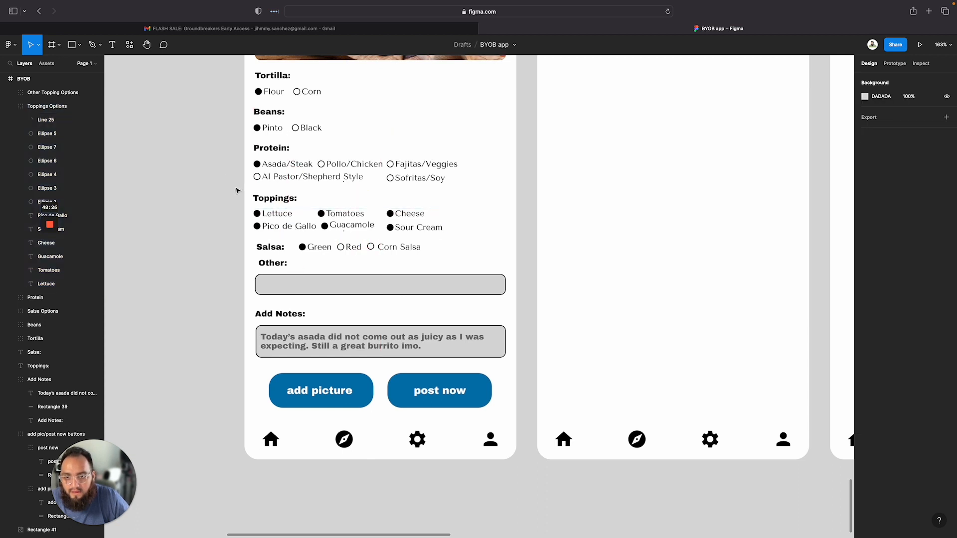
# Set the spacing between the Toppings label and its options to 10
pyautogui.moveTo(236, 191); pyautogui.dragTo(264, 215)
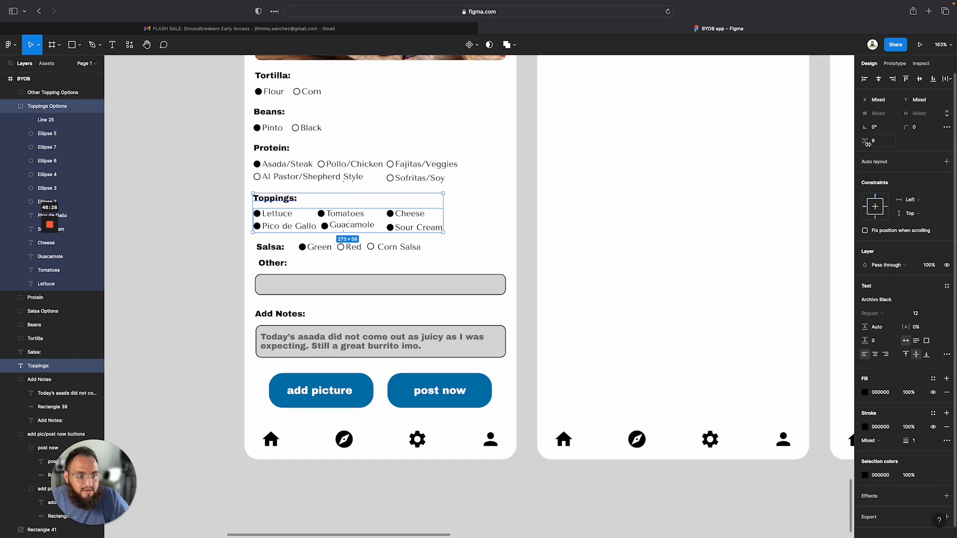
pyautogui.click(885, 144)
pyautogui.write('10')
pyautogui.press('Return')
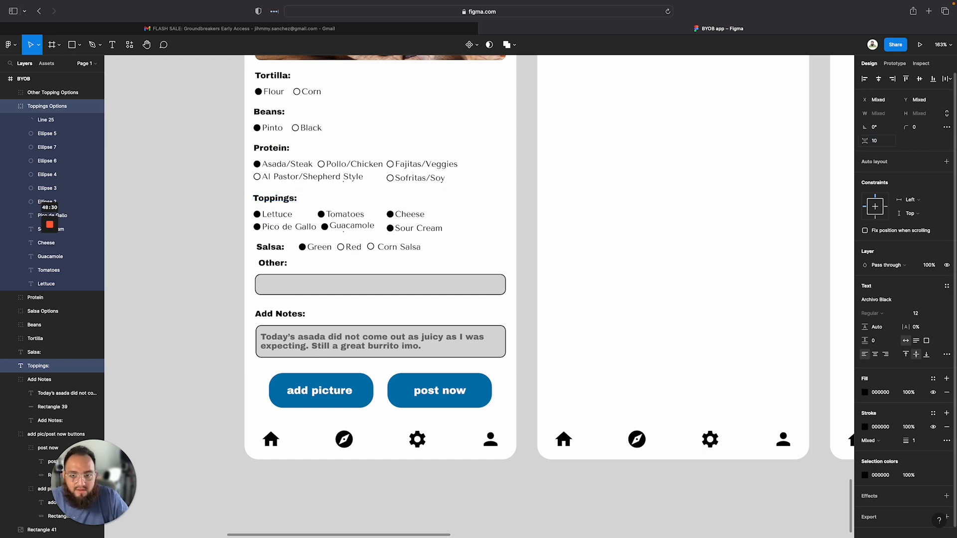
# Group the Toppings label with its options and rename the group Toppings
pyautogui.click(478, 228)
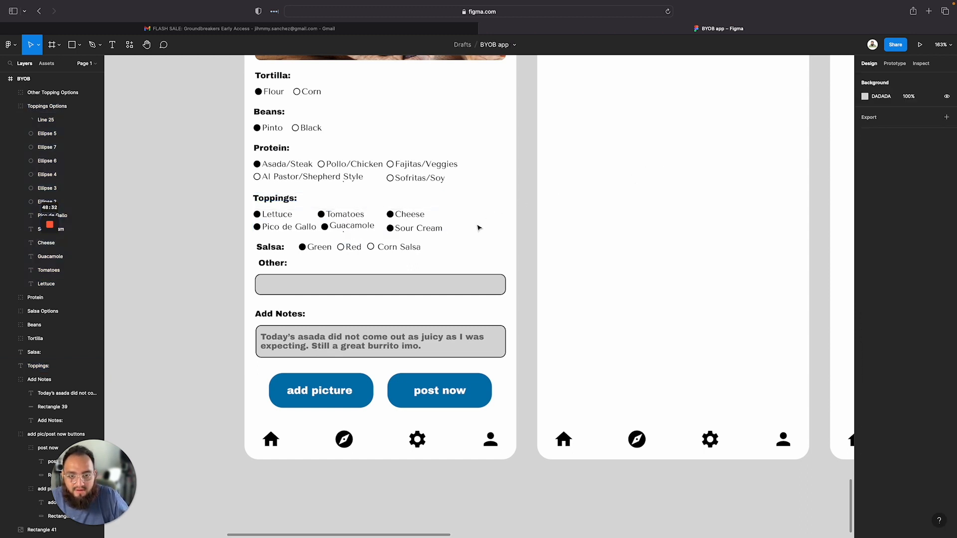
pyautogui.click(375, 225)
pyautogui.keyDown('shift'); pyautogui.click(275, 199); pyautogui.keyUp('shift')
pyautogui.rightClick(310, 206)
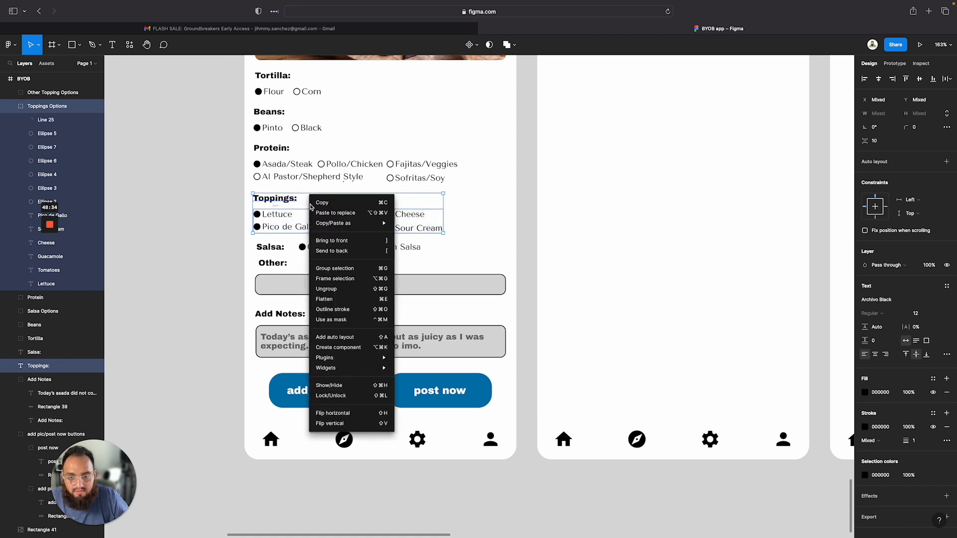
pyautogui.click(335, 269)
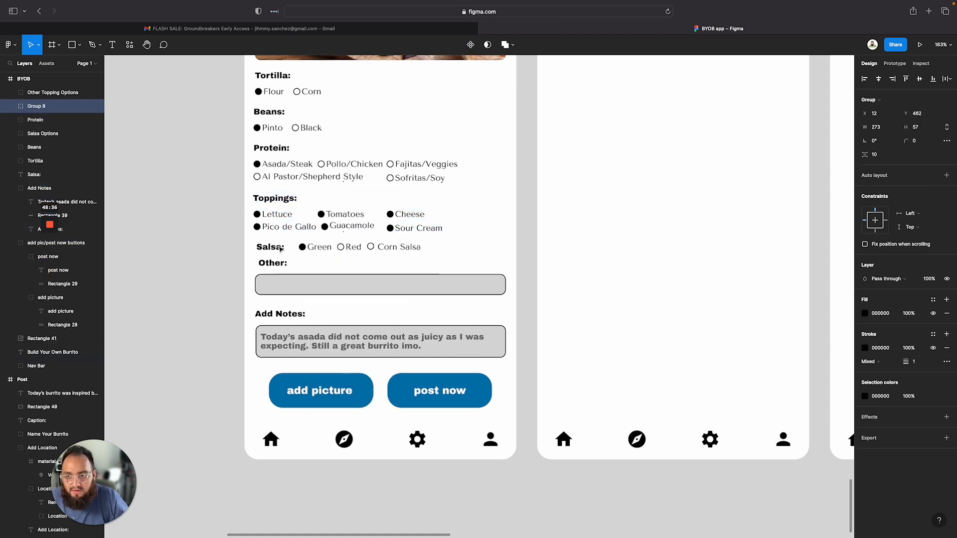
pyautogui.doubleClick(41, 106)
pyautogui.write('Toppings')
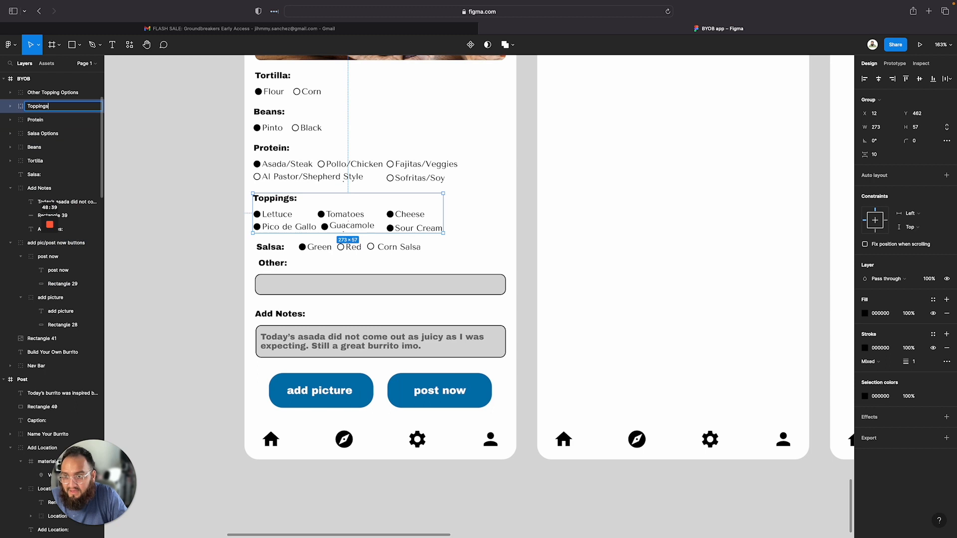
pyautogui.press('Return')
# Move the Other and Add Notes sections down slightly together
pyautogui.click(513, 211)
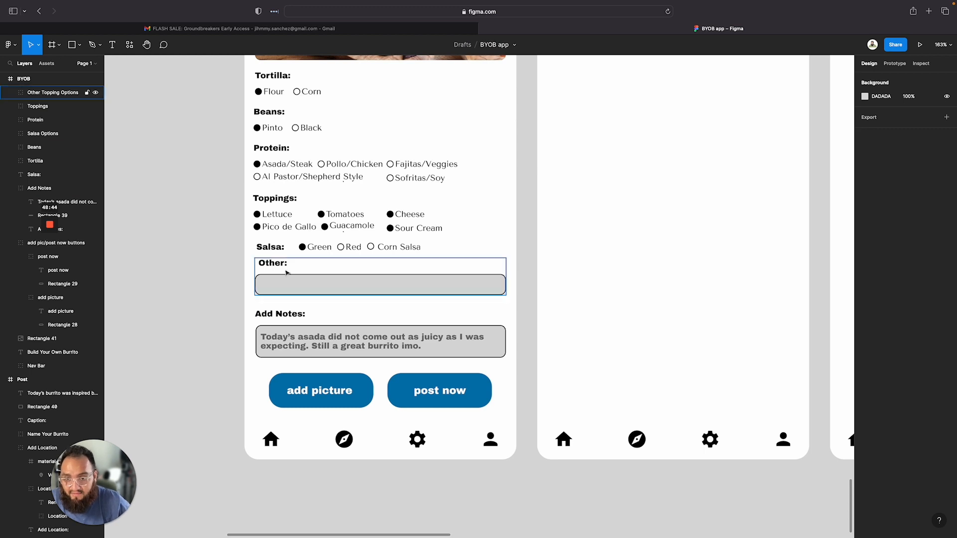
pyautogui.moveTo(232, 273); pyautogui.dragTo(269, 344)
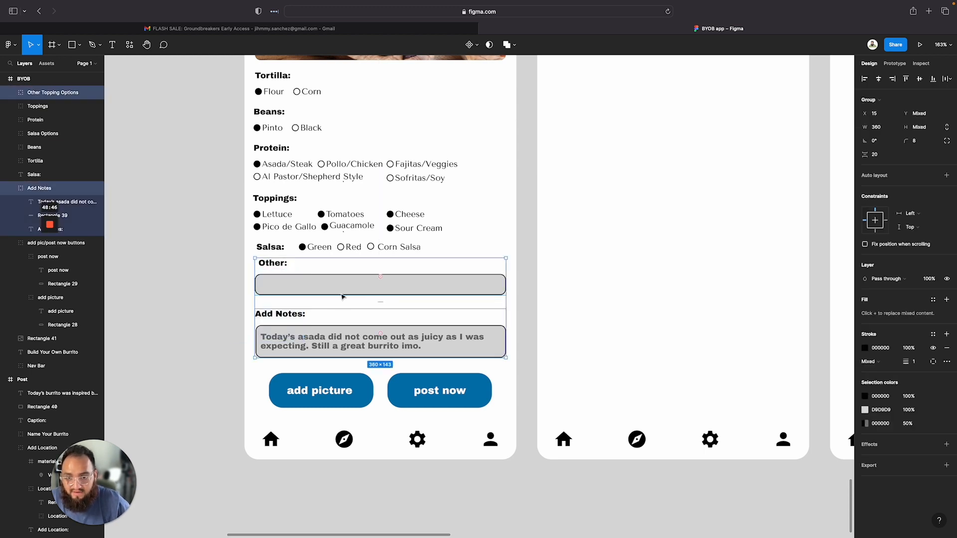
pyautogui.moveTo(361, 293); pyautogui.dragTo(362, 304)
pyautogui.click(354, 261)
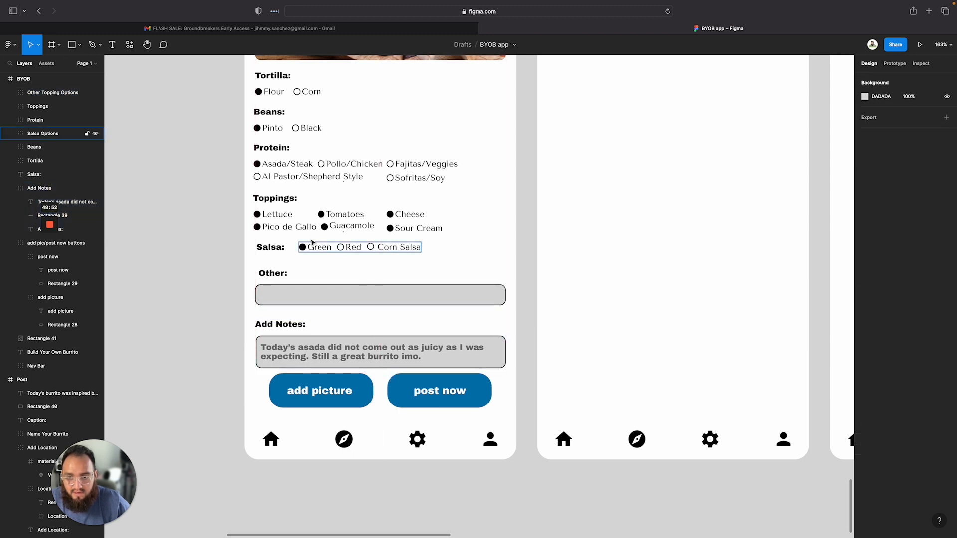
# Set the spacing between the Toppings group and the Salsa label to 15
pyautogui.click(267, 251)
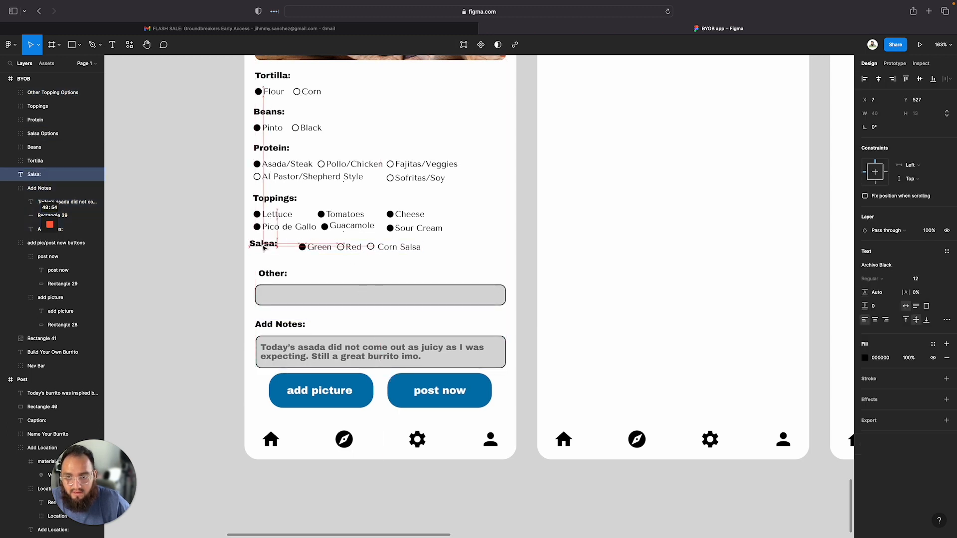
pyautogui.moveTo(267, 251); pyautogui.dragTo(445, 192)
pyautogui.click(875, 141)
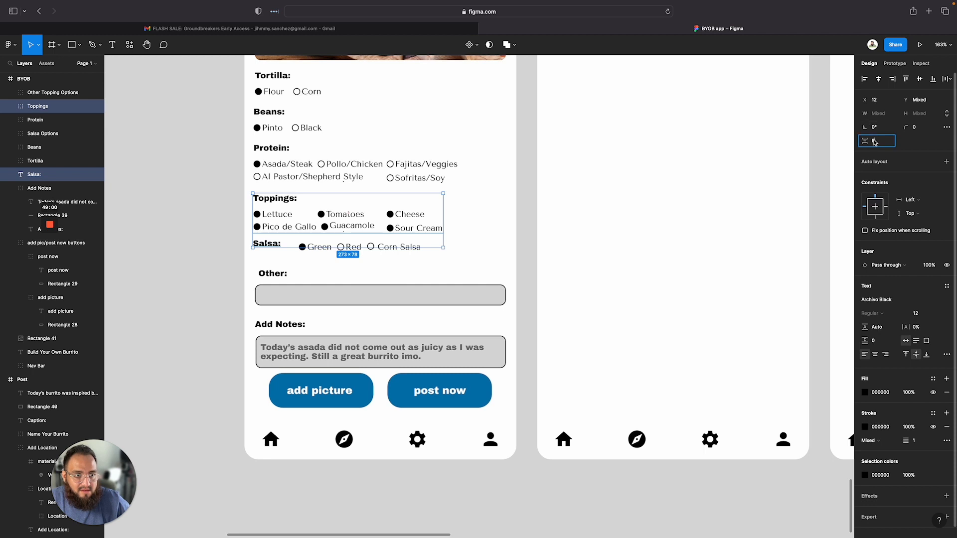
pyautogui.write('15')
pyautogui.press('Return')
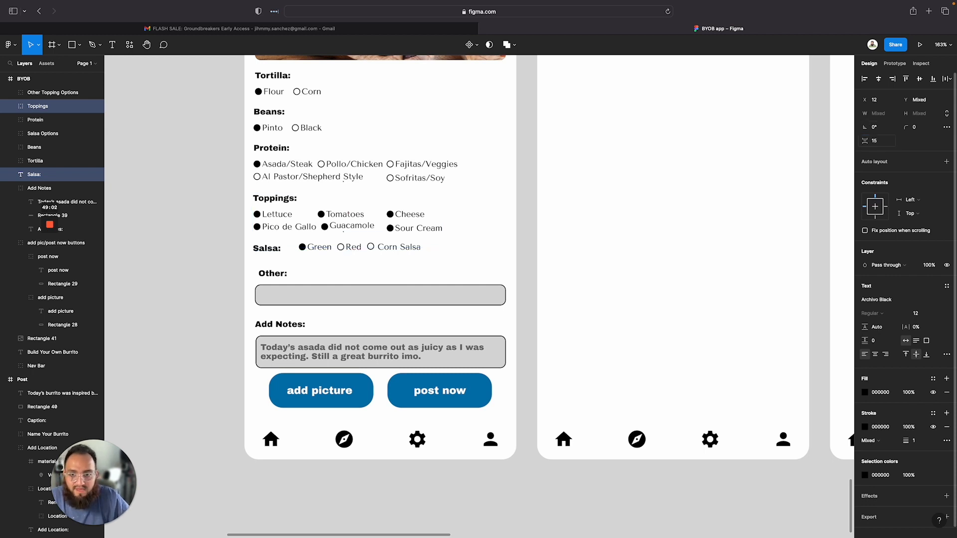
# Move the Salsa options row left beneath the Salsa label
pyautogui.click(214, 280)
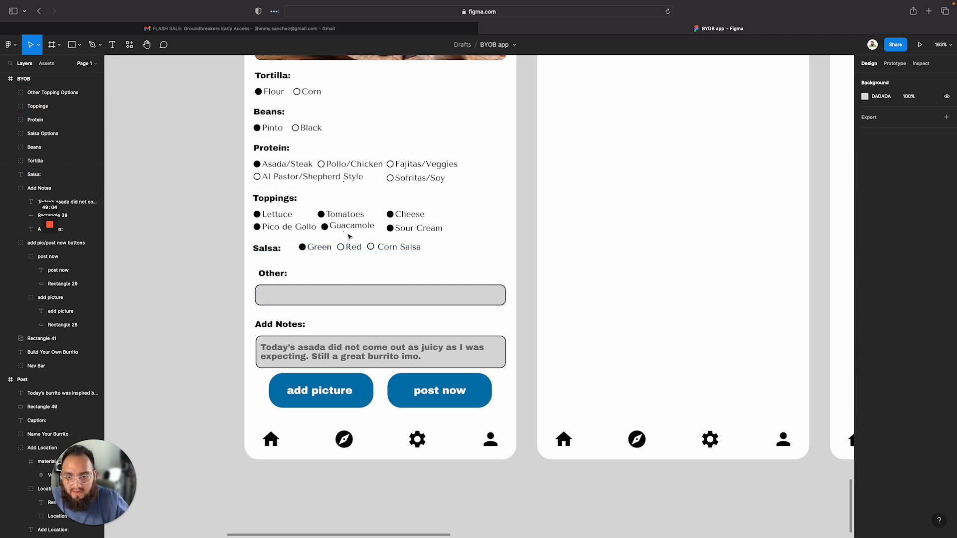
pyautogui.click(348, 246)
pyautogui.moveTo(349, 245); pyautogui.dragTo(302, 260)
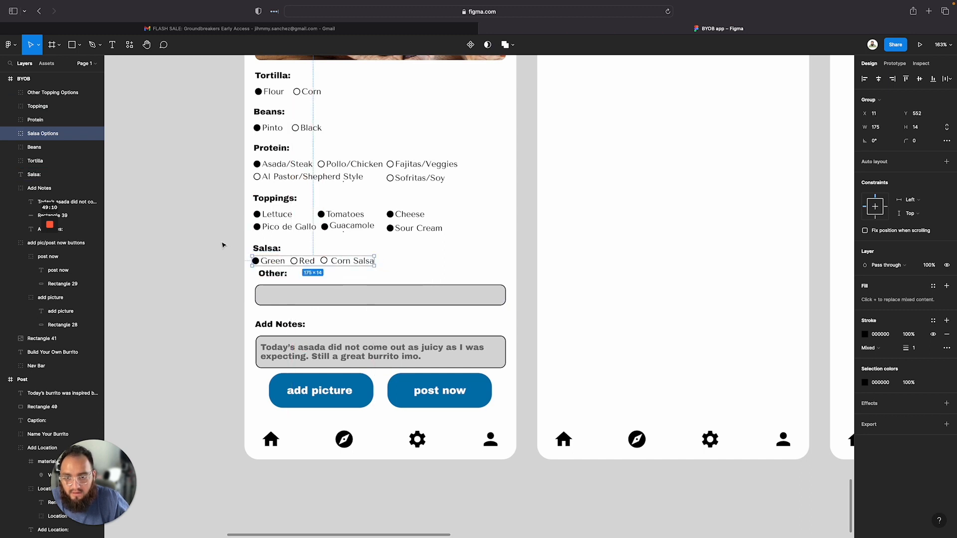
# Set the spacing between the Salsa label and its options to 10
pyautogui.moveTo(221, 243); pyautogui.dragTo(376, 267)
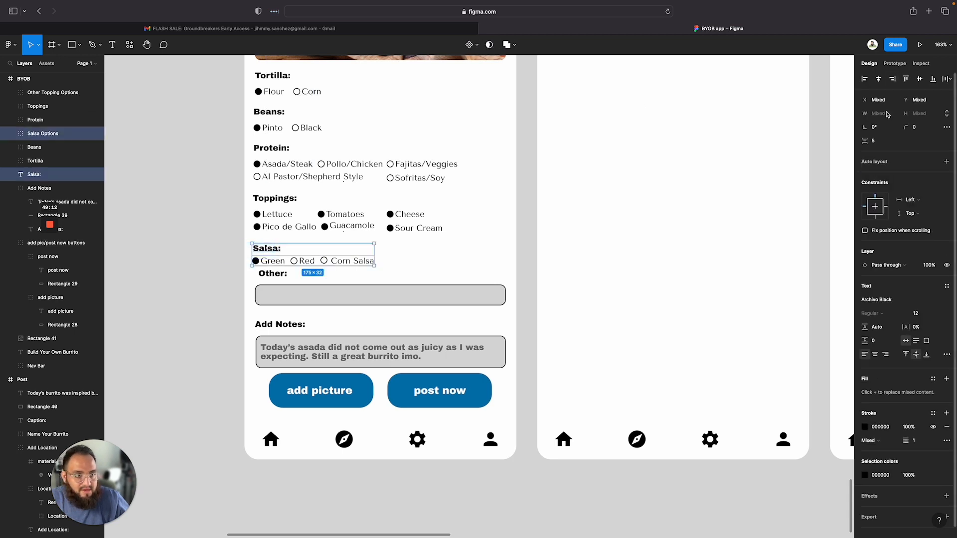
pyautogui.click(881, 143)
pyautogui.write('10')
pyautogui.press('Return')
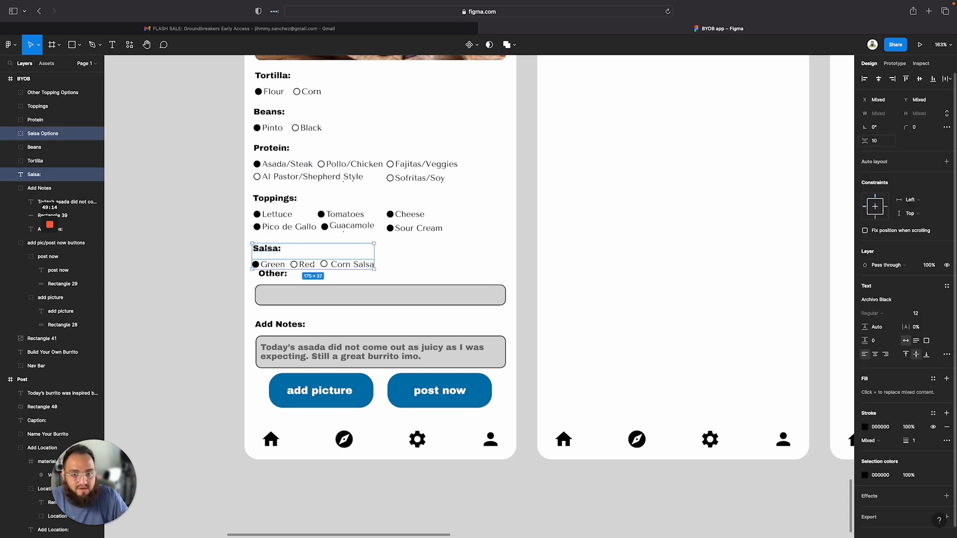
pyautogui.click(477, 272)
pyautogui.rightClick(359, 284)
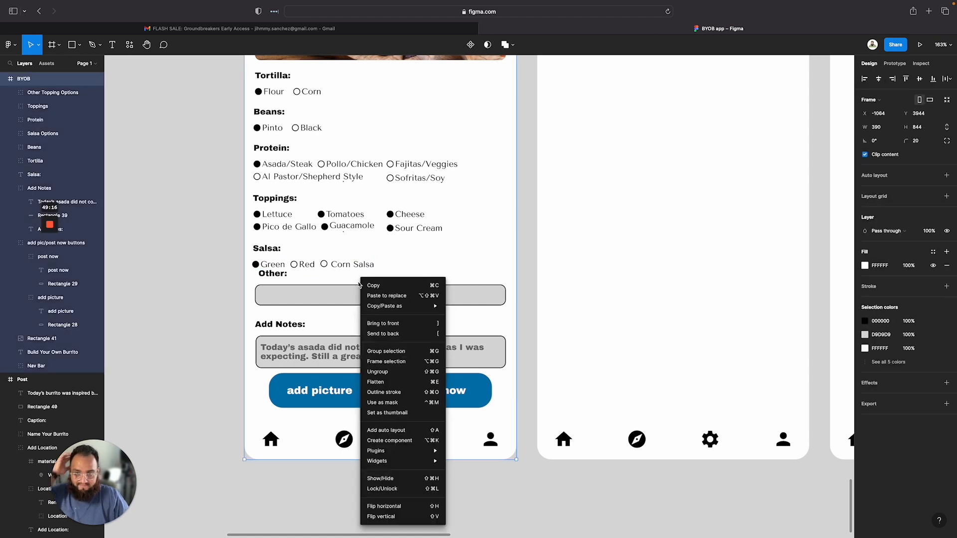
pyautogui.press('Escape')
pyautogui.scroll(-5, 440, 255)
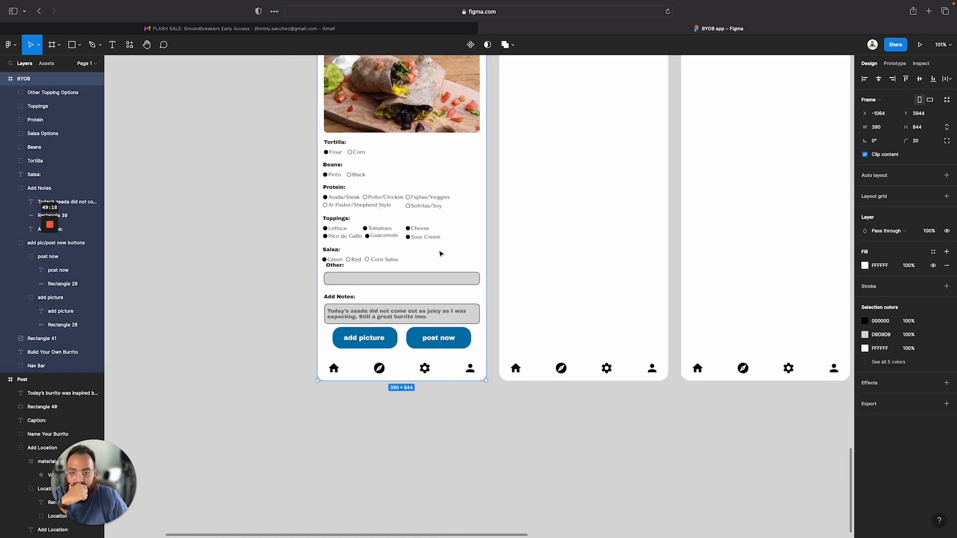
# Set the burrito image's height to 180
pyautogui.scroll(4, 389, 229)
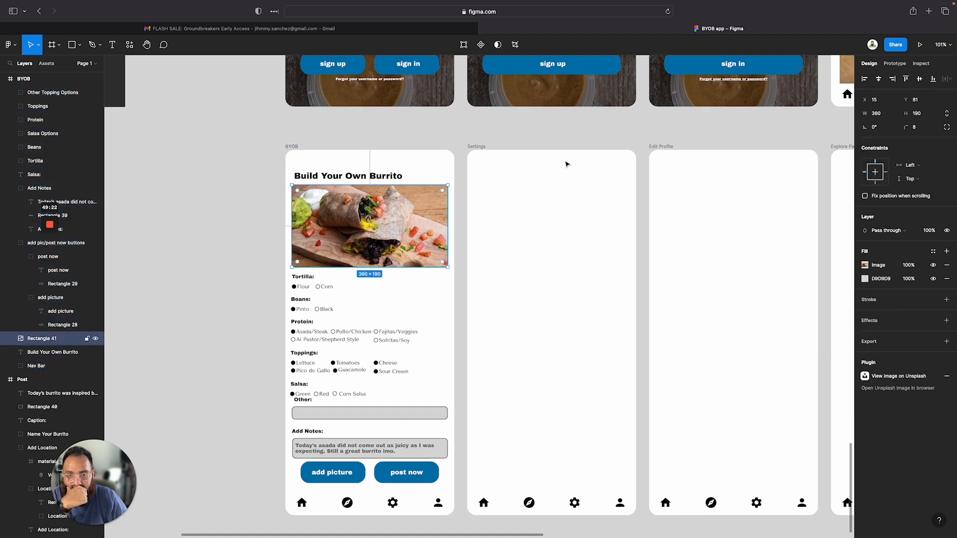
pyautogui.click(348, 198)
pyautogui.click(920, 114)
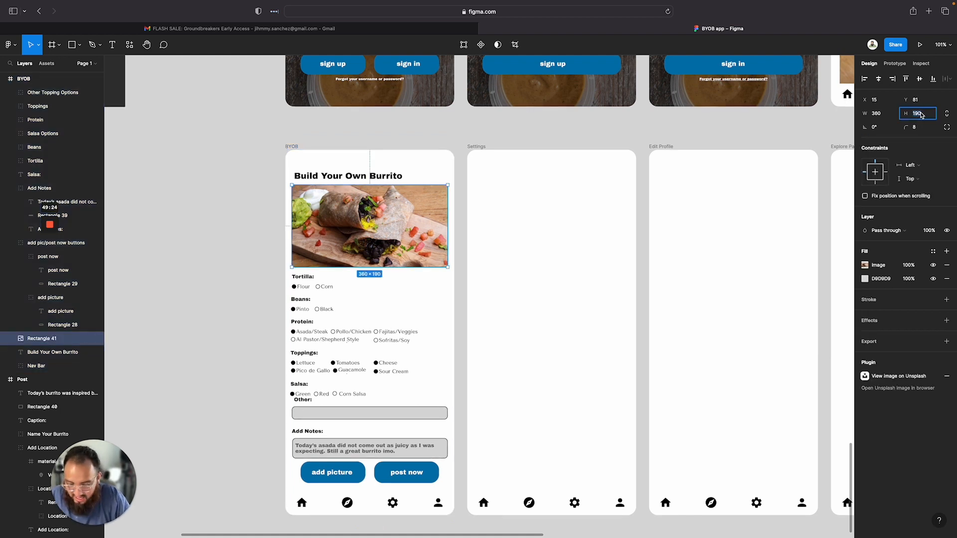
pyautogui.write('1')
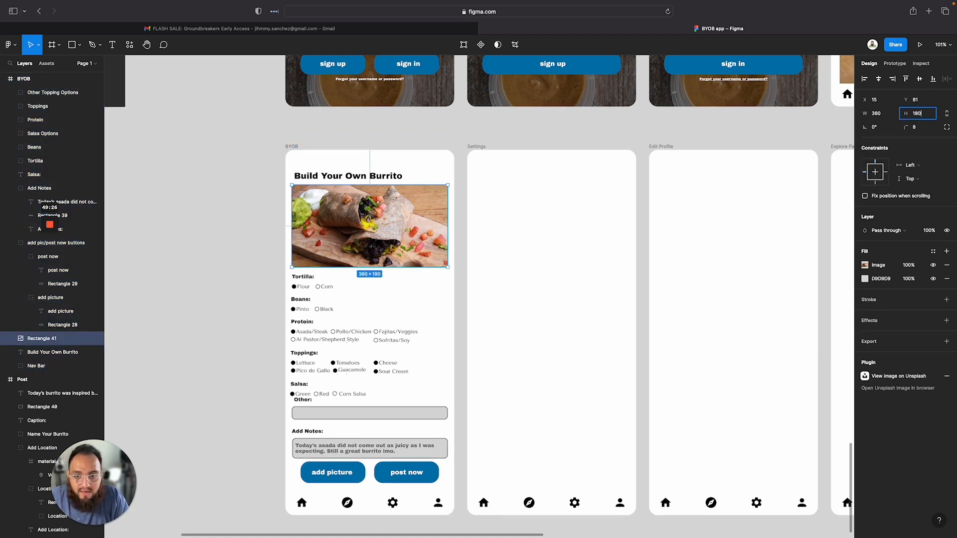
pyautogui.write('80')
pyautogui.press('Return')
pyautogui.click(233, 339)
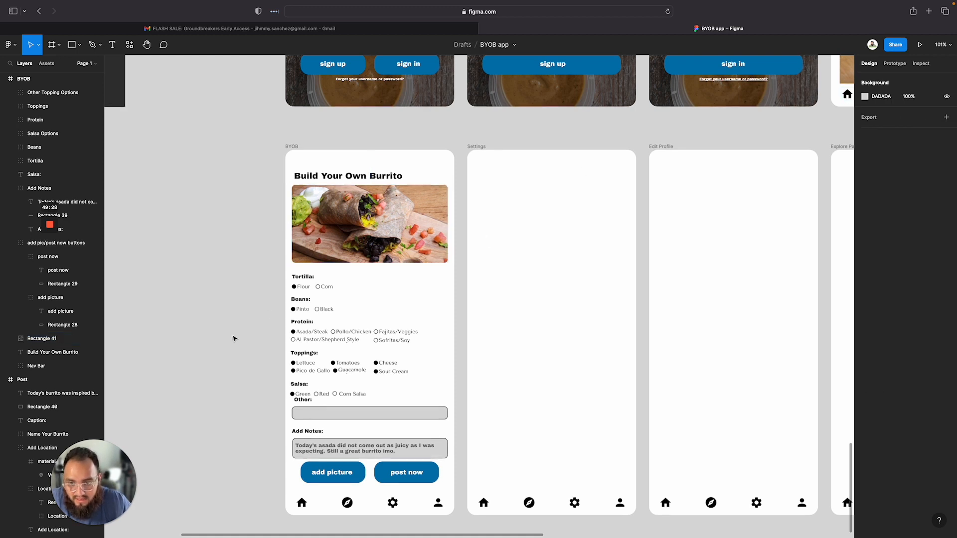
# Move the Tortilla, Beans, Protein and Toppings groups up together to sit 10 below the image
pyautogui.moveTo(428, 378); pyautogui.dragTo(299, 281)
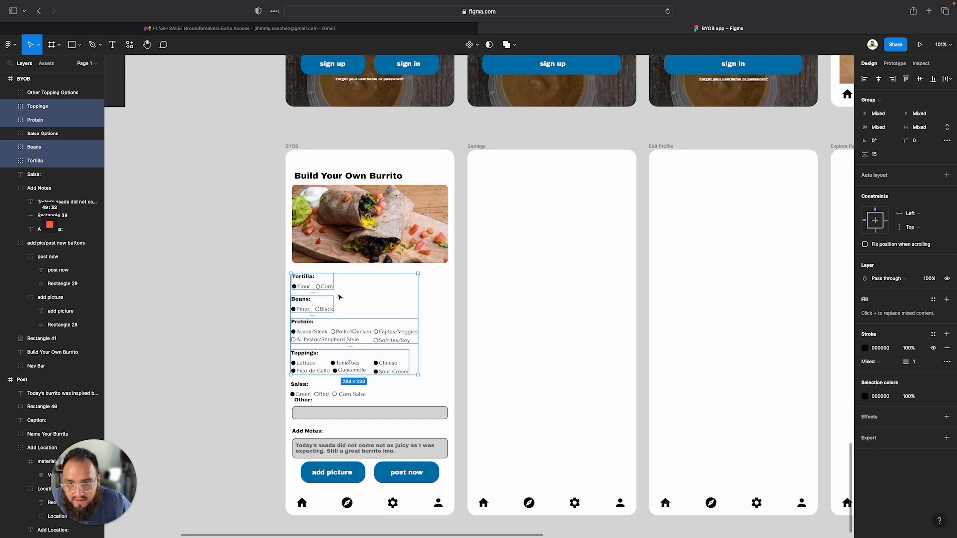
pyautogui.moveTo(350, 300); pyautogui.dragTo(351, 294)
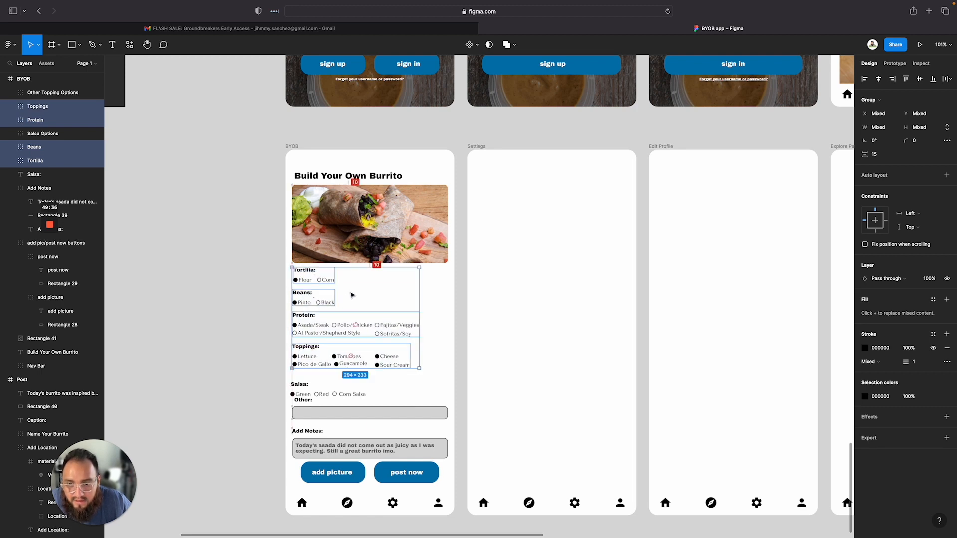
pyautogui.click(231, 331)
# Move the Salsa label and its options up beneath the Toppings group
pyautogui.scroll(5, 328, 397)
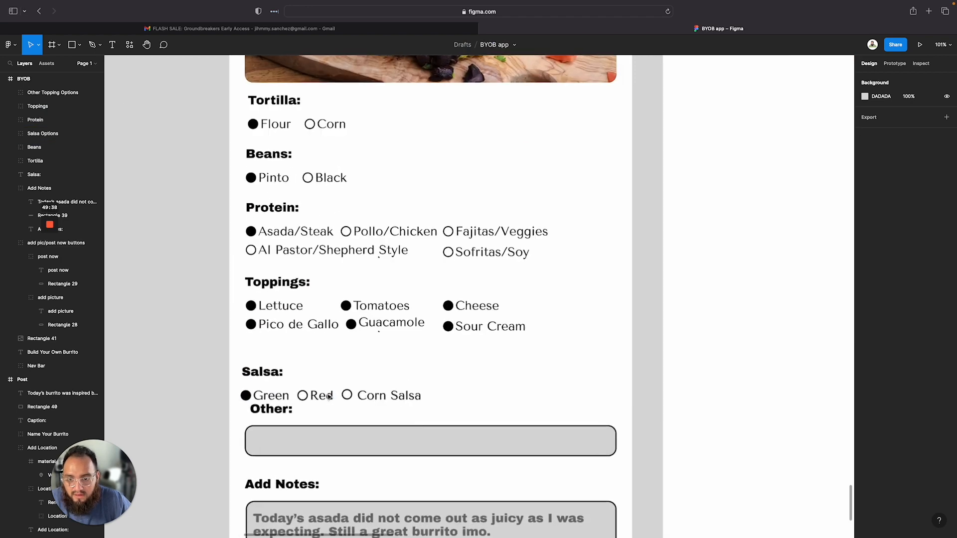
pyautogui.click(277, 369)
pyautogui.moveTo(277, 368); pyautogui.dragTo(295, 382)
pyautogui.click(291, 397)
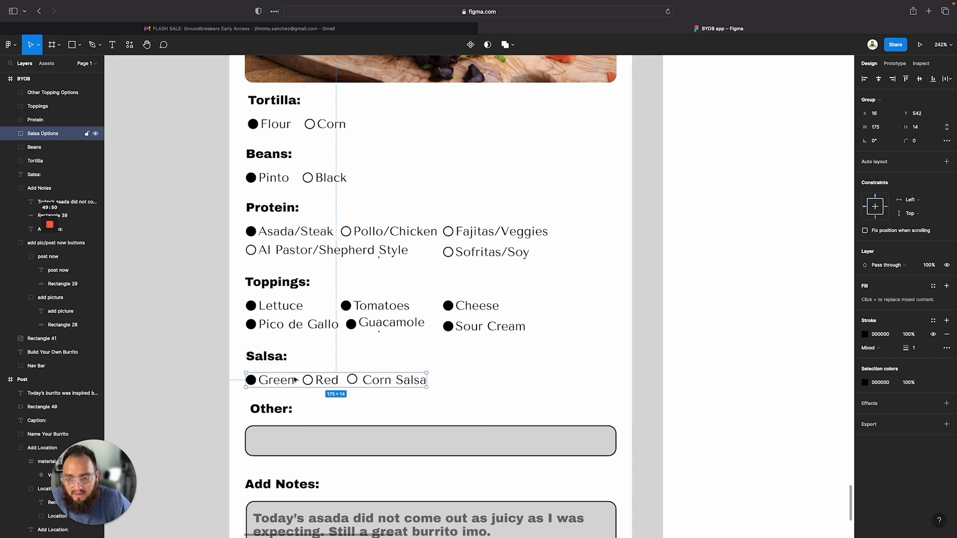
# Group the Salsa label with its options row and rename the group Salsa
pyautogui.click(379, 395)
pyautogui.click(319, 383)
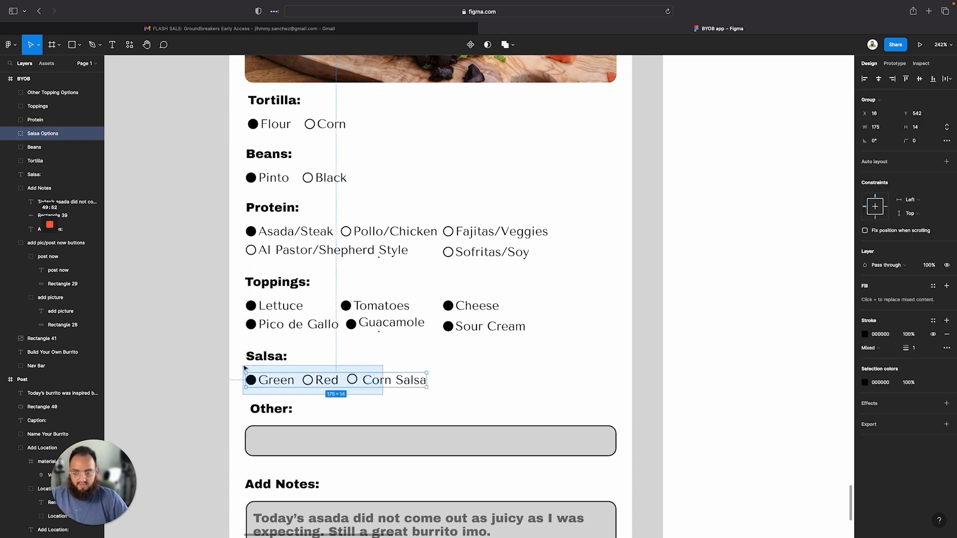
pyautogui.keyDown('shift'); pyautogui.click(267, 357); pyautogui.keyUp('shift')
pyautogui.rightClick(293, 370)
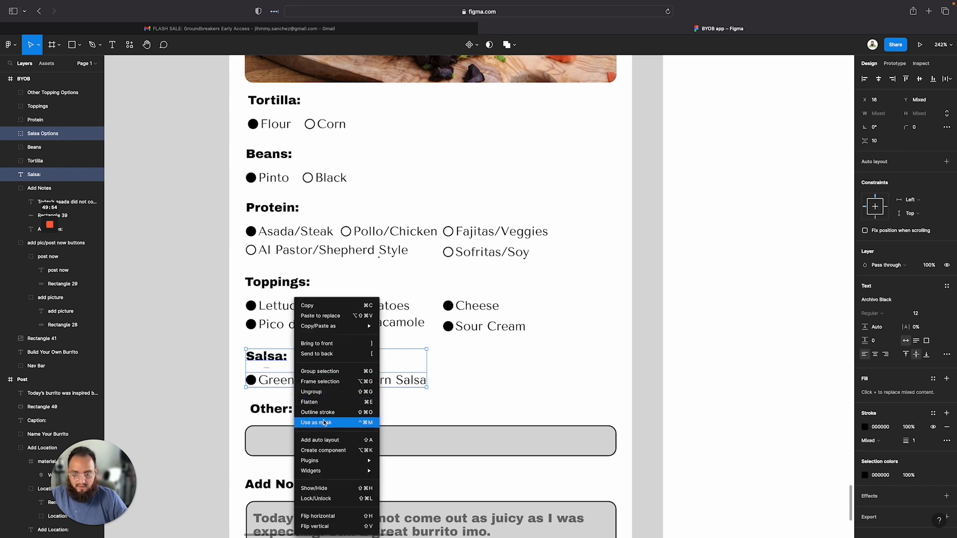
pyautogui.click(302, 369)
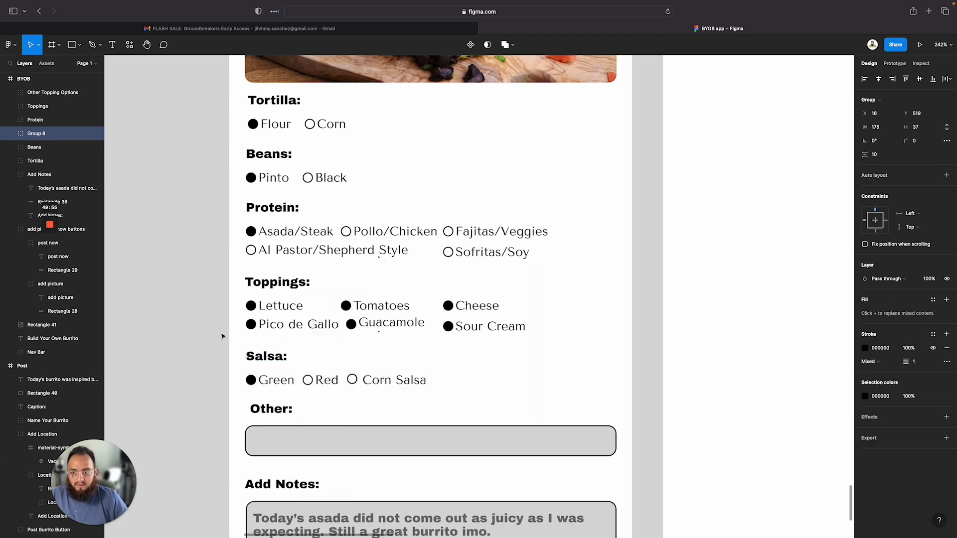
pyautogui.doubleClick(42, 133)
pyautogui.write('Sals')
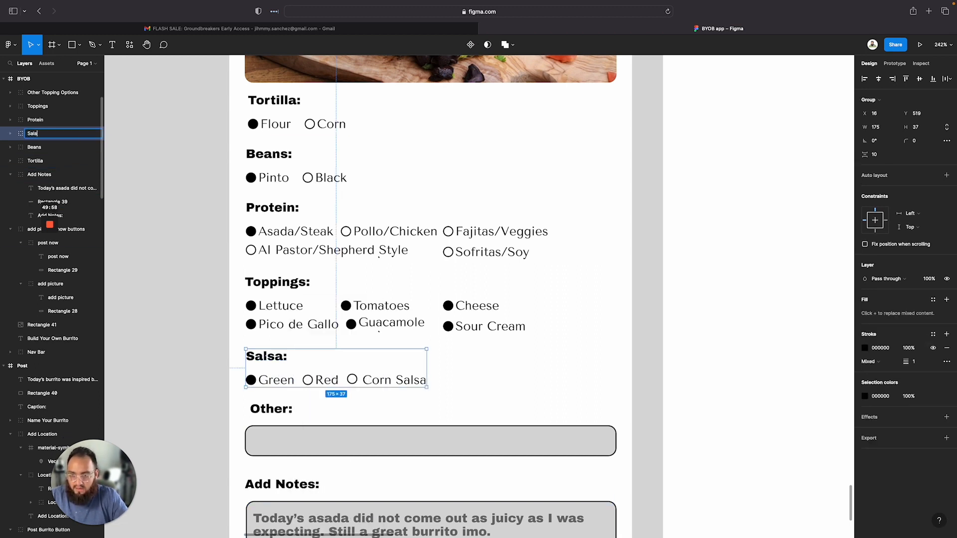
pyautogui.write('a')
pyautogui.press('Return')
pyautogui.click(162, 137)
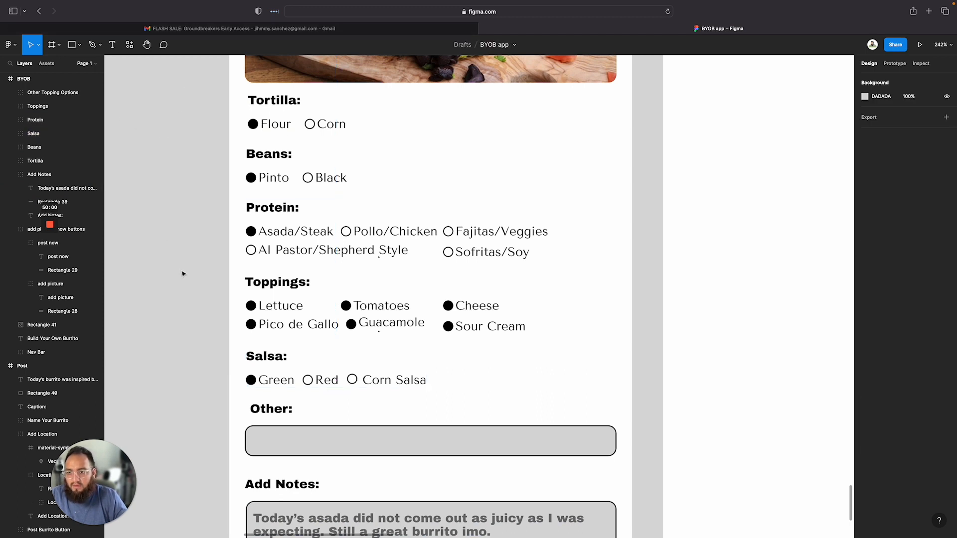
pyautogui.click(11, 175)
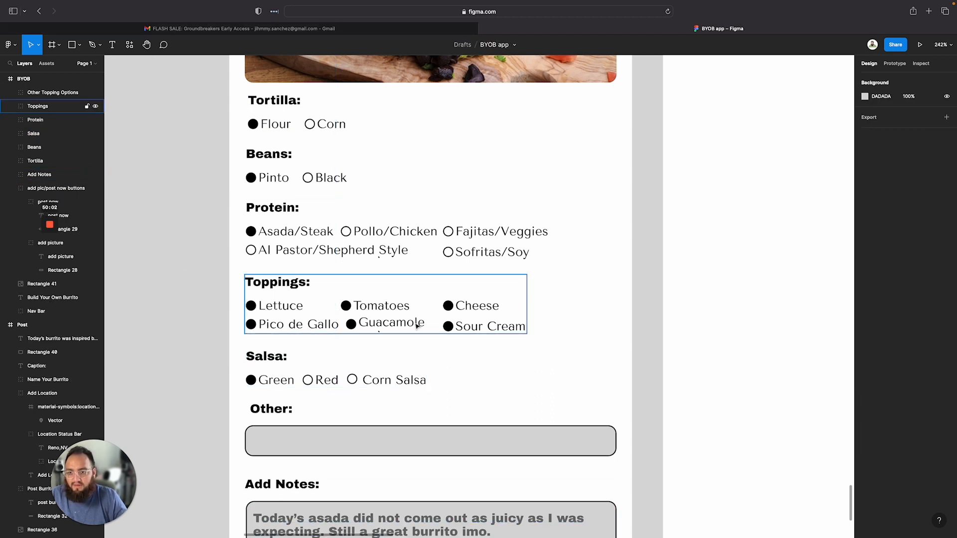
pyautogui.hscroll(5, 115, 250)
pyautogui.scroll(-1, 115, 249)
pyautogui.scroll(-5, 396, 341)
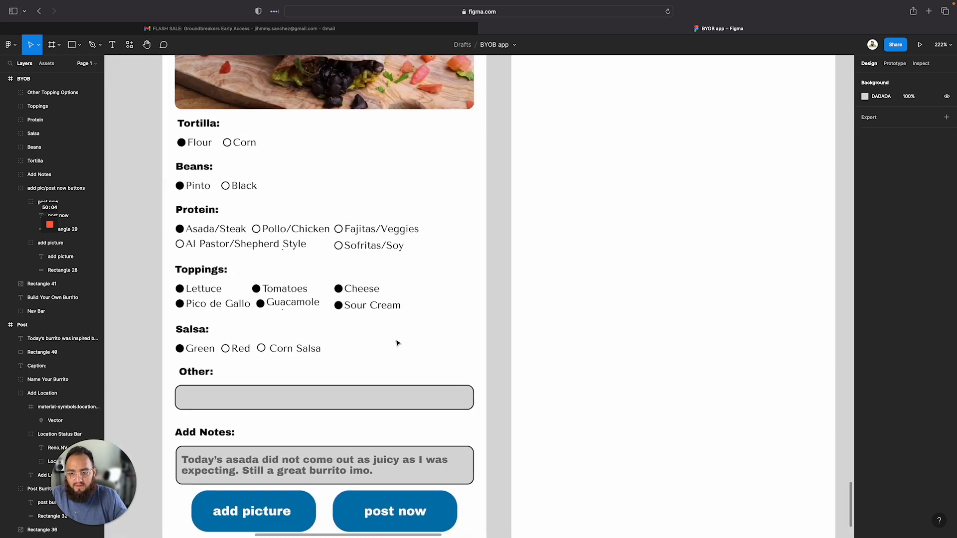
pyautogui.scroll(3, 375, 284)
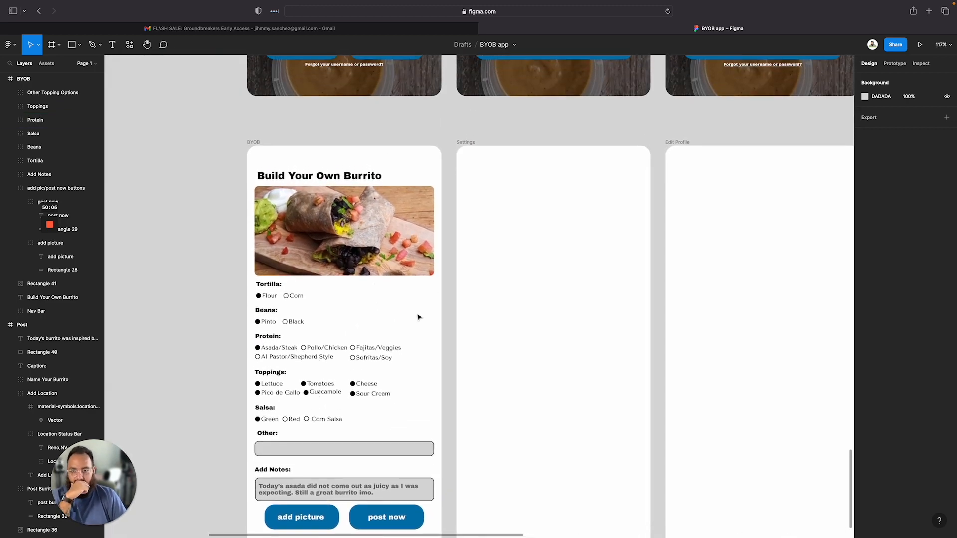
pyautogui.scroll(-5, 418, 315)
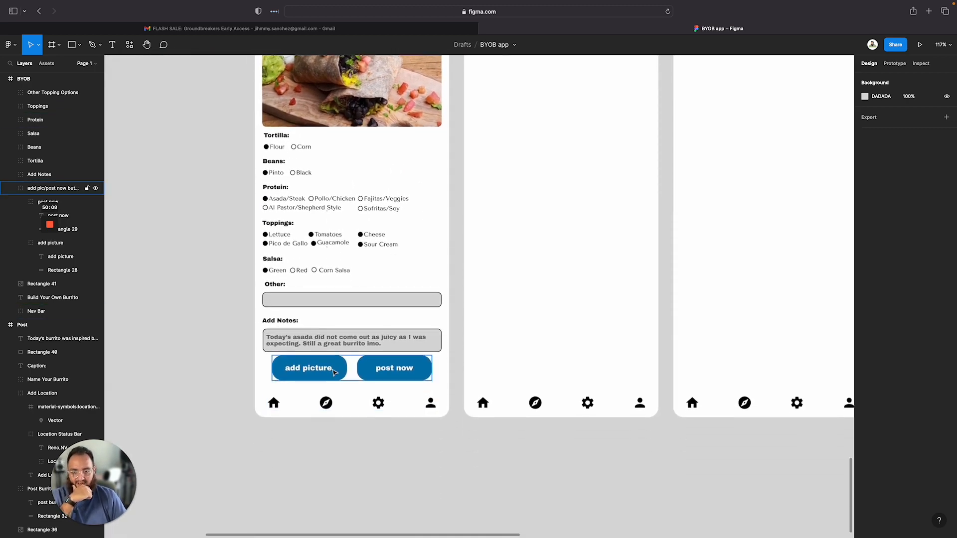
# Move the Add Notes group up to sit 14 below the Other field
pyautogui.click(337, 341)
pyautogui.moveTo(337, 341); pyautogui.dragTo(337, 336)
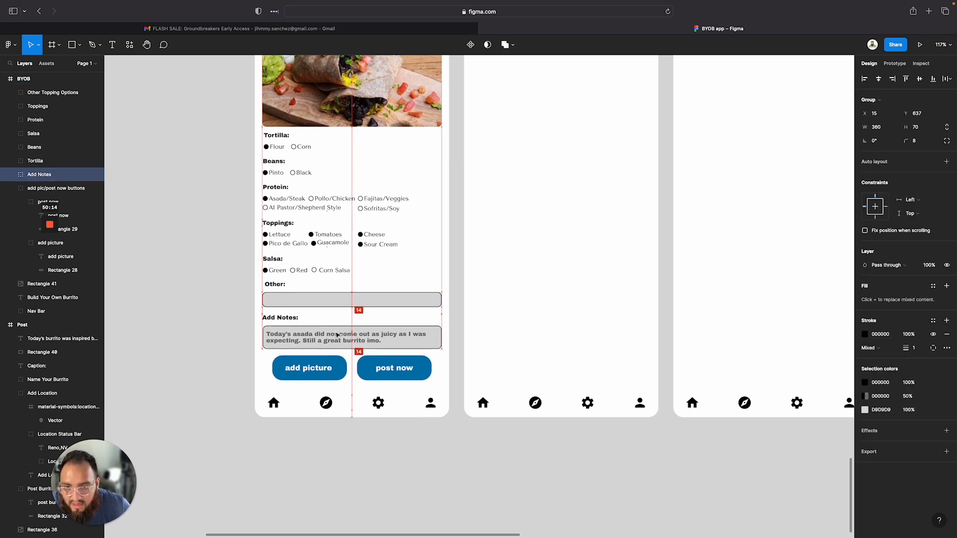
pyautogui.click(231, 332)
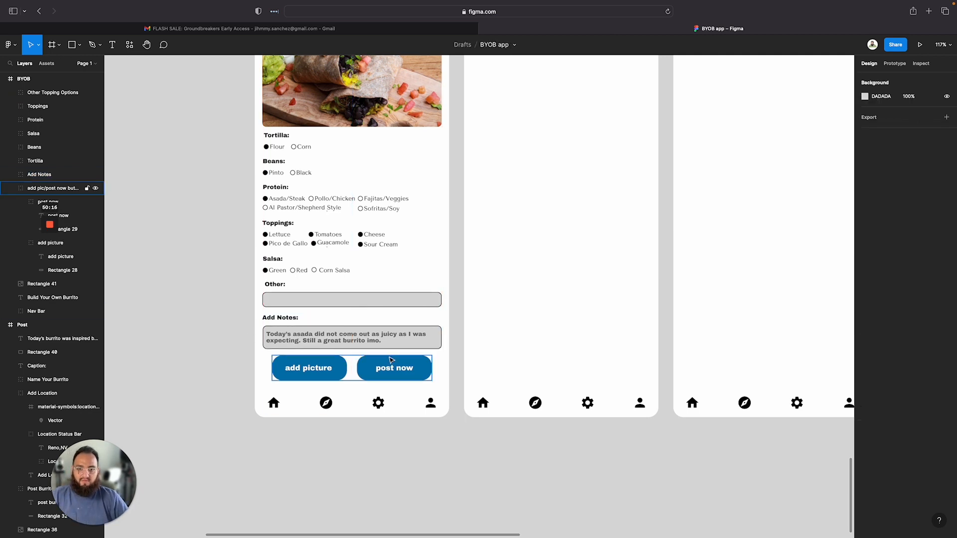
pyautogui.hscroll(2, 446, 440)
pyautogui.click(369, 298)
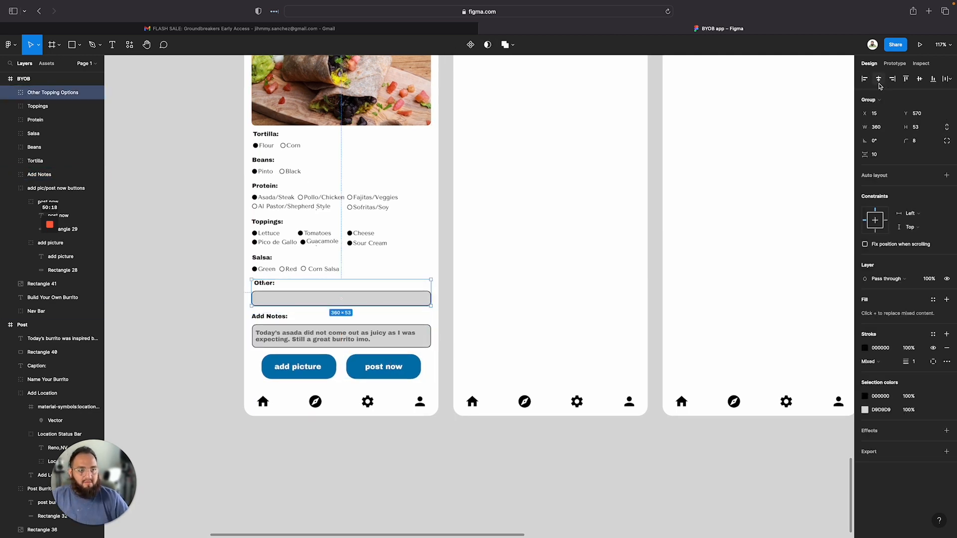
pyautogui.click(333, 327)
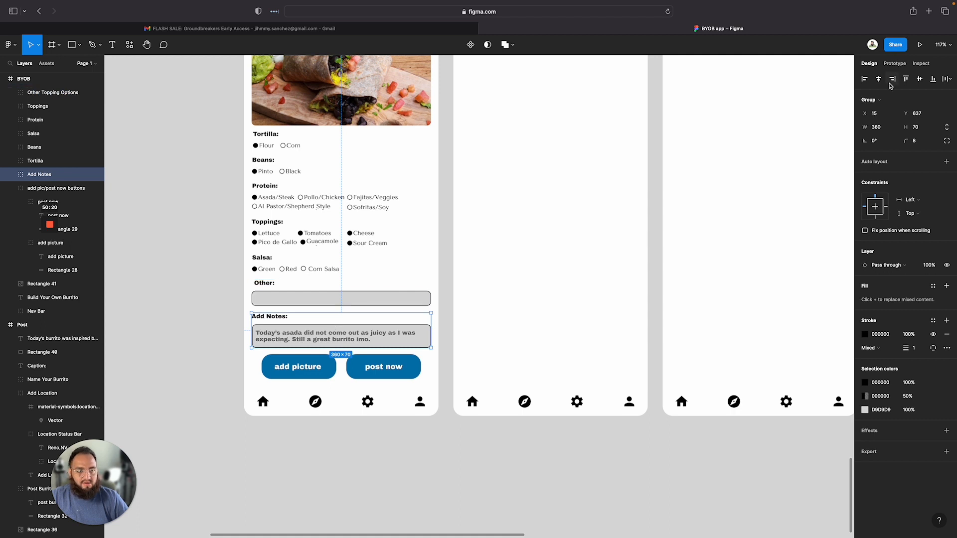
pyautogui.scroll(5, 291, 218)
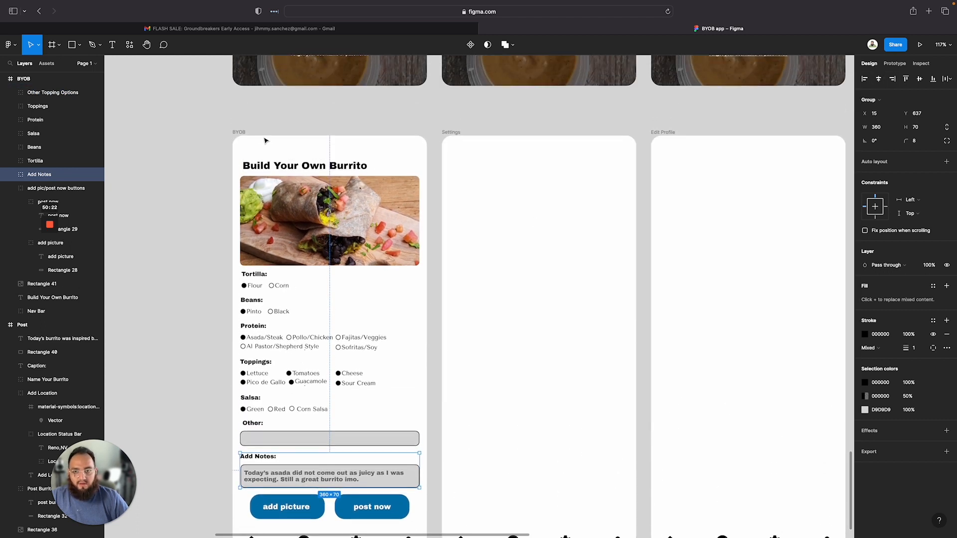
# Add a layout grid to the BYOB frame and switch it to a 5-column grid
pyautogui.click(238, 133)
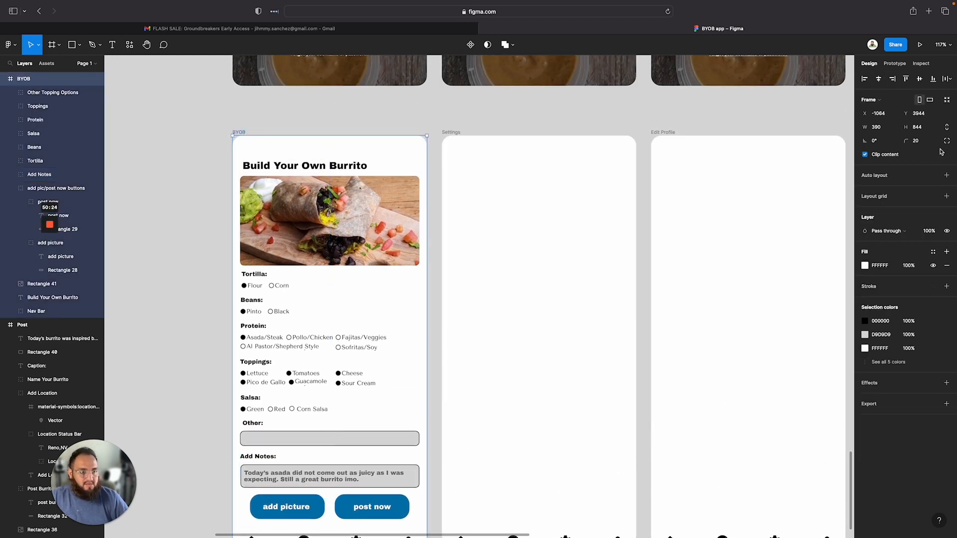
pyautogui.click(947, 196)
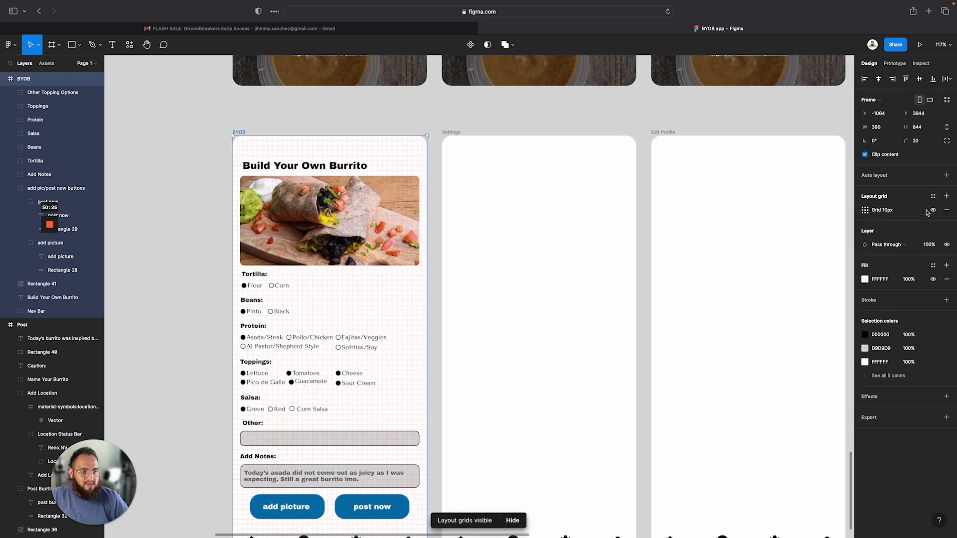
pyautogui.click(864, 211)
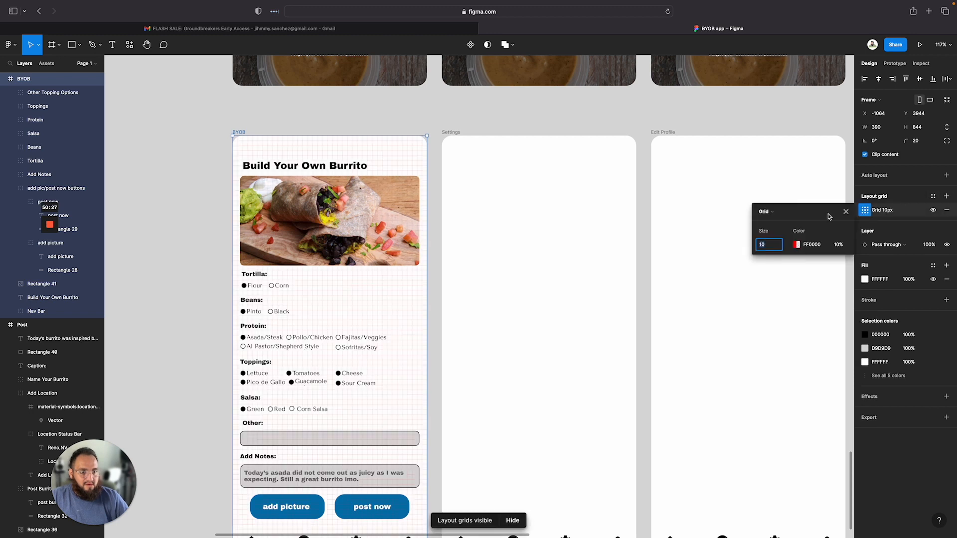
pyautogui.click(765, 211)
pyautogui.click(770, 221)
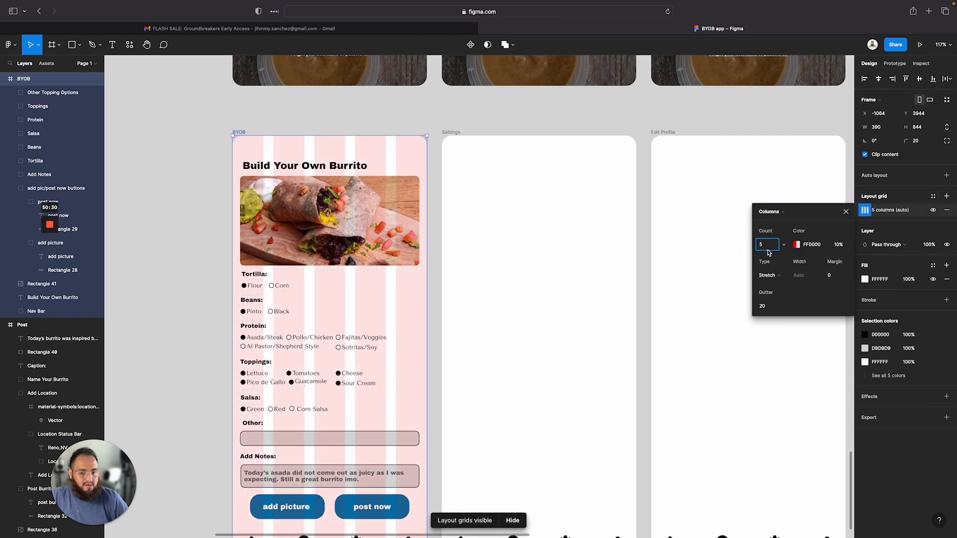
# Set the column grid's margin to 16
pyautogui.click(833, 277)
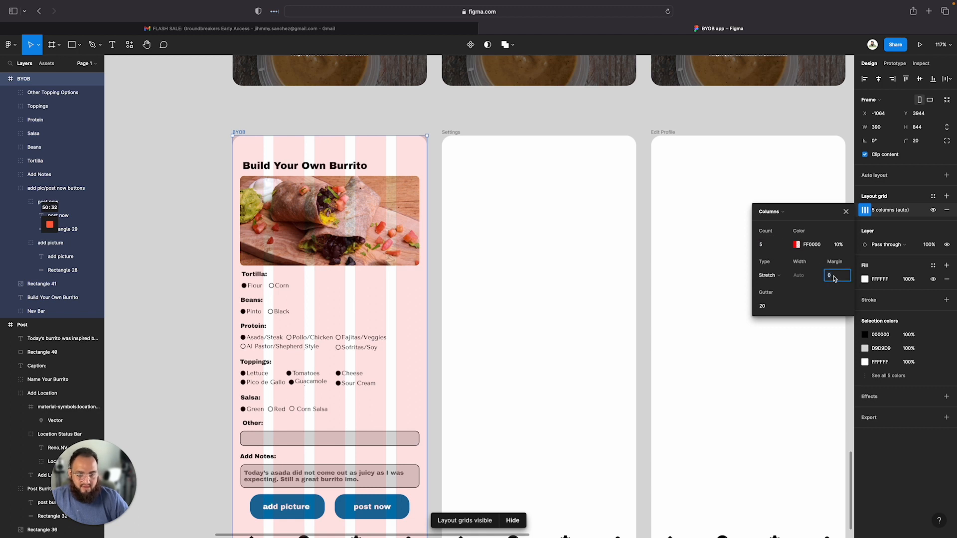
pyautogui.write('6')
pyautogui.press('Return')
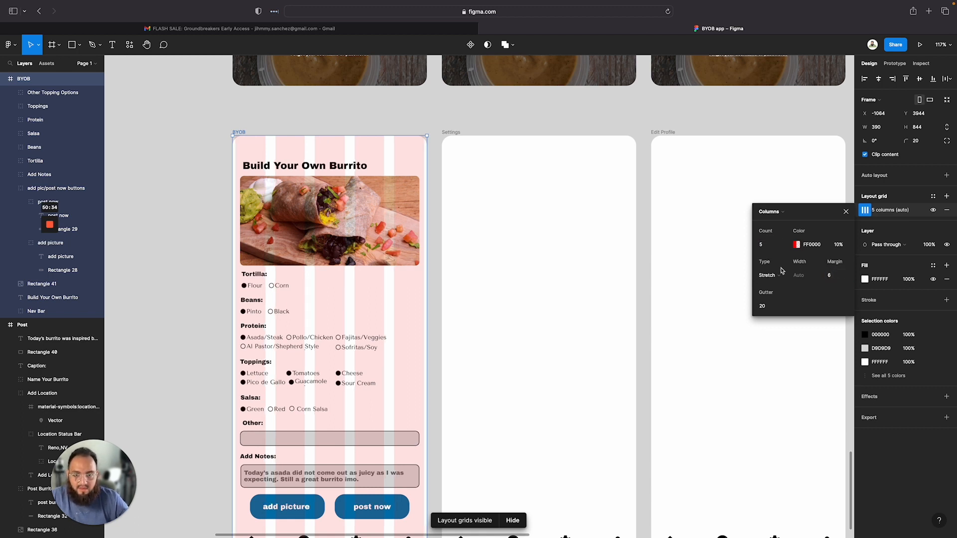
pyautogui.click(833, 272)
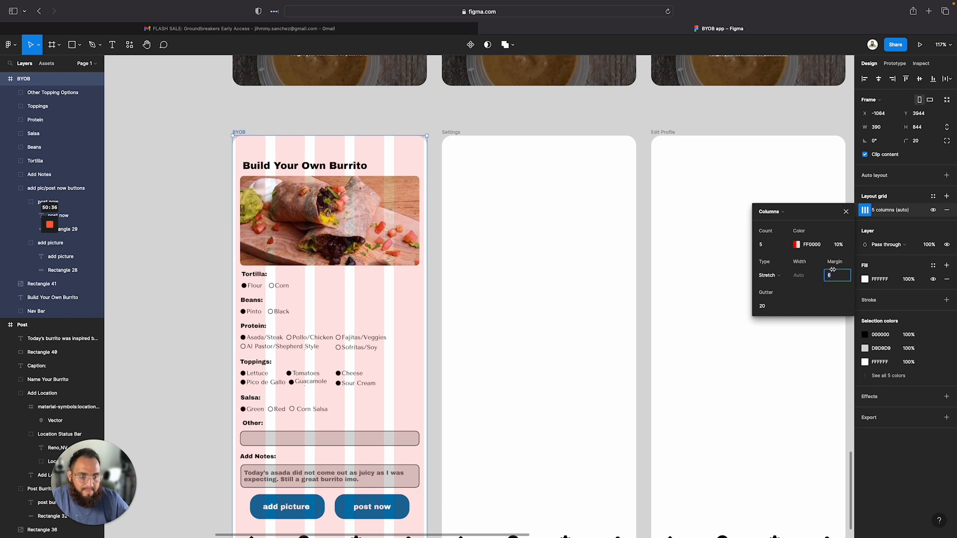
pyautogui.press('Return')
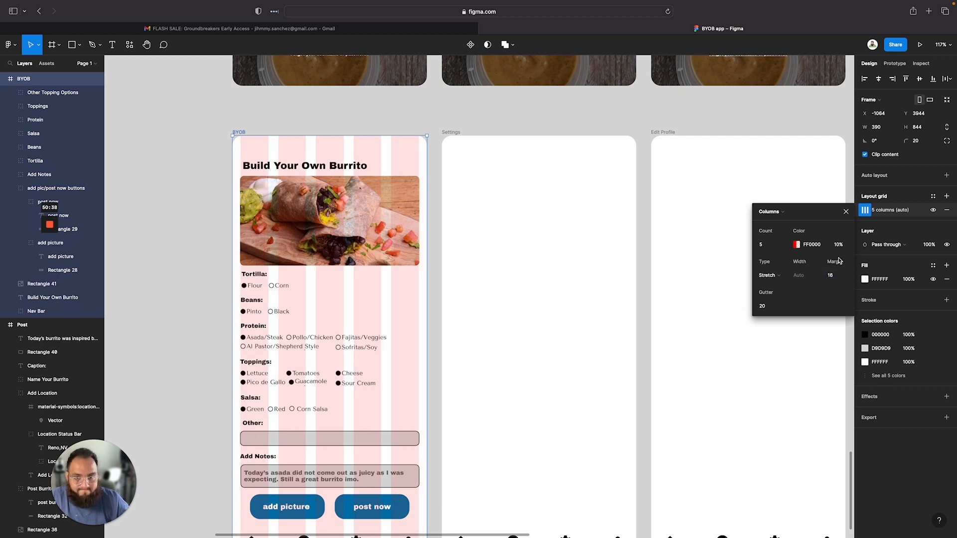
pyautogui.click(203, 305)
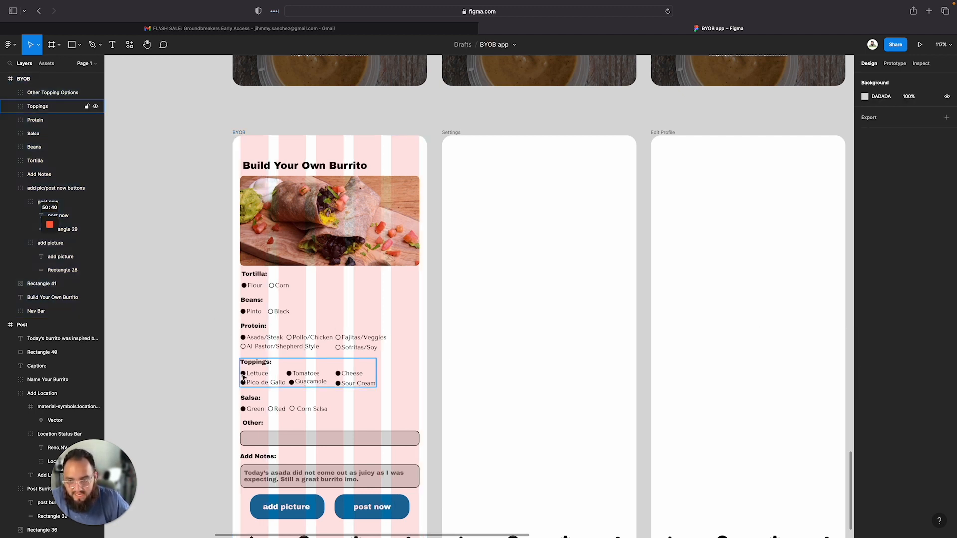
# Nudge the Build Your Own Burrito title slightly left to line up with the column margin
pyautogui.scroll(-1, 243, 377)
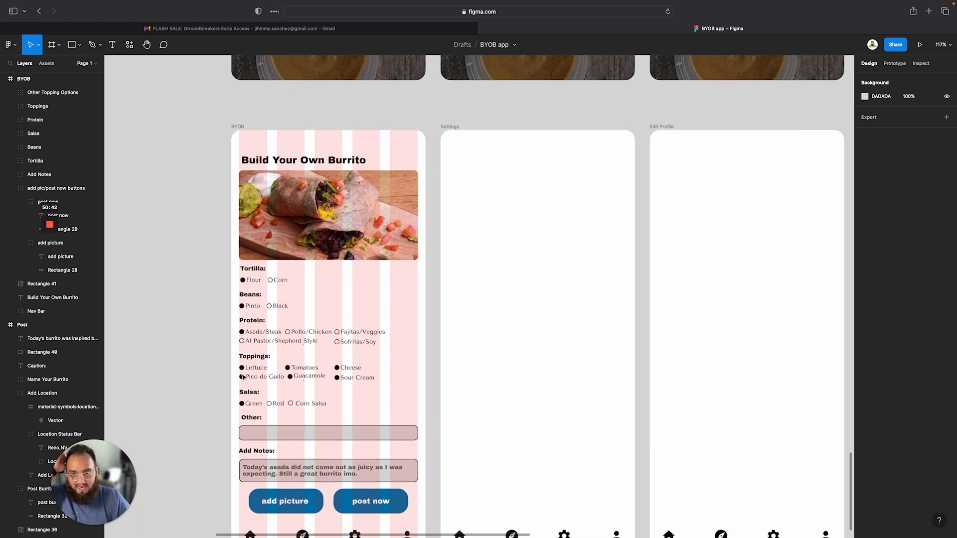
pyautogui.scroll(-2, 243, 378)
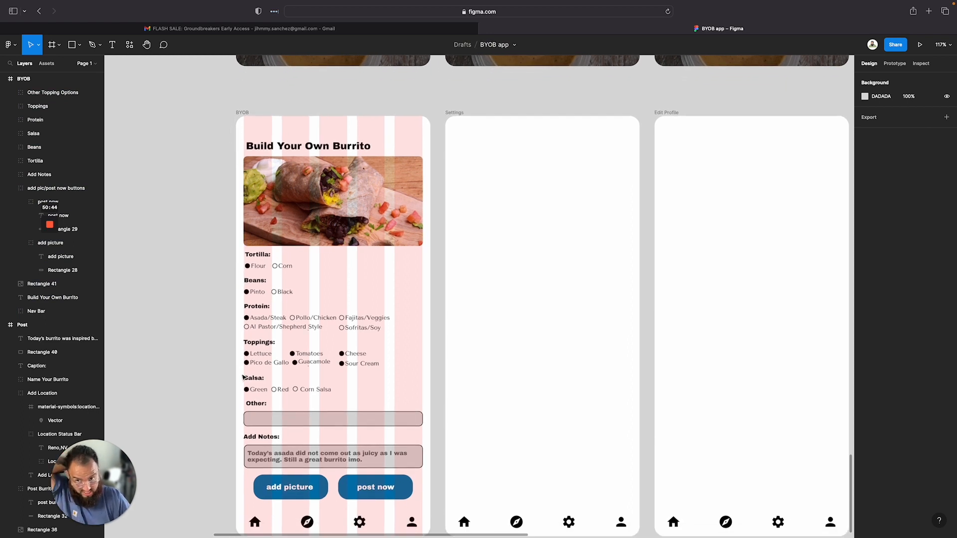
pyautogui.scroll(5, 243, 377)
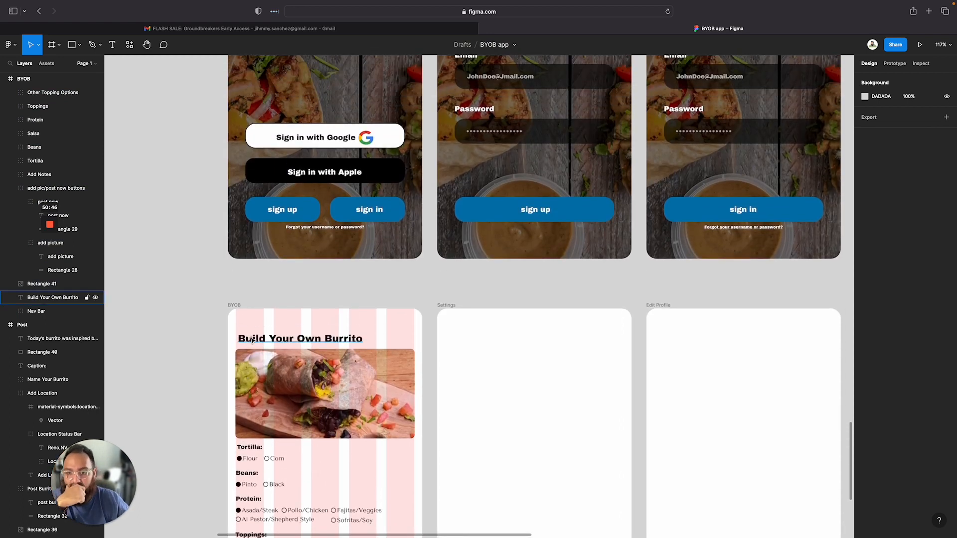
pyautogui.moveTo(252, 340); pyautogui.dragTo(249, 340)
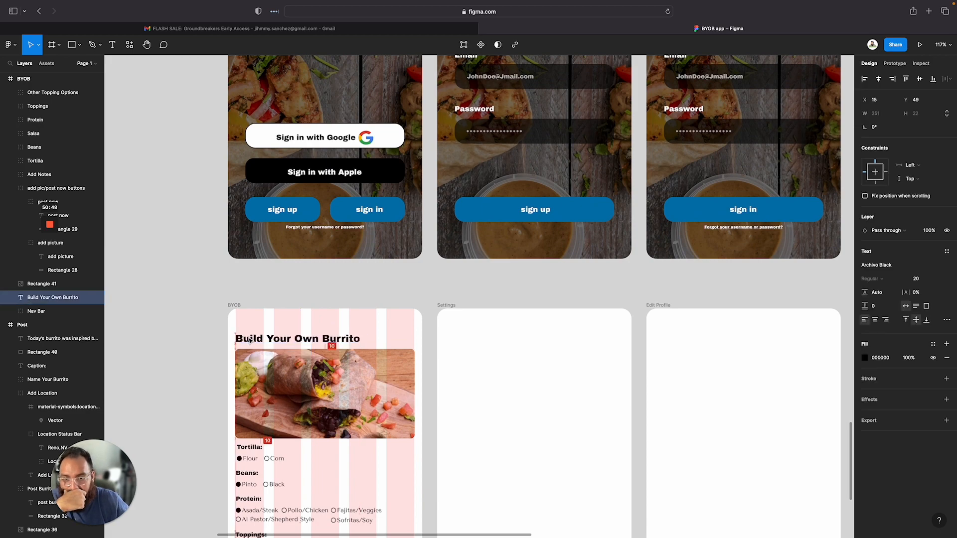
# Hide the layout grid on the BYOB frame
pyautogui.click(190, 344)
pyautogui.scroll(-3, 339, 391)
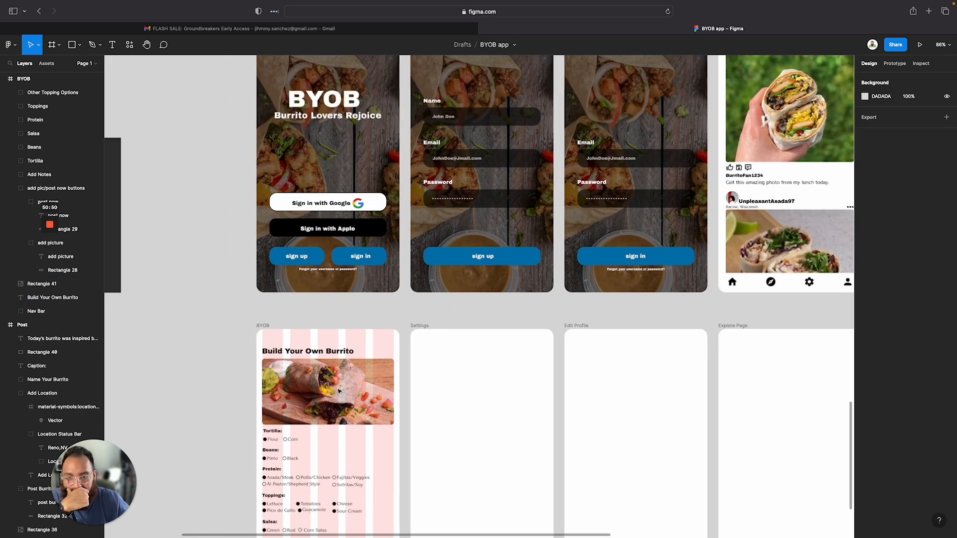
pyautogui.scroll(-5, 338, 392)
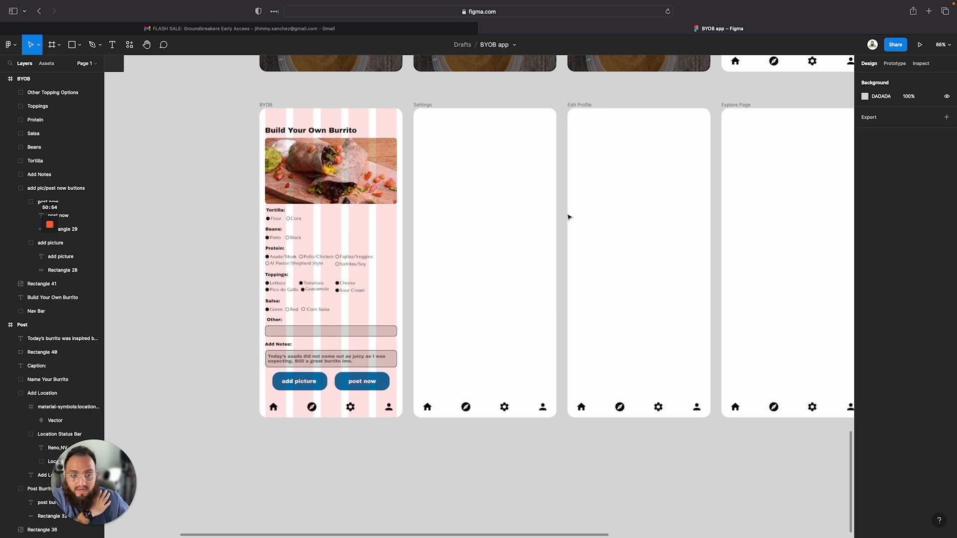
pyautogui.scroll(1, 658, 226)
pyautogui.hscroll(1, 658, 227)
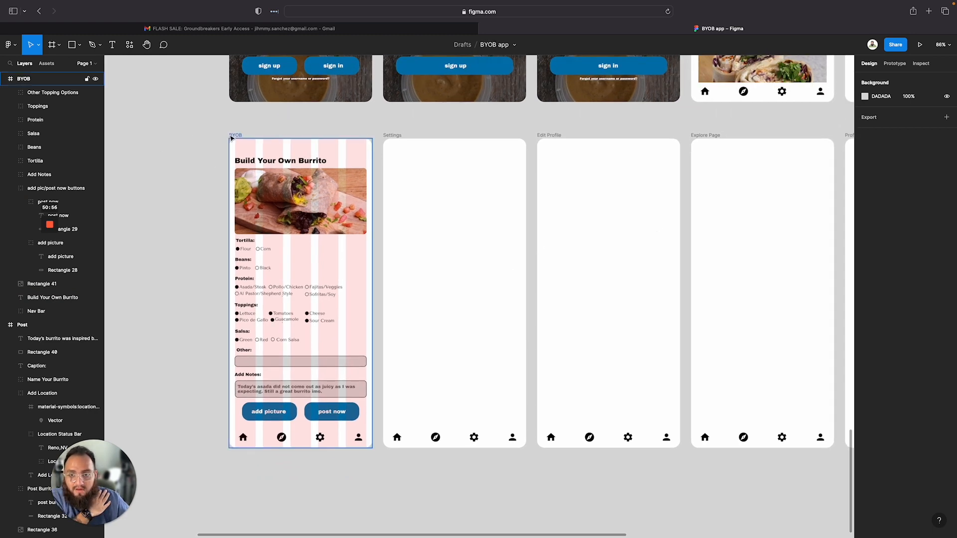
pyautogui.click(235, 135)
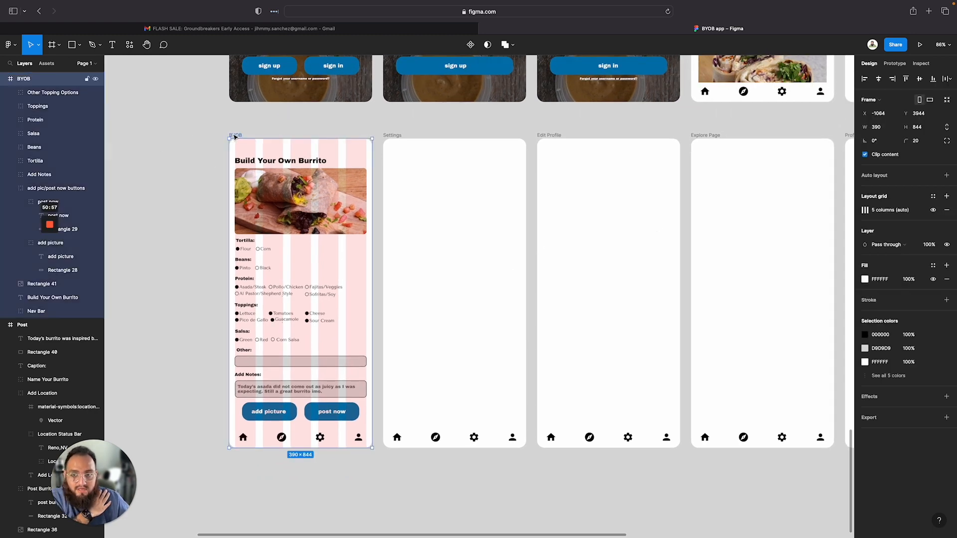
pyautogui.click(933, 210)
# Add a 5-column layout grid with a margin of 16 to the Home Page frame
pyautogui.scroll(8, 648, 277)
pyautogui.hscroll(4, 648, 277)
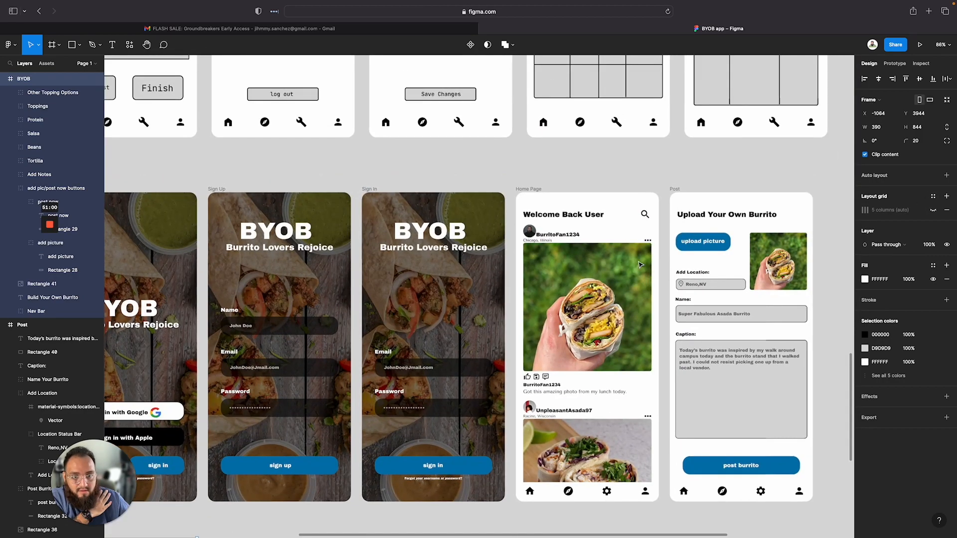
pyautogui.click(533, 193)
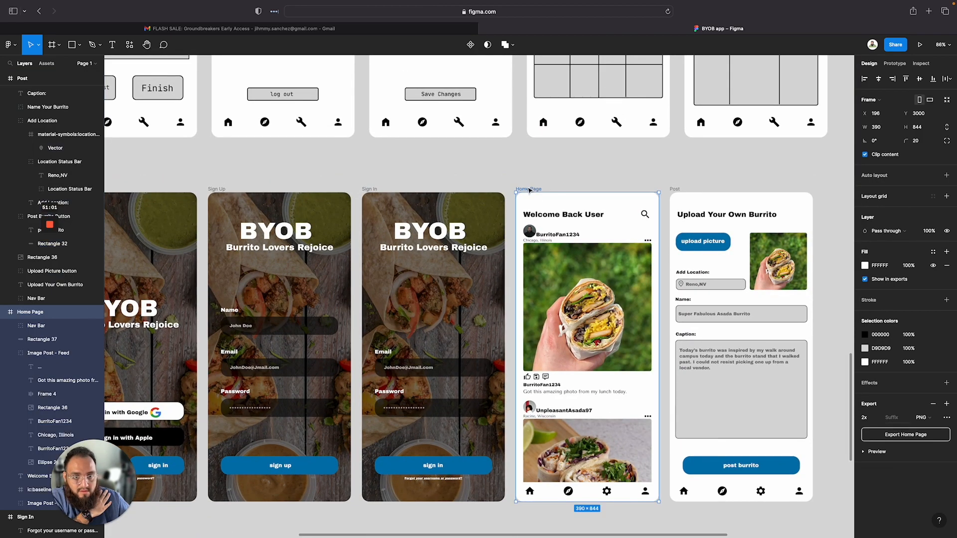
pyautogui.click(875, 198)
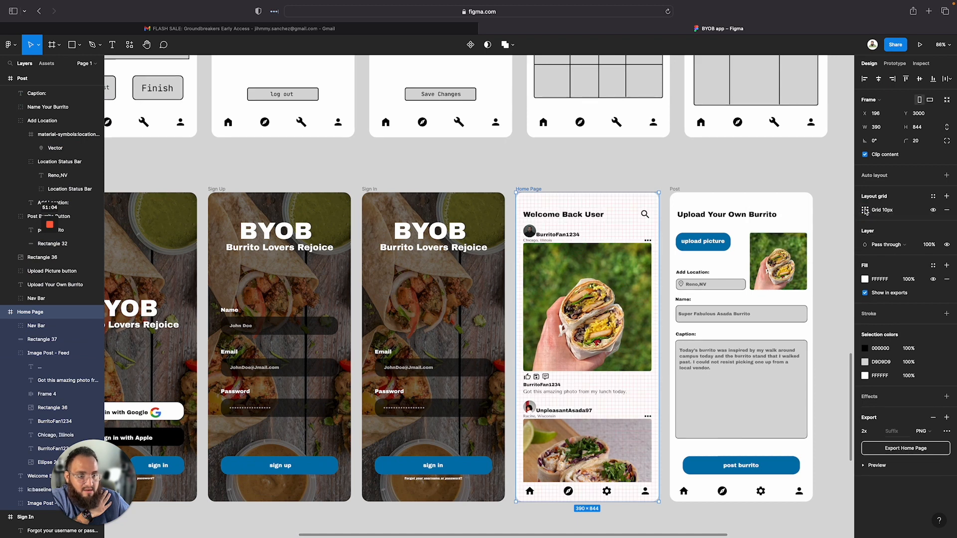
pyautogui.click(866, 211)
pyautogui.click(776, 212)
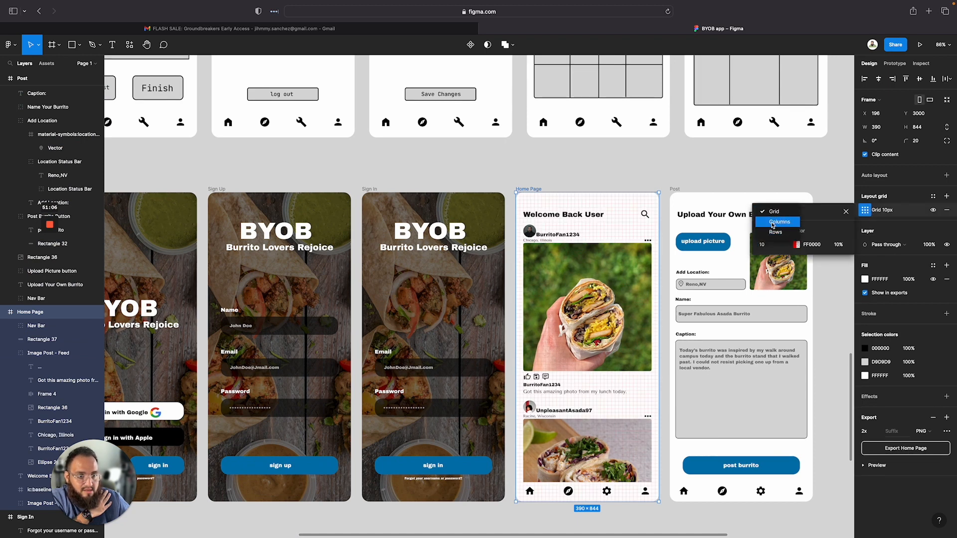
pyautogui.click(774, 224)
pyautogui.click(829, 275)
pyautogui.write('16')
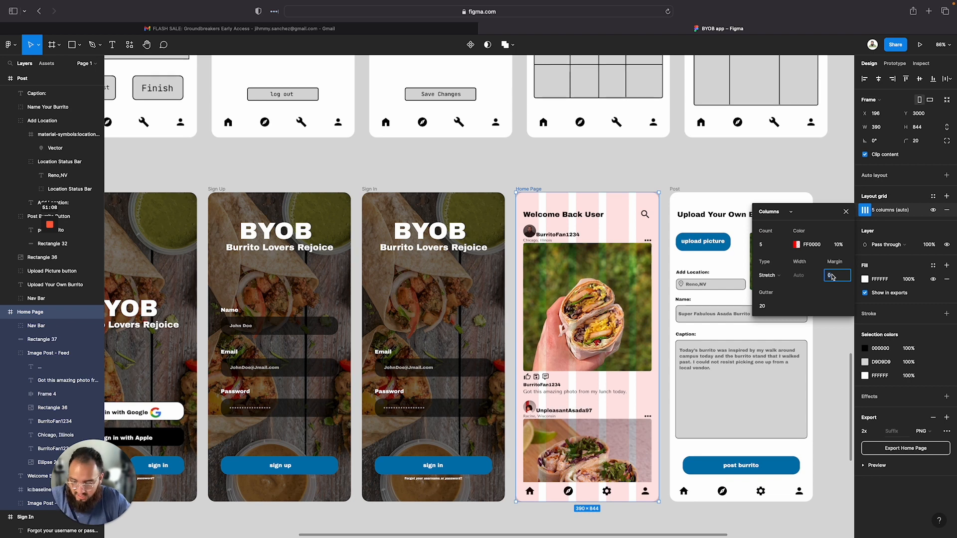
pyautogui.press('Return')
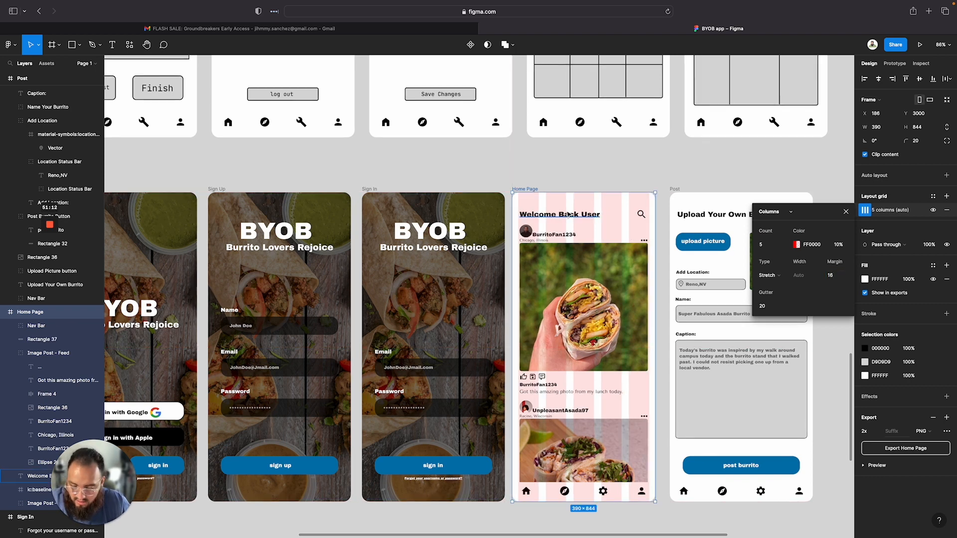
# Nudge the Welcome Back User title slightly left to line up with the column margin
pyautogui.moveTo(567, 215); pyautogui.dragTo(565, 216)
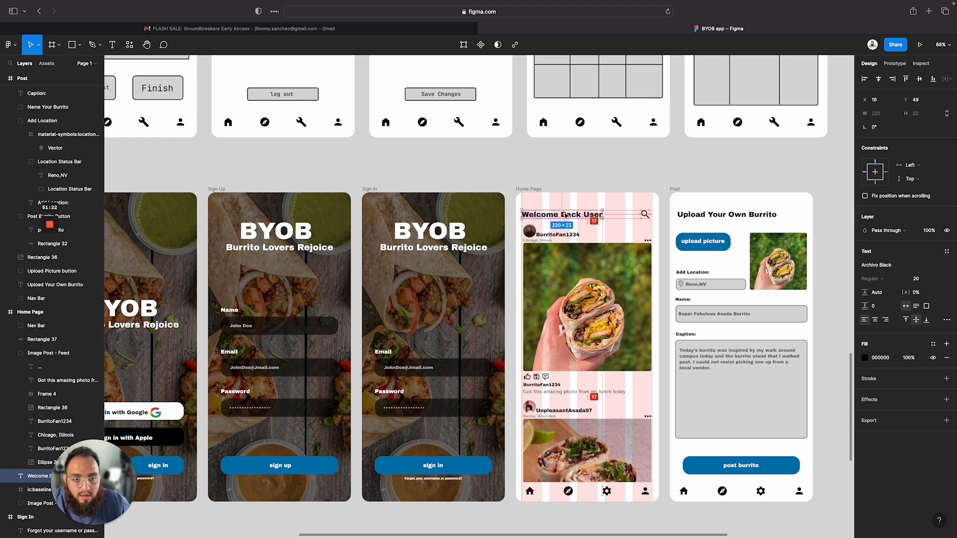
pyautogui.click(632, 175)
# Move the search icon on the Home Page to line up with the right column margin
pyautogui.click(645, 215)
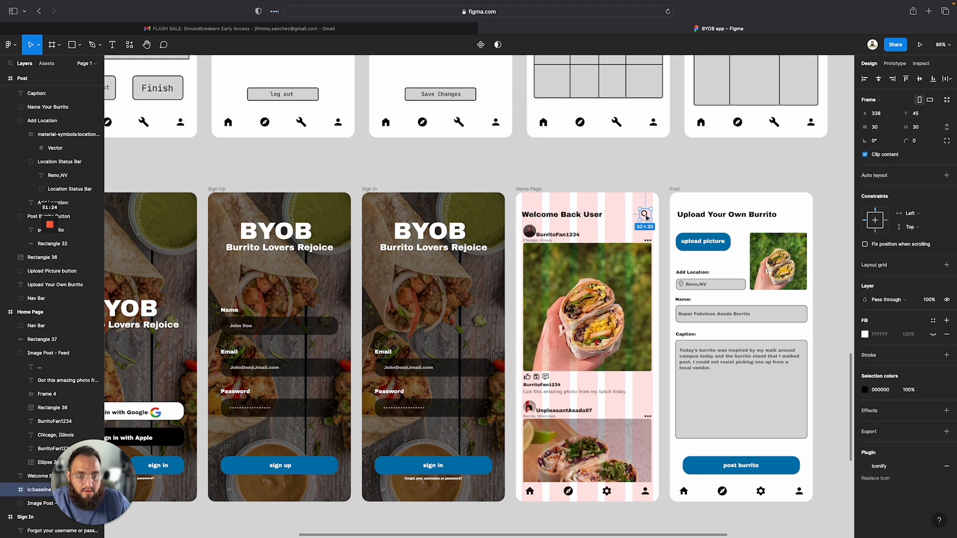
pyautogui.moveTo(648, 218); pyautogui.dragTo(653, 215)
pyautogui.scroll(5, 651, 215)
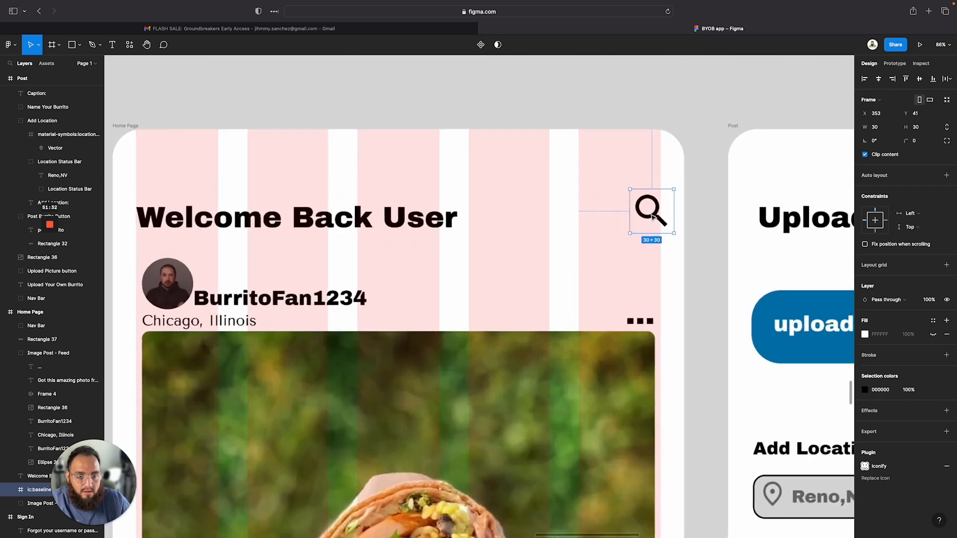
pyautogui.moveTo(651, 213); pyautogui.dragTo(643, 218)
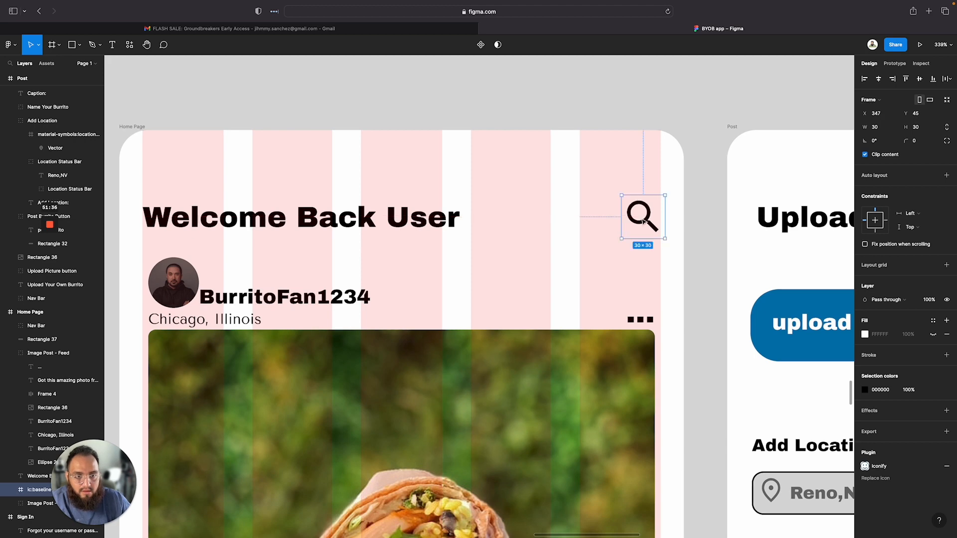
pyautogui.hscroll(5, 723, 267)
pyautogui.scroll(-5, 551, 258)
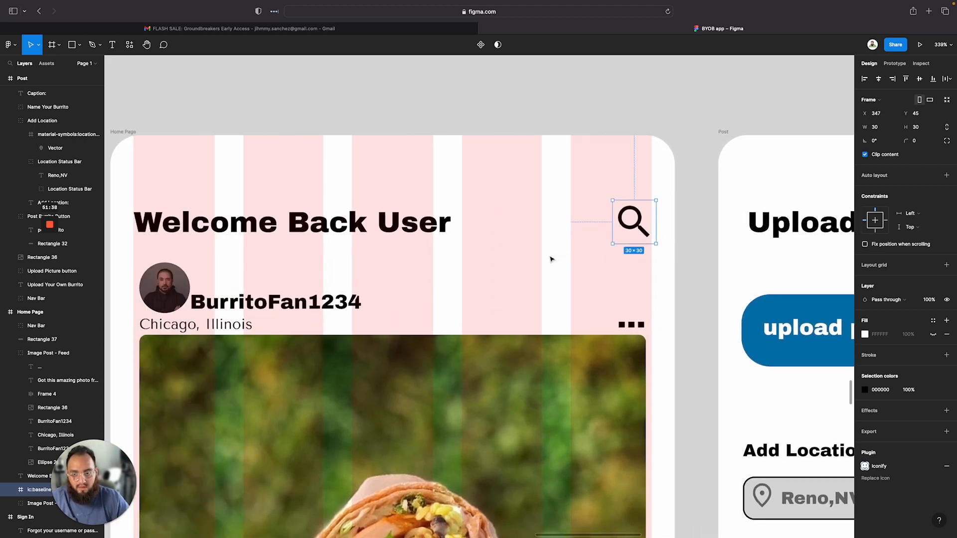
pyautogui.scroll(5, 362, 381)
pyautogui.scroll(-10, 362, 382)
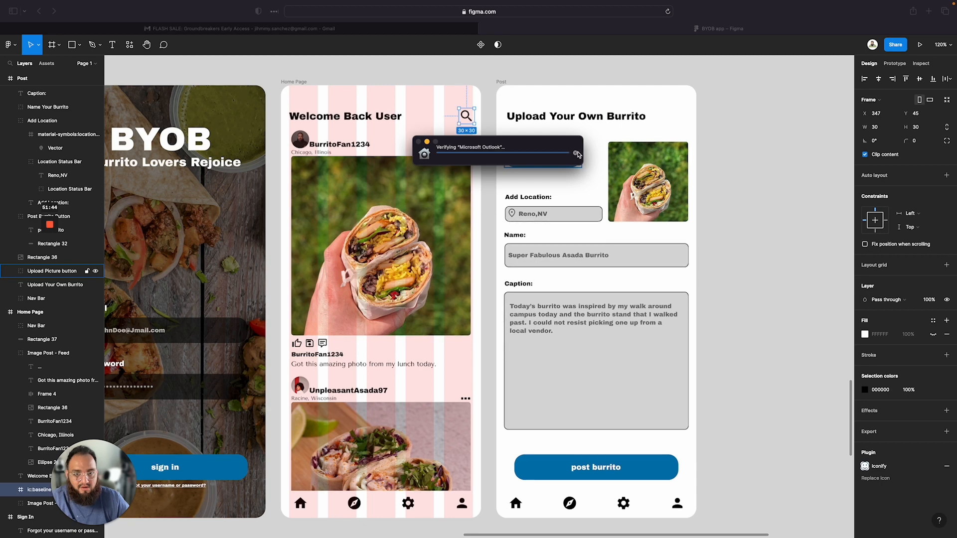
# Show the layout grid on the Post frame
pyautogui.click(731, 122)
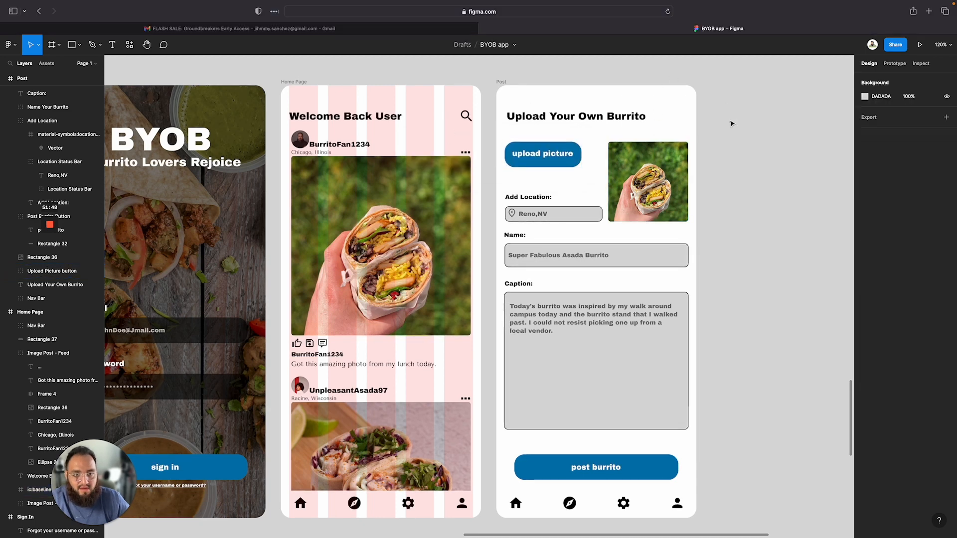
pyautogui.click(501, 82)
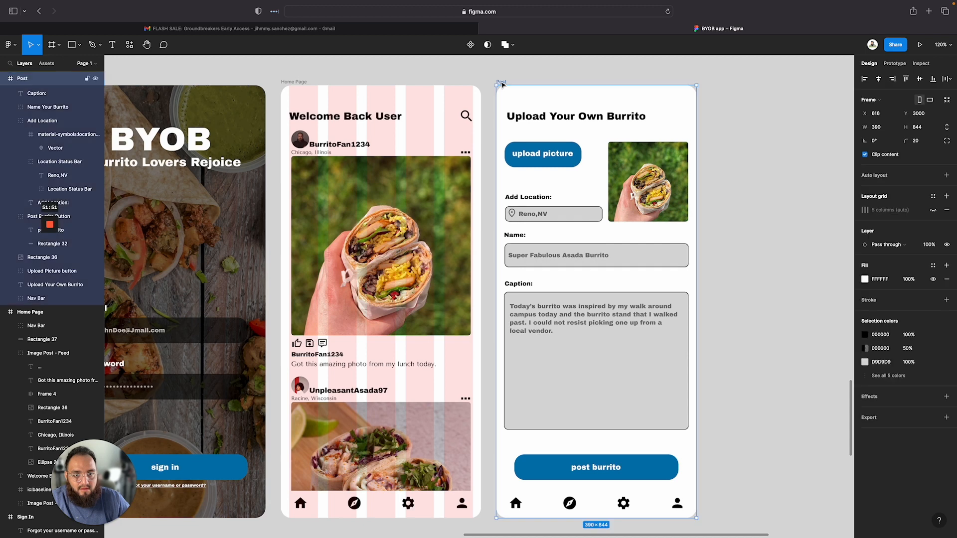
pyautogui.click(934, 211)
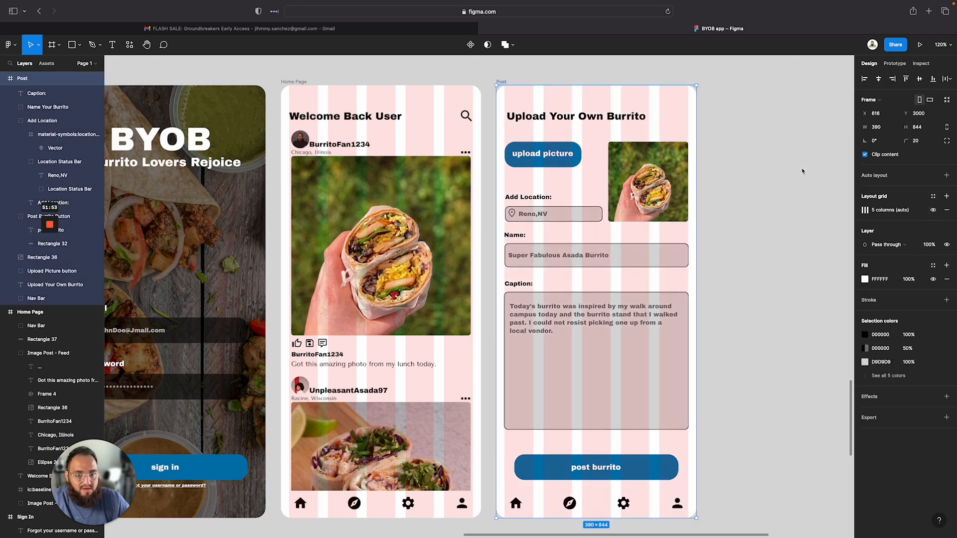
# Nudge the Upload Your Own Burrito title left to X 16, matching the Welcome Back User title
pyautogui.doubleClick(590, 117)
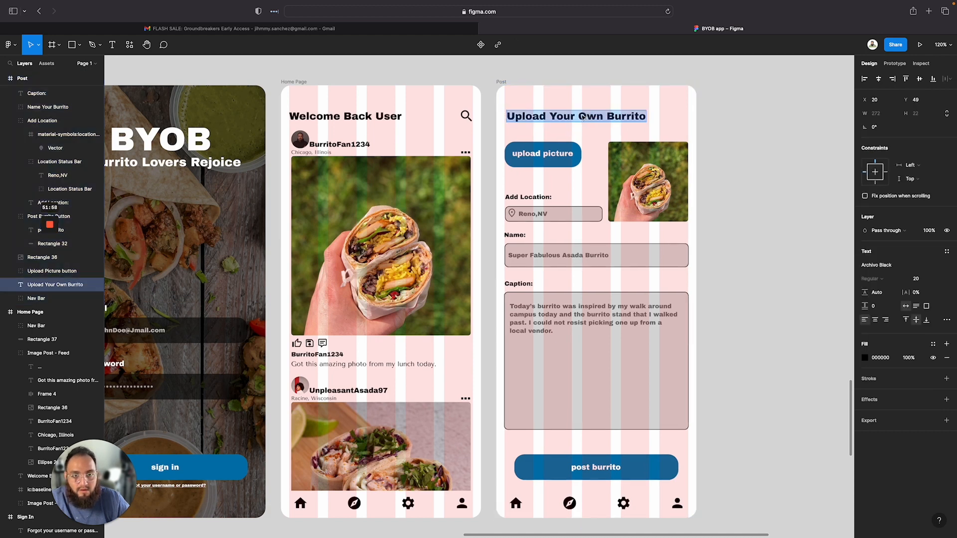
pyautogui.press('Escape')
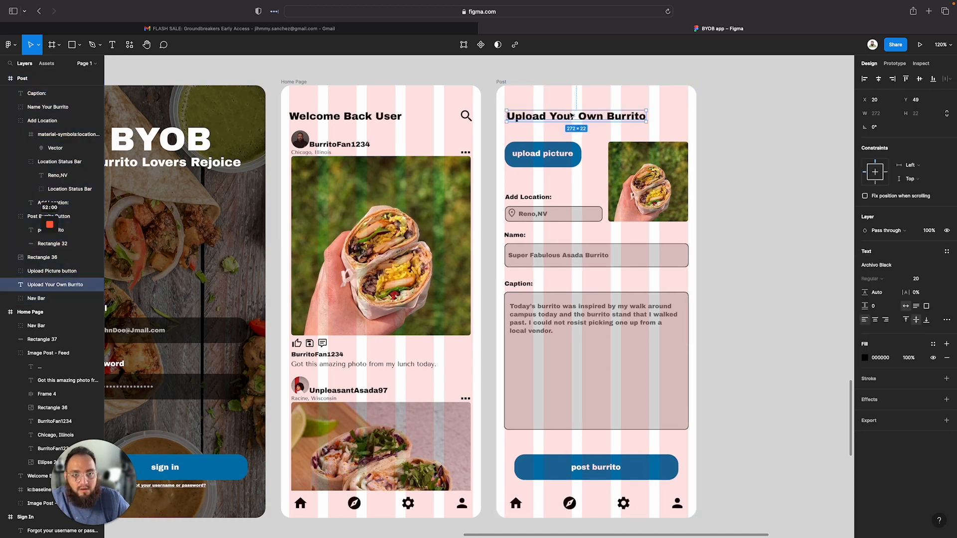
pyautogui.moveTo(570, 118); pyautogui.dragTo(570, 119)
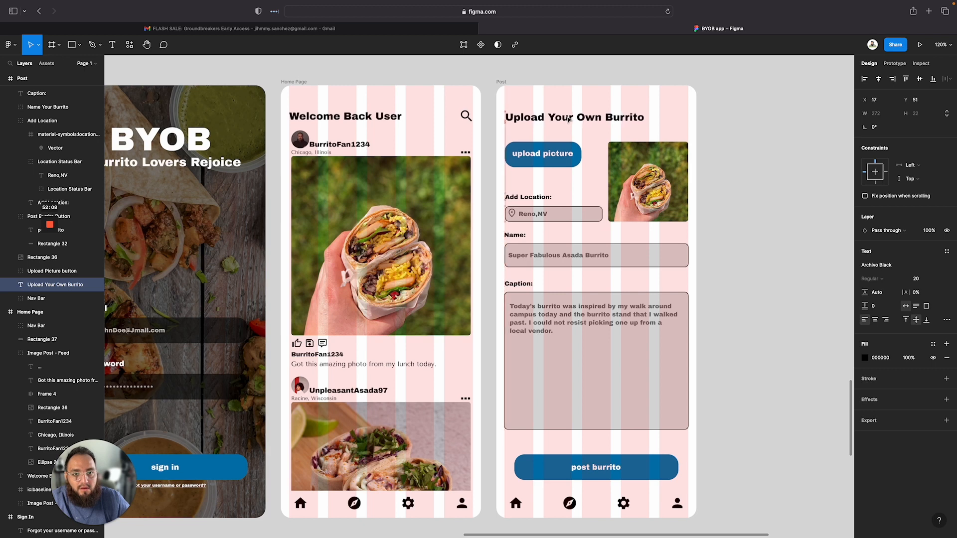
pyautogui.press('Left')
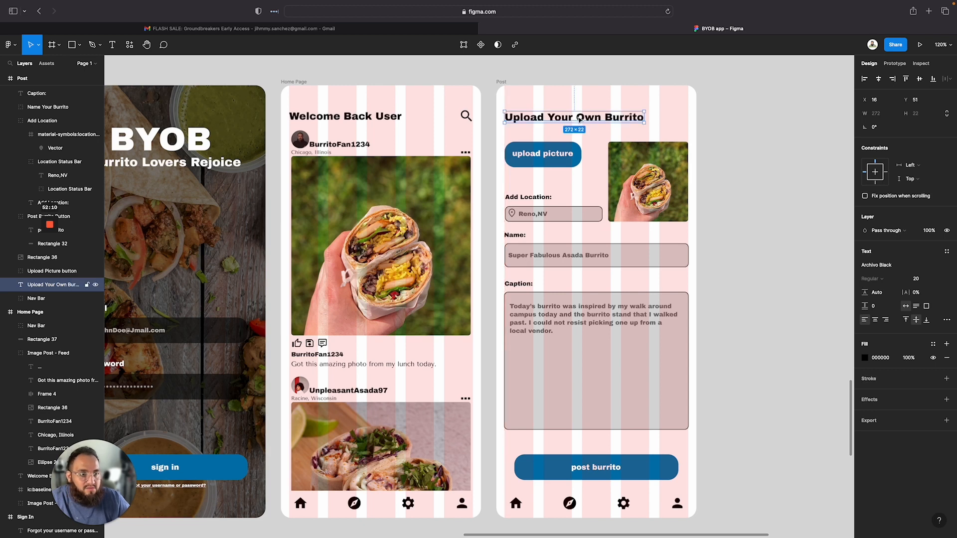
pyautogui.click(348, 119)
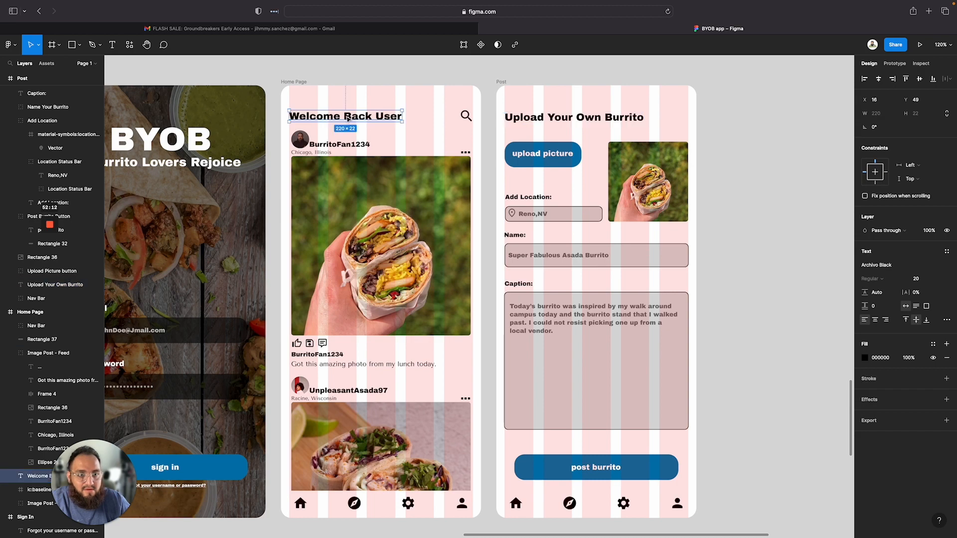
pyautogui.click(596, 117)
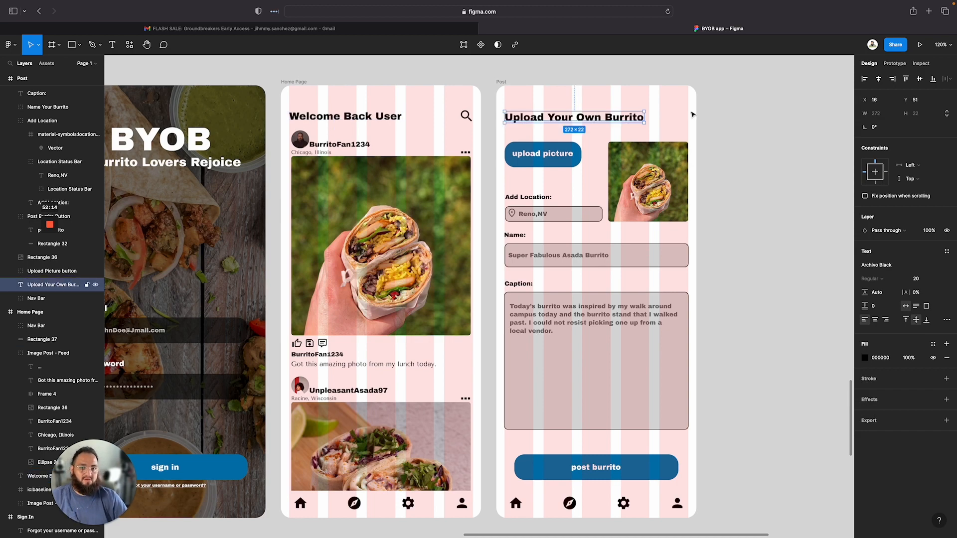
pyautogui.click(754, 139)
# Hide the layout grid on the Post frame
pyautogui.scroll(-5, 770, 206)
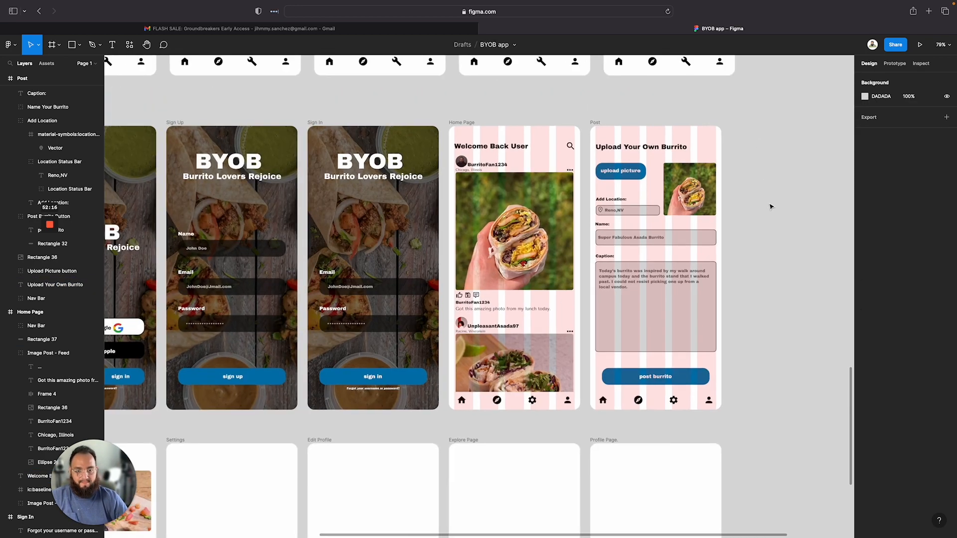
pyautogui.scroll(-6, 770, 207)
pyautogui.scroll(6, 770, 206)
pyautogui.hscroll(4, 770, 207)
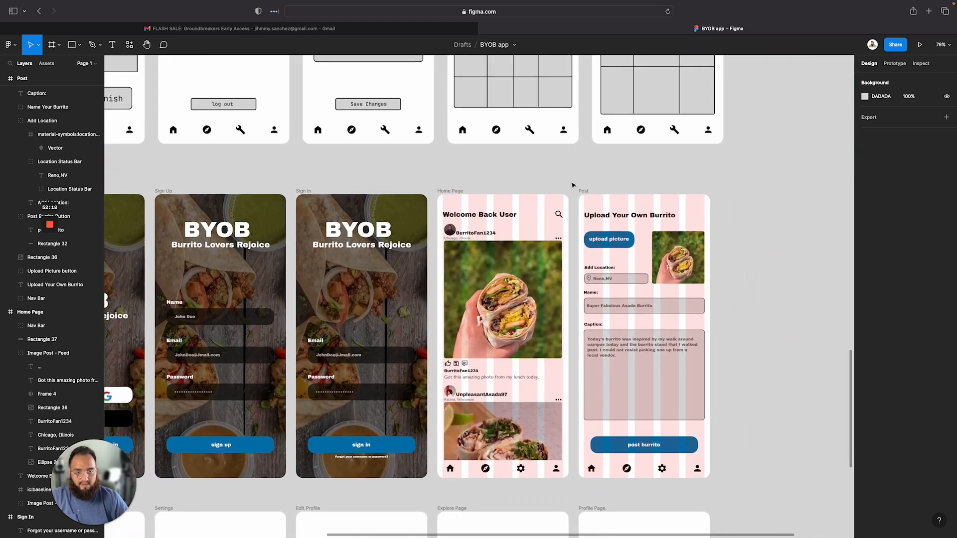
pyautogui.click(581, 199)
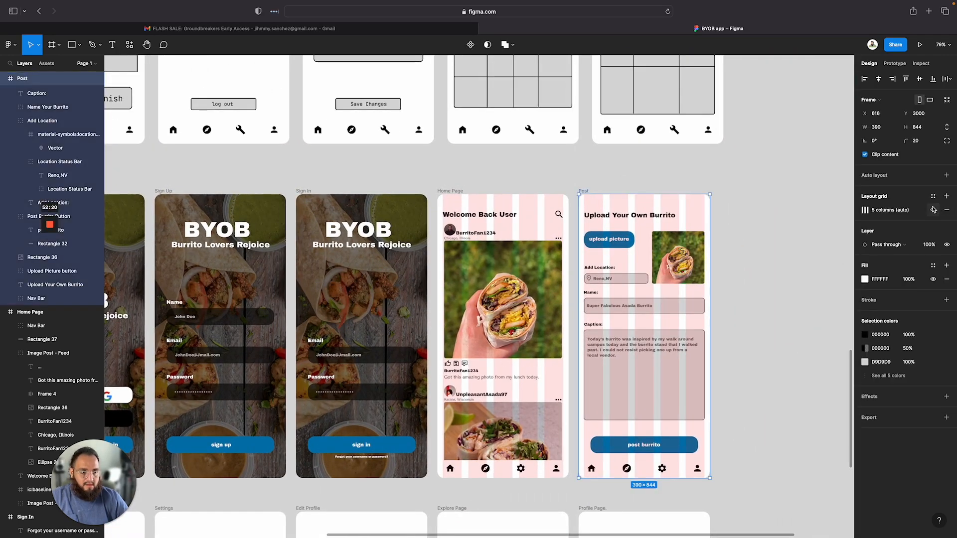
pyautogui.click(932, 209)
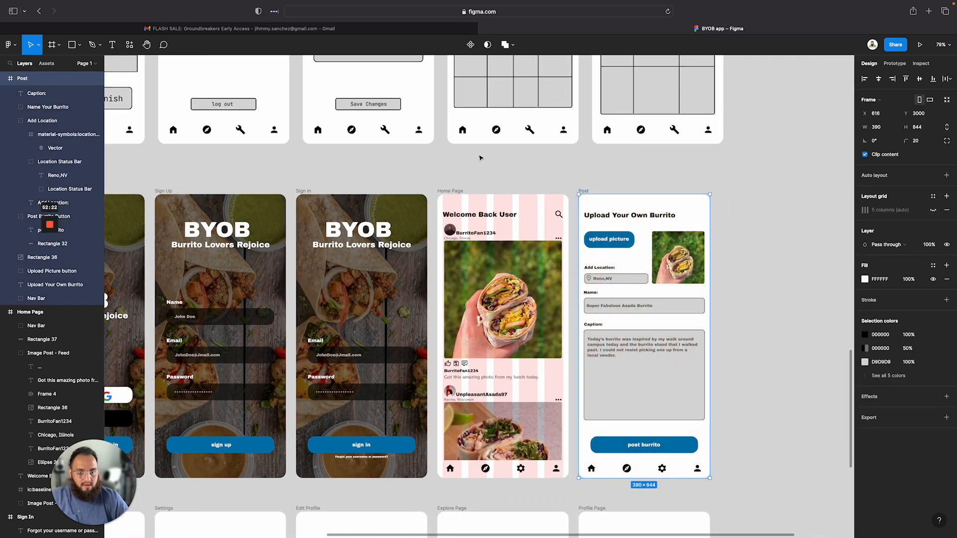
# Hide the layout grid on the Home Page frame
pyautogui.click(453, 191)
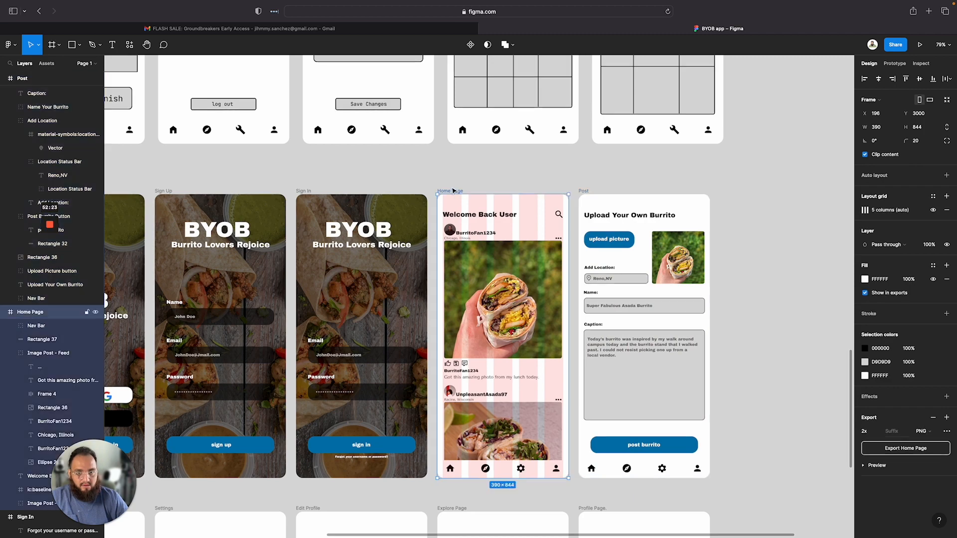
pyautogui.click(932, 210)
pyautogui.scroll(-5, 384, 348)
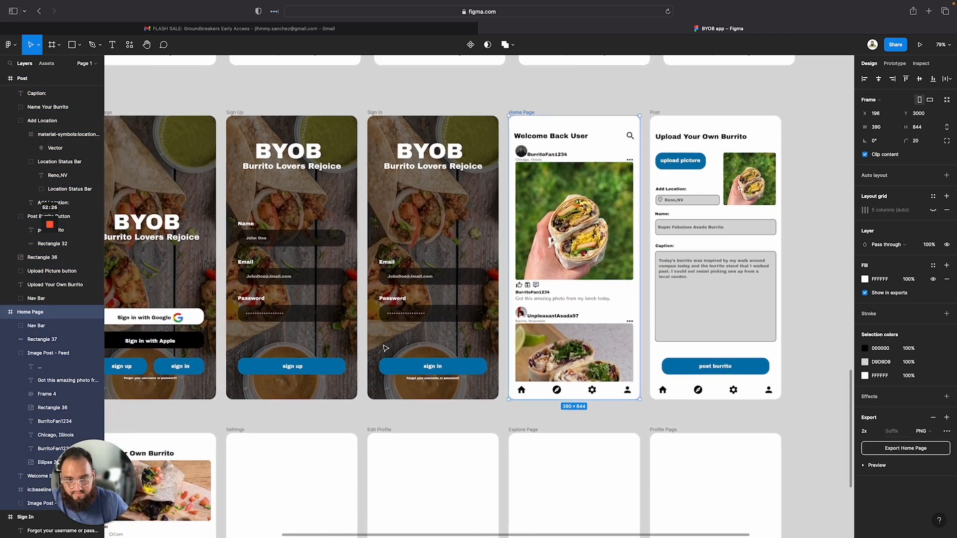
pyautogui.keyDown('ctrl'); pyautogui.scroll(-3, 384, 347); pyautogui.keyUp('ctrl')
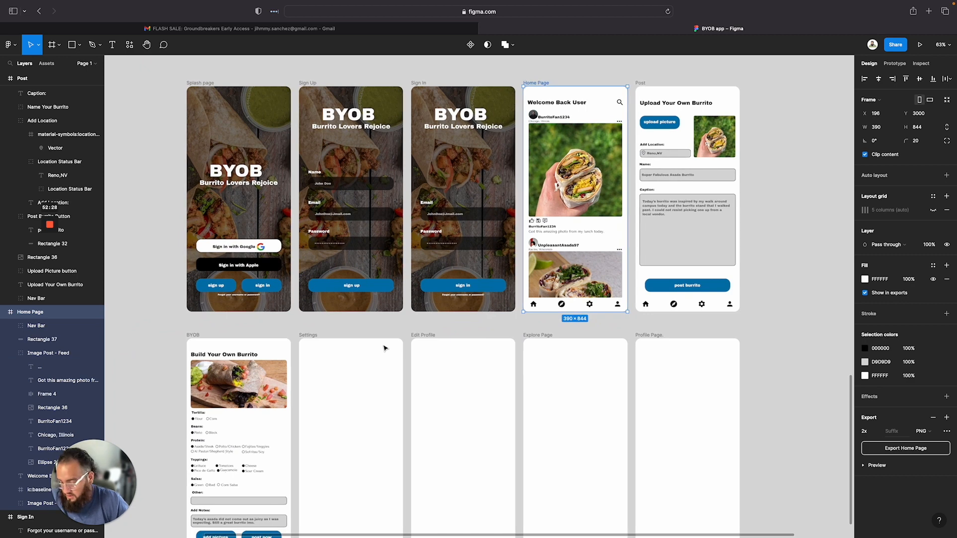
pyautogui.scroll(-2, 384, 347)
pyautogui.keyDown('ctrl'); pyautogui.scroll(-1, 384, 347); pyautogui.keyUp('ctrl')
pyautogui.scroll(-1, 384, 348)
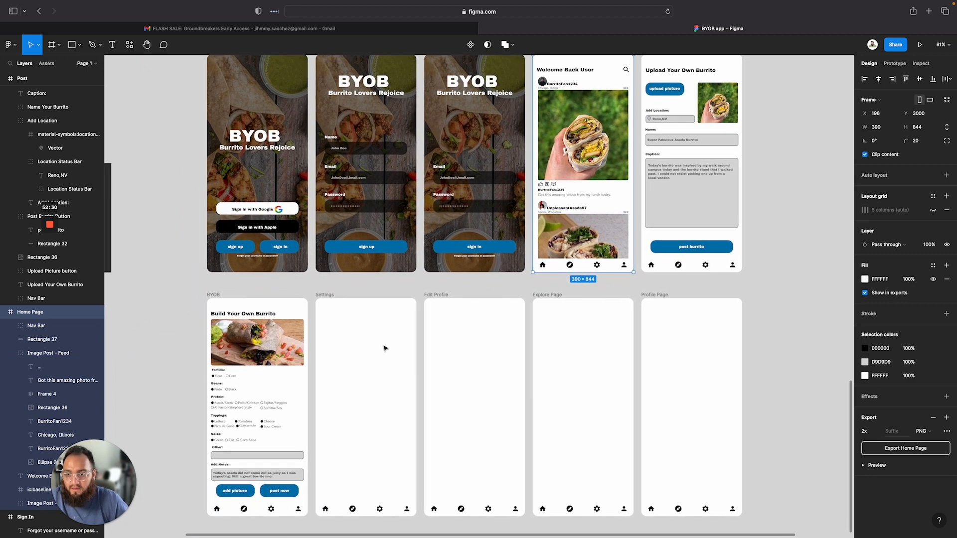
pyautogui.hscroll(-1, 194, 303)
pyautogui.scroll(-1, 194, 303)
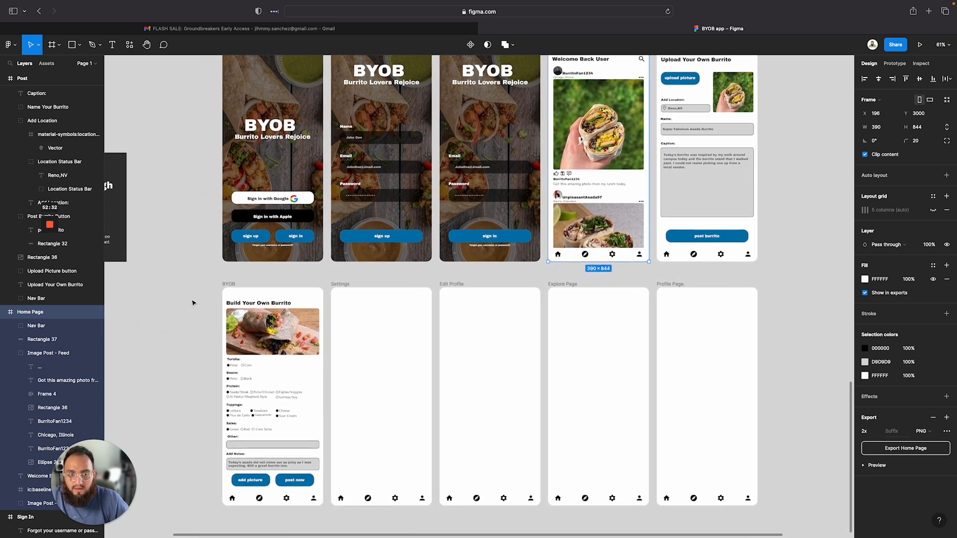
pyautogui.keyDown('ctrl'); pyautogui.scroll(-5, 193, 303); pyautogui.keyUp('ctrl')
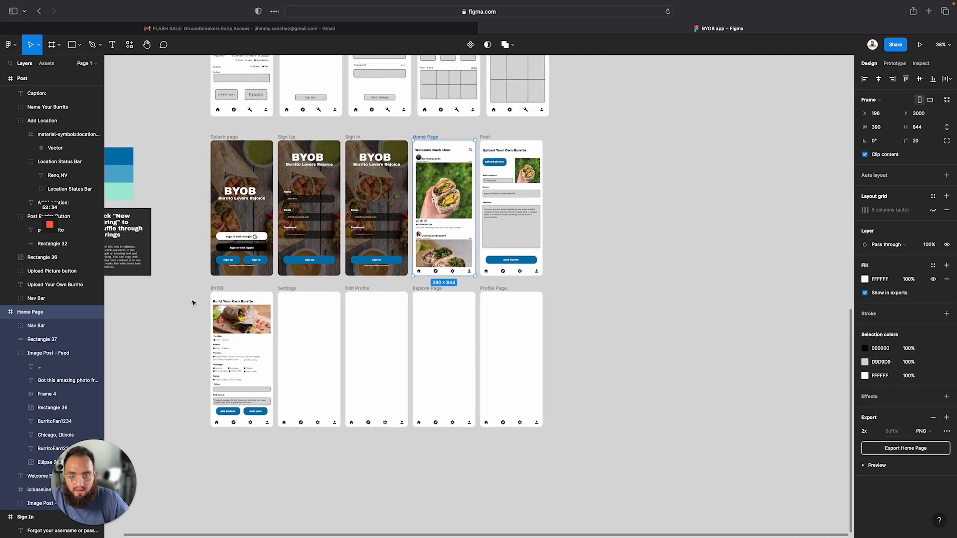
# Examine the low-fidelity Settings wireframe and its log out button above the high-fidelity frames
pyautogui.scroll(3, 225, 309)
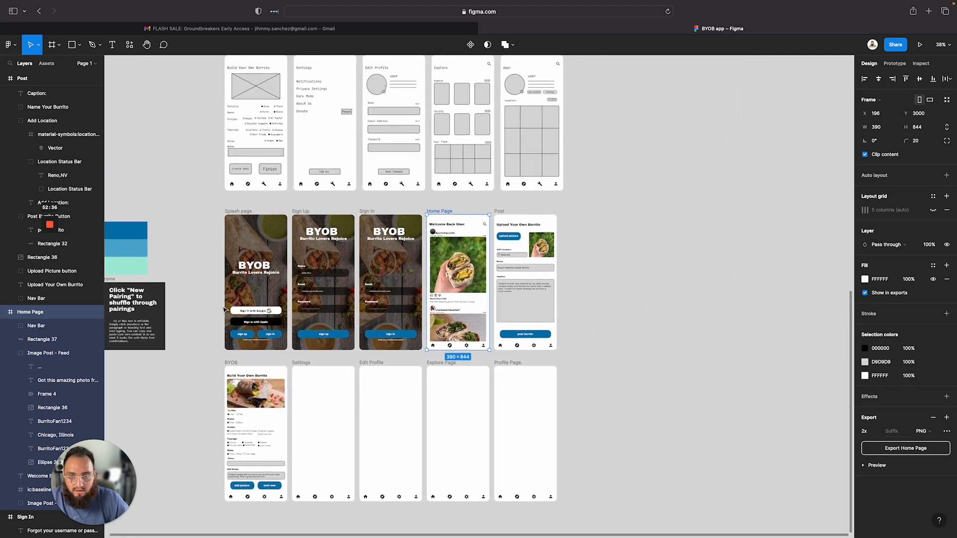
pyautogui.keyDown('ctrl'); pyautogui.scroll(3, 286, 200); pyautogui.keyUp('ctrl')
pyautogui.keyDown('ctrl'); pyautogui.scroll(5, 286, 199); pyautogui.keyUp('ctrl')
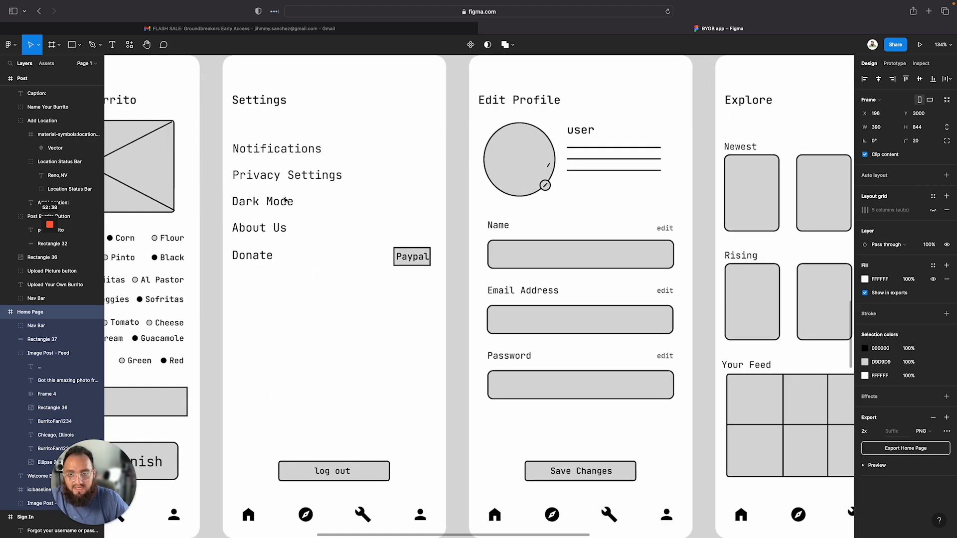
pyautogui.keyDown('ctrl'); pyautogui.scroll(-2, 369, 229); pyautogui.keyUp('ctrl')
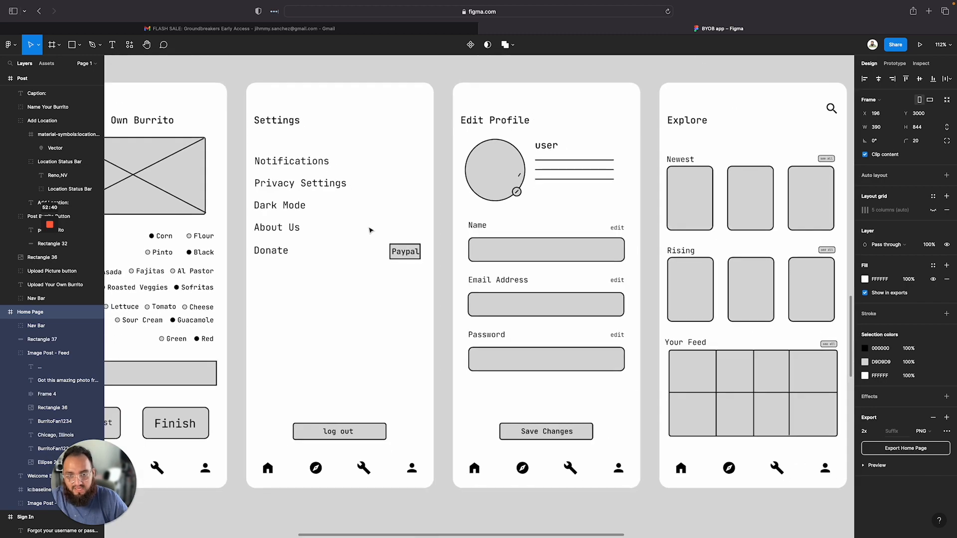
pyautogui.keyDown('ctrl'); pyautogui.scroll(-3, 344, 286); pyautogui.keyUp('ctrl')
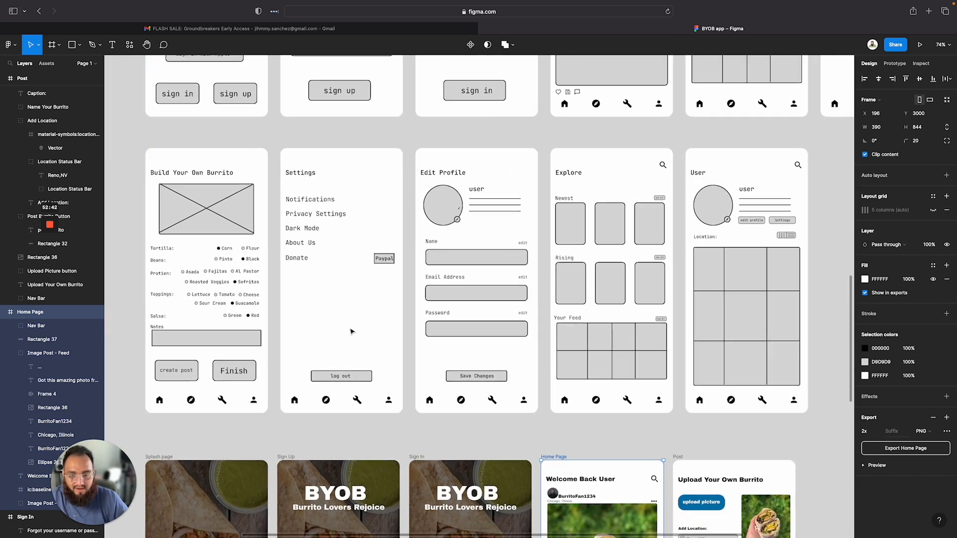
pyautogui.scroll(-10, 347, 299)
pyautogui.keyDown('ctrl'); pyautogui.scroll(-2, 351, 332); pyautogui.keyUp('ctrl')
pyautogui.scroll(3, 354, 309)
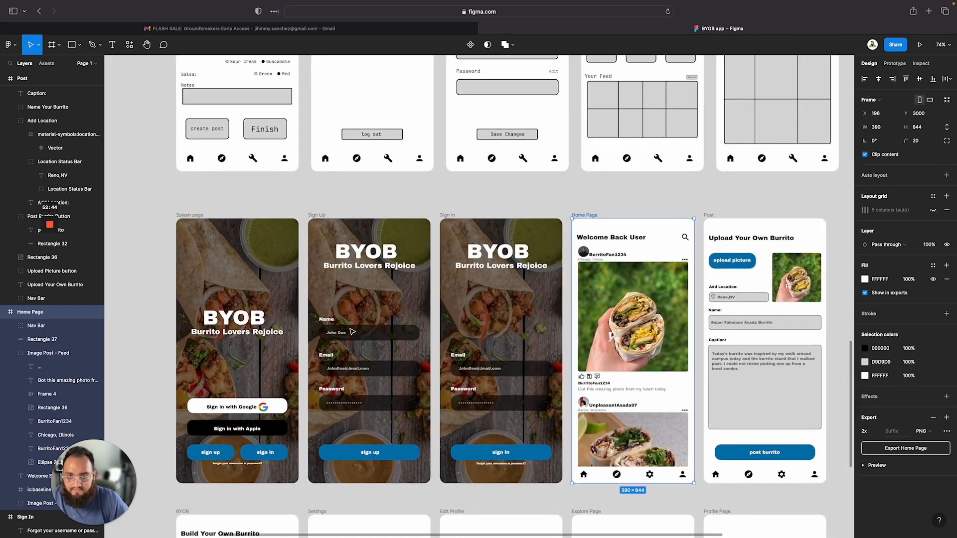
pyautogui.scroll(-4, 358, 284)
pyautogui.hscroll(1, 361, 269)
# Paste a copy of the Sign Up page's blue button rectangle into the Settings frame
pyautogui.click(338, 275)
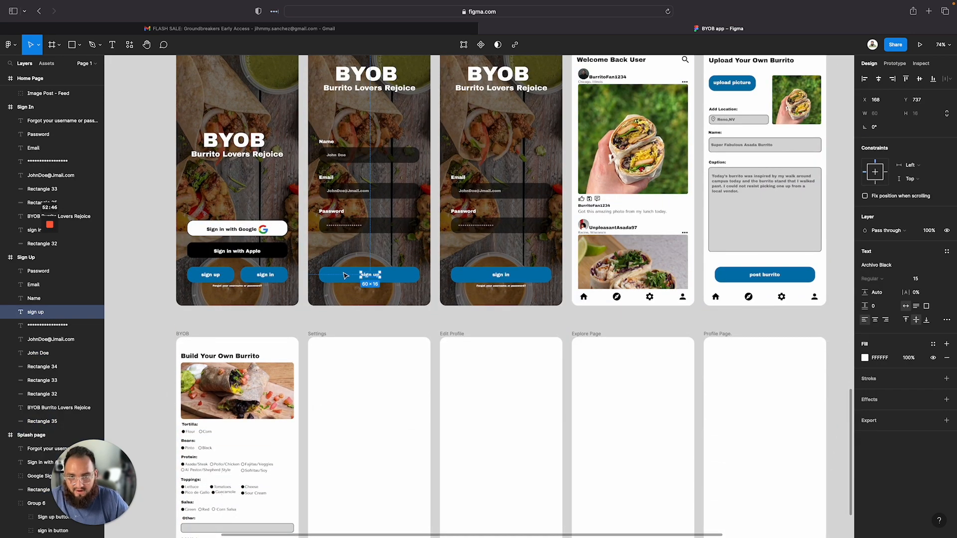
pyautogui.click(318, 334)
pyautogui.hotkey('ctrl', 'v')
pyautogui.scroll(-5, 318, 333)
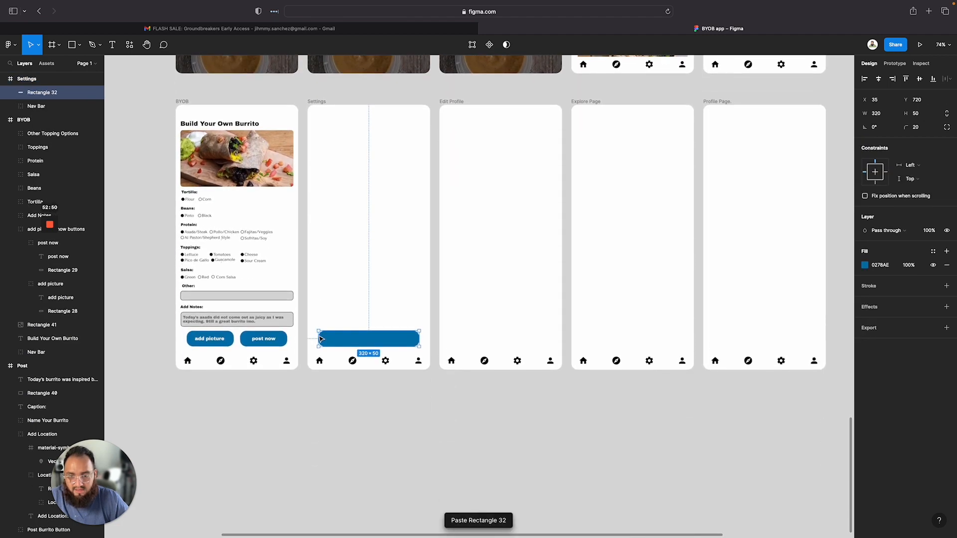
pyautogui.scroll(3, 306, 253)
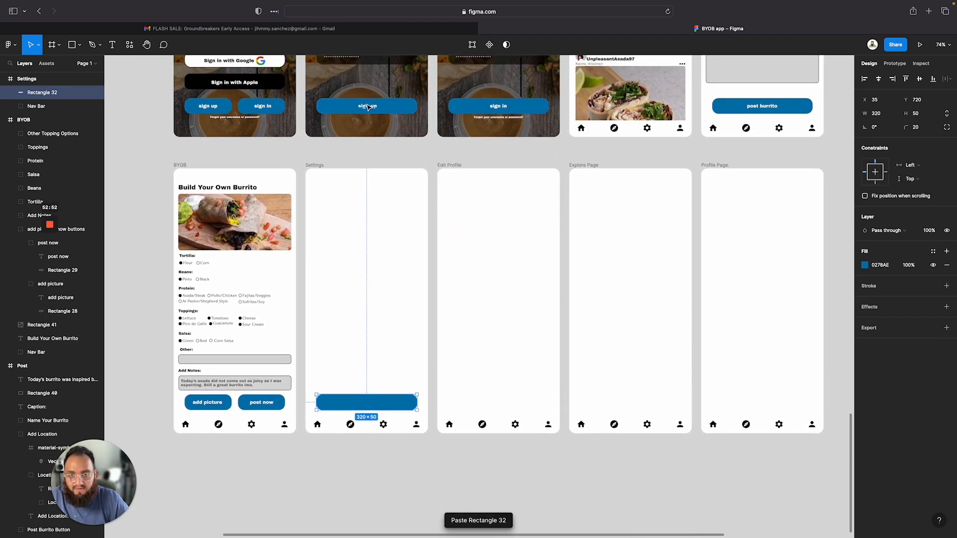
pyautogui.click(369, 107)
pyautogui.doubleClick(369, 106)
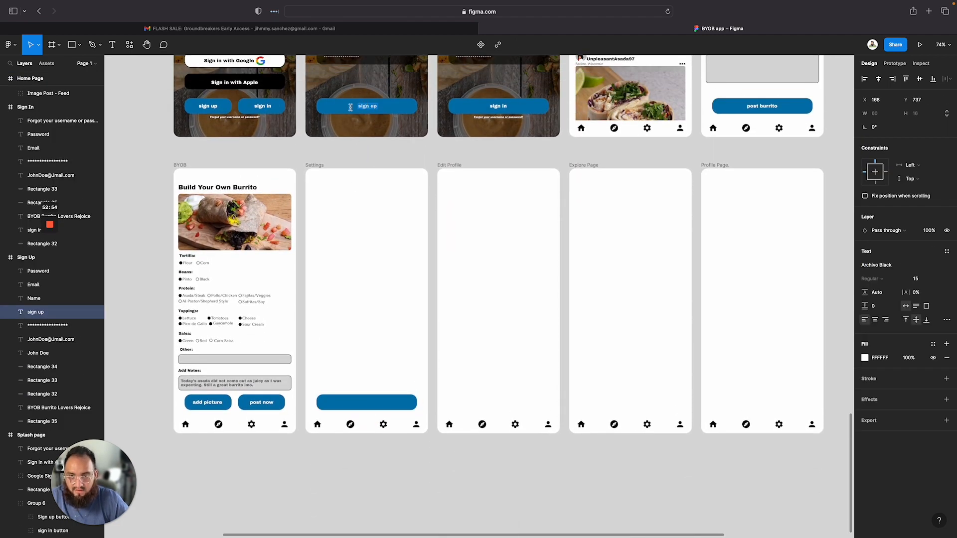
pyautogui.press('Escape')
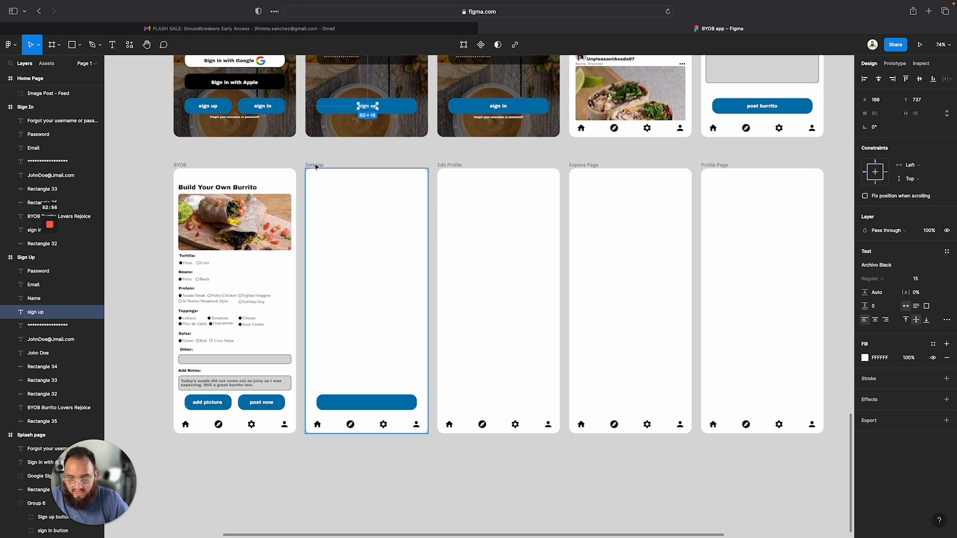
# Send the pasted button rectangle to the back of the Settings frame, behind the Nav Bar
pyautogui.rightClick(367, 405)
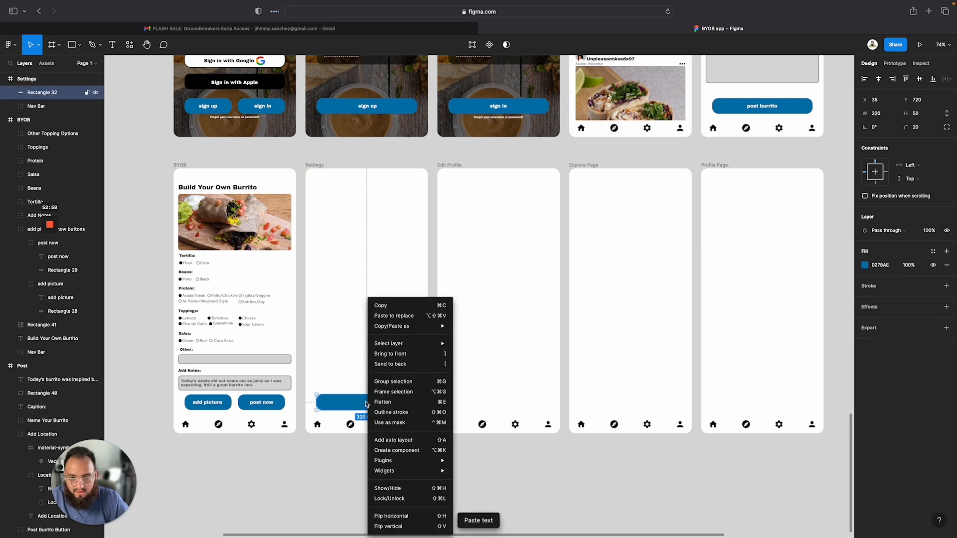
pyautogui.click(409, 365)
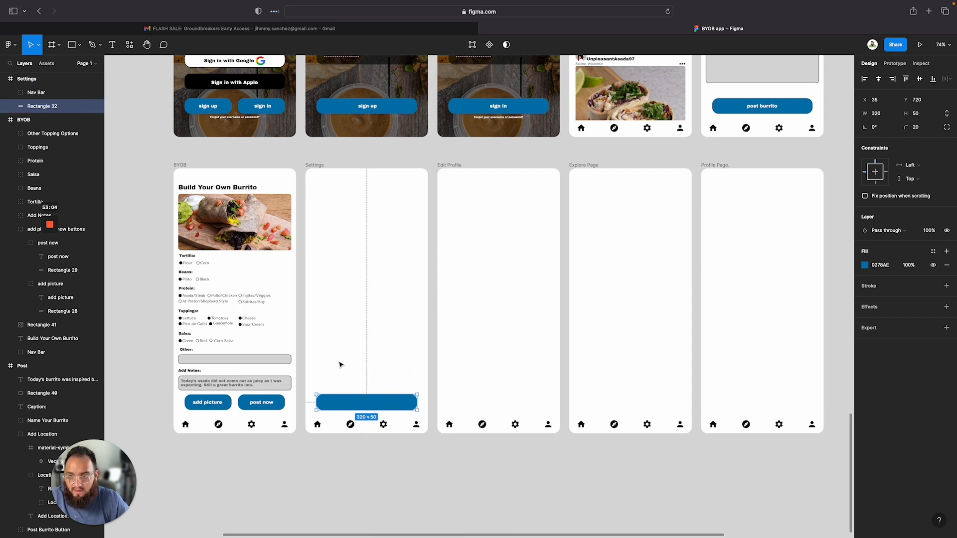
pyautogui.click(57, 93)
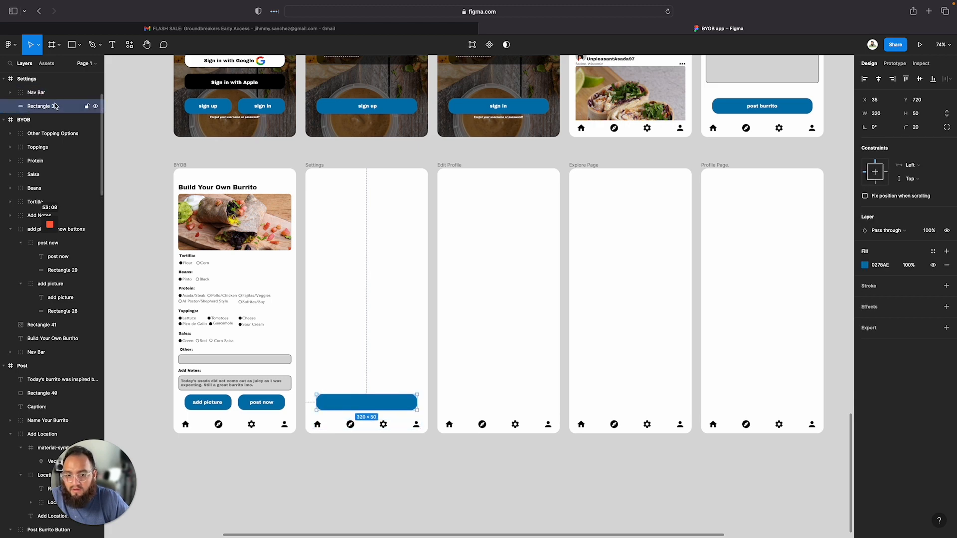
# Copy the Sign Up page's sign up label and paste it into the Settings frame
pyautogui.doubleClick(367, 107)
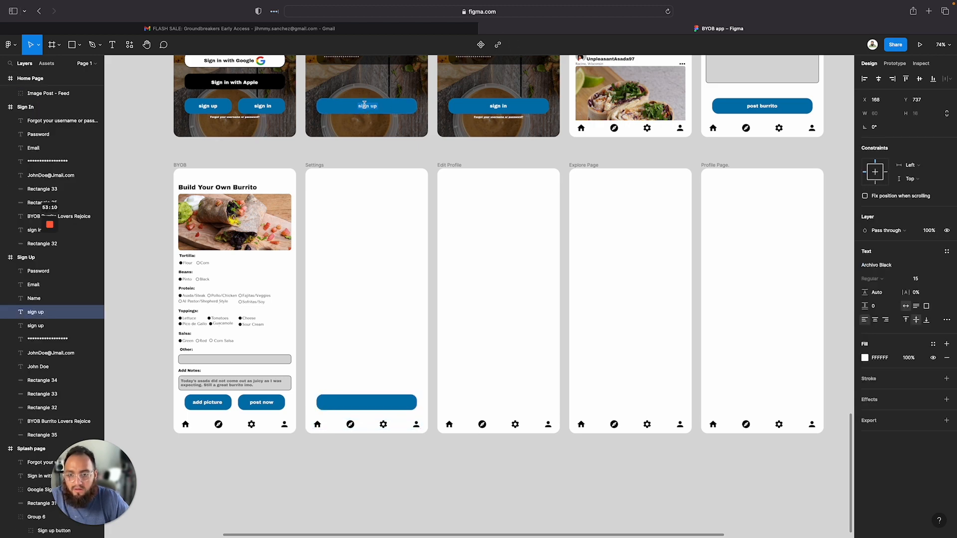
pyautogui.press('Escape')
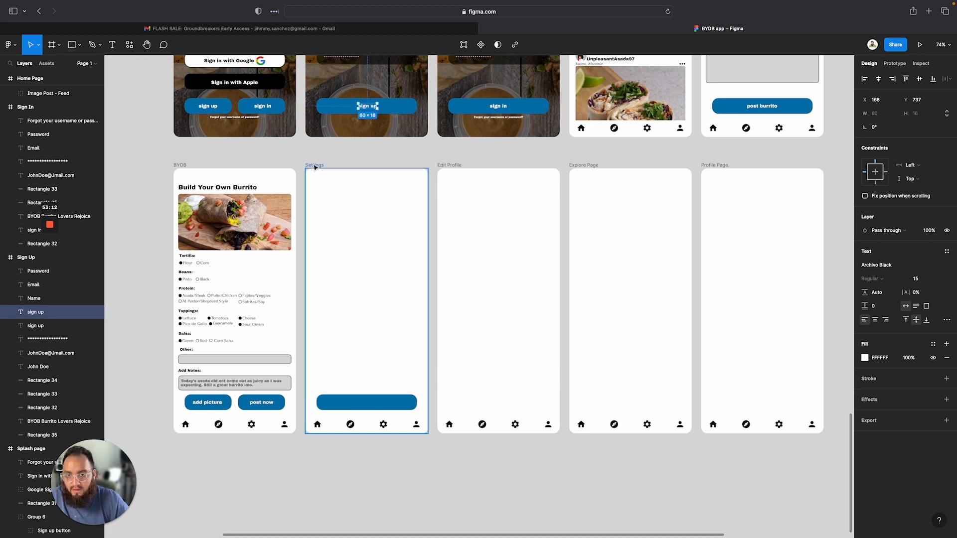
pyautogui.click(315, 166)
pyautogui.press('super+v')
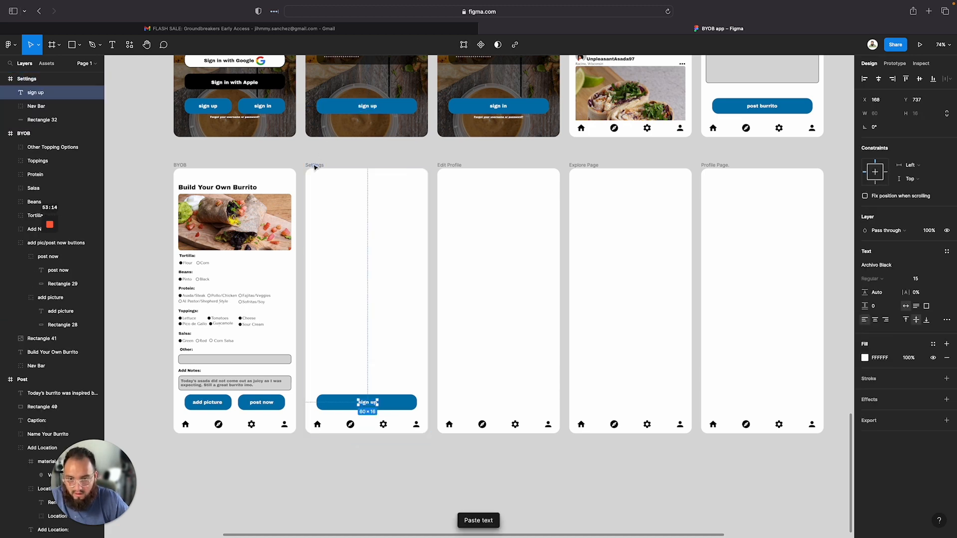
# Change the pasted button label text in the Settings frame to log out
pyautogui.scroll(5, 372, 381)
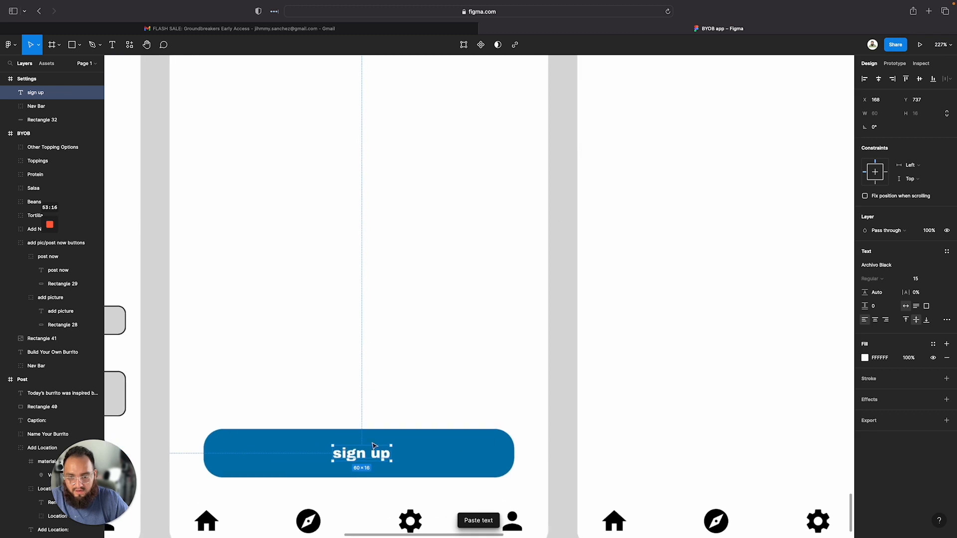
pyautogui.press('Return')
pyautogui.write('log out')
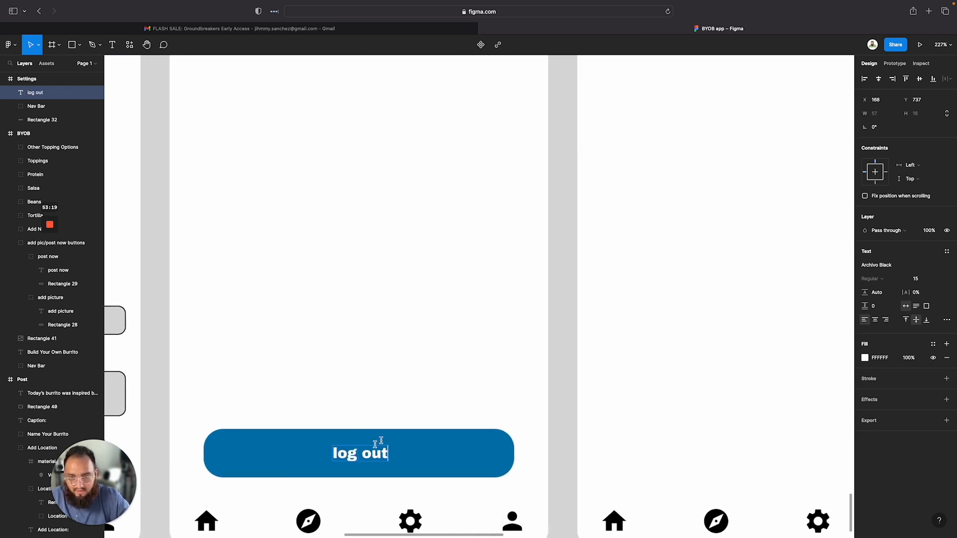
pyautogui.press('Escape')
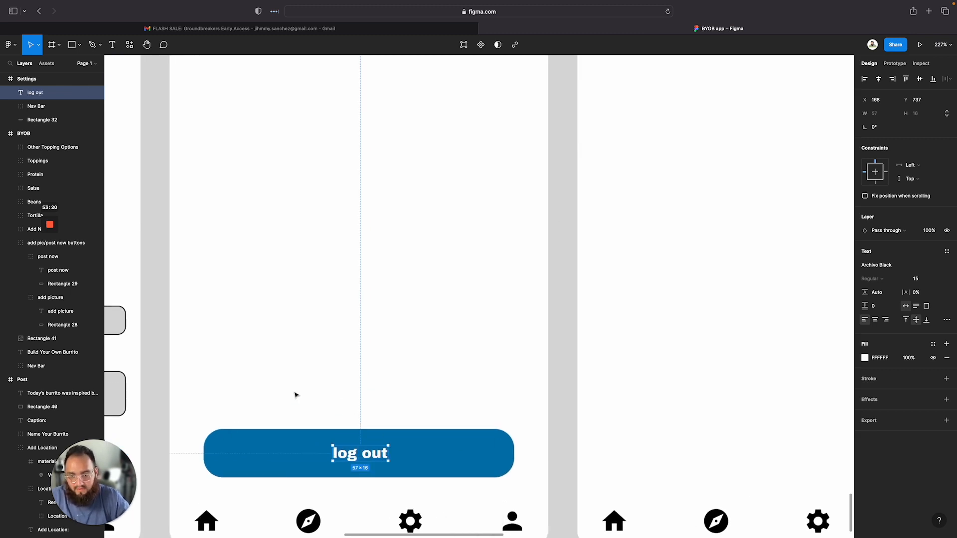
# Group the log out label with its button rectangle
pyautogui.moveTo(294, 395); pyautogui.dragTo(359, 471)
pyautogui.rightClick(431, 446)
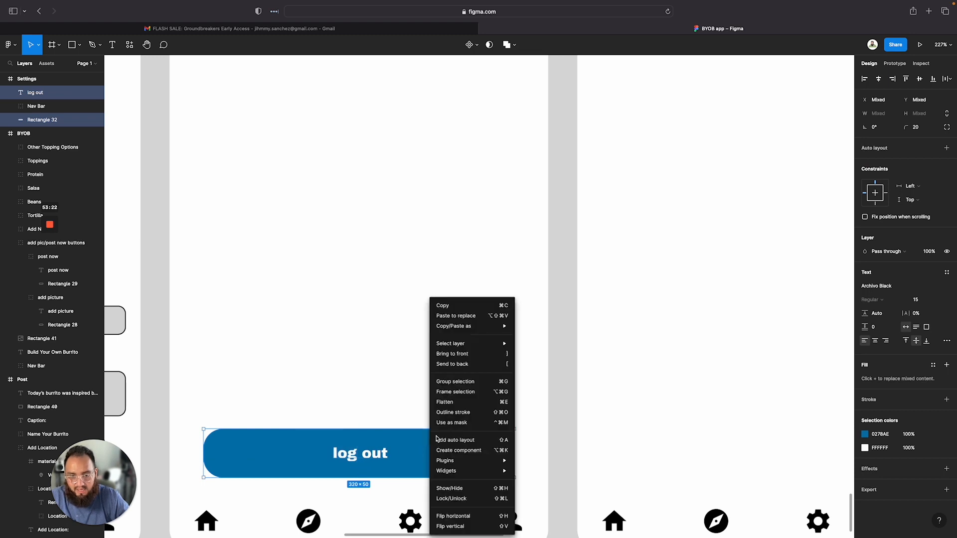
pyautogui.click(463, 382)
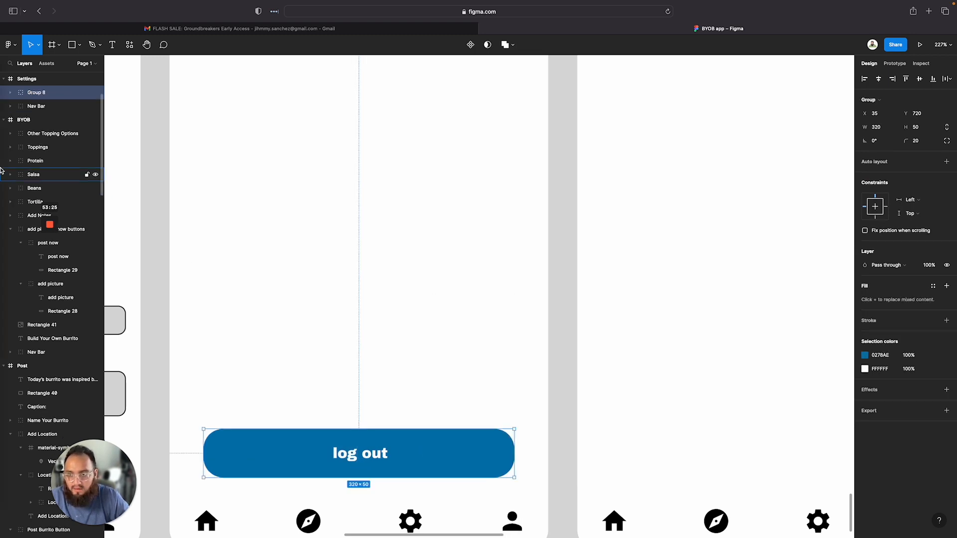
# Try to rename the log out group, then undo back to a separate label and rectangle
pyautogui.doubleClick(46, 94)
pyautogui.press('Return')
pyautogui.press('r')
pyautogui.press('super+y')
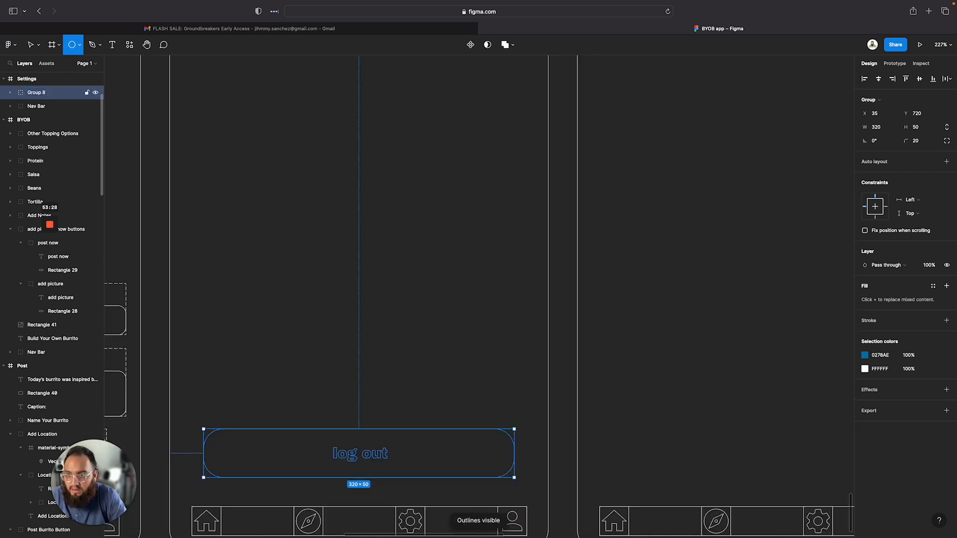
pyautogui.press('t')
pyautogui.press('super+z')
pyautogui.press('super+z')
pyautogui.press('super+z')
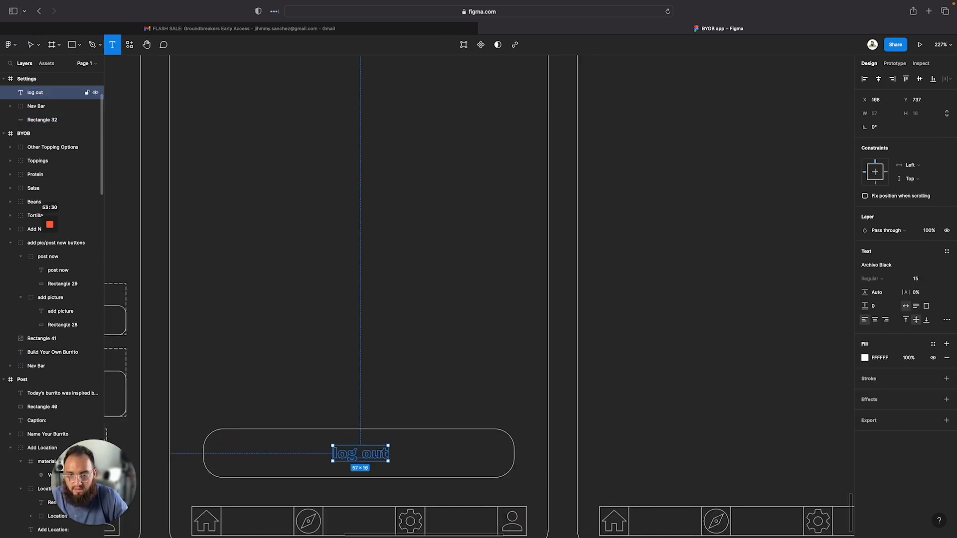
pyautogui.scroll(-10, 312, 168)
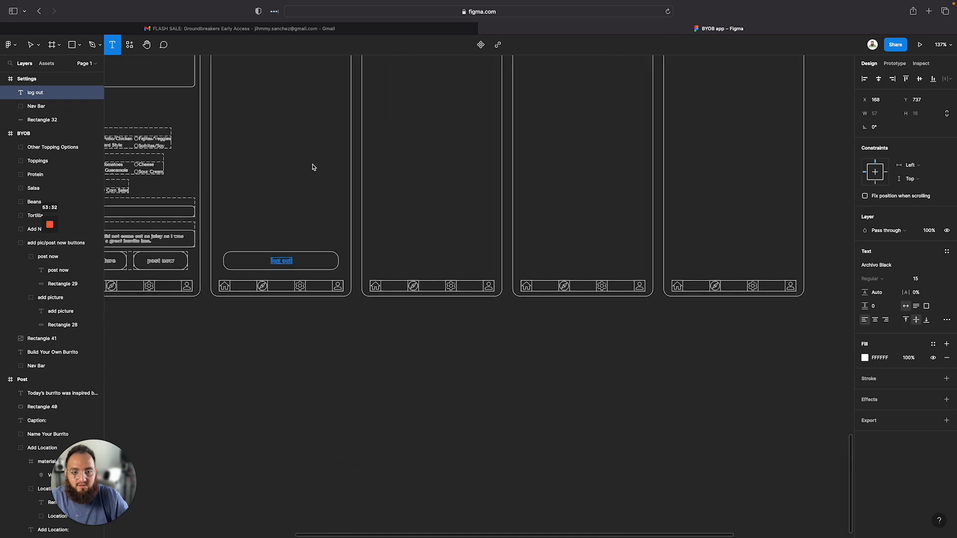
pyautogui.scroll(1, 321, 323)
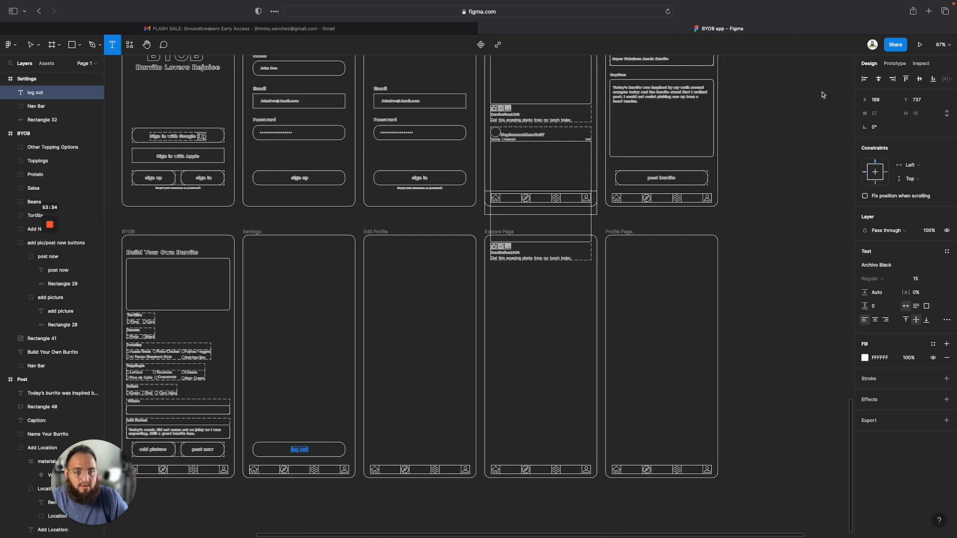
pyautogui.click(801, 124)
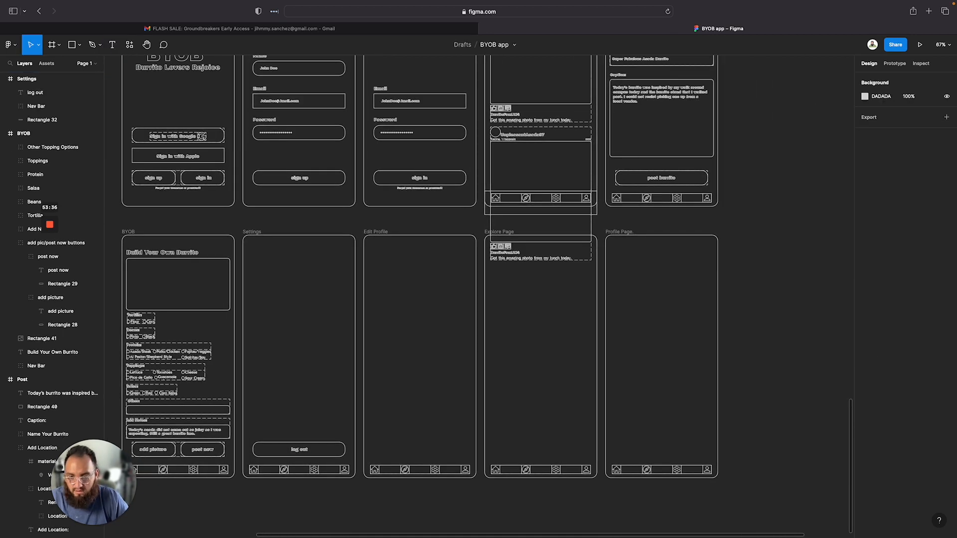
pyautogui.press('super+z')
pyautogui.press('super+z')
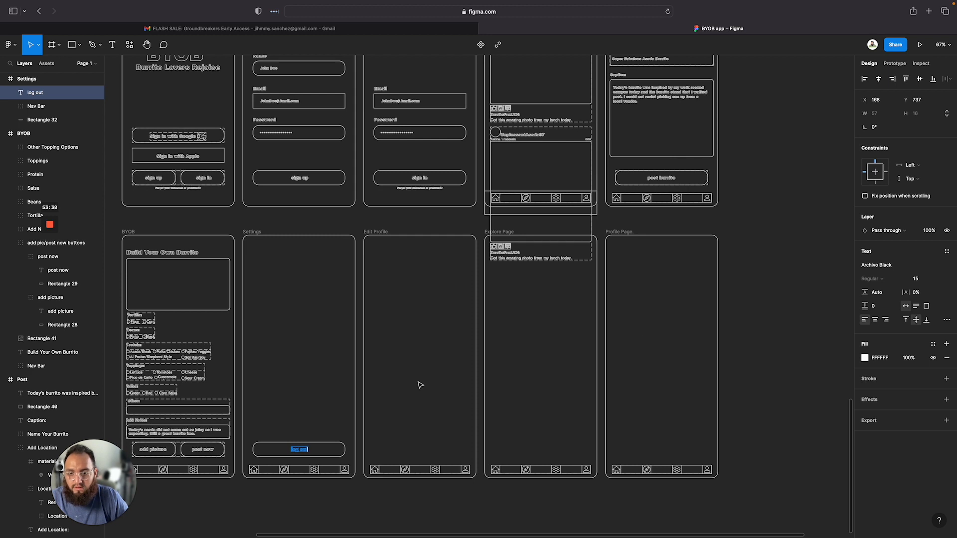
pyautogui.hscroll(-1, 420, 385)
pyautogui.press('Escape')
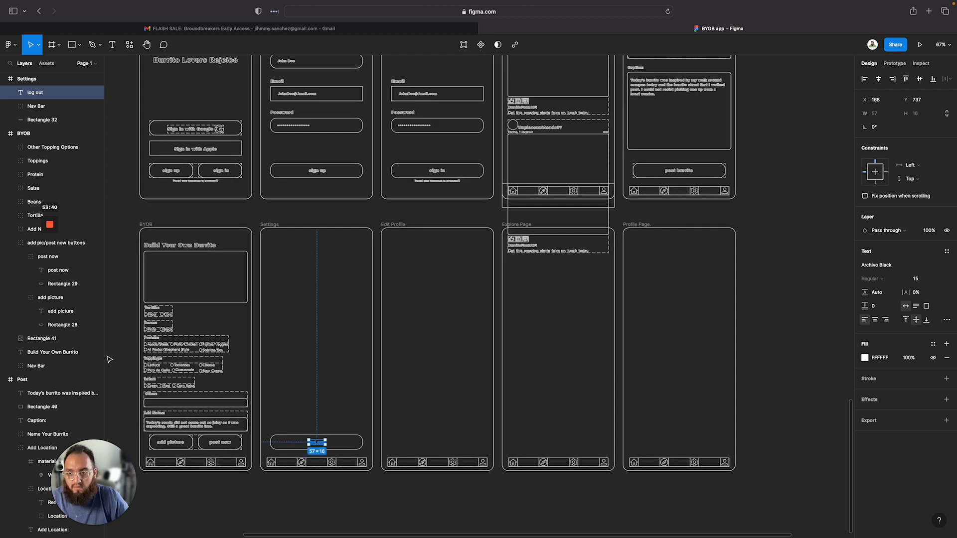
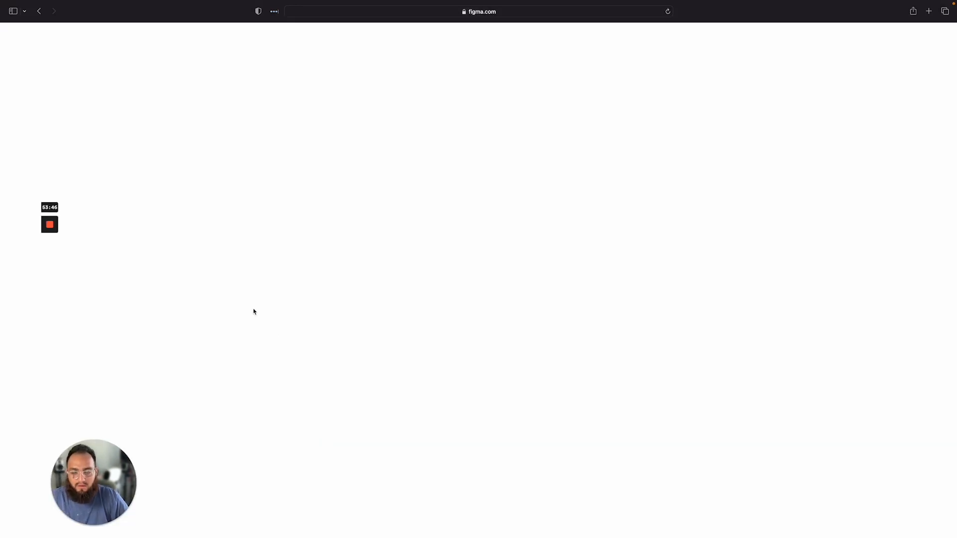
# Group the log out button's rectangle in the Settings frame
pyautogui.scroll(2, 566, 199)
pyautogui.hscroll(1, 566, 199)
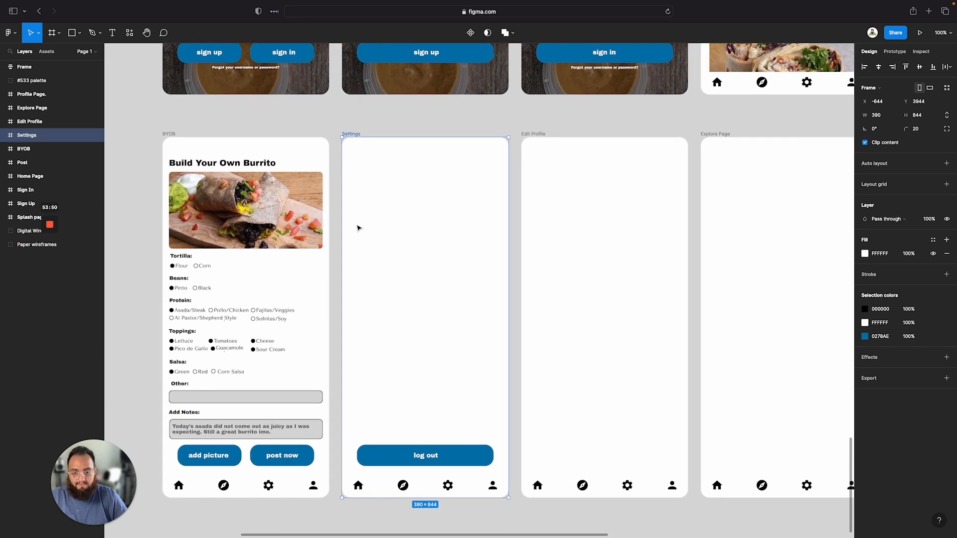
pyautogui.scroll(-3, 443, 344)
pyautogui.hscroll(1, 443, 344)
pyautogui.click(377, 431)
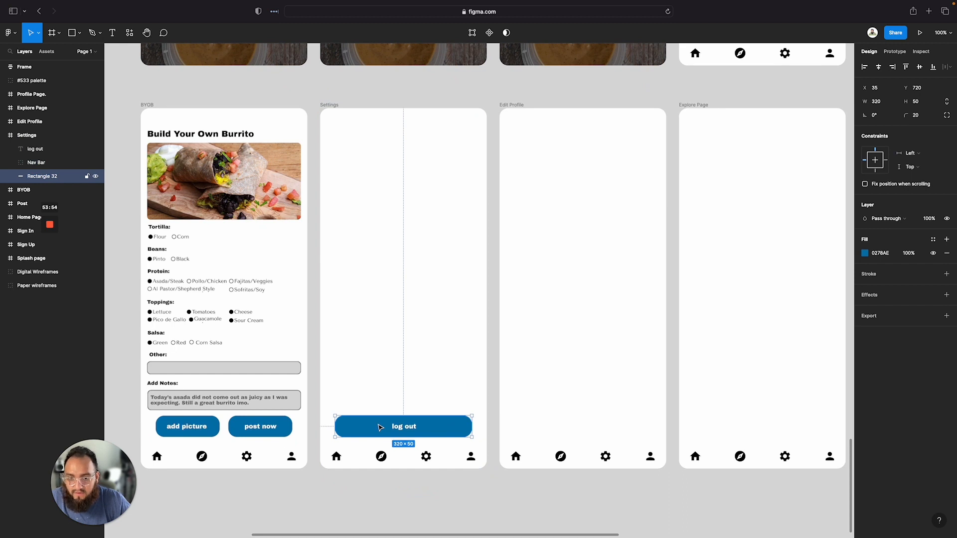
pyautogui.click(362, 408)
pyautogui.click(378, 422)
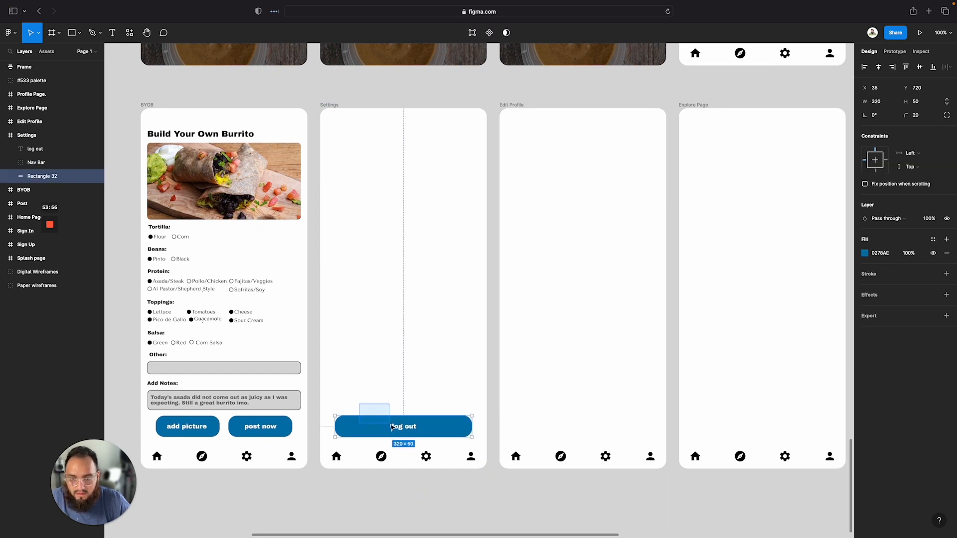
pyautogui.rightClick(392, 424)
pyautogui.click(421, 382)
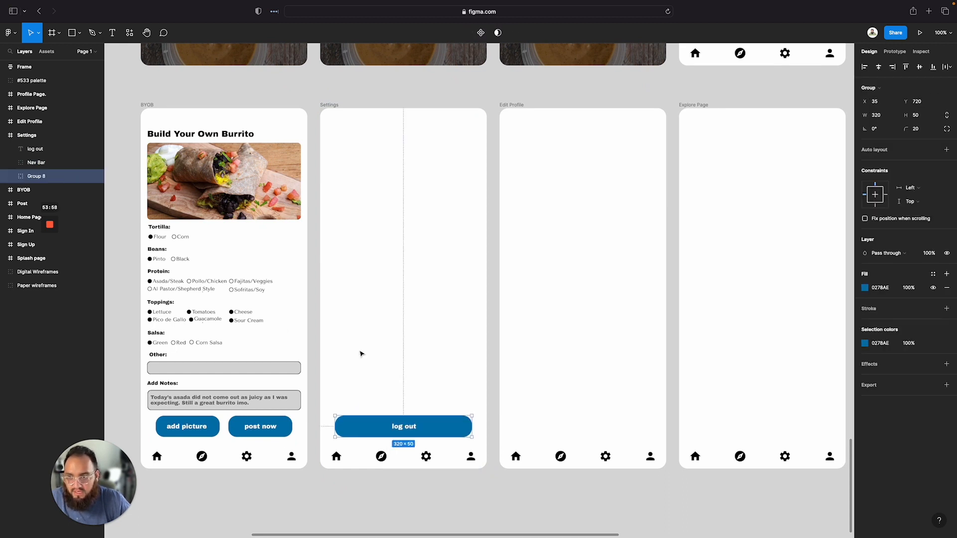
# Rename the new group to Log out button
pyautogui.doubleClick(35, 177)
pyautogui.write('og out button')
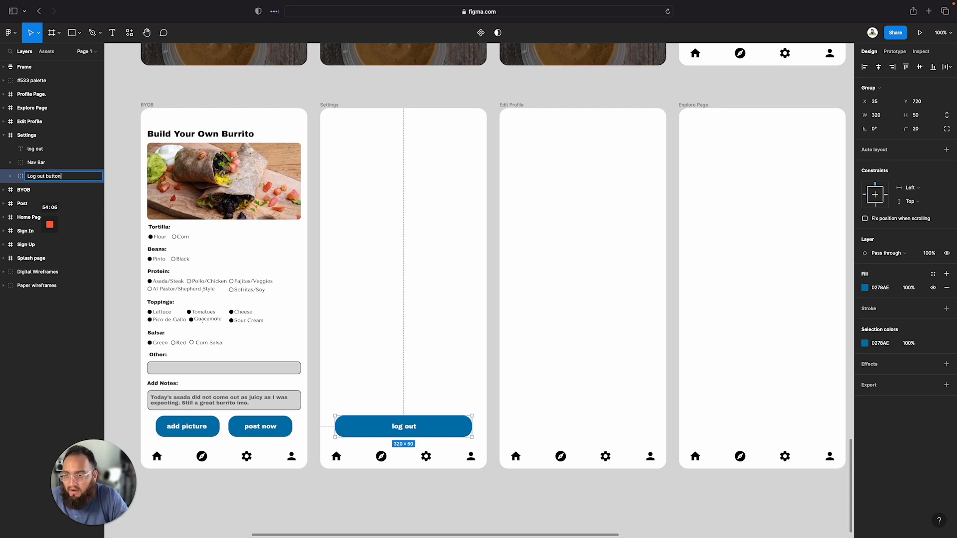
pyautogui.press('Return')
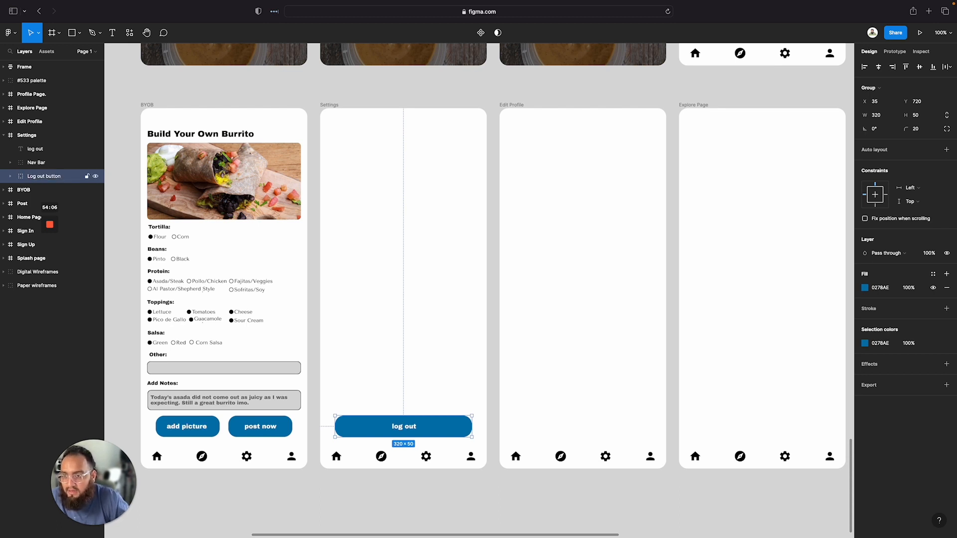
# Move the log out text layer into the Log out button group
pyautogui.click(7, 177)
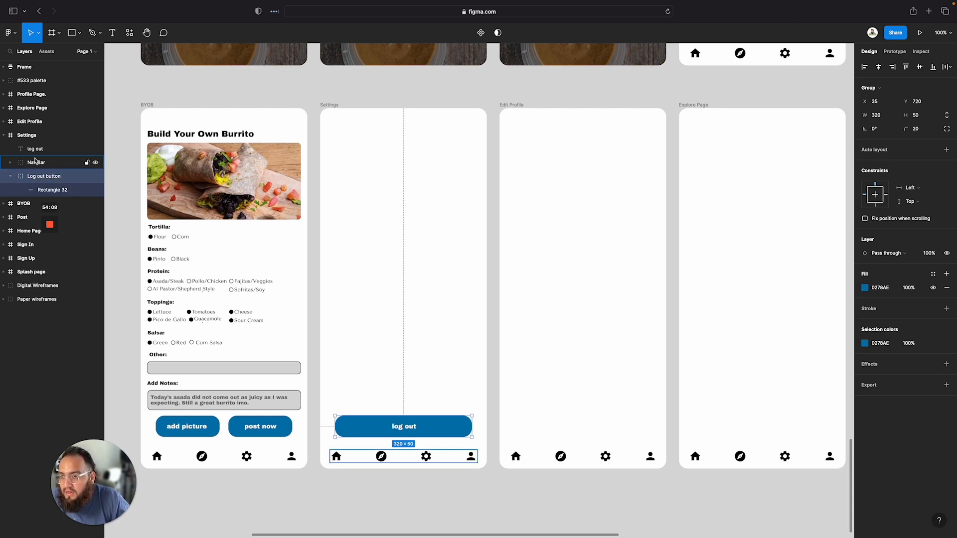
pyautogui.moveTo(35, 150); pyautogui.dragTo(40, 186)
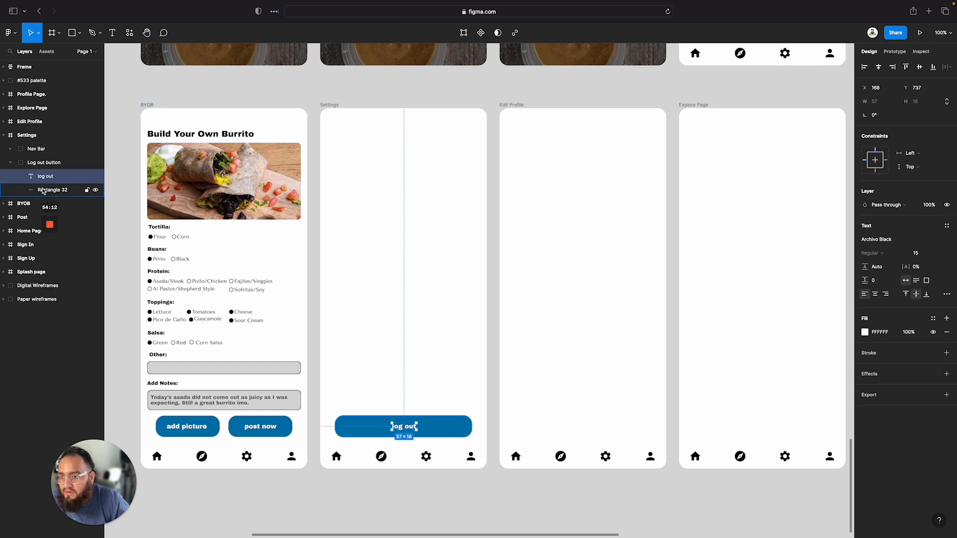
pyautogui.click(10, 163)
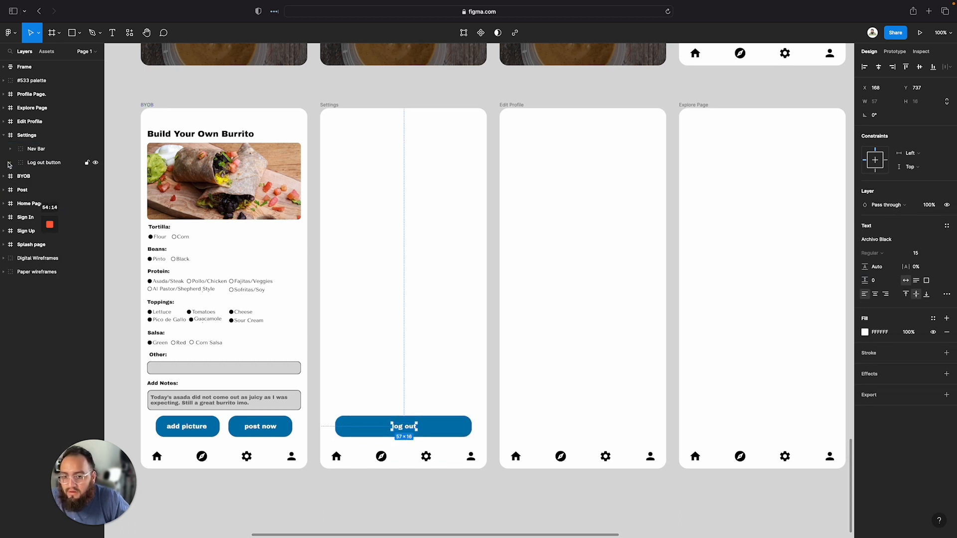
# Copy the Build Your Own Burrito heading into the Settings frame and change its text to Settings
pyautogui.click(472, 240)
pyautogui.scroll(2, 314, 238)
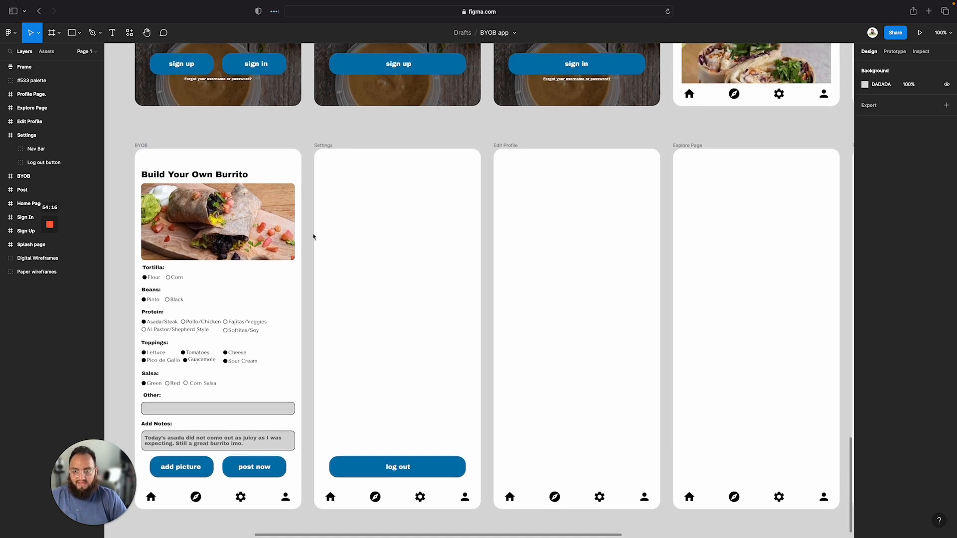
pyautogui.click(217, 175)
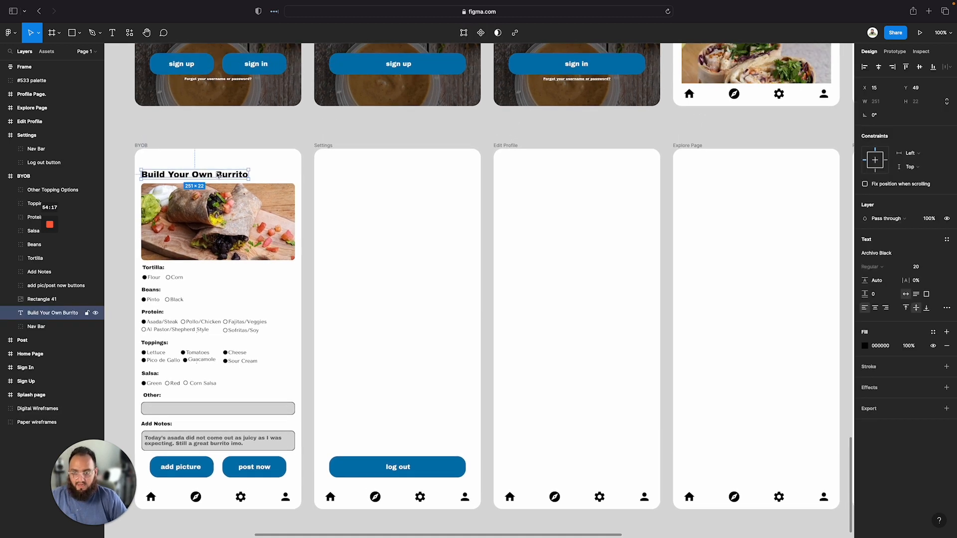
pyautogui.click(323, 145)
pyautogui.hotkey('ctrl', 'v')
pyautogui.doubleClick(354, 174)
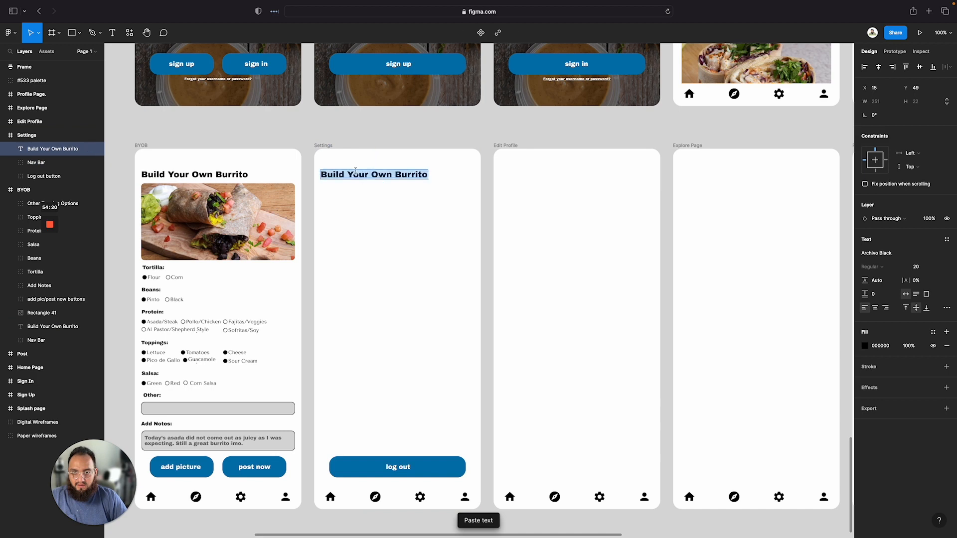
pyautogui.write('Settings')
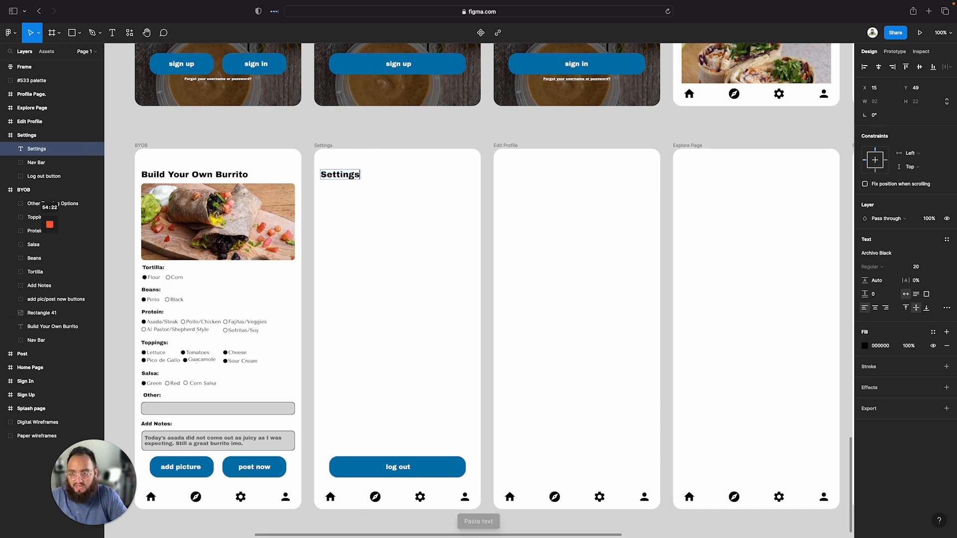
pyautogui.press('Escape')
pyautogui.press('Escape')
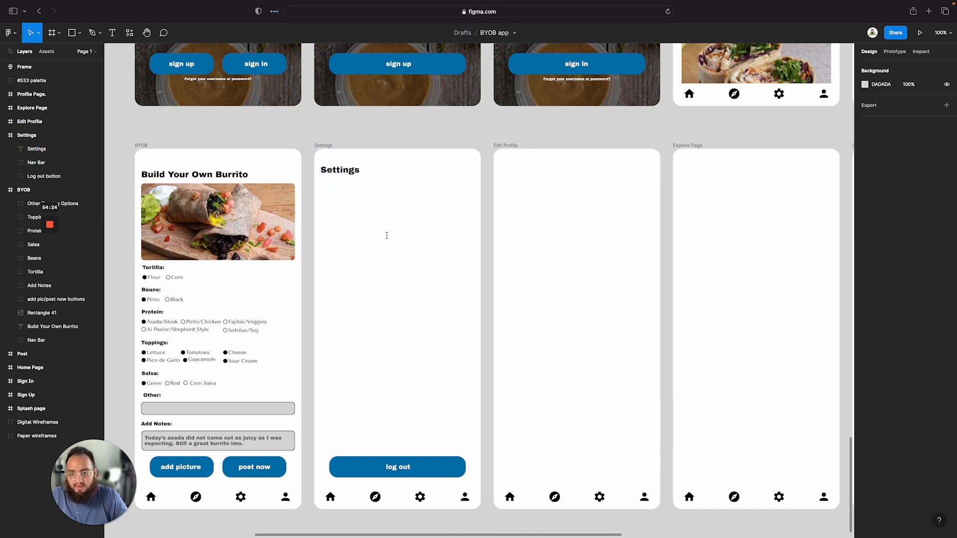
# Delete the extra line break from the Settings heading
pyautogui.doubleClick(342, 183)
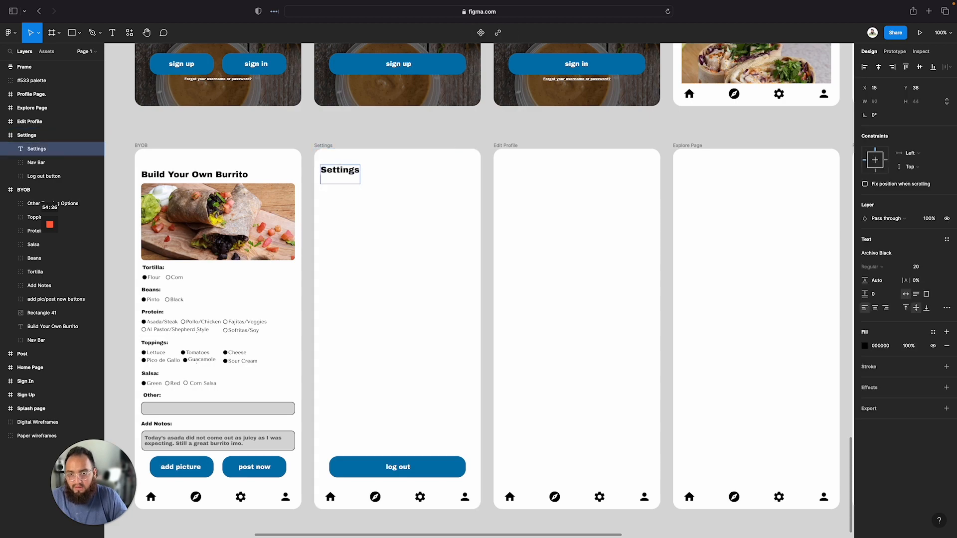
pyautogui.press('BackSpace')
pyautogui.press('Escape')
pyautogui.click(427, 243)
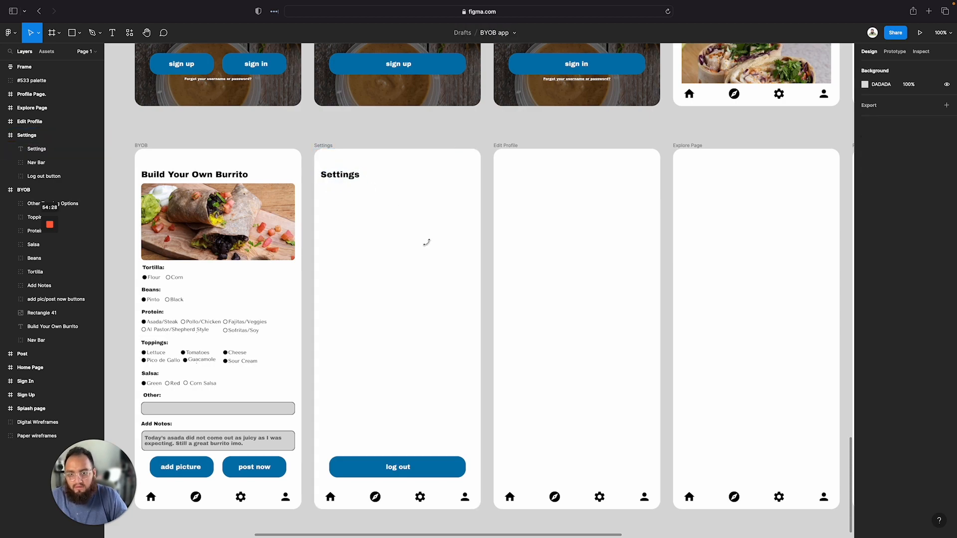
# Compare the Settings wireframe with the high-fidelity Settings frame
pyautogui.scroll(-5, 427, 243)
pyautogui.scroll(5, 427, 243)
pyautogui.scroll(5, 427, 245)
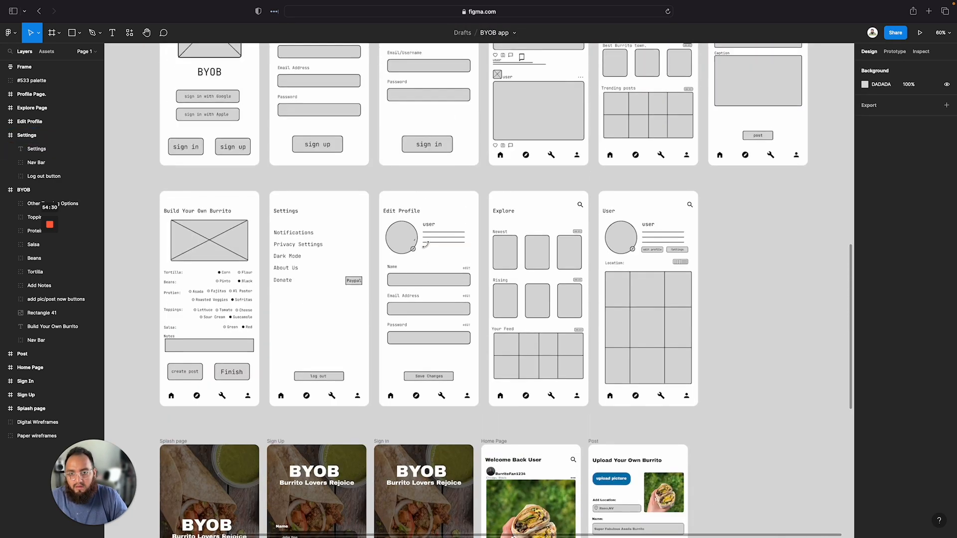
pyautogui.scroll(-1, 381, 262)
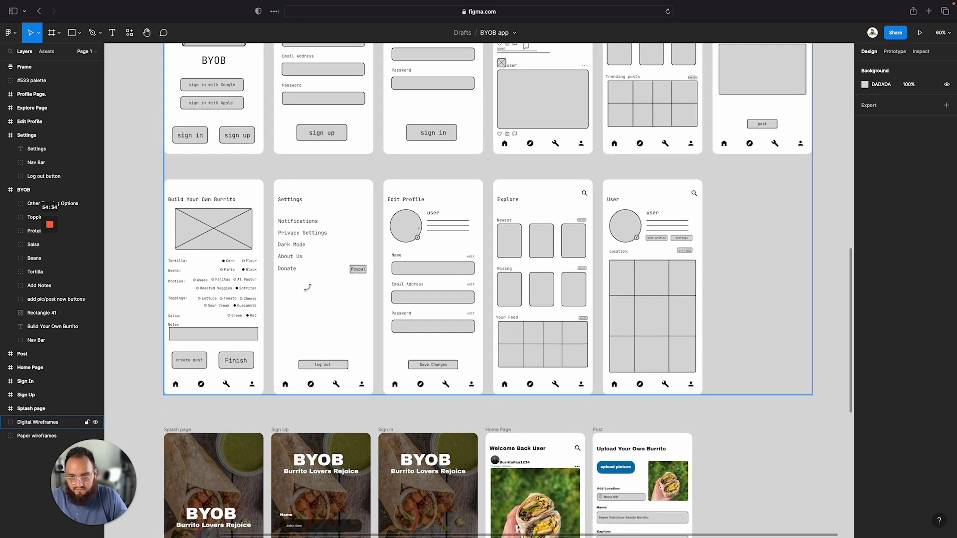
pyautogui.scroll(-10, 316, 260)
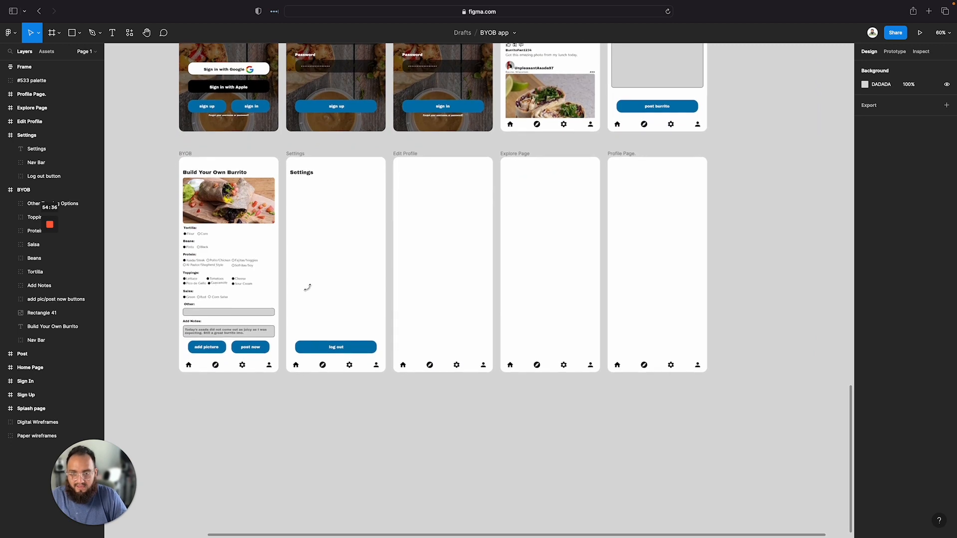
pyautogui.scroll(5, 307, 287)
pyautogui.scroll(3, 308, 288)
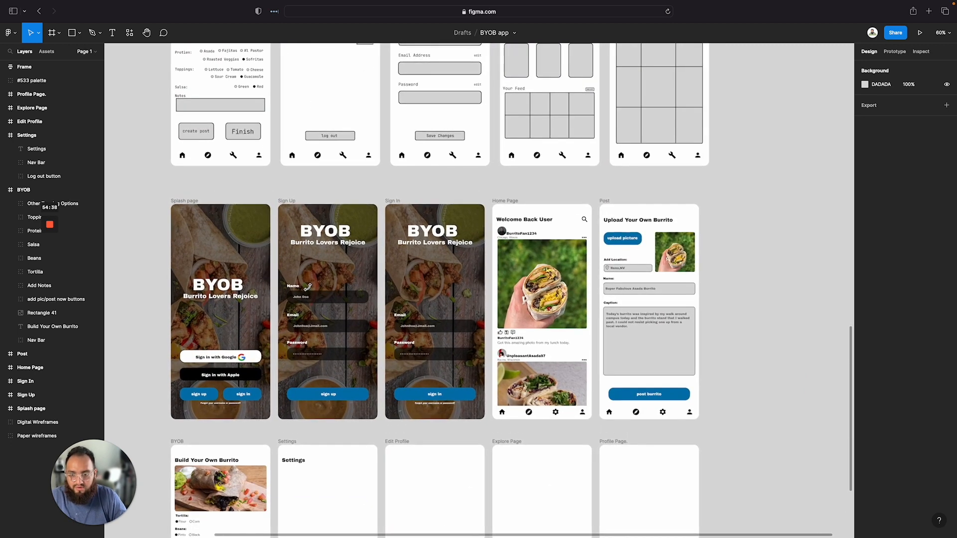
pyautogui.scroll(1, 343, 140)
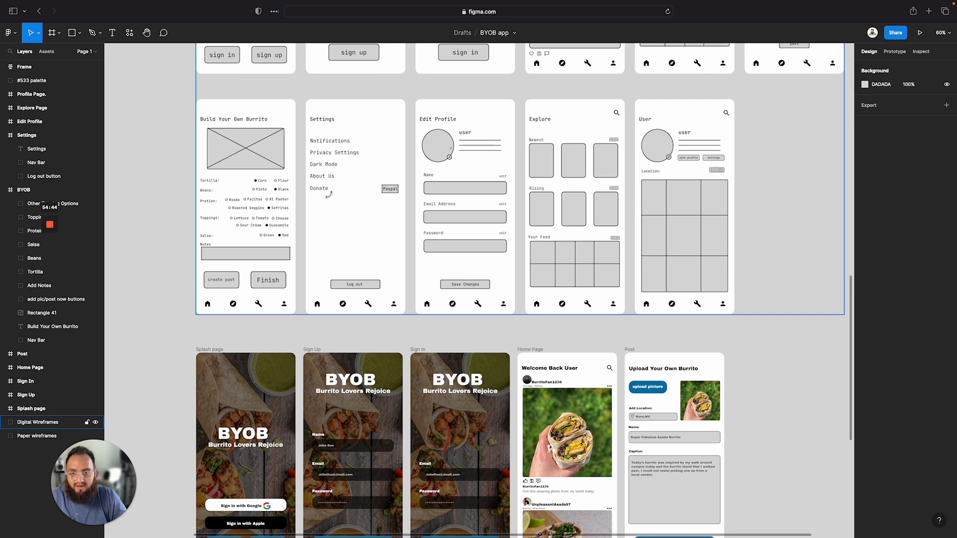
pyautogui.scroll(-7, 313, 220)
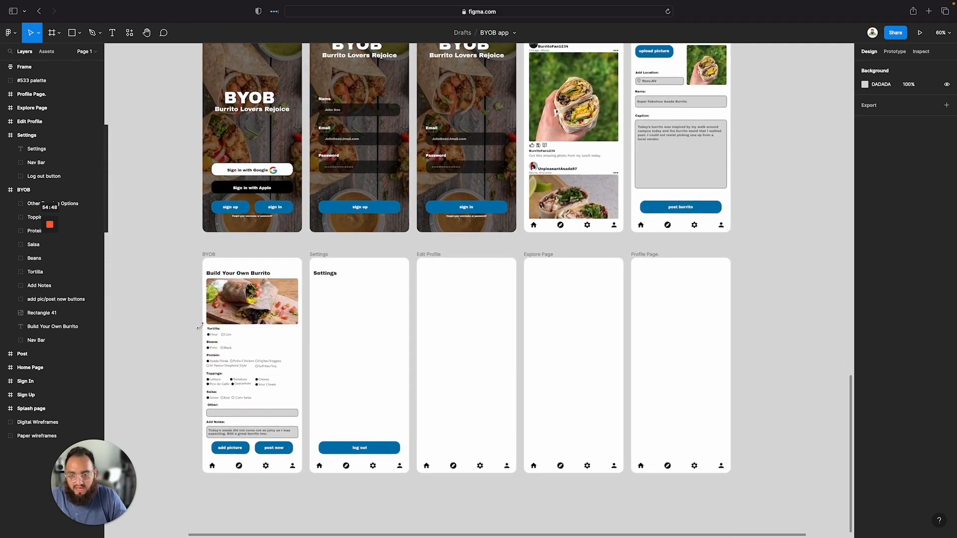
pyautogui.scroll(6, 200, 326)
# Inspect the text style of the Tortilla label in the BYOB frame
pyautogui.click(266, 342)
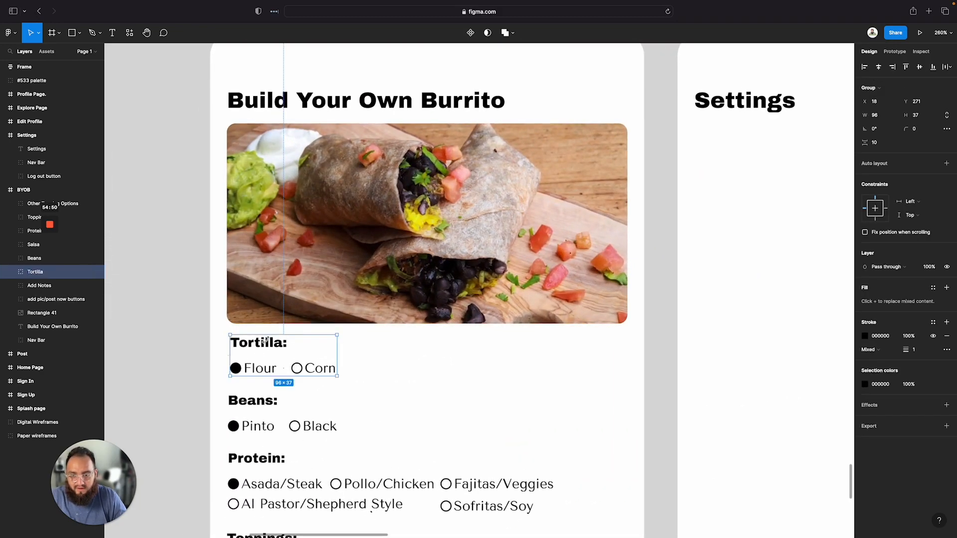
pyautogui.doubleClick(266, 342)
pyautogui.scroll(-5, 213, 260)
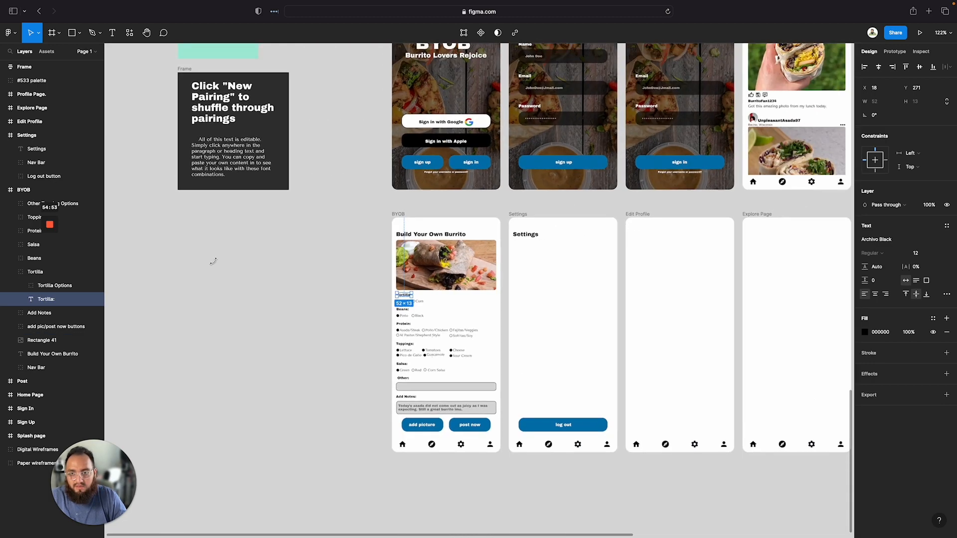
pyautogui.click(222, 107)
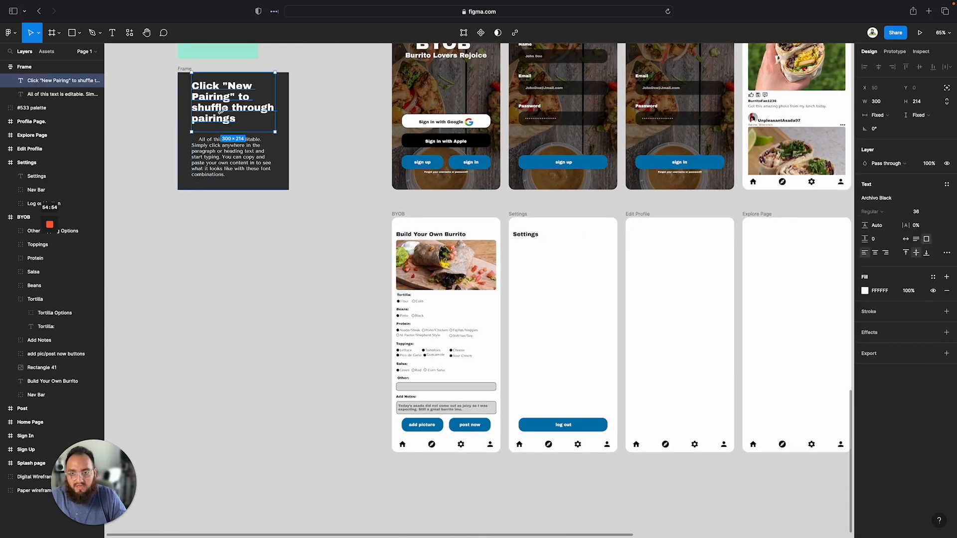
pyautogui.hscroll(1, 558, 243)
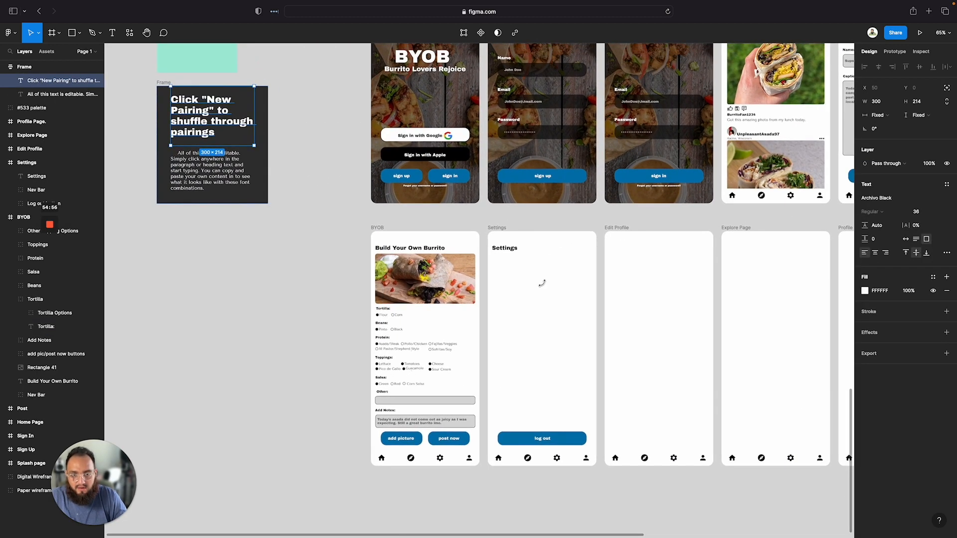
pyautogui.hscroll(2, 542, 284)
pyautogui.scroll(4, 465, 270)
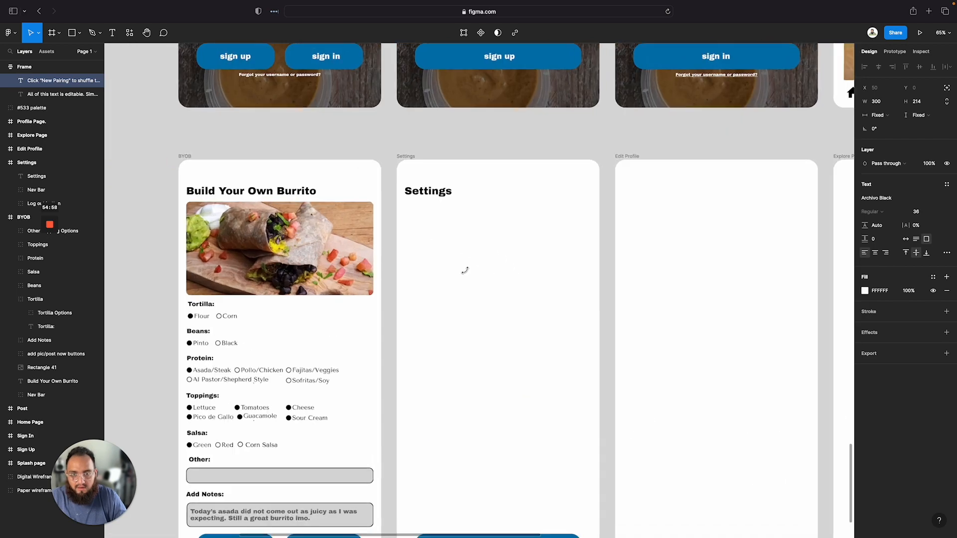
pyautogui.scroll(-5, 465, 270)
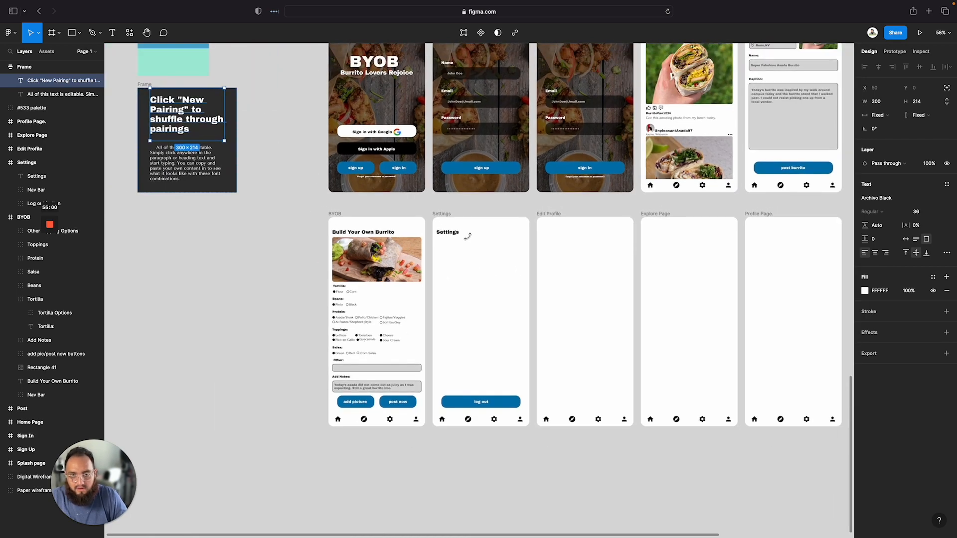
pyautogui.scroll(10, 471, 276)
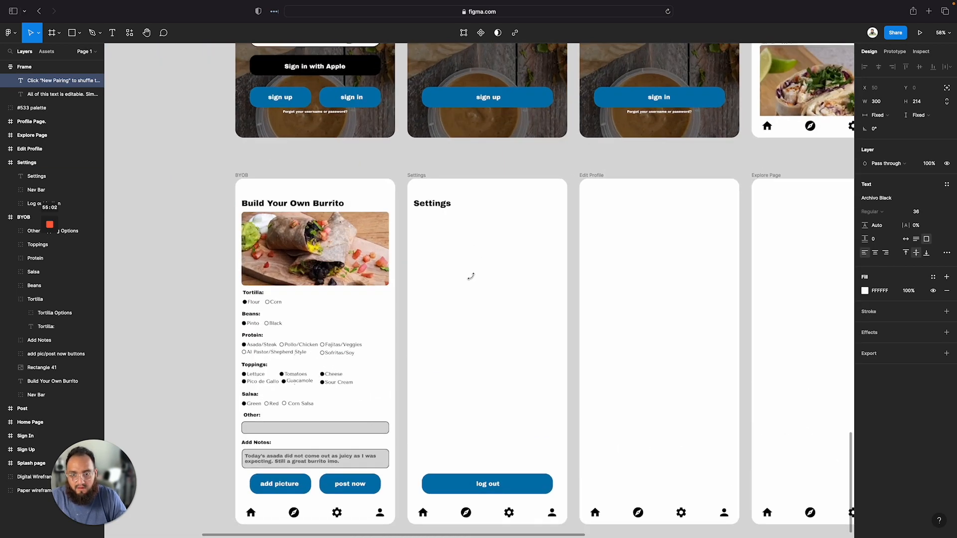
# Create a new text box inside the Settings frame and set its font size to 12
pyautogui.hotkey('shift', 'p')
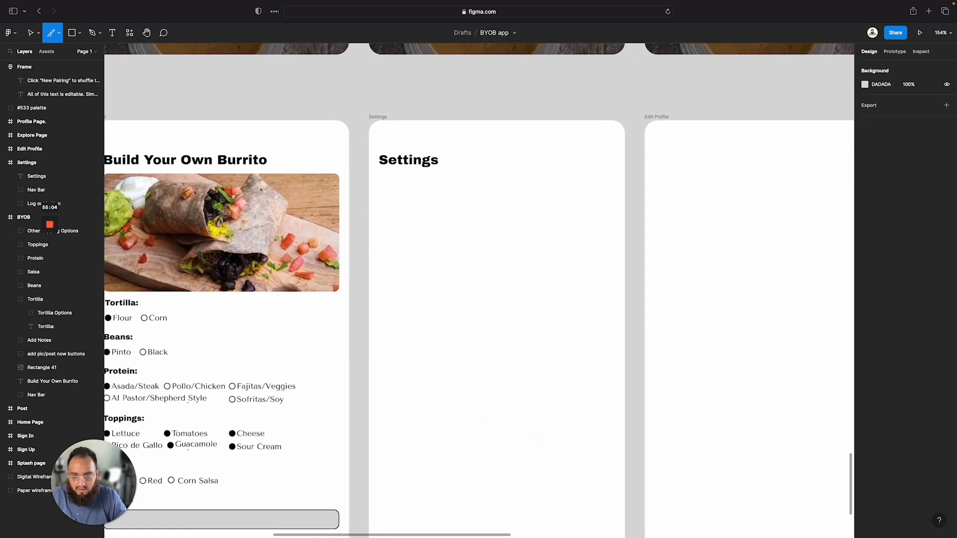
pyautogui.press('t')
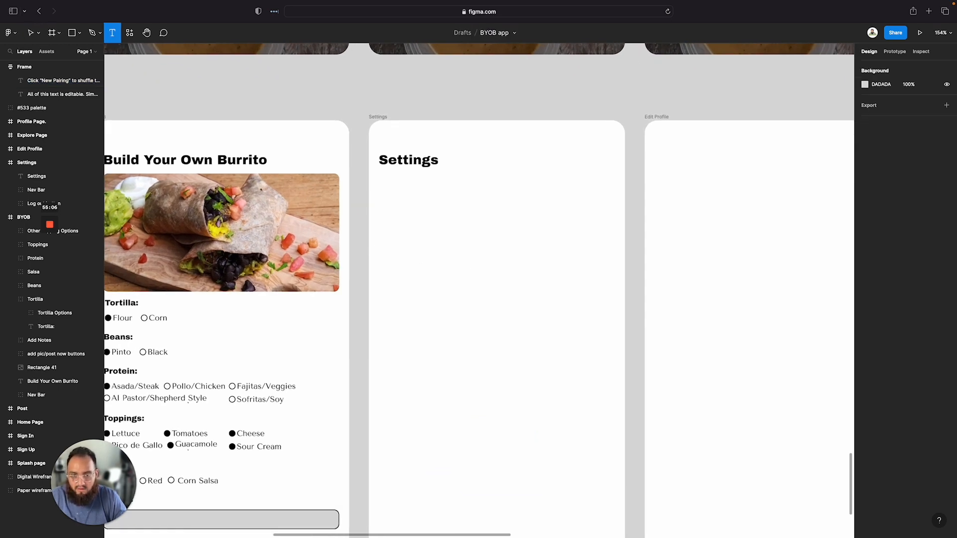
pyautogui.click(439, 313)
pyautogui.write('kajbf')
pyautogui.press('BackSpace')
pyautogui.press('BackSpace')
pyautogui.press('BackSpace')
pyautogui.press('BackSpace')
pyautogui.press('BackSpace')
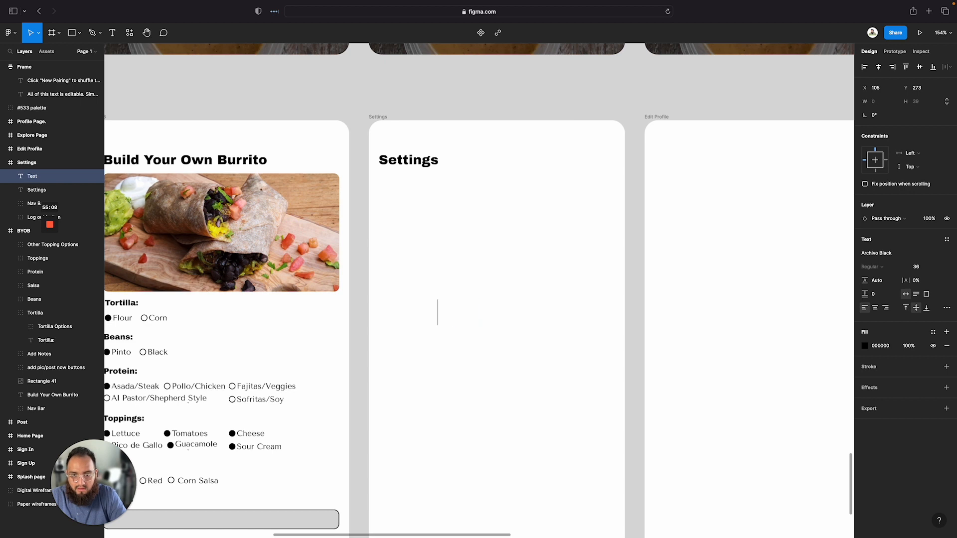
pyautogui.click(918, 268)
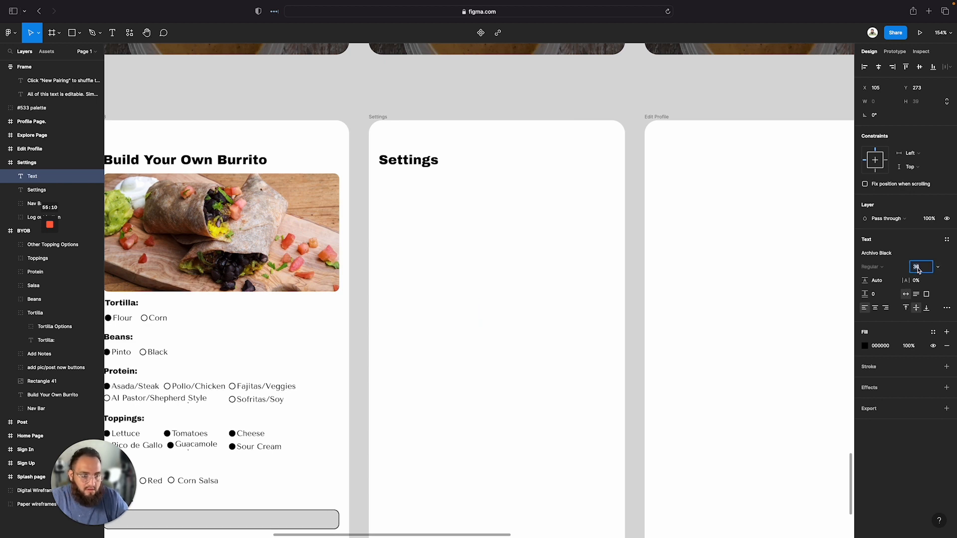
pyautogui.write('12')
pyautogui.press('Return')
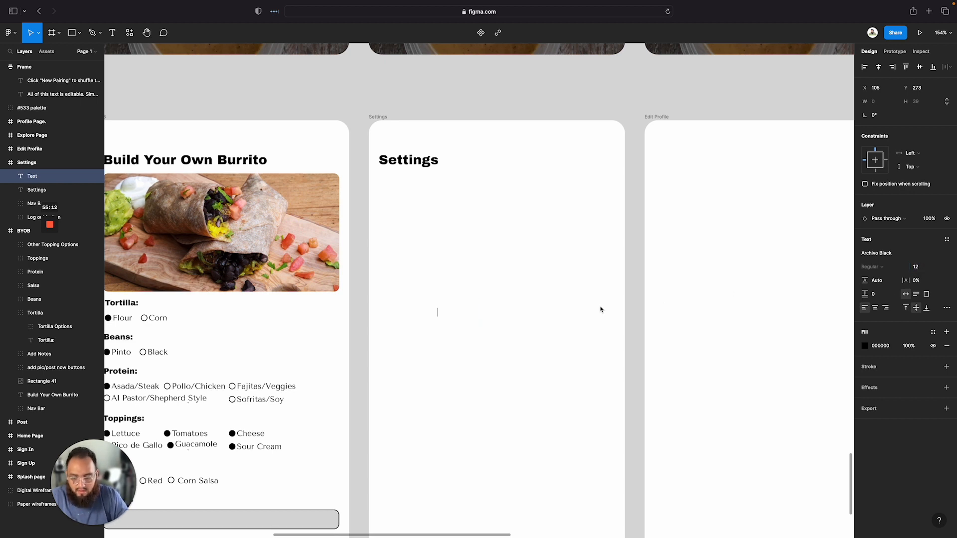
# Enter Notifcation Settings as the new text box's content
pyautogui.scroll(-3, 537, 279)
pyautogui.scroll(10, 533, 276)
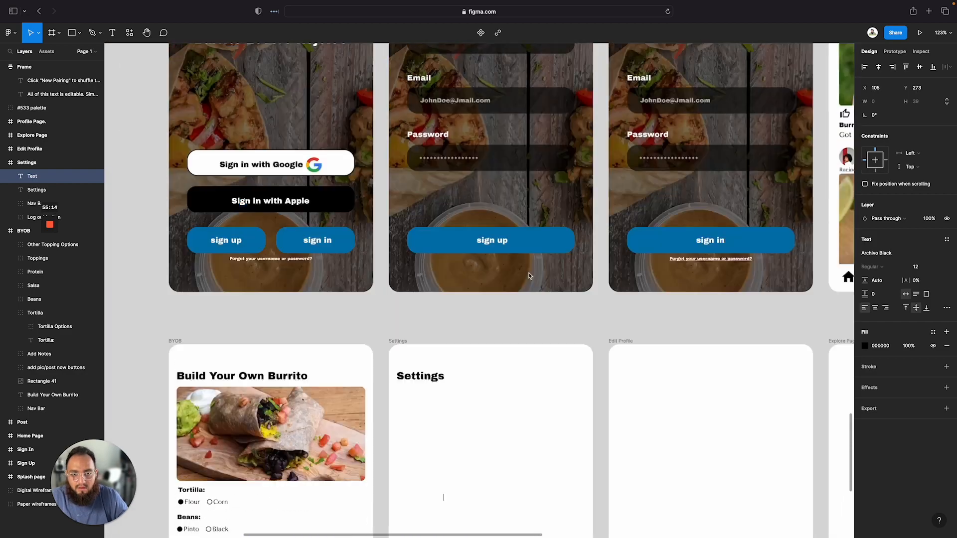
pyautogui.scroll(-15, 528, 273)
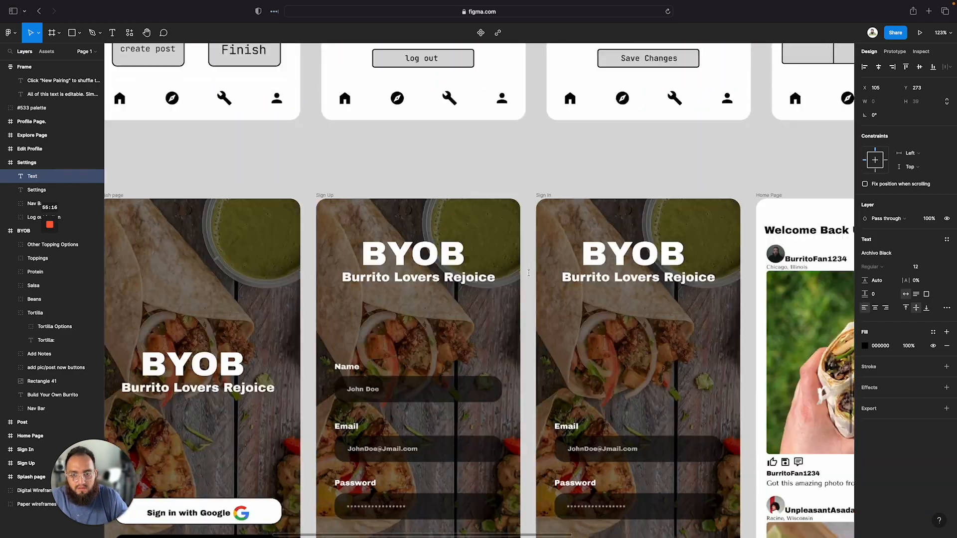
pyautogui.scroll(-2, 528, 273)
pyautogui.write('Notif')
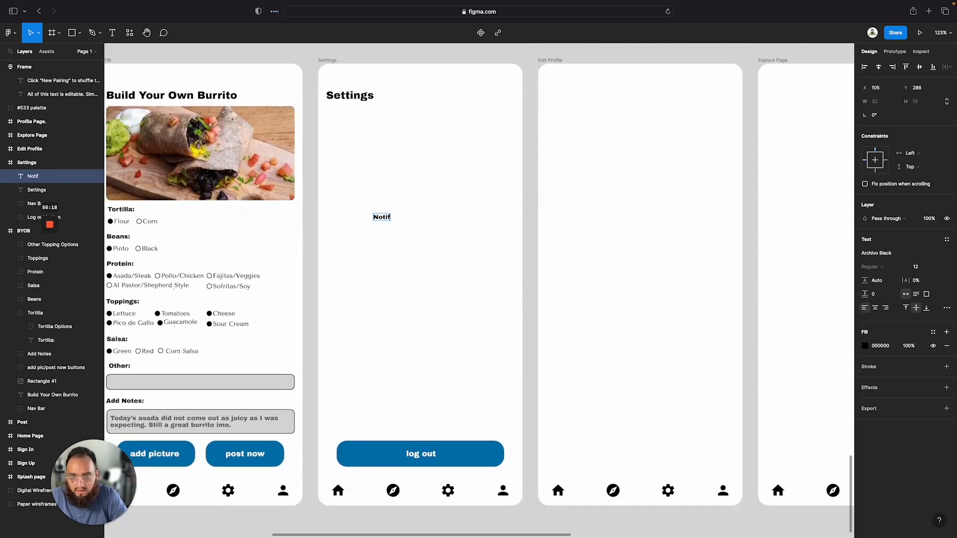
pyautogui.write('cation Setting')
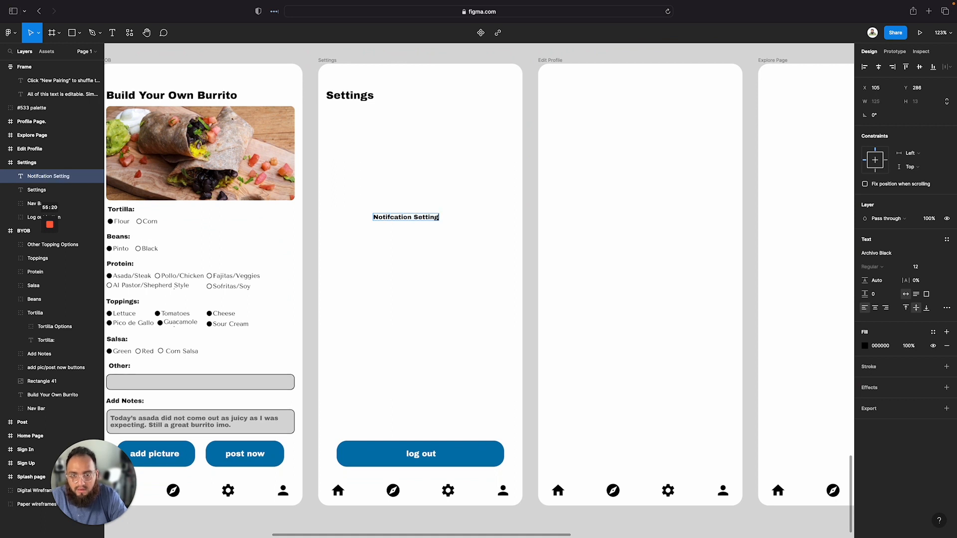
pyautogui.write('s')
pyautogui.press('Escape')
# Set the Notifcation Settings text's font size to 16
pyautogui.click(450, 273)
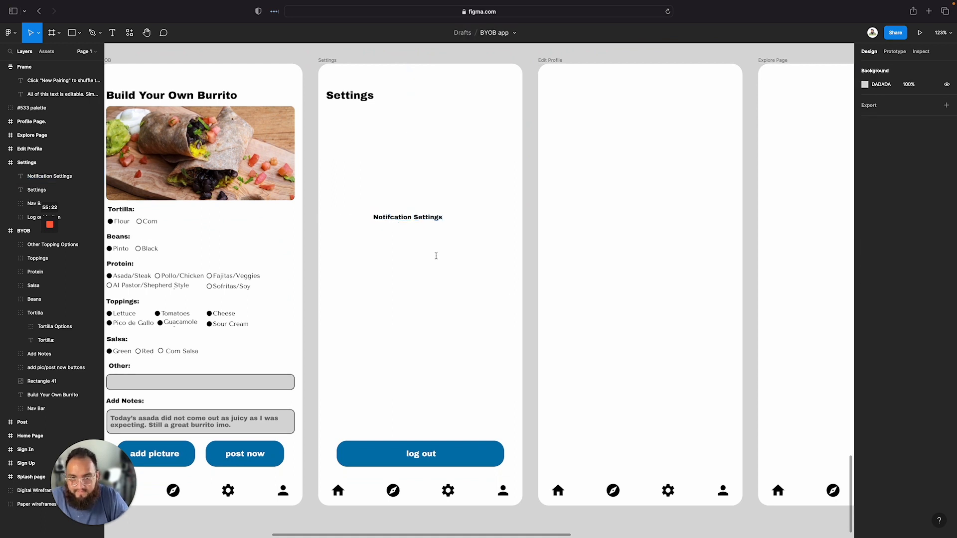
pyautogui.doubleClick(409, 219)
pyautogui.click(918, 269)
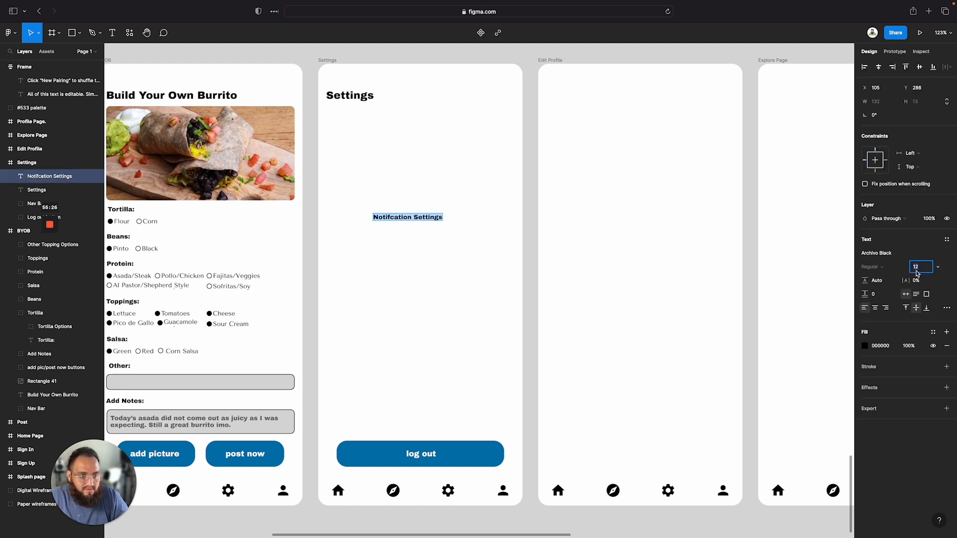
pyautogui.press('Return')
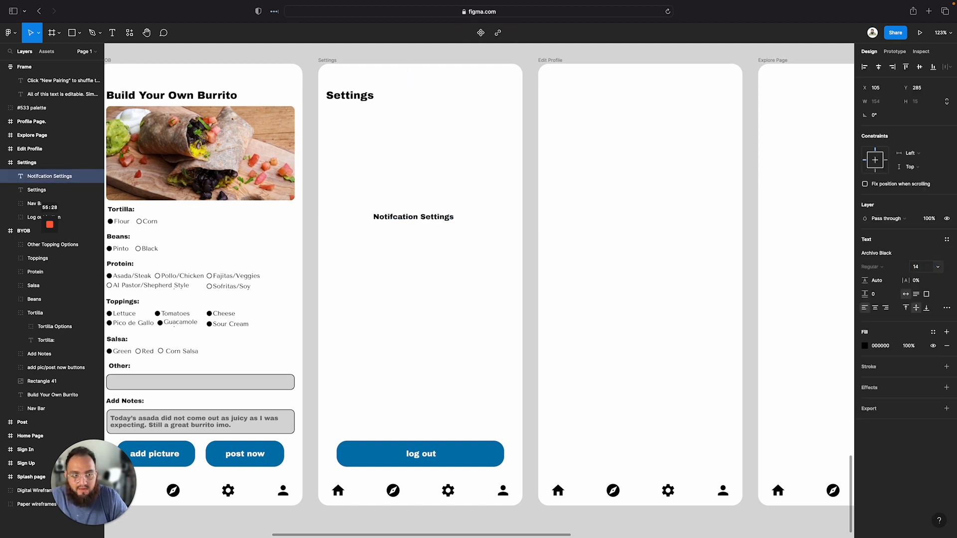
pyautogui.click(923, 269)
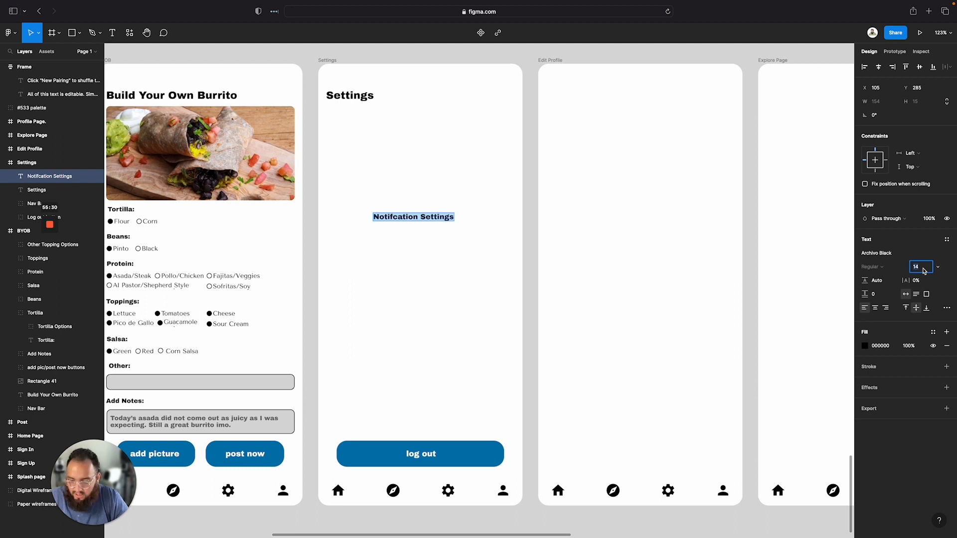
pyautogui.write('16')
pyautogui.press('Return')
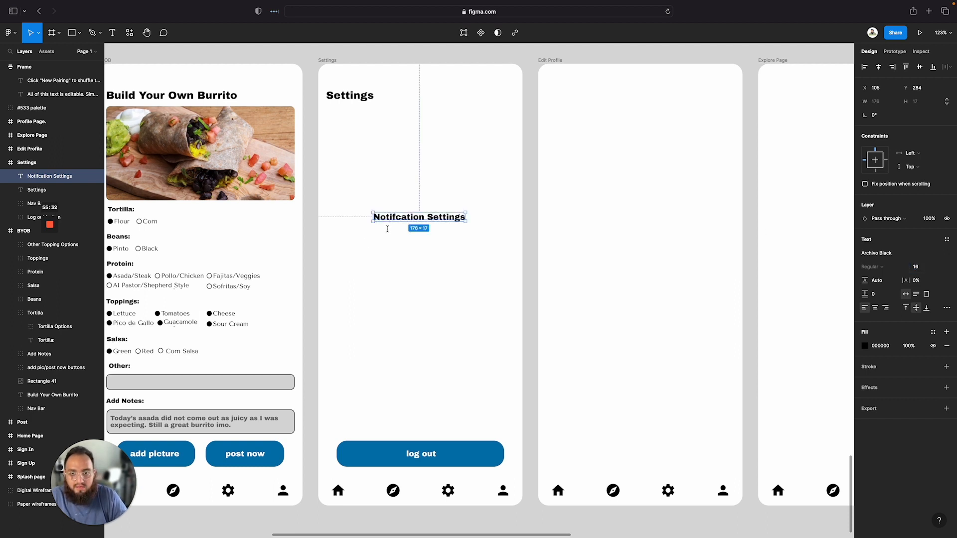
# Duplicate the Notifcation Settings item just below itself and rename the copy Privacy Settings
pyautogui.moveTo(394, 217); pyautogui.dragTo(349, 165)
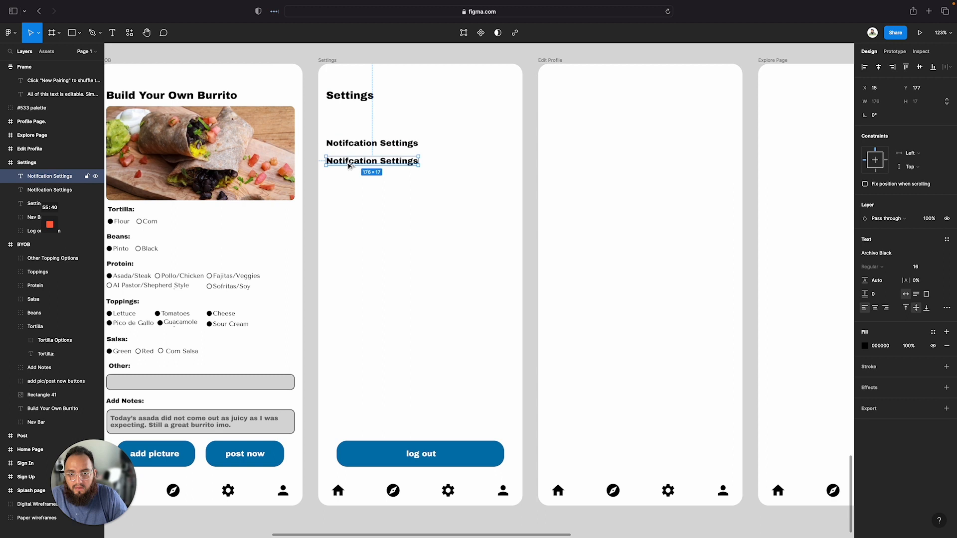
pyautogui.doubleClick(349, 166)
pyautogui.write('Privacy')
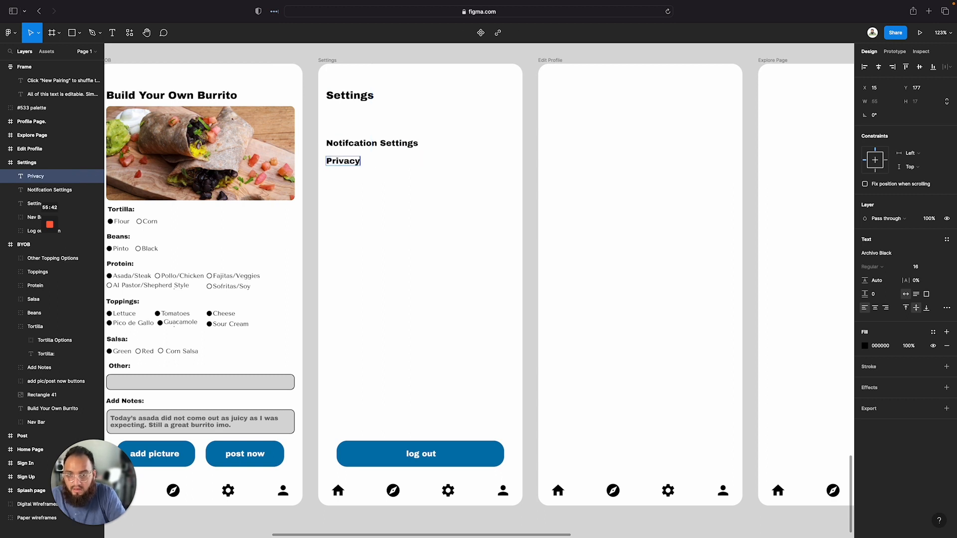
pyautogui.write(' Settings')
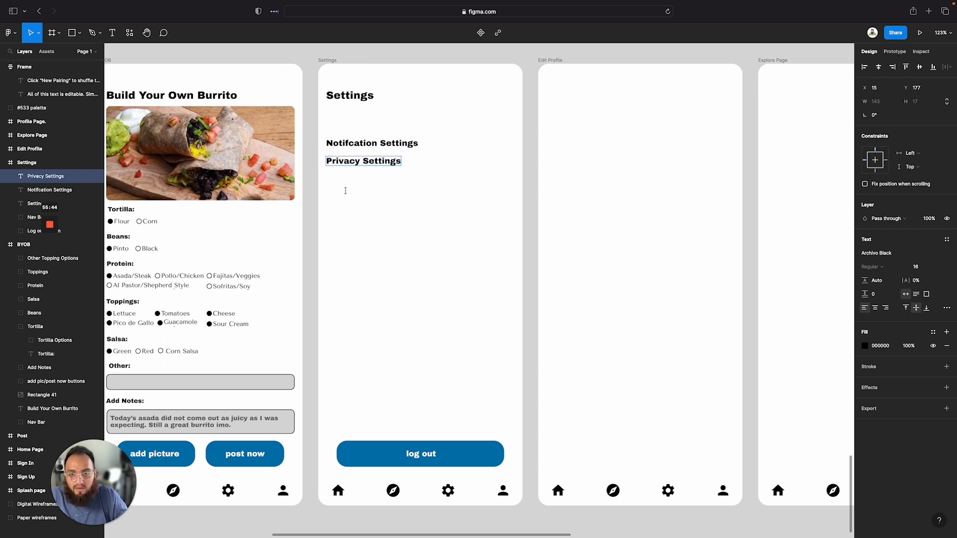
# Duplicate Privacy Settings below itself and rename the copy Dark Mode, matching the wireframe's menu list
pyautogui.click(345, 191)
pyautogui.click(345, 185)
pyautogui.moveTo(345, 165); pyautogui.dragTo(353, 185)
pyautogui.click(346, 176)
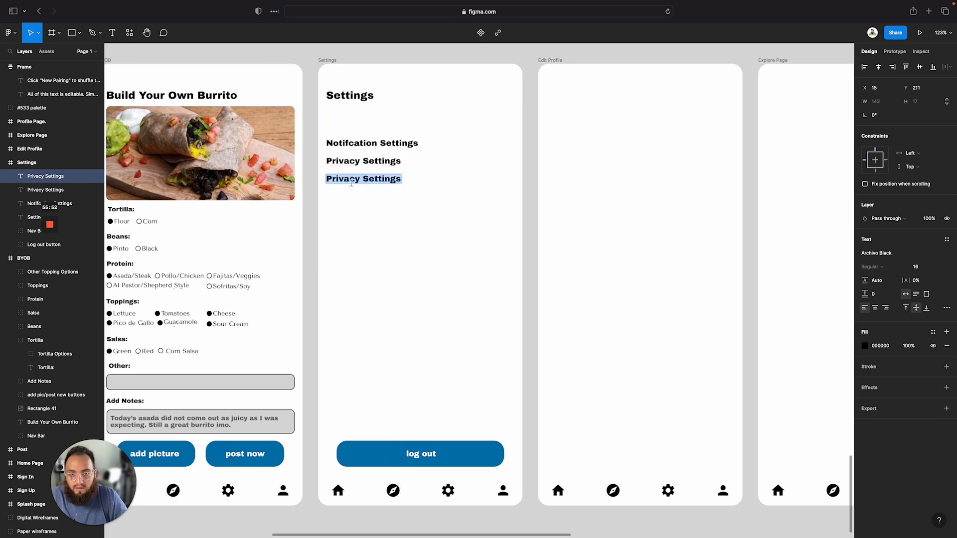
pyautogui.scroll(10, 351, 185)
pyautogui.scroll(3, 351, 184)
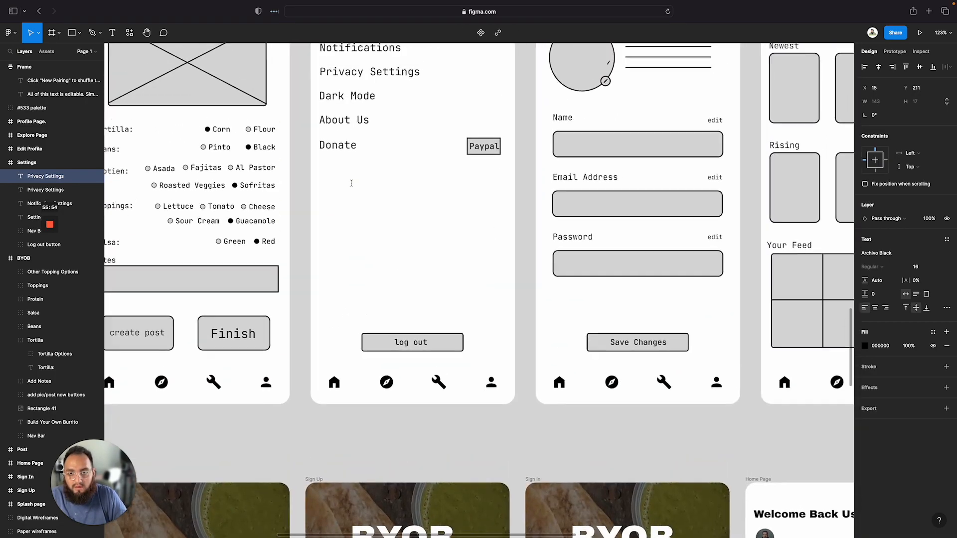
pyautogui.scroll(-8, 351, 184)
pyautogui.scroll(-10, 352, 184)
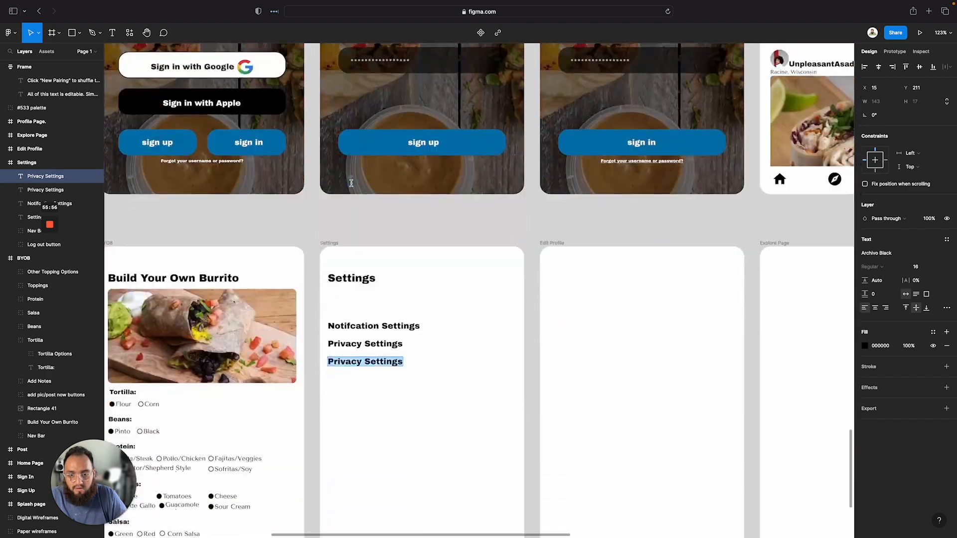
pyautogui.write('Dark')
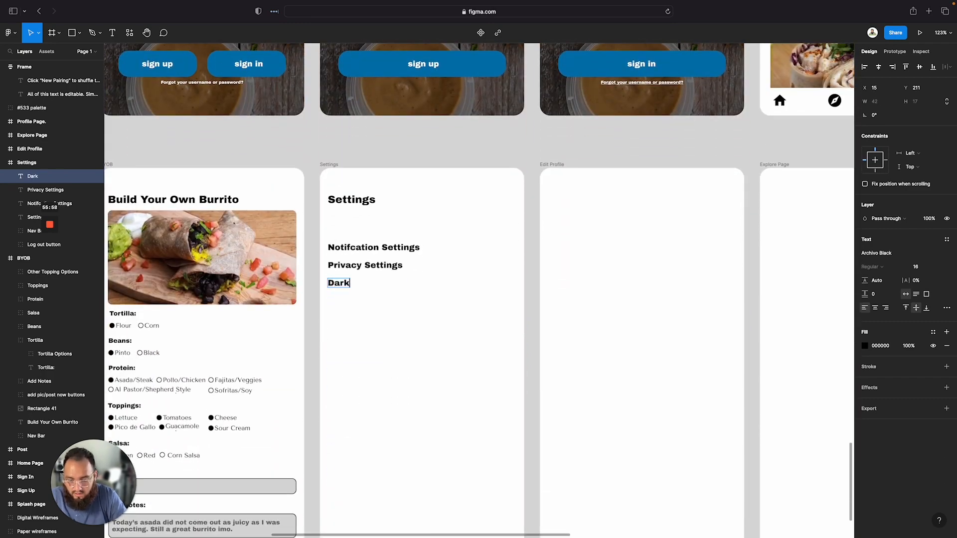
pyautogui.write(' Mode')
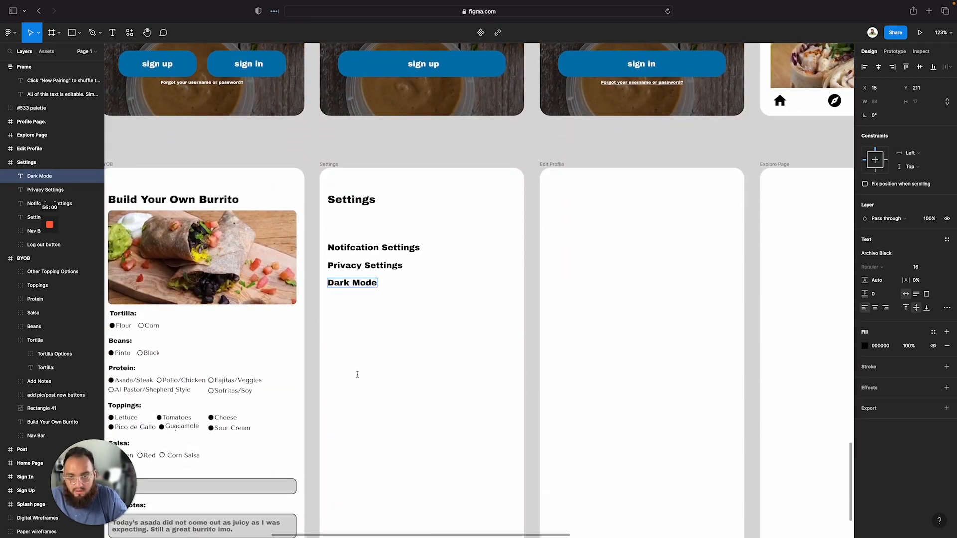
pyautogui.press('Escape')
# Duplicate the Dark Mode item below itself and rename the copy About Us
pyautogui.click(360, 330)
pyautogui.click(364, 282)
pyautogui.doubleClick(364, 282)
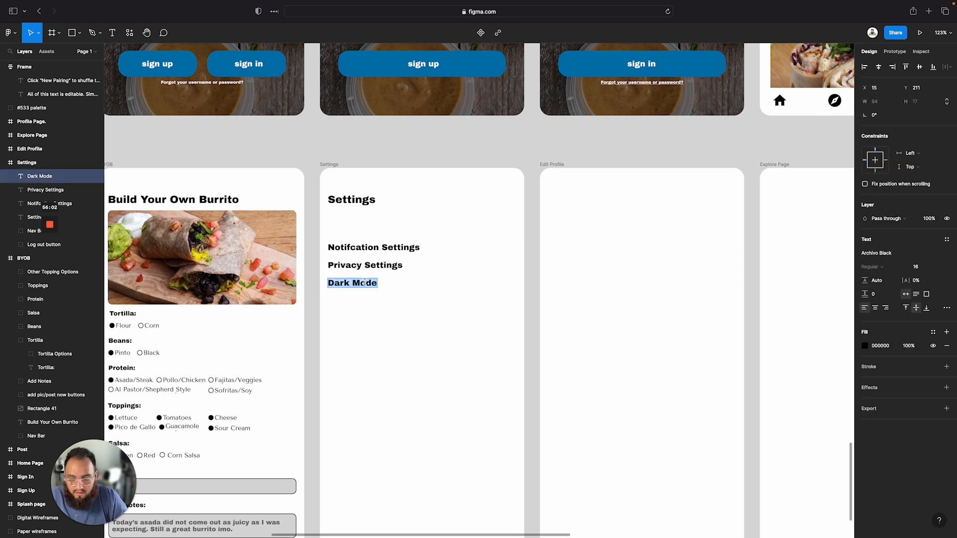
pyautogui.click(364, 283)
pyautogui.press('Escape')
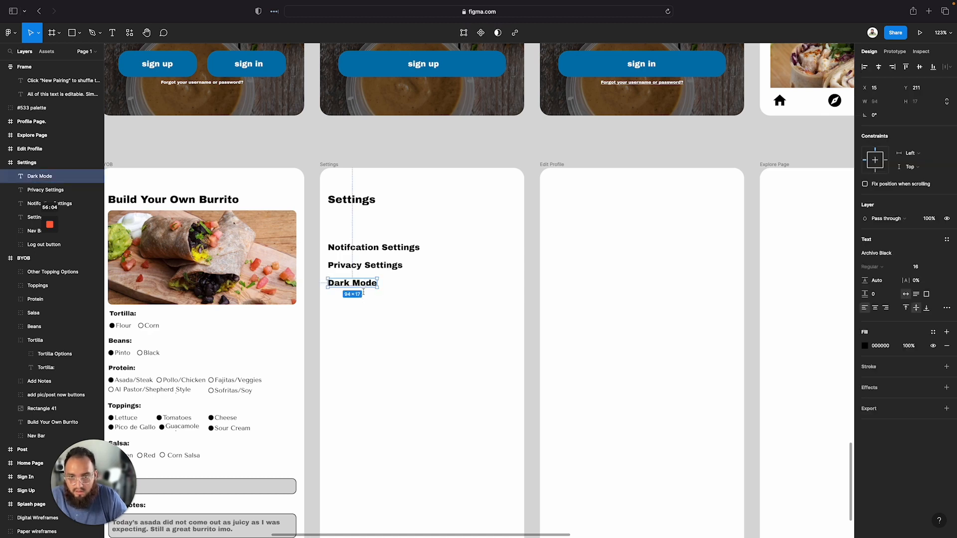
pyautogui.click(372, 314)
pyautogui.keyDown('alt'); pyautogui.moveTo(369, 283); pyautogui.dragTo(370, 301); pyautogui.keyUp('alt')
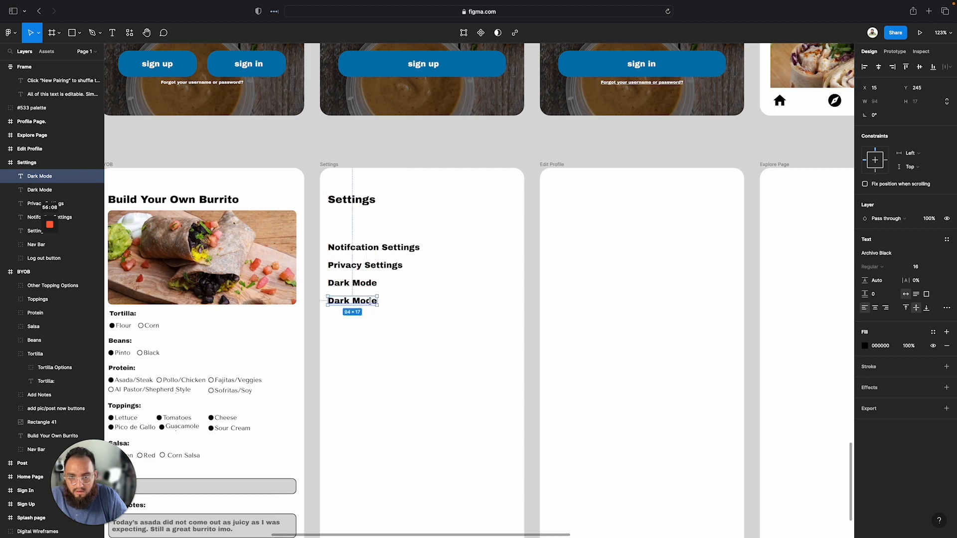
pyautogui.doubleClick(370, 301)
pyautogui.write('About Us')
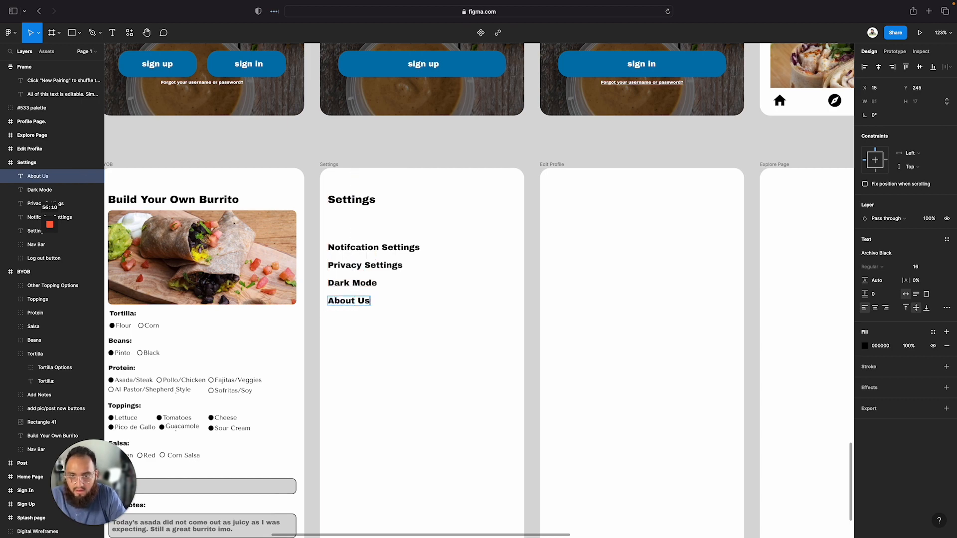
pyautogui.press('Escape')
pyautogui.press('Escape')
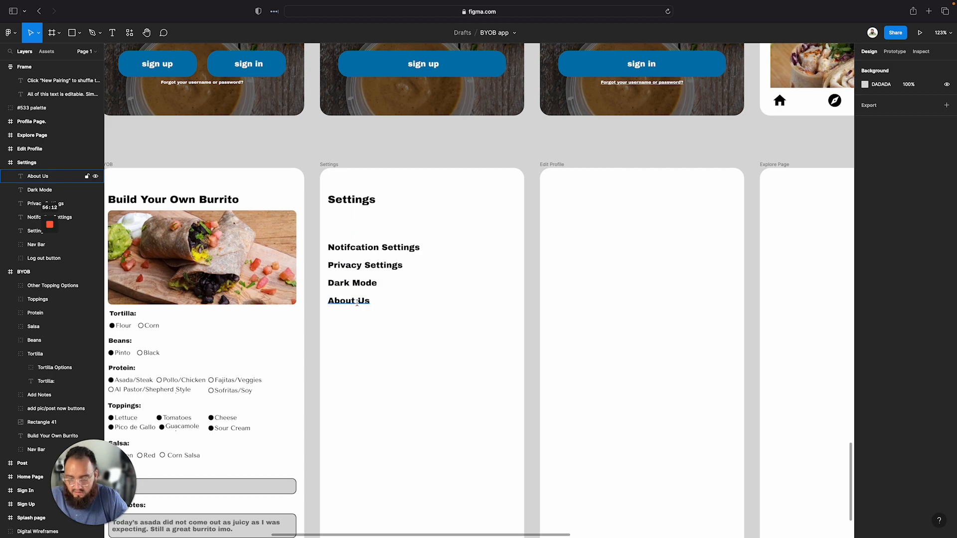
# Duplicate About Us below itself and change the copy's text to Like the app? Consider a Donation
pyautogui.click(357, 302)
pyautogui.keyDown('alt'); pyautogui.moveTo(356, 301); pyautogui.dragTo(356, 321); pyautogui.keyUp('alt')
pyautogui.doubleClick(357, 321)
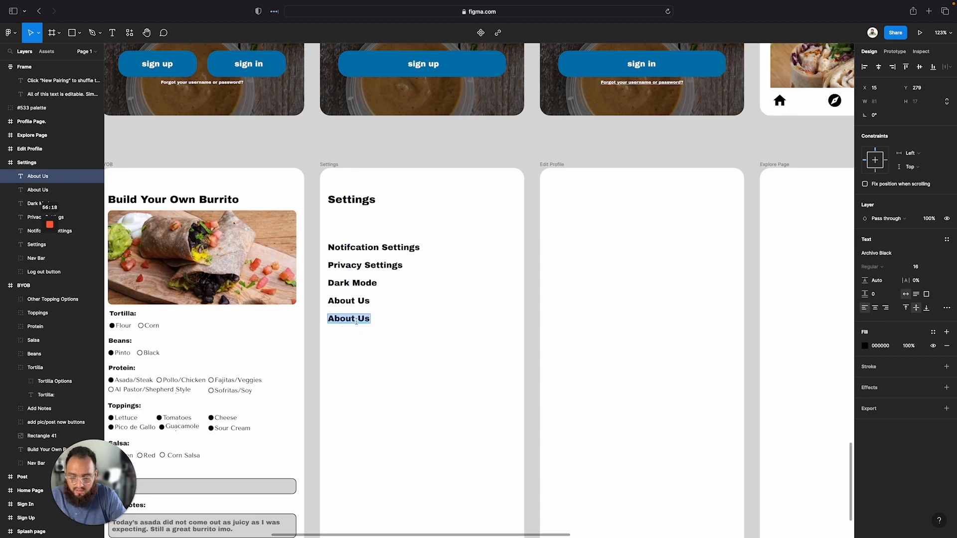
pyautogui.write('Like the ap')
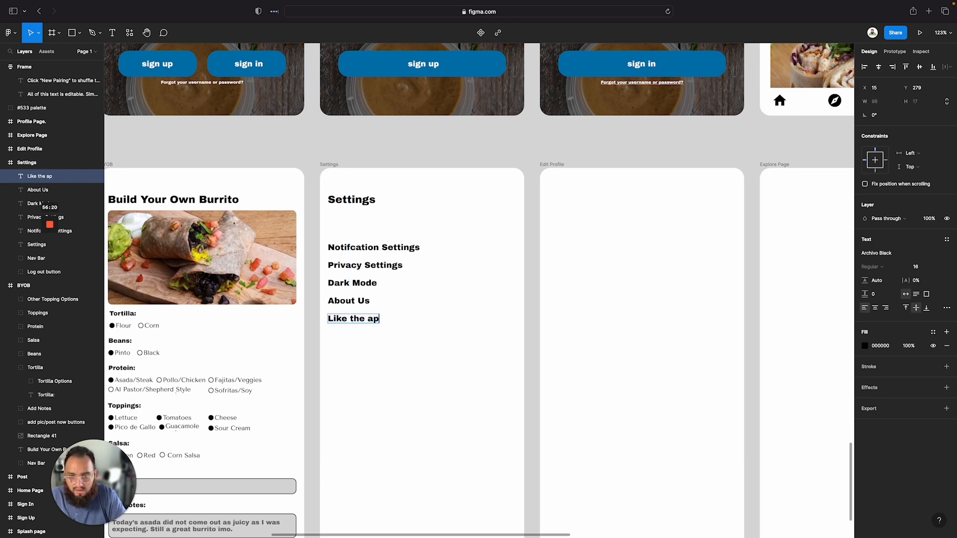
pyautogui.write('p? Cons')
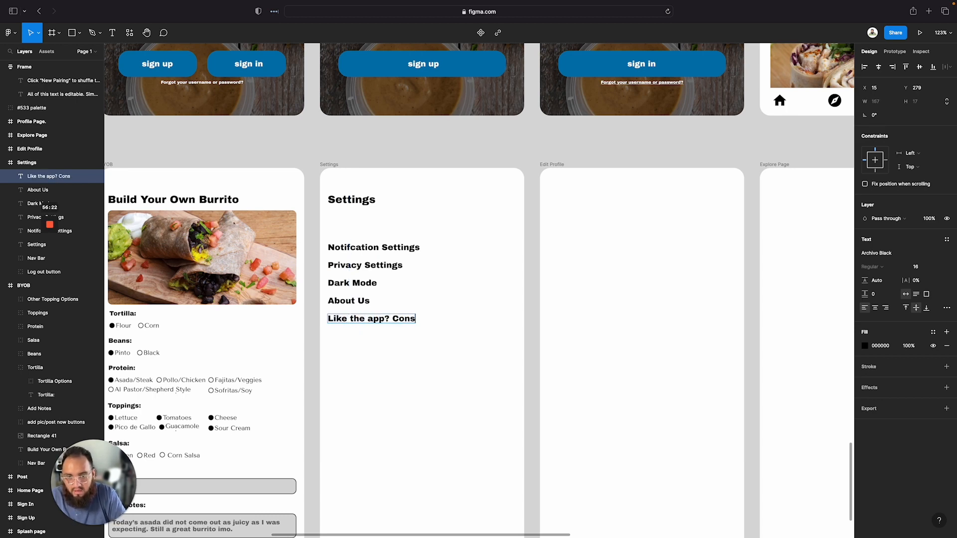
pyautogui.write('ider a ')
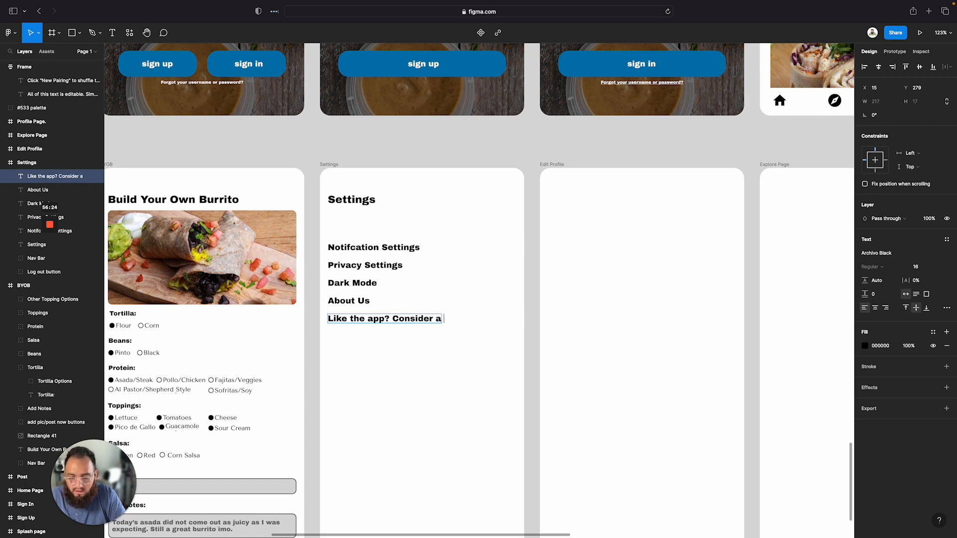
pyautogui.write('Donation.')
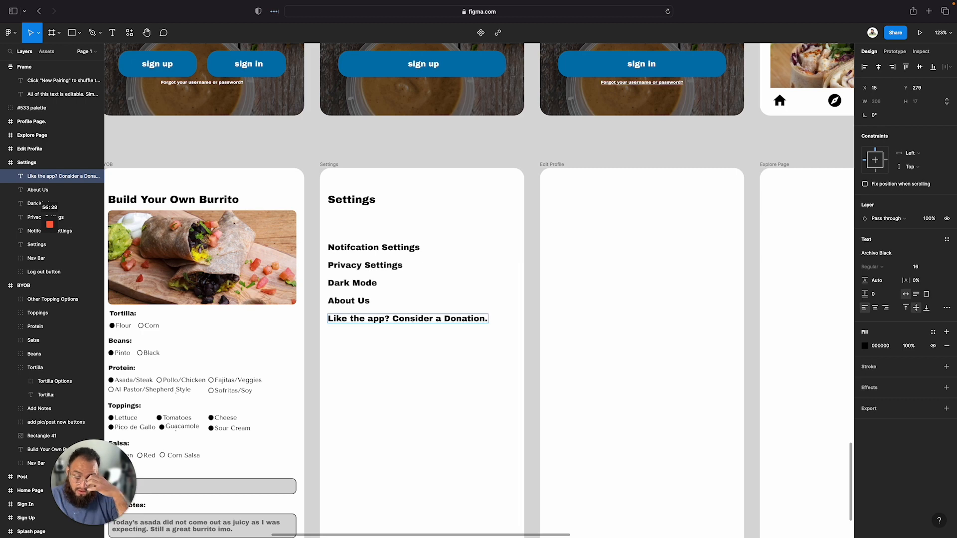
pyautogui.tripleClick(356, 319)
pyautogui.write('"')
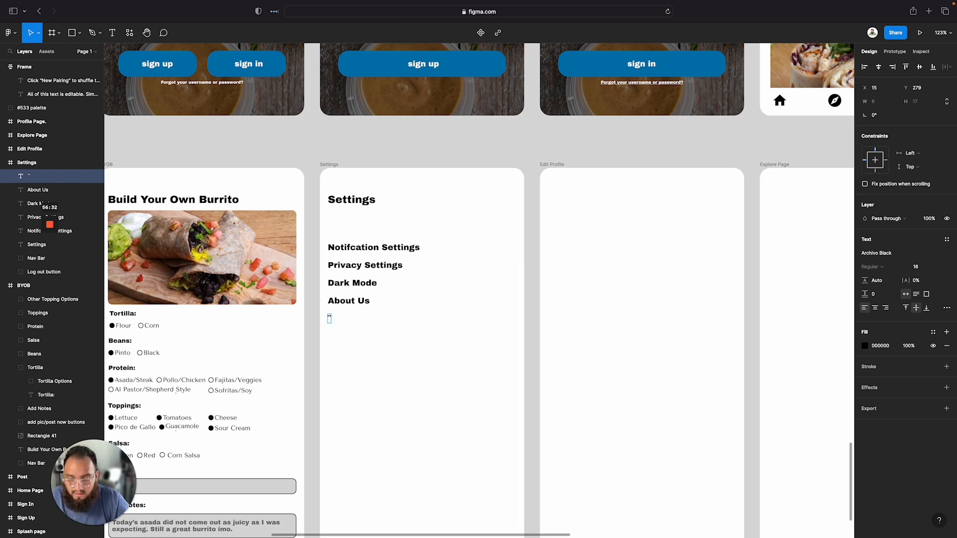
pyautogui.press('super+z')
pyautogui.press('super+z')
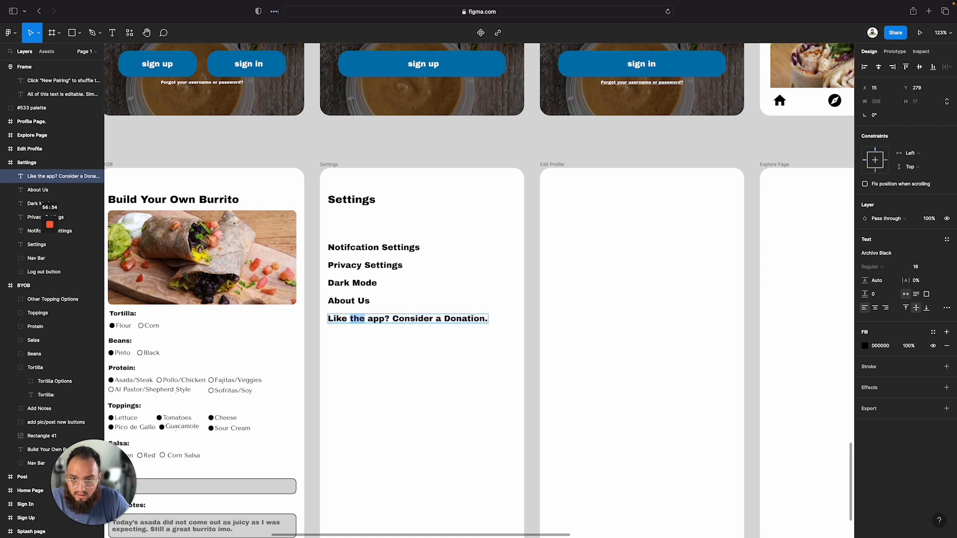
# Underline the text Like the app? Consider a Donation
pyautogui.tripleClick(417, 319)
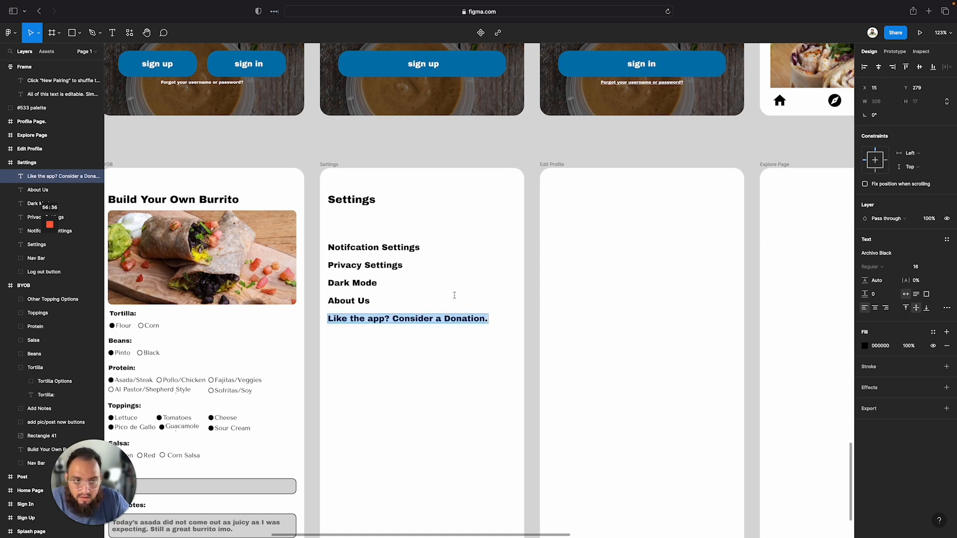
pyautogui.click(947, 309)
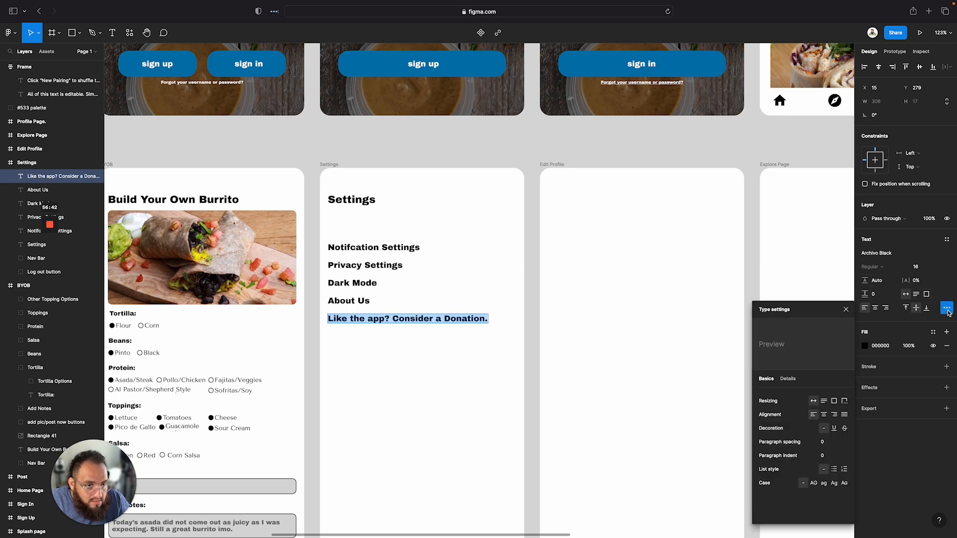
pyautogui.click(834, 428)
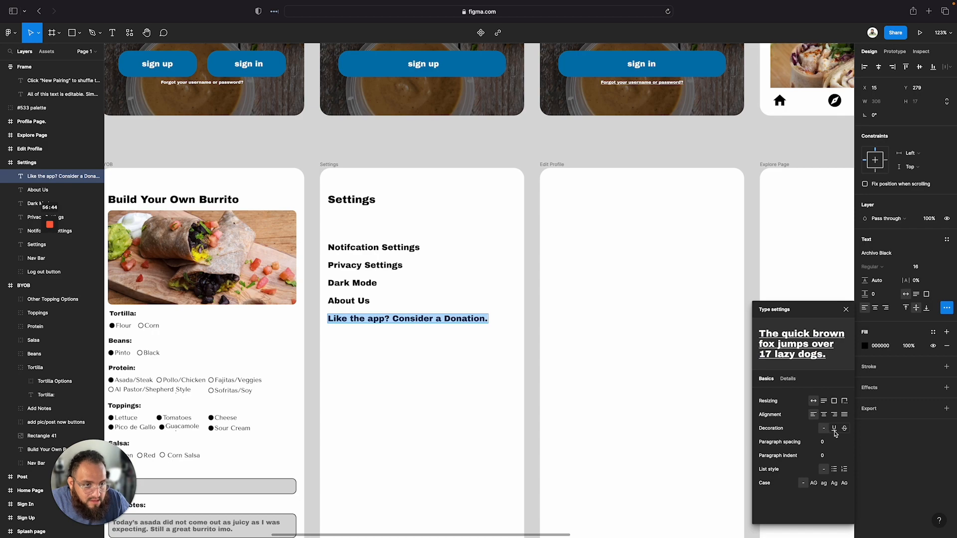
pyautogui.press('Escape')
pyautogui.click(398, 373)
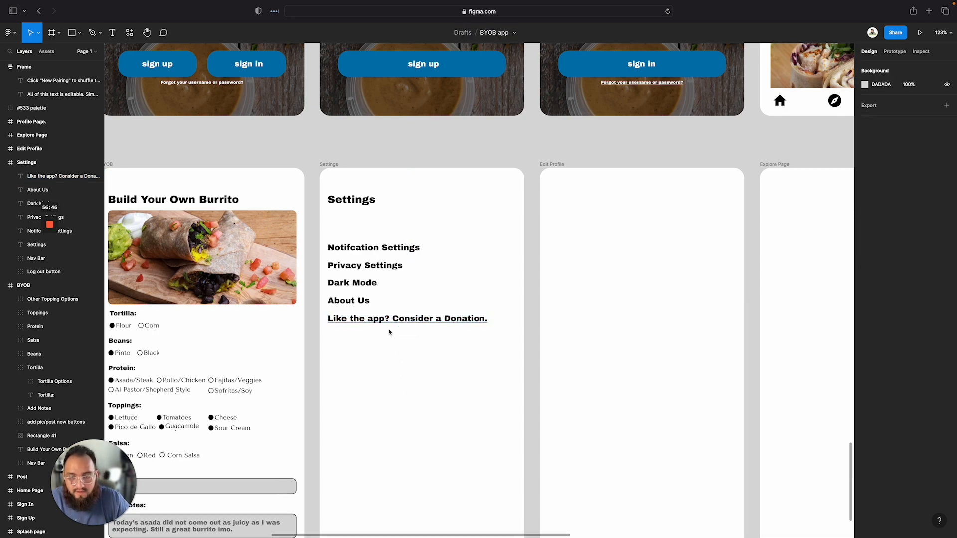
# Zoom and pan around the canvas to compare the Settings screen with its wireframe
pyautogui.scroll(5, 407, 276)
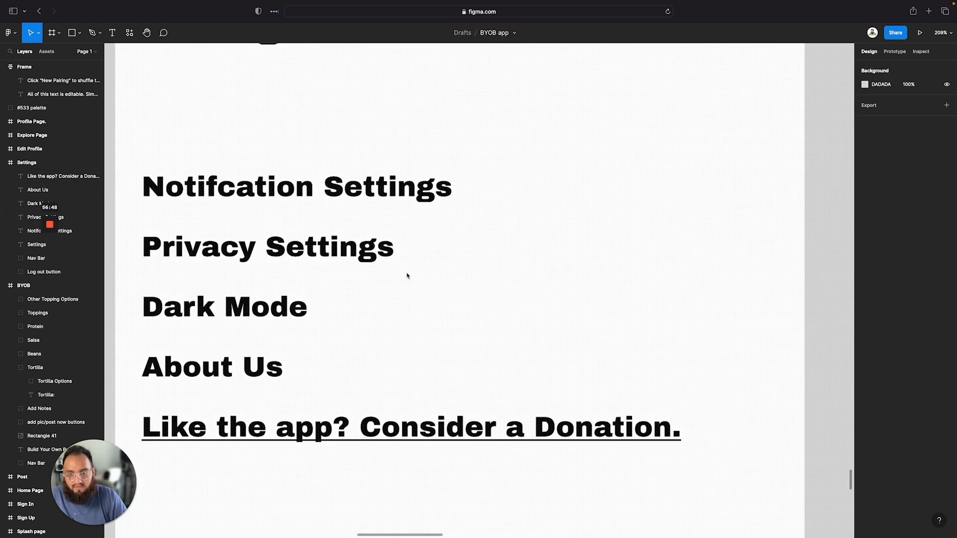
pyautogui.scroll(-8, 407, 276)
pyautogui.scroll(-5, 407, 275)
pyautogui.scroll(5, 407, 275)
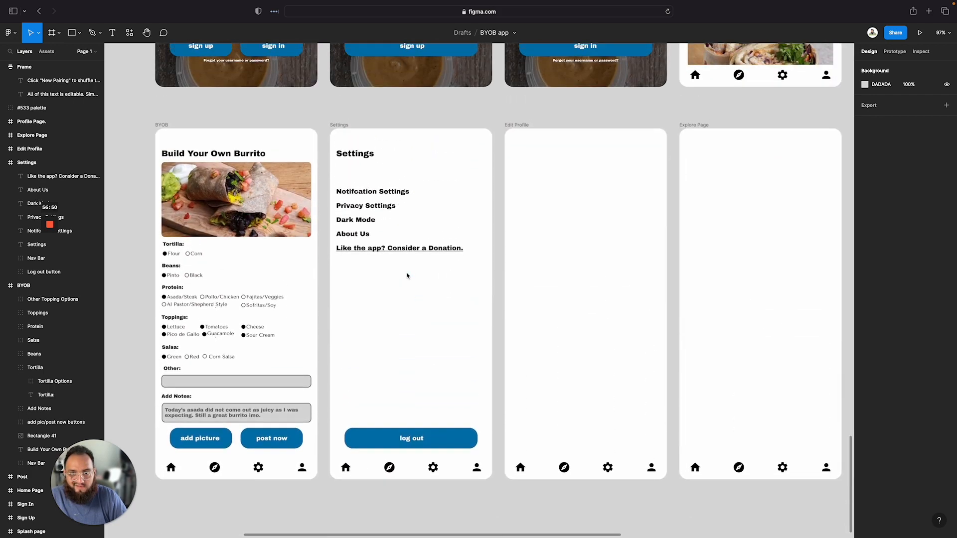
pyautogui.scroll(-4, 407, 276)
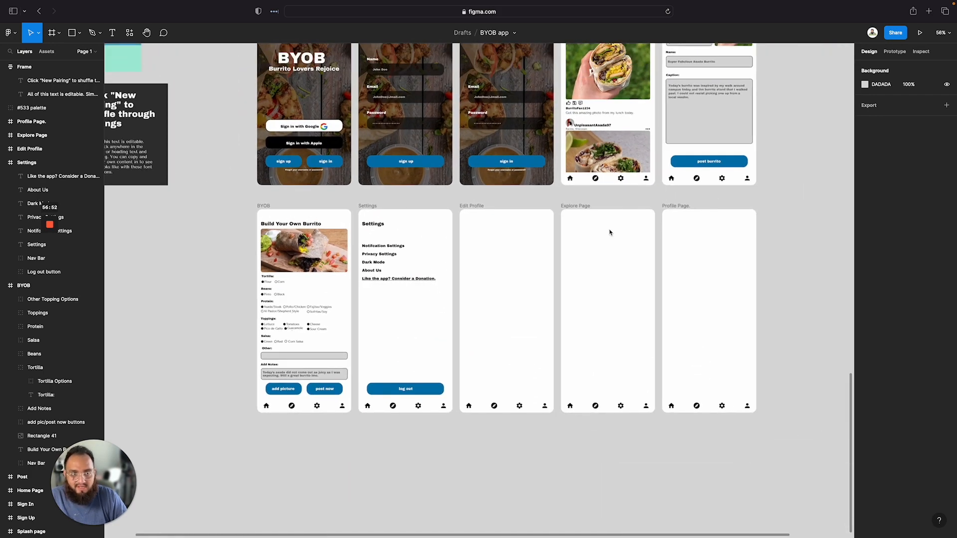
pyautogui.scroll(5, 610, 232)
pyautogui.scroll(-5, 610, 233)
pyautogui.hscroll(-1, 610, 232)
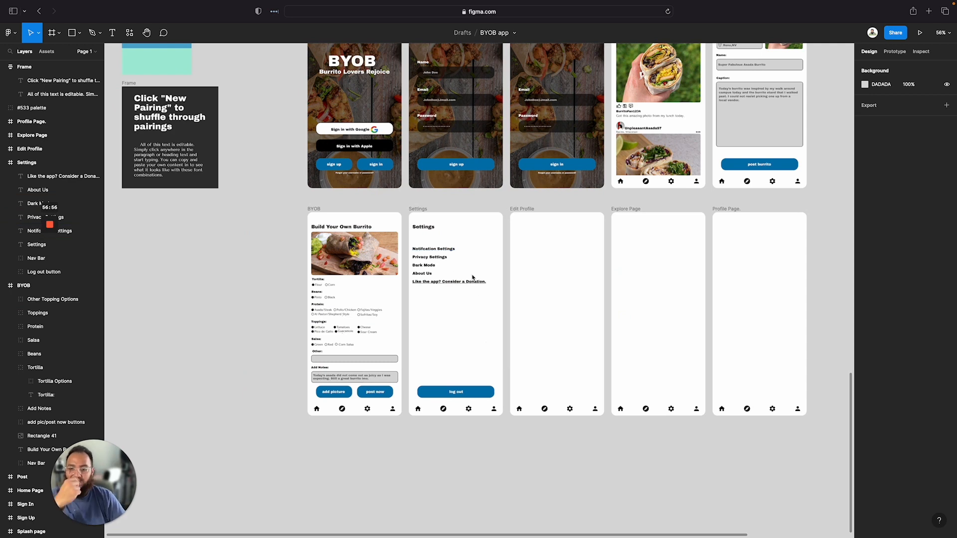
pyautogui.scroll(1, 498, 294)
pyautogui.hscroll(1, 498, 294)
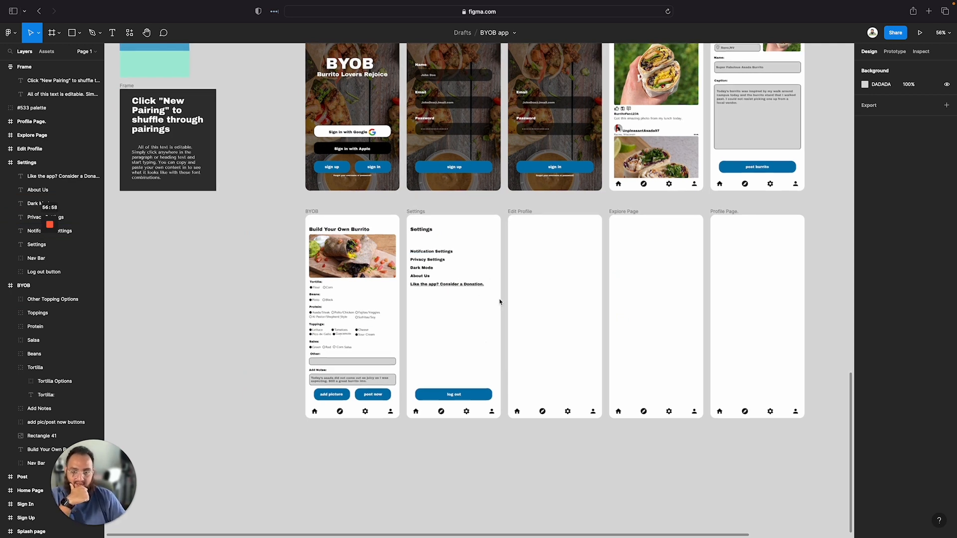
pyautogui.scroll(-5, 458, 306)
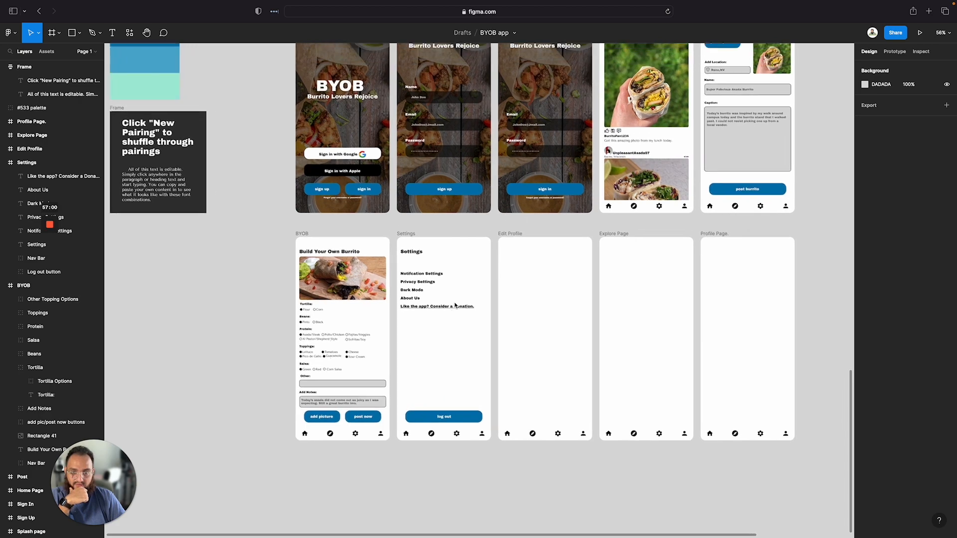
pyautogui.scroll(-2, 455, 305)
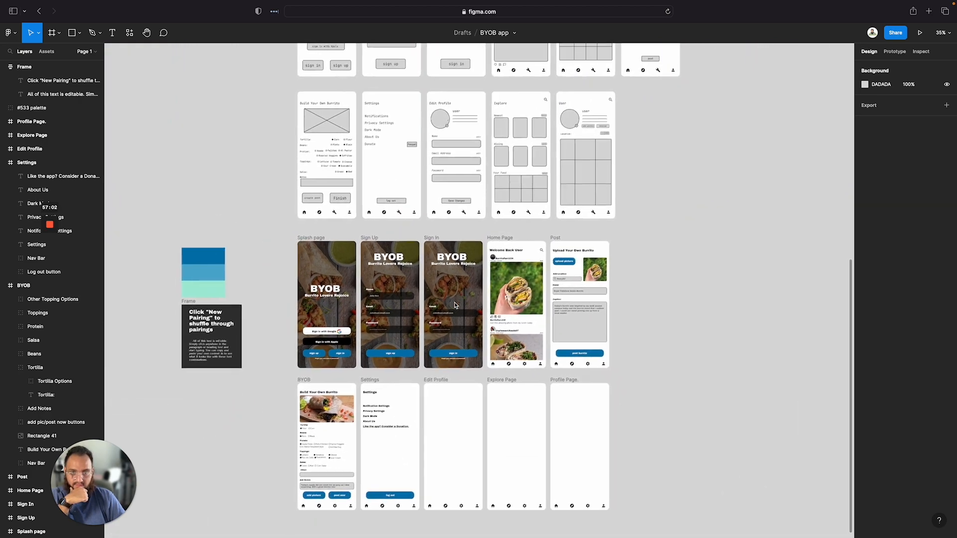
pyautogui.scroll(5, 408, 358)
pyautogui.scroll(5, 408, 359)
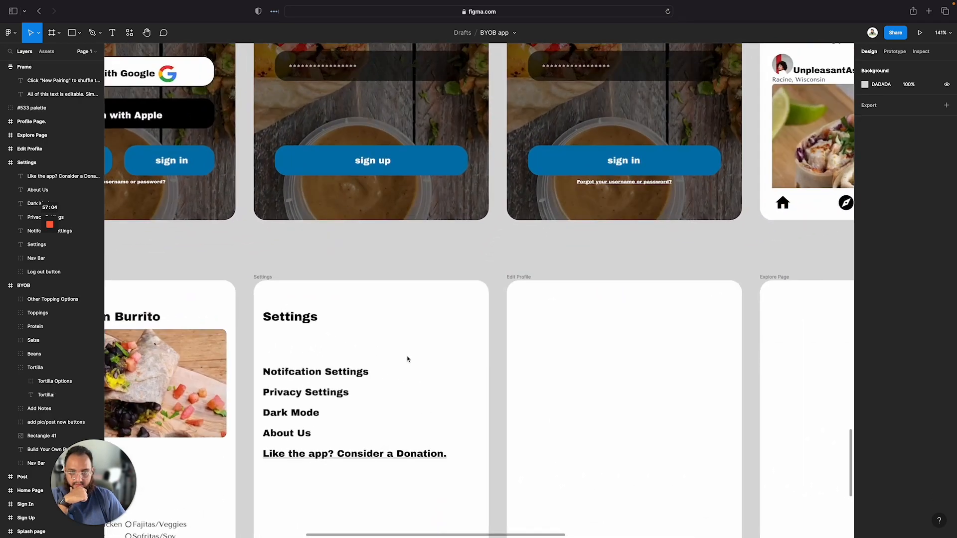
pyautogui.scroll(5, 319, 327)
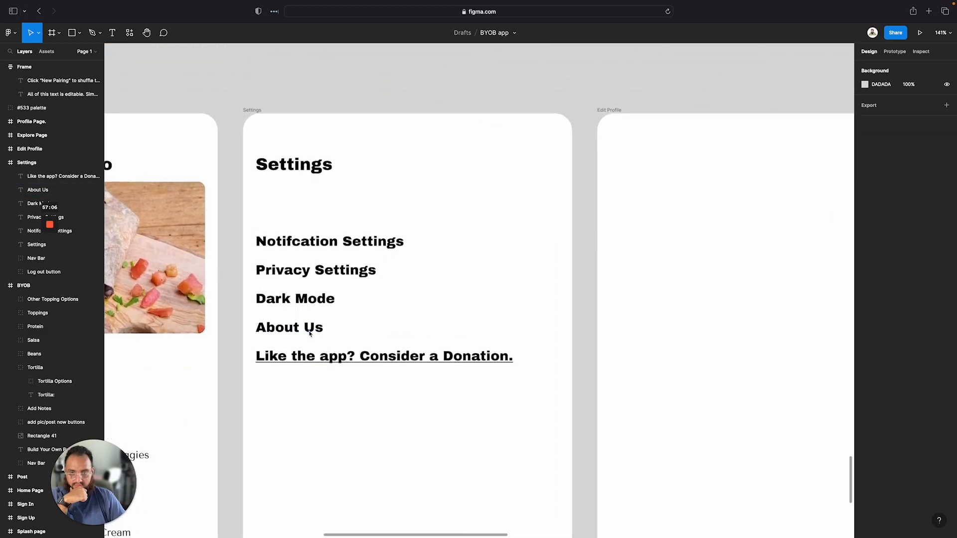
pyautogui.scroll(-10, 309, 333)
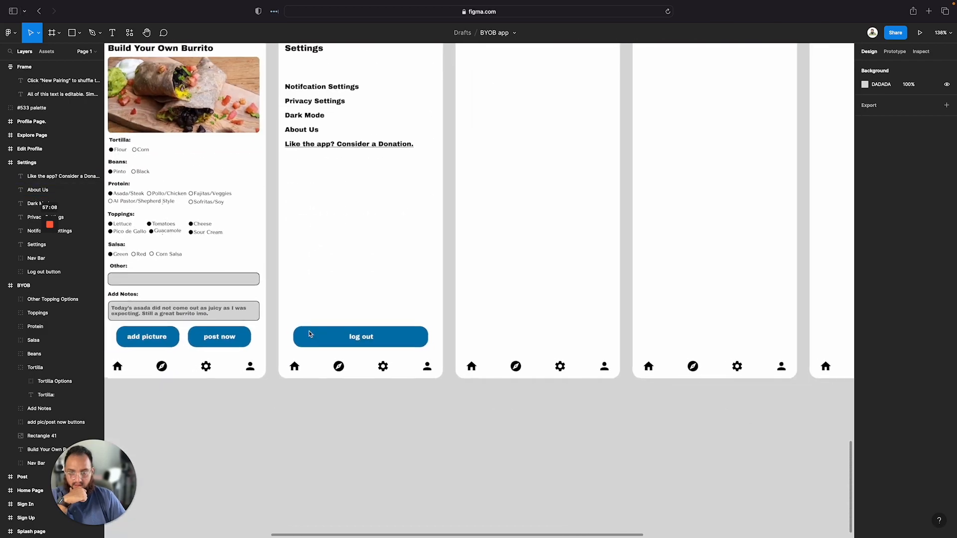
pyautogui.scroll(5, 309, 334)
pyautogui.scroll(-5, 309, 334)
pyautogui.scroll(2, 312, 339)
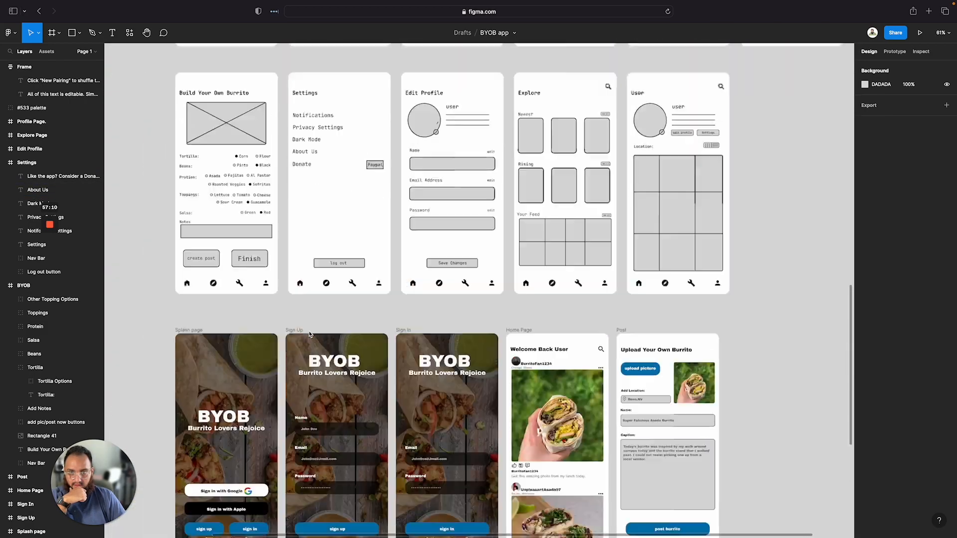
pyautogui.scroll(-3, 349, 349)
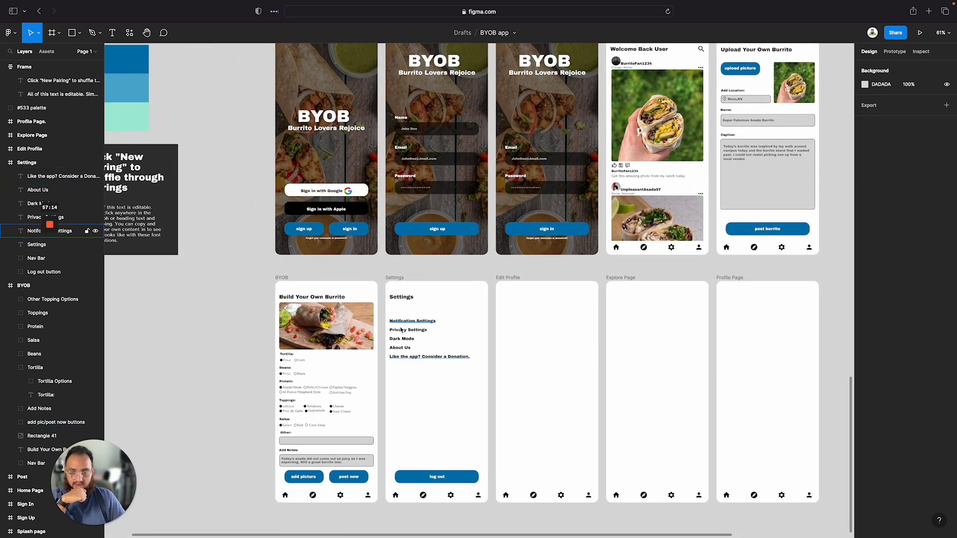
pyautogui.scroll(8, 432, 357)
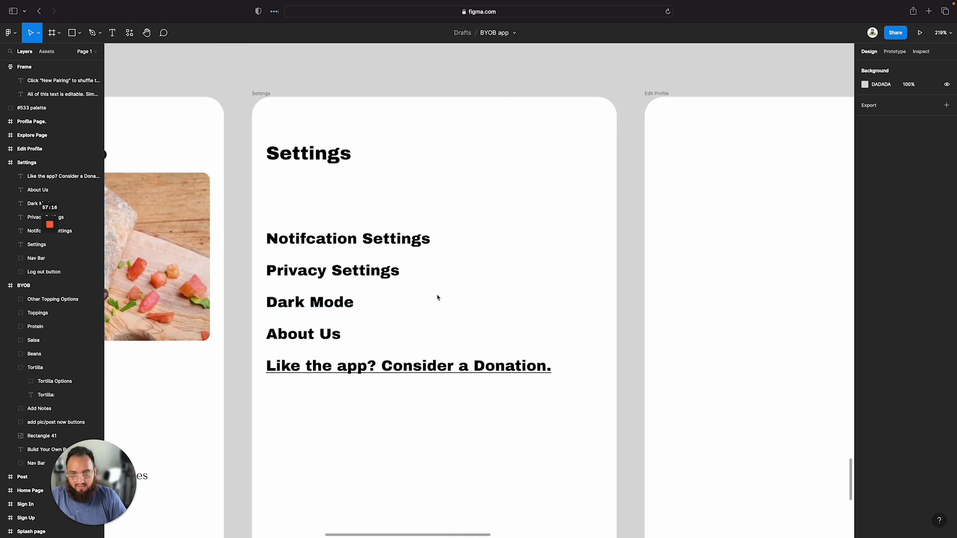
pyautogui.scroll(10, 438, 297)
pyautogui.hscroll(-5, 268, 317)
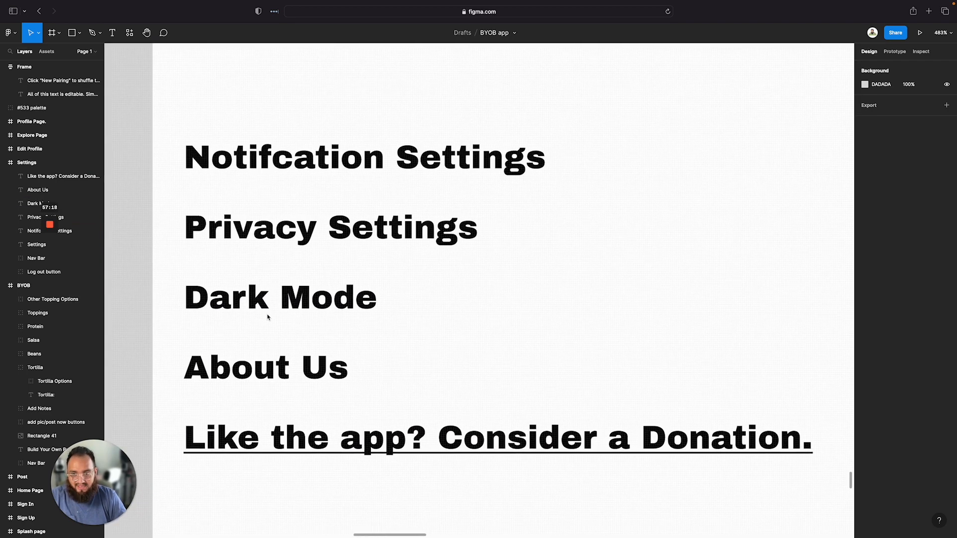
# Draw a rectangle beside Dark Mode and set its size to 25 by 10
pyautogui.press('r')
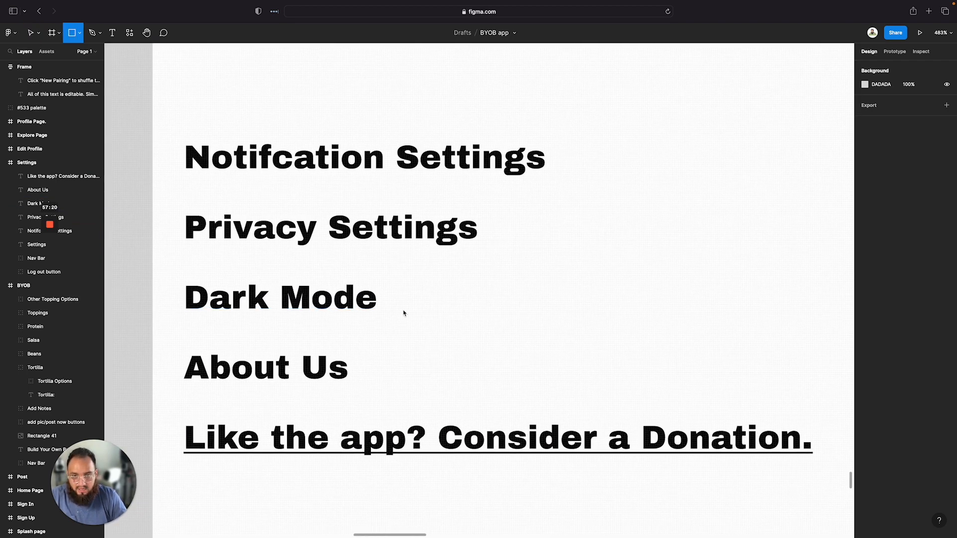
pyautogui.moveTo(396, 286); pyautogui.dragTo(491, 313)
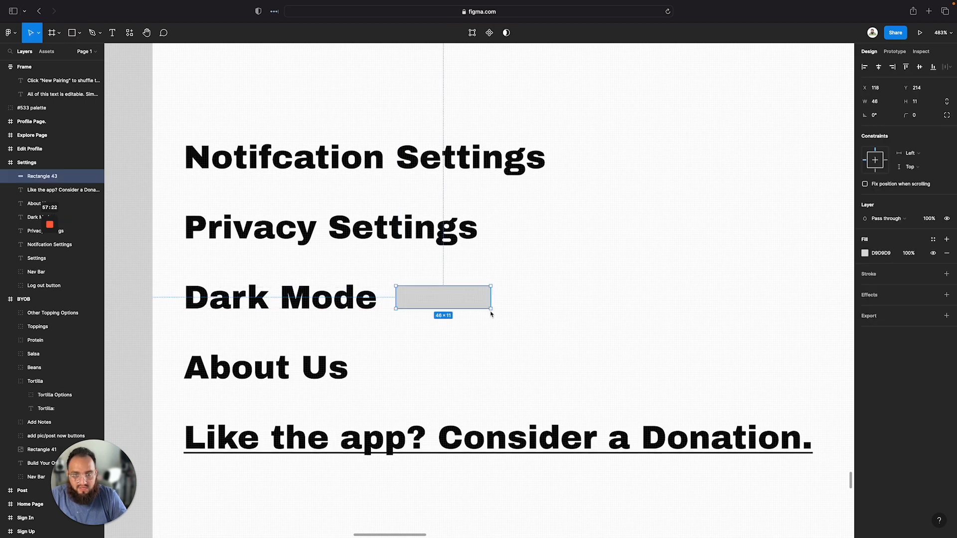
pyautogui.moveTo(460, 308); pyautogui.dragTo(456, 314)
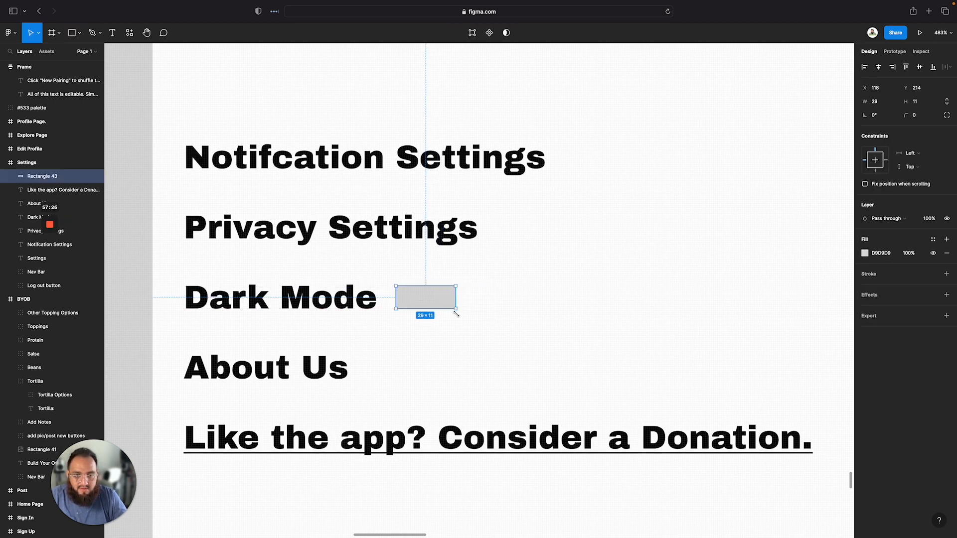
pyautogui.click(893, 105)
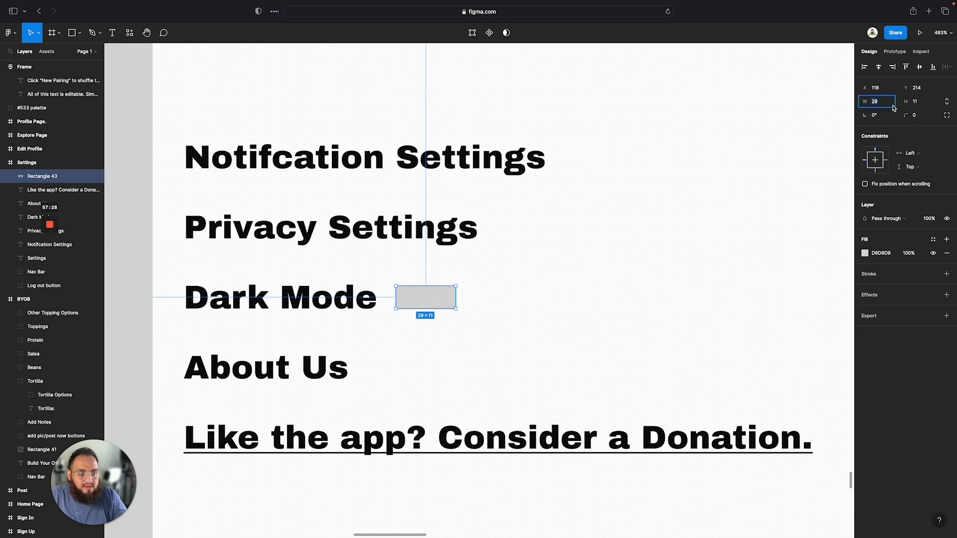
pyautogui.write('5')
pyautogui.press('Tab')
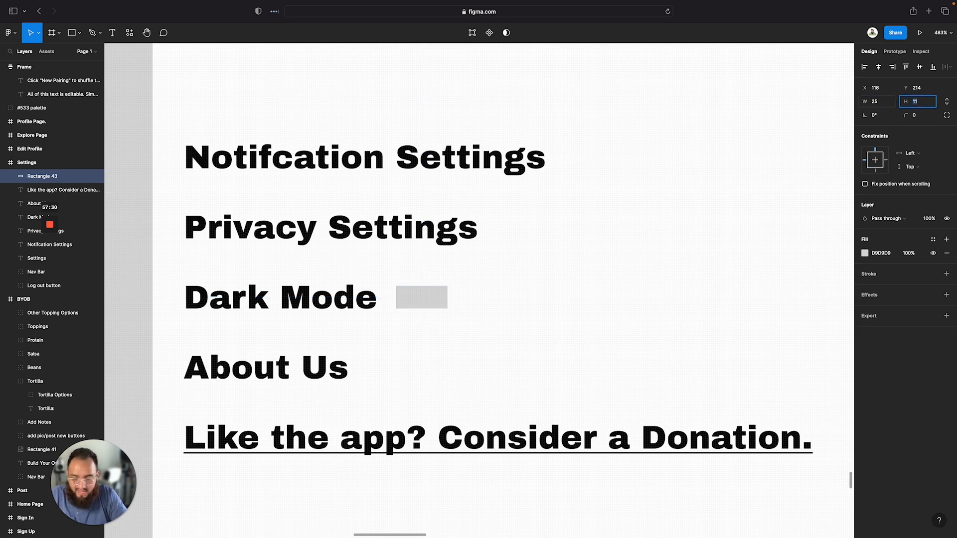
pyautogui.write('10')
pyautogui.press('Return')
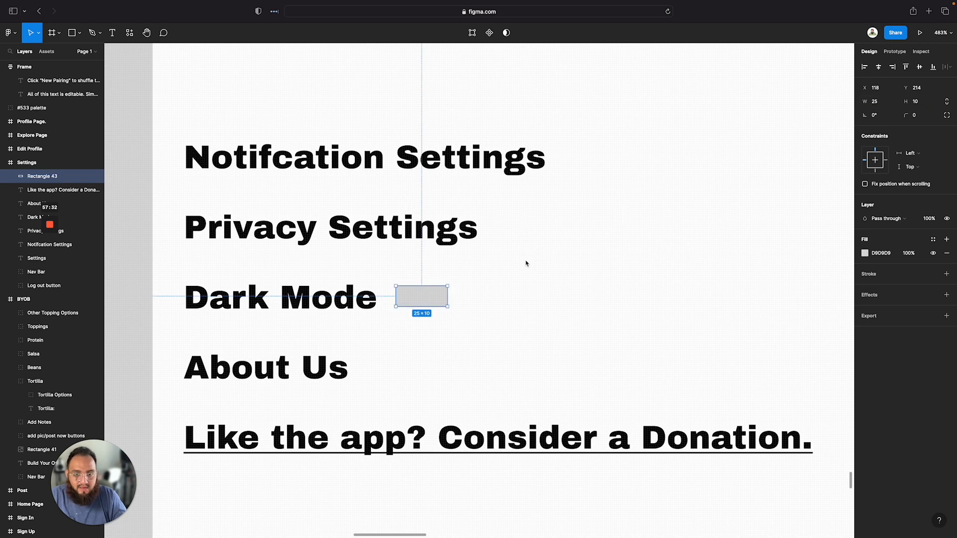
# Round the rectangle's corners to 10 and add a stroke to it
pyautogui.click(924, 119)
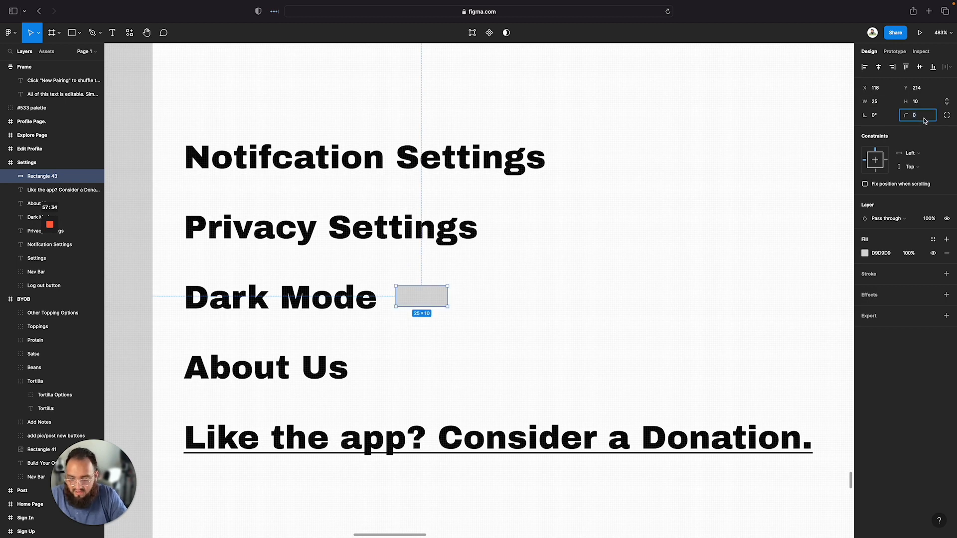
pyautogui.write('5')
pyautogui.press('Return')
pyautogui.click(445, 330)
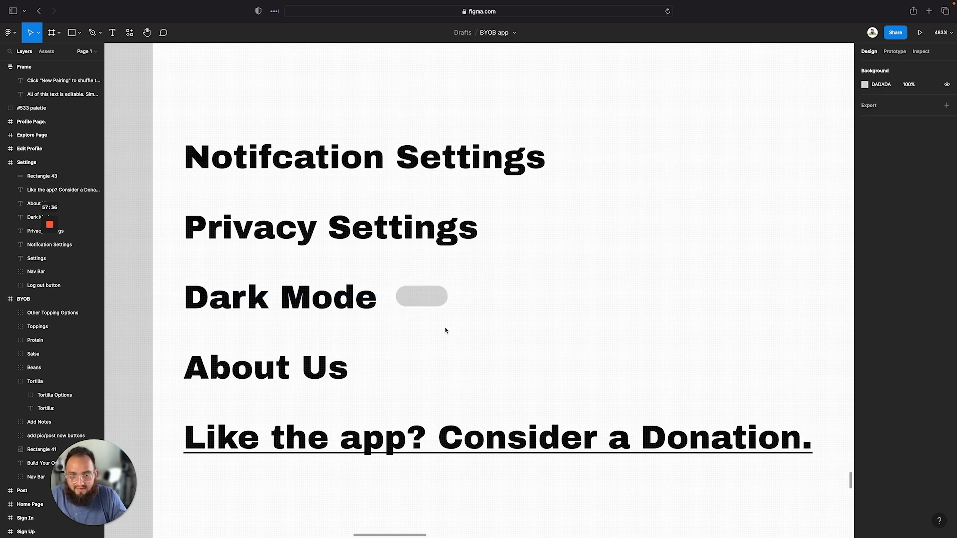
pyautogui.click(434, 297)
pyautogui.click(869, 274)
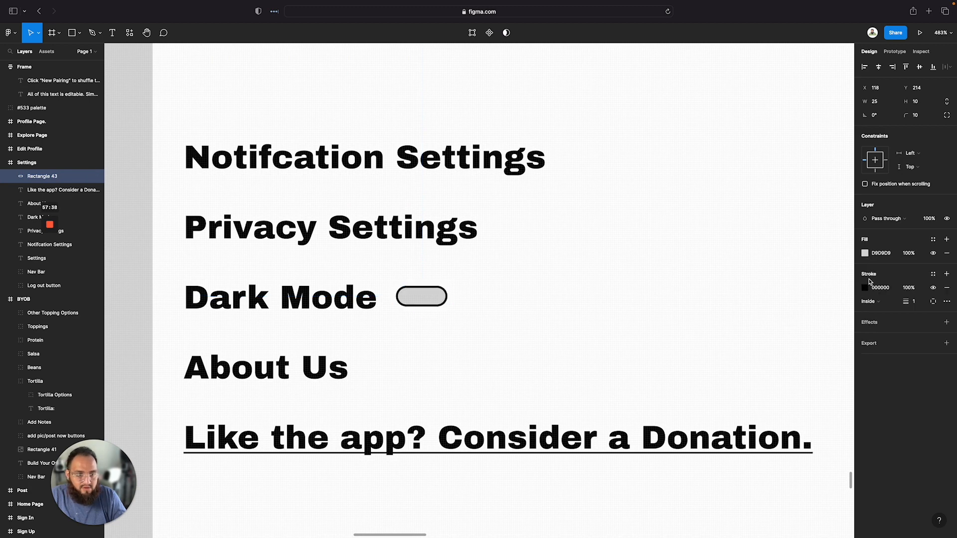
# Draw a circle over the toggle's right end and set its size to 10 by 10
pyautogui.hscroll(-1, 314, 388)
pyautogui.scroll(5, 427, 337)
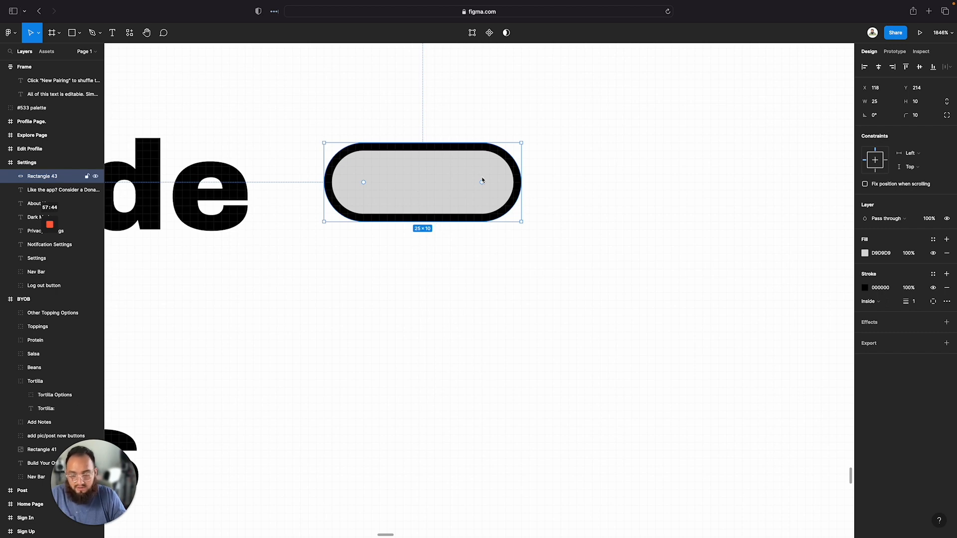
pyautogui.press('o')
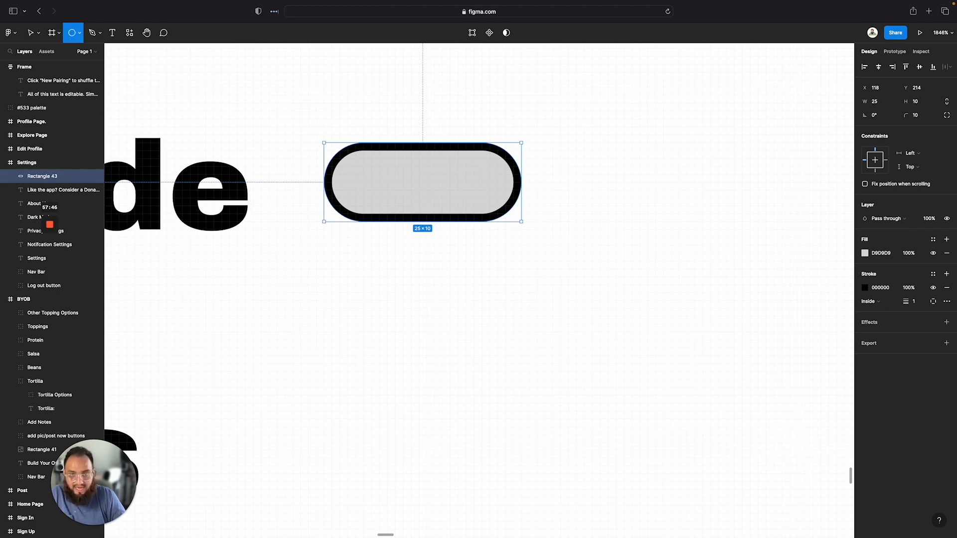
pyautogui.moveTo(466, 150)
pyautogui.mouseDown()
pyautogui.moveTo(500, 205)
pyautogui.moveTo(529, 216)
pyautogui.mouseUp()
pyautogui.click(883, 99)
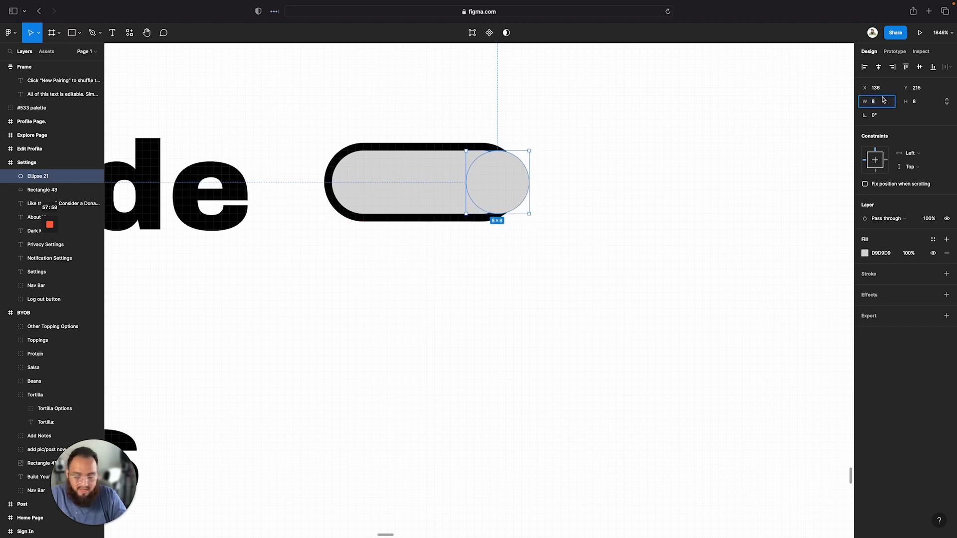
pyautogui.write('10')
pyautogui.press('Return')
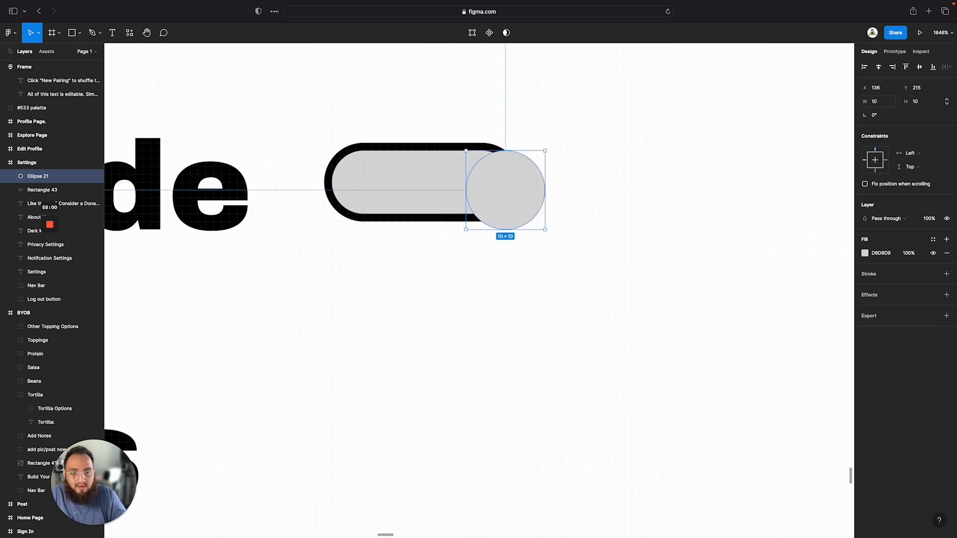
# Move the circle into the toggle's right end, add a stroke, and fill it green 34A853
pyautogui.moveTo(499, 185); pyautogui.dragTo(476, 175)
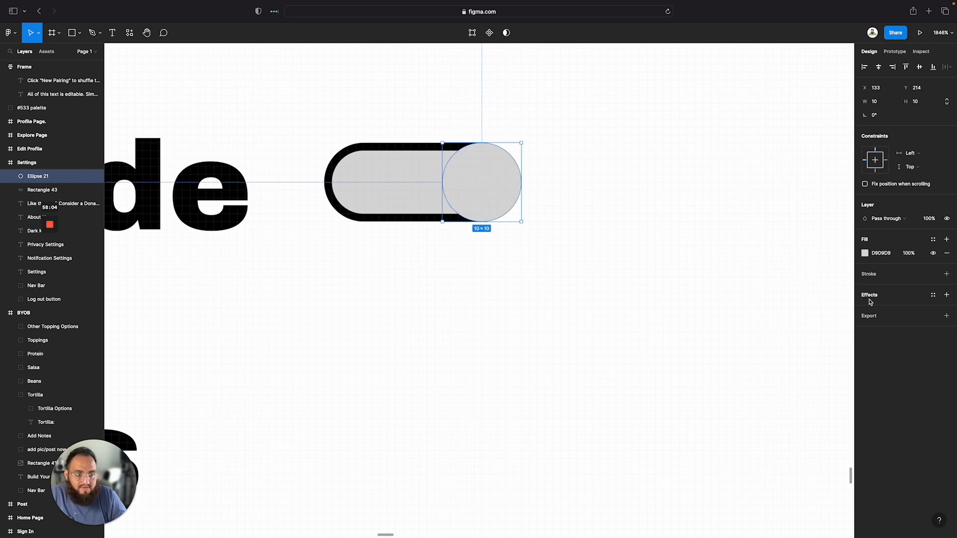
pyautogui.click(869, 274)
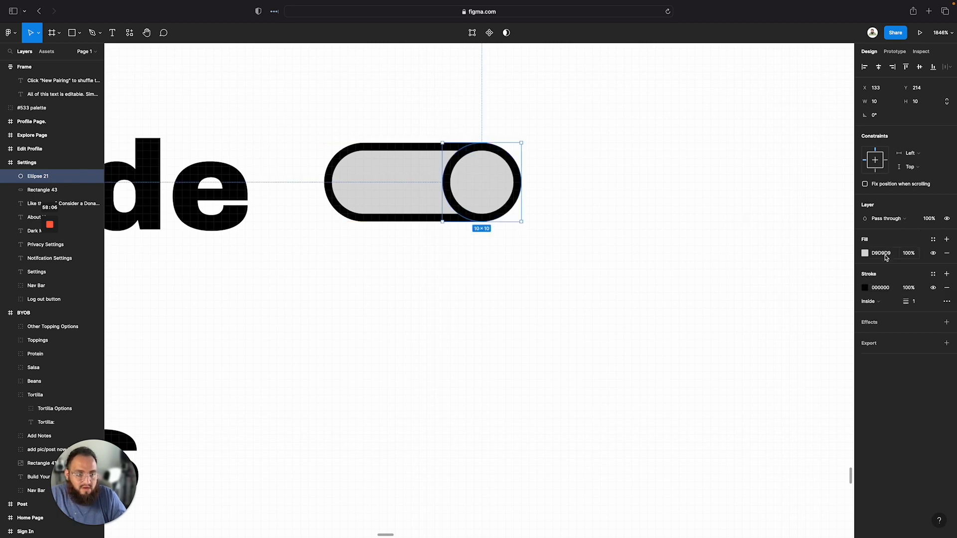
pyautogui.click(865, 254)
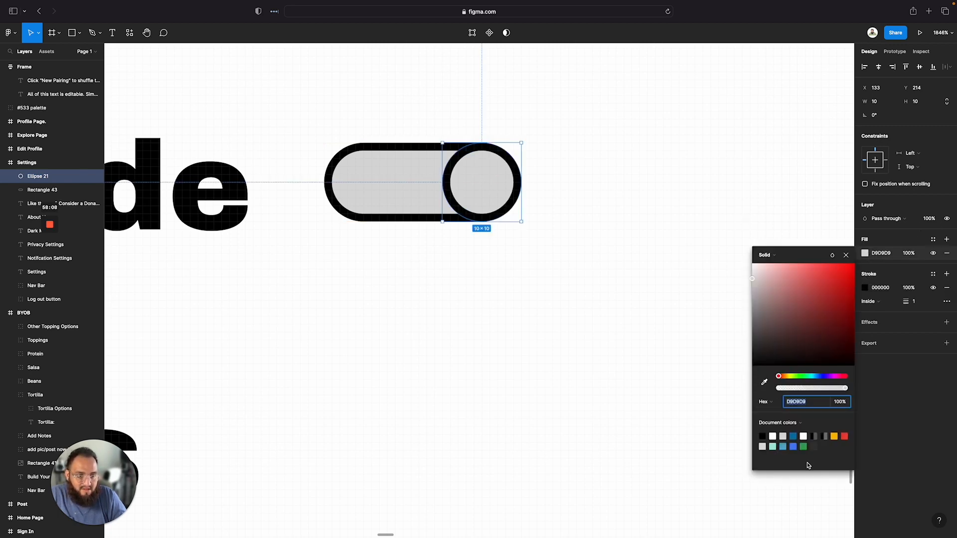
pyautogui.click(804, 447)
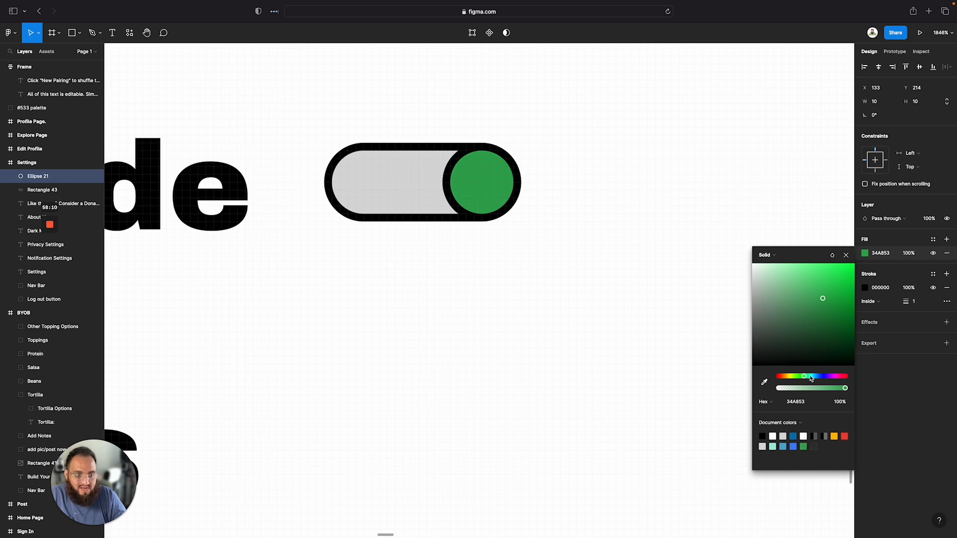
# Change the toggle circle's fill to a brighter green 2EE75F at 92% opacity
pyautogui.click(831, 392)
pyautogui.moveTo(842, 306); pyautogui.dragTo(836, 279)
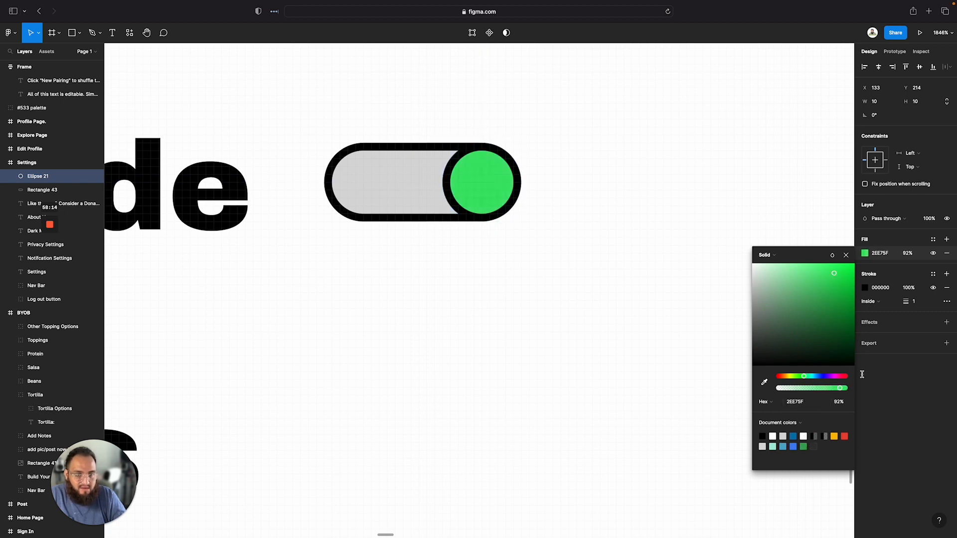
pyautogui.click(589, 300)
# Select the toggle's rectangle and circle together and group them
pyautogui.scroll(-5, 589, 301)
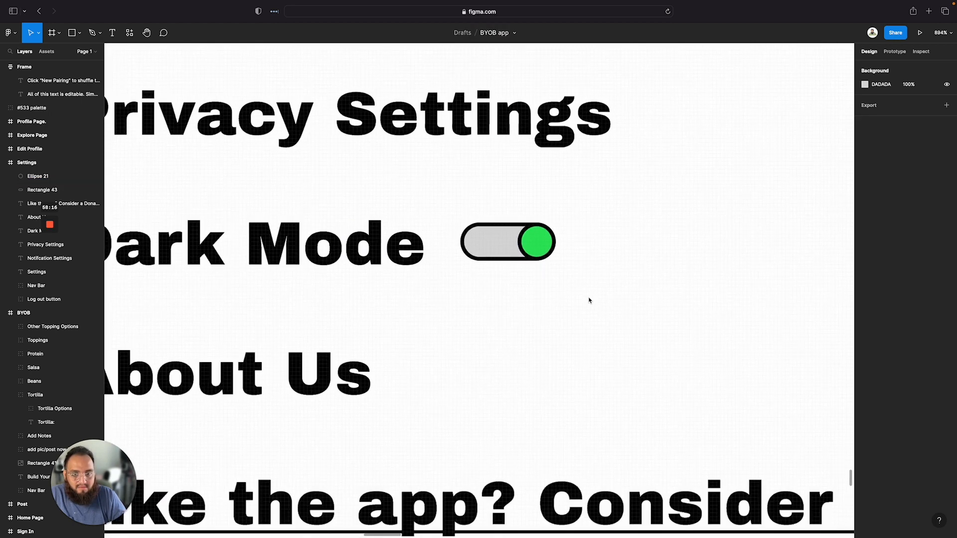
pyautogui.scroll(-5, 573, 321)
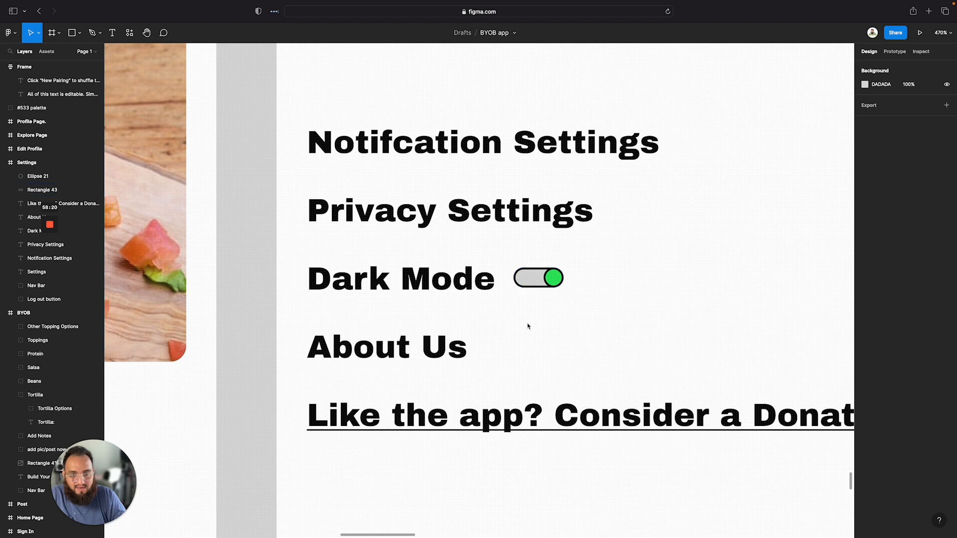
pyautogui.scroll(-2, 535, 282)
pyautogui.click(531, 294)
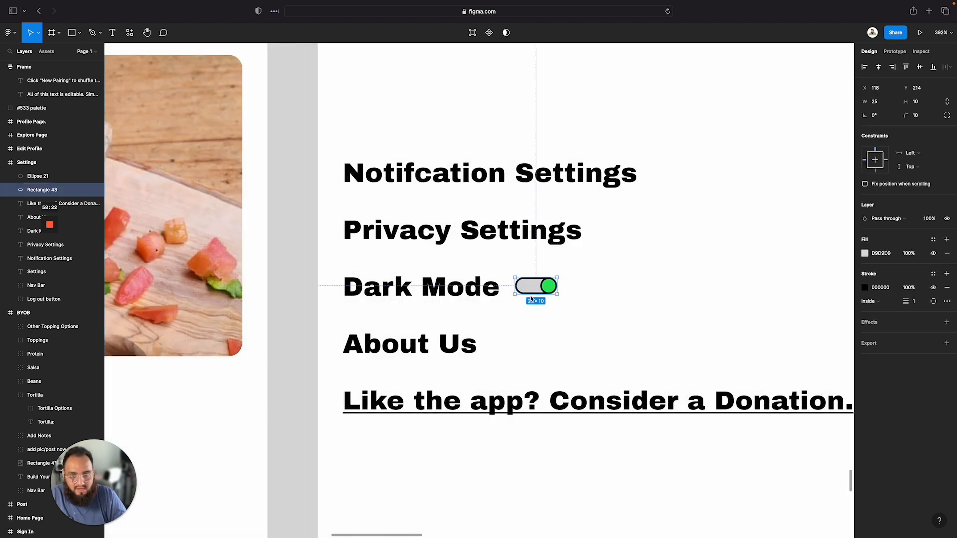
pyautogui.moveTo(531, 293); pyautogui.dragTo(523, 278)
pyautogui.press('Escape')
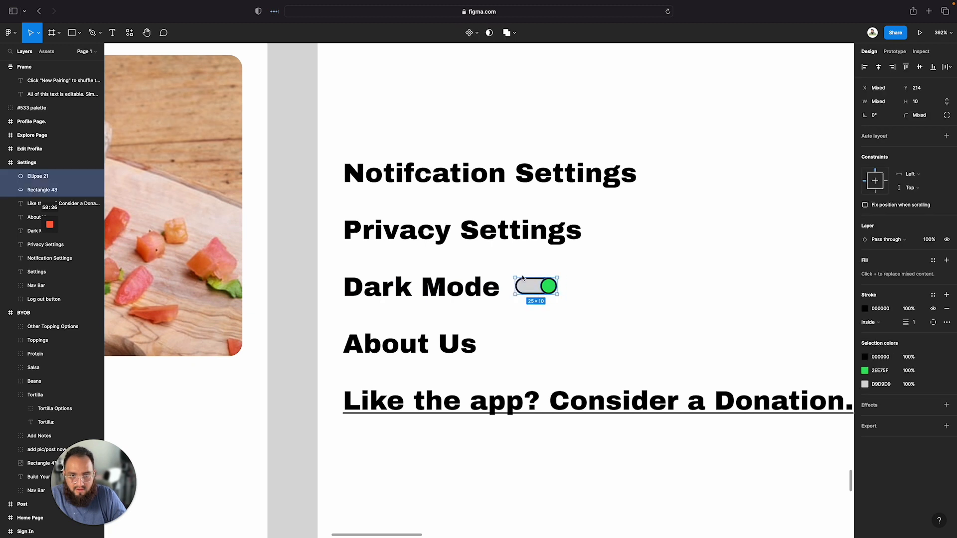
pyautogui.rightClick(523, 284)
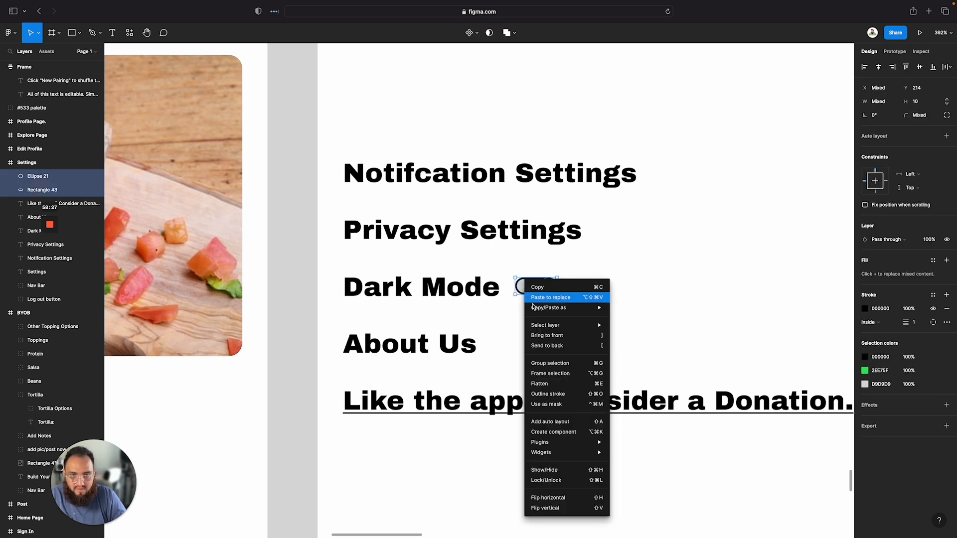
pyautogui.click(539, 364)
# Rename the new group "Dark Mode Toggle Switch"
pyautogui.doubleClick(50, 178)
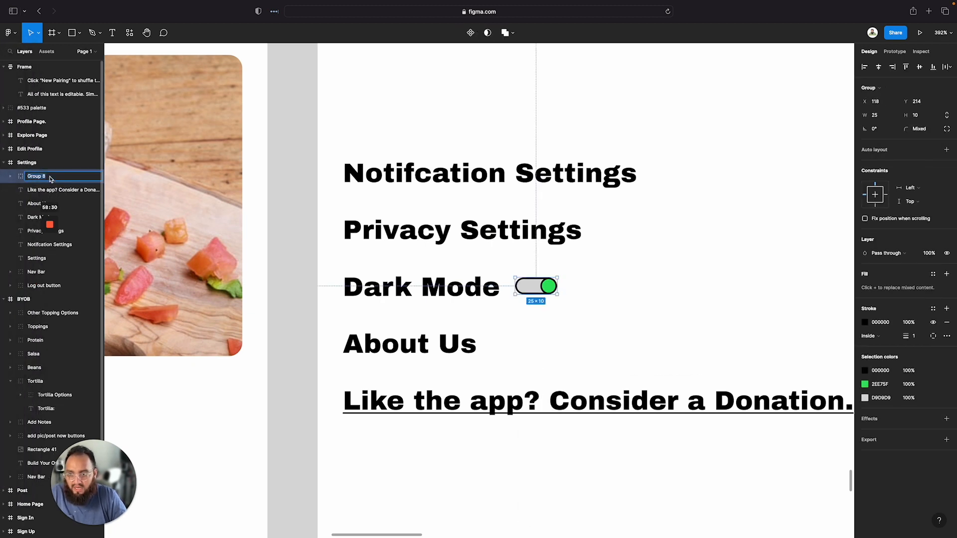
pyautogui.write('Dark Mode')
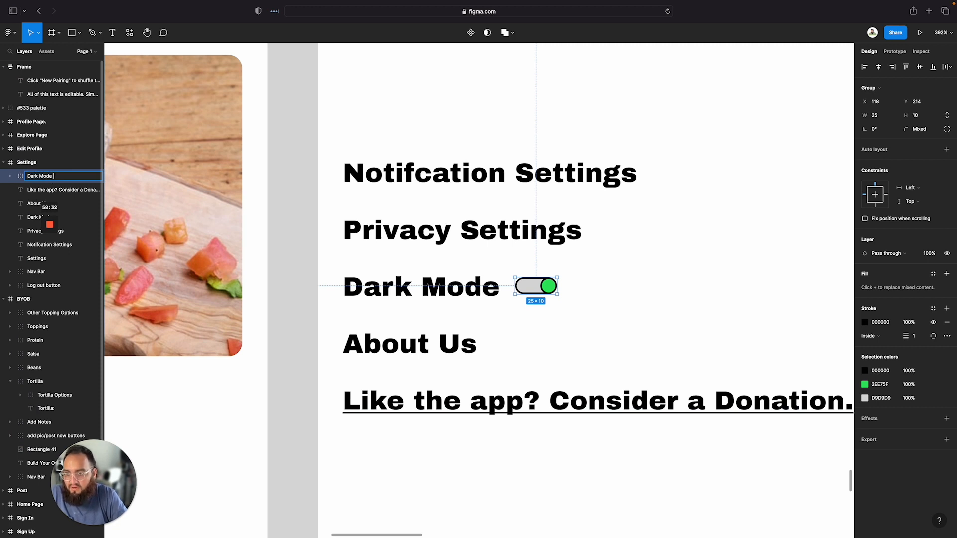
pyautogui.write(' Toggle S')
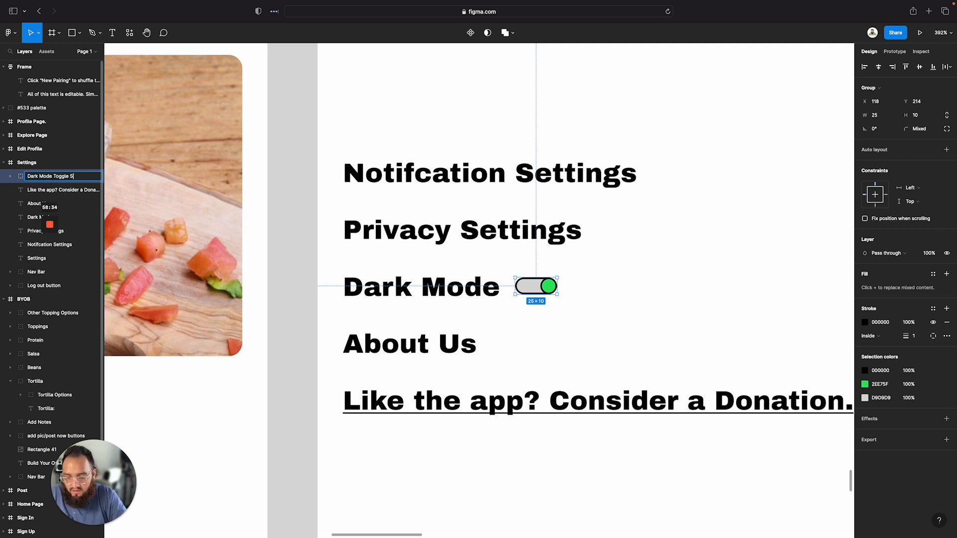
pyautogui.write('witch')
pyautogui.press('Return')
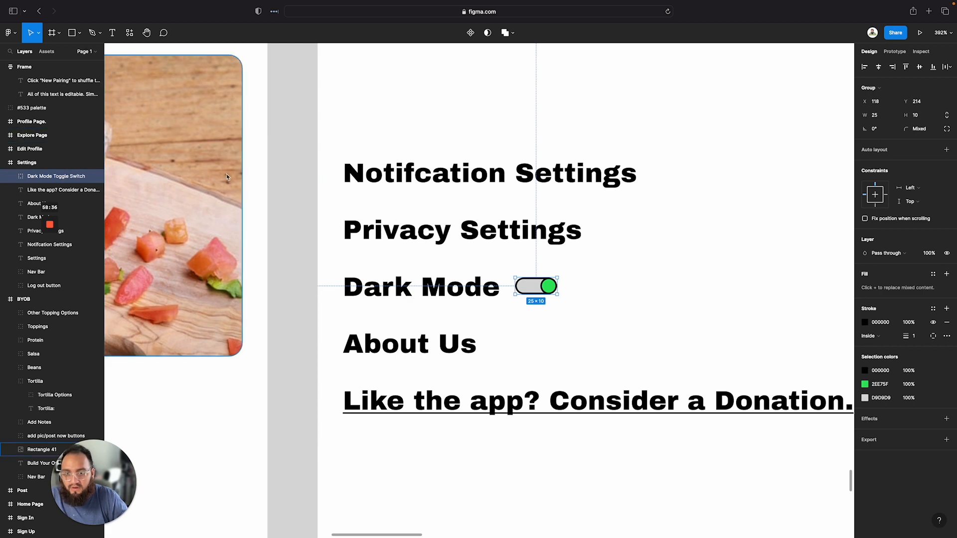
# Move the toggle switch to the right end of the Dark Mode row, near the frame's edge
pyautogui.click(569, 336)
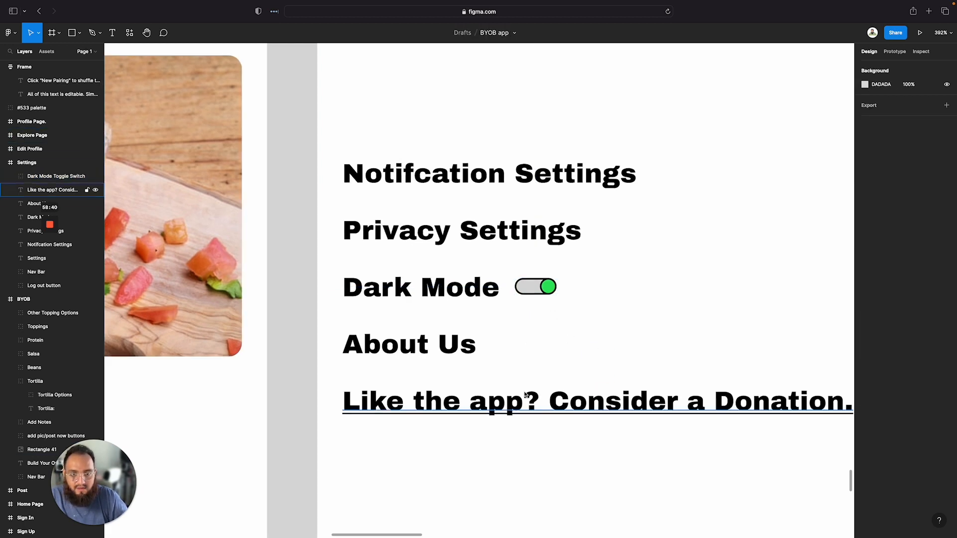
pyautogui.scroll(-5, 544, 369)
pyautogui.scroll(4, 539, 354)
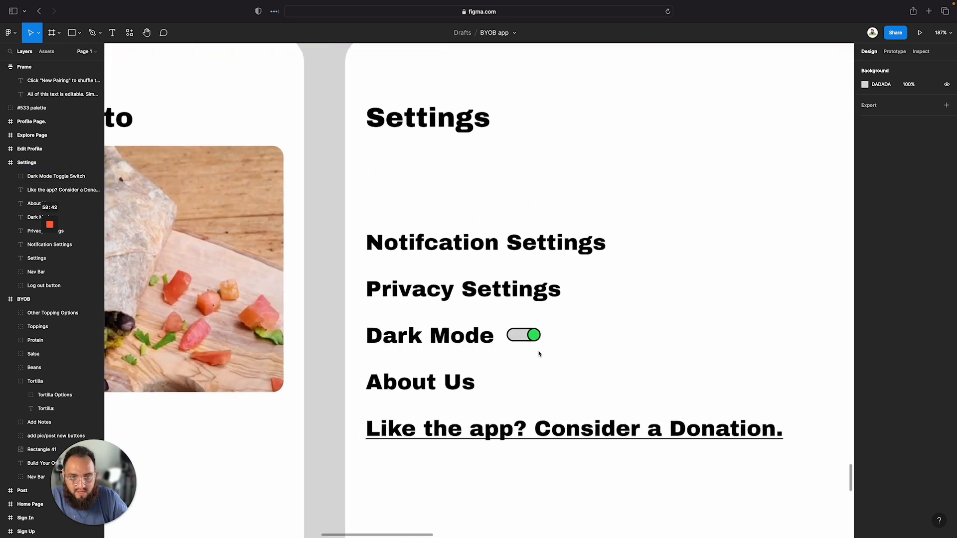
pyautogui.moveTo(522, 339); pyautogui.dragTo(822, 348)
pyautogui.hscroll(3, 812, 347)
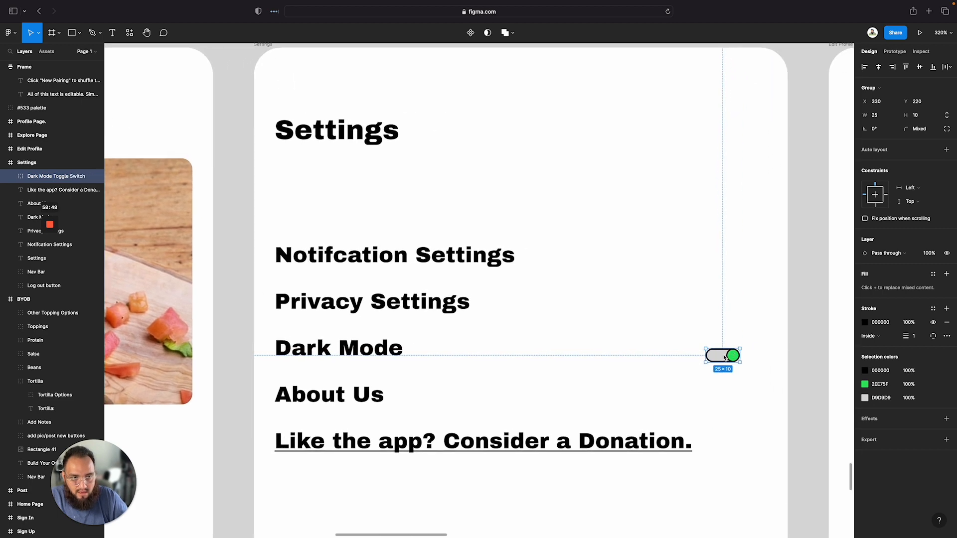
pyautogui.moveTo(726, 355); pyautogui.dragTo(757, 353)
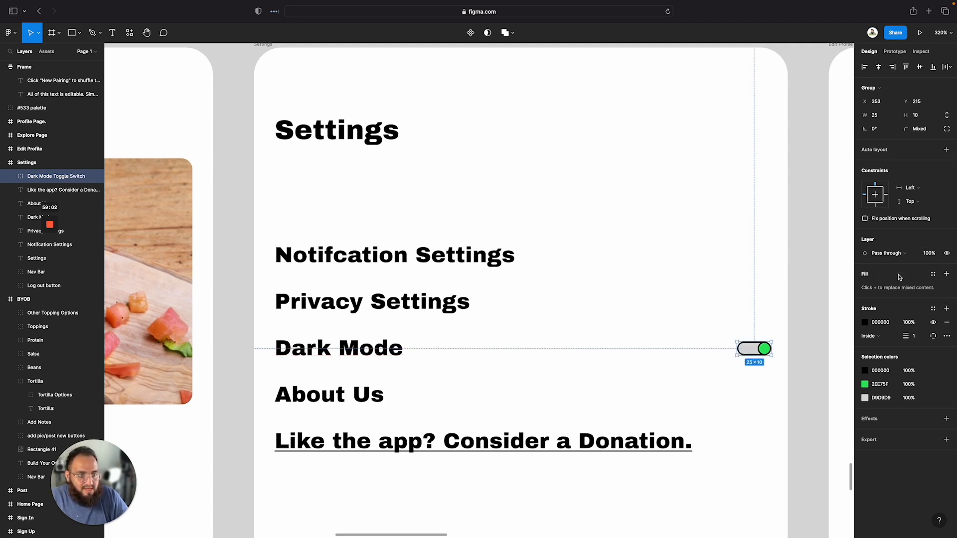
pyautogui.click(558, 156)
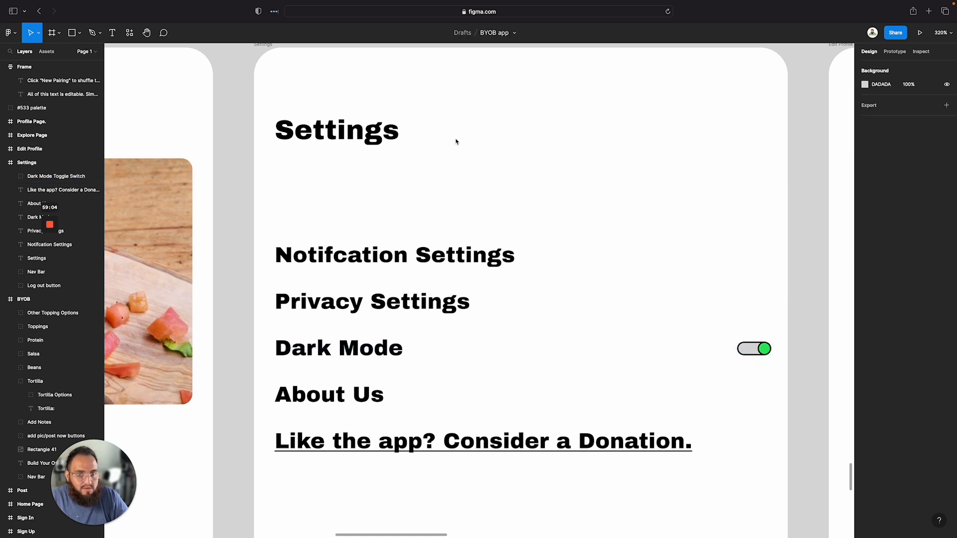
# Add a column layout grid to the Settings frame with 5 columns and a margin of 16
pyautogui.scroll(2, 456, 142)
pyautogui.click(254, 89)
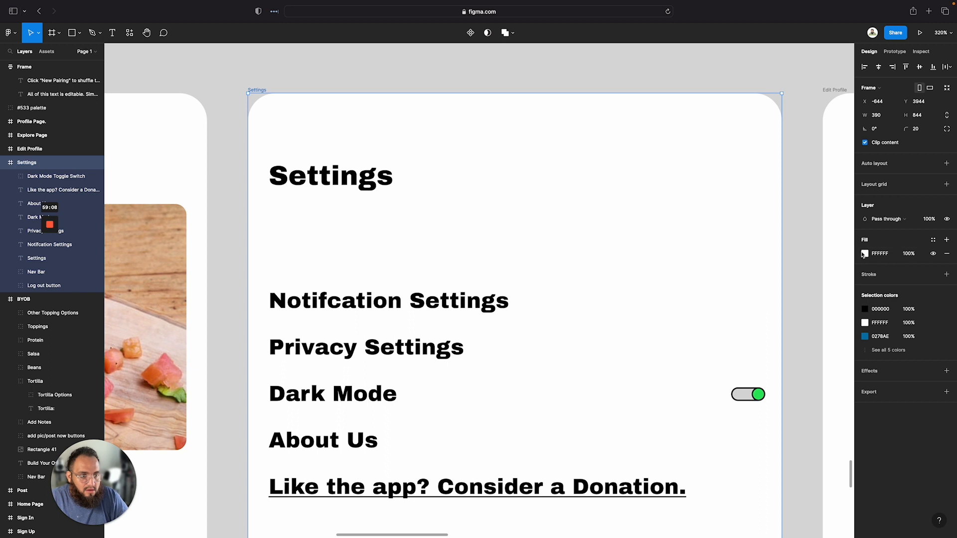
pyautogui.click(869, 187)
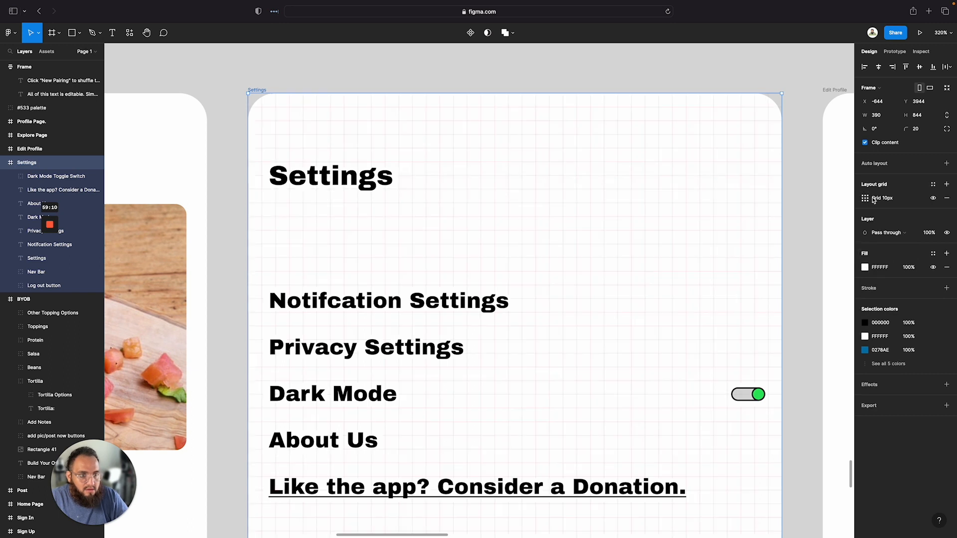
pyautogui.click(863, 199)
pyautogui.click(771, 201)
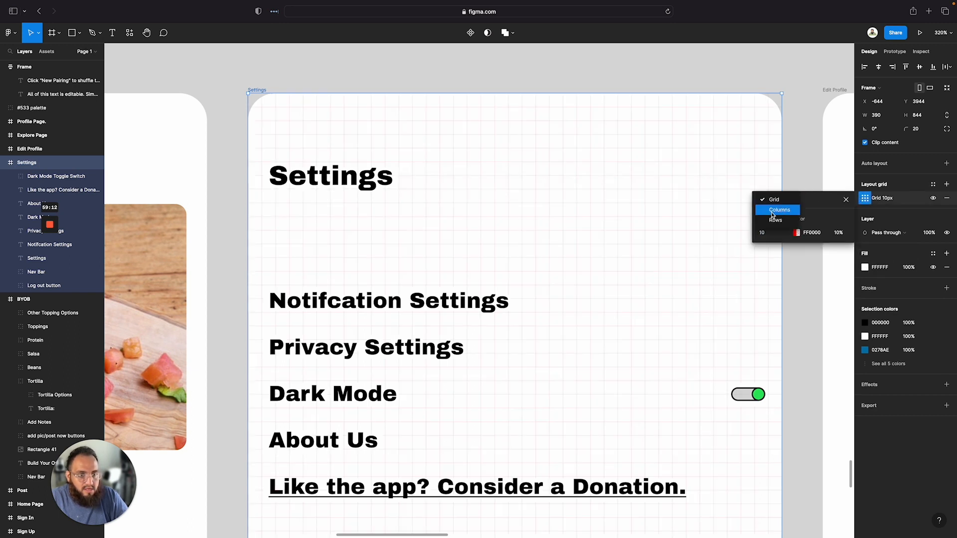
pyautogui.click(777, 210)
pyautogui.click(835, 268)
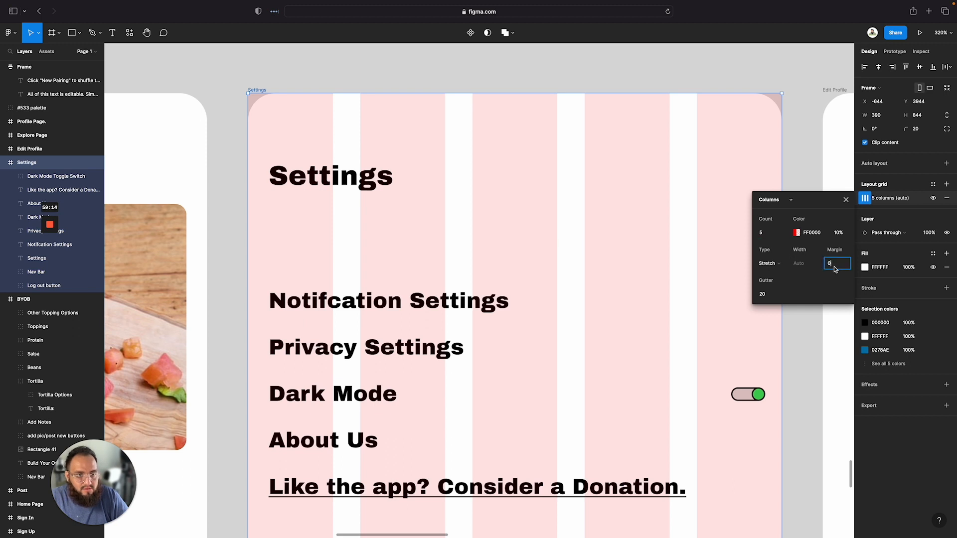
pyautogui.press('Return')
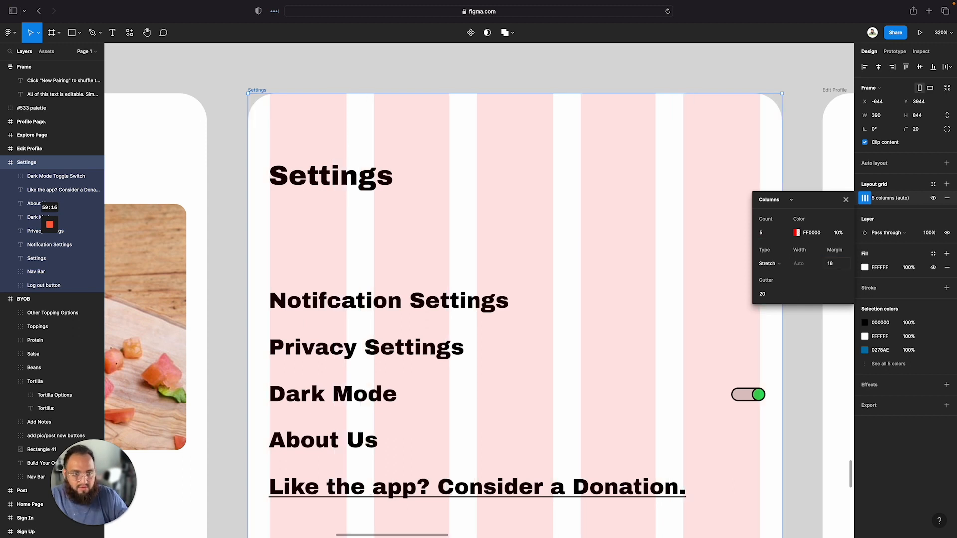
# Nudge the toggle switch so its right edge lines up with the last grid column
pyautogui.click(671, 289)
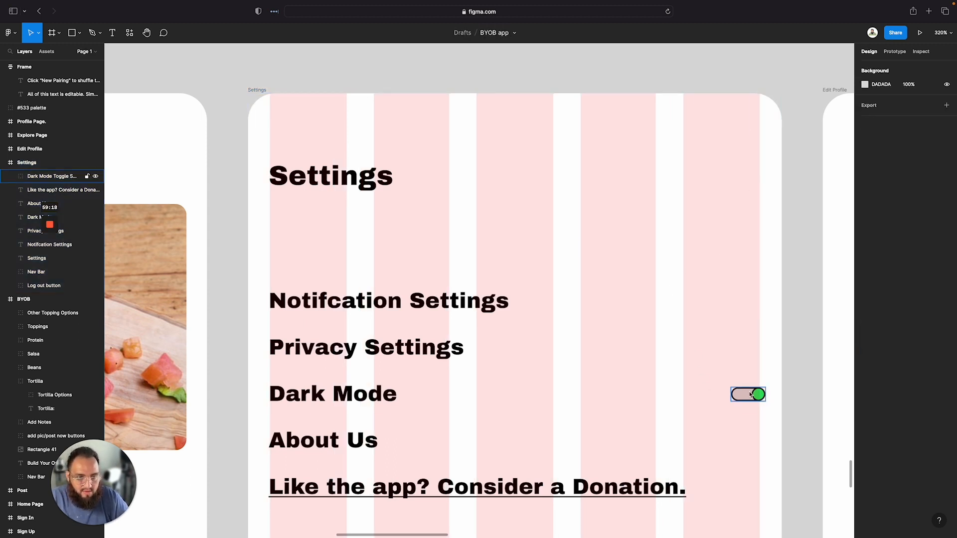
pyautogui.moveTo(752, 395); pyautogui.dragTo(746, 393)
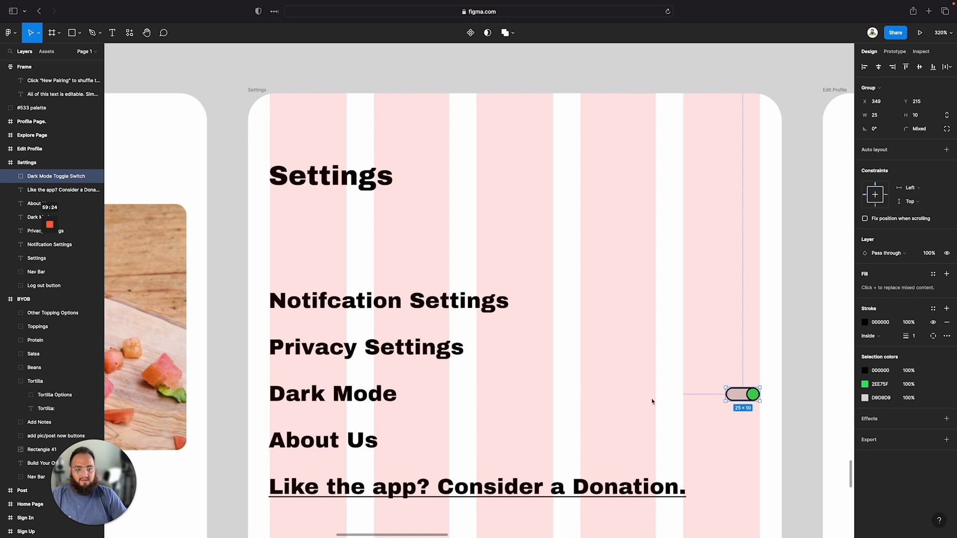
pyautogui.scroll(3, 652, 402)
pyautogui.scroll(-5, 652, 402)
pyautogui.scroll(-3, 652, 402)
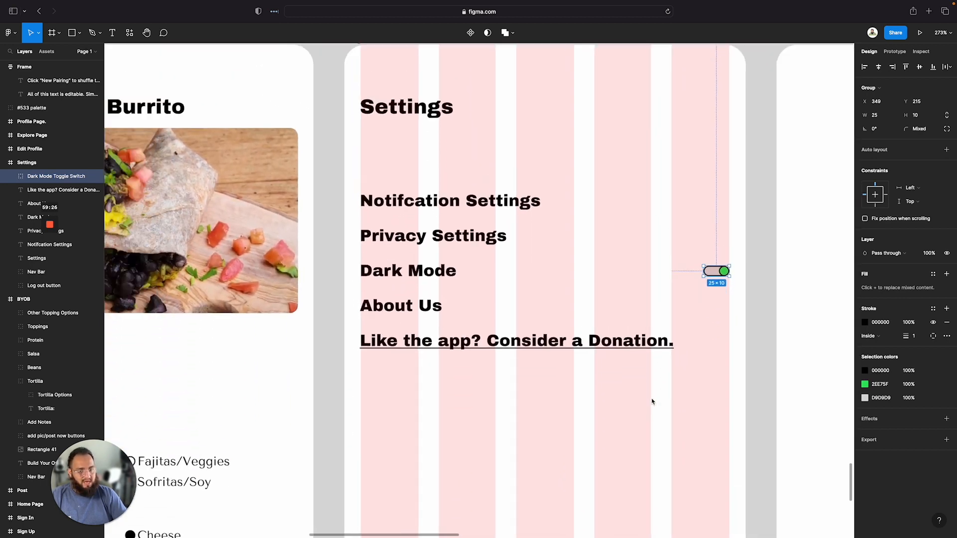
pyautogui.scroll(-2, 652, 402)
pyautogui.click(664, 319)
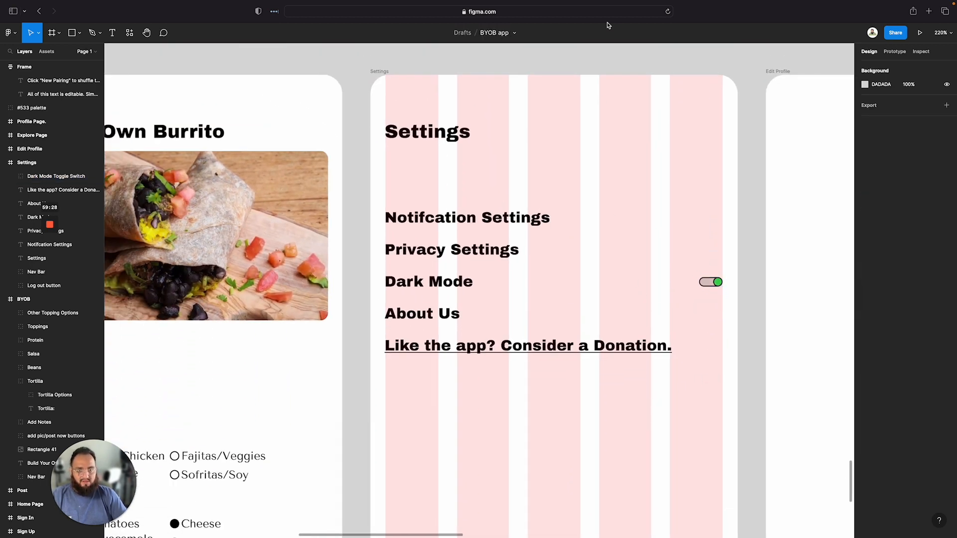
# Hide the Settings frame's layout grid
pyautogui.click(381, 72)
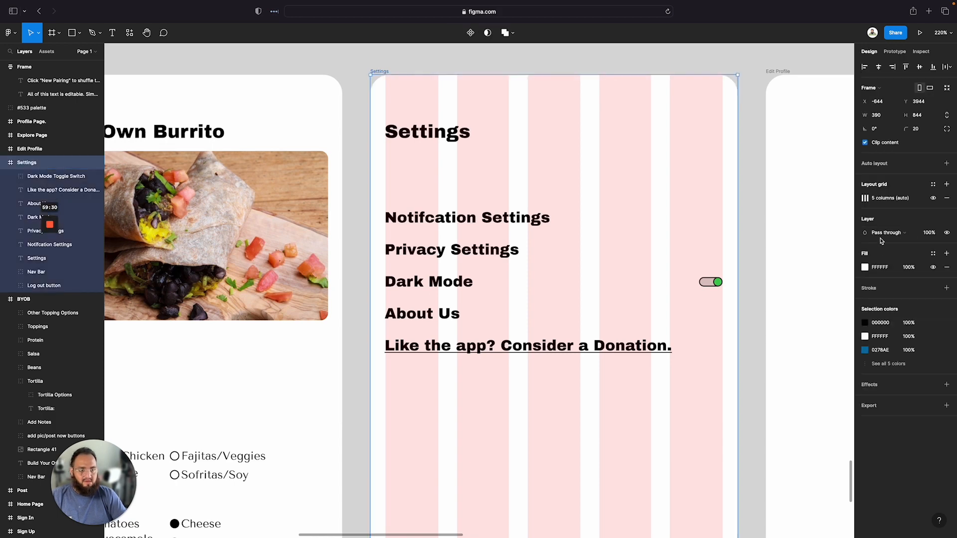
pyautogui.click(865, 199)
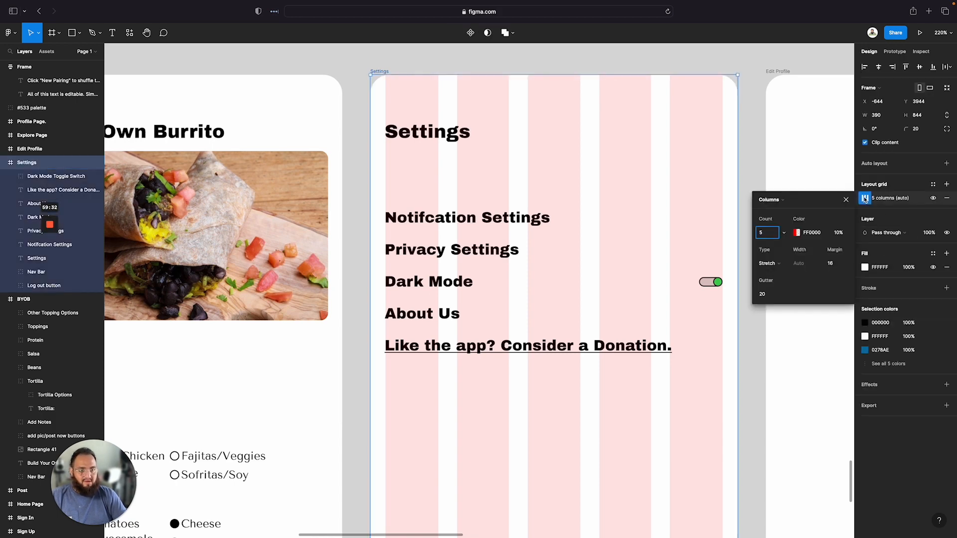
pyautogui.click(933, 198)
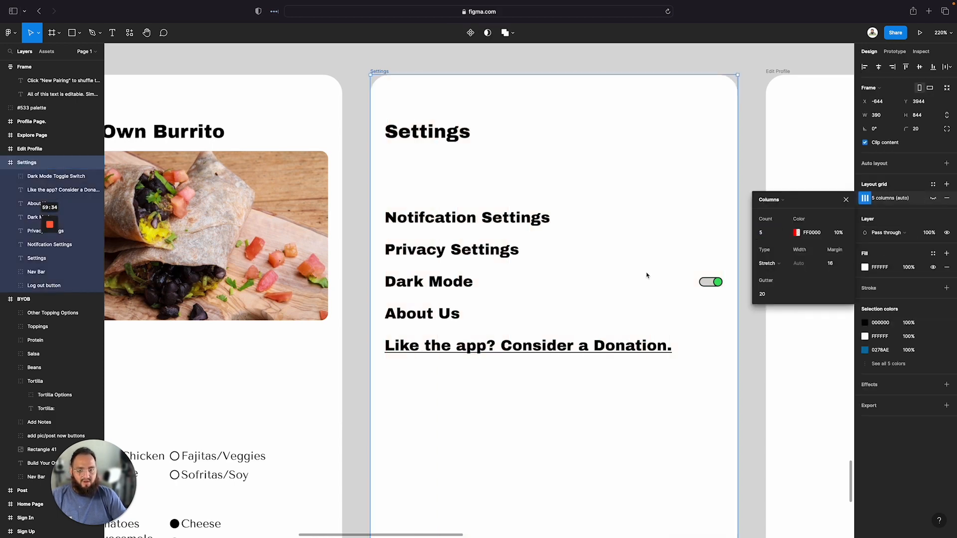
pyautogui.scroll(-5, 646, 275)
pyautogui.press('Escape')
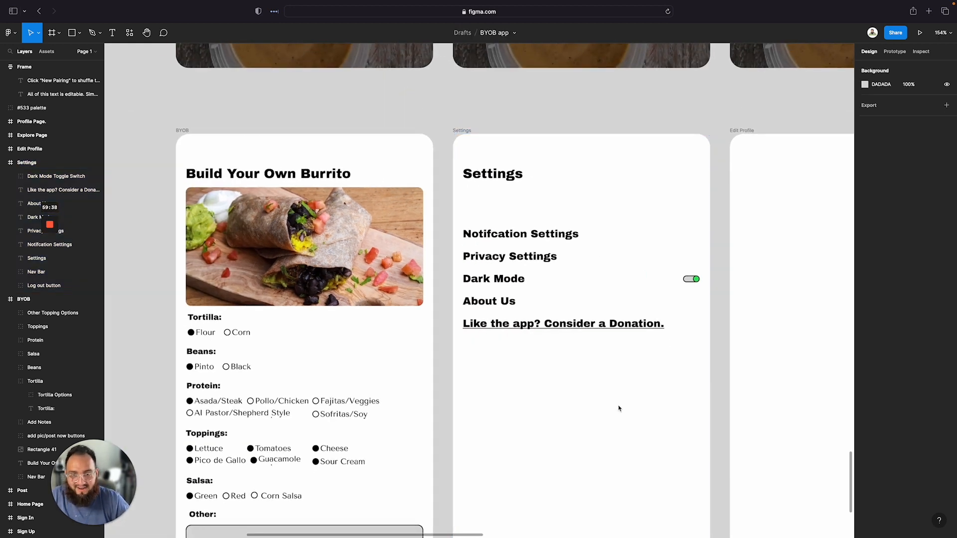
# Review the finished Settings screen alongside the other app screens on the canvas
pyautogui.scroll(-5, 619, 408)
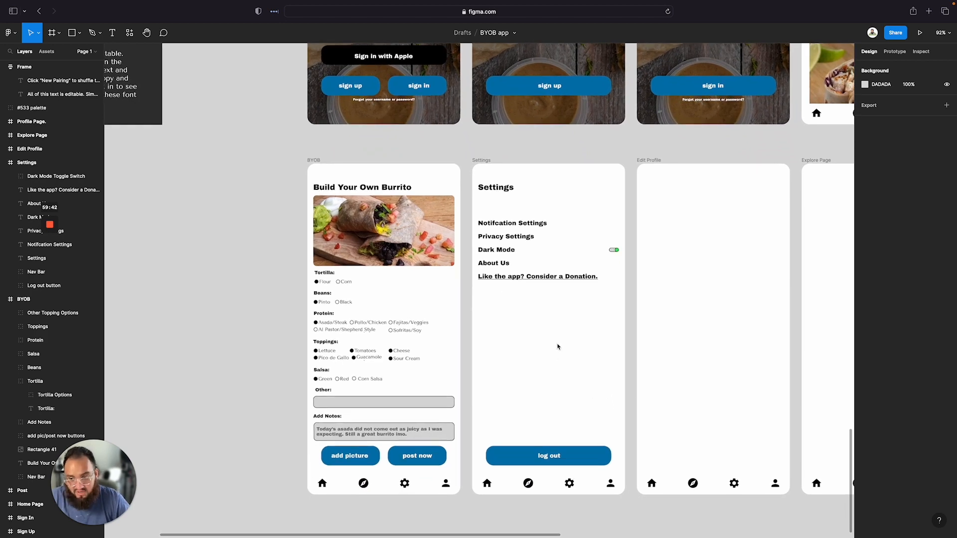
pyautogui.scroll(5, 520, 267)
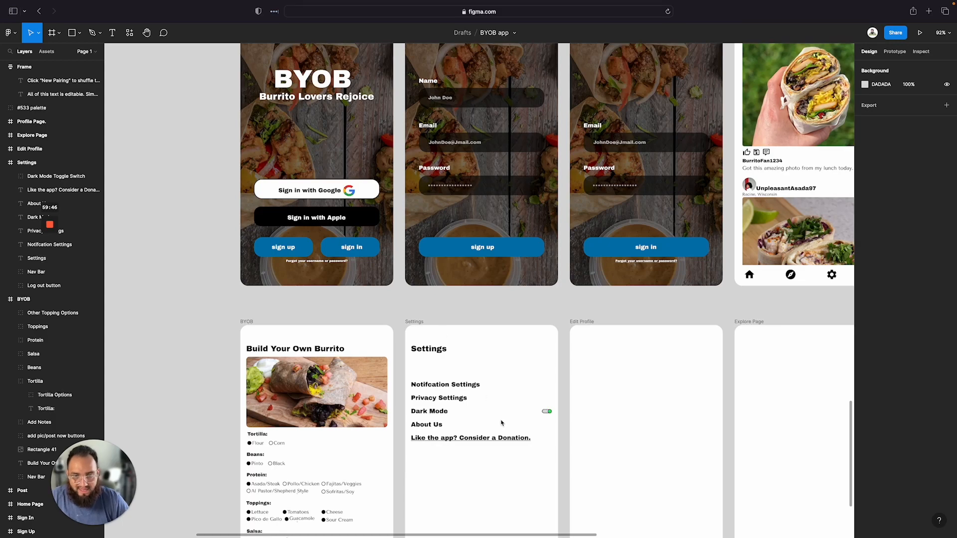
pyautogui.scroll(-5, 502, 421)
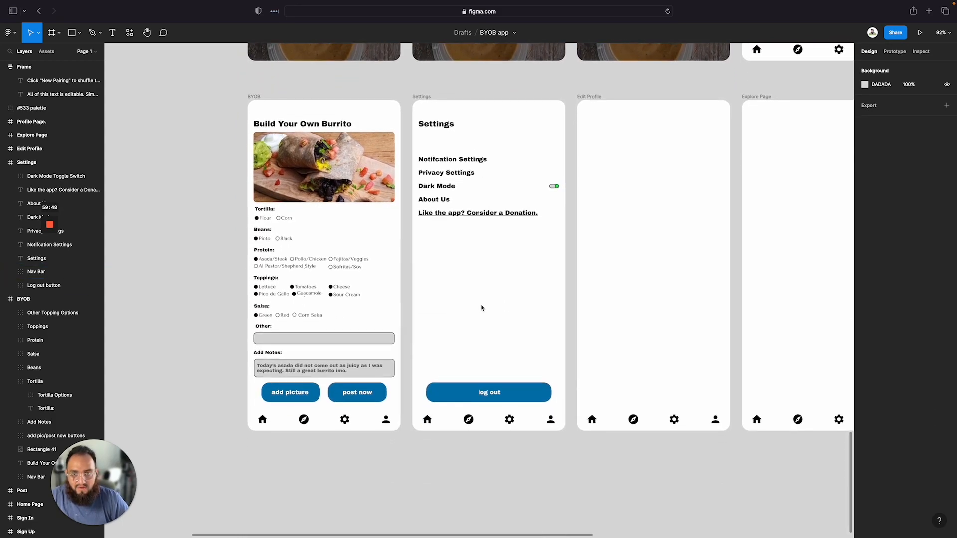
pyautogui.scroll(5, 481, 306)
pyautogui.hscroll(1, 482, 306)
pyautogui.scroll(5, 481, 308)
pyautogui.hscroll(5, 482, 308)
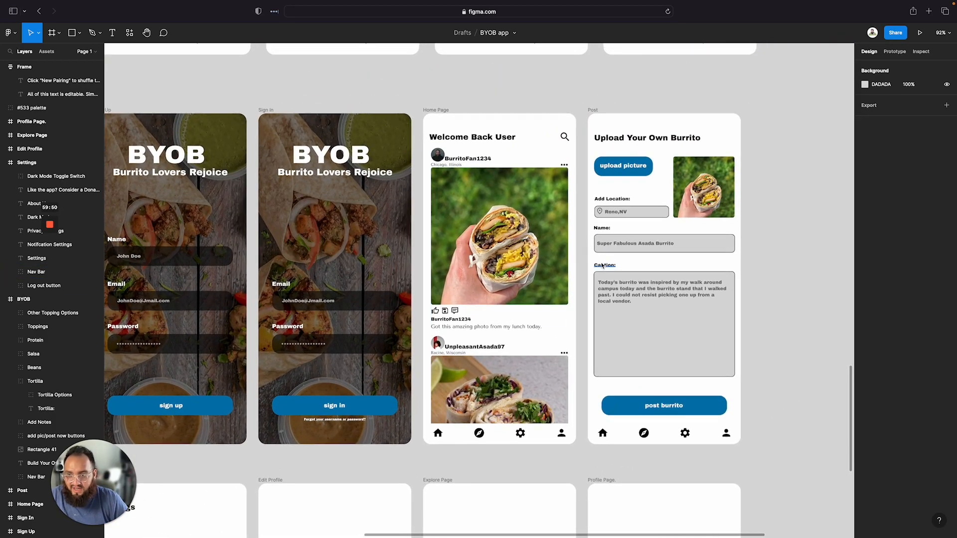
pyautogui.scroll(-5, 453, 324)
pyautogui.hscroll(-5, 453, 324)
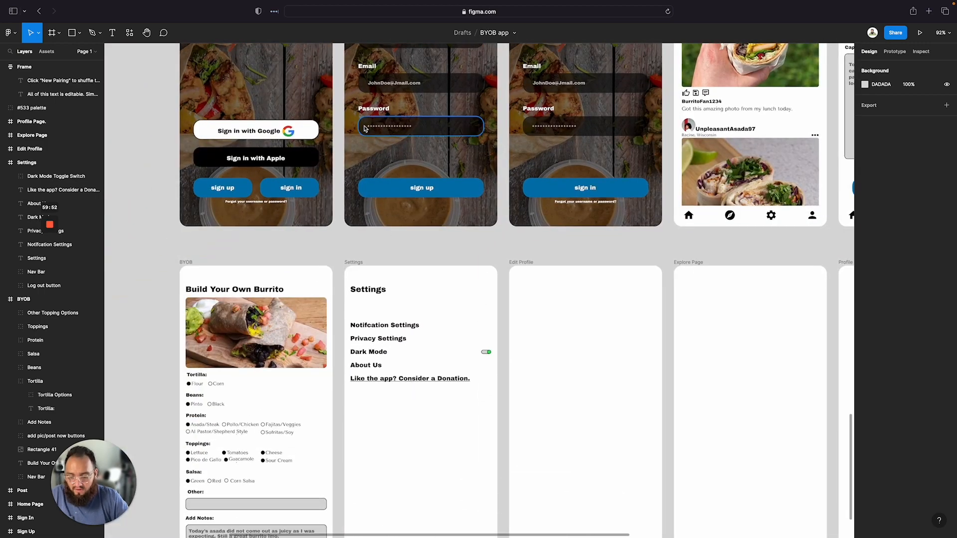
# Open a new browser tab and go to figma.com
pyautogui.press('super+t')
pyautogui.write('figma.com')
pyautogui.press('Return')
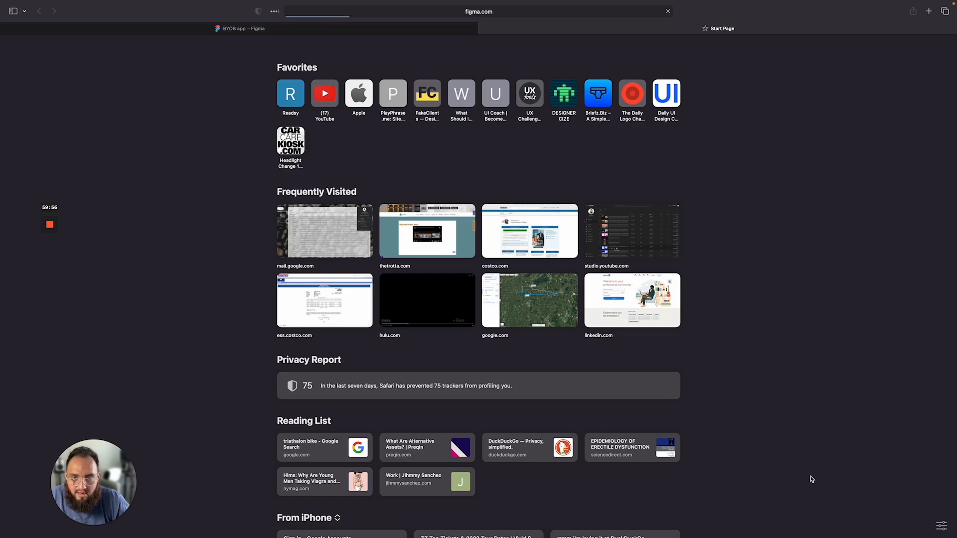
pyautogui.scroll(-3, 460, 348)
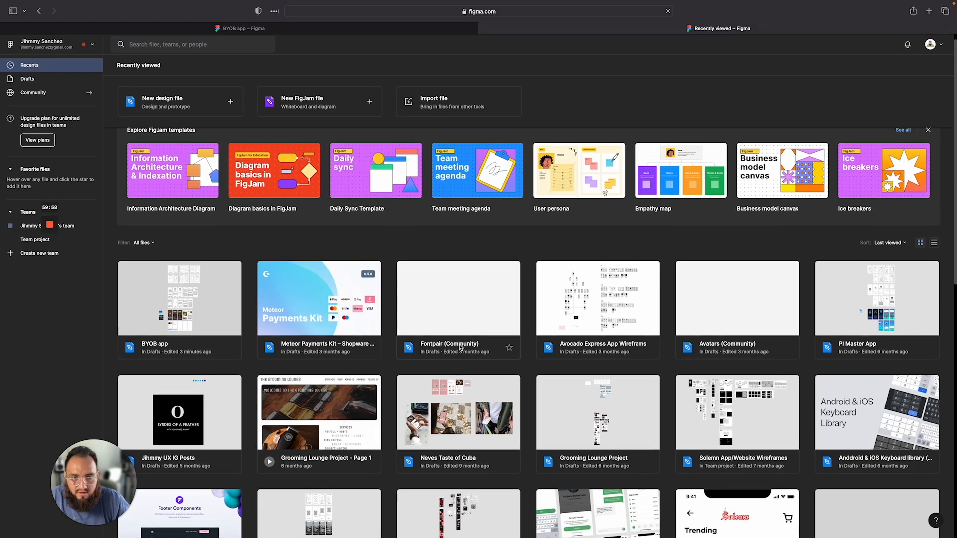
# Open the Mobile UI kit (Community) file from the recently viewed files
pyautogui.scroll(-4, 460, 348)
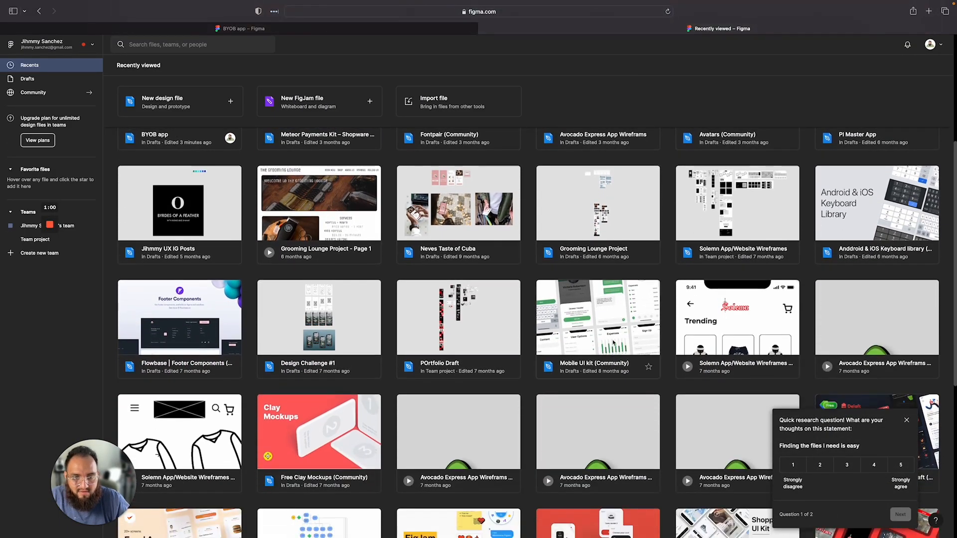
pyautogui.click(605, 321)
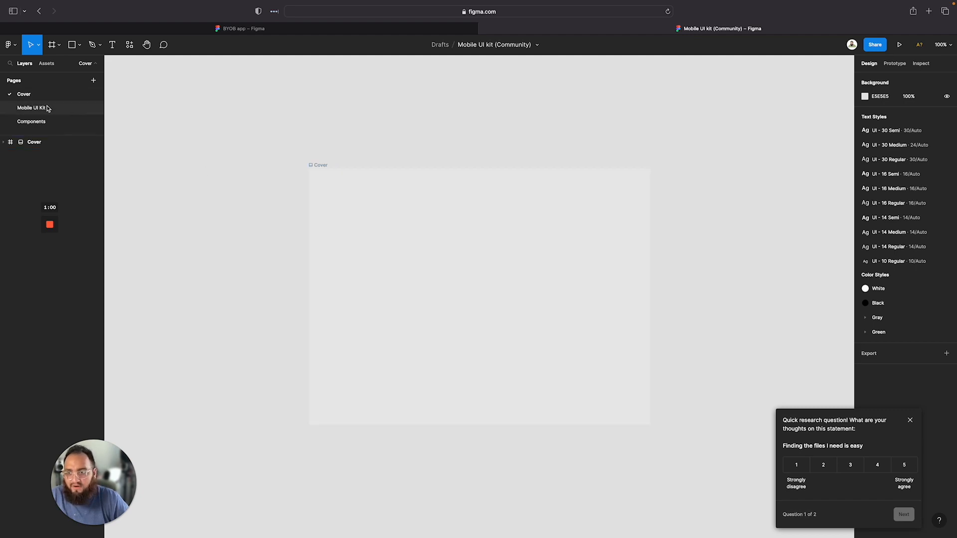
# Go to the Mobile UI Kit page and select the iPhone status bar group at the top of the Compose screen
pyautogui.click(49, 109)
pyautogui.scroll(5, 308, 203)
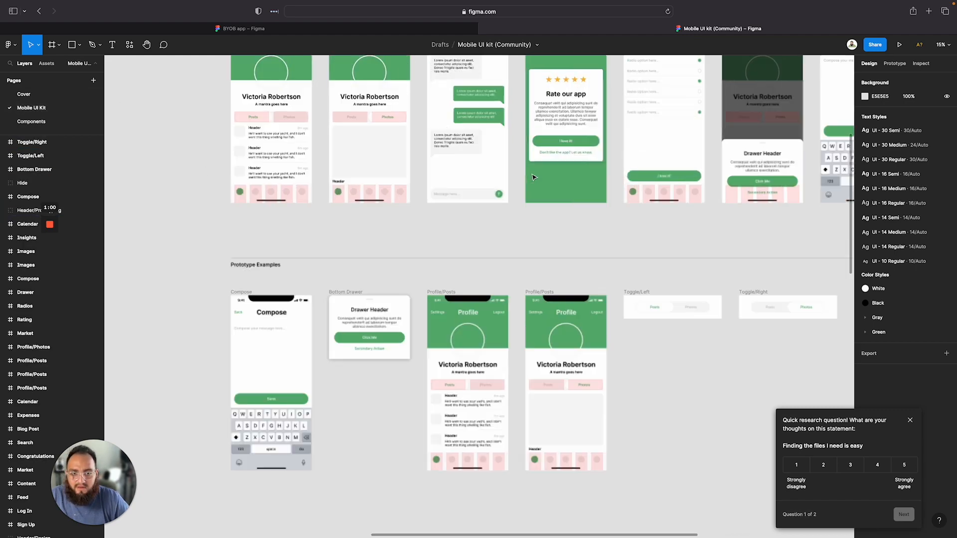
pyautogui.click(180, 353)
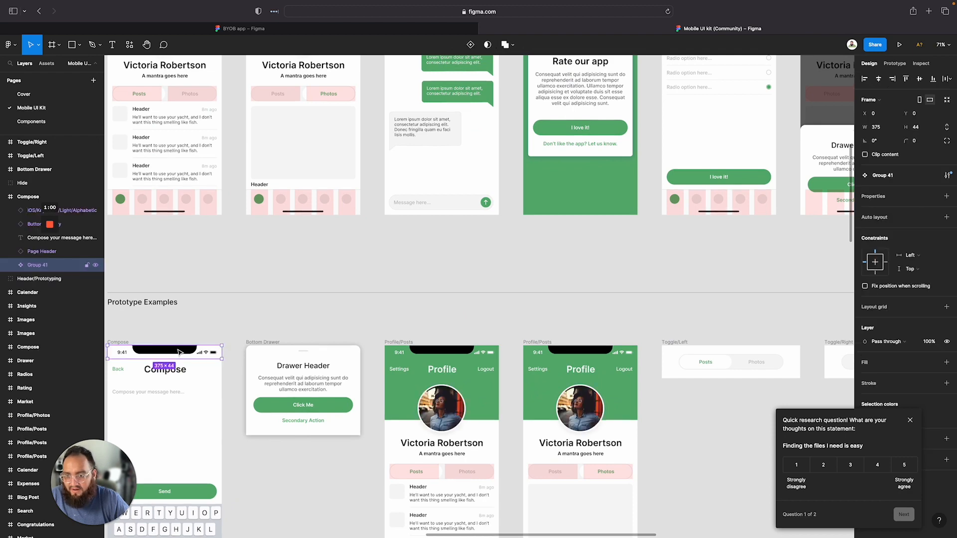
# Switch back to the BYOB app file and paste the status bar into the BYOB frame
pyautogui.click(319, 29)
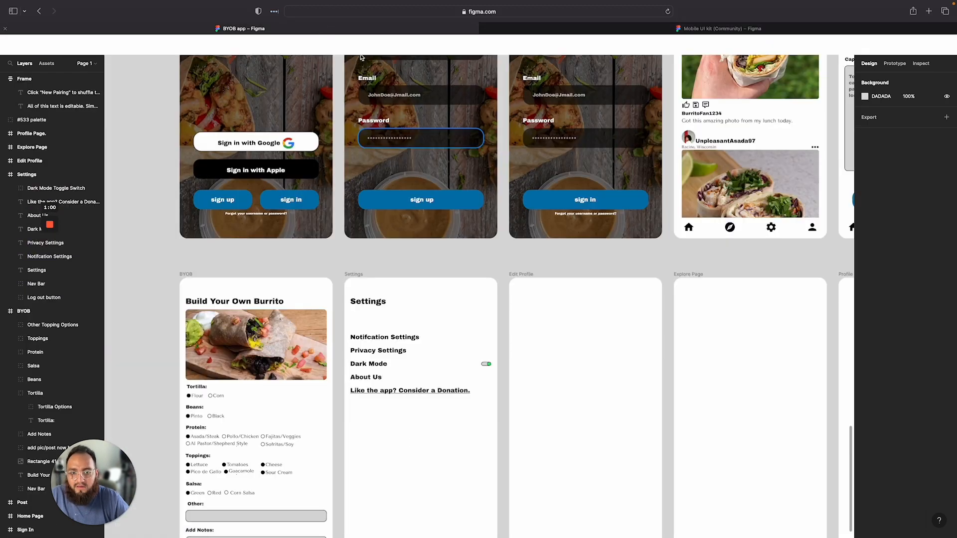
pyautogui.click(183, 276)
pyautogui.press('super+v')
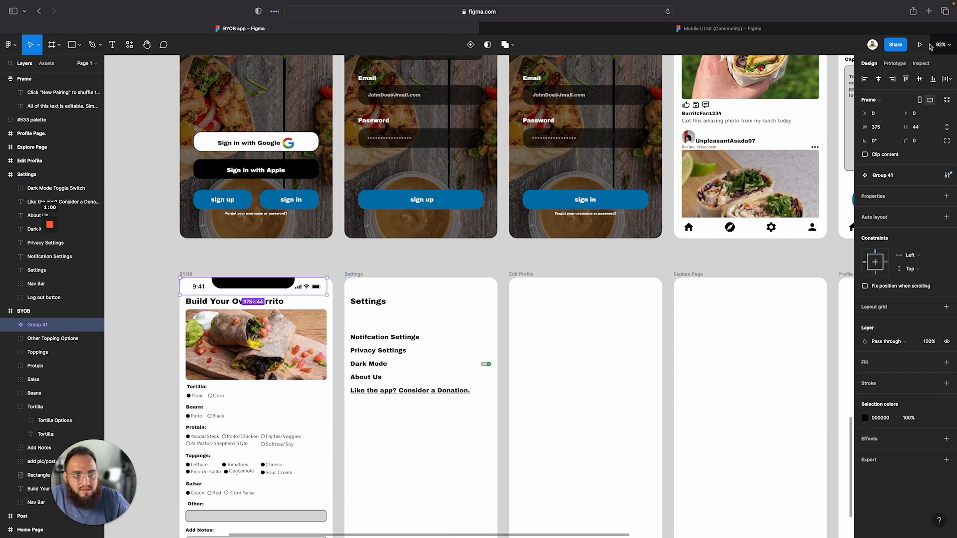
# Set the pasted status bar's width to 390 and align it to the left edge of the BYOB frame
pyautogui.click(880, 81)
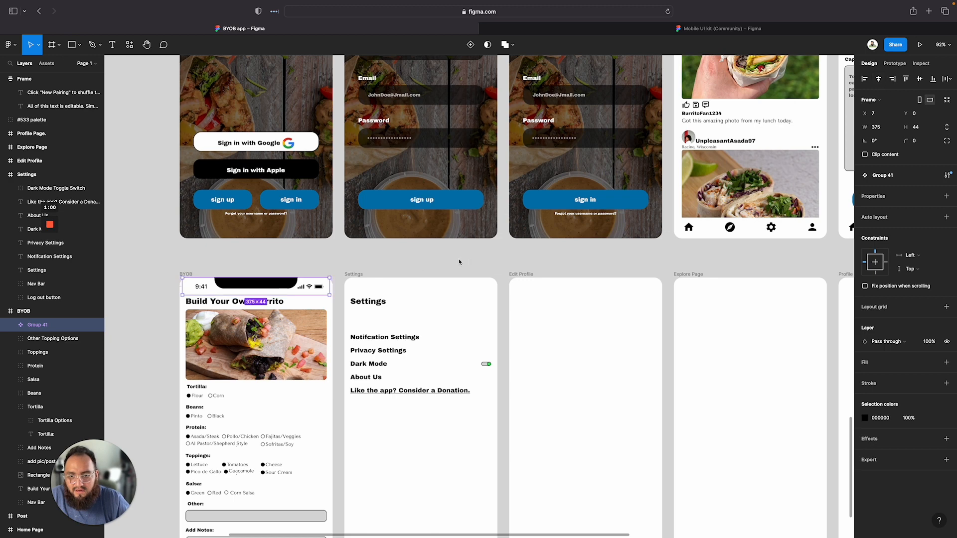
pyautogui.click(355, 274)
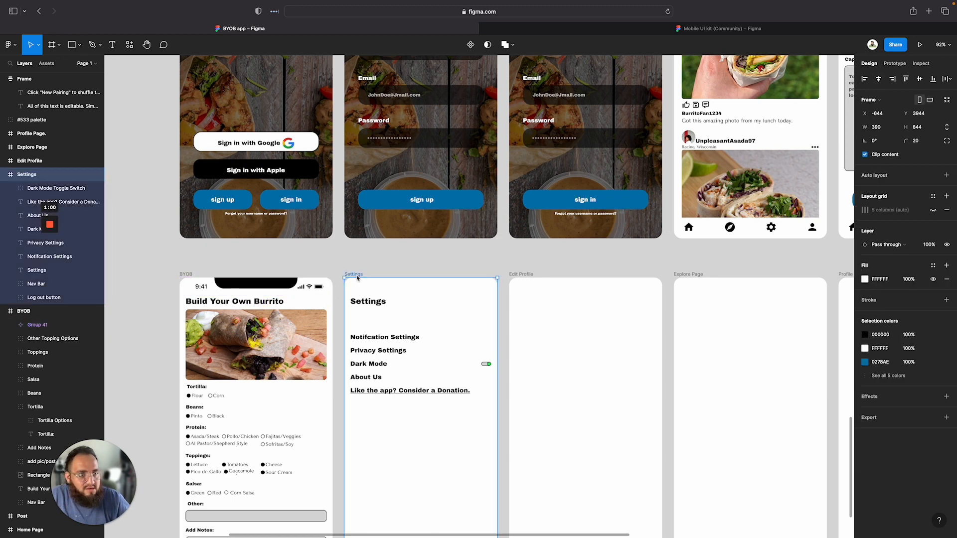
pyautogui.click(252, 280)
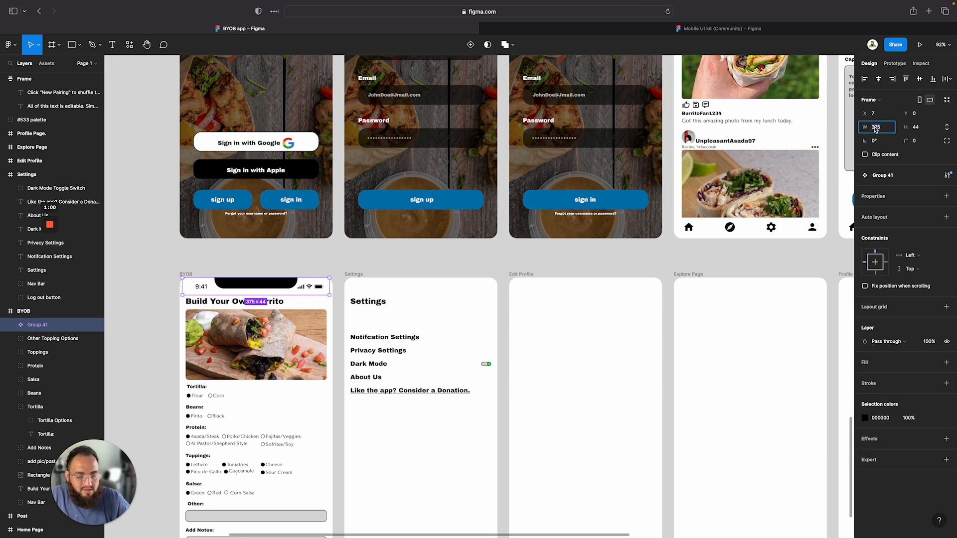
pyautogui.write('390')
pyautogui.press('Return')
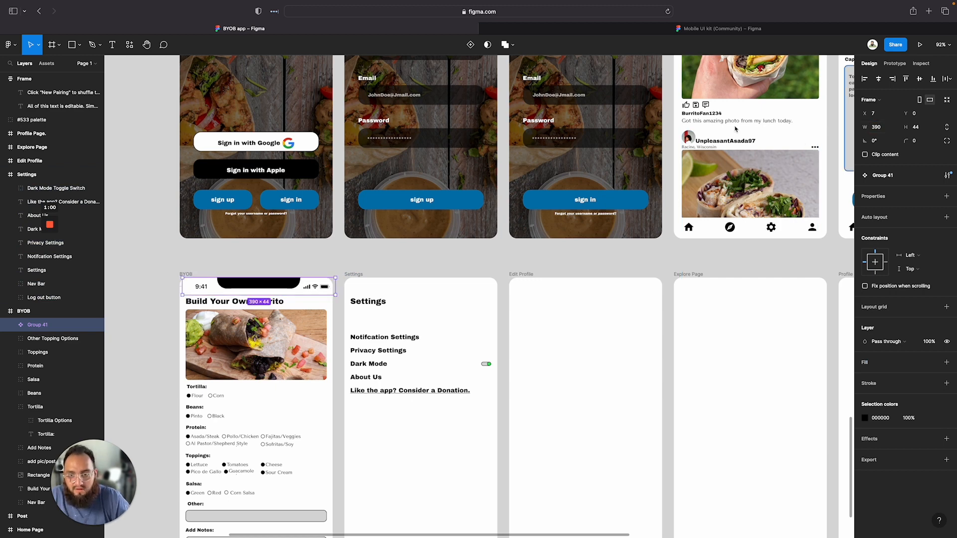
pyautogui.click(895, 78)
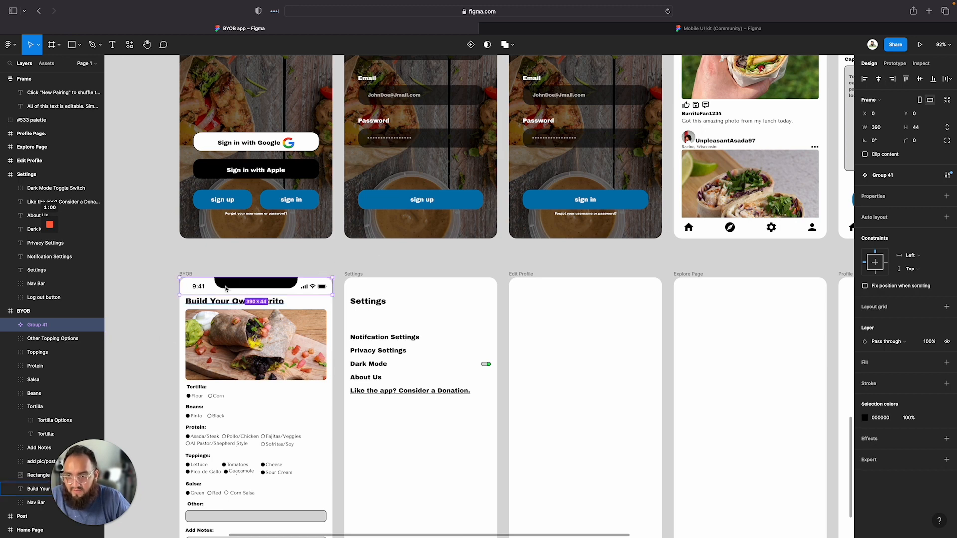
# Rename the status bar group as IOS Top Notch
pyautogui.rightClick(248, 283)
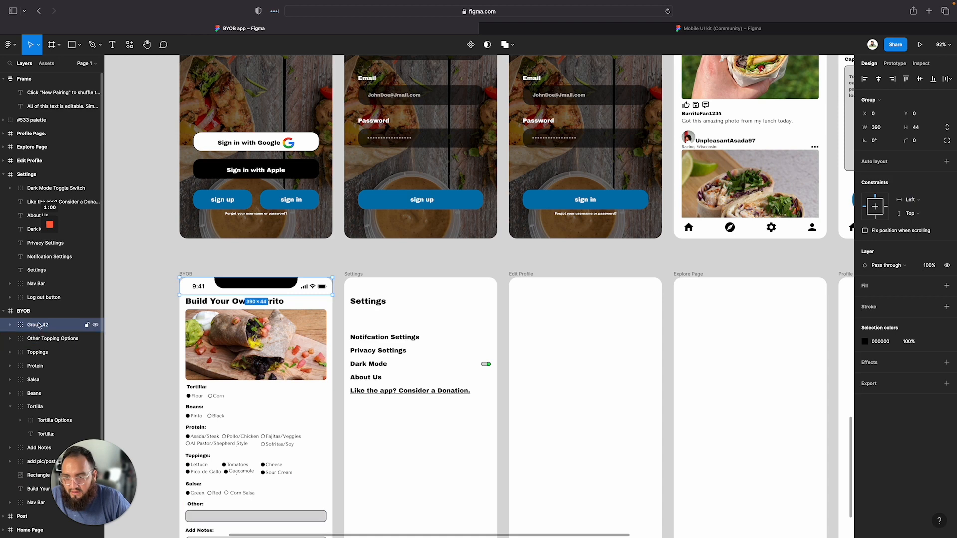
pyautogui.doubleClick(39, 325)
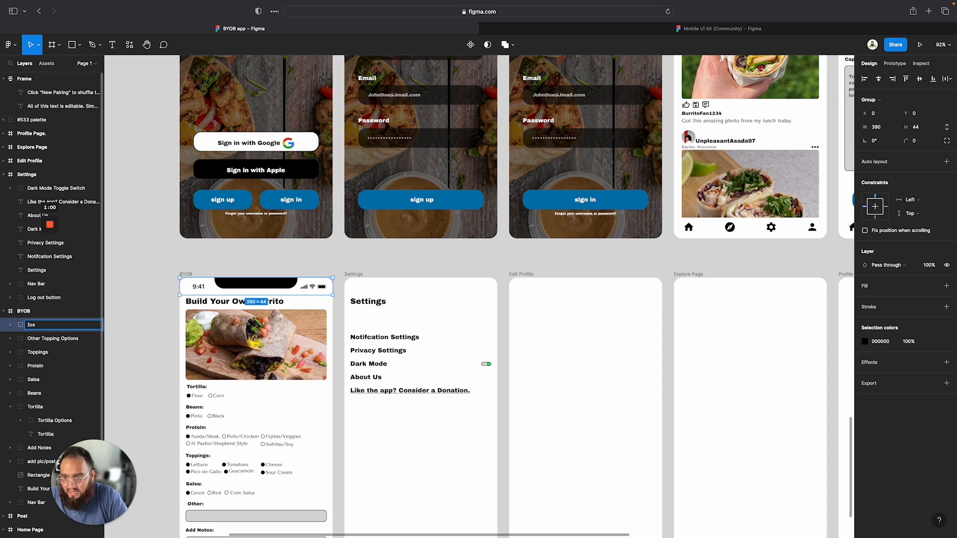
pyautogui.write('Io')
pyautogui.press('BackSpace')
pyautogui.write('OS')
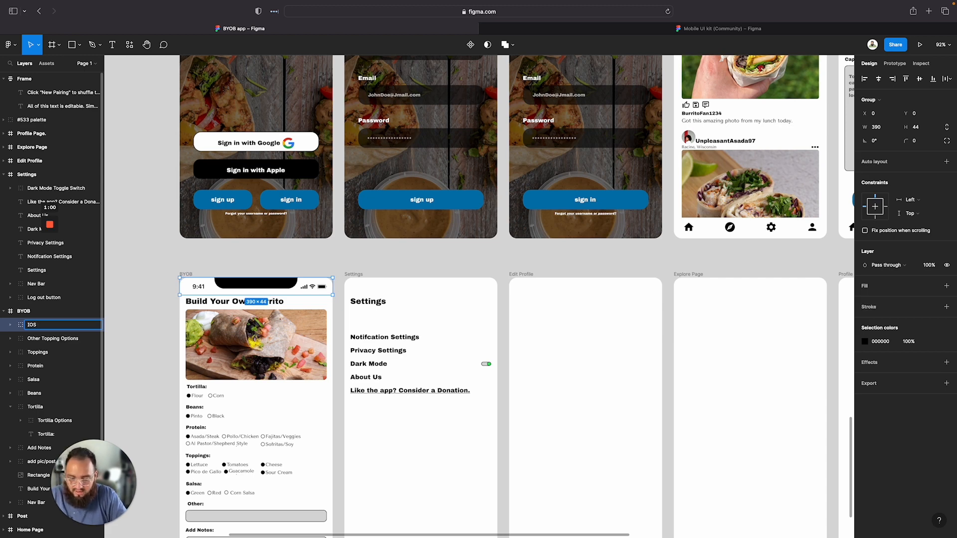
pyautogui.write('Bar')
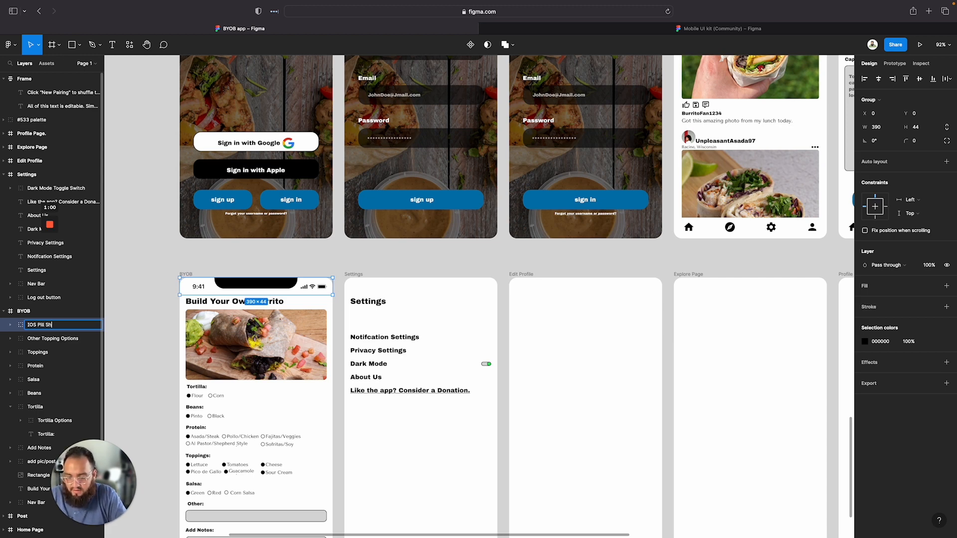
pyautogui.press('BackSpace')
pyautogui.press('BackSpace')
pyautogui.press('BackSpace')
pyautogui.press('BackSpace')
pyautogui.press('BackSpace')
pyautogui.press('BackSpace')
pyautogui.press('BackSpace')
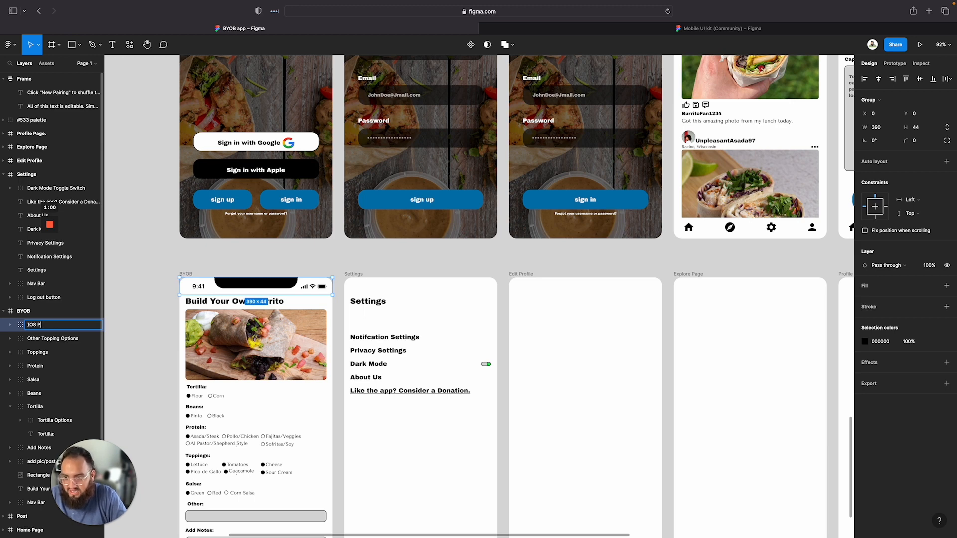
pyautogui.write('=top')
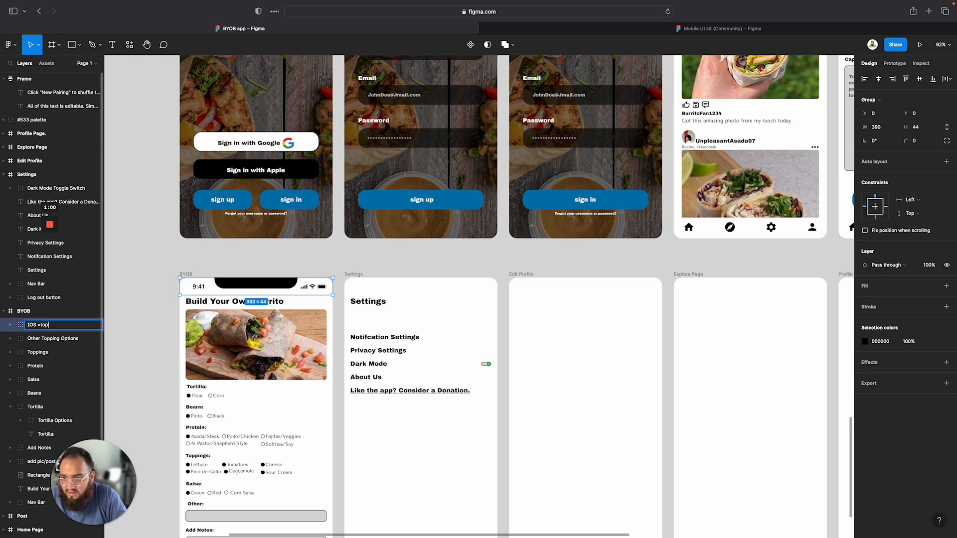
pyautogui.press('BackSpace')
pyautogui.press('BackSpace')
pyautogui.press('BackSpace')
pyautogui.press('BackSpace')
pyautogui.write('Top ')
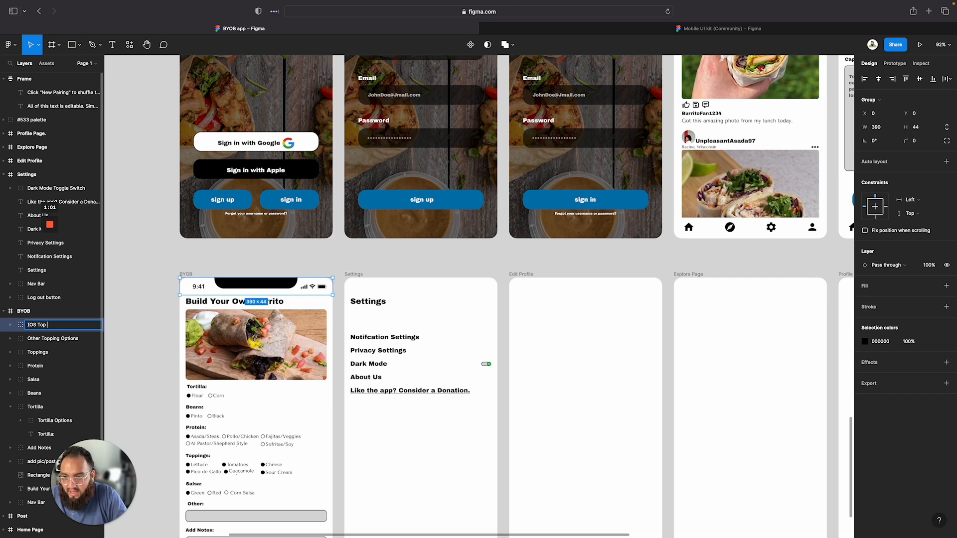
pyautogui.write('NO')
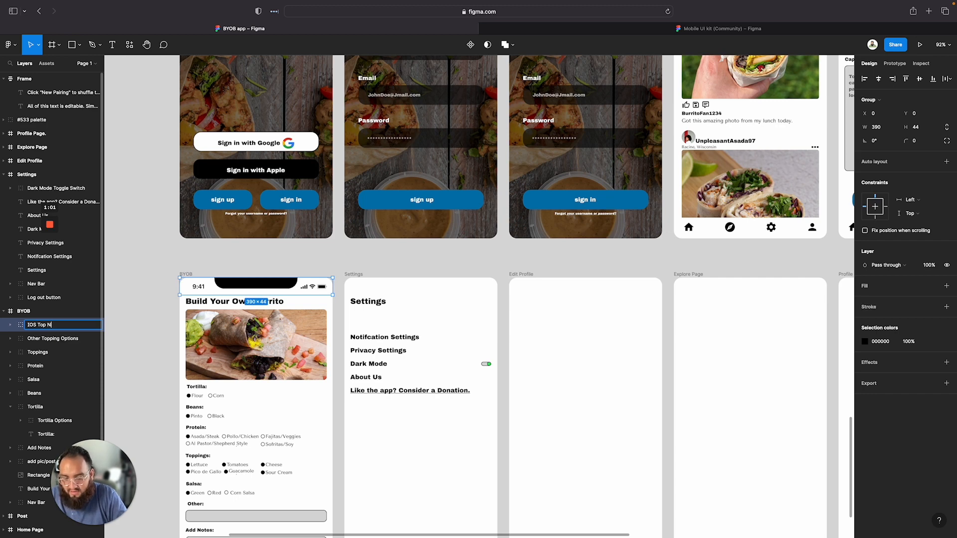
pyautogui.press('Return')
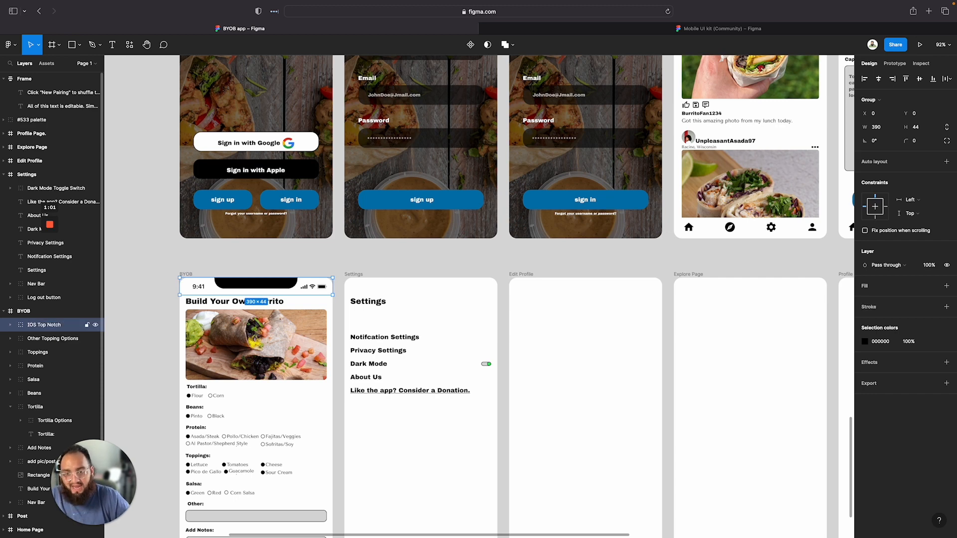
# Paste the IOS Top Notch status bar into the Settings and Edit Profile frames
pyautogui.click(159, 255)
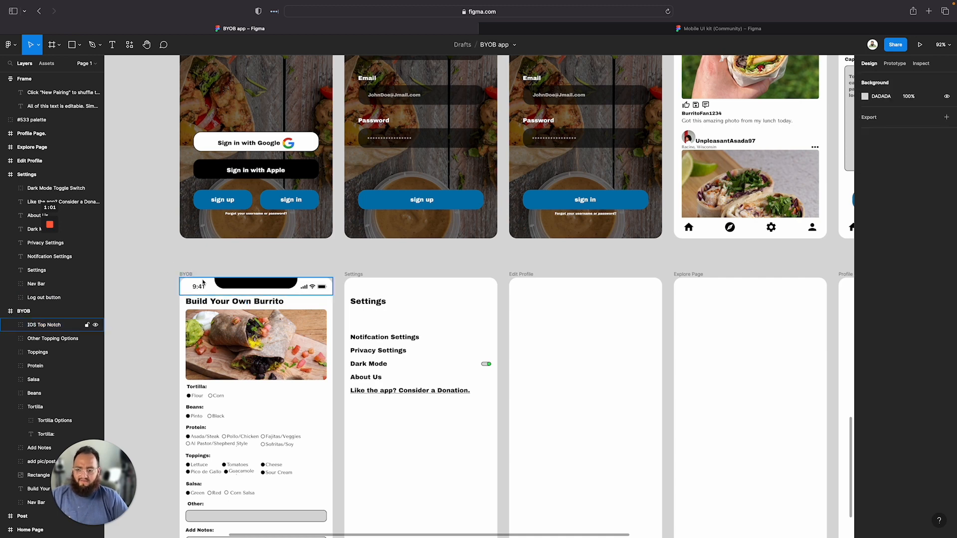
pyautogui.click(264, 279)
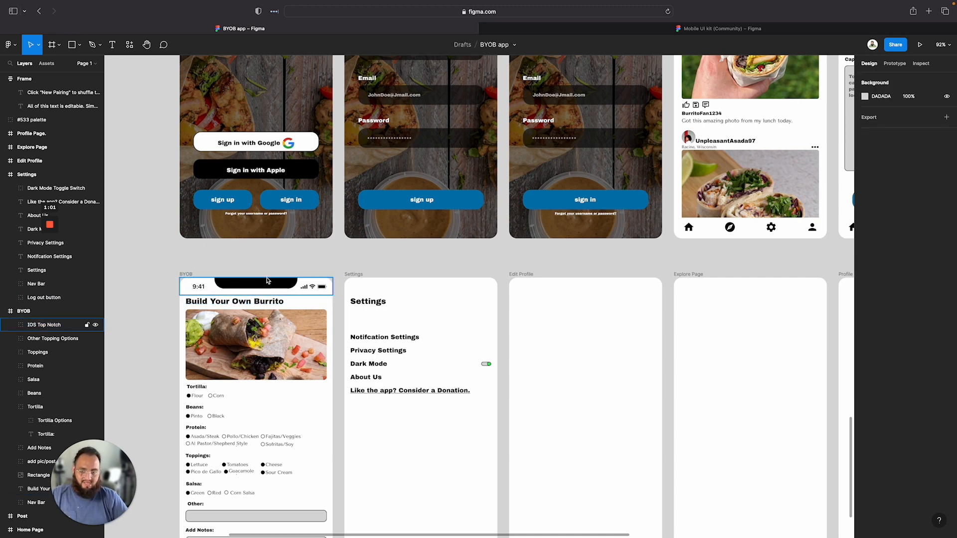
pyautogui.click(359, 280)
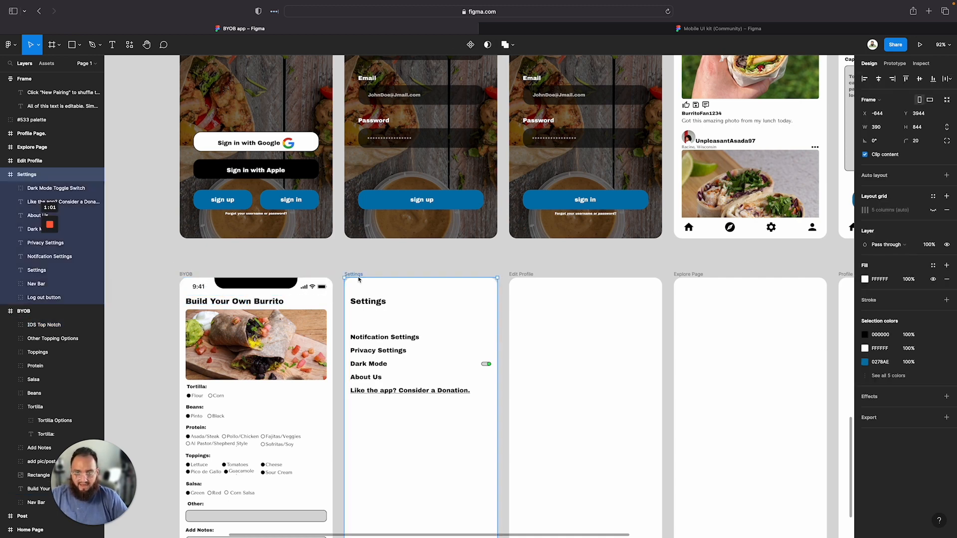
pyautogui.hotkey('ctrl', 'v')
pyautogui.click(520, 274)
pyautogui.hotkey('ctrl', 'v')
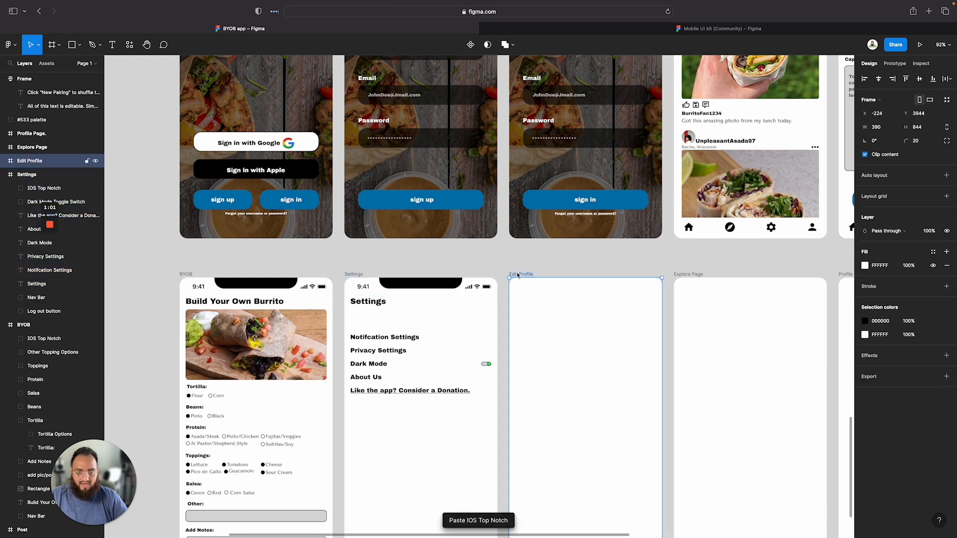
# Paste the IOS Top Notch status bar into the Explore Page and Profile Page frames
pyautogui.click(687, 274)
pyautogui.hotkey('ctrl', 'v')
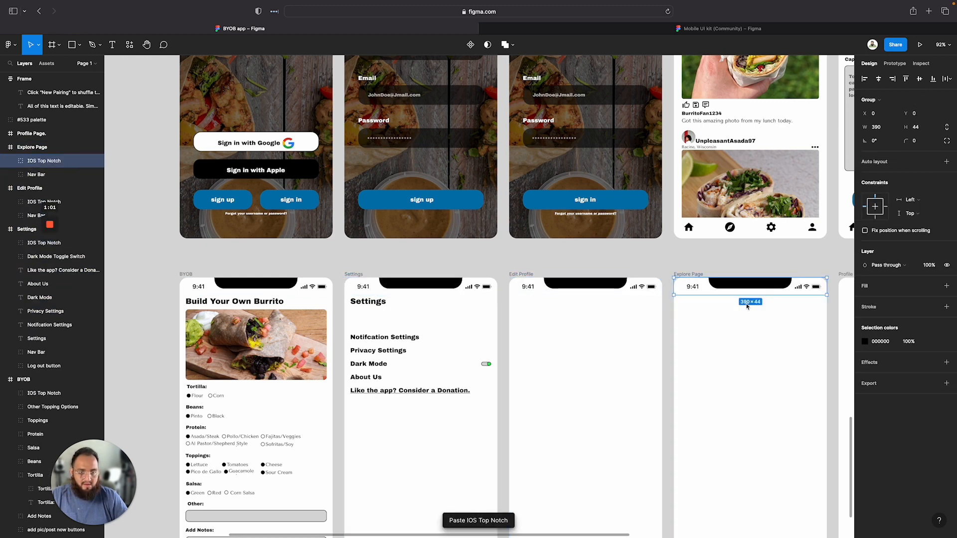
pyautogui.hscroll(5, 747, 307)
pyautogui.hscroll(1, 746, 307)
pyautogui.click(689, 294)
pyautogui.hotkey('ctrl', 'v')
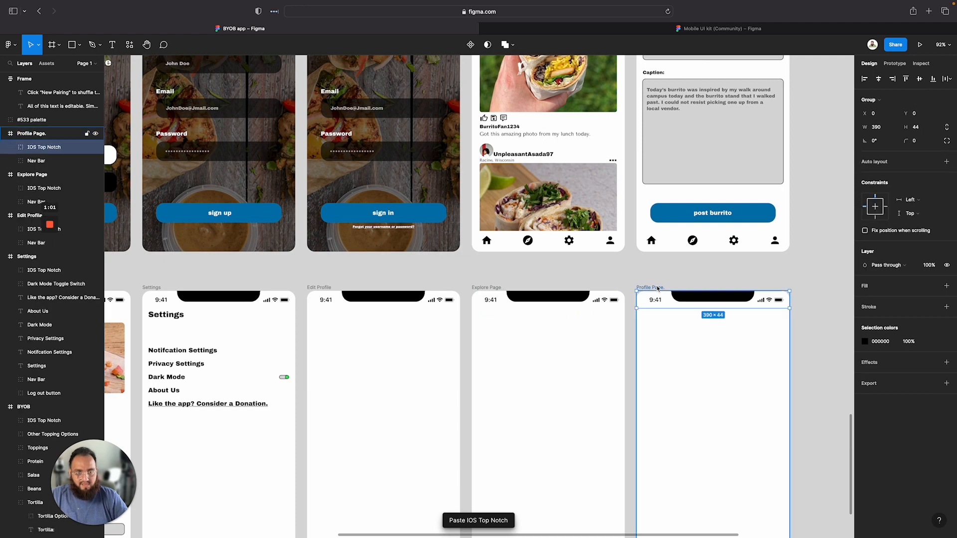
# Paste the IOS Top Notch status bar into the Home Page and Post frames
pyautogui.scroll(2, 692, 294)
pyautogui.scroll(5, 692, 294)
pyautogui.click(482, 264)
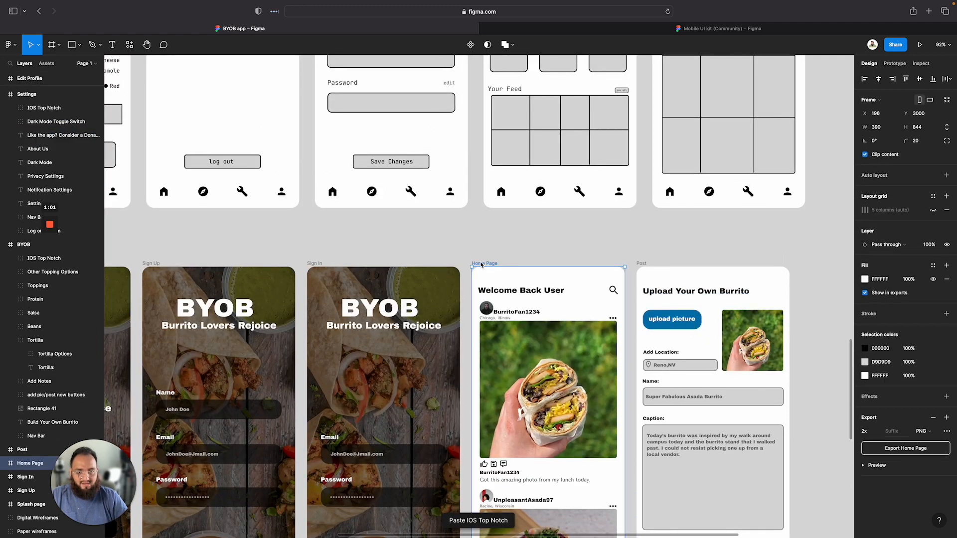
pyautogui.hotkey('ctrl', 'v')
pyautogui.click(658, 273)
pyautogui.hotkey('ctrl', 'v')
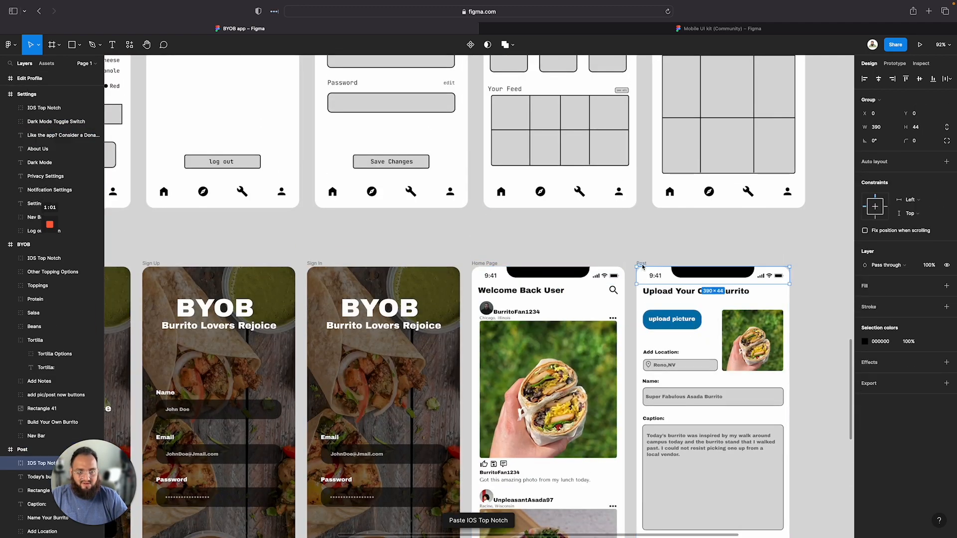
# Paste the IOS Top Notch status bar into the Sign In and Sign Up frames
pyautogui.hscroll(-1, 654, 296)
pyautogui.hscroll(-2, 660, 294)
pyautogui.scroll(-1, 660, 294)
pyautogui.click(361, 236)
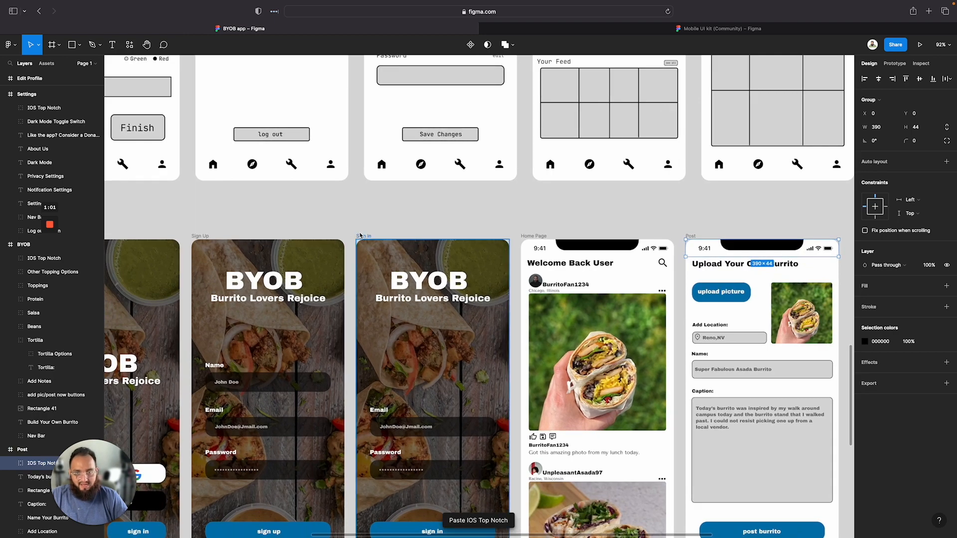
pyautogui.hotkey('ctrl', 'v')
pyautogui.click(201, 235)
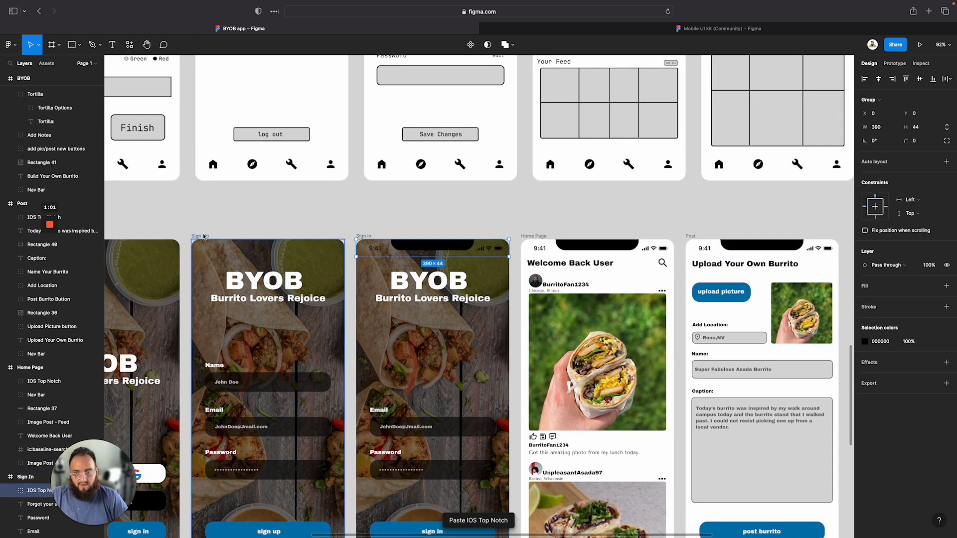
pyautogui.hotkey('ctrl', 'v')
# Paste the IOS Top Notch status bar into the Splash page frame
pyautogui.hscroll(-3, 152, 257)
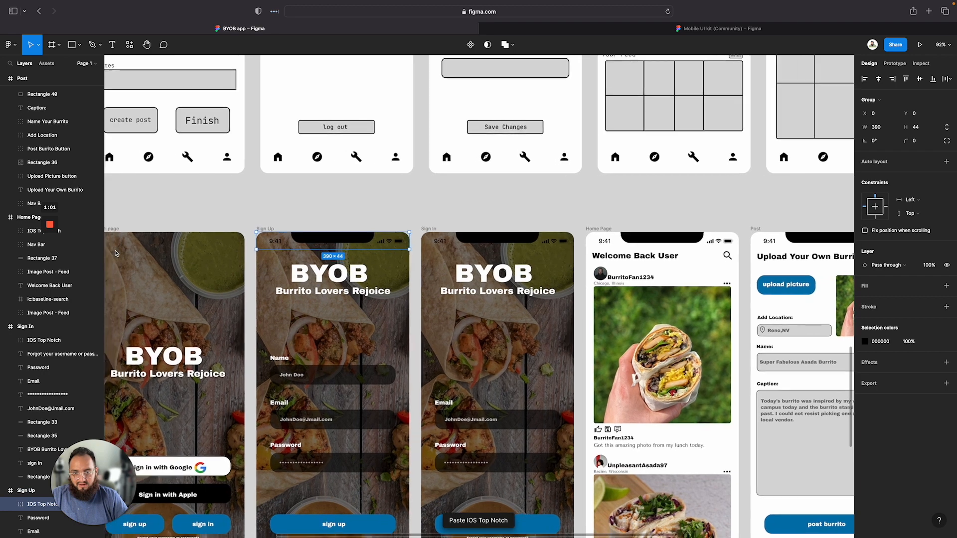
pyautogui.hscroll(-3, 115, 253)
pyautogui.click(140, 225)
pyautogui.hotkey('ctrl', 'v')
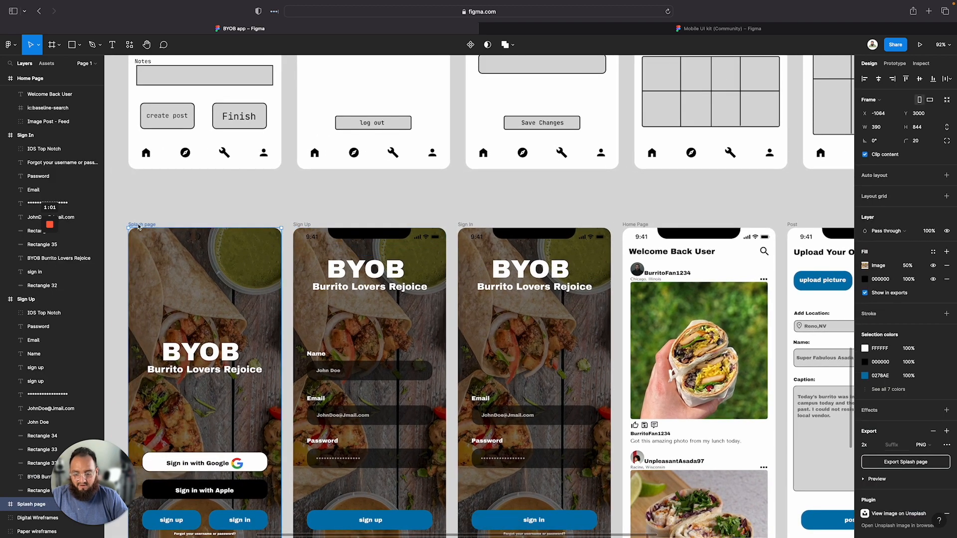
pyautogui.click(300, 196)
pyautogui.scroll(-5, 302, 198)
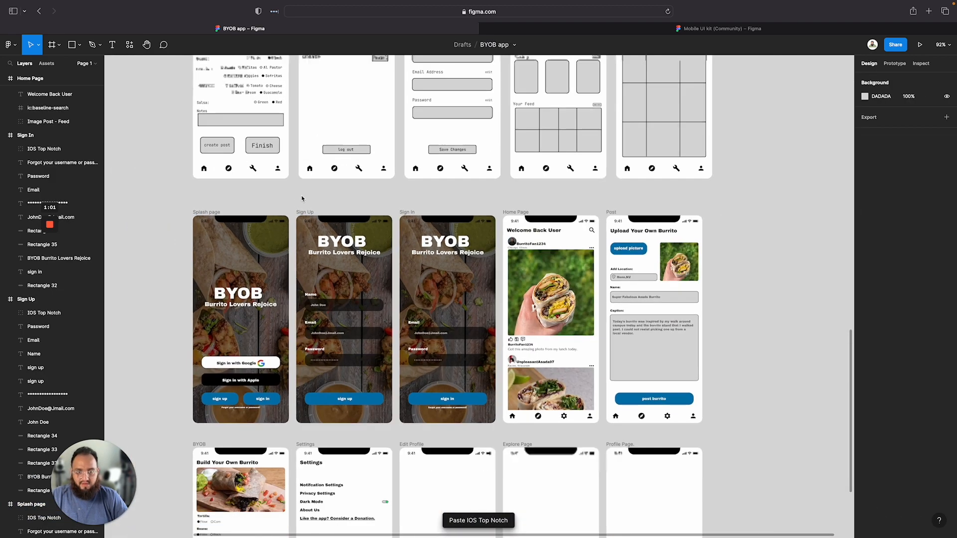
pyautogui.scroll(-3, 449, 239)
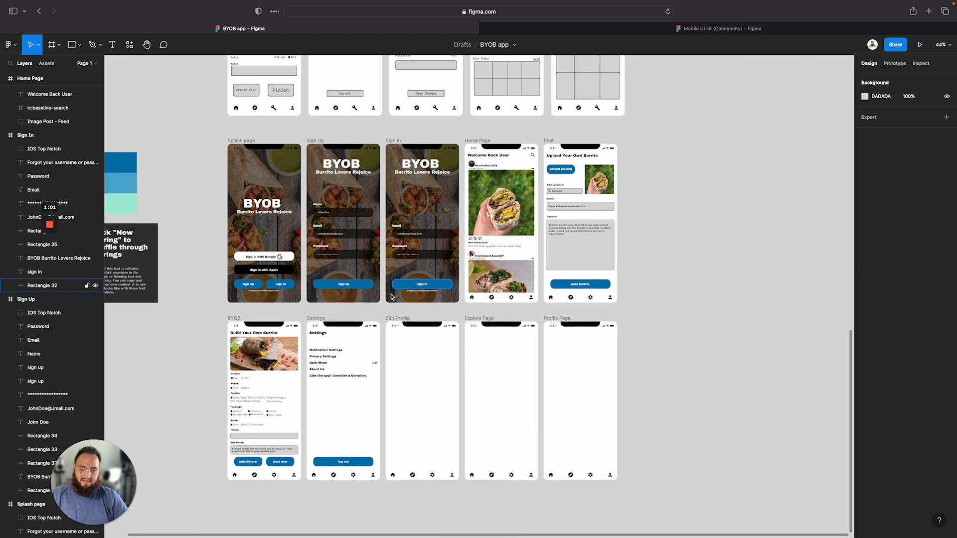
pyautogui.scroll(5, 555, 208)
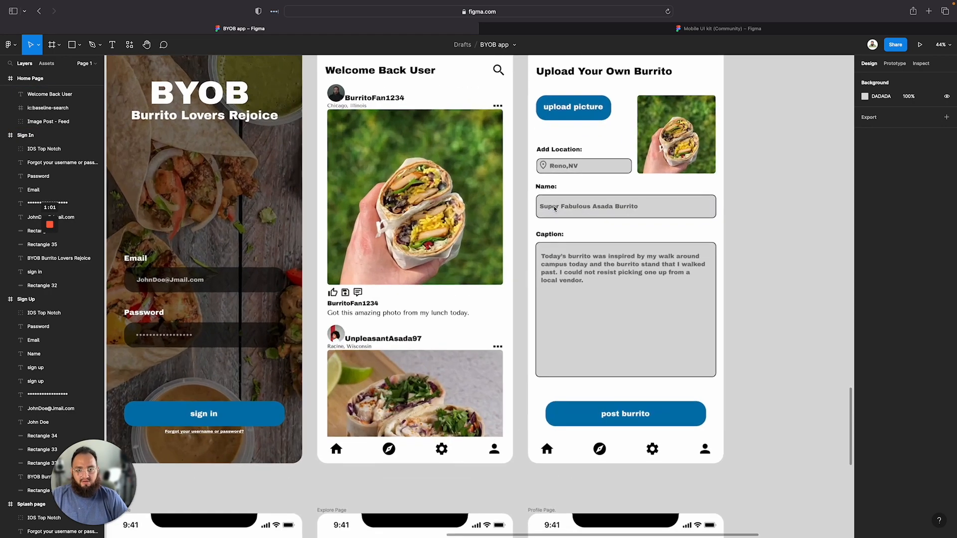
# Zoom out over the canvas to review all high-fidelity screens now showing the iOS status bar
pyautogui.scroll(2, 555, 209)
pyautogui.hscroll(-4, 554, 208)
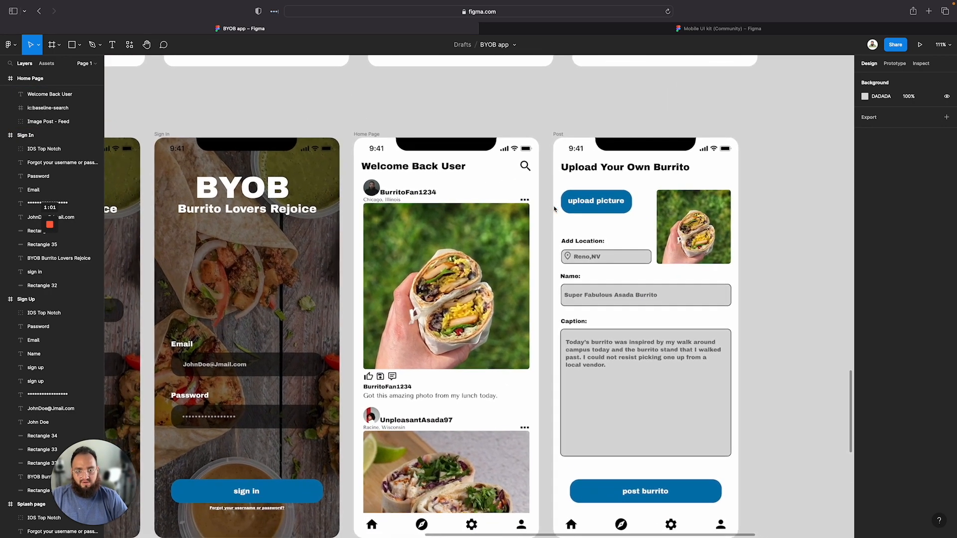
pyautogui.scroll(-4, 554, 209)
pyautogui.scroll(-5, 555, 208)
pyautogui.scroll(-2, 432, 311)
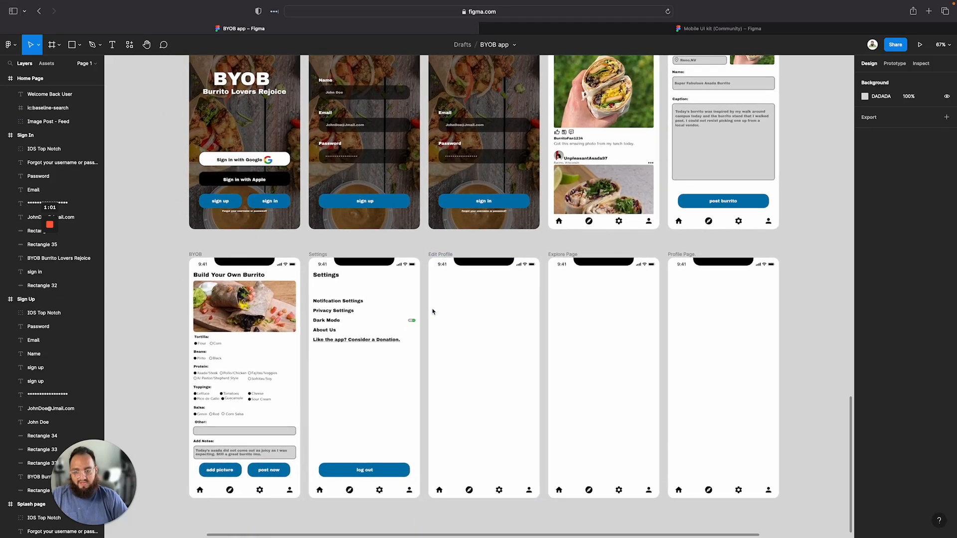
pyautogui.scroll(-5, 432, 312)
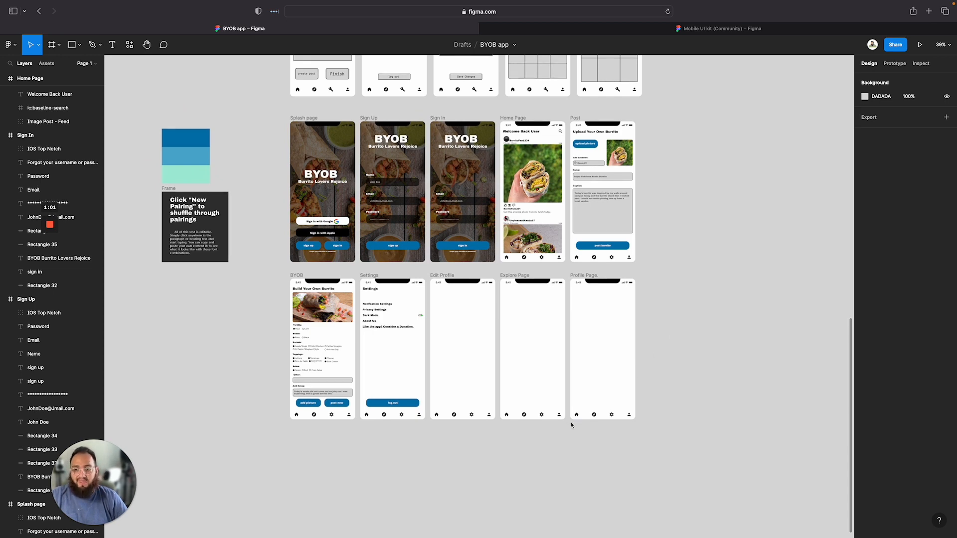
pyautogui.scroll(-3, 570, 424)
pyautogui.scroll(-3, 515, 447)
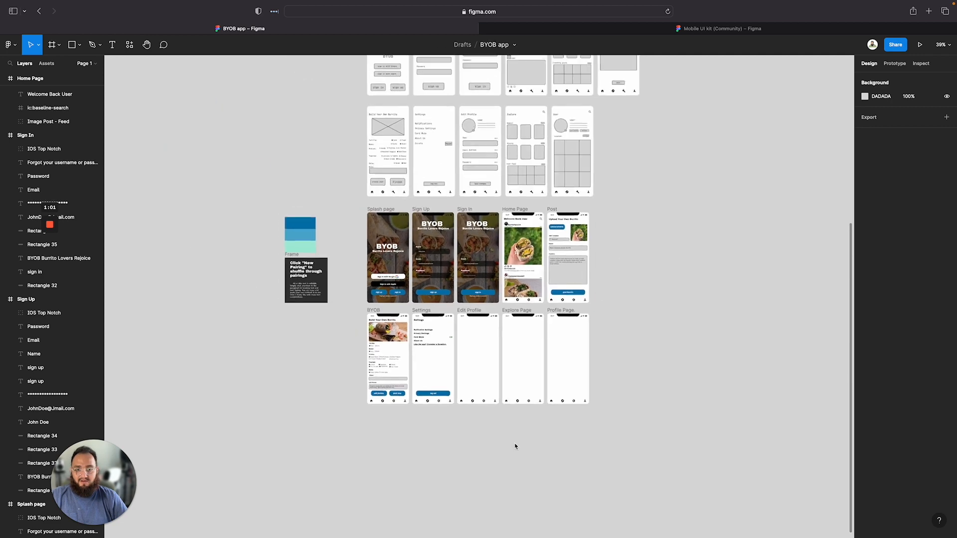
pyautogui.scroll(-5, 516, 446)
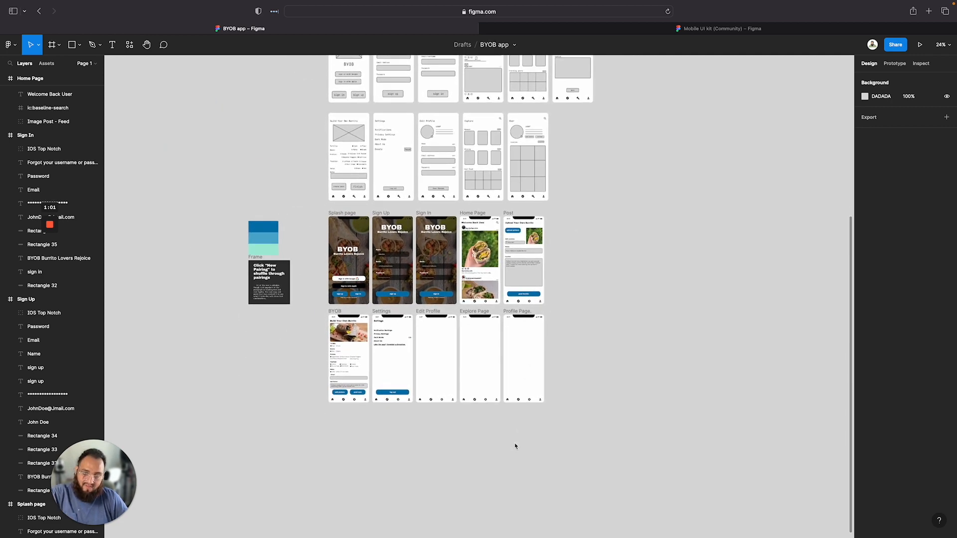
pyautogui.scroll(2, 488, 384)
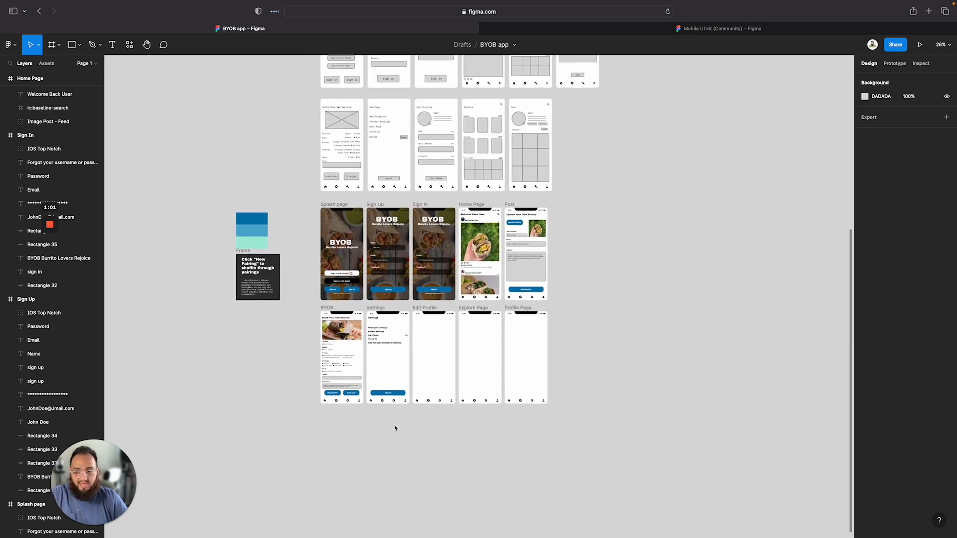
pyautogui.scroll(3, 395, 429)
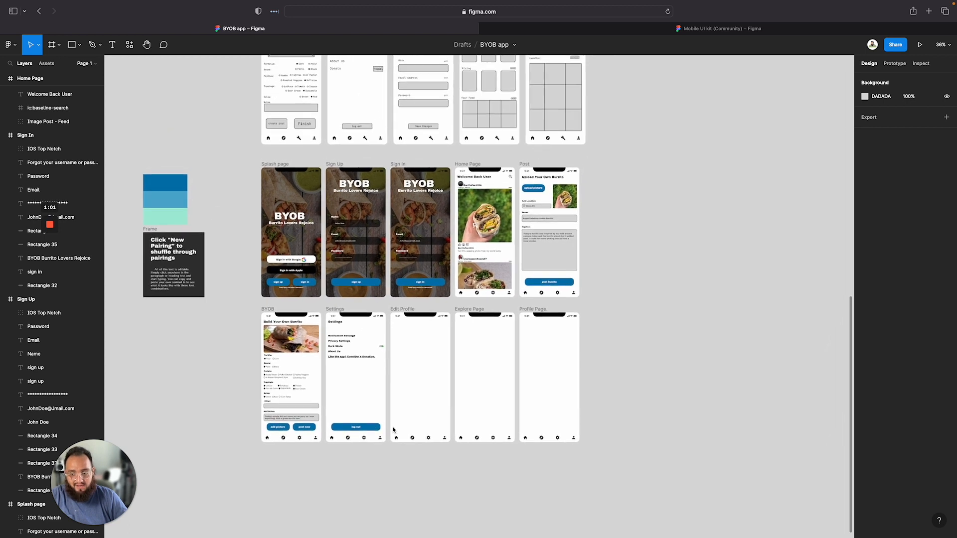
pyautogui.scroll(2, 393, 429)
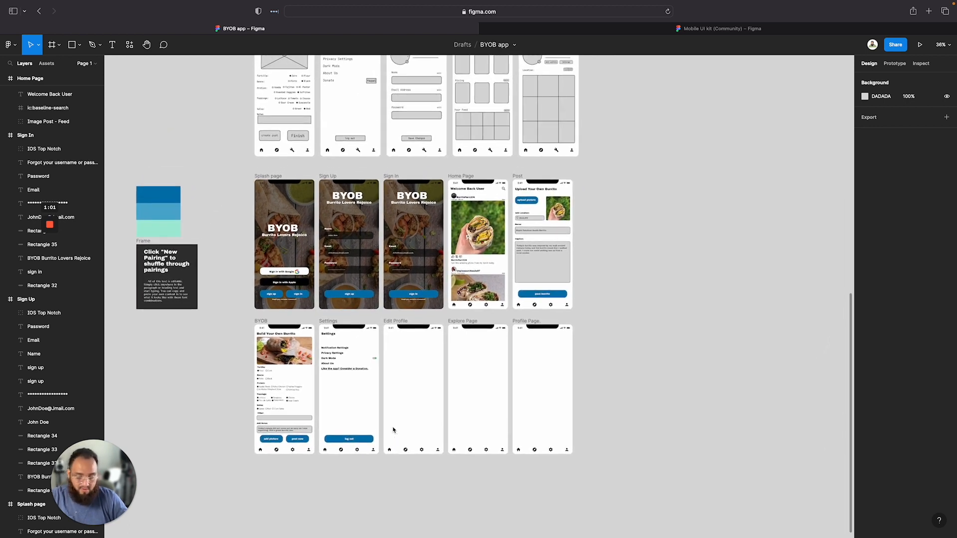